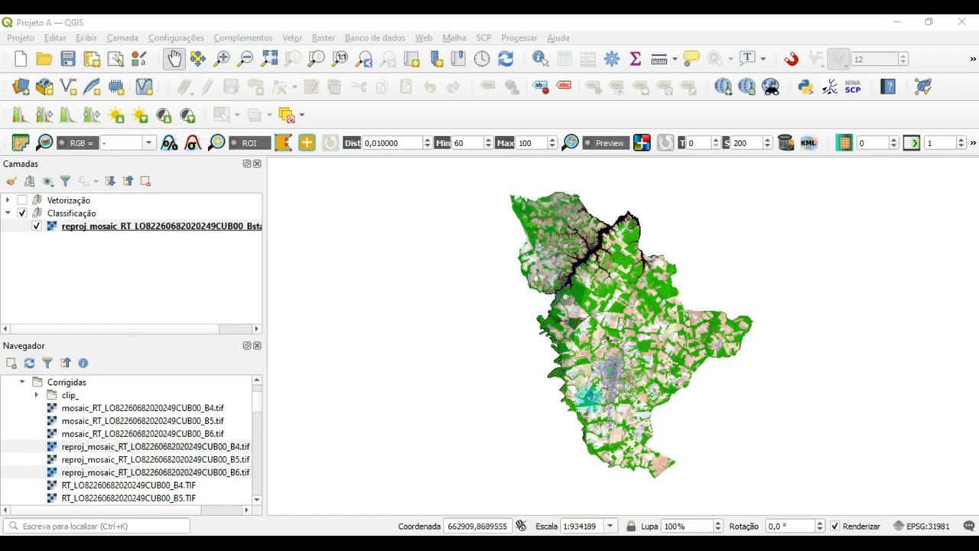
Examine the native forest and cleared areas across the stacked mosaic image, both close up and as a whole
left_click_drag(642, 290, 585, 279)
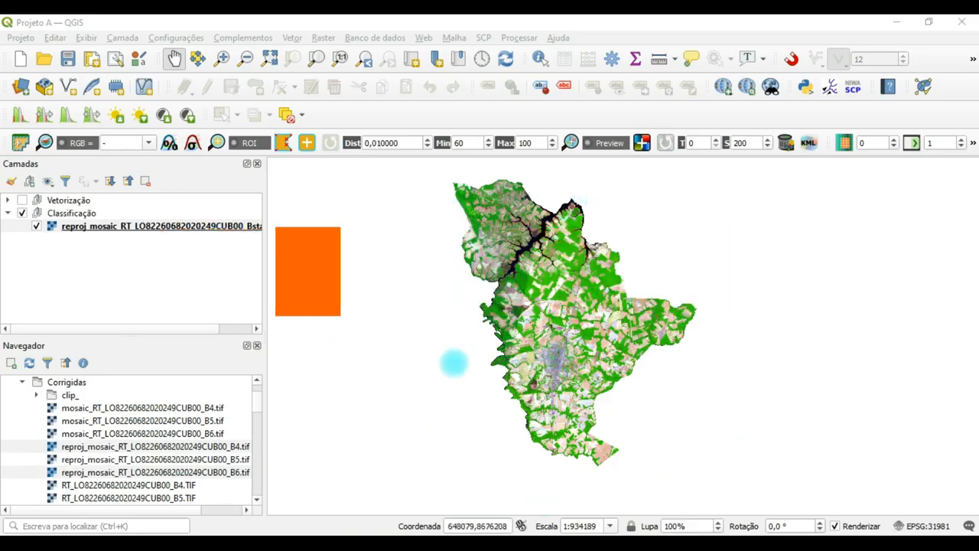
scroll(564, 335, "up", 1)
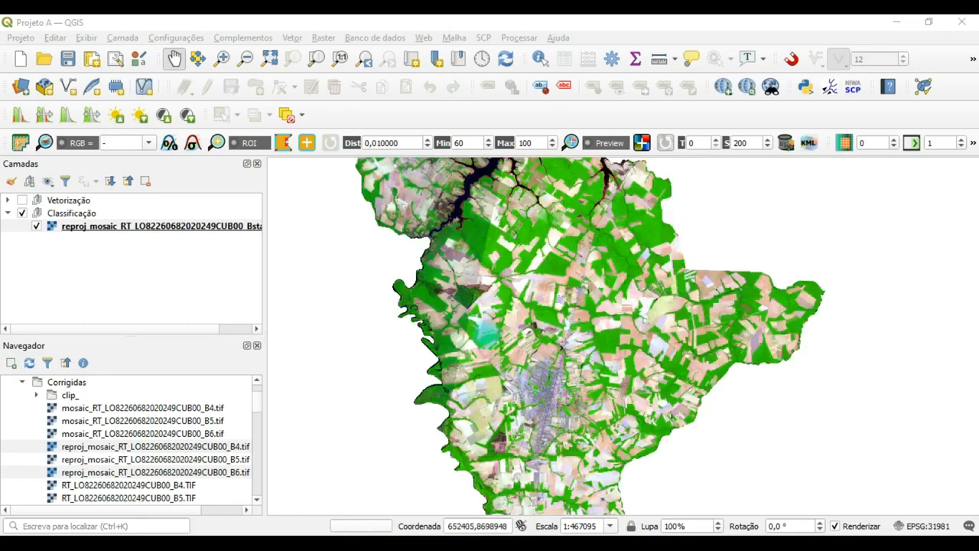
scroll(490, 323, "up", 2)
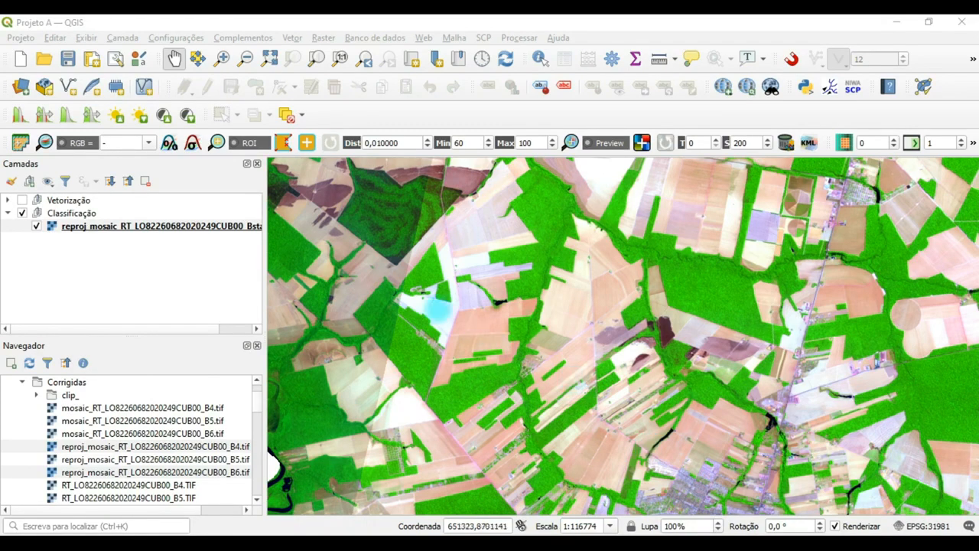
left_click_drag(432, 305, 611, 270)
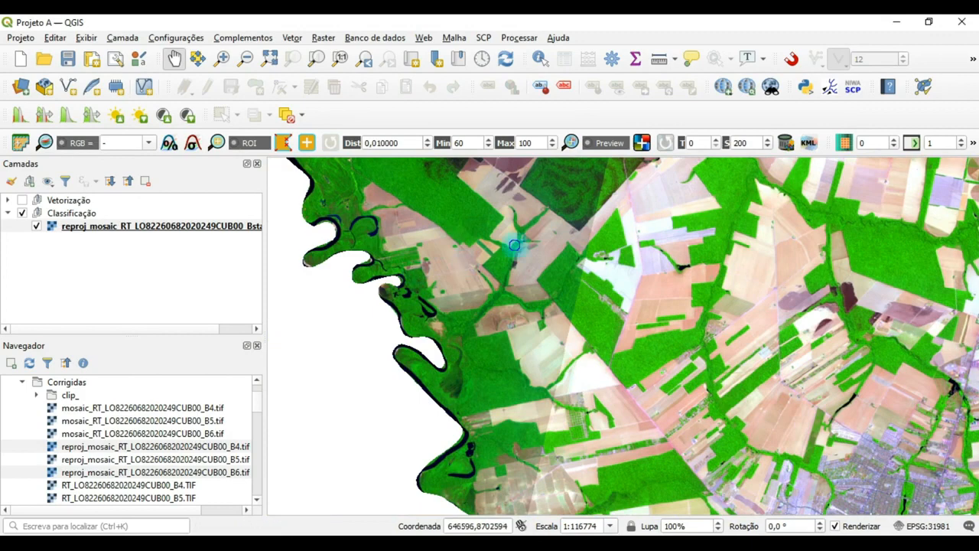
left_click_drag(515, 245, 595, 350)
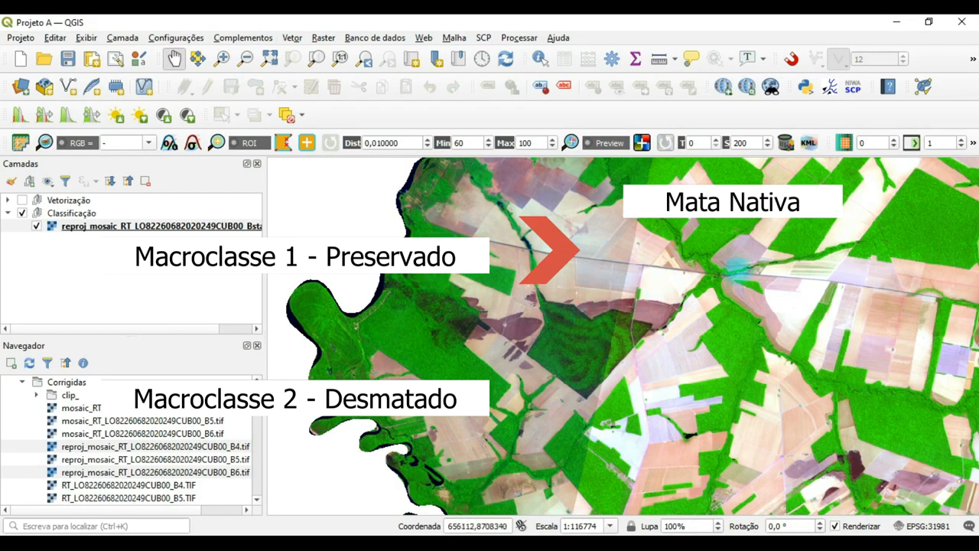
left_click_drag(777, 220, 615, 467)
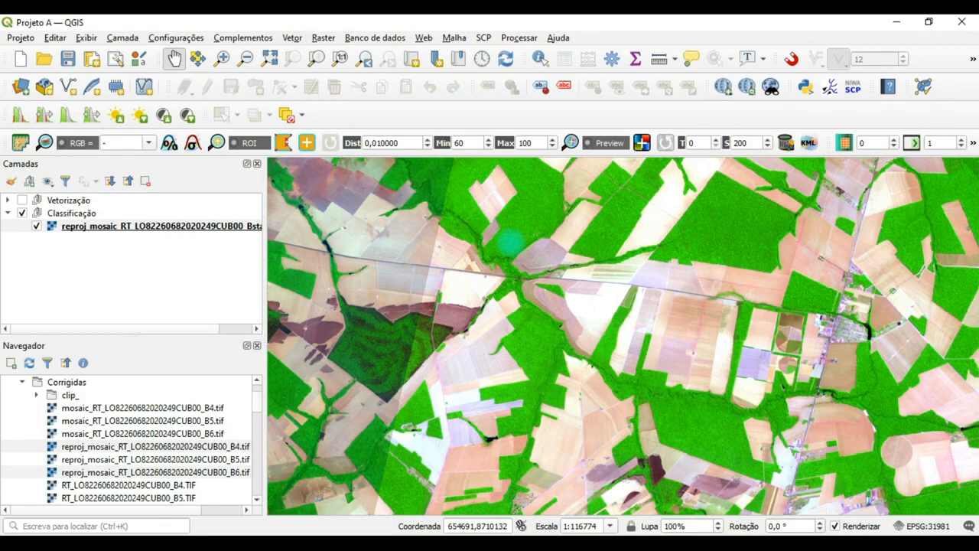
scroll(622, 336, "down", 2)
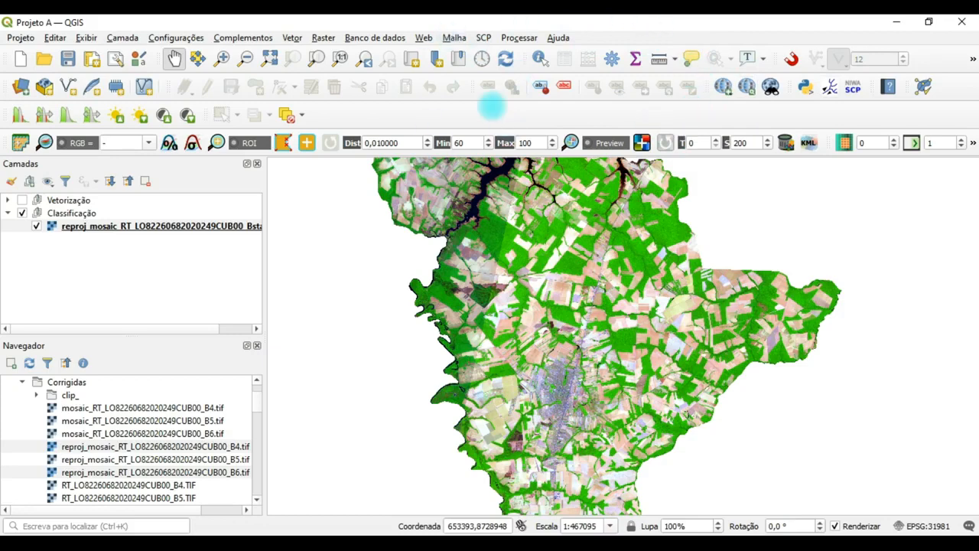
Show the SCP Dock panel beside the map and narrow the layer and browser panels to enlarge the map
left_click(594, 114)
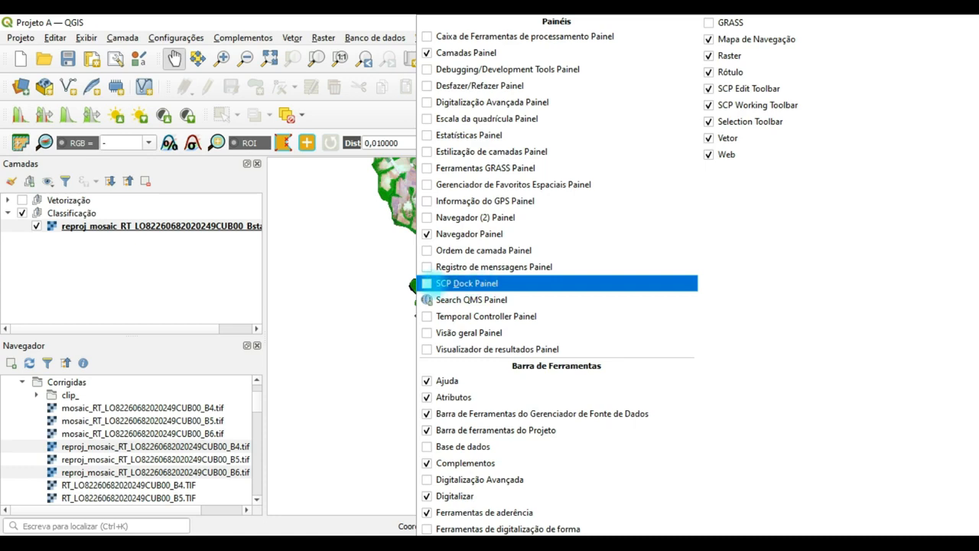
left_click(427, 283)
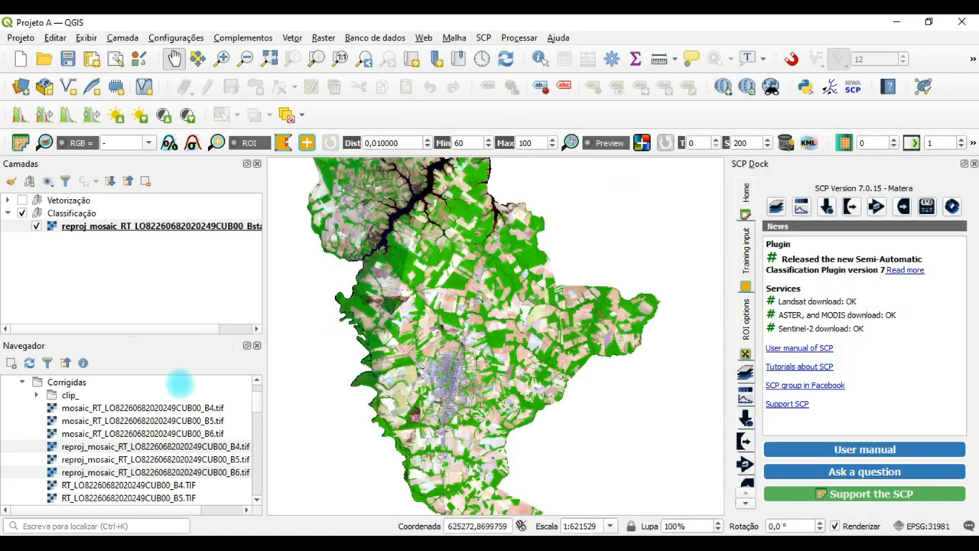
left_click_drag(817, 164, 944, 196)
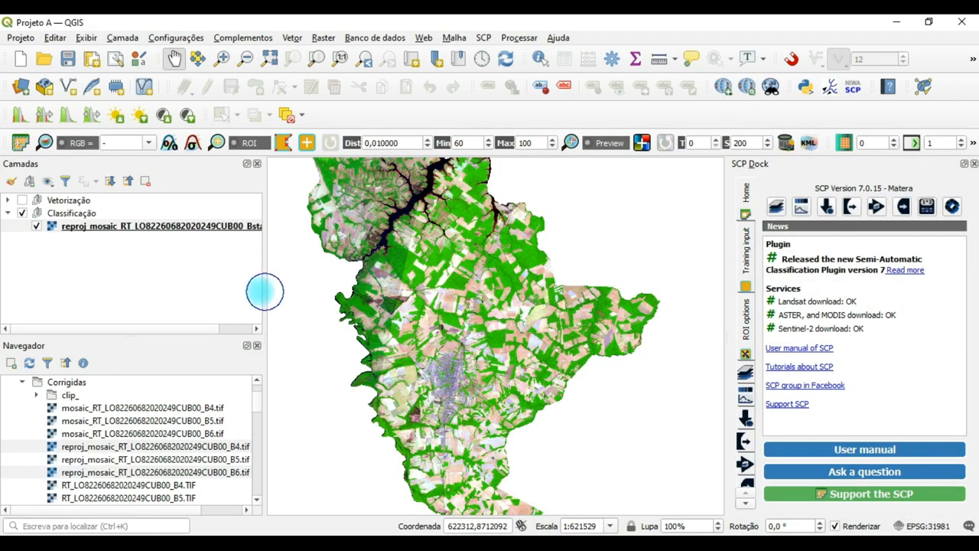
left_click_drag(265, 292, 199, 292)
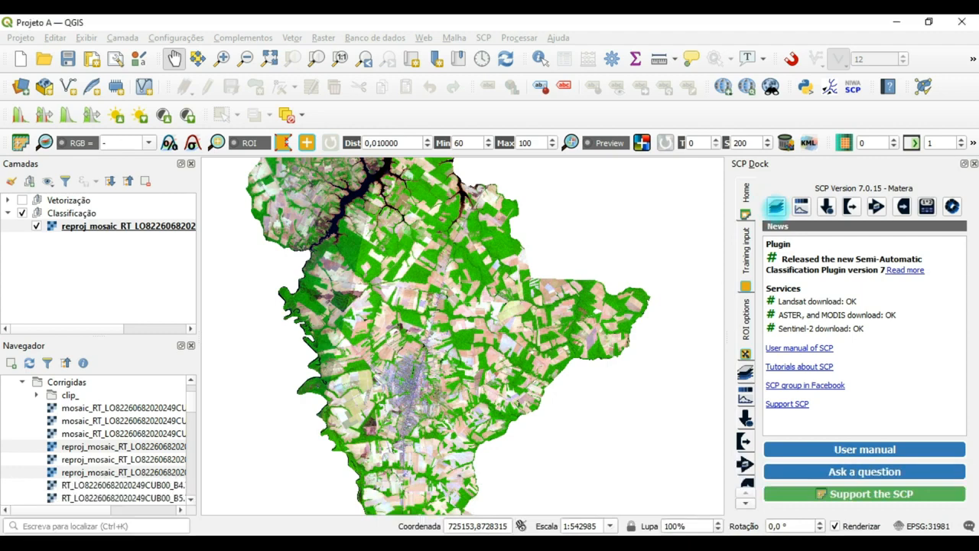
Open the SCP band set definition and clear all existing bands from Band set 1
left_click(776, 206)
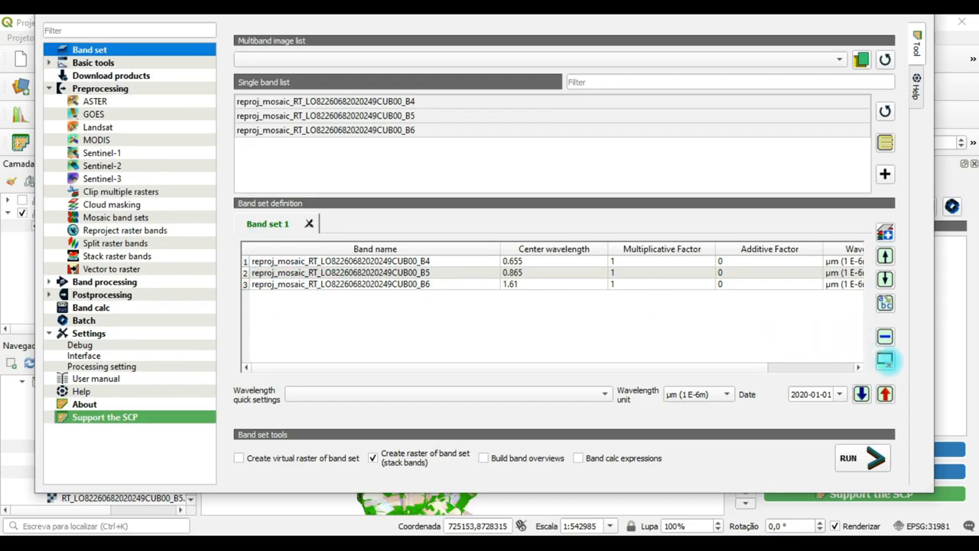
left_click(887, 361)
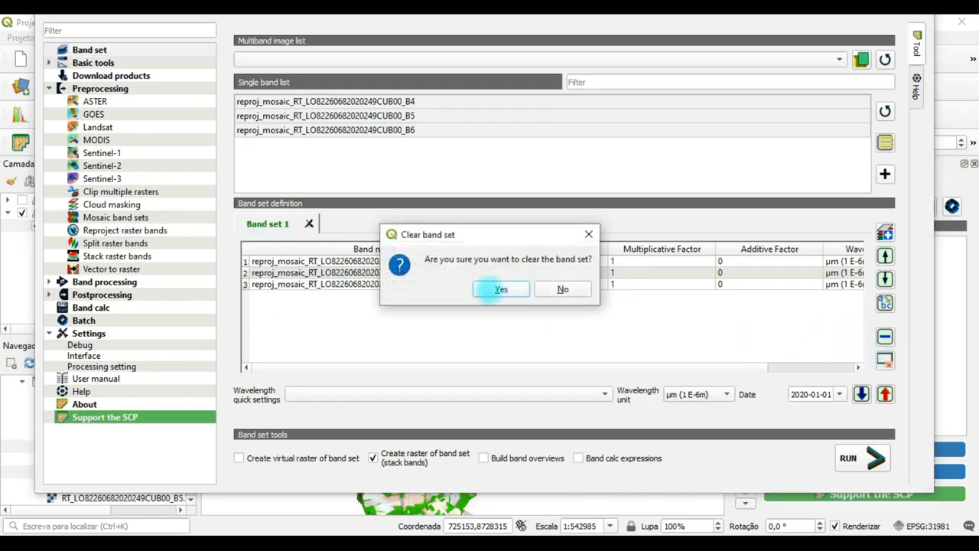
left_click(501, 289)
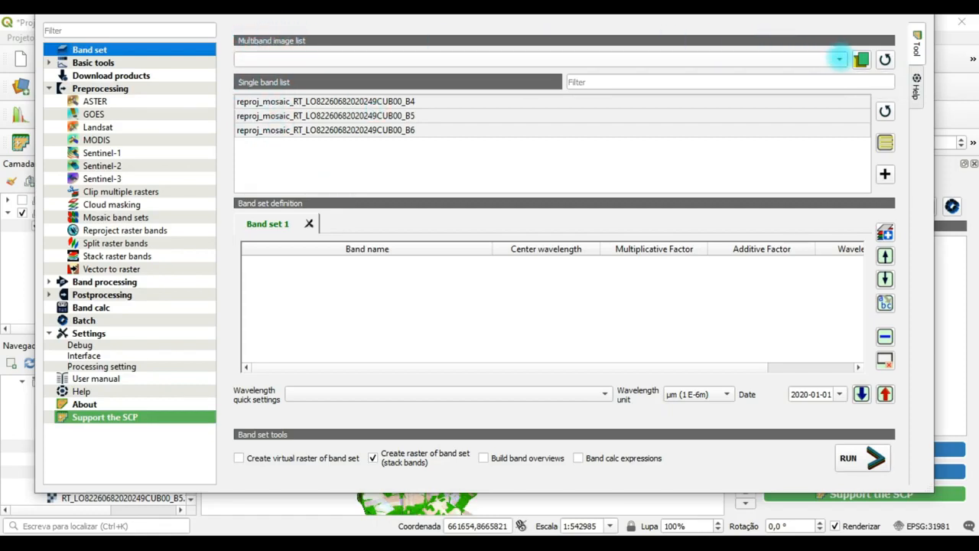
left_click(840, 58)
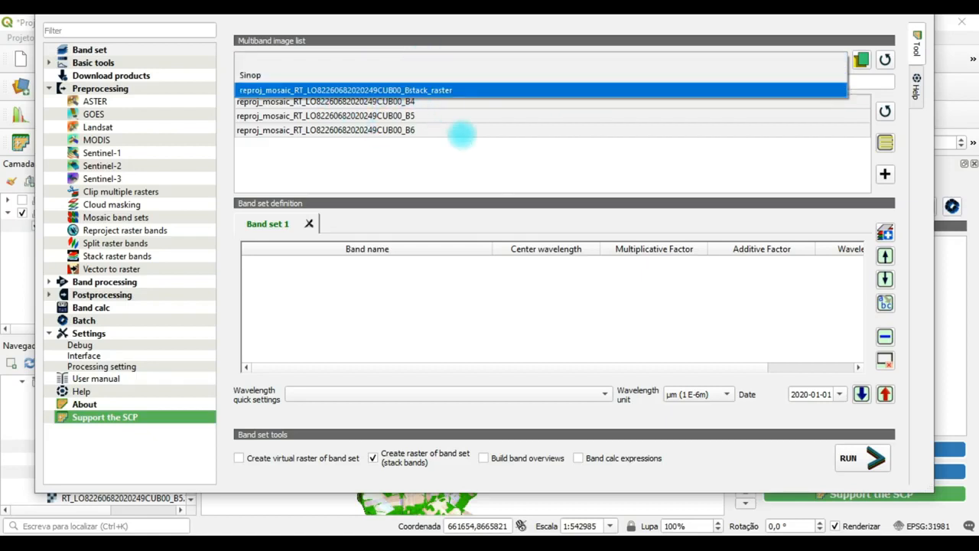
left_click(903, 61)
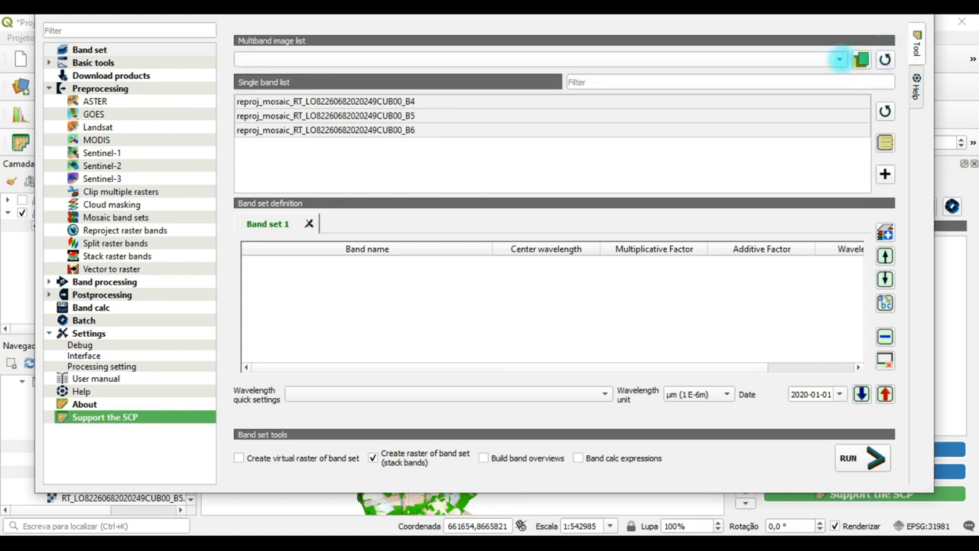
left_click(840, 59)
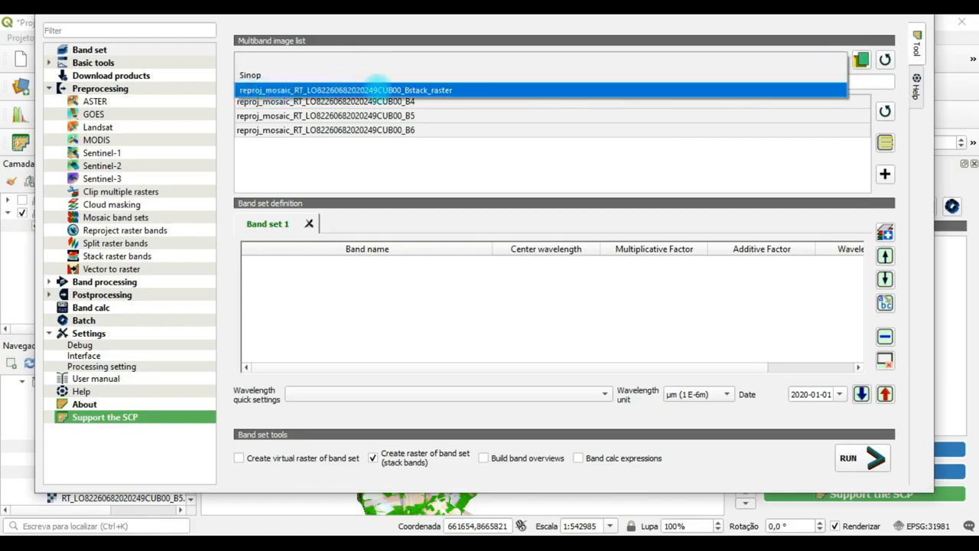
left_click(459, 90)
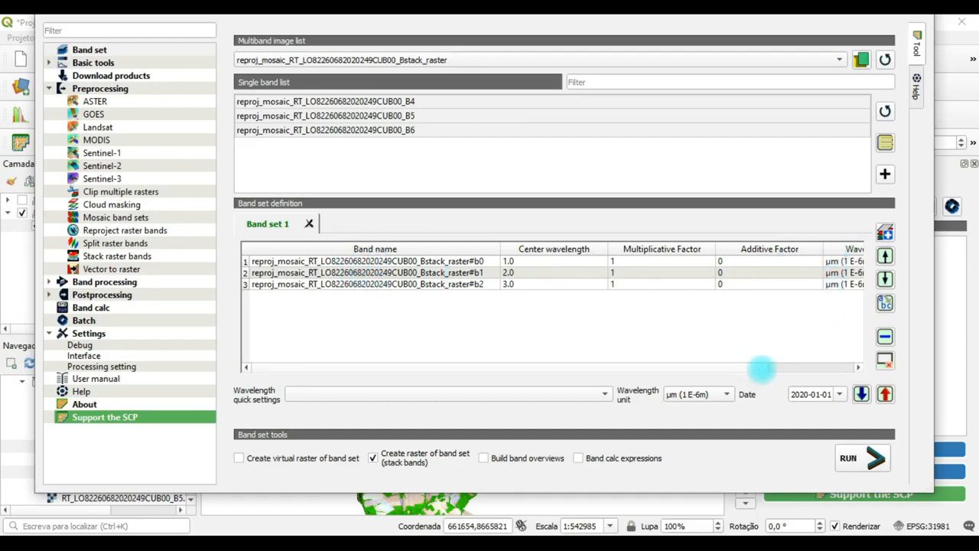
Set the band set's wavelength unit to band number and turn off the creation of a stacked raster
left_click(777, 368)
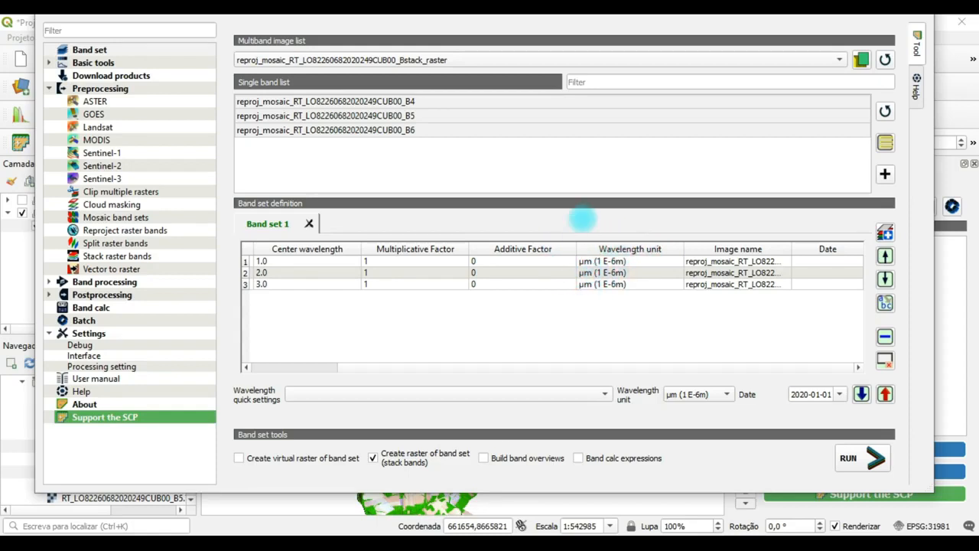
left_click(711, 394)
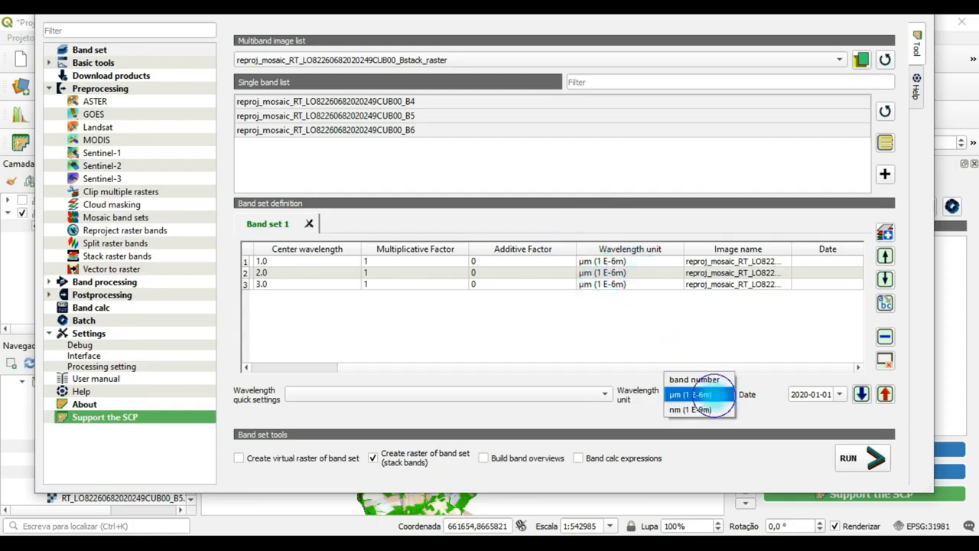
left_click(694, 379)
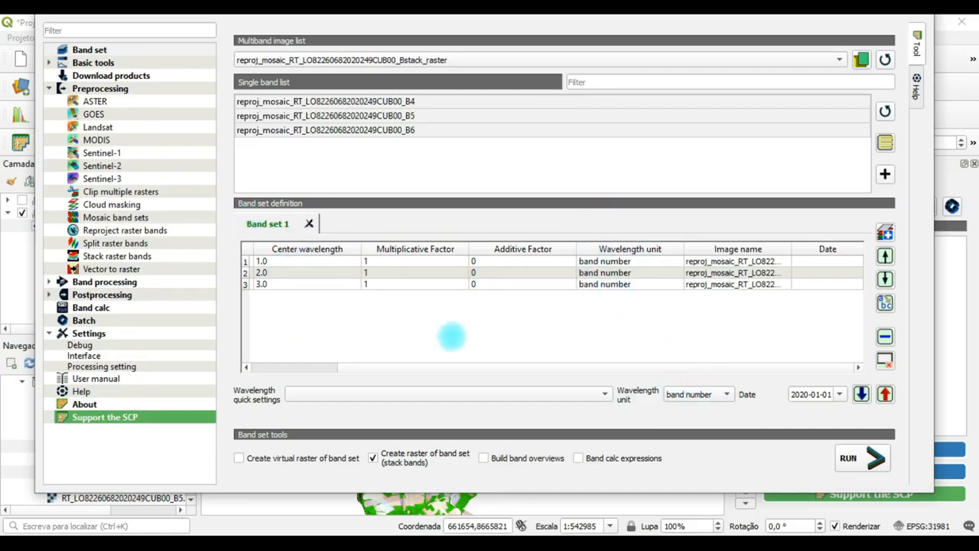
scroll(376, 368, "left", 3)
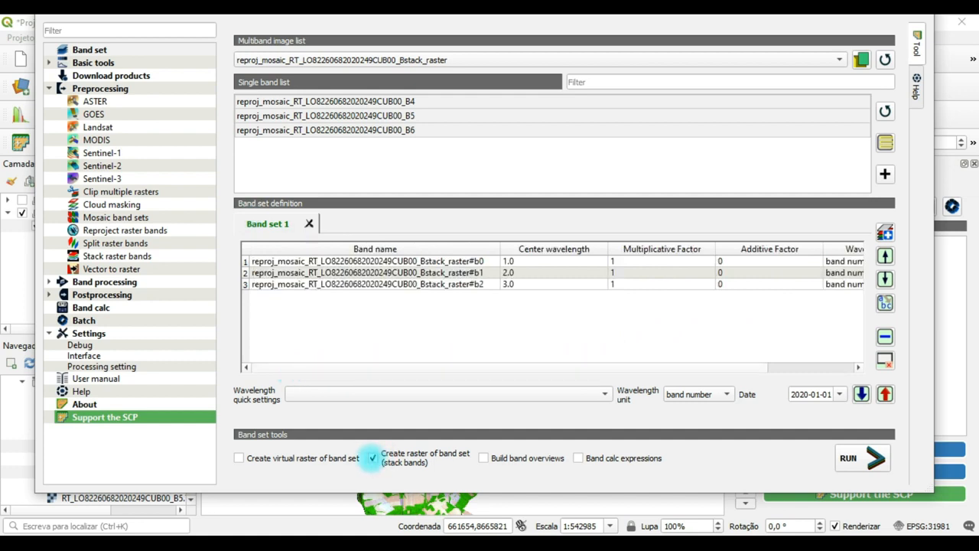
left_click(370, 457)
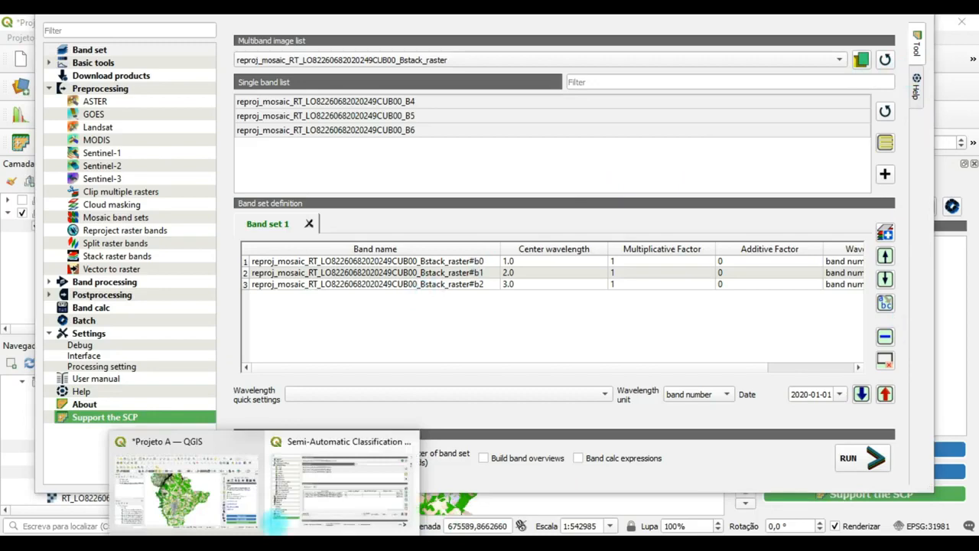
Create a new SCP training input file named Treino1 in the Resultados folder
left_click(239, 509)
left_click(746, 249)
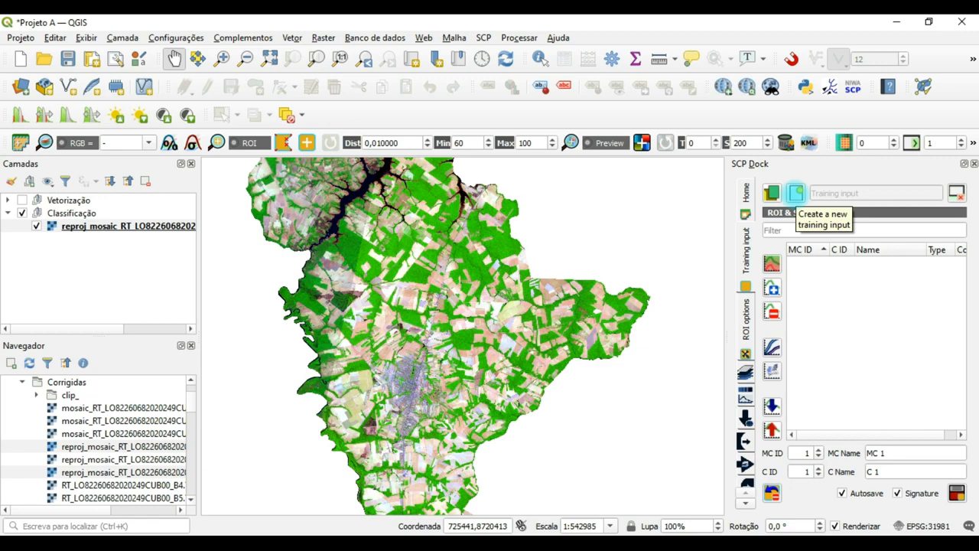
left_click(795, 192)
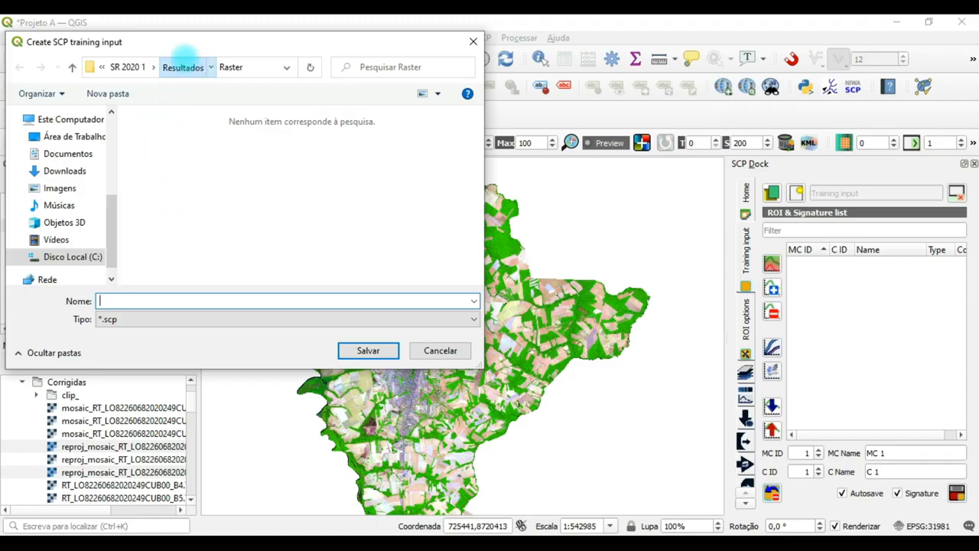
left_click(183, 66)
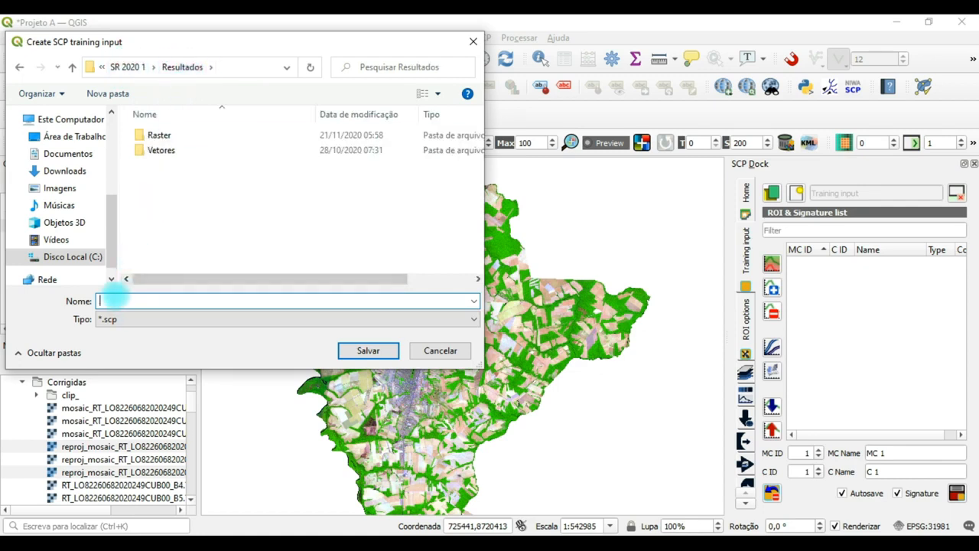
type("Treino")
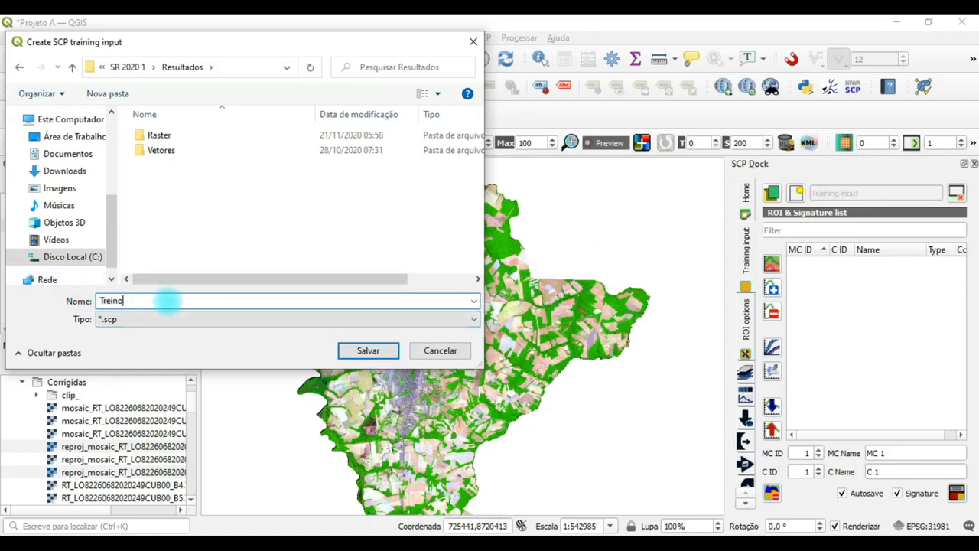
type("1")
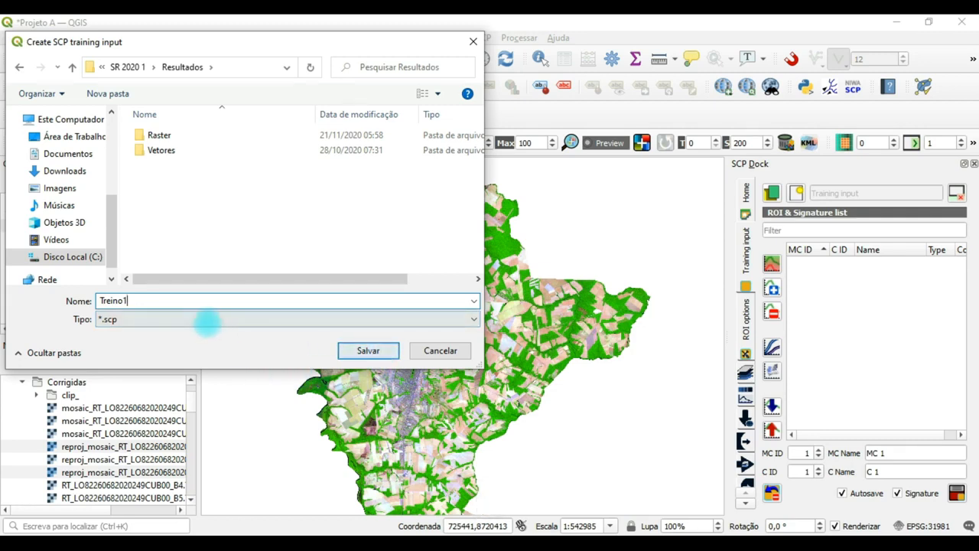
left_click(368, 350)
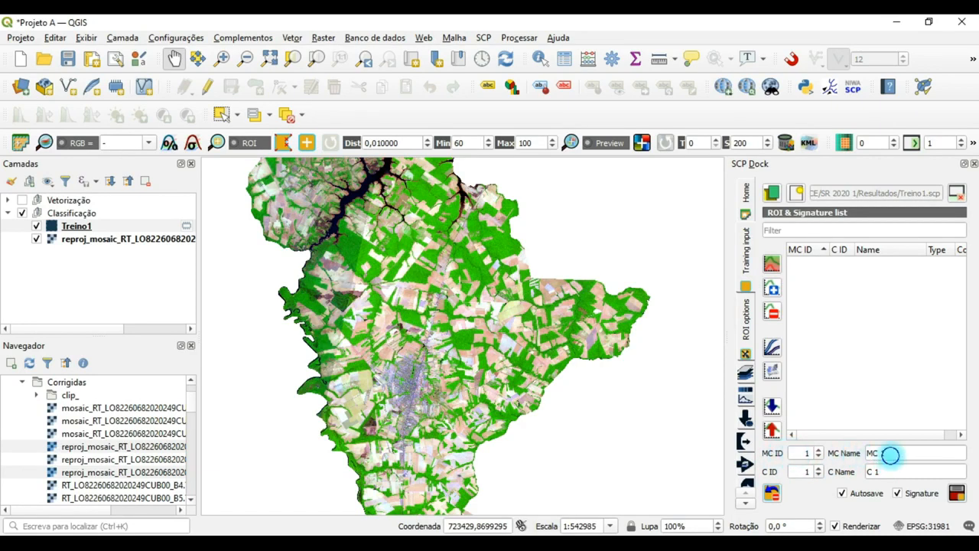
Name the macroclass Preservado and the class Mata Nativa for the training areas
left_click_drag(891, 454, 871, 453)
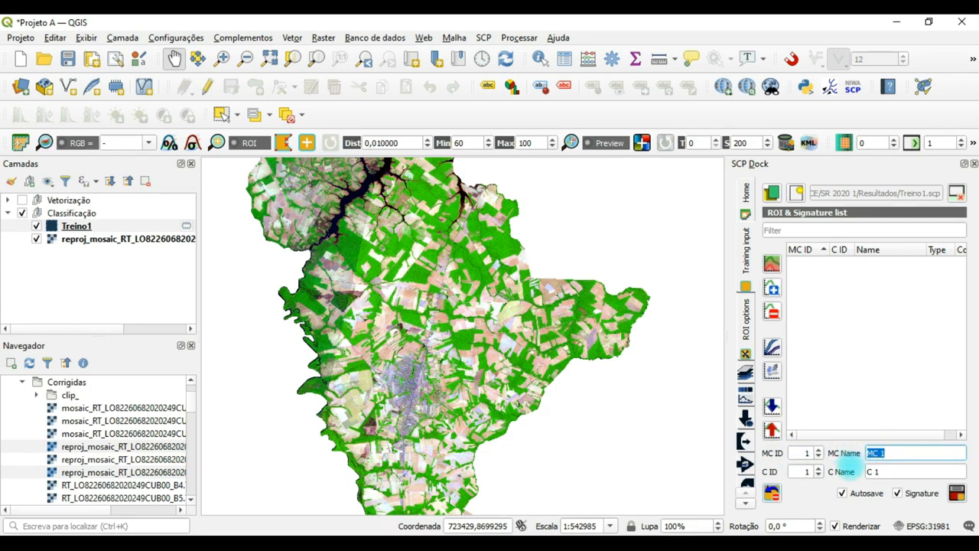
type("reservad")
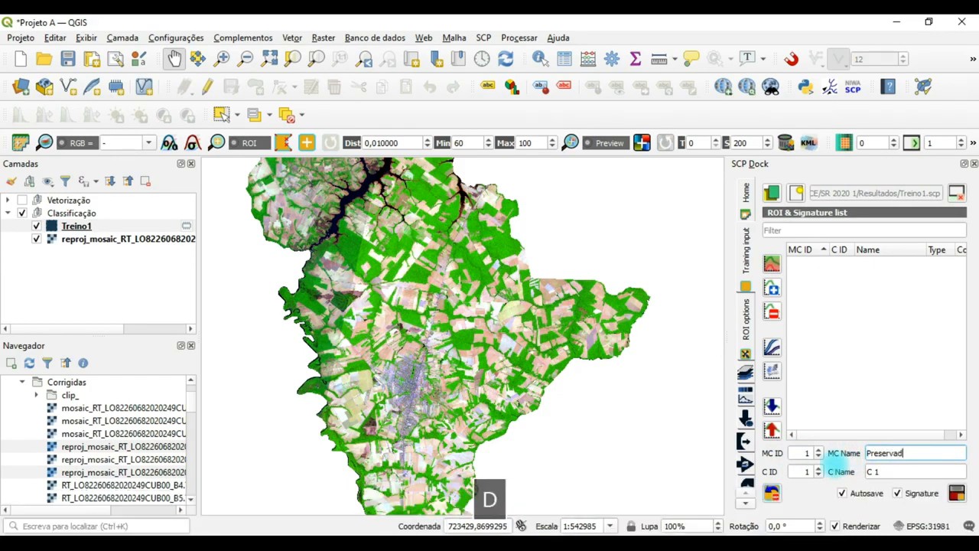
type("o")
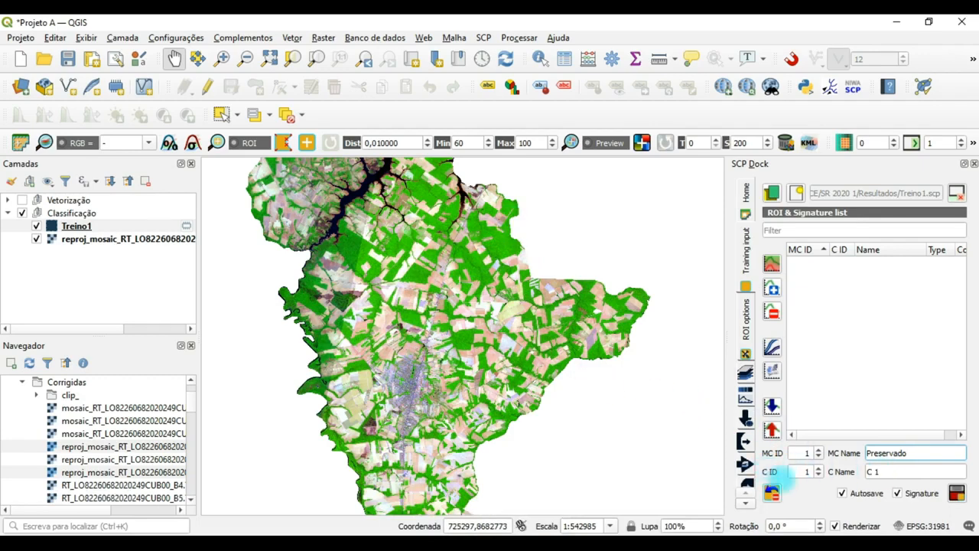
left_click_drag(892, 472, 872, 471)
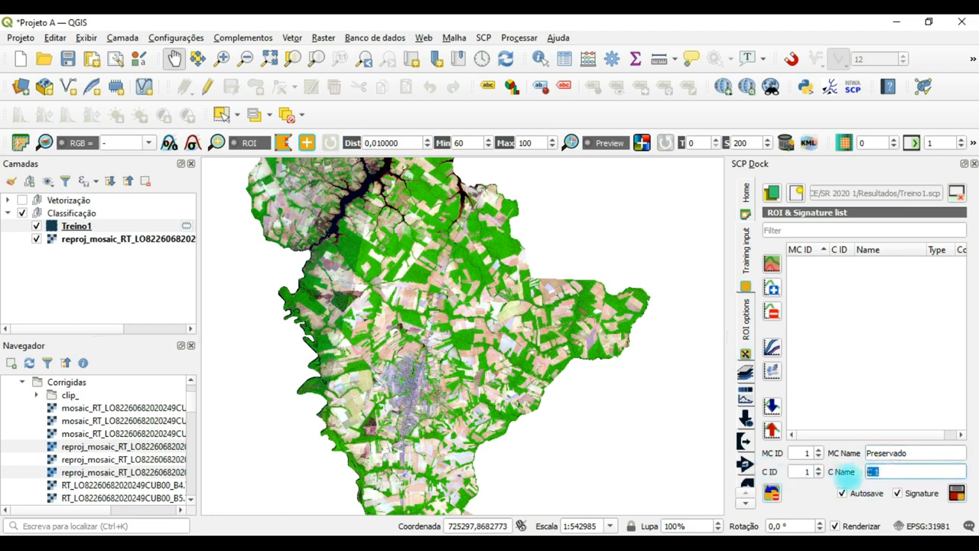
type("M")
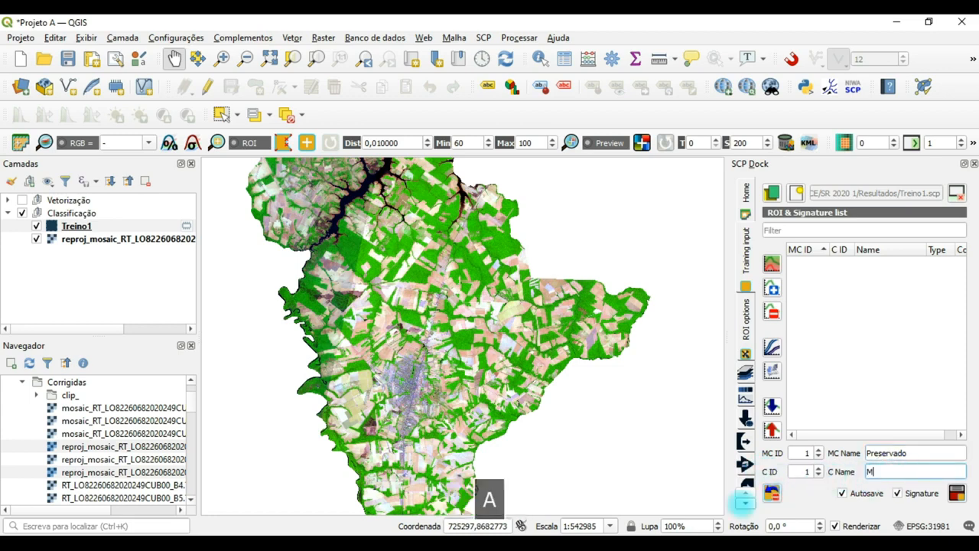
type("ata Nat")
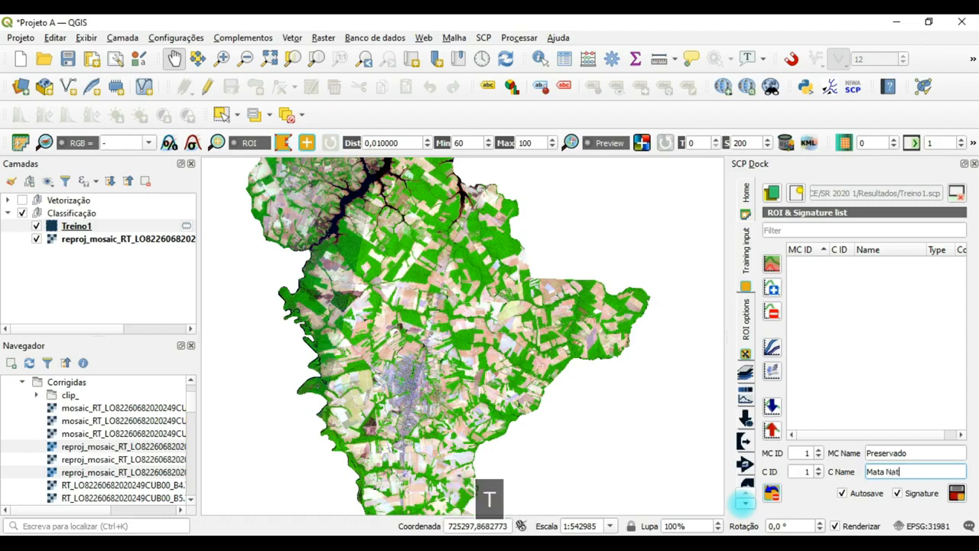
type("iva")
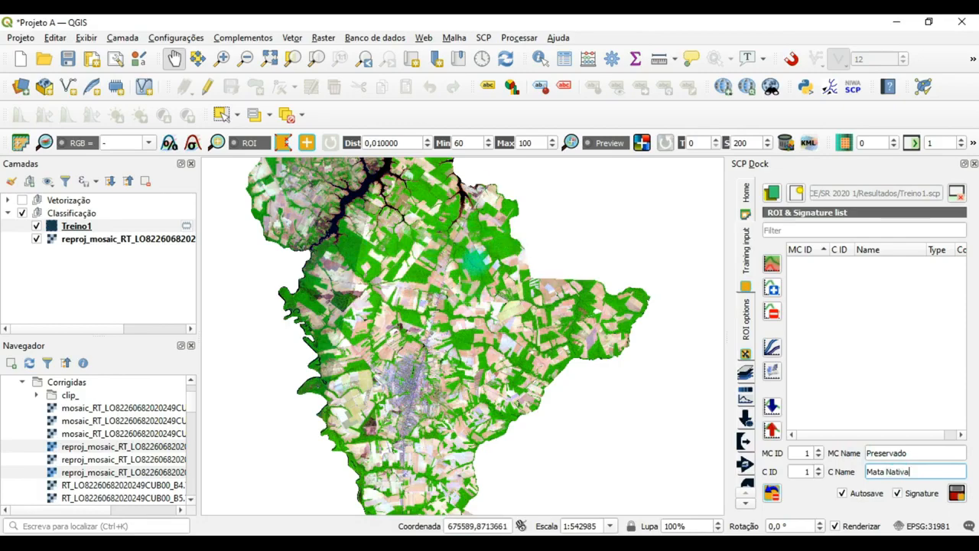
Draw a ROI polygon inside the large green forest patch at the mosaic's northeastern edge and save it to the training input with its signature
scroll(487, 245, "up", 1)
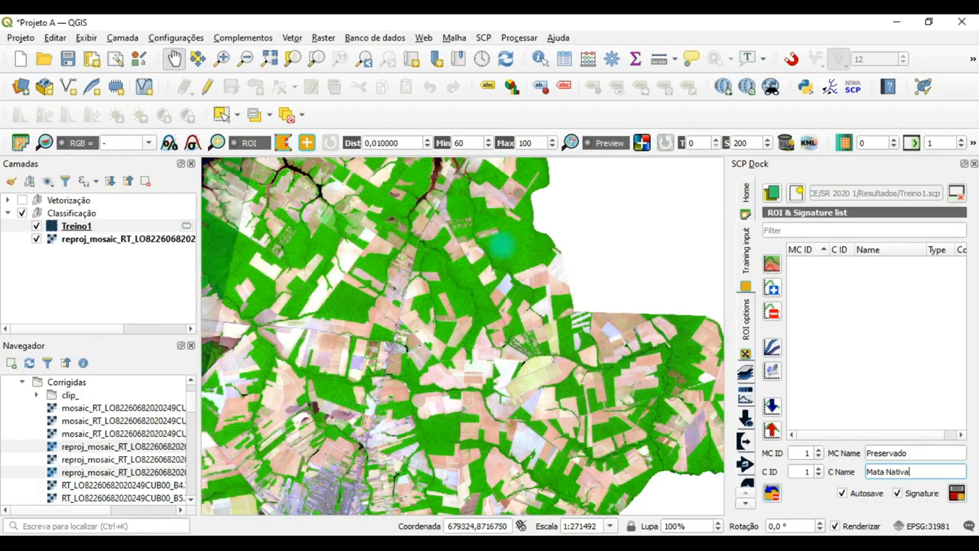
scroll(505, 245, "up", 1)
left_click_drag(505, 245, 455, 289)
scroll(501, 311, "up", 1)
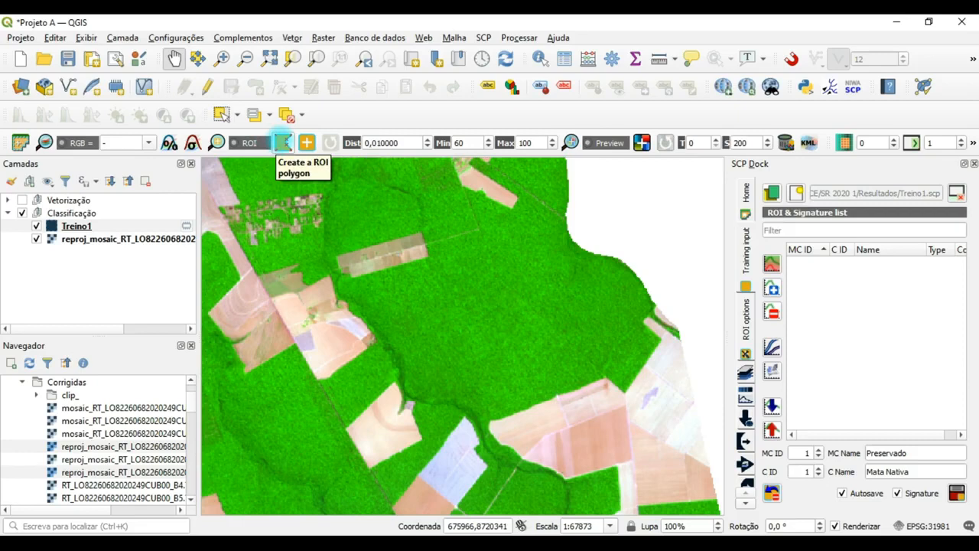
left_click(283, 142)
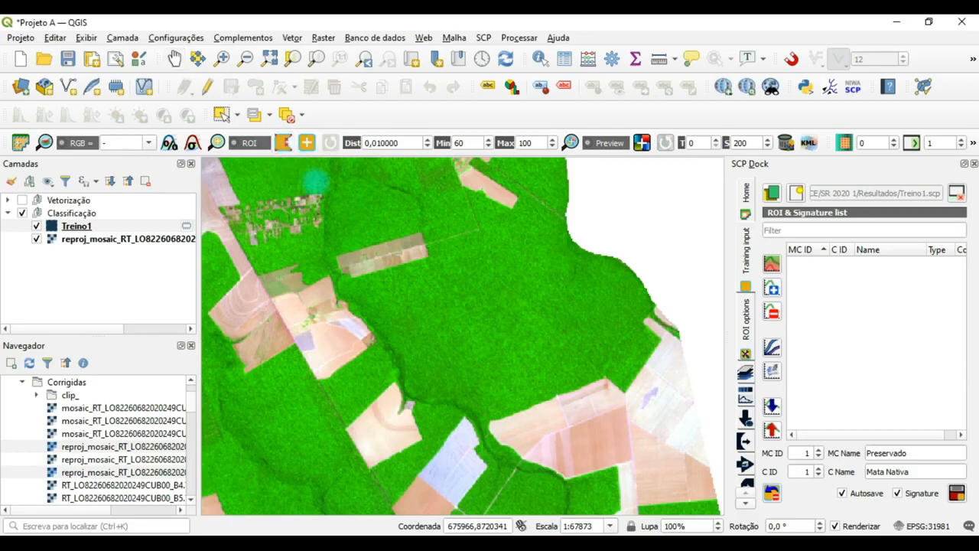
left_click(497, 375)
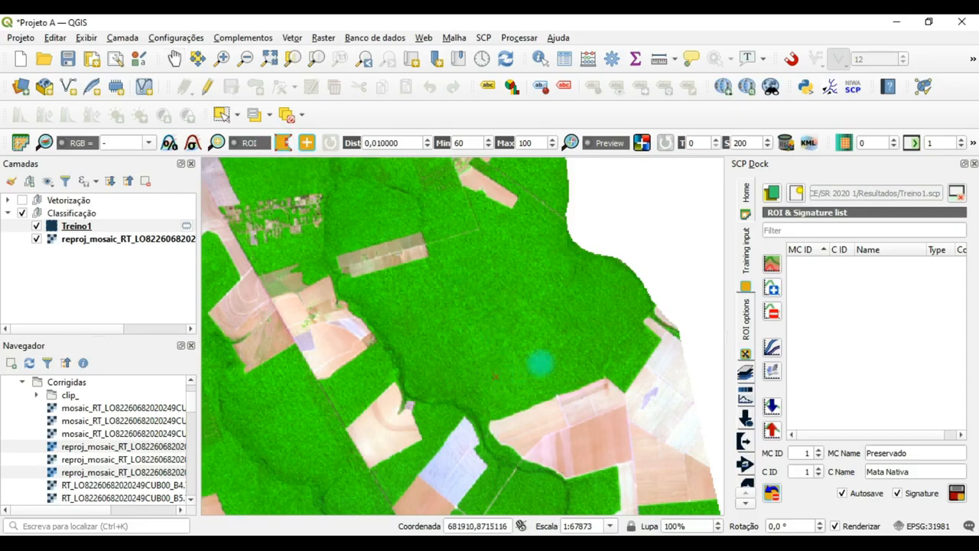
left_click(555, 352)
left_click(579, 310)
left_click(579, 281)
left_click(556, 261)
left_click(543, 243)
left_click(521, 243)
left_click(483, 260)
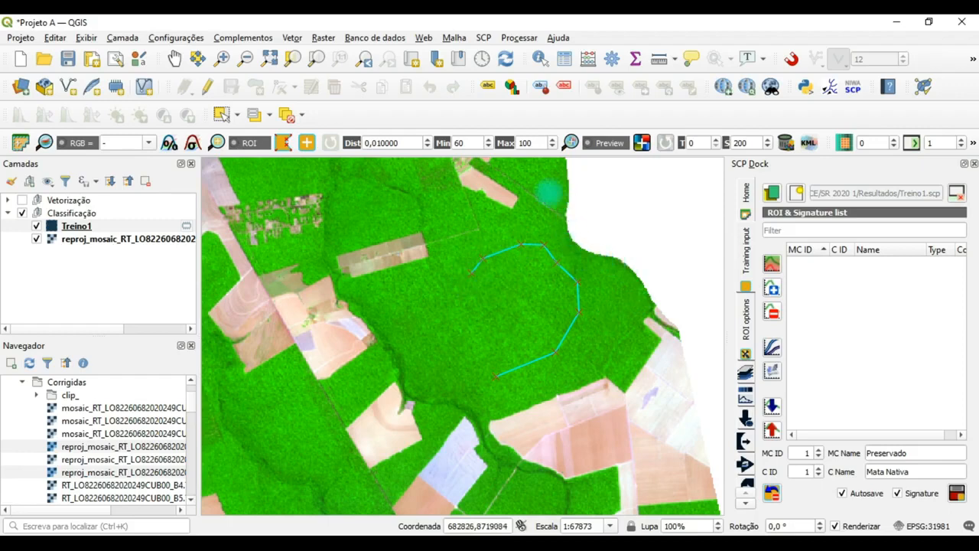
left_click(451, 306)
left_click(470, 330)
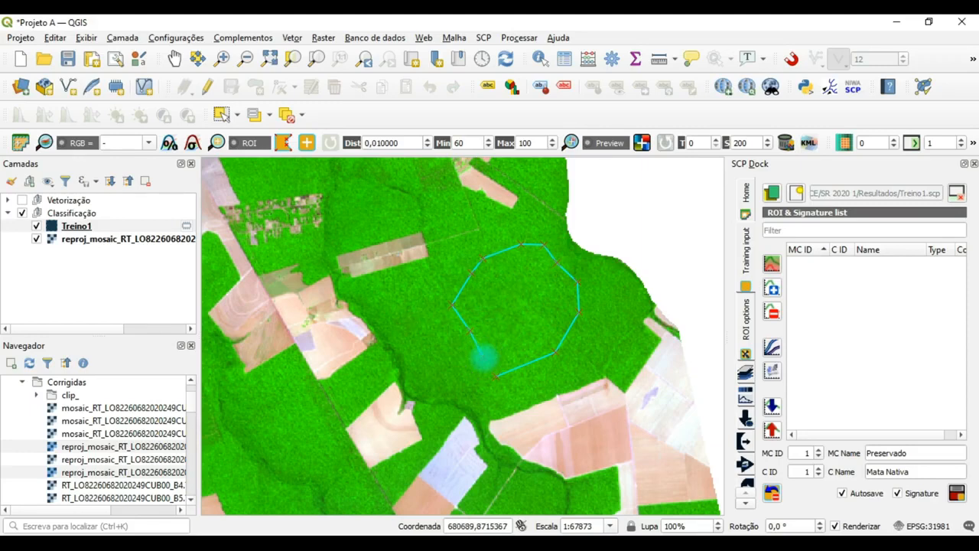
right_click(485, 371)
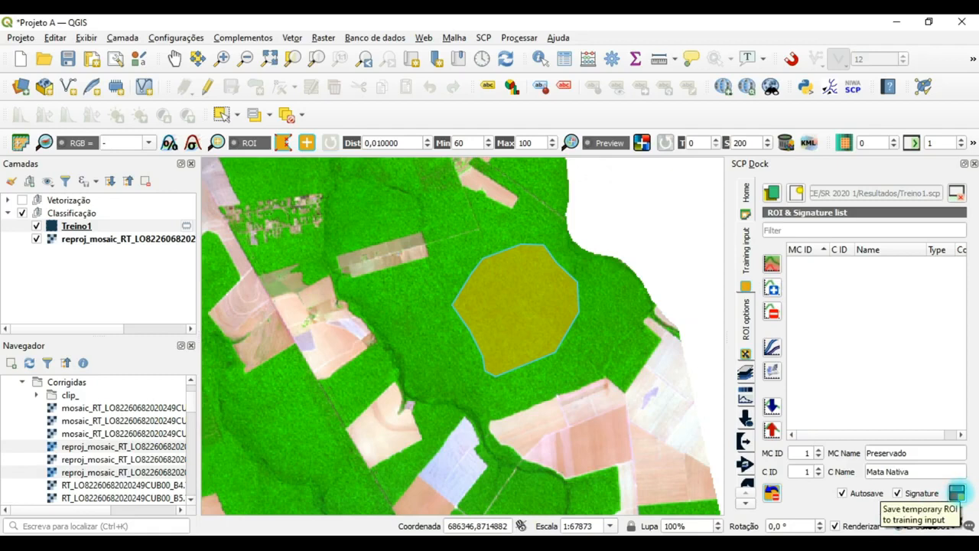
left_click(956, 492)
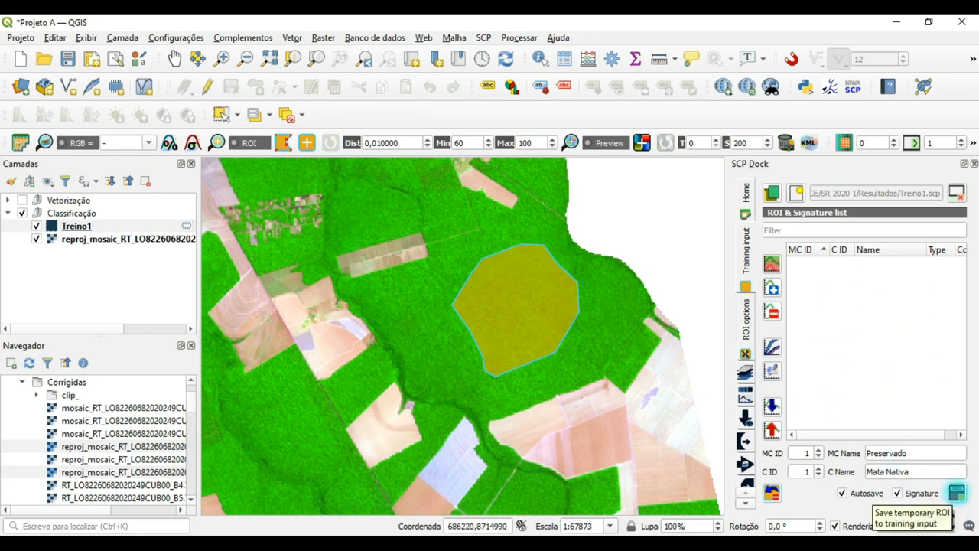
left_click(956, 492)
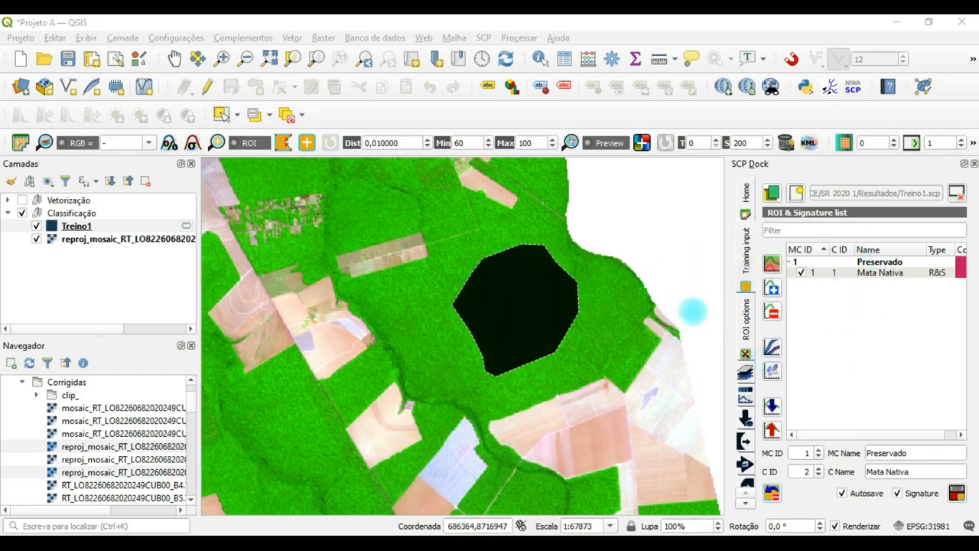
Draw another Mata Nativa ROI polygon in the forest patch in the mosaic's eastern part and save it to the training input with C ID 1
scroll(417, 316, "down", 2)
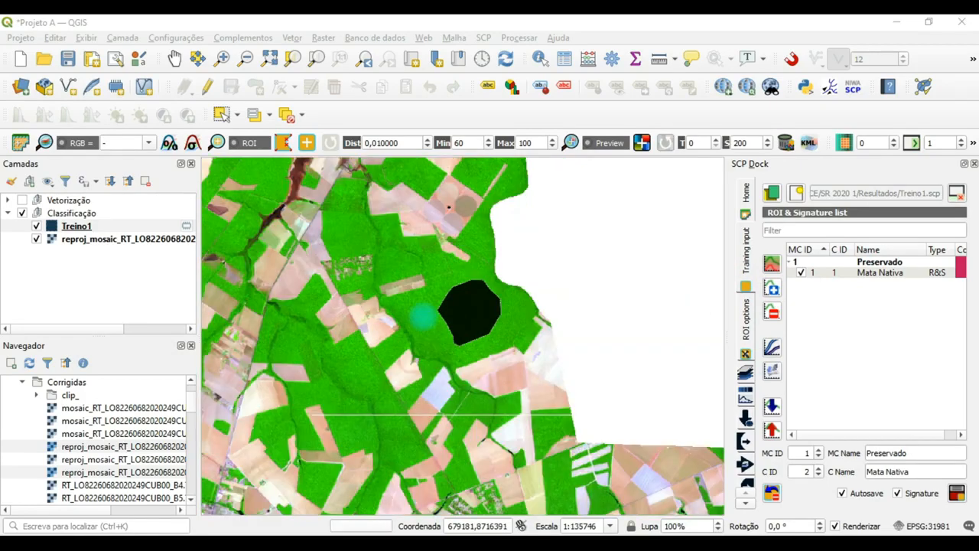
scroll(487, 395, "up", 3)
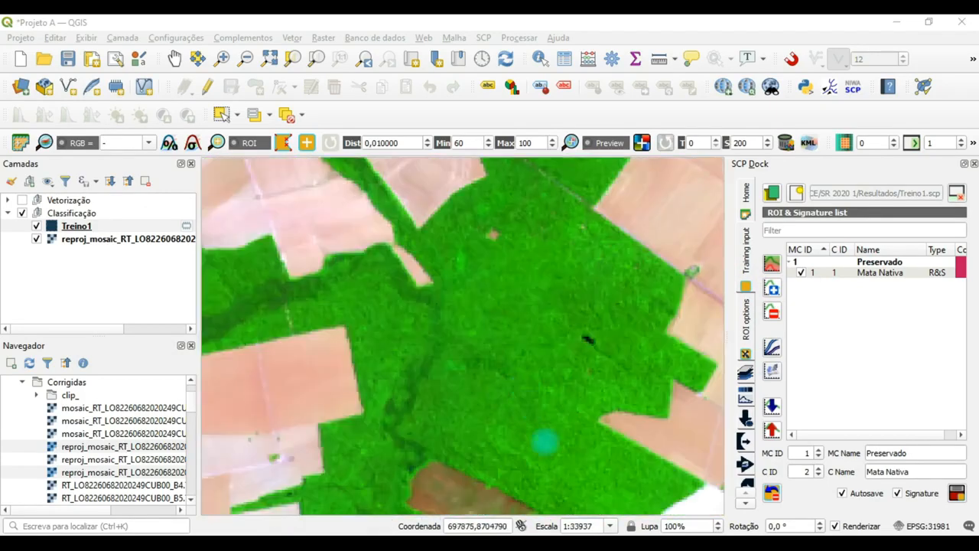
left_click(537, 452)
left_click(487, 434)
left_click(471, 421)
left_click(472, 377)
left_click(481, 322)
left_click(494, 303)
left_click(537, 302)
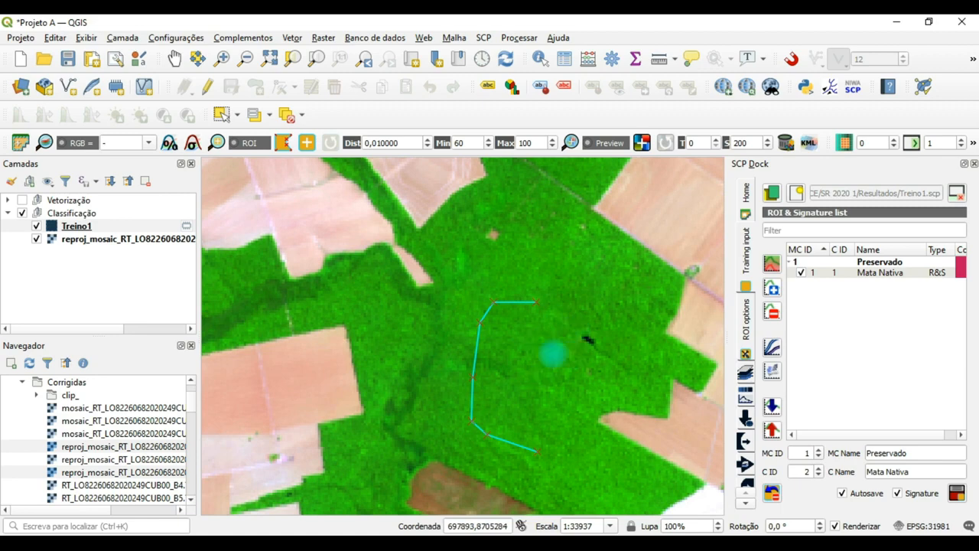
left_click(563, 349)
left_click(575, 382)
left_click(564, 419)
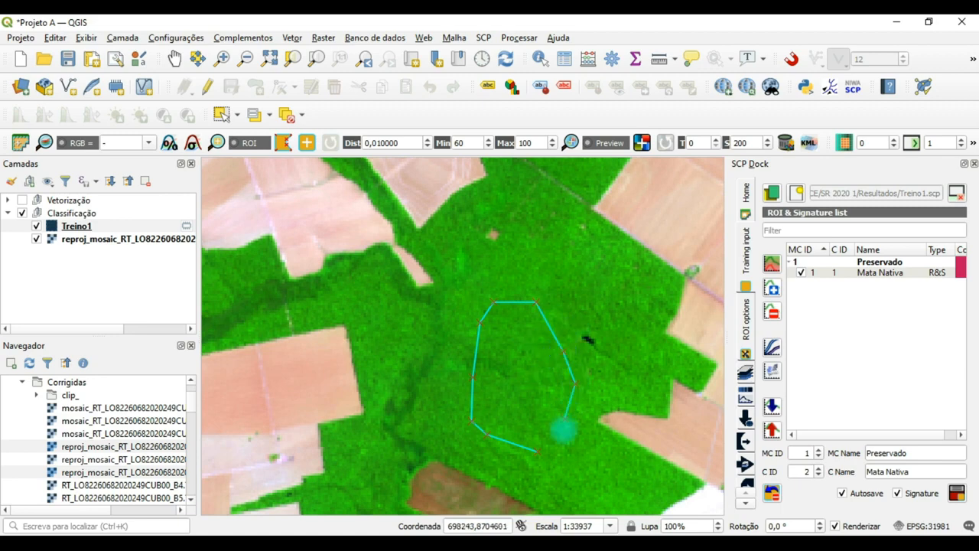
left_click(563, 437)
right_click(557, 459)
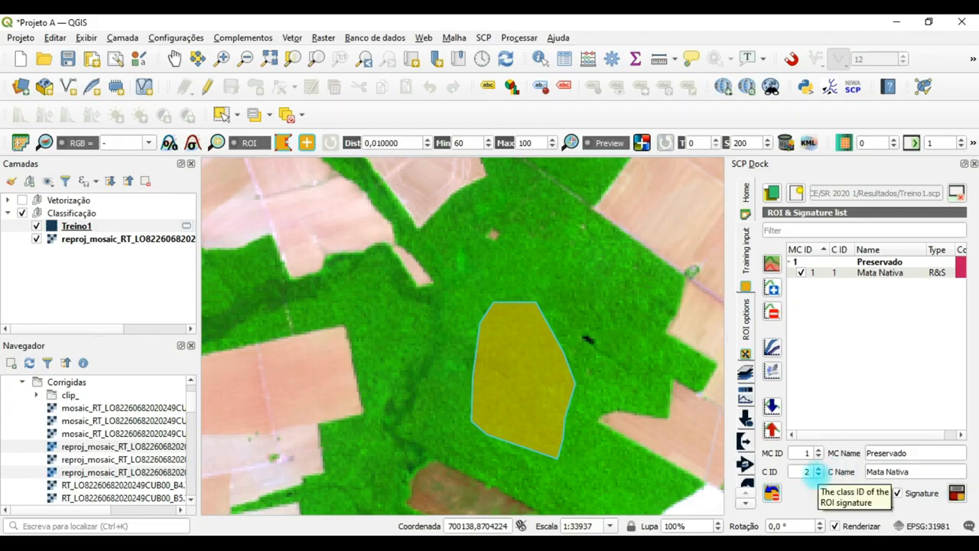
left_click(818, 475)
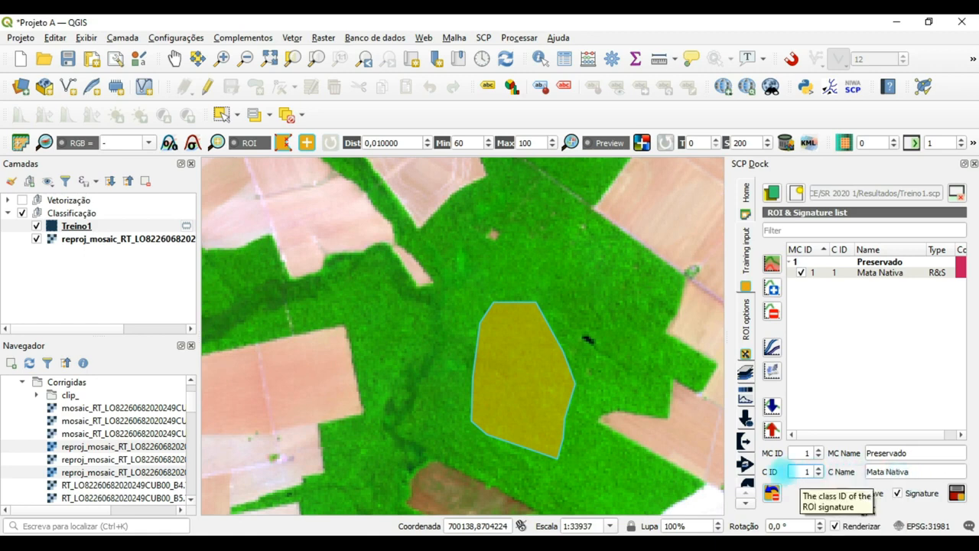
left_click(957, 492)
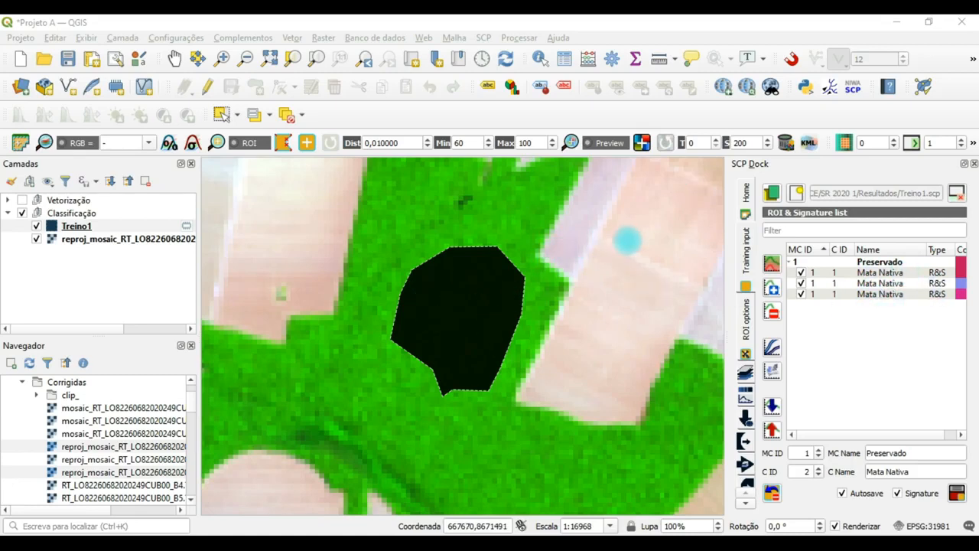
Merge the three Mata Nativa signatures of the Preservado macroclass into one signature
scroll(627, 241, "down", 2)
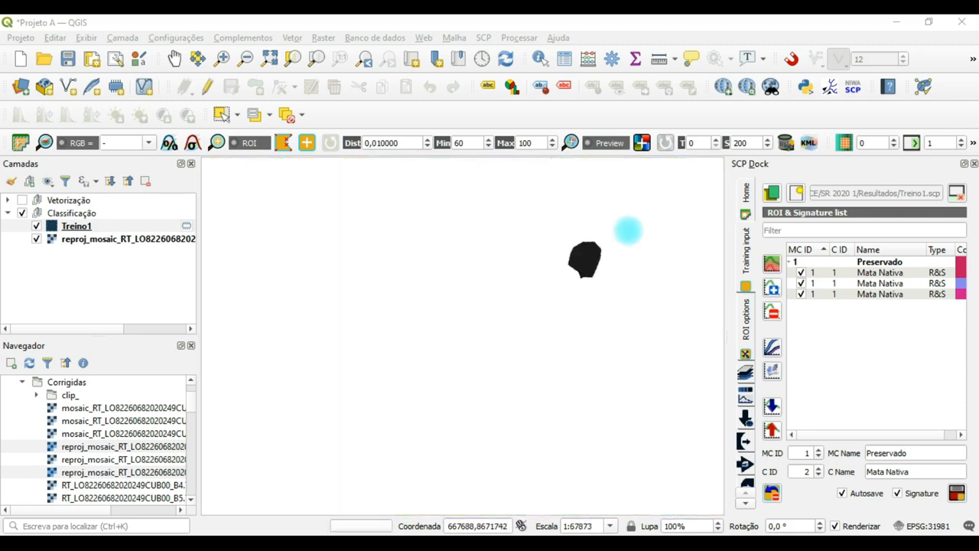
scroll(627, 230, "down", 5)
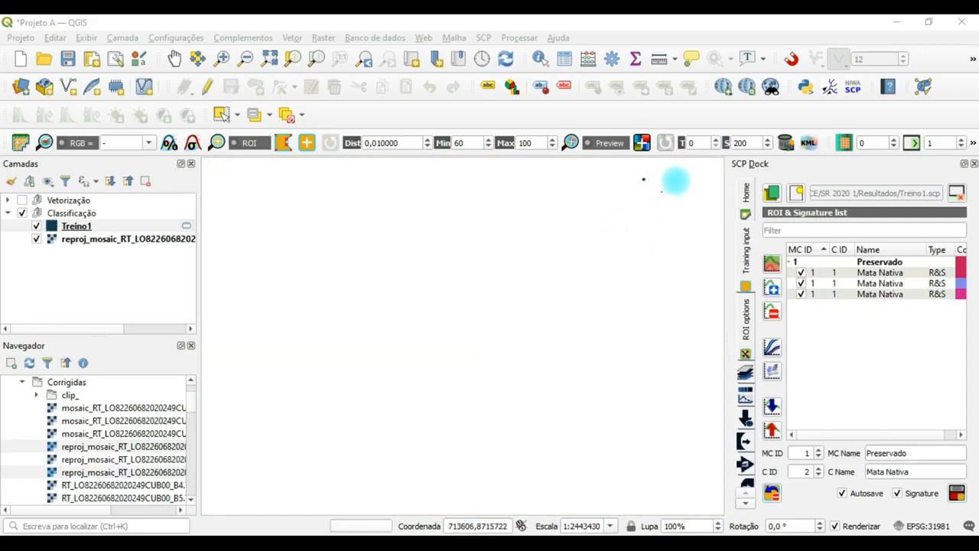
scroll(654, 181, "up", 2)
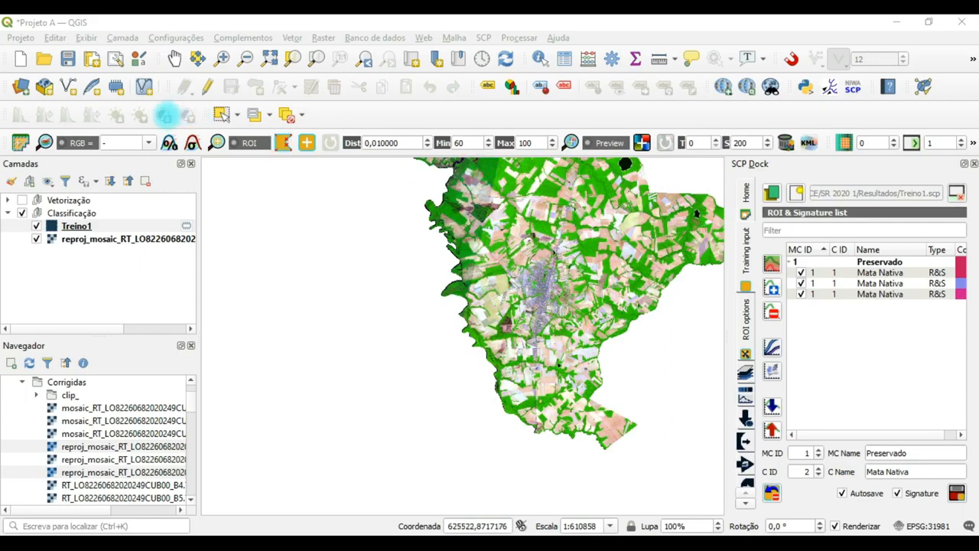
left_click(175, 58)
left_click_drag(536, 162, 413, 276)
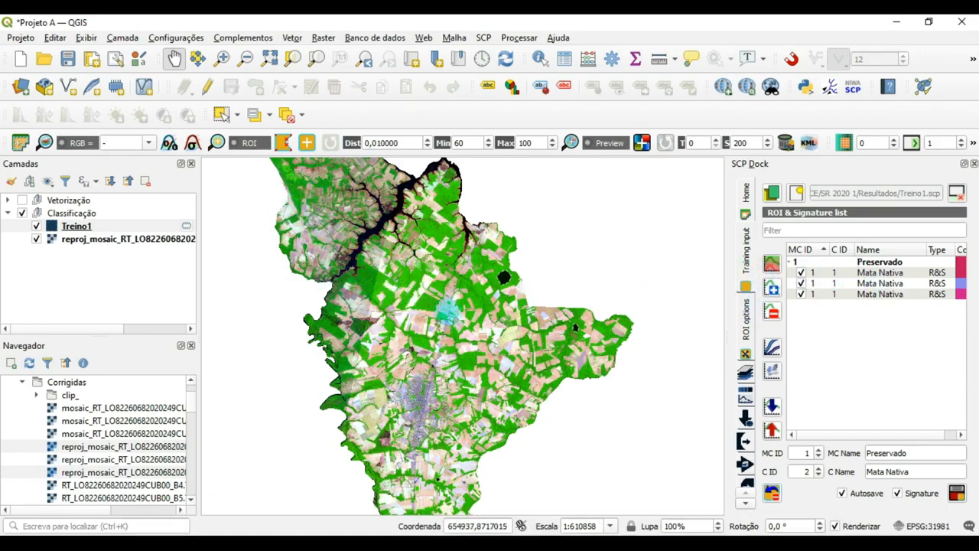
left_click(842, 273)
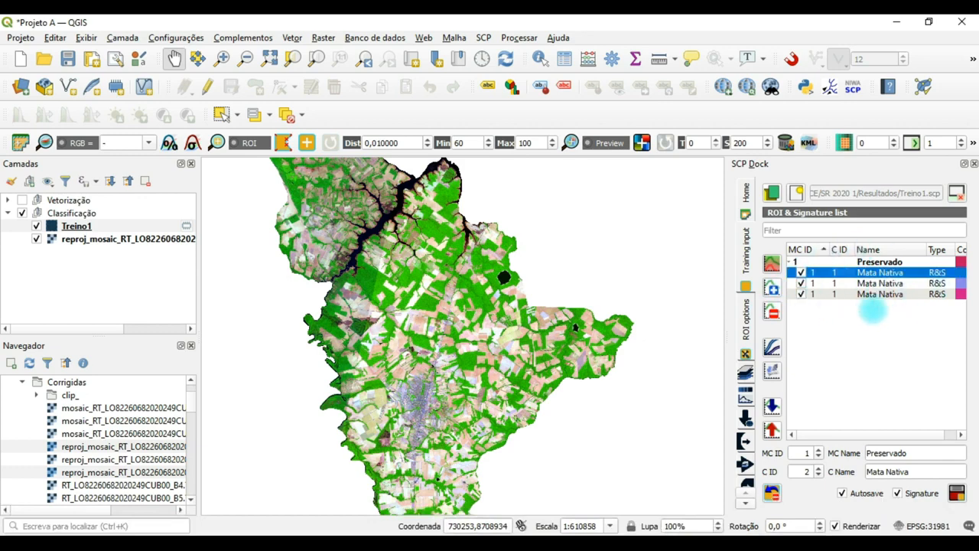
left_click(838, 283, "ctrl")
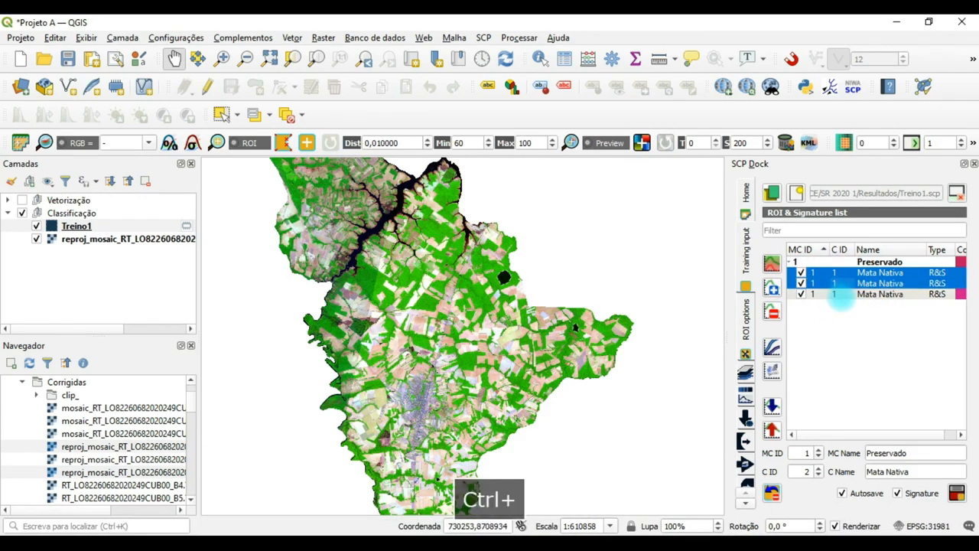
left_click(837, 293, "ctrl")
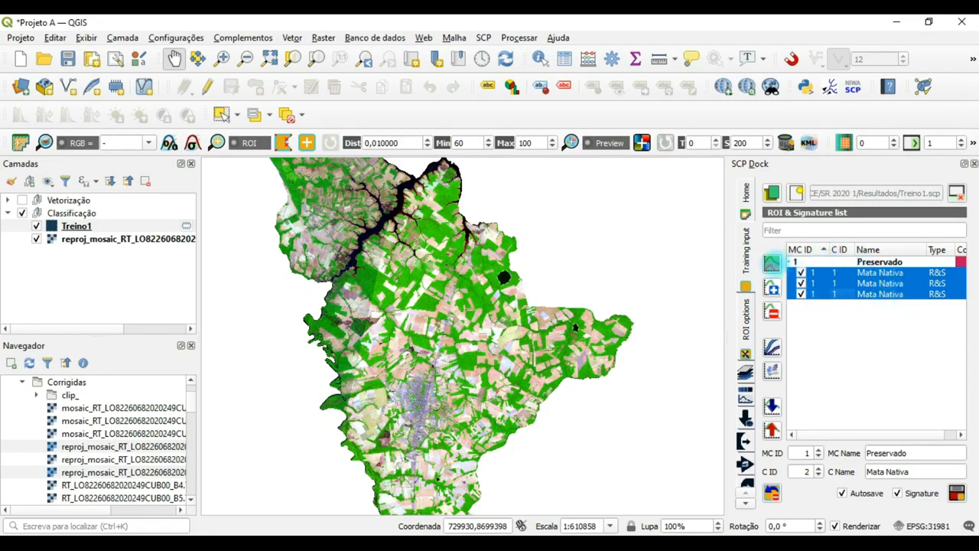
left_click(771, 264)
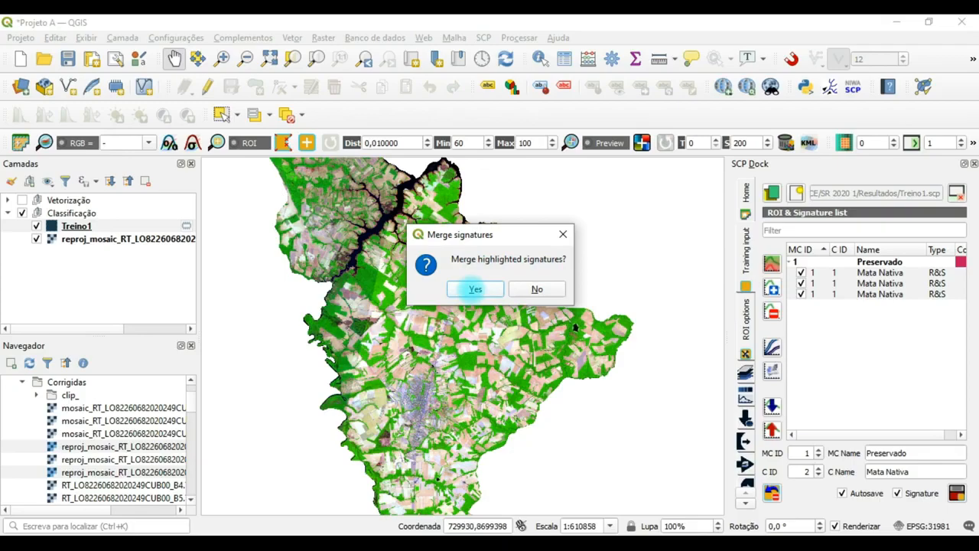
left_click(475, 289)
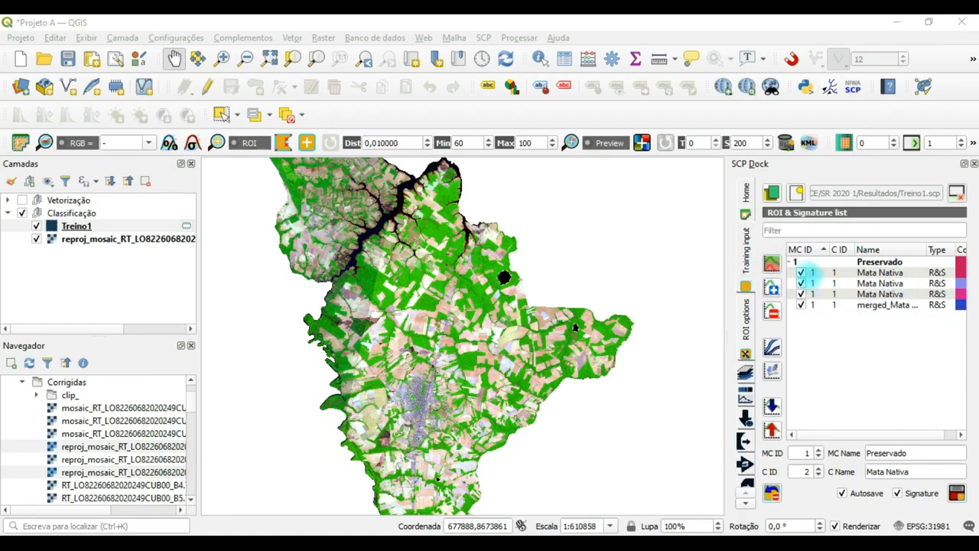
Deactivate the three individual Mata Nativa signatures, keeping only the merged signature active
left_click(870, 272)
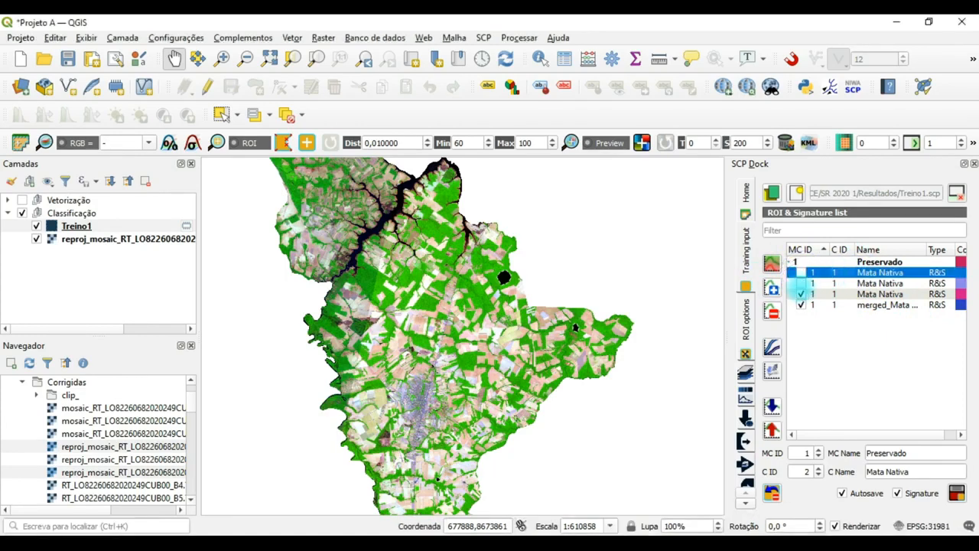
left_click(800, 294)
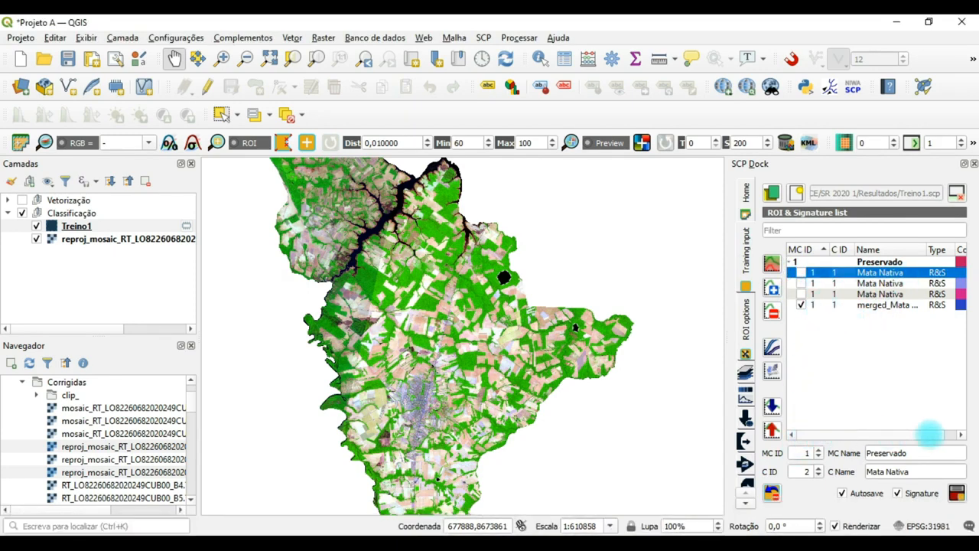
left_click(961, 435)
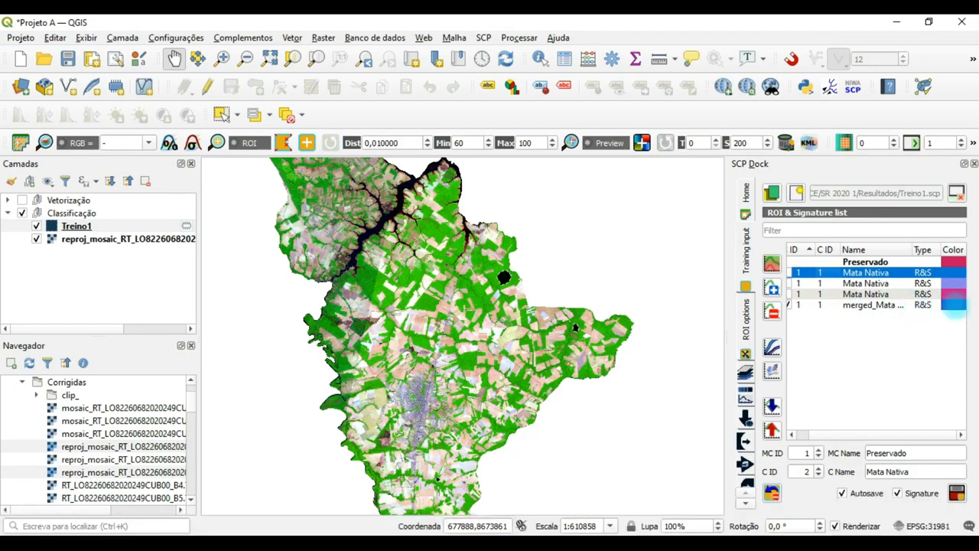
Recolour the merged Mata Nativa signature dark green (#1b5500) and store that colour among the custom colours
left_click(954, 305, "ctrl")
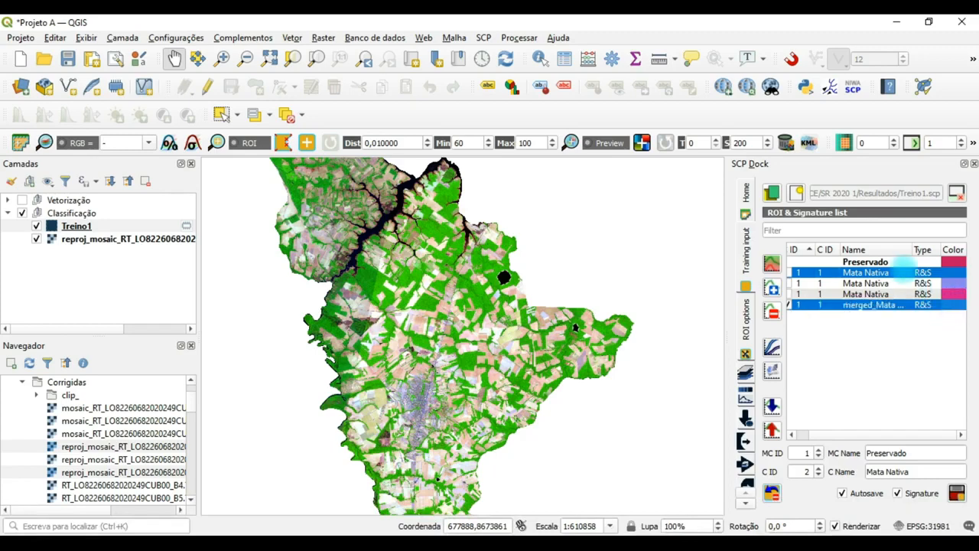
left_click(902, 272, "ctrl")
double_click(954, 305)
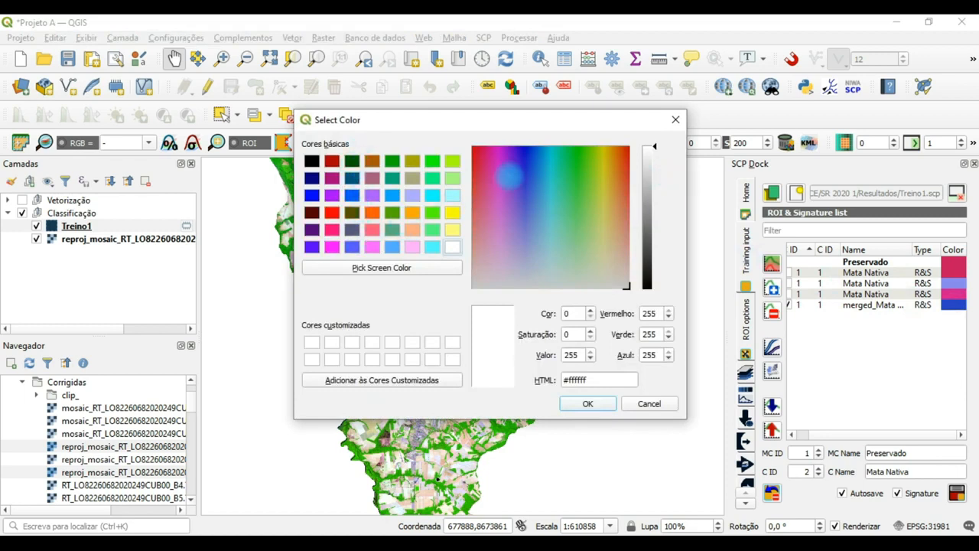
left_click(590, 146)
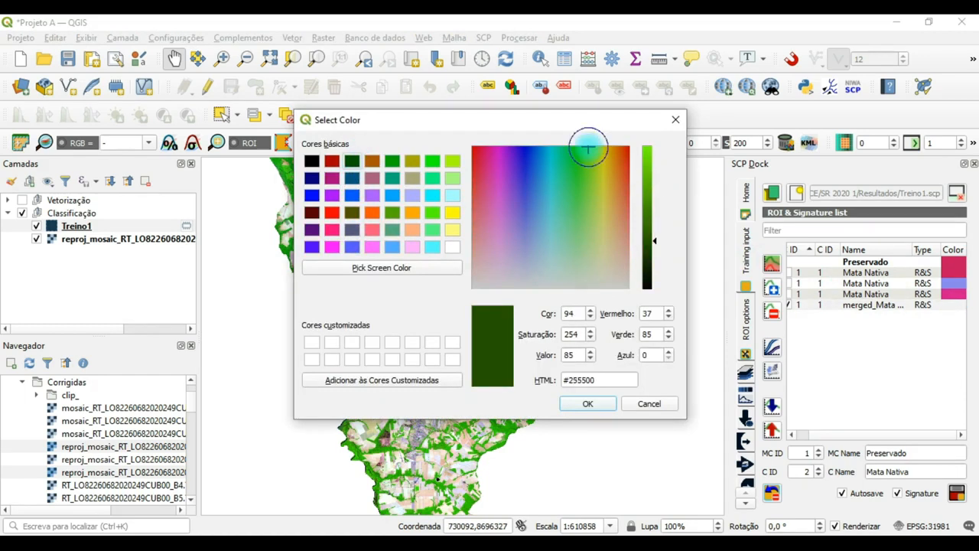
left_click(430, 379)
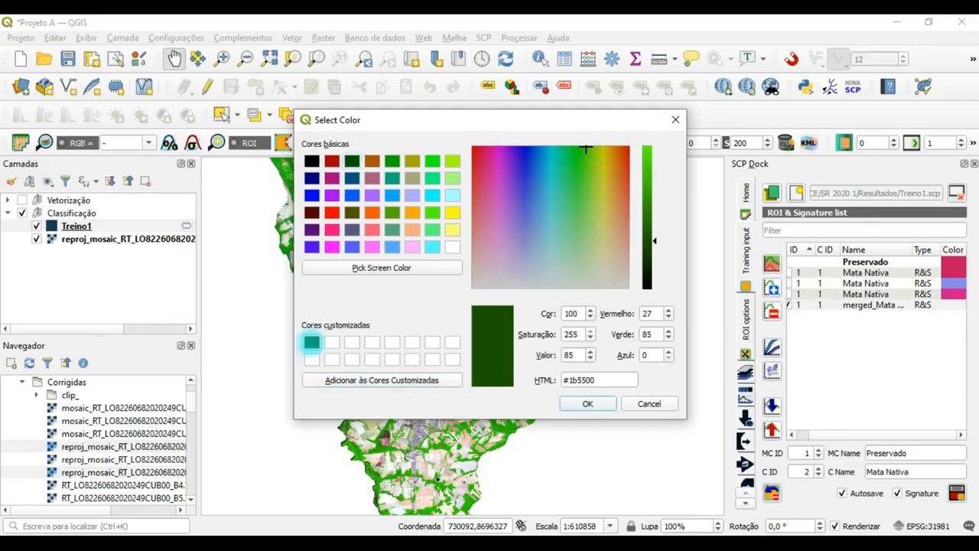
left_click(588, 403)
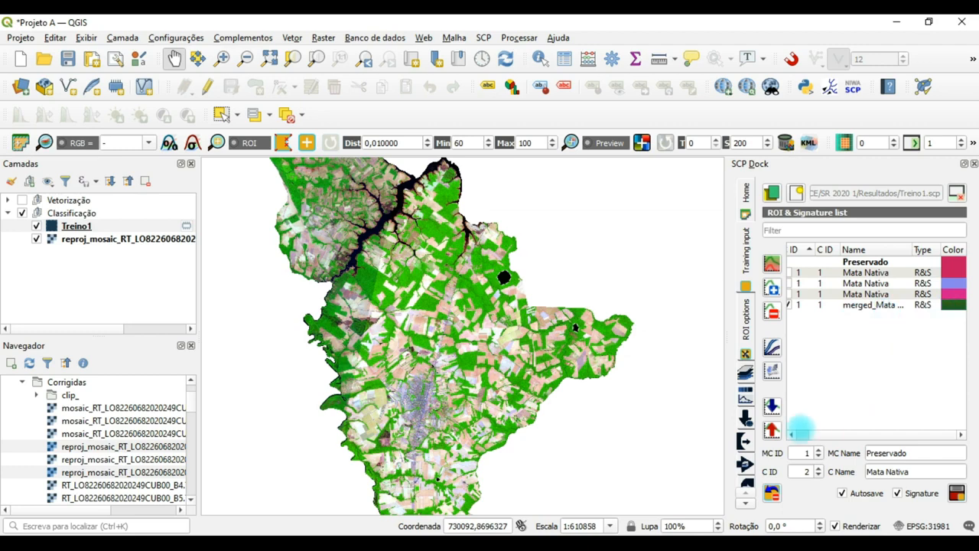
left_click_drag(821, 432, 809, 434)
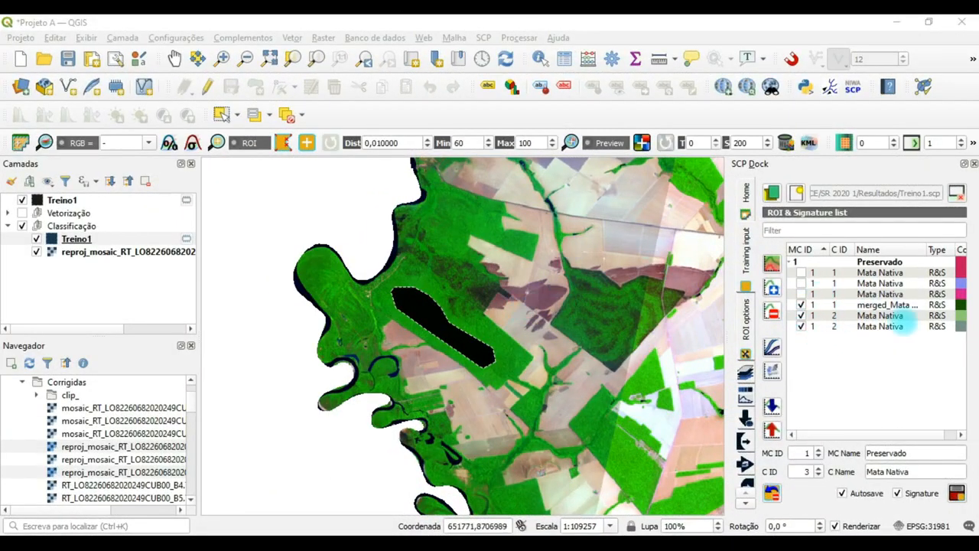
Merge the two Mata Nativa signatures with C ID 2 and deactivate the two originals
left_click(838, 316)
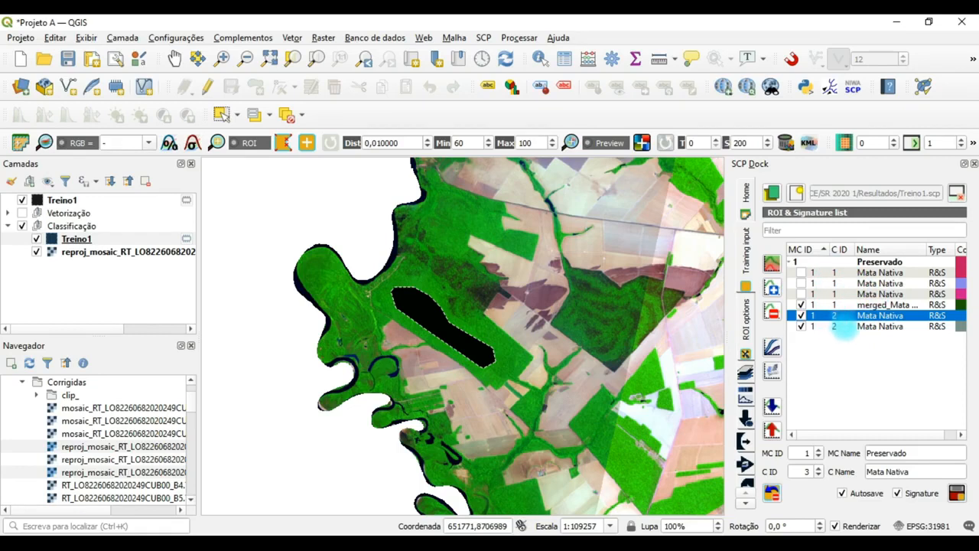
left_click(841, 327, "ctrl")
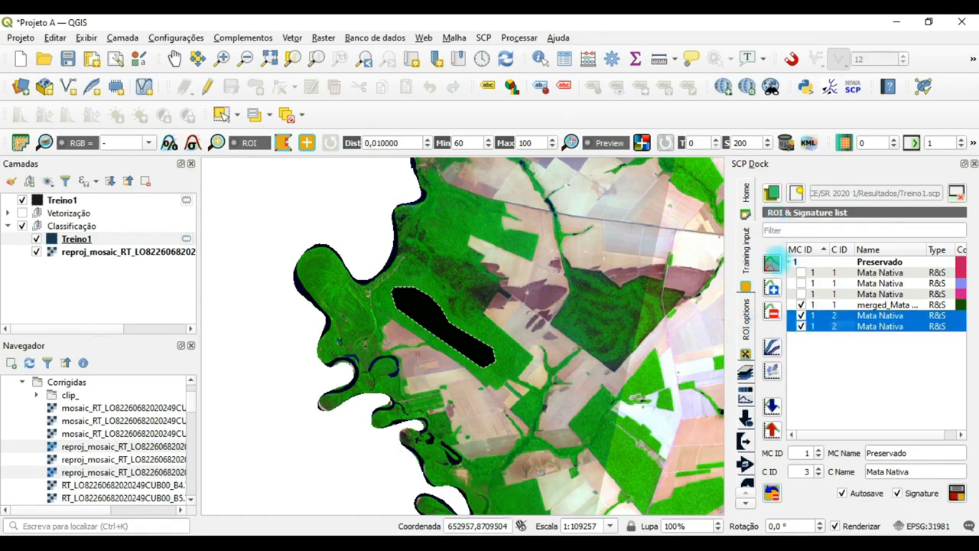
left_click(771, 262)
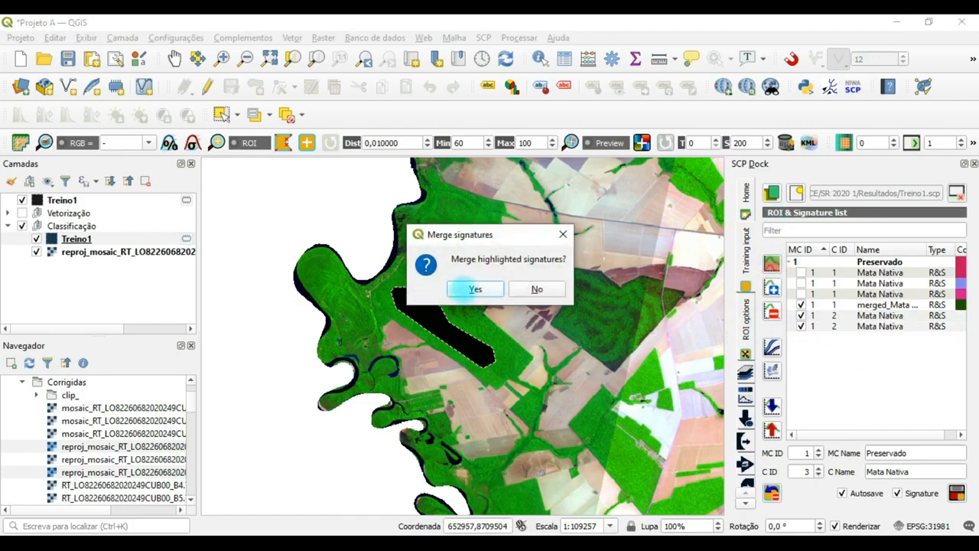
left_click(474, 289)
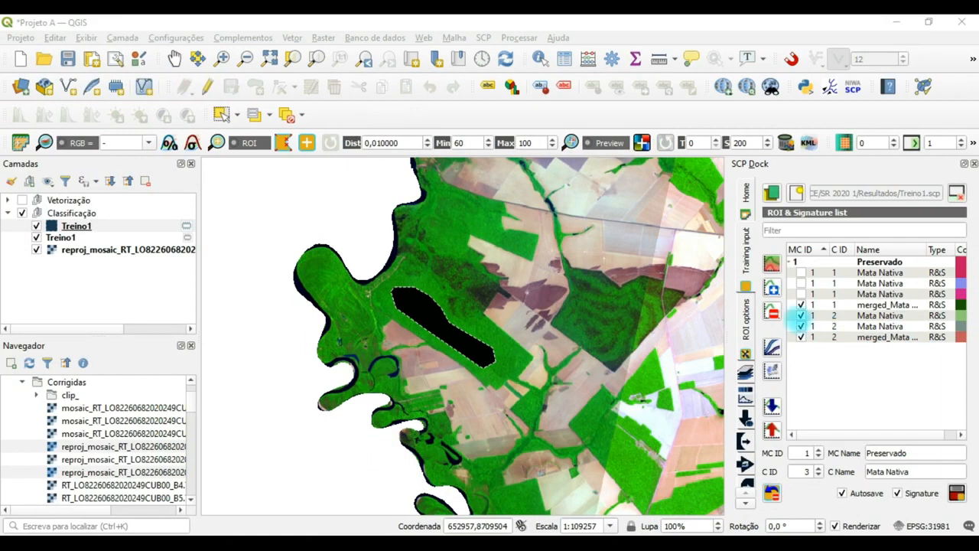
left_click(801, 326)
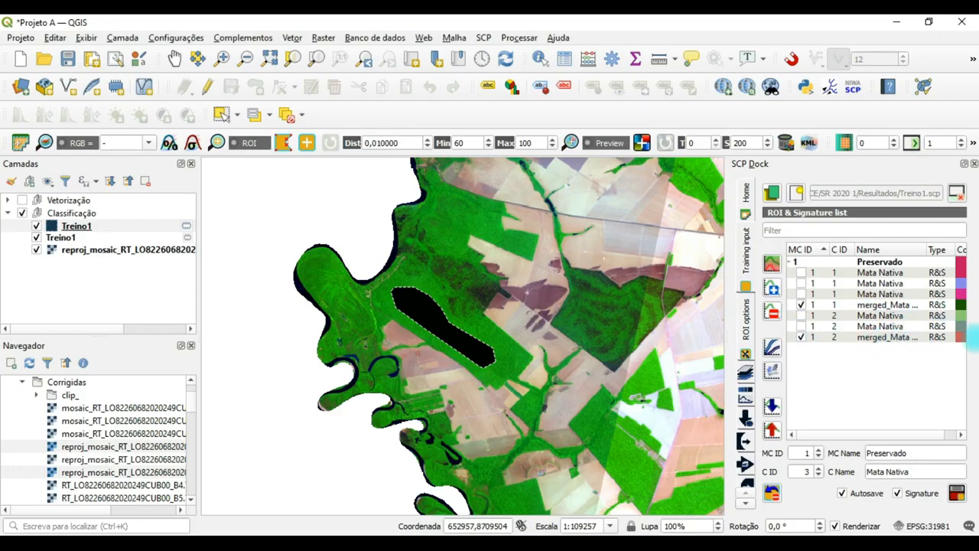
Recolour the merged C ID 2 Mata Nativa signature with the stored custom dark green (#1b5500)
double_click(962, 336)
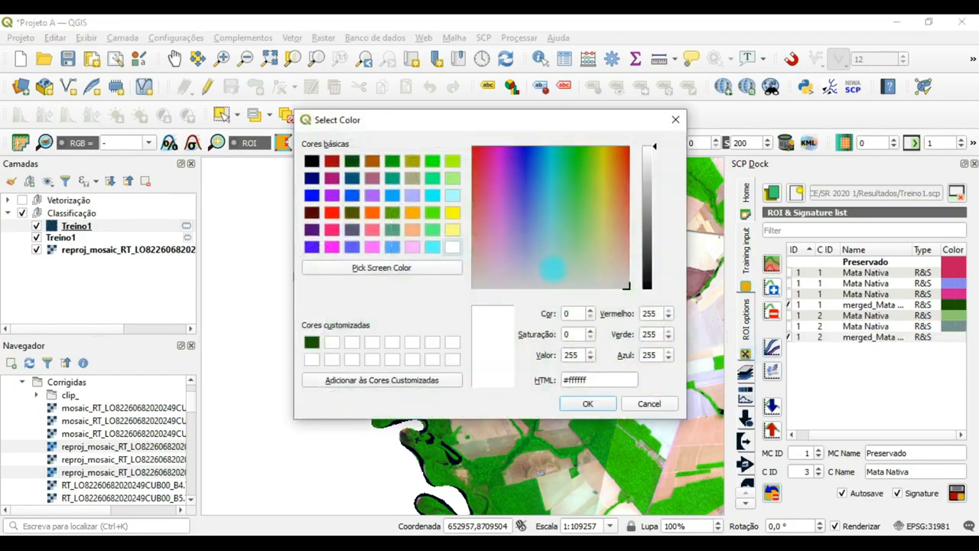
left_click(311, 342)
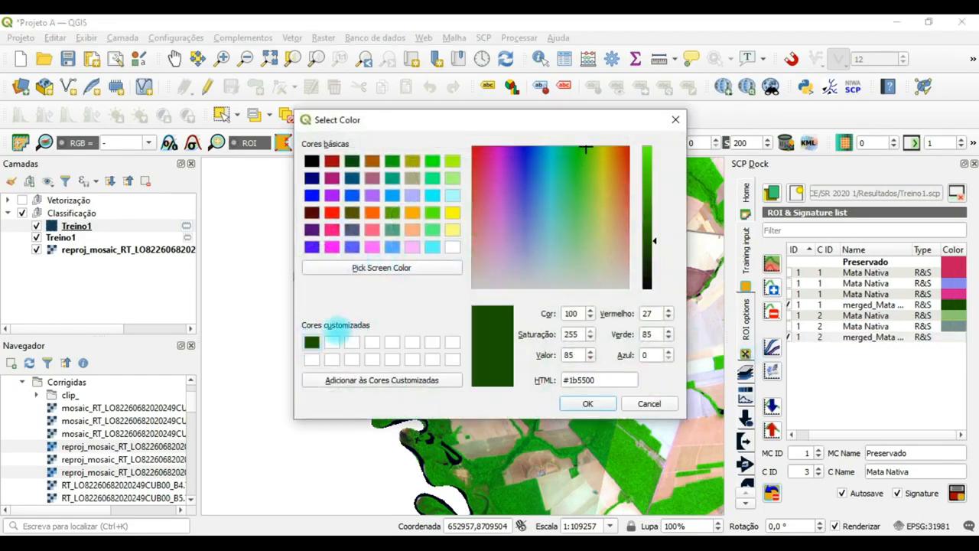
left_click(584, 403)
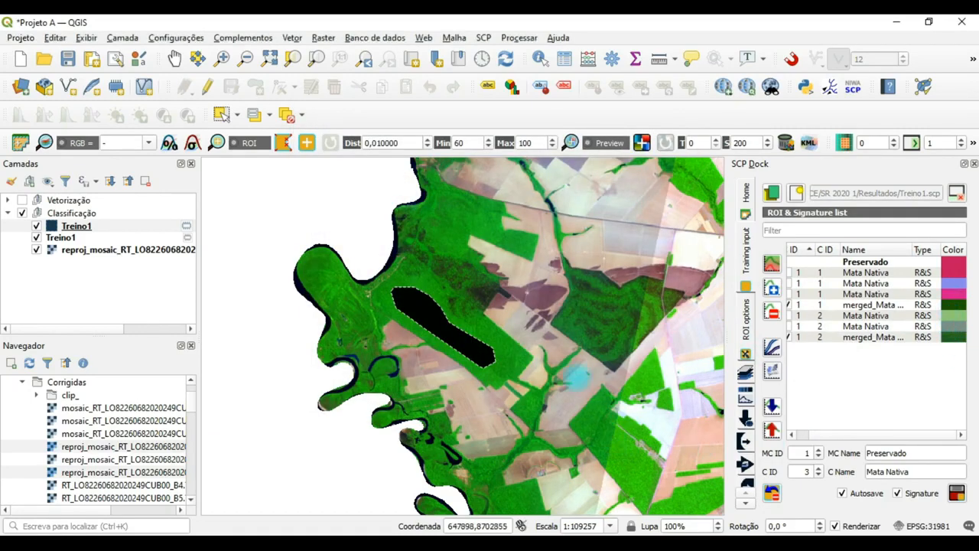
left_click_drag(823, 432, 803, 436)
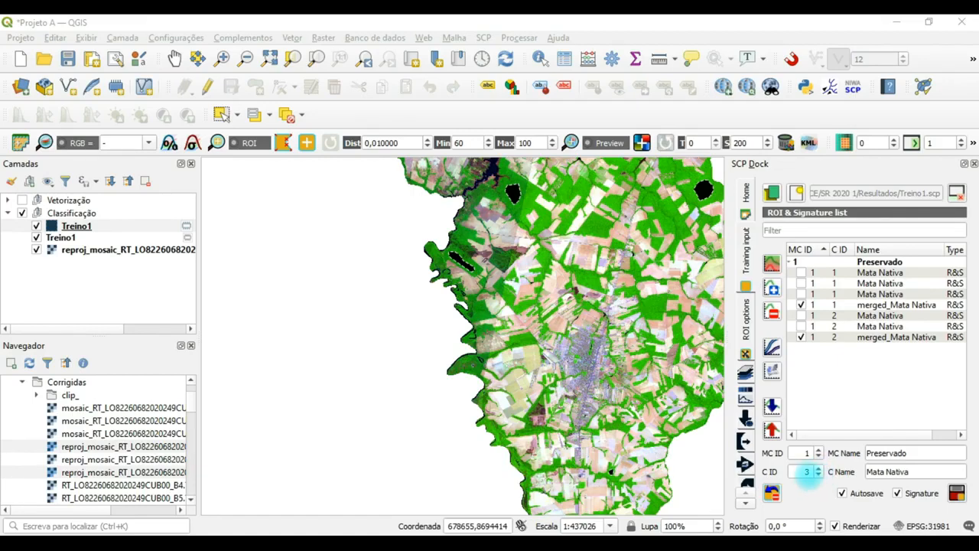
Set the class name to Hidrografia and grow a region ROI from a pixel in the narrow water channel between the northern farmland peninsulas
left_click_drag(918, 472, 866, 472)
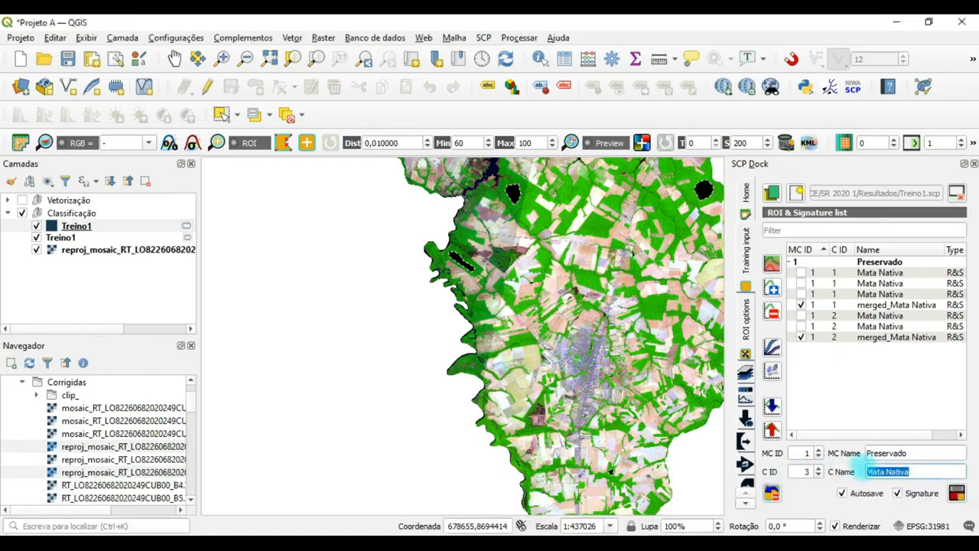
type("Hidrografia")
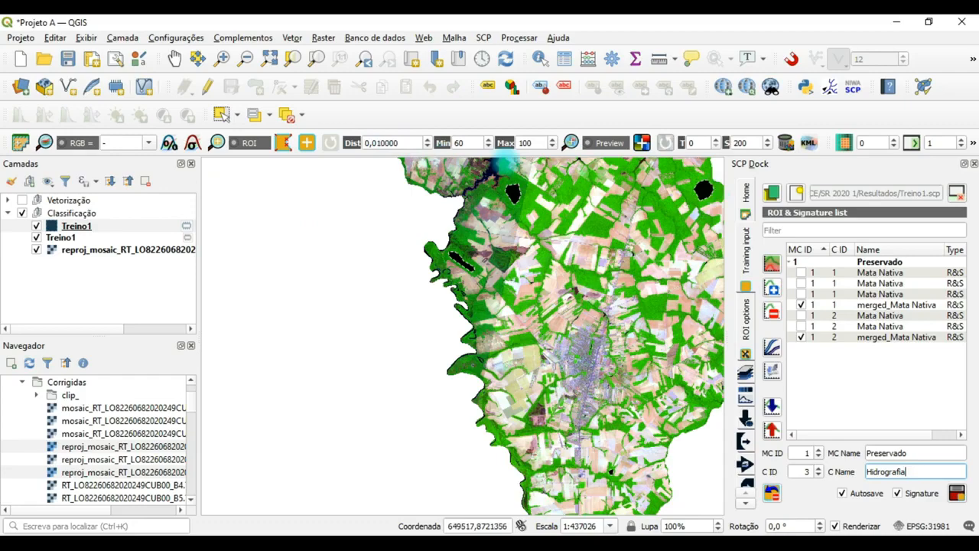
scroll(493, 169, "up", 3)
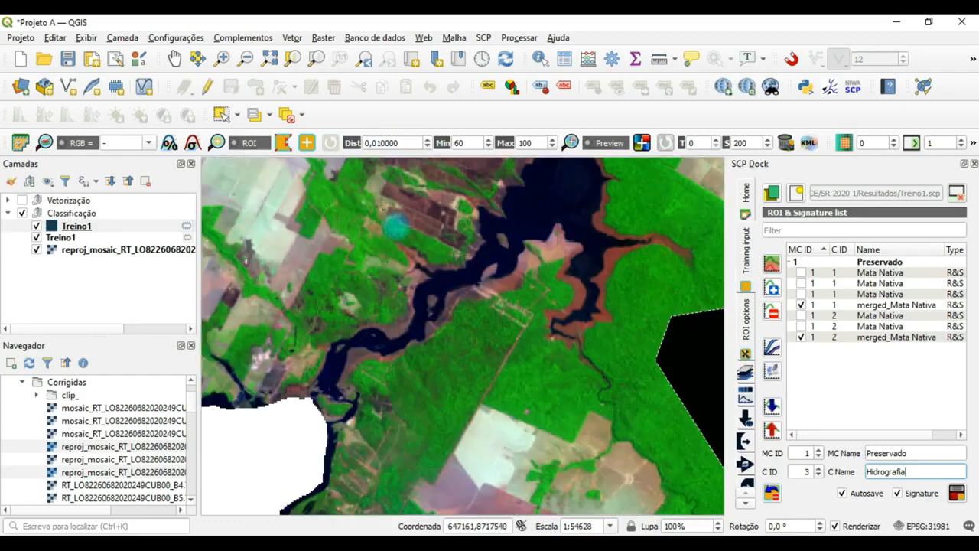
left_click(175, 59)
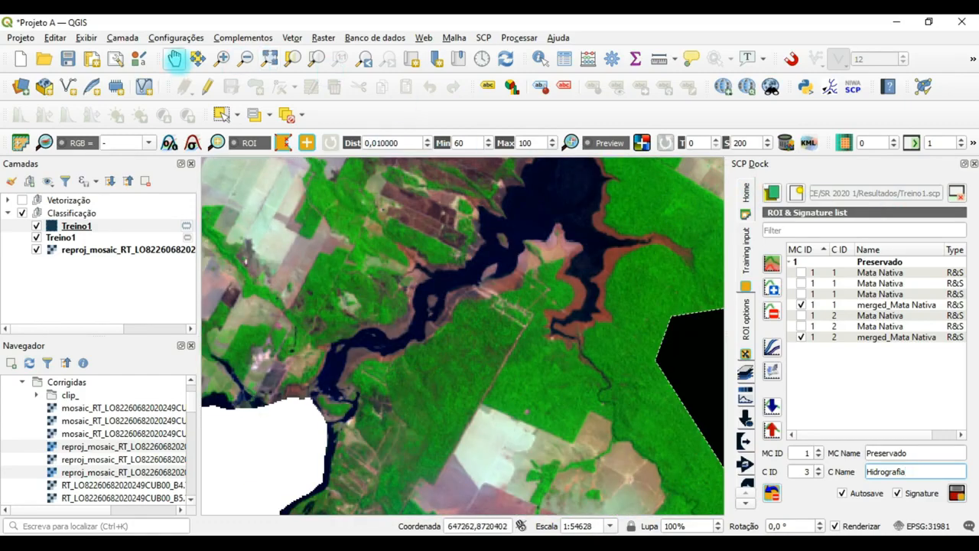
left_click_drag(530, 257, 457, 291)
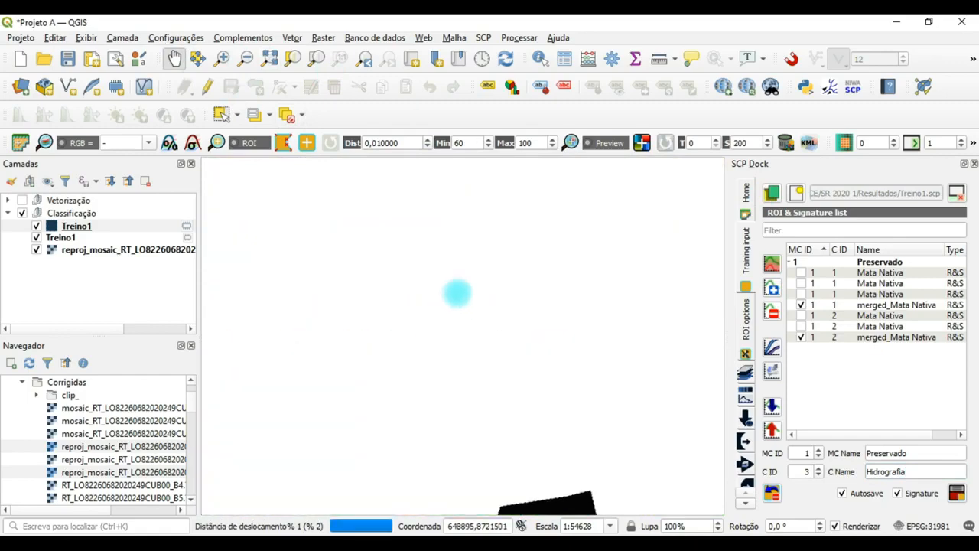
left_click_drag(464, 234, 434, 344)
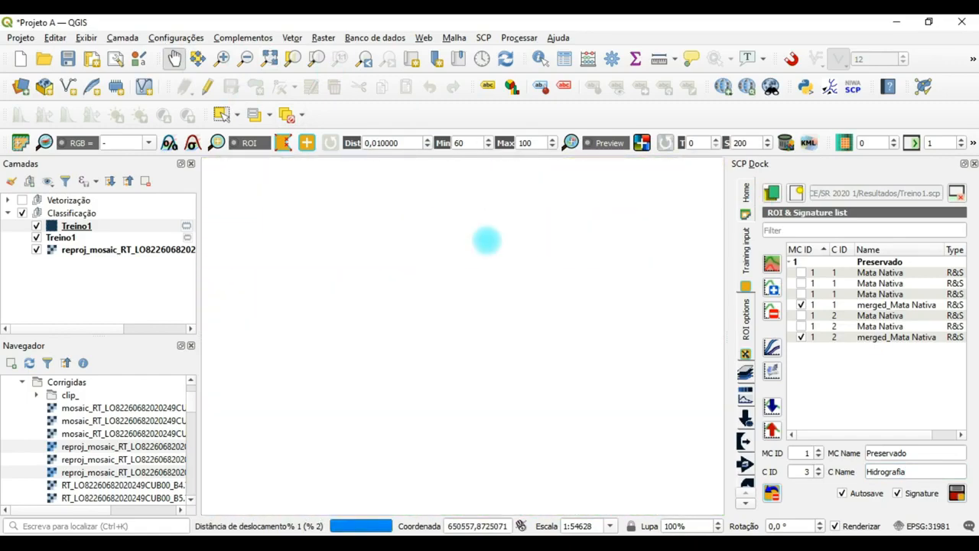
left_click_drag(481, 219, 322, 367)
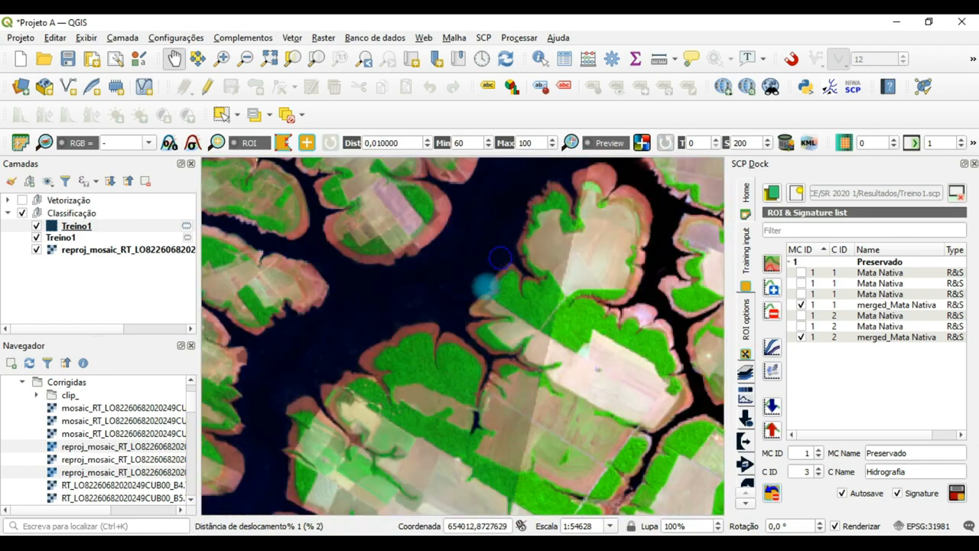
left_click_drag(487, 285, 353, 306)
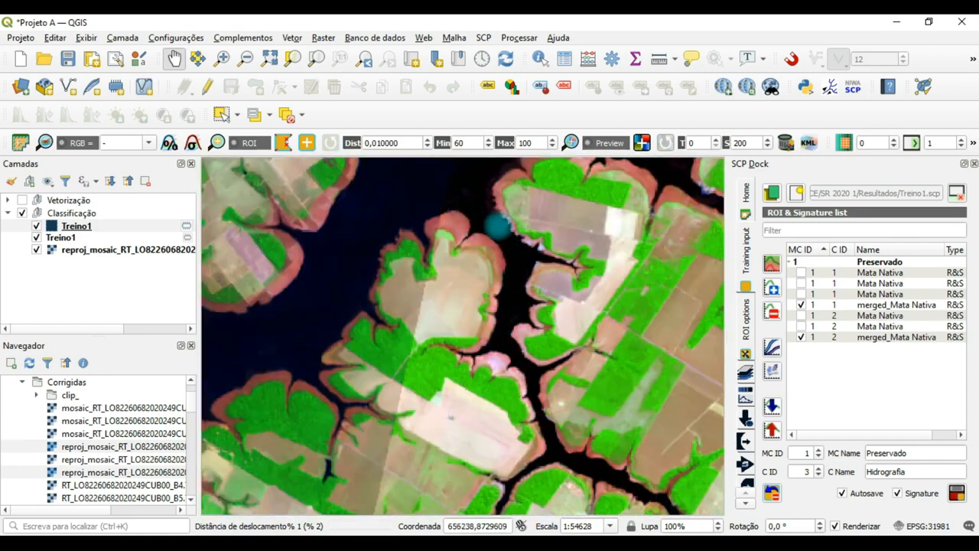
left_click_drag(465, 253, 392, 255)
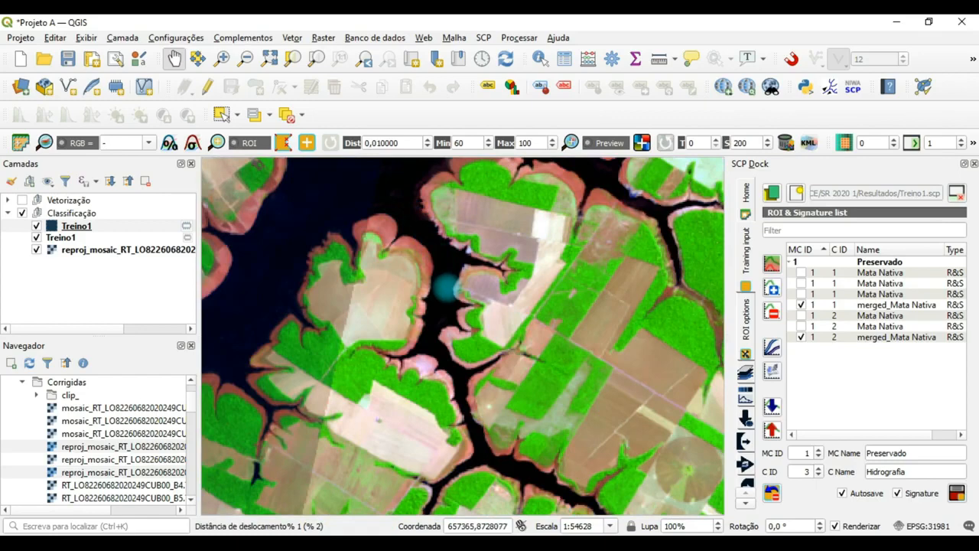
left_click_drag(448, 284, 525, 409)
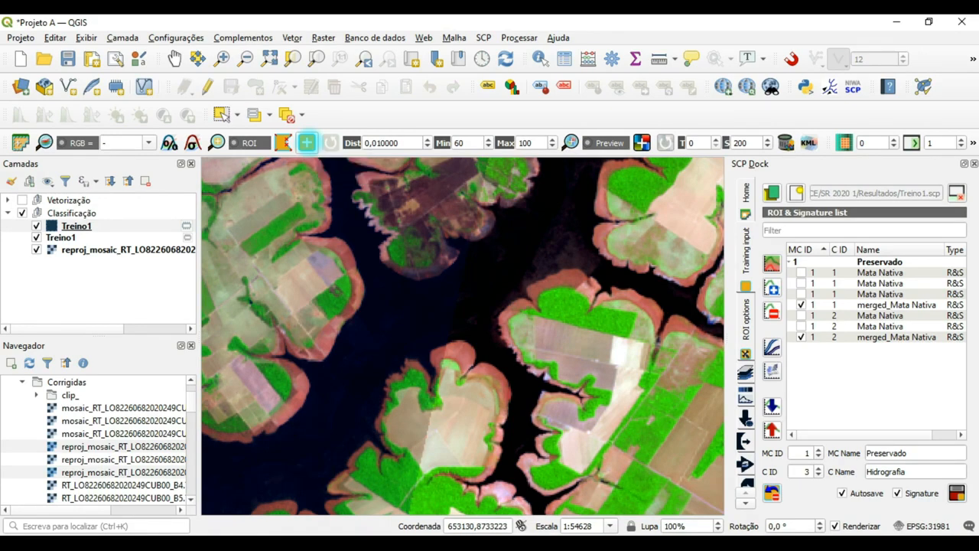
left_click(306, 143)
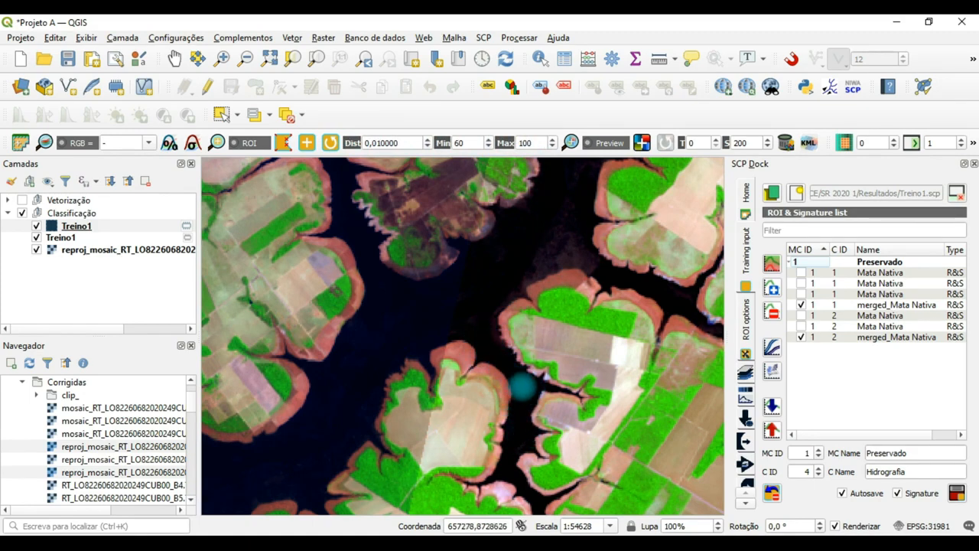
left_click(525, 385)
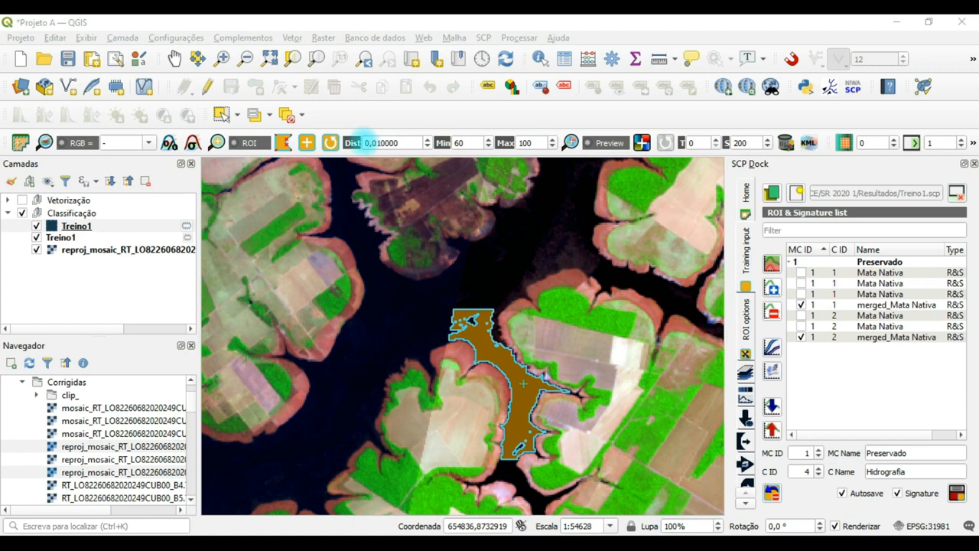
left_click_drag(364, 143, 380, 143)
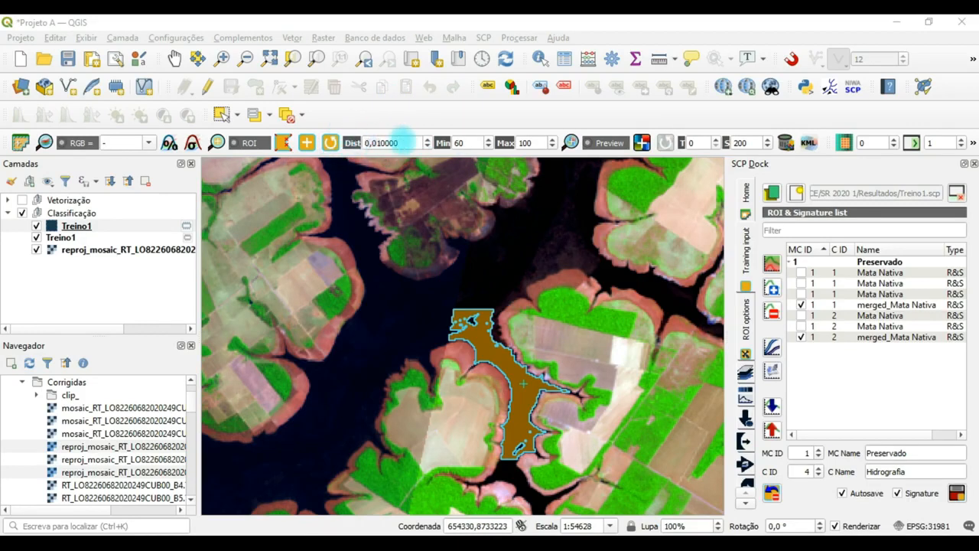
left_click_drag(400, 142, 354, 142)
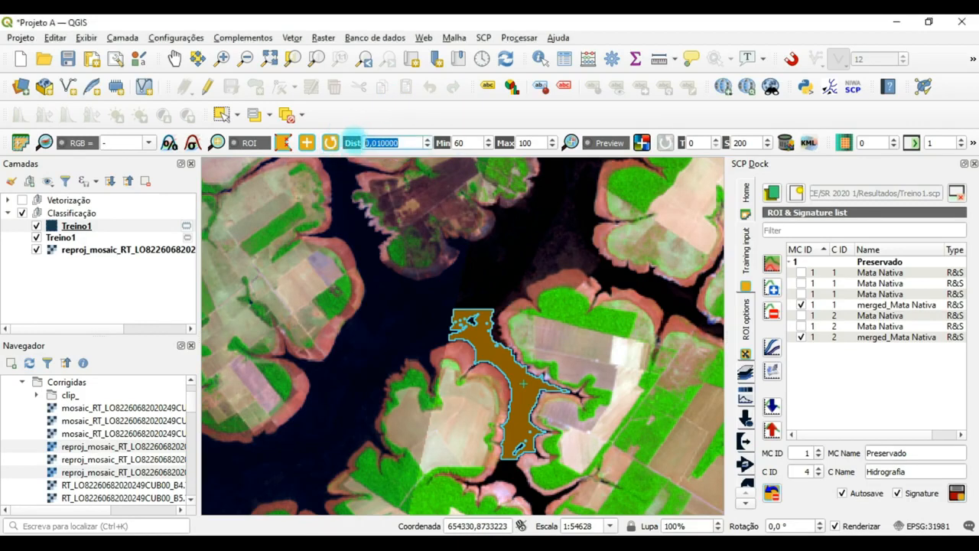
left_click(403, 144)
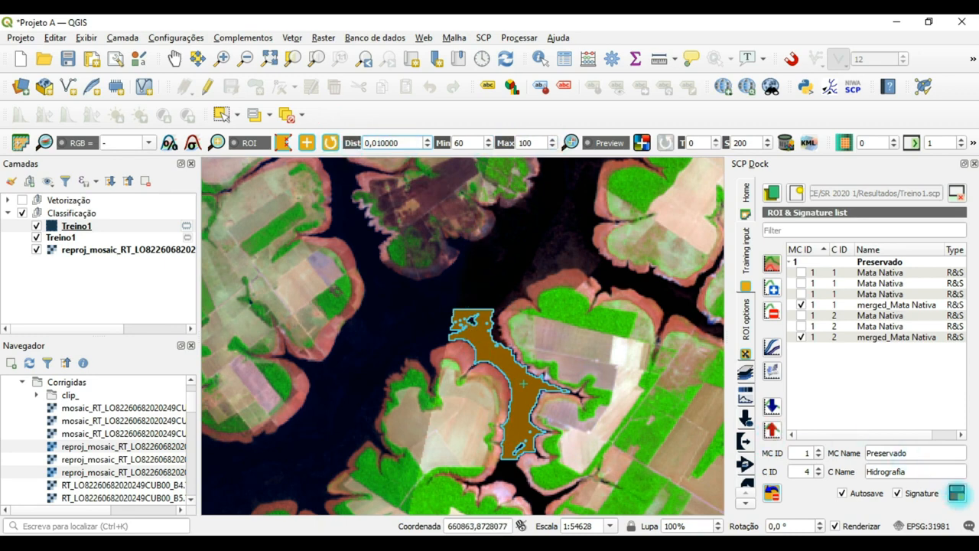
Set the C ID to 3 and save the temporary Hidrografia ROI with its signature to the training input
left_click(818, 475)
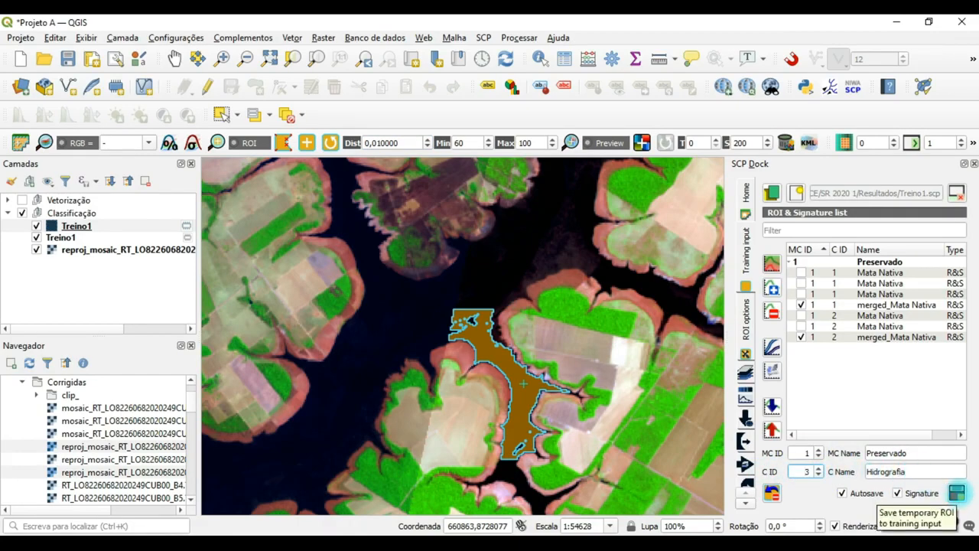
left_click(957, 493)
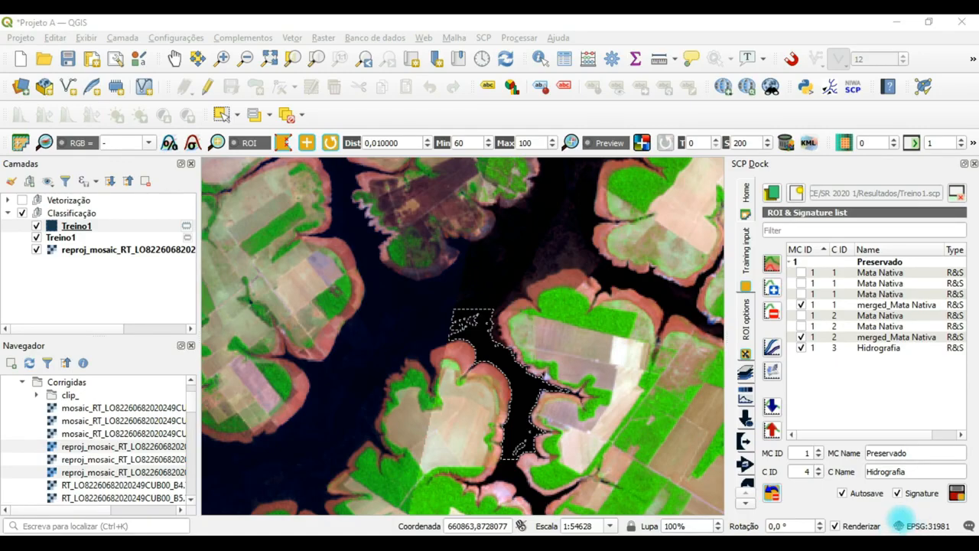
Grow a second Hidrografia ROI over the wide dark water near the mosaic's northern edge and save it to the training input with C ID 4
scroll(508, 276, "down", 2)
scroll(465, 276, "up", 2)
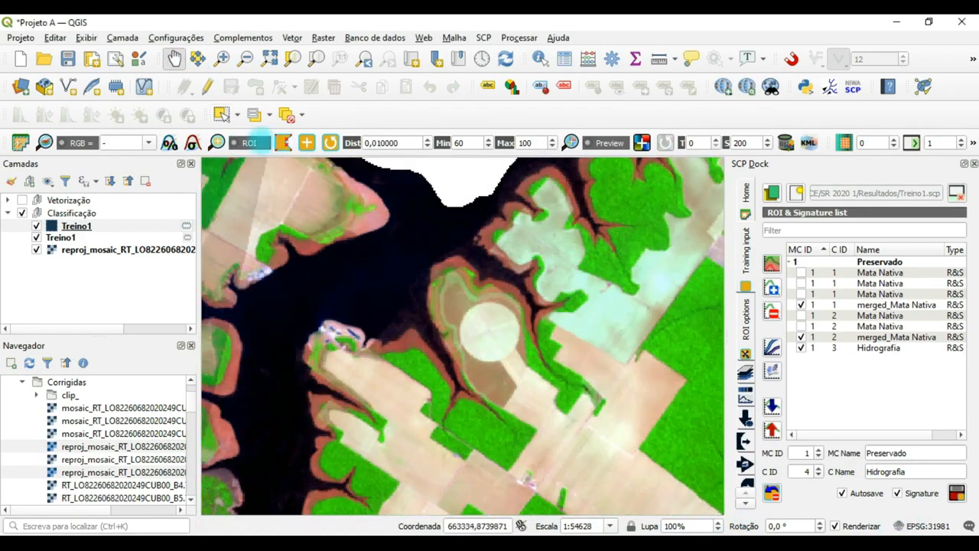
left_click(654, 300)
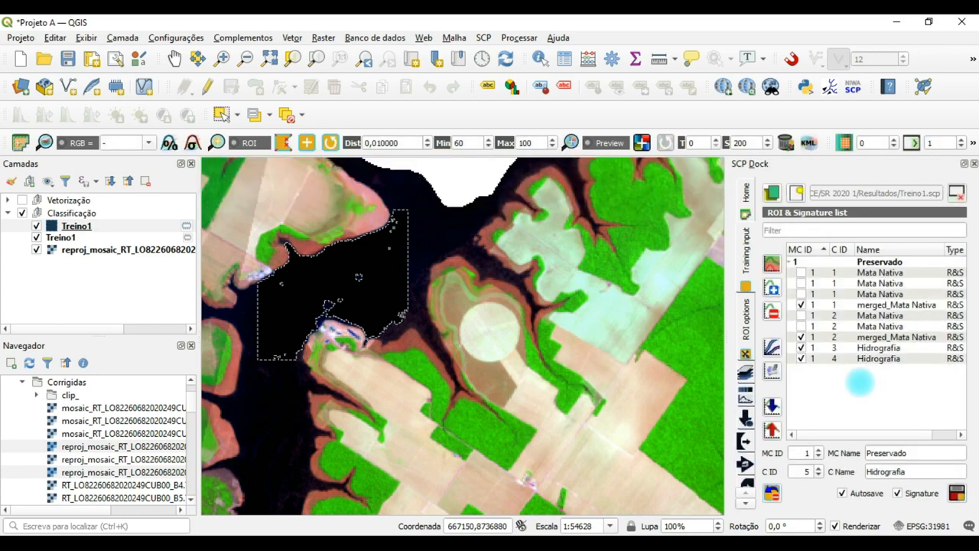
Merge the two Hidrografia signatures, C ID 3 and 4, into one signature
left_click(820, 356)
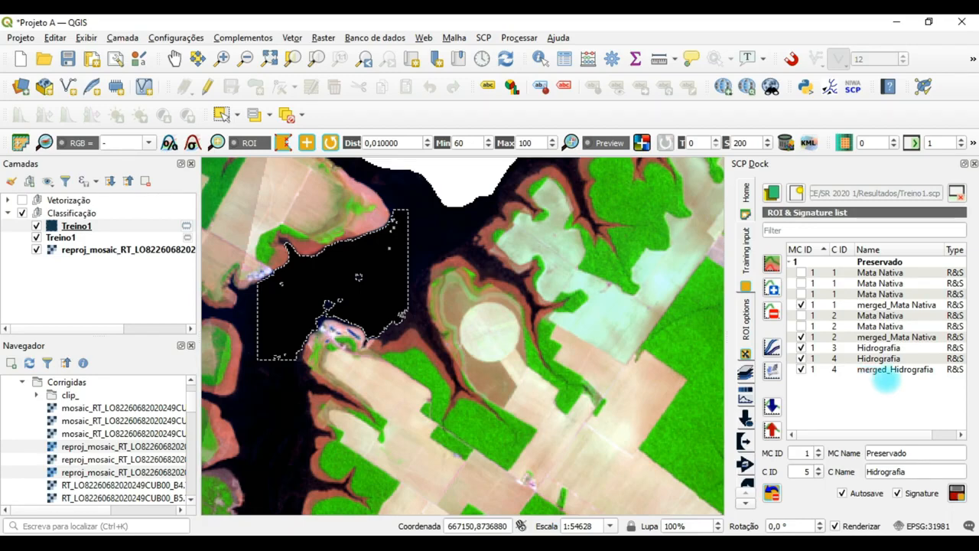
Set the C ID of the second Hidrografia signature and the merged_Hidrografia signature to 3, and the C ID for the next ROI to 4
double_click(837, 369)
type("3")
double_click(833, 358)
type("3")
left_click(791, 387)
left_click(819, 475)
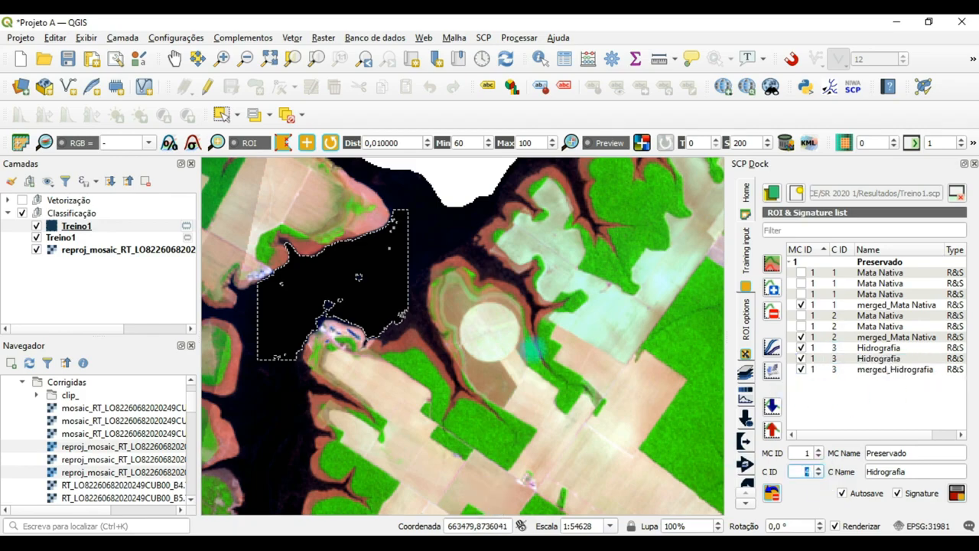
Grow a Hidrografia region ROI over the small blue pond in the forest near the mosaic's southwestern edge
scroll(533, 349, "down", 2)
left_click(175, 59)
left_click_drag(554, 456, 480, 230)
scroll(345, 343, "up", 2)
left_click_drag(601, 427, 459, 203)
left_click_drag(302, 253, 704, 275)
left_click_drag(582, 413, 436, 222)
left_click_drag(459, 451, 597, 367)
left_click_drag(299, 252, 567, 345)
left_click_drag(291, 252, 581, 329)
scroll(535, 278, "up", 2)
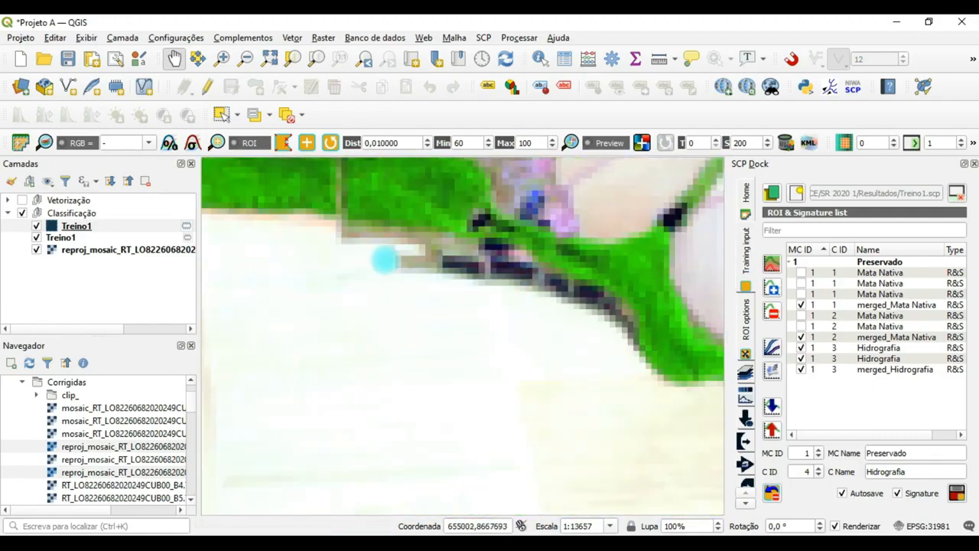
scroll(384, 260, "down", 2)
left_click_drag(385, 261, 467, 428)
left_click_drag(406, 207, 535, 467)
left_click_drag(382, 221, 550, 428)
scroll(603, 329, "up", 1)
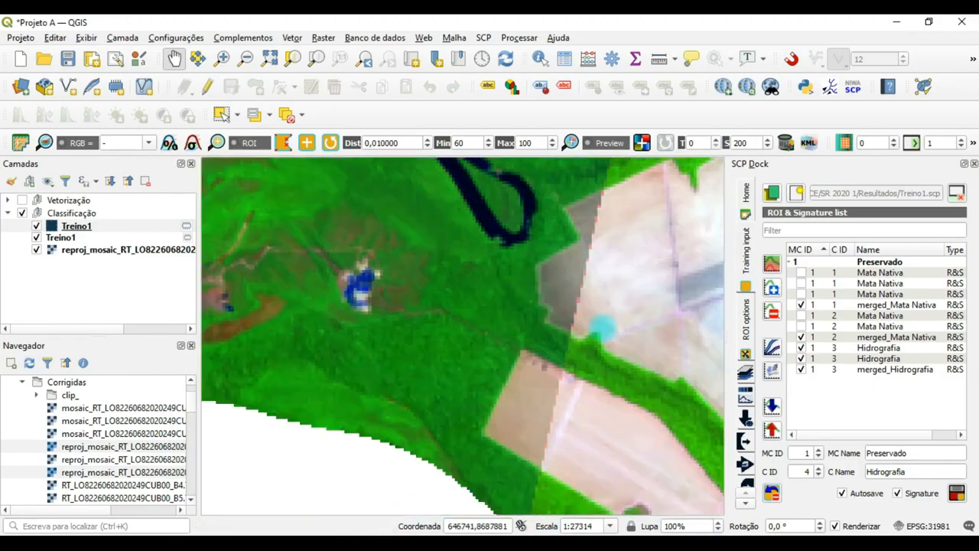
left_click(535, 322)
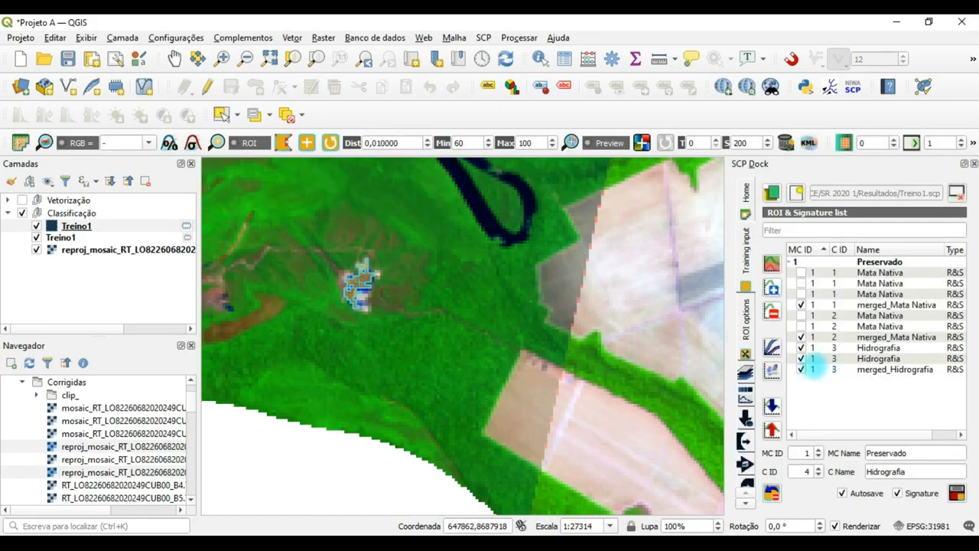
Exclude the two unmerged Hidrografia signatures with C ID 3 and save the pond ROI to the training input with C ID 4
left_click(801, 348)
left_click(801, 359)
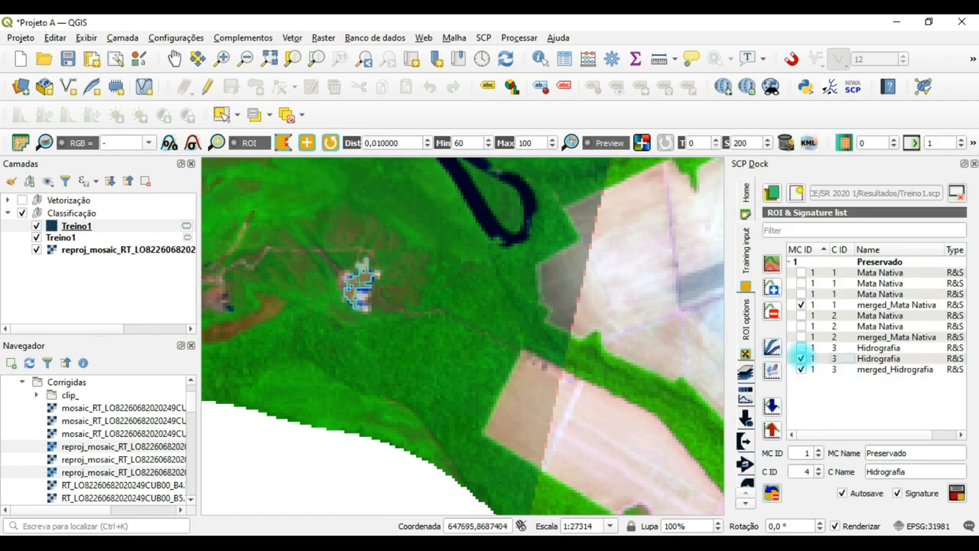
left_click(957, 493)
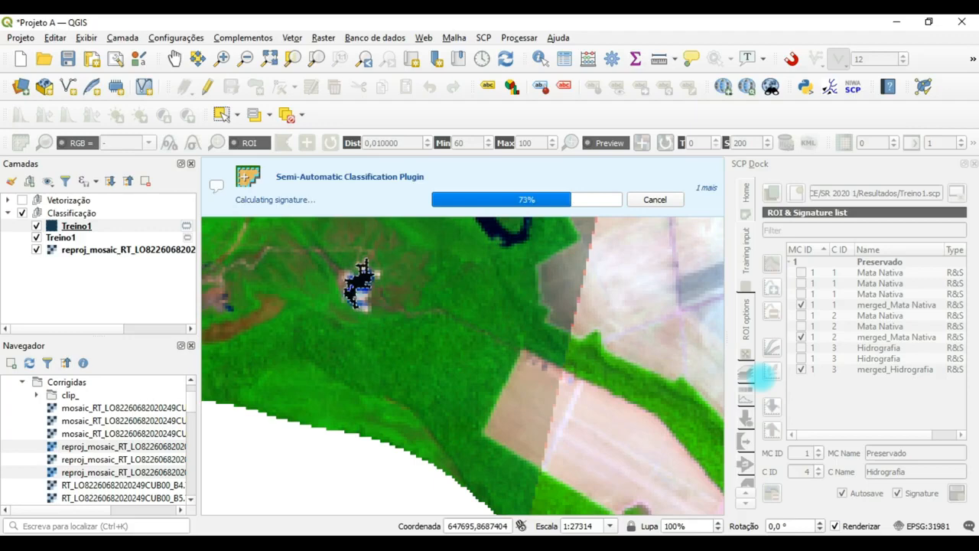
Grow a Hidrografia ROI over the narrow water arc just outside the western river bend and save it with C ID 4
scroll(475, 316, "down", 2)
left_click(174, 59)
left_click_drag(457, 184, 431, 349)
left_click_drag(446, 254, 528, 322)
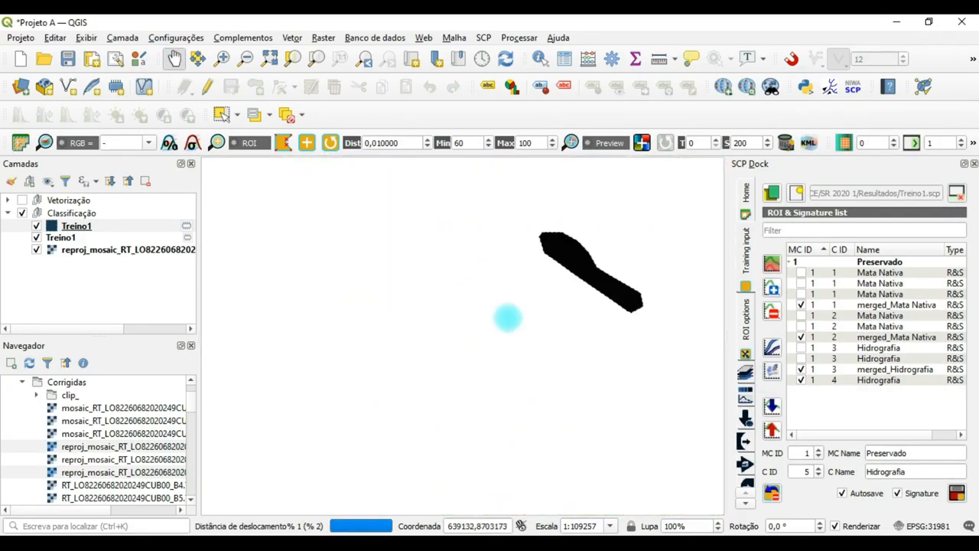
scroll(488, 304, "up", 3)
left_click(819, 475)
left_click(306, 143)
left_click(560, 283)
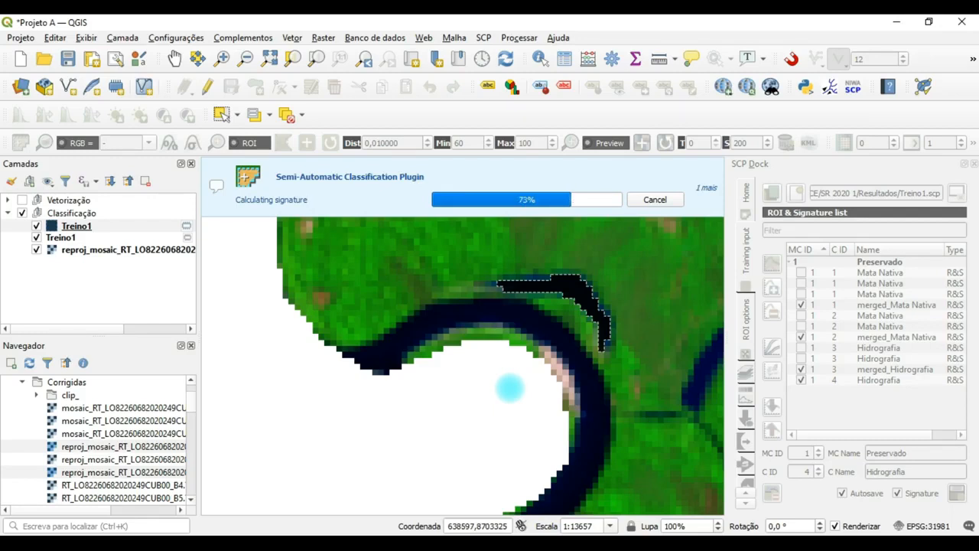
Grow a Hidrografia ROI over the curved oxbow lake east of the river bend and save it with C ID 4
scroll(528, 222, "down", 2)
scroll(625, 268, "up", 2)
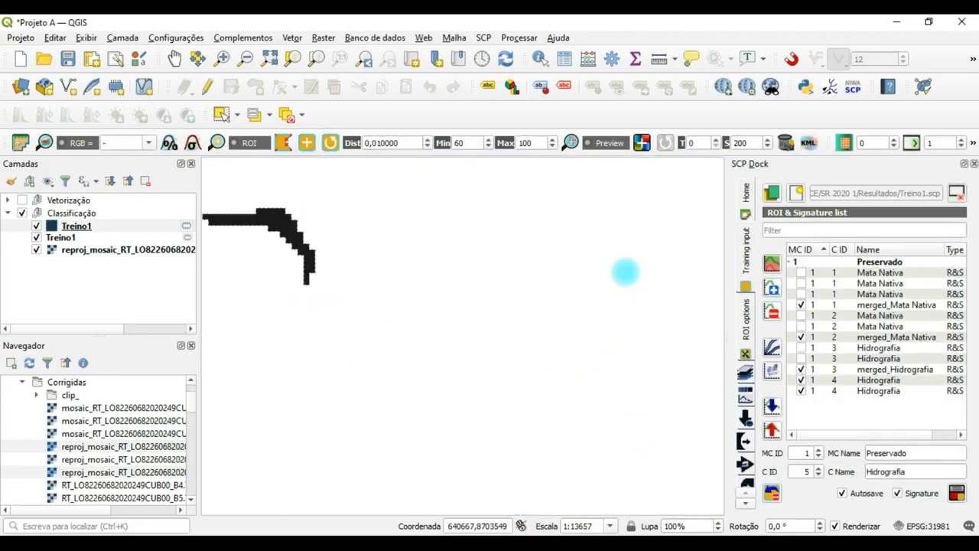
left_click(625, 270)
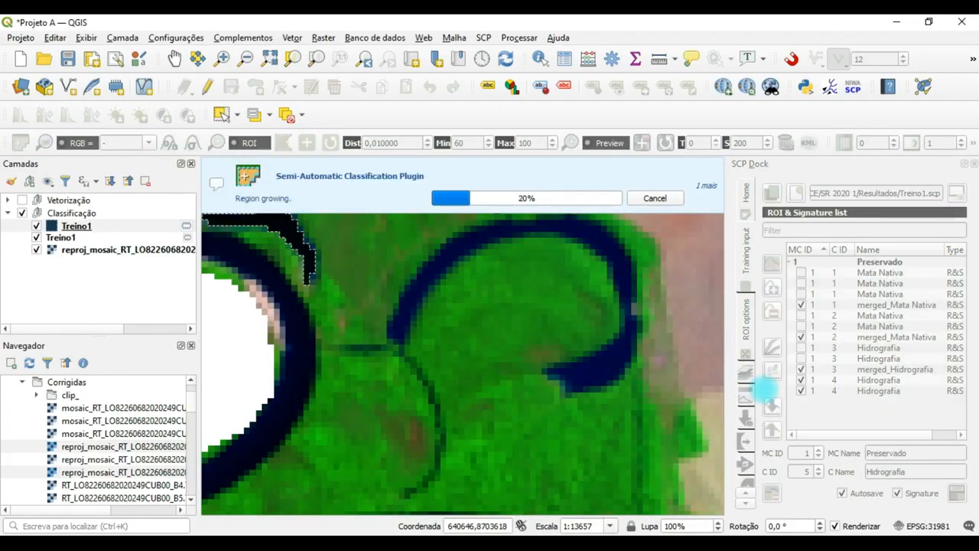
left_click(820, 475)
left_click(956, 494)
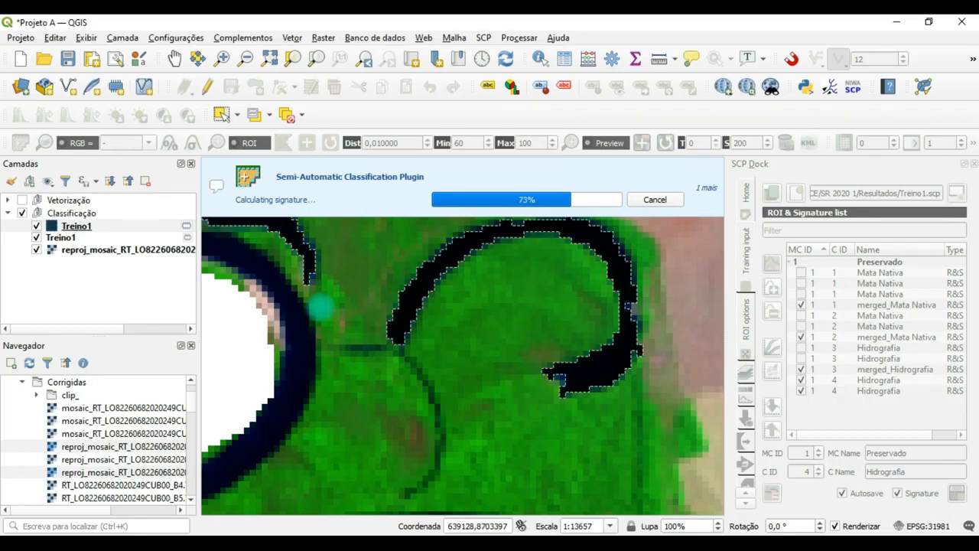
Merge the three Hidrografia signatures with C ID 4 into one signature and exclude the unmerged originals
left_click(878, 401)
left_click(878, 391, "ctrl")
left_click(878, 380, "ctrl")
left_click(772, 264)
left_click(478, 289)
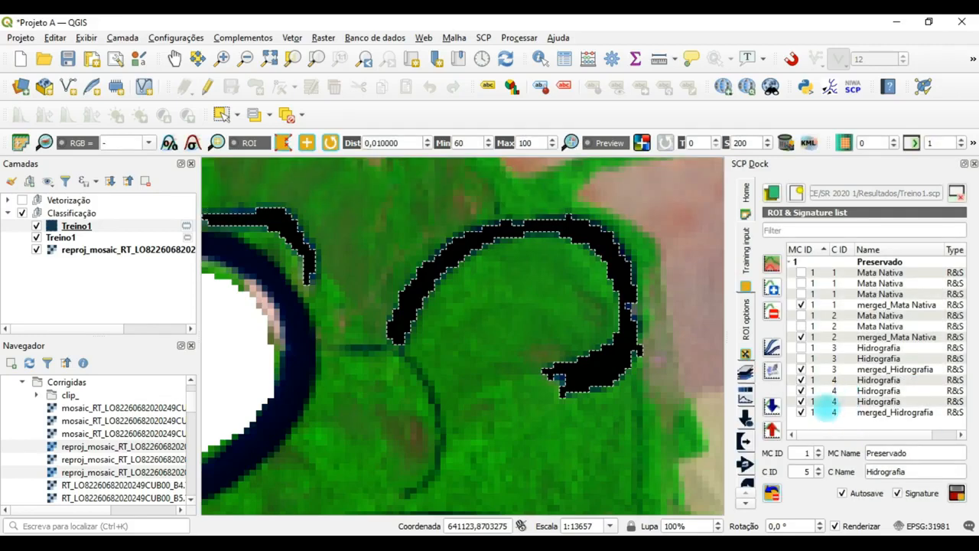
left_click(808, 390)
Try to grow a Hidrografia ROI from a pixel in the dark river bend with a distance of 0,010000
scroll(303, 368, "down", 1)
left_click(303, 368)
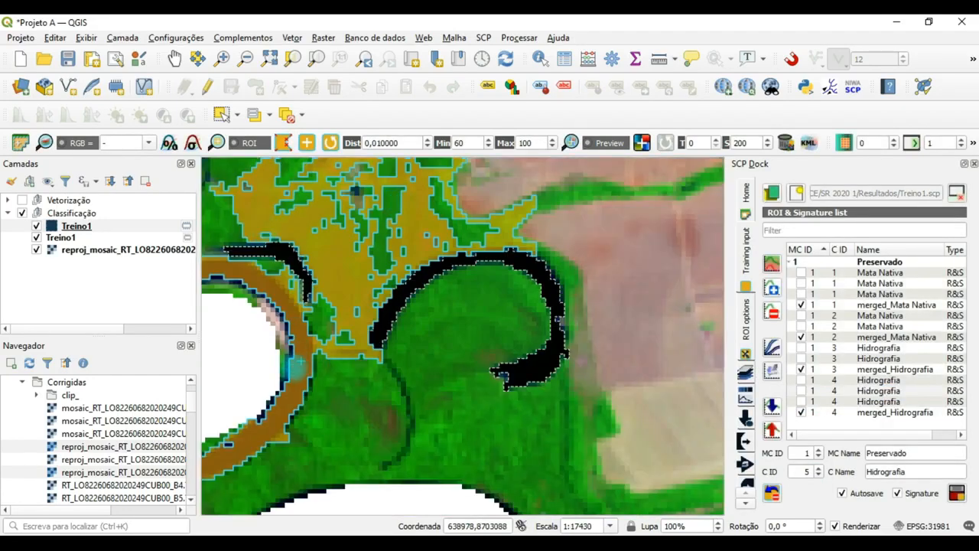
left_click(409, 375)
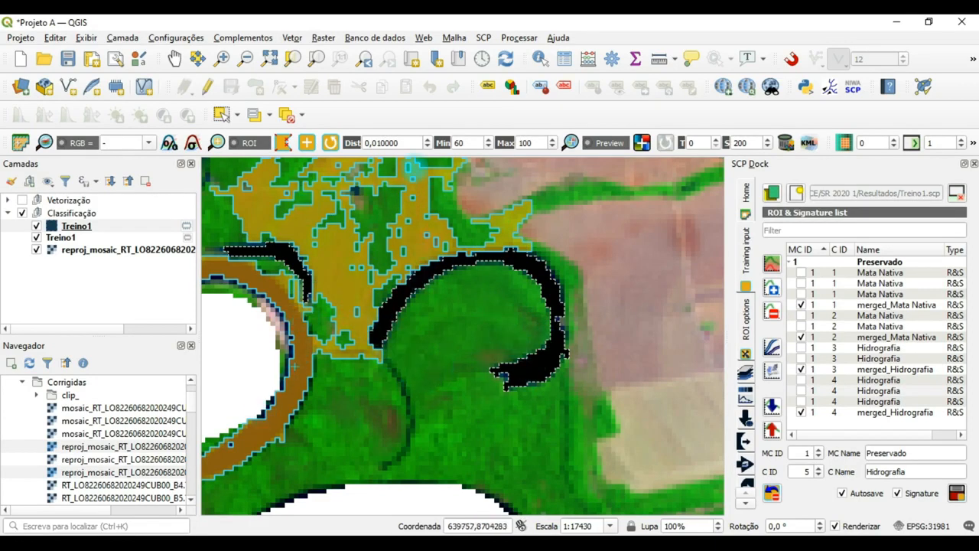
Set the region-growing distance to 0,001000, regrow the ROI along the river bend and save it as Hidrografia with C ID 5
left_click(379, 143)
left_click_drag(379, 143, 386, 143)
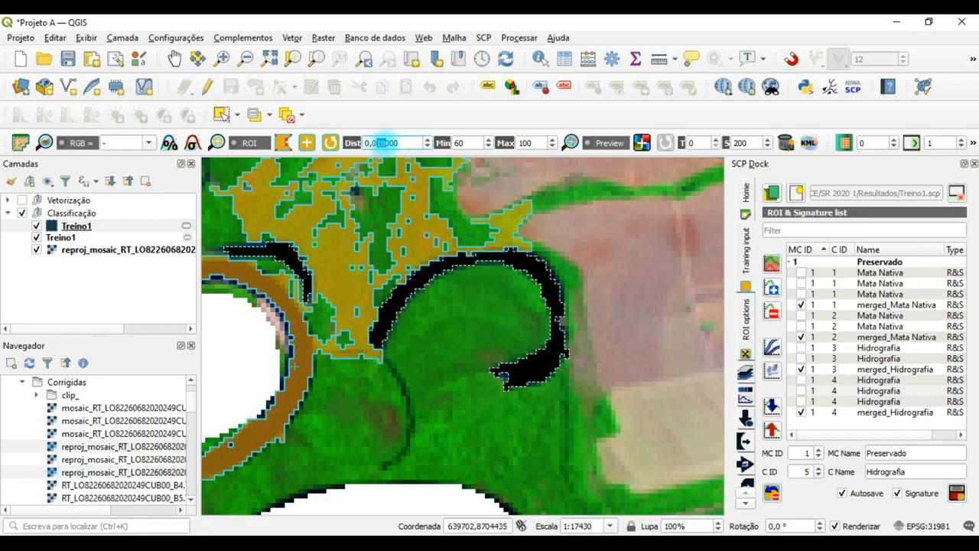
type("01")
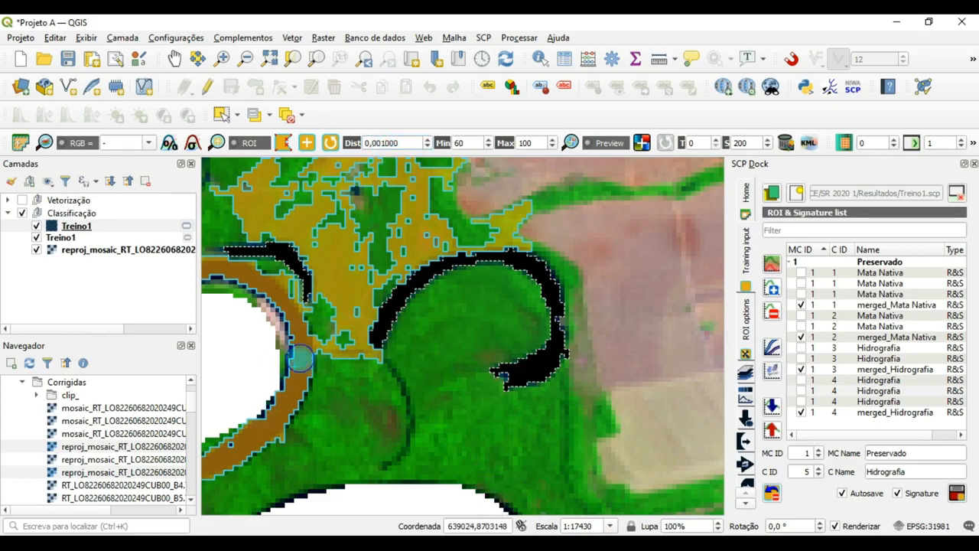
left_click(299, 358)
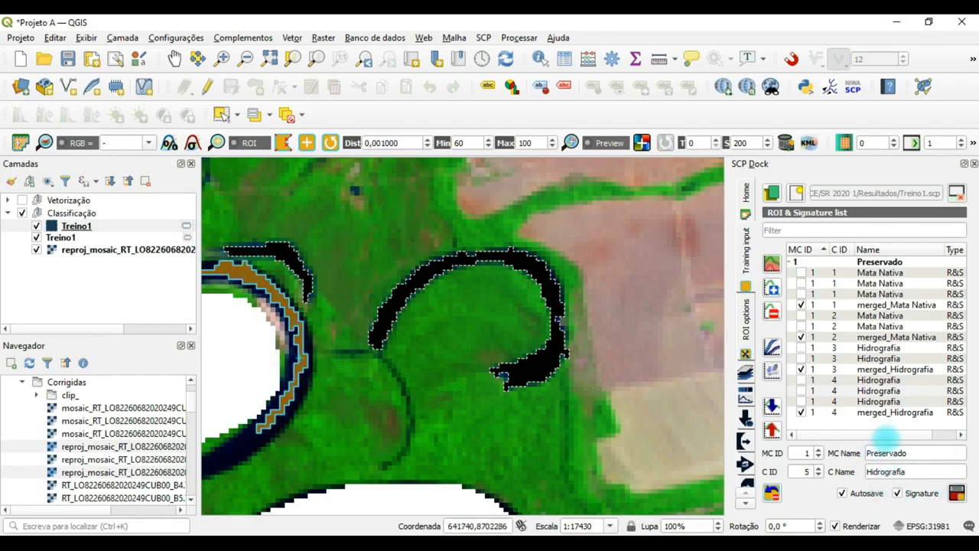
left_click(957, 493)
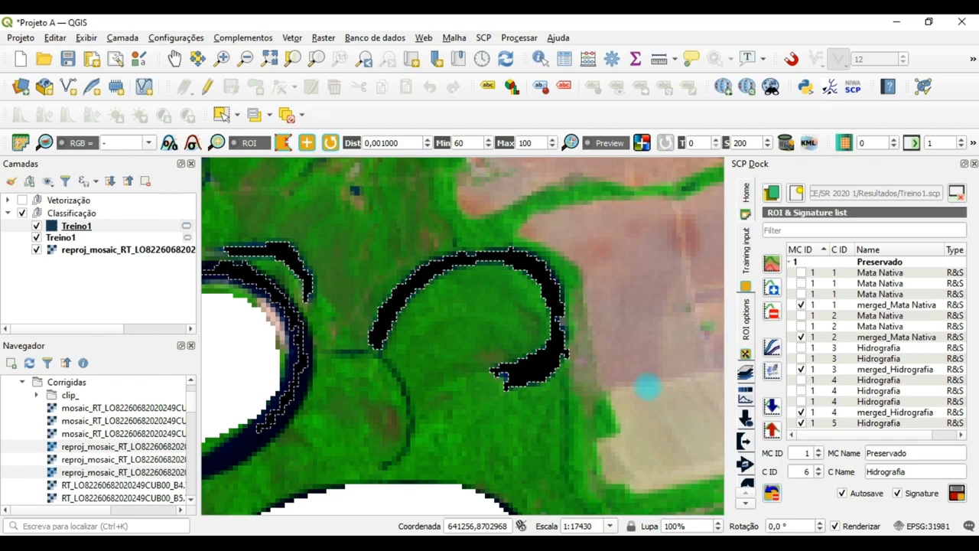
Grow a Hidrografia ROI over the wide dark water between the northern farmland peninsulas with the distance set to 0,010000
scroll(459, 314, "down", 2)
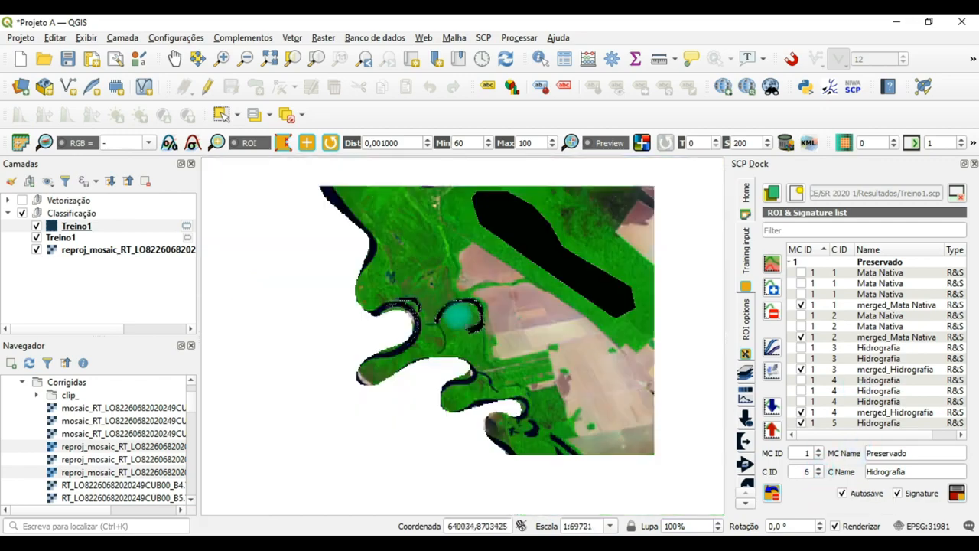
left_click(175, 59)
left_click_drag(535, 184, 529, 372)
left_click(307, 143)
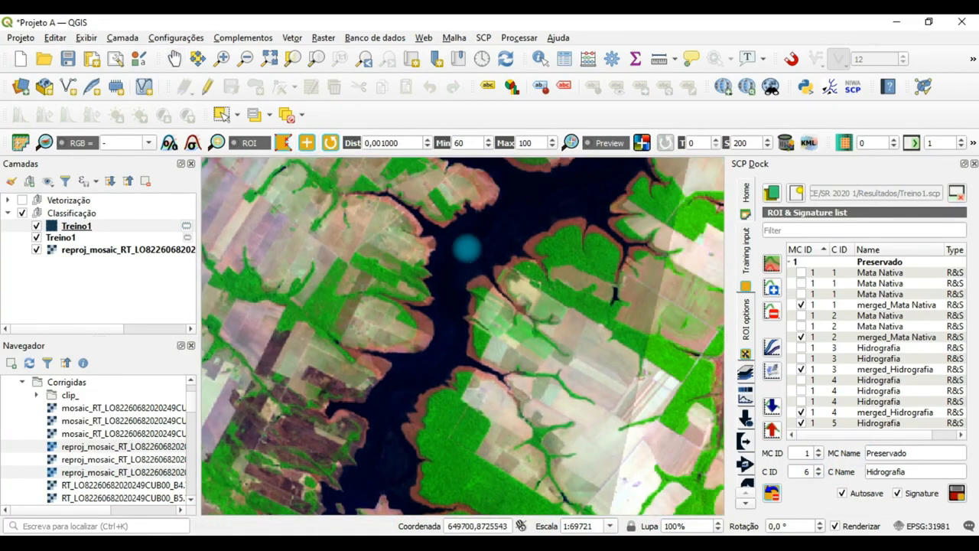
left_click(466, 249)
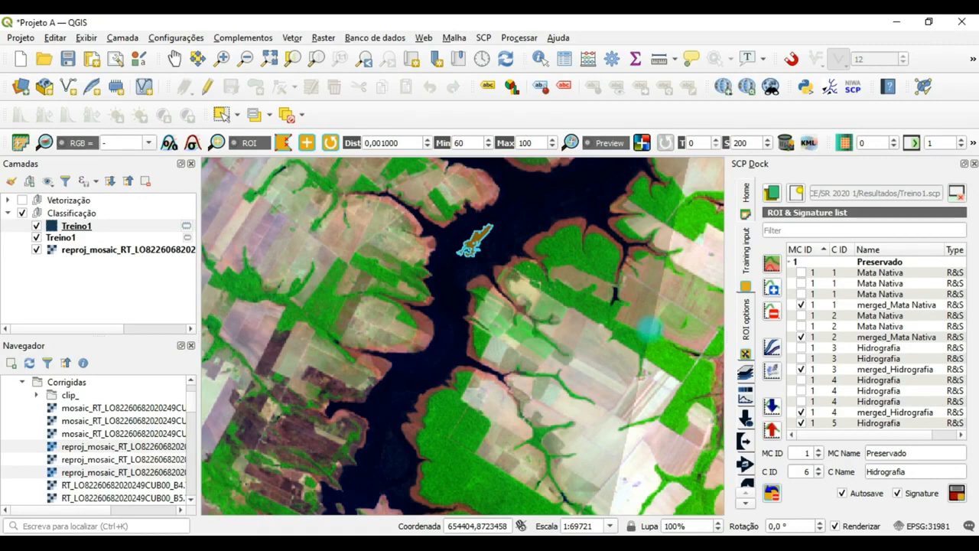
left_click(379, 143)
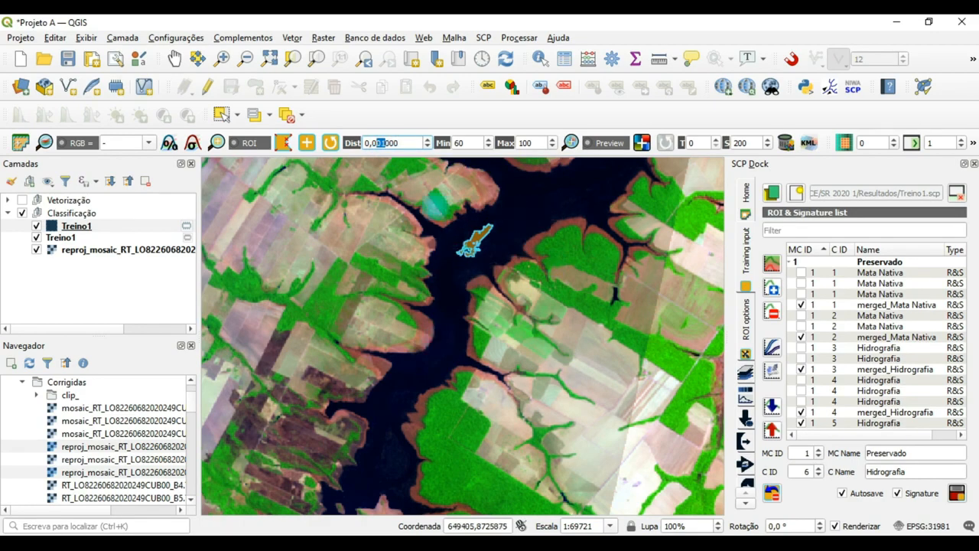
type("1")
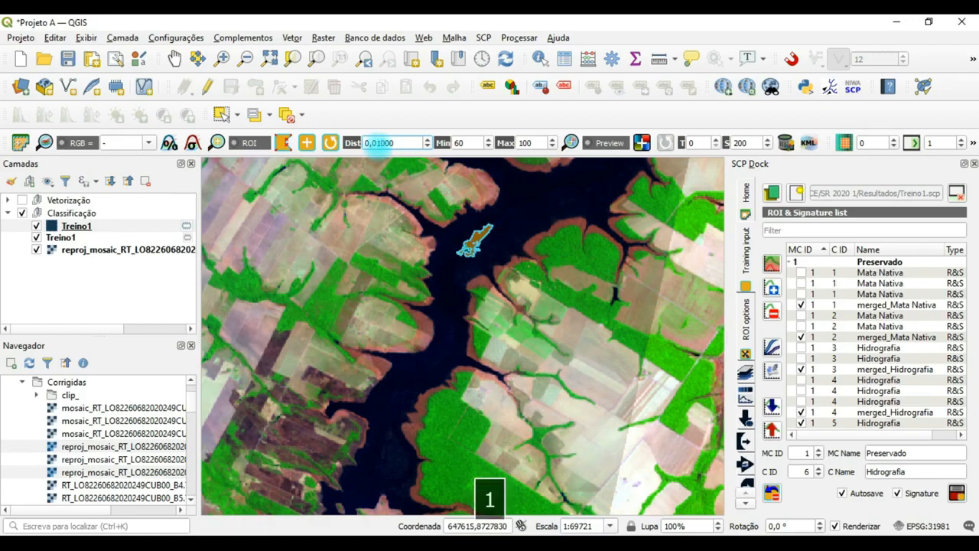
left_click(516, 220)
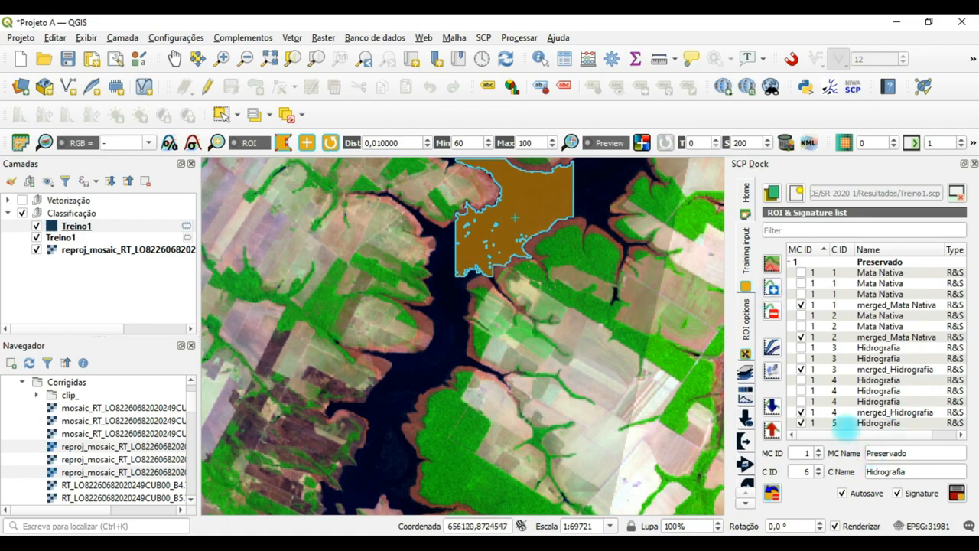
Set the C ID to 5 and save the wide-water ROI with its signature to the training input
double_click(811, 472)
type("5")
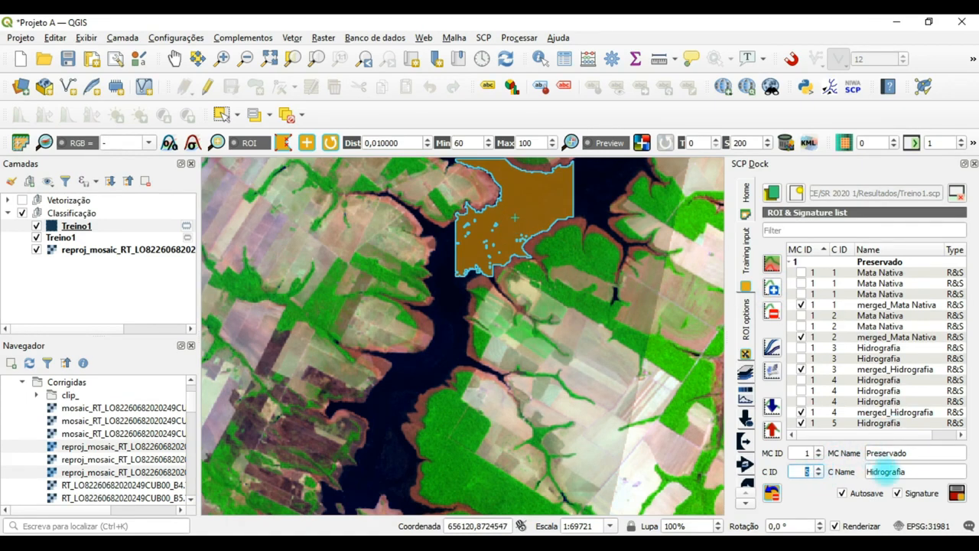
left_click(719, 463)
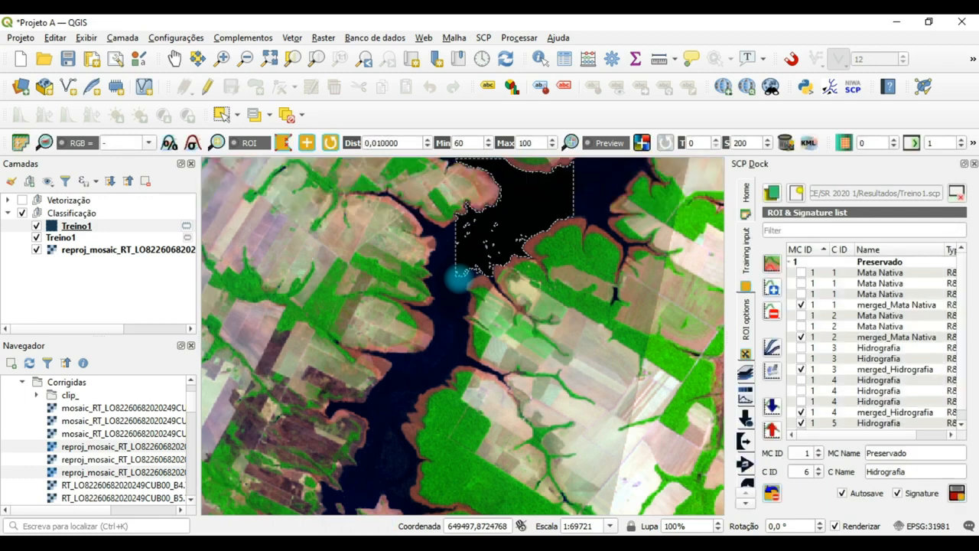
Merge the two Hidrografia signatures with C ID 5 into one signature
left_click(115, 543)
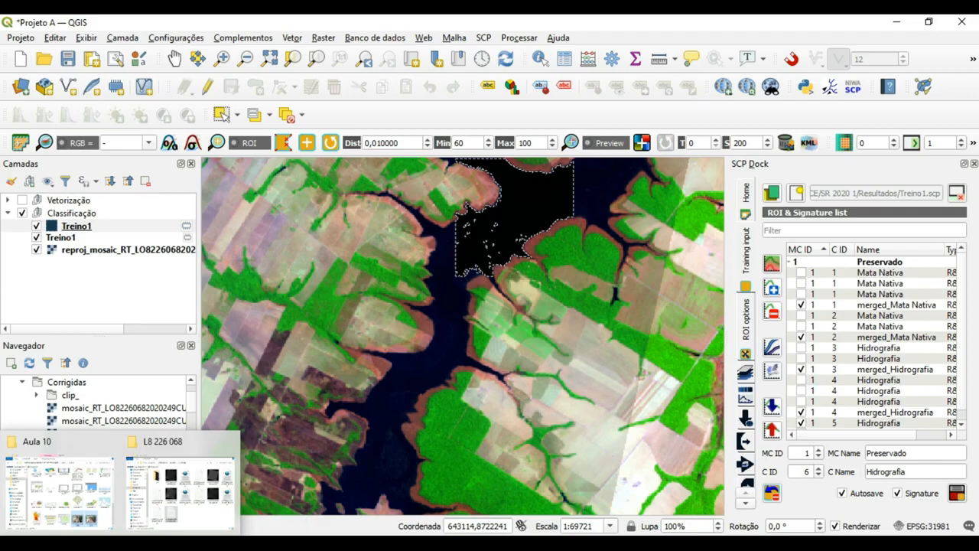
scroll(840, 398, "down", 1)
left_click(833, 412)
left_click(829, 423, "ctrl")
left_click(772, 264)
left_click(475, 289)
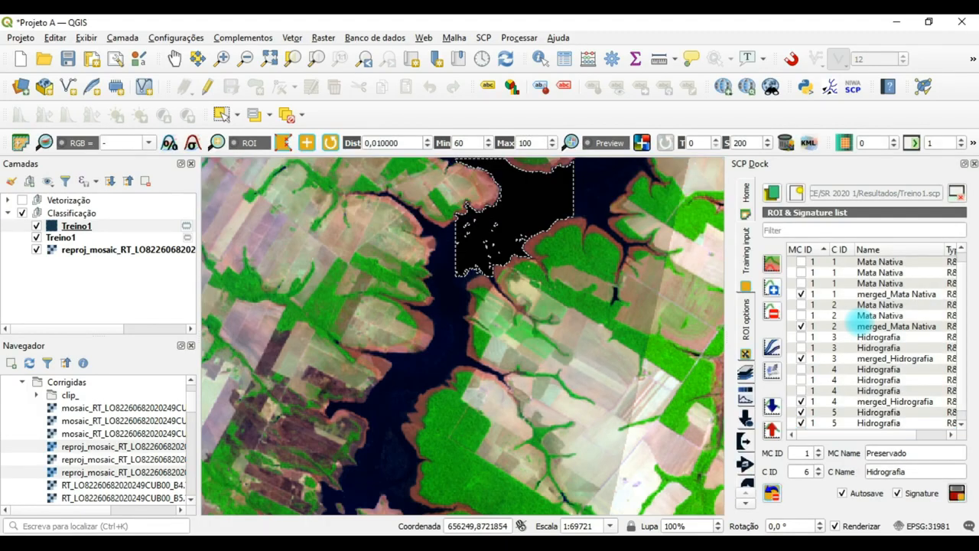
double_click(836, 401)
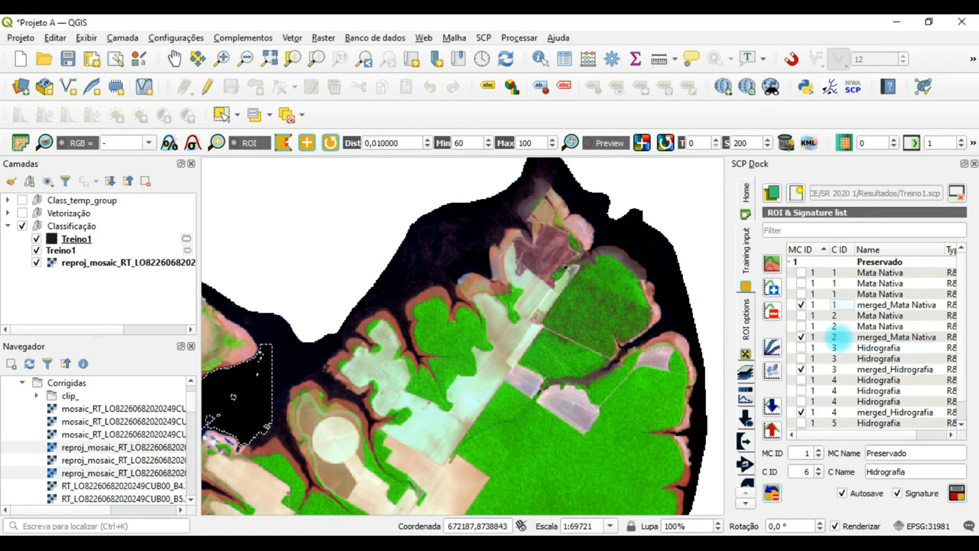
Check the colours assigned to the merged Mata Nativa and Hidrografia signatures with C IDs 2 to 5, leaving none selected
left_click(837, 337)
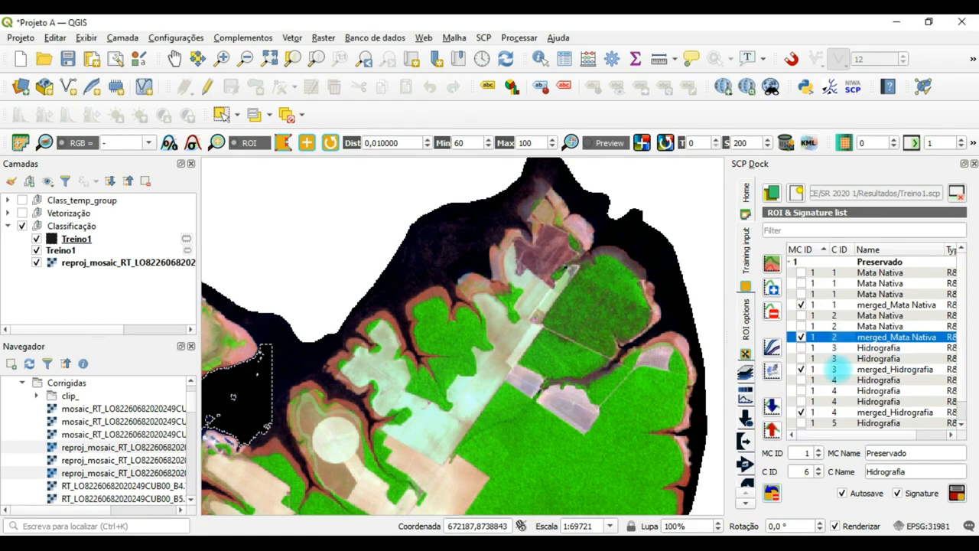
left_click(831, 370, "ctrl")
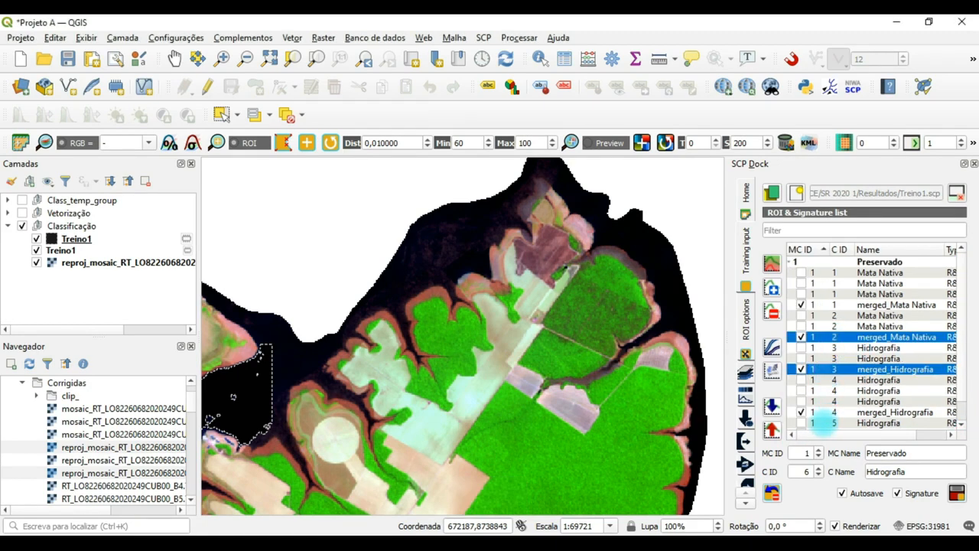
left_click(818, 411, "ctrl")
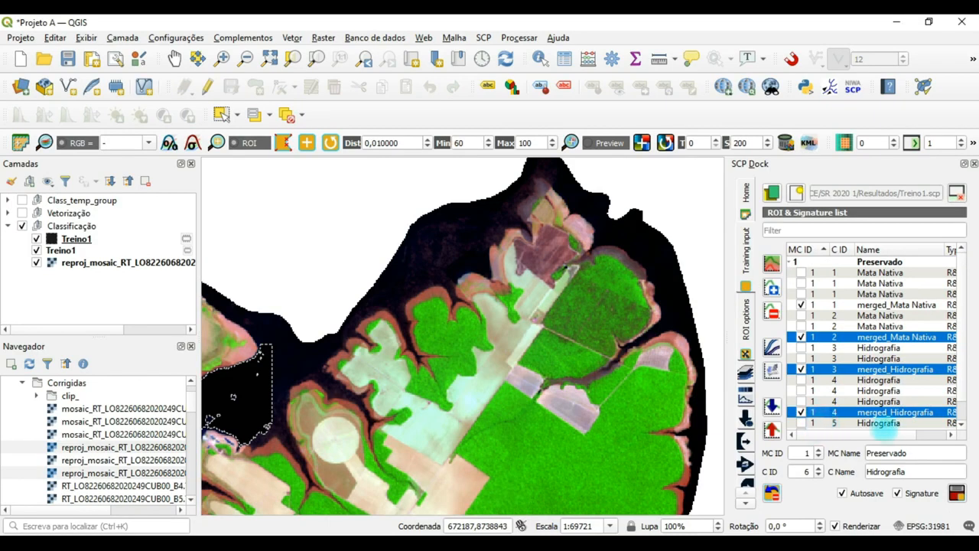
scroll(965, 413, "down", 1)
left_click(842, 423, "ctrl")
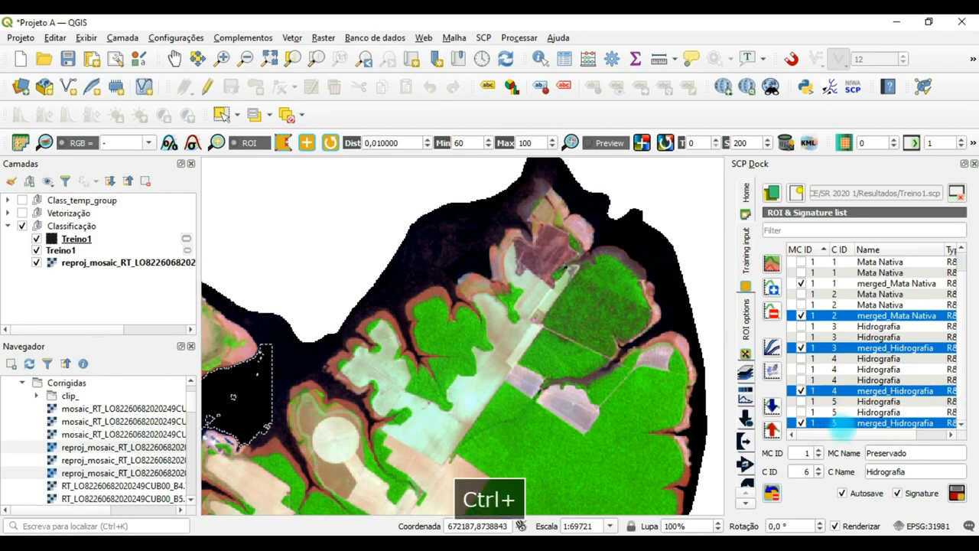
left_click(826, 316, "ctrl")
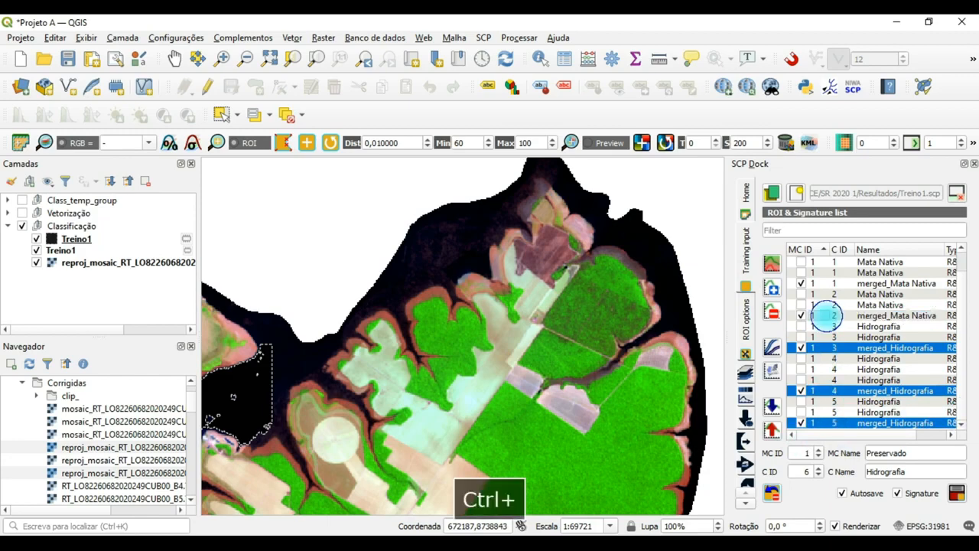
left_click(930, 435)
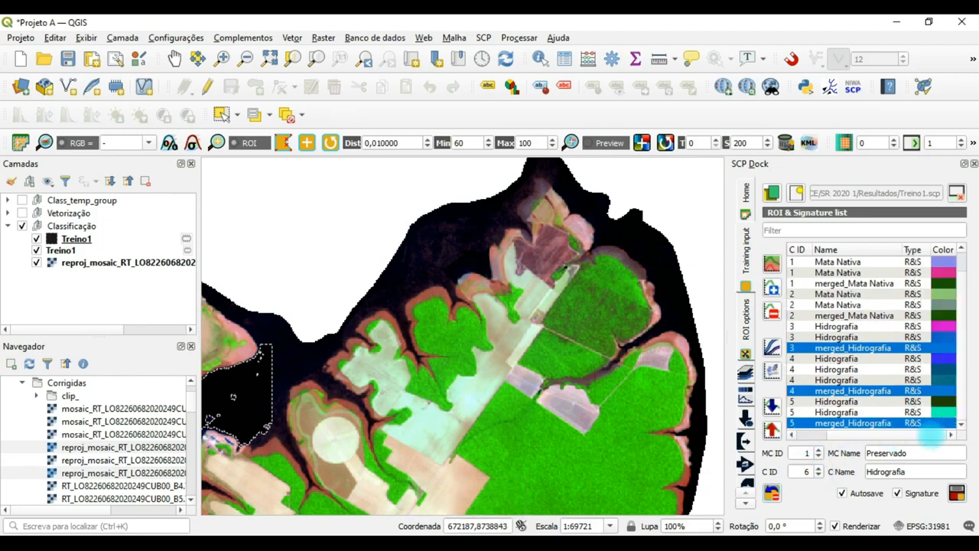
left_click(929, 368, "ctrl")
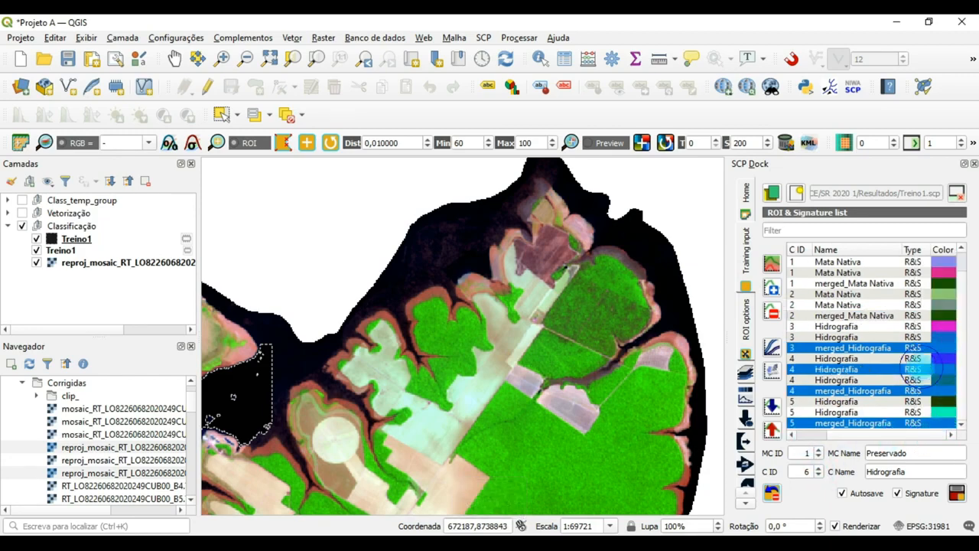
left_click(922, 347, "ctrl")
left_click(922, 369, "ctrl")
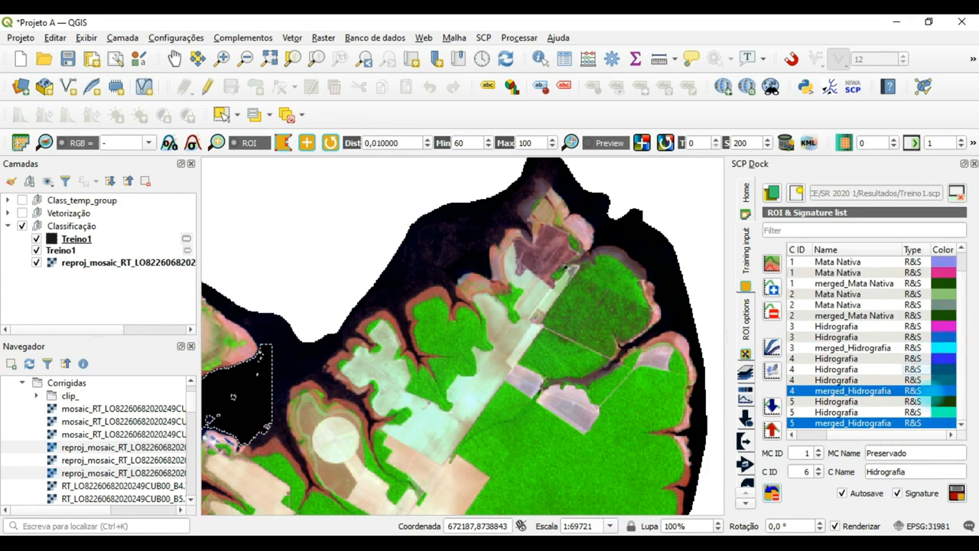
left_click(926, 390, "ctrl")
left_click(921, 422, "ctrl")
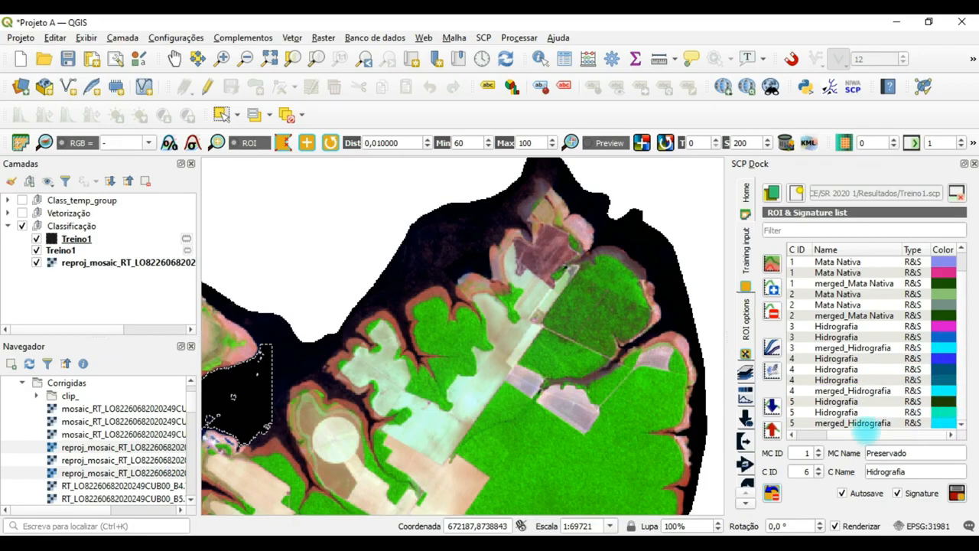
left_click(800, 434)
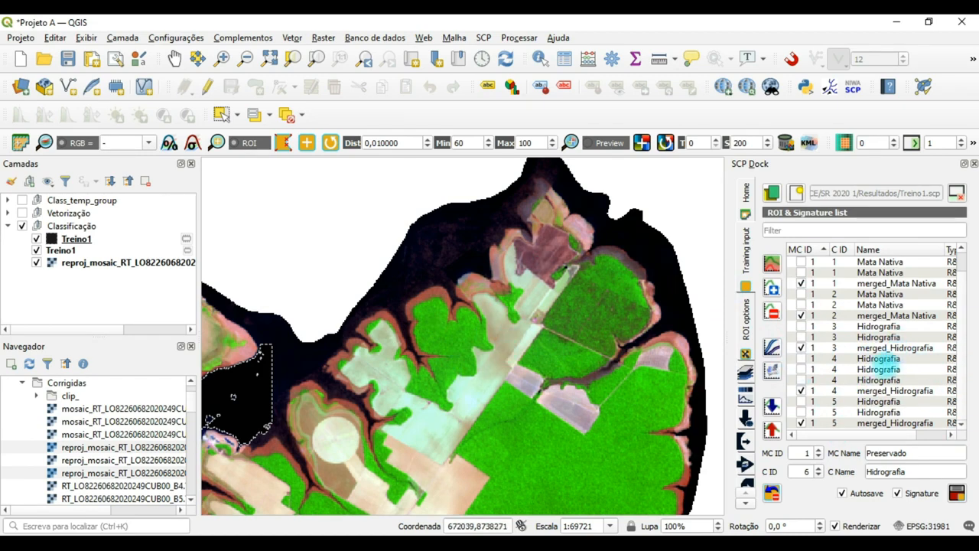
Set the training class to MC ID 2 with MC Name Desmatado and C Name Solo exposto
left_click(173, 58)
left_click_drag(385, 383, 494, 351)
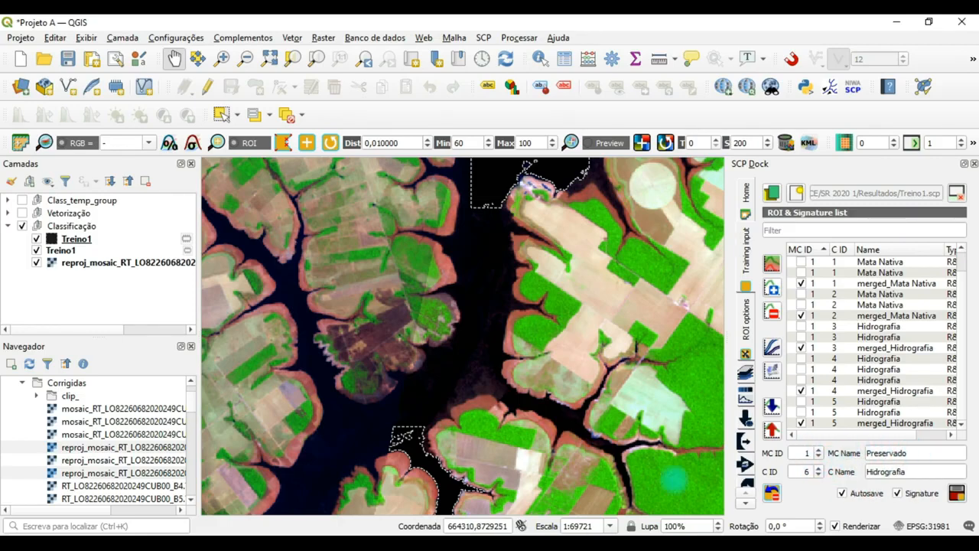
double_click(813, 452)
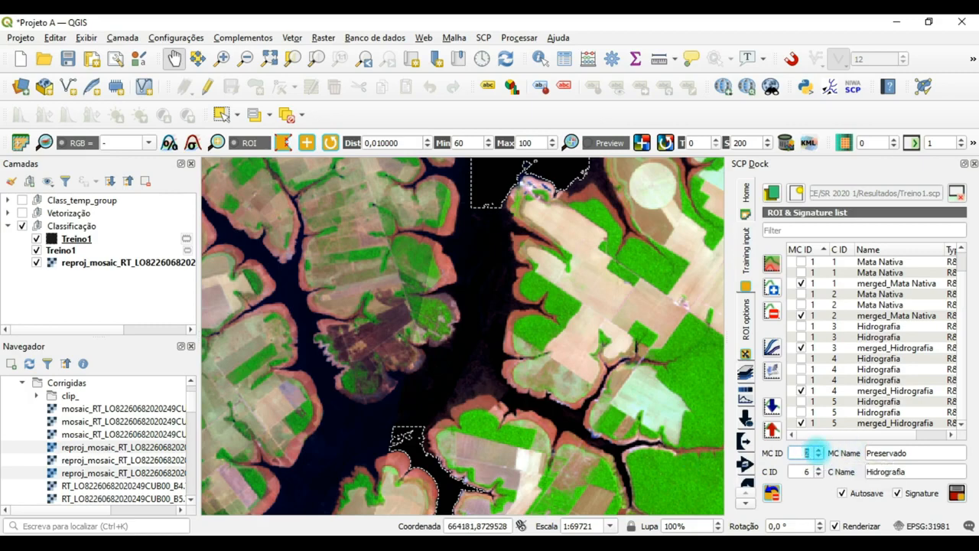
type("2")
double_click(872, 453)
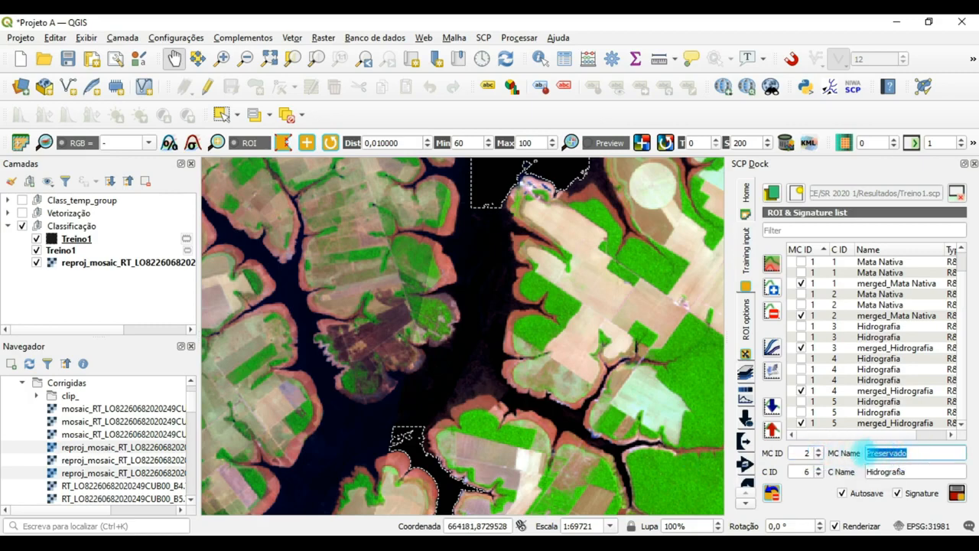
type("Desmatado")
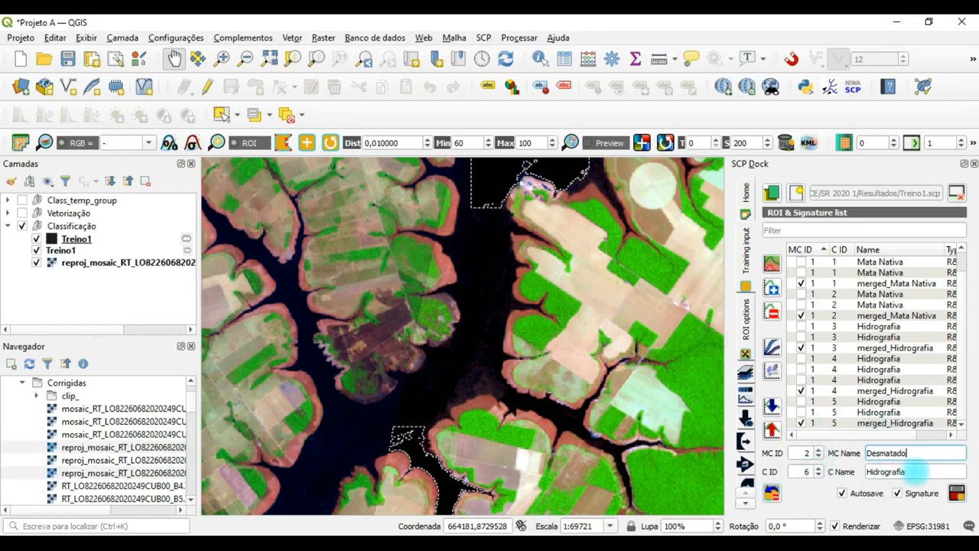
left_click_drag(921, 471, 870, 471)
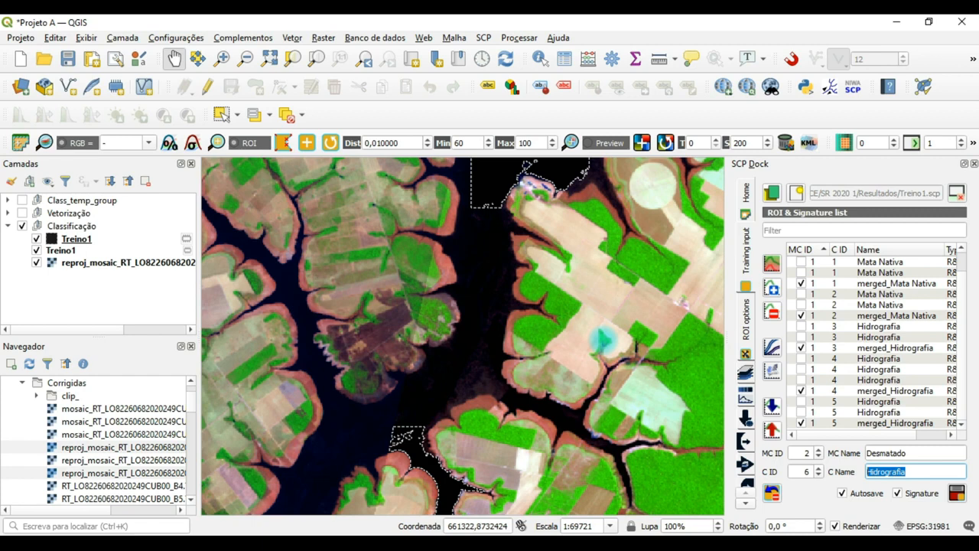
type("Solo ")
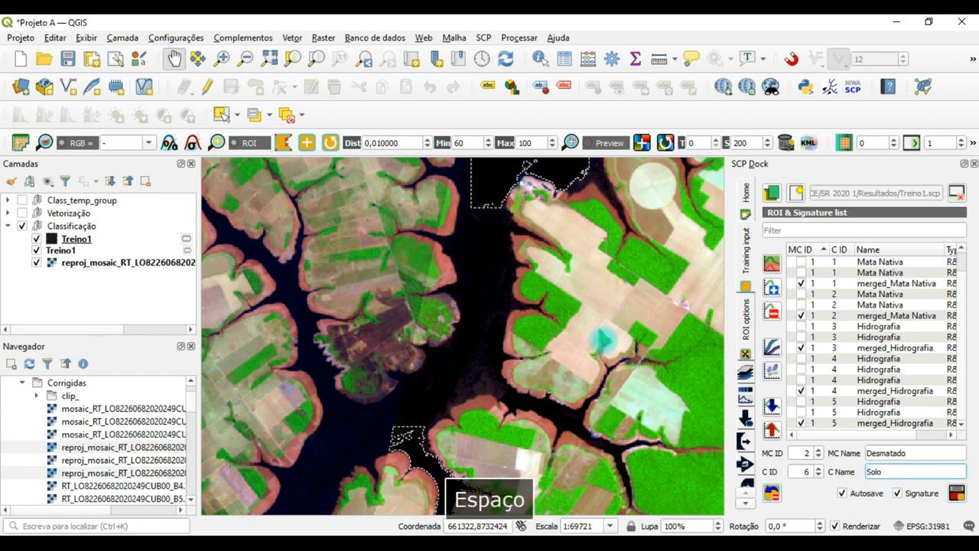
type("exposto")
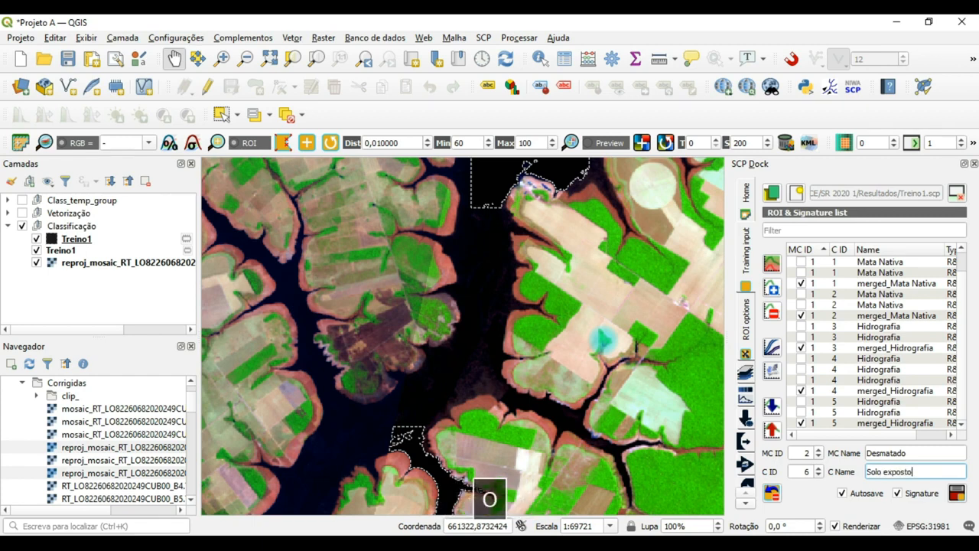
Survey the farmland around the reservoir and its river arms for exposed-soil fields suitable as Solo exposto training areas
left_click_drag(608, 370, 482, 468)
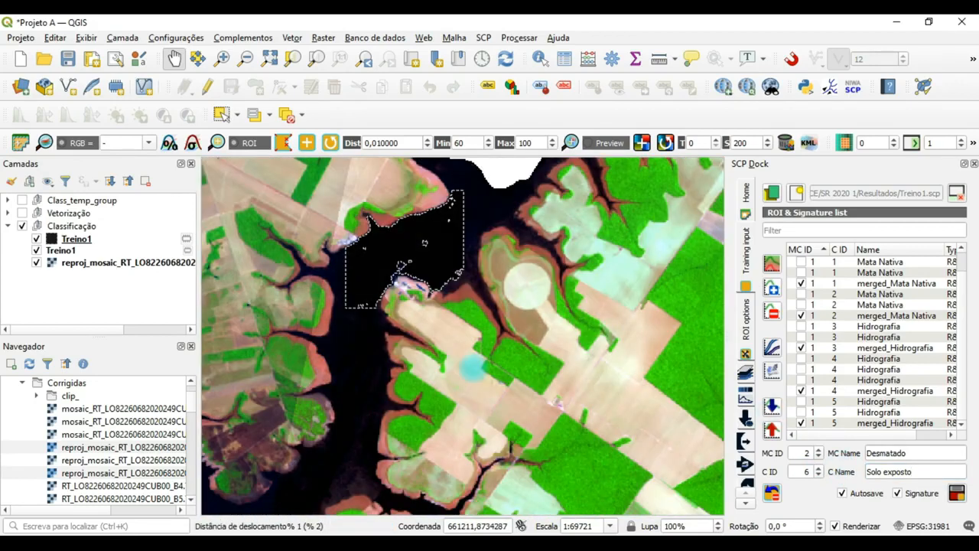
left_click_drag(580, 319, 452, 465)
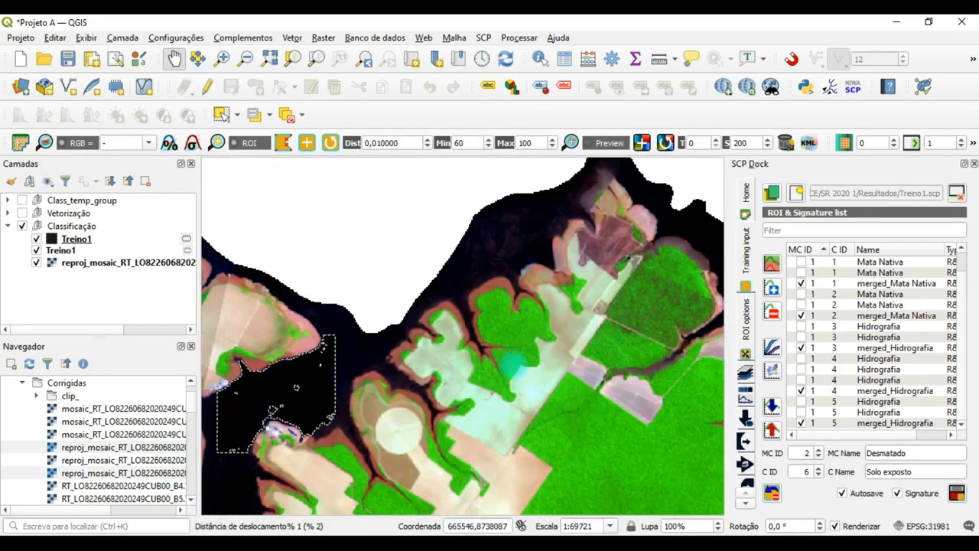
left_click_drag(560, 436, 425, 112)
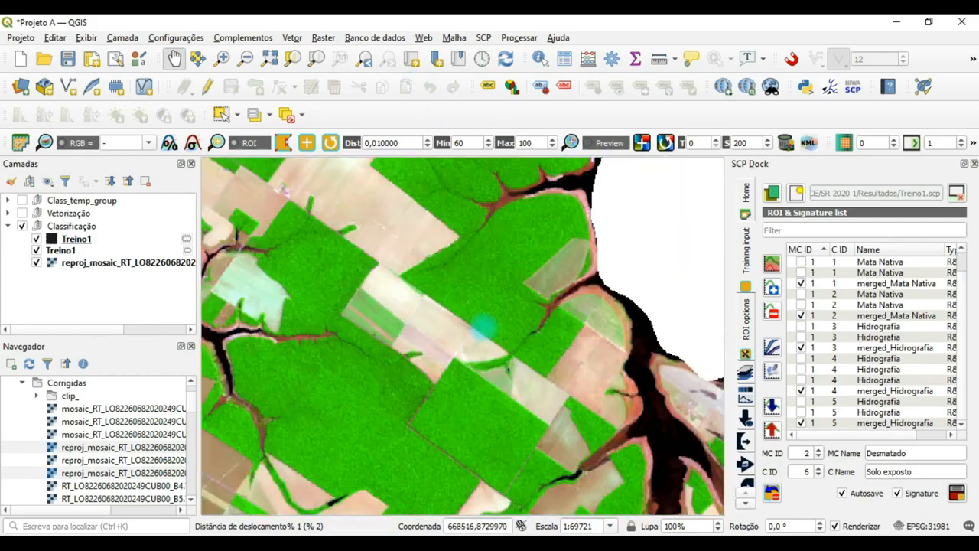
left_click_drag(372, 404, 634, 184)
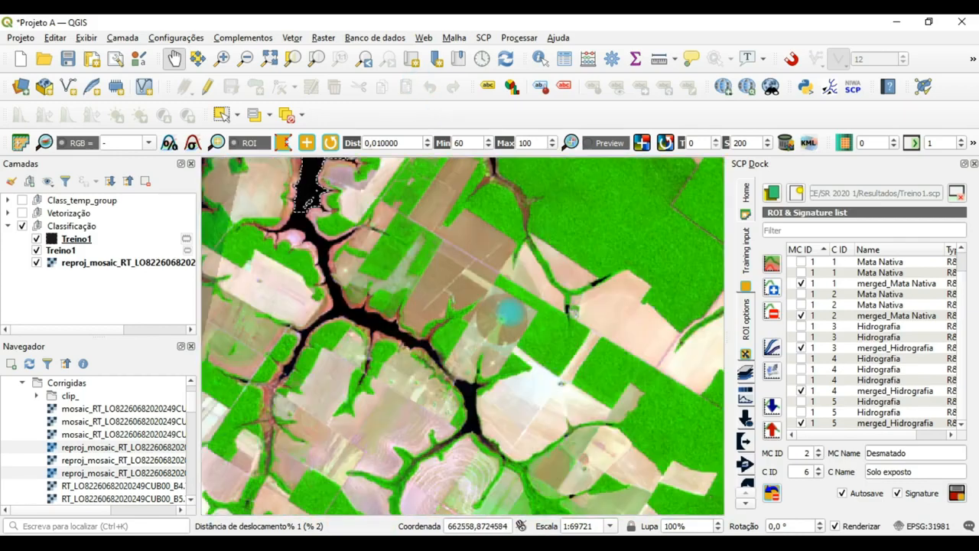
left_click_drag(446, 268, 553, 387)
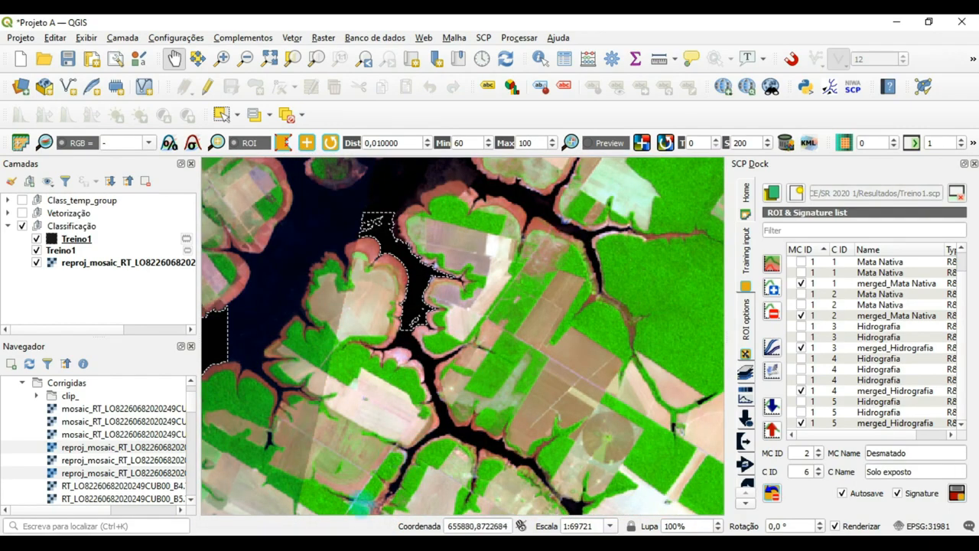
left_click_drag(503, 263, 531, 413)
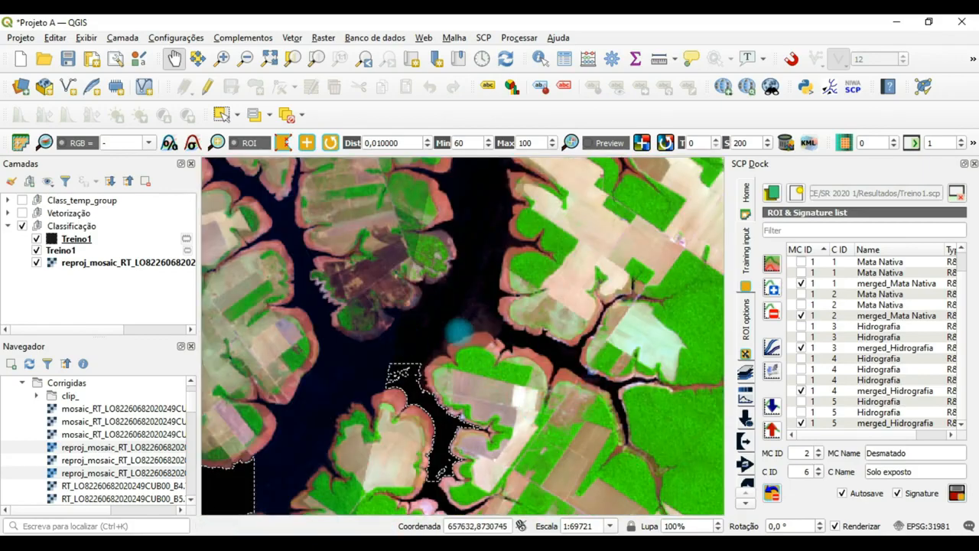
left_click_drag(309, 375, 544, 379)
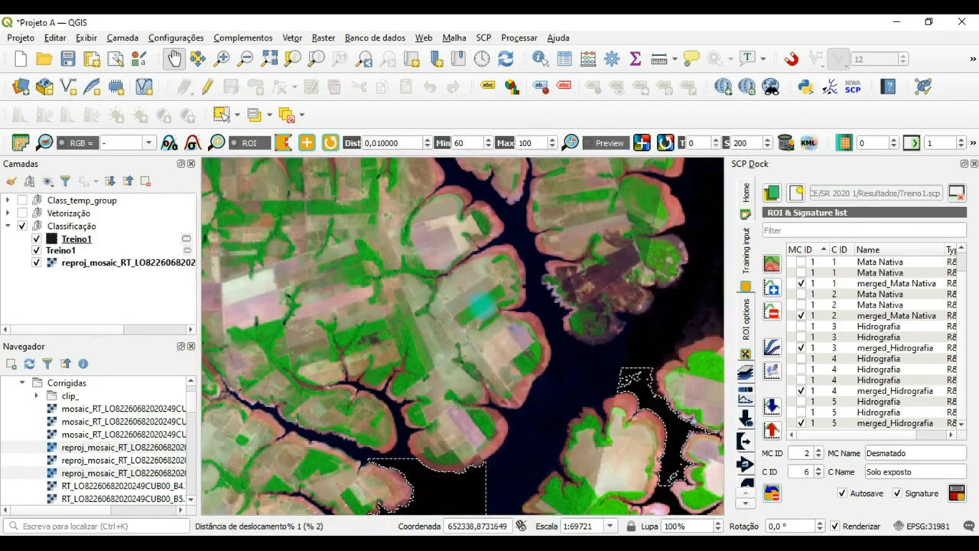
left_click_drag(582, 344, 339, 361)
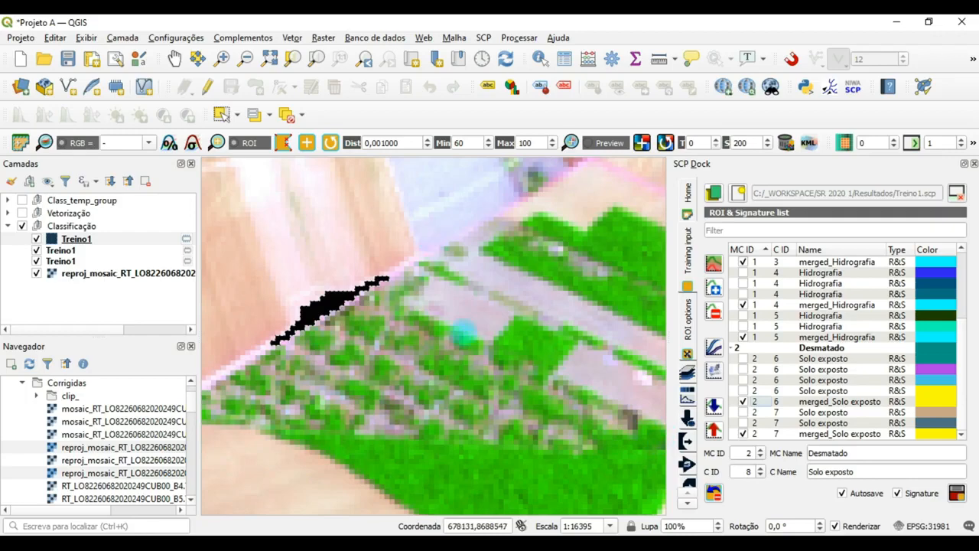
scroll(361, 340, "down", 1)
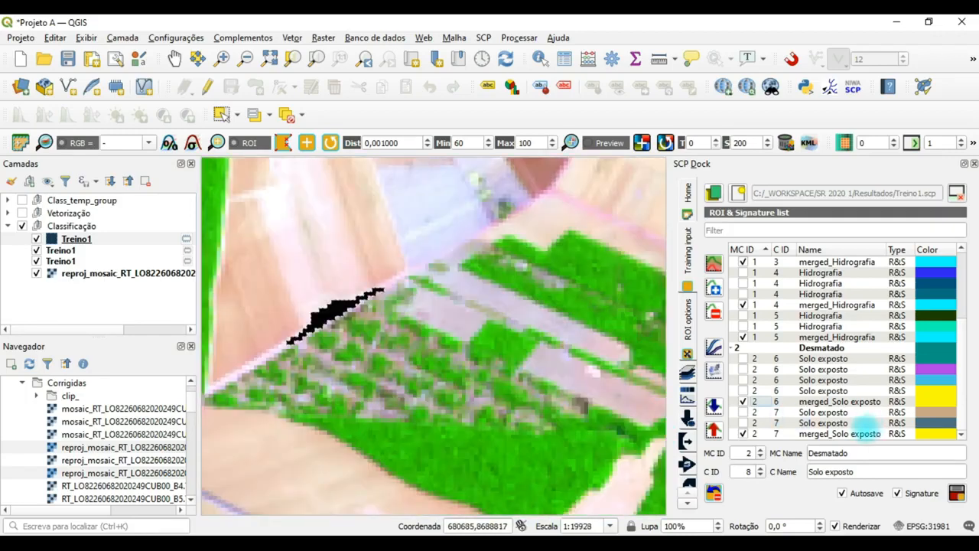
scroll(390, 285, "down", 1)
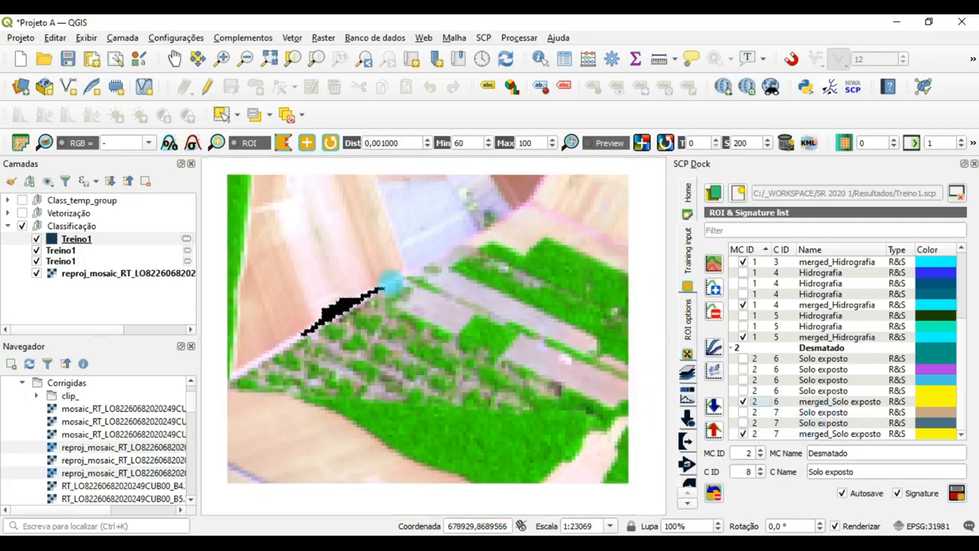
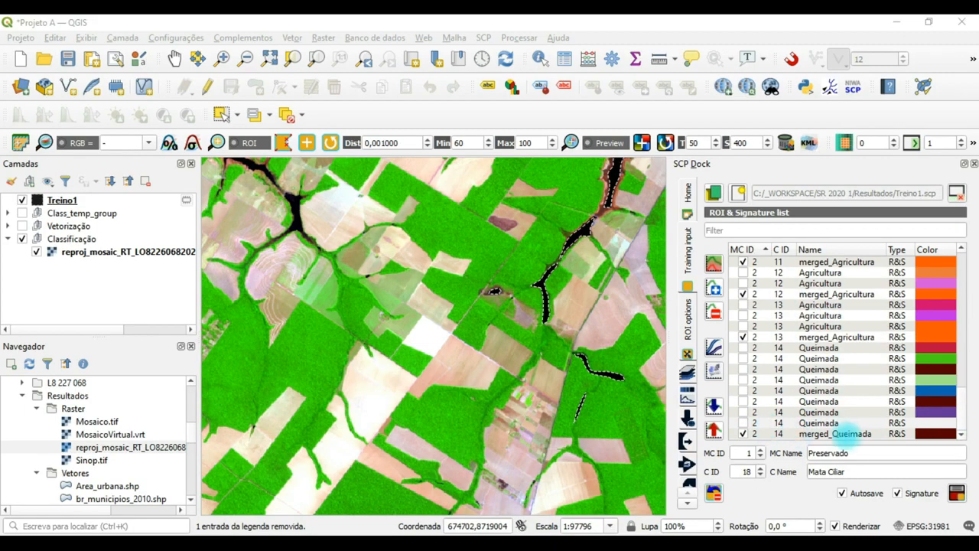
Collapse the Desmatado macroclass in the signature list and deselect the highlighted Area Inundavel signatures with C ID 16
scroll(962, 404, "up", 3)
scroll(965, 386, "up", 4)
scroll(966, 356, "up", 4)
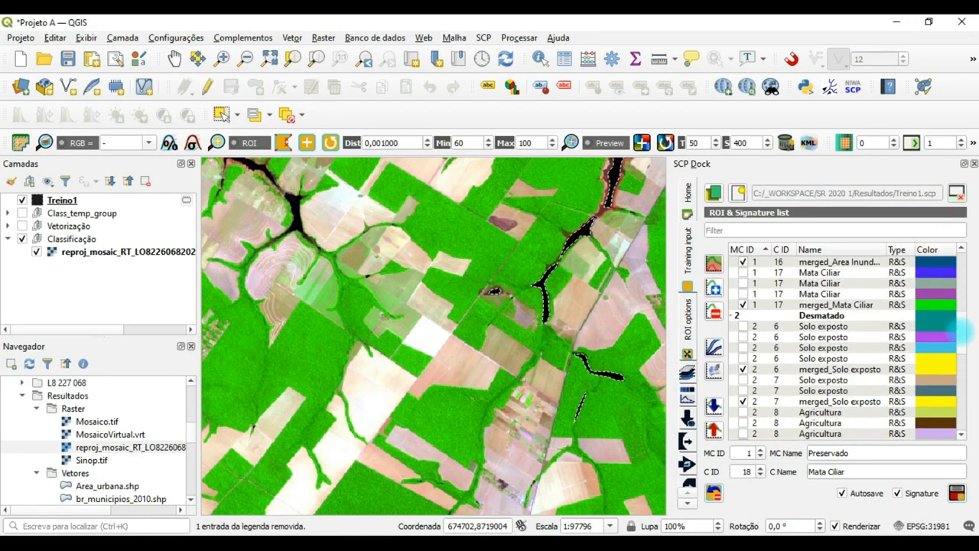
scroll(964, 331, "up", 1)
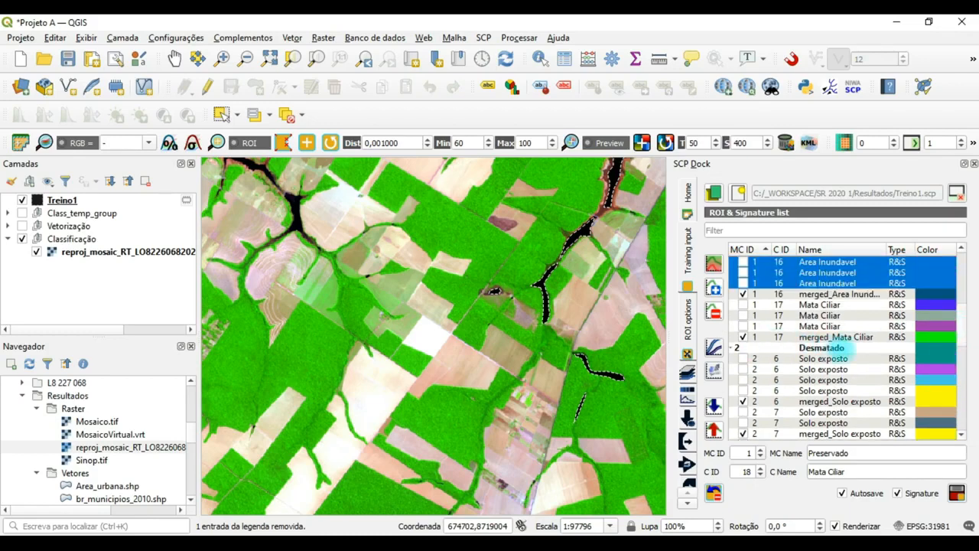
left_click(734, 348)
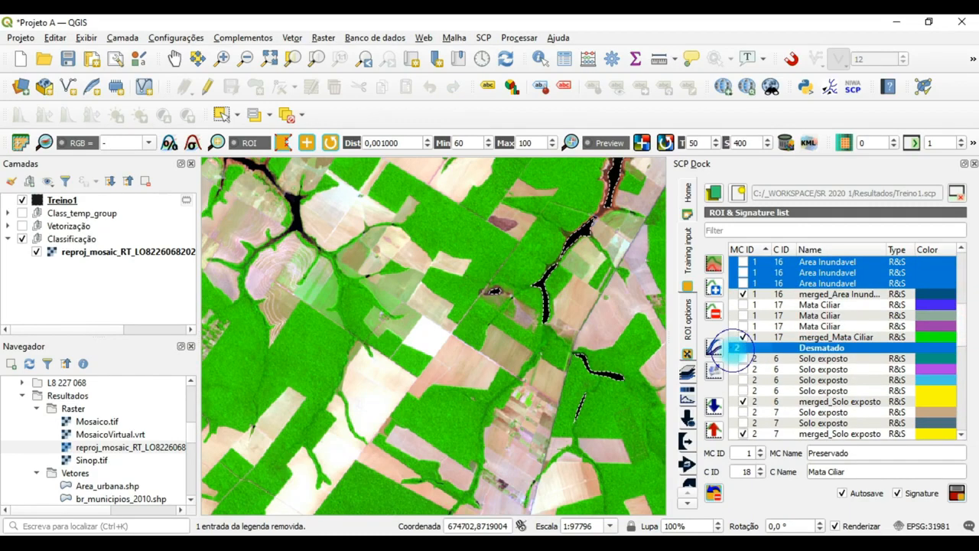
scroll(735, 344, "up", 3)
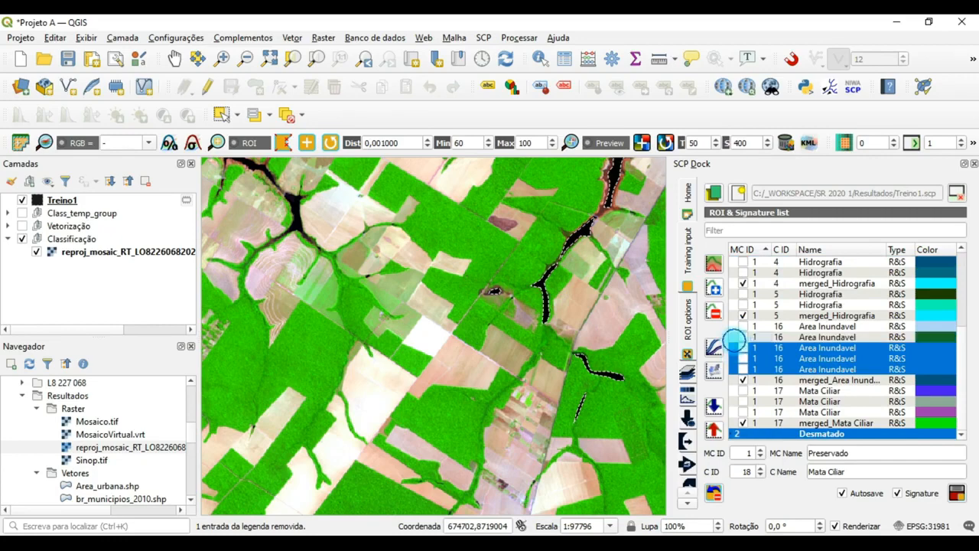
left_click(734, 348, "ctrl")
left_click(734, 358, "ctrl")
left_click(735, 369, "ctrl")
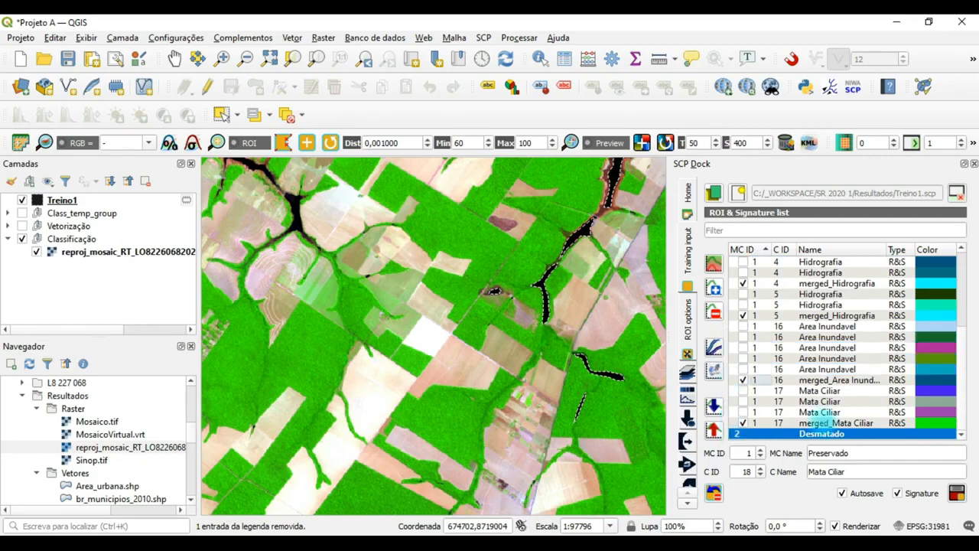
Collapse the Preservado macroclass in the signature list and clear its row selection
scroll(767, 291, "up", 3)
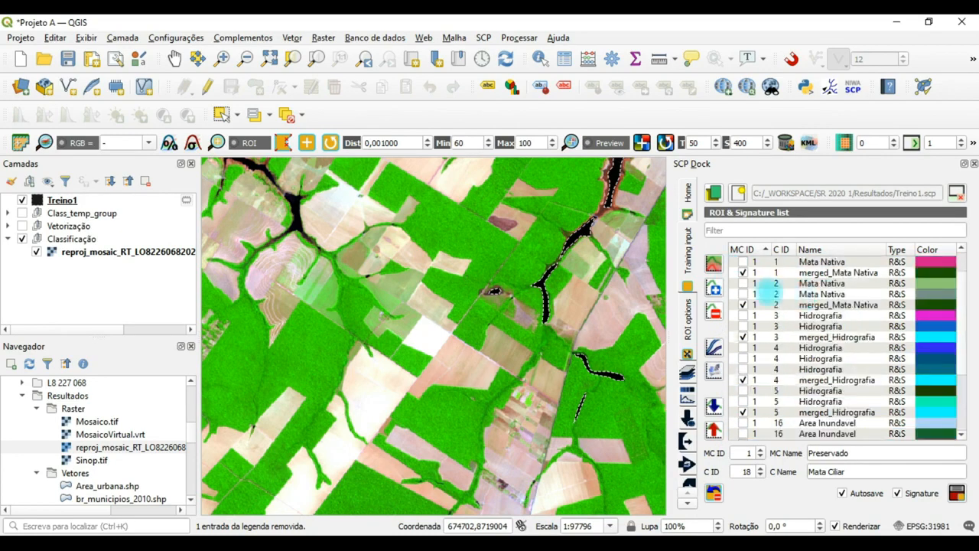
scroll(767, 291, "up", 1)
left_click(735, 262)
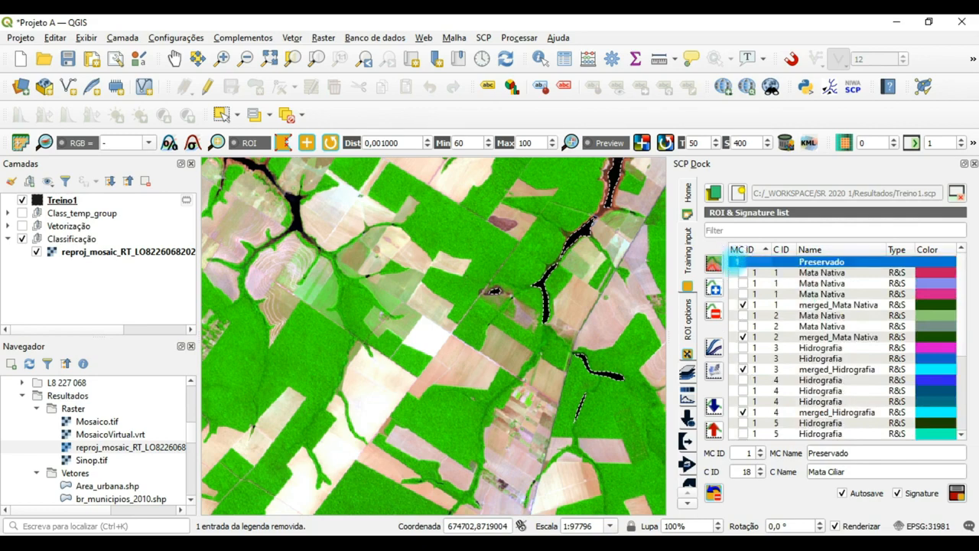
left_click(733, 262)
left_click(783, 274, "ctrl")
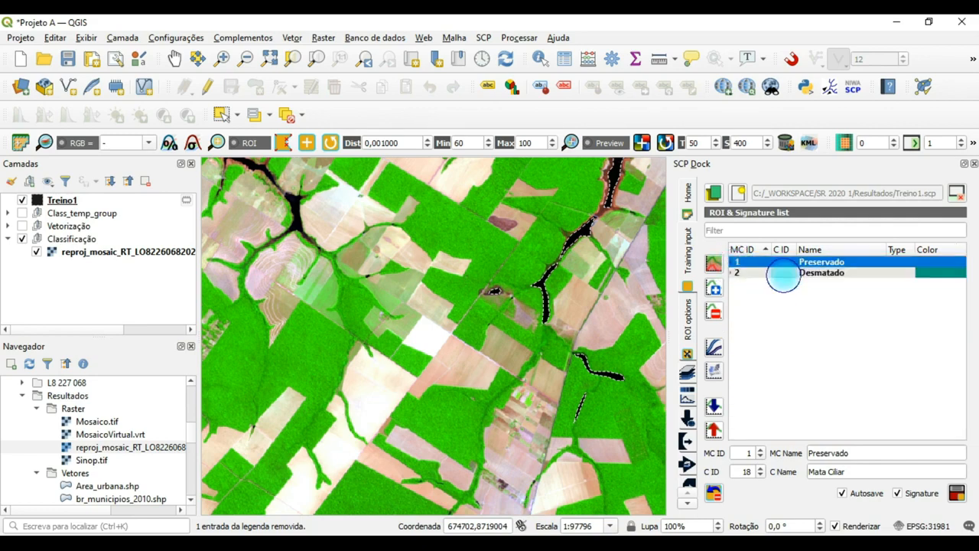
left_click(780, 262, "ctrl")
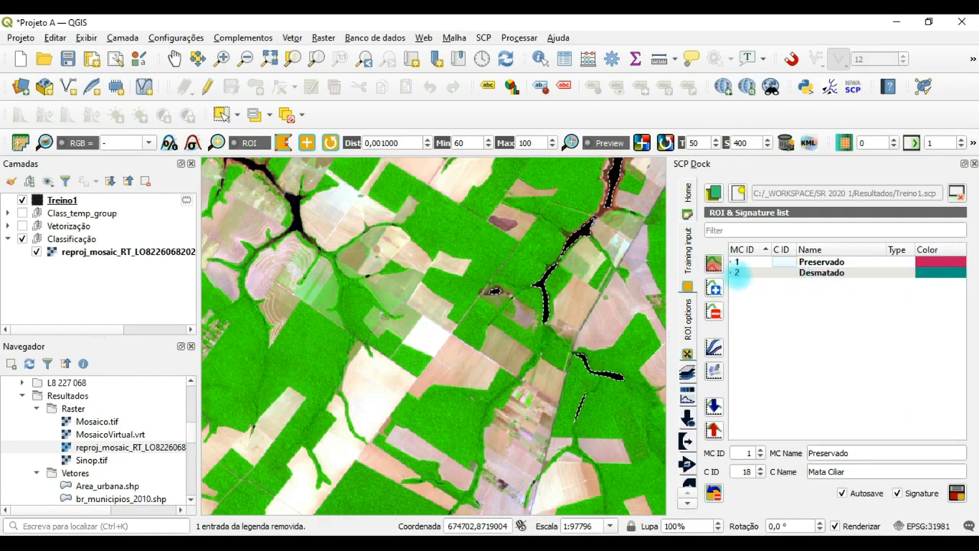
Expand the Desmatado macroclass and select its merged Solo exposto signatures with C IDs 6 and 7 and merged Agricultura signatures 8 and 9
left_click(732, 272)
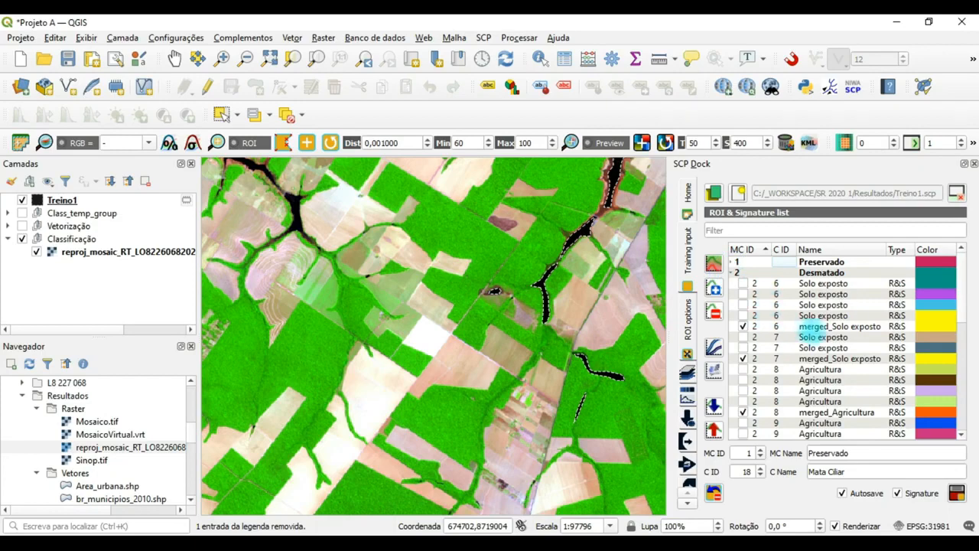
left_click(861, 326)
left_click(856, 358, "ctrl")
scroll(842, 380, "down", 1)
left_click(839, 379, "ctrl")
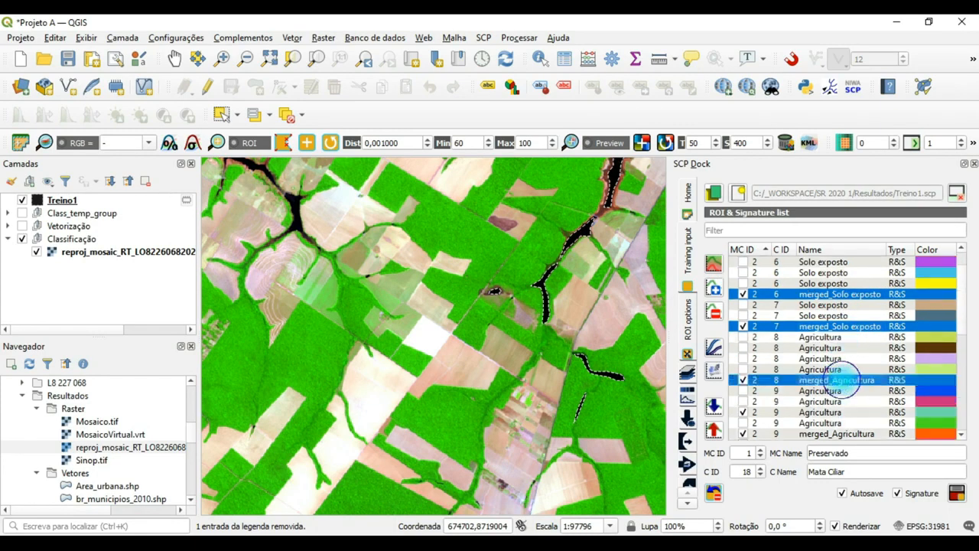
scroll(839, 376, "down", 4)
left_click(837, 305, "ctrl")
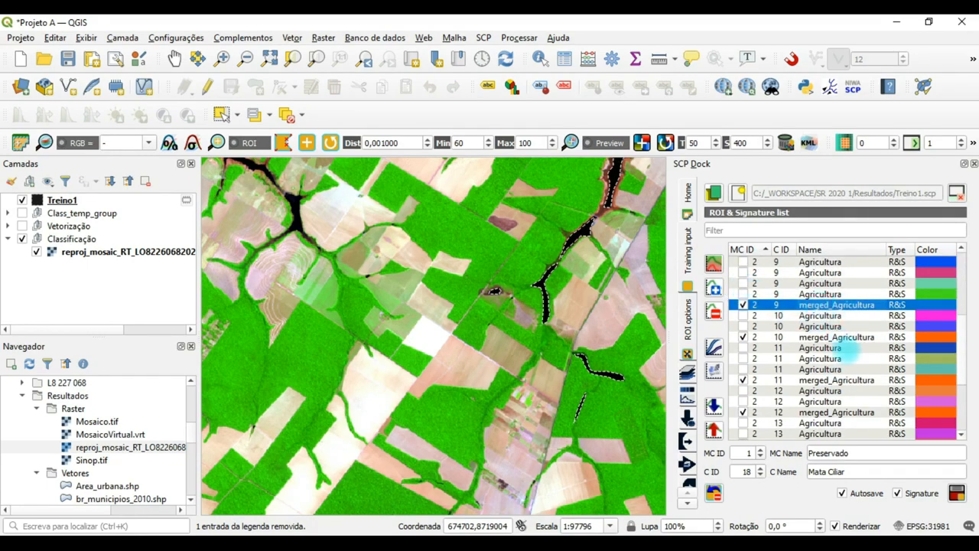
Add the merged Agricultura signatures with C IDs 10 to 13 and the merged Queimada signature with C ID 14 to the selection
left_click(841, 336, "ctrl")
left_click(836, 381, "ctrl")
left_click(839, 411, "ctrl")
scroll(837, 408, "down", 3)
left_click(836, 356, "ctrl")
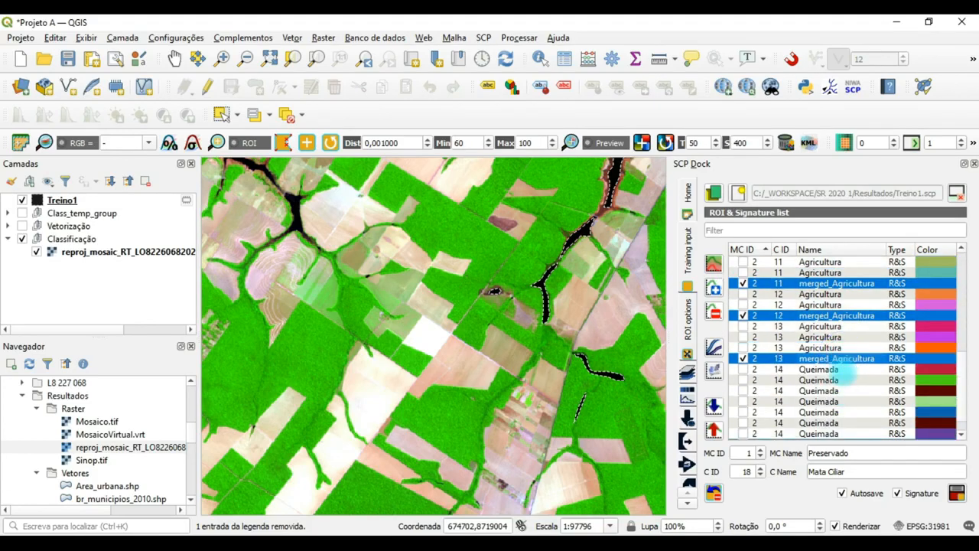
scroll(837, 357, "down", 1)
left_click(819, 422, "ctrl")
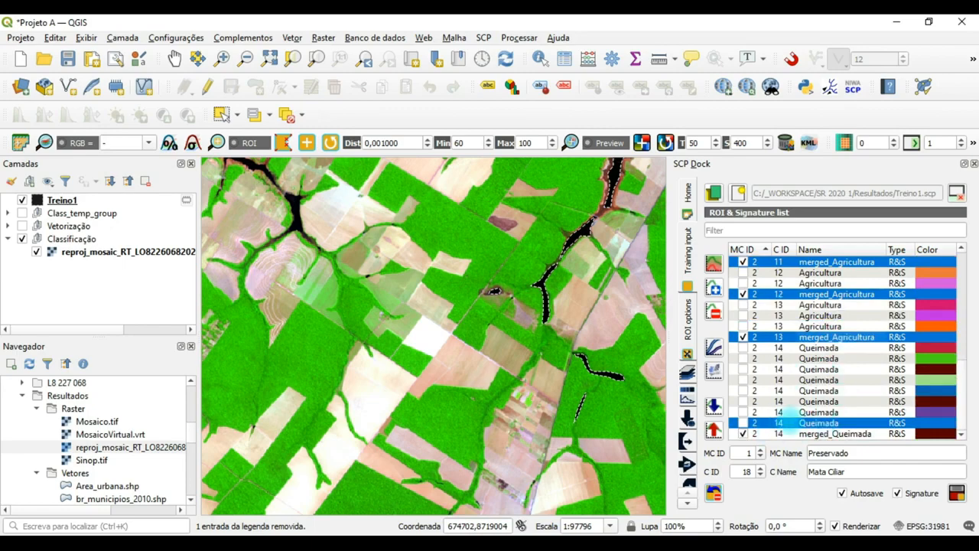
left_click(818, 422, "ctrl")
left_click(836, 433, "ctrl")
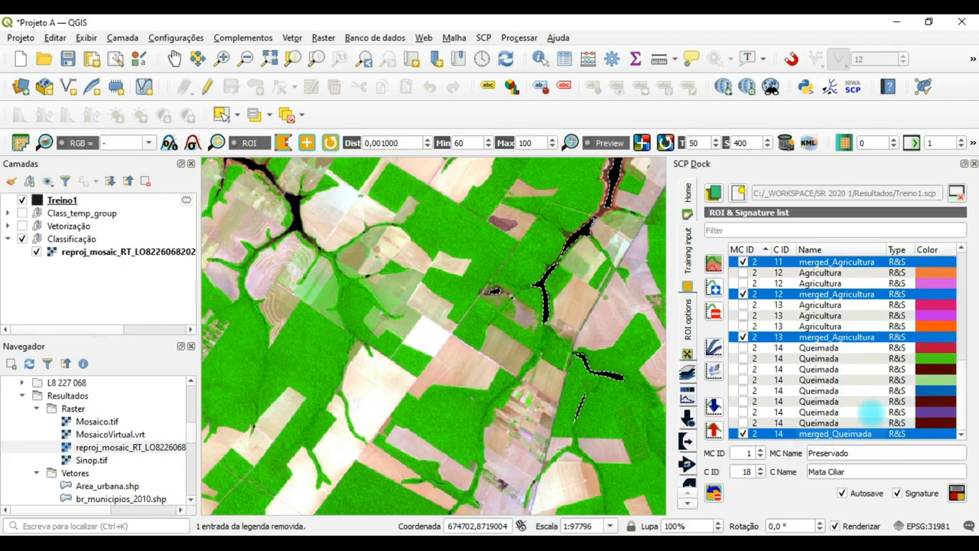
Expand the Preservado macroclass and select its merged Mata Nativa, Hidrografia, Area Inundavel and Mata Ciliar signatures, C IDs 1 to 5, 16 and 17
left_click(733, 262)
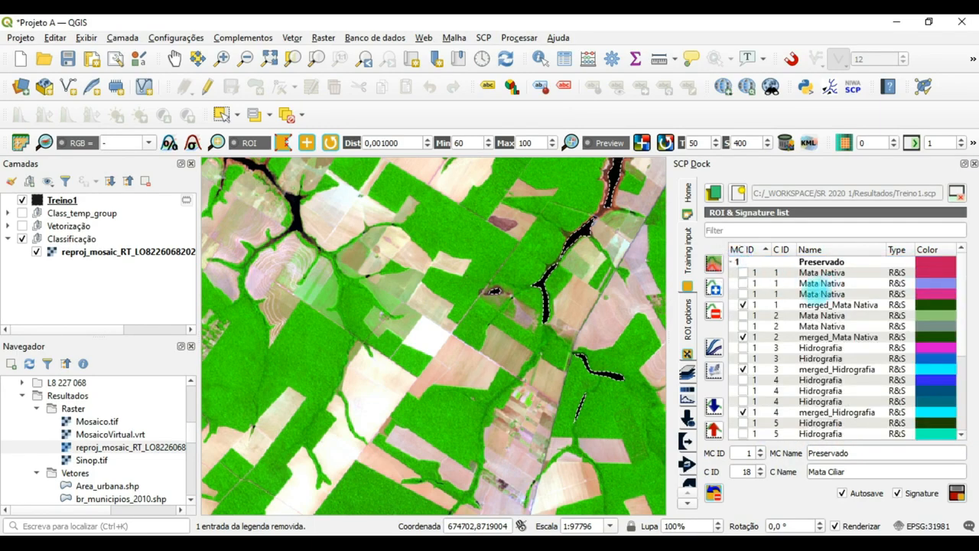
left_click(805, 304)
left_click(805, 337, "ctrl")
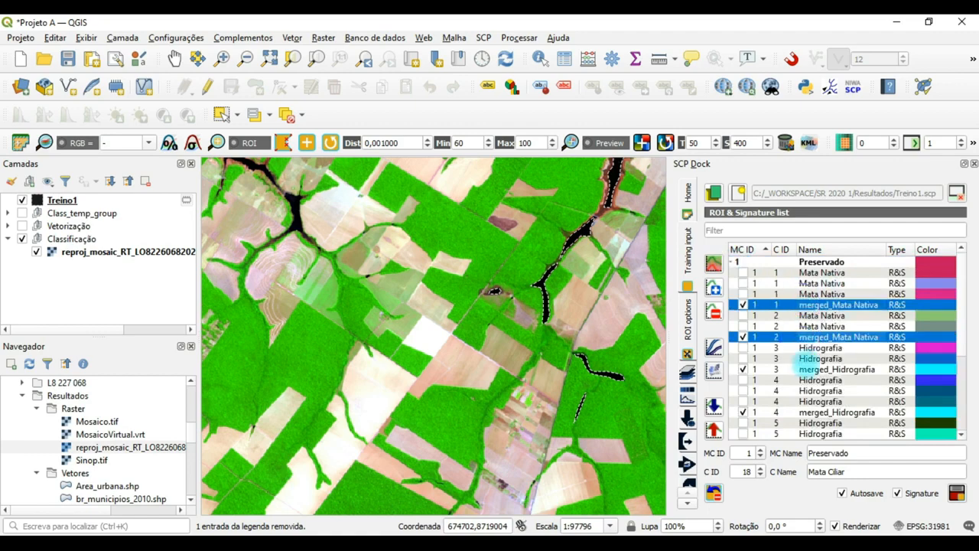
left_click(802, 369, "ctrl")
left_click(802, 411, "ctrl")
scroll(795, 397, "down", 4)
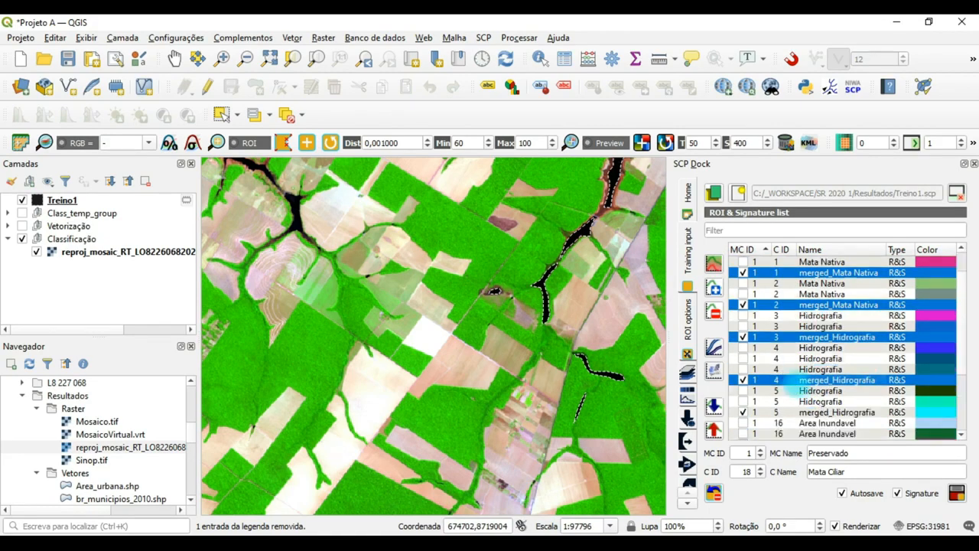
left_click(796, 315, "ctrl")
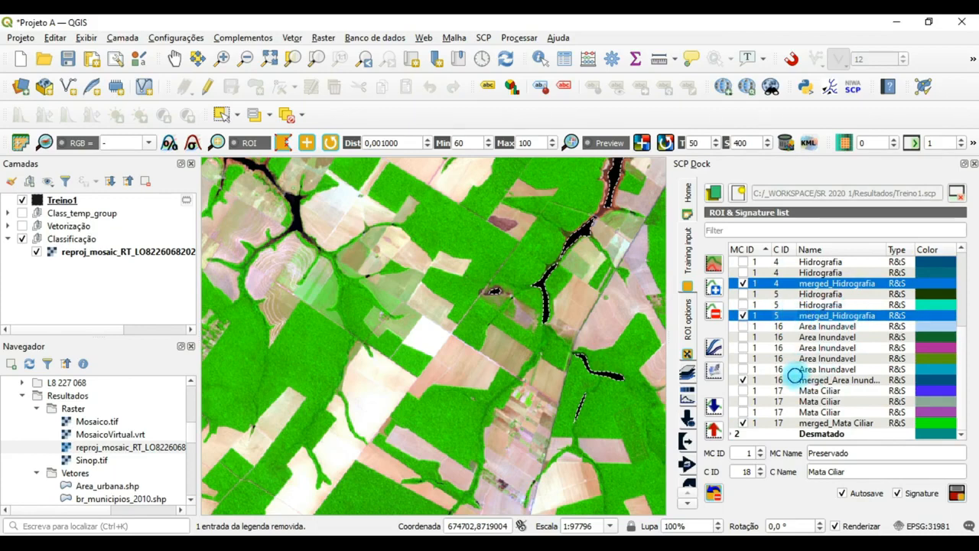
left_click(800, 380, "ctrl")
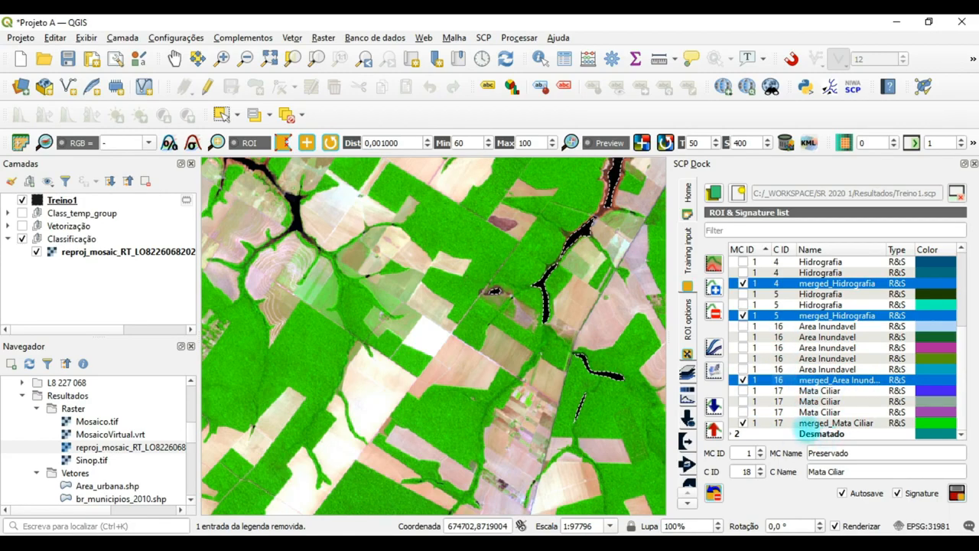
left_click(803, 423)
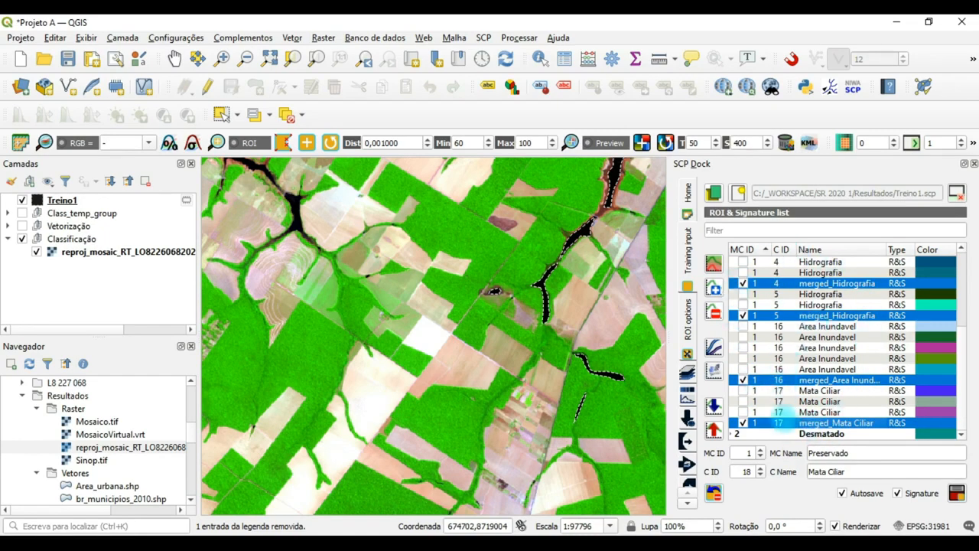
Deselect all the highlighted merged signatures of the Preservado macroclass
left_click(781, 423, "ctrl")
left_click(780, 380, "ctrl")
left_click(786, 315, "ctrl")
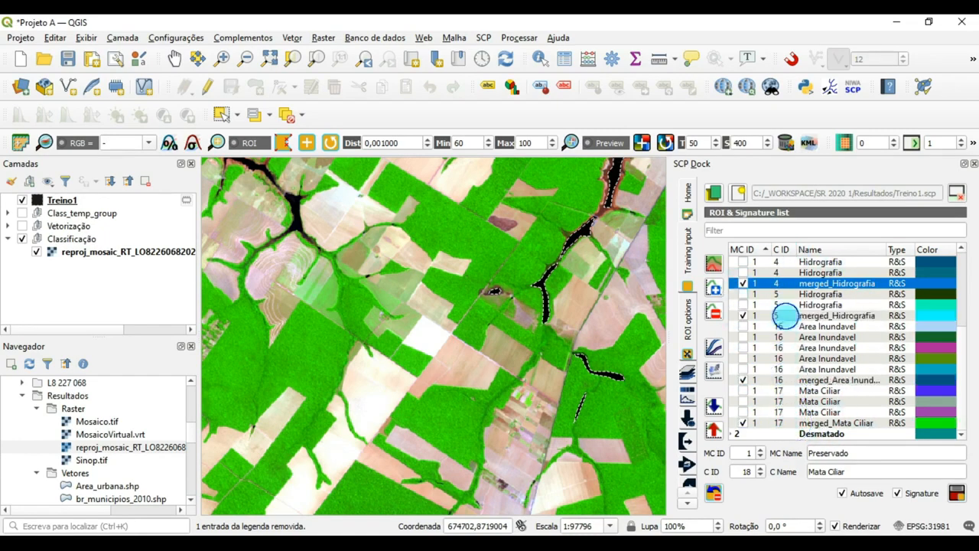
left_click(787, 293, "ctrl")
left_click(787, 294, "ctrl")
left_click(786, 284, "ctrl")
scroll(796, 316, "up", 3)
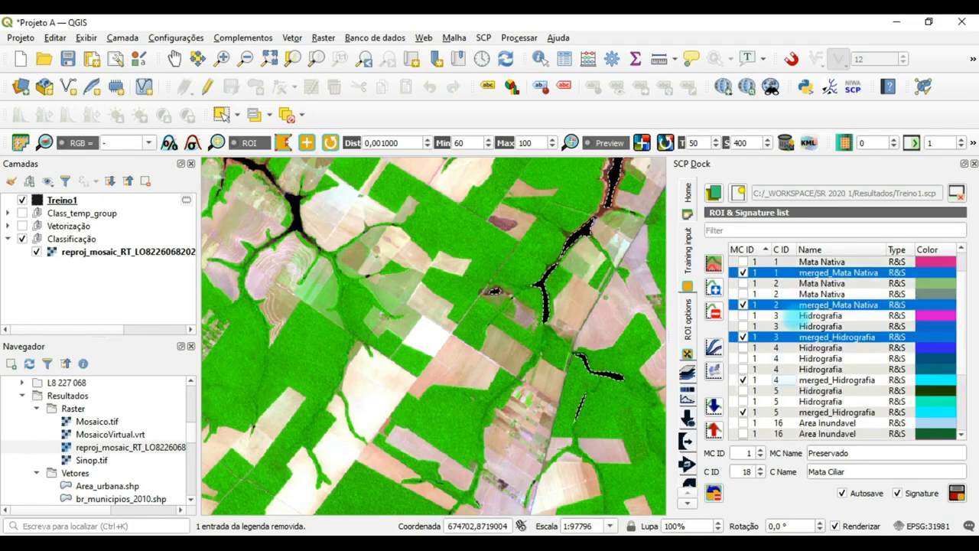
left_click(791, 336, "ctrl")
left_click(791, 304, "ctrl")
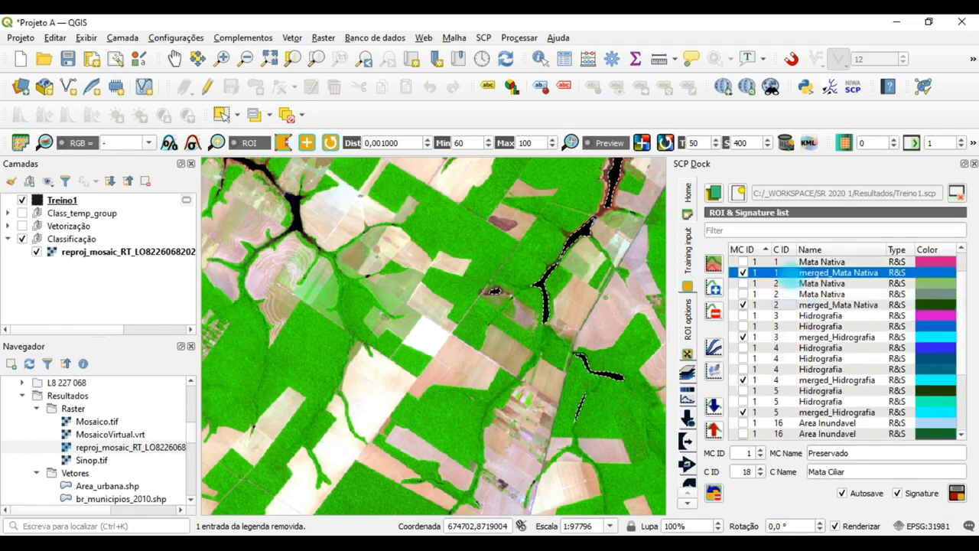
left_click(792, 273, "ctrl")
scroll(799, 317, "up", 1)
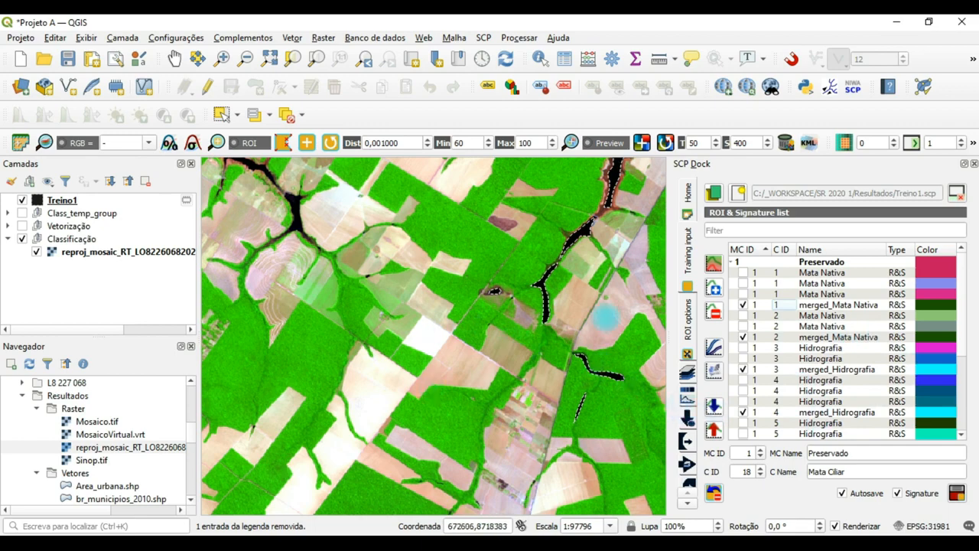
Set the classification preview transparency to 0 and keep the preview size at 400
double_click(687, 142)
type("50")
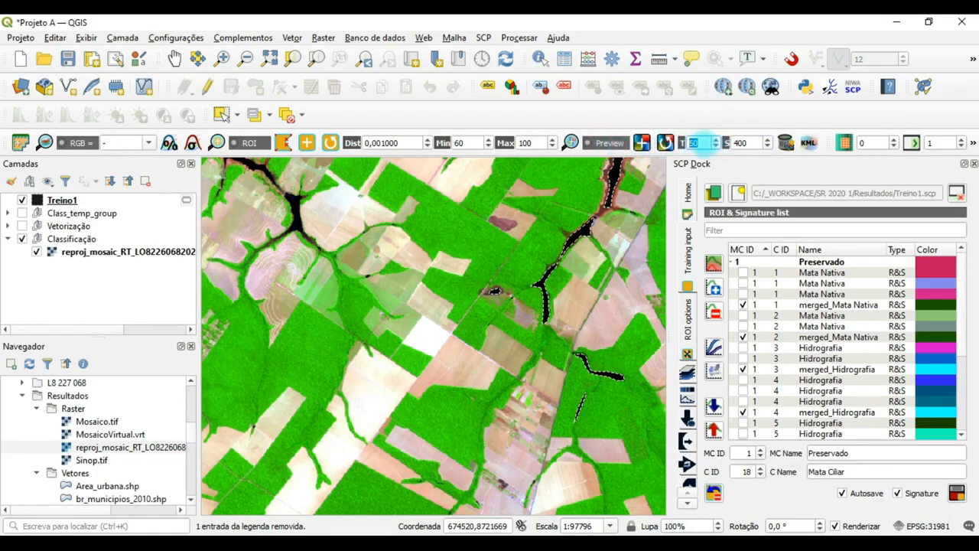
type("0")
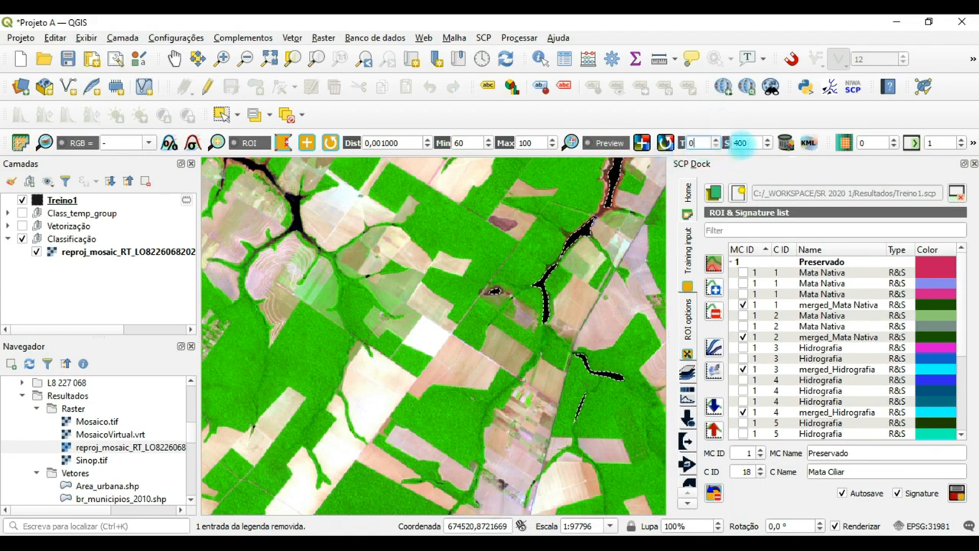
left_click(748, 143)
double_click(749, 143)
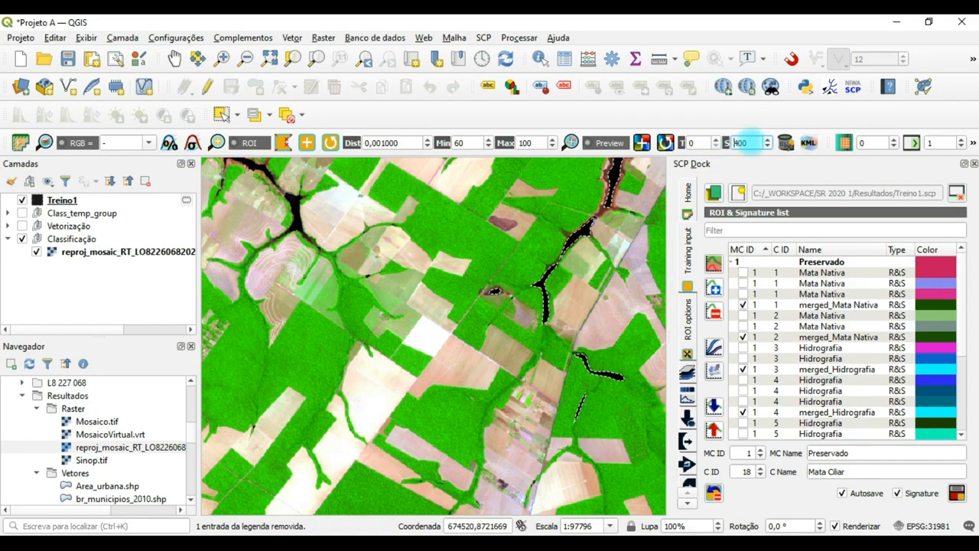
left_click(752, 145)
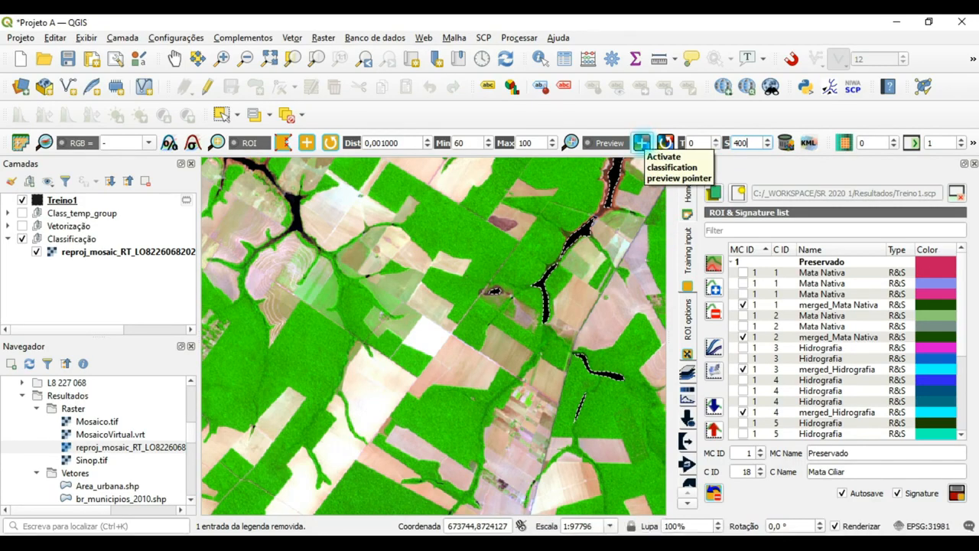
Generate a classification preview over the river arm and farmland northwest of the large black training ROI, and expand the preview layer's legend
left_click(641, 143)
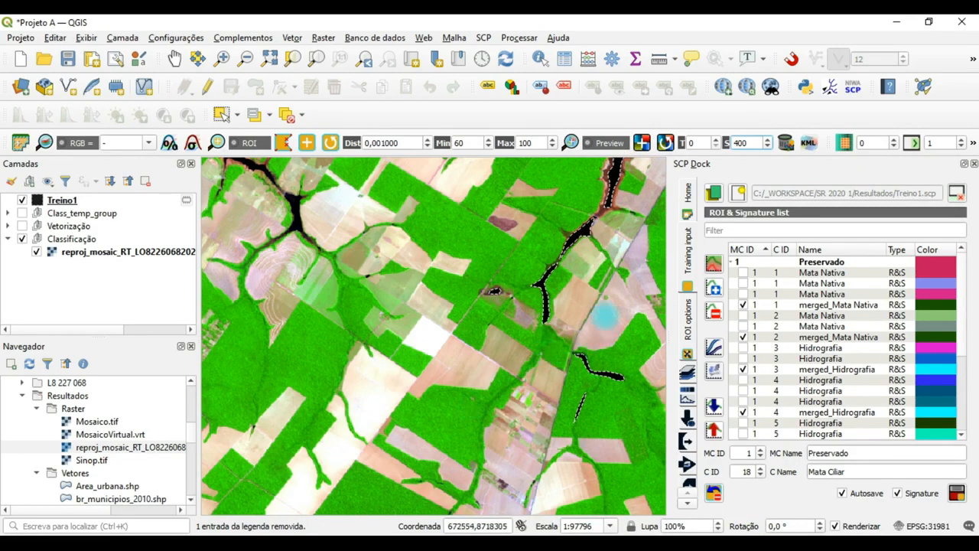
scroll(608, 307, "down", 1)
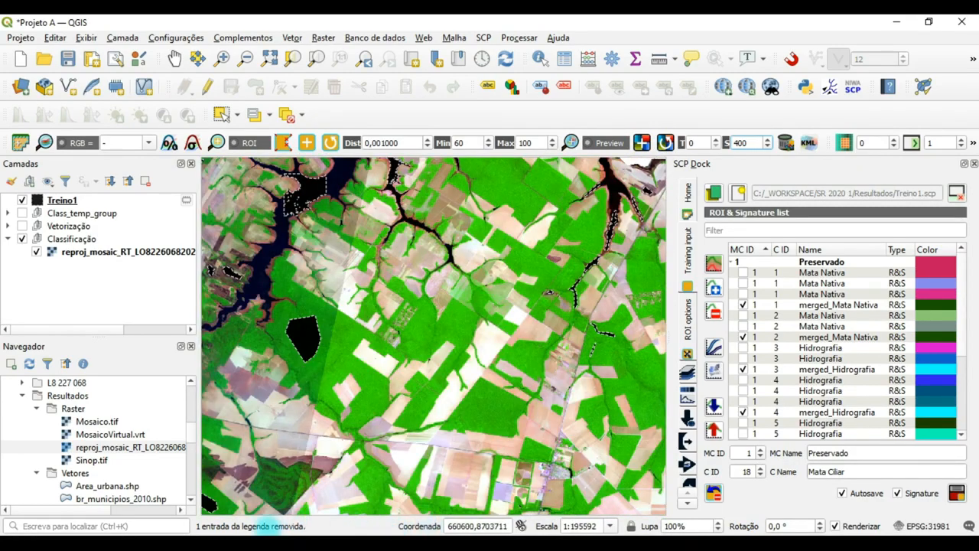
left_click(175, 58)
left_click_drag(302, 245, 568, 252)
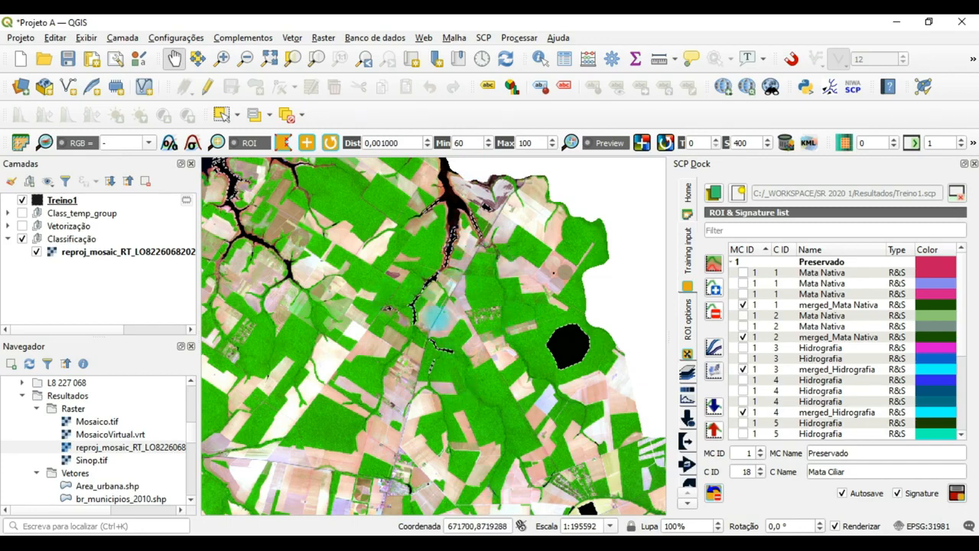
left_click(143, 86)
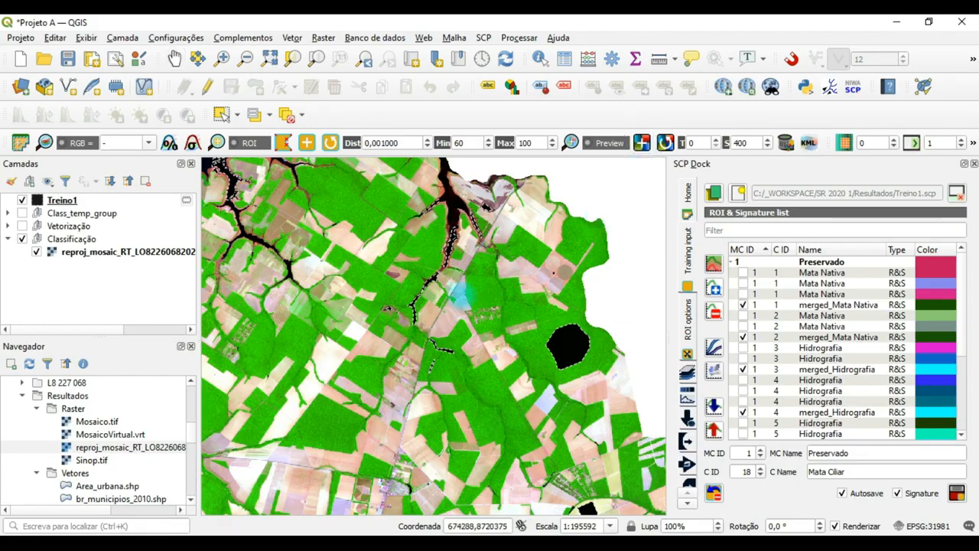
left_click(635, 317)
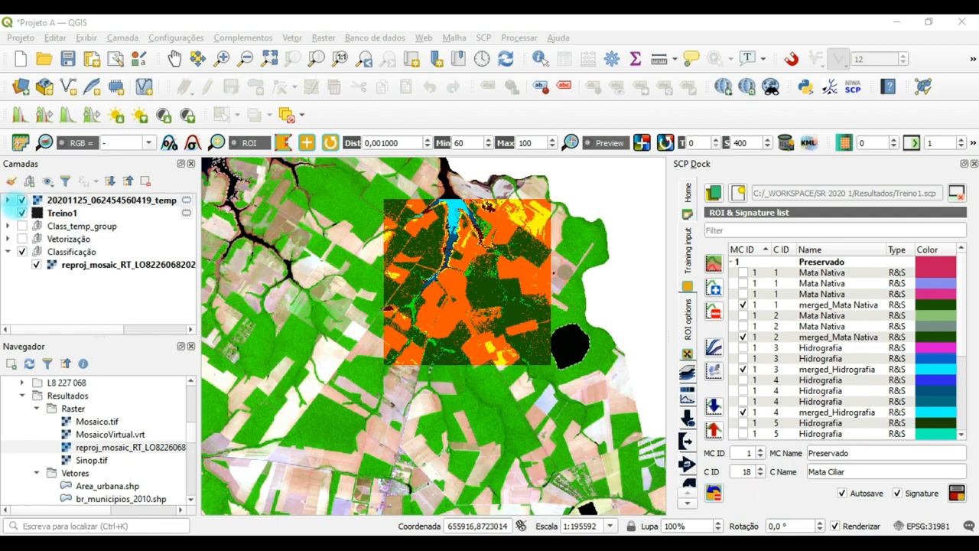
left_click(8, 199)
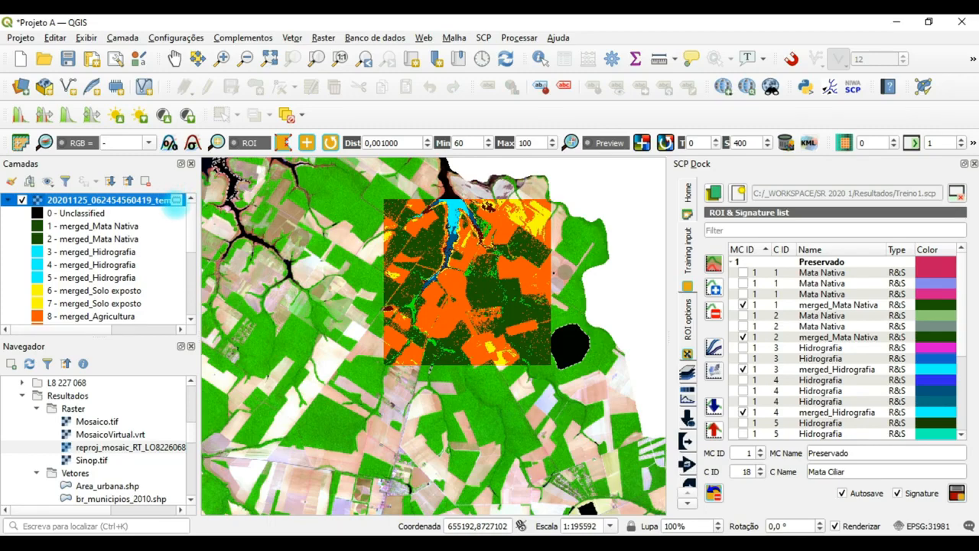
Examine the classification preview along the river arm and the farmland to its northeast, comparing its colours with the merged class legend
mouse_move(176, 200)
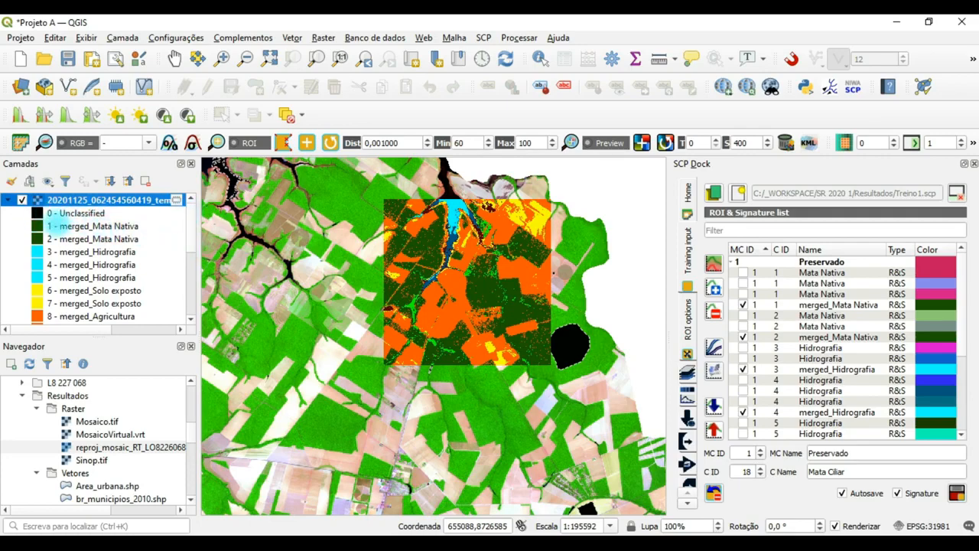
left_click_drag(190, 240, 189, 284)
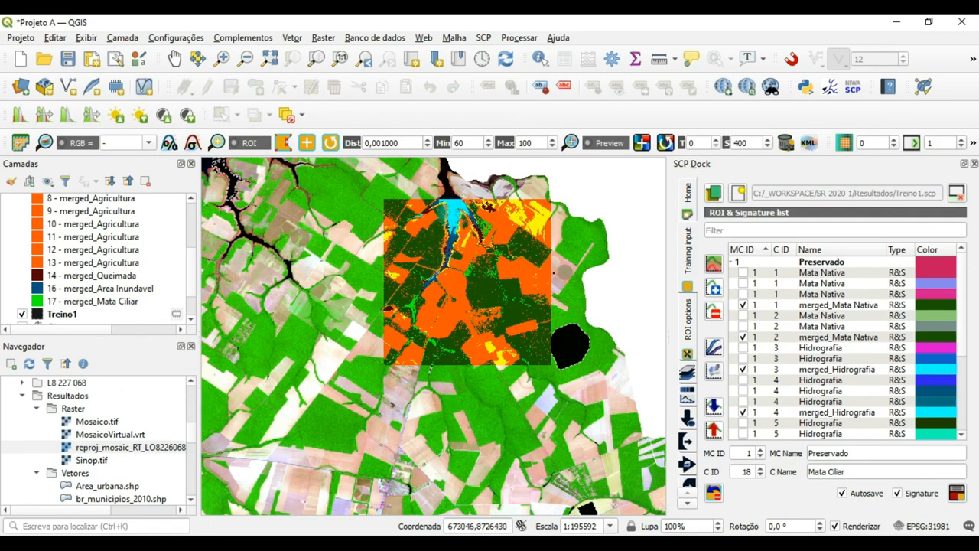
scroll(85, 252, "up", 3)
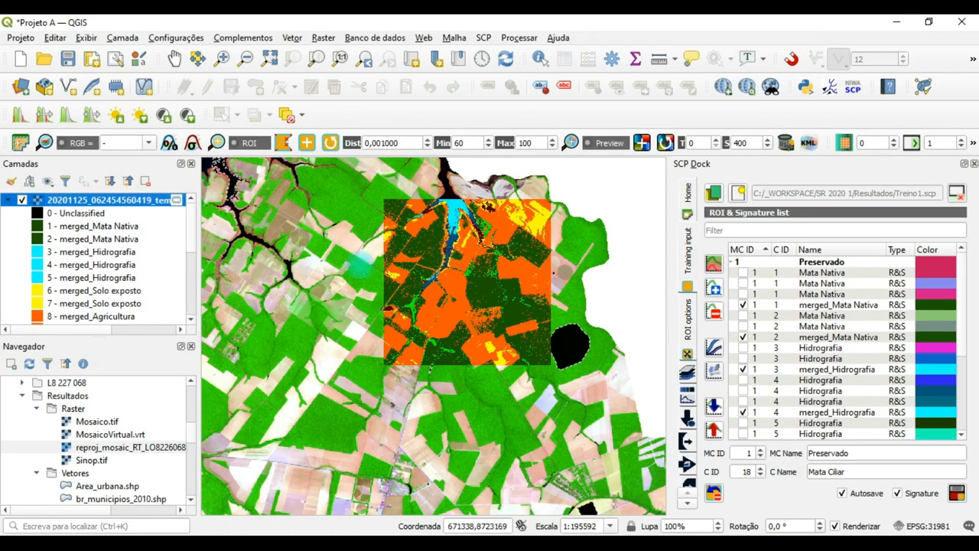
scroll(215, 280, "down", 1)
scroll(142, 280, "down", 1)
scroll(336, 264, "up", 3)
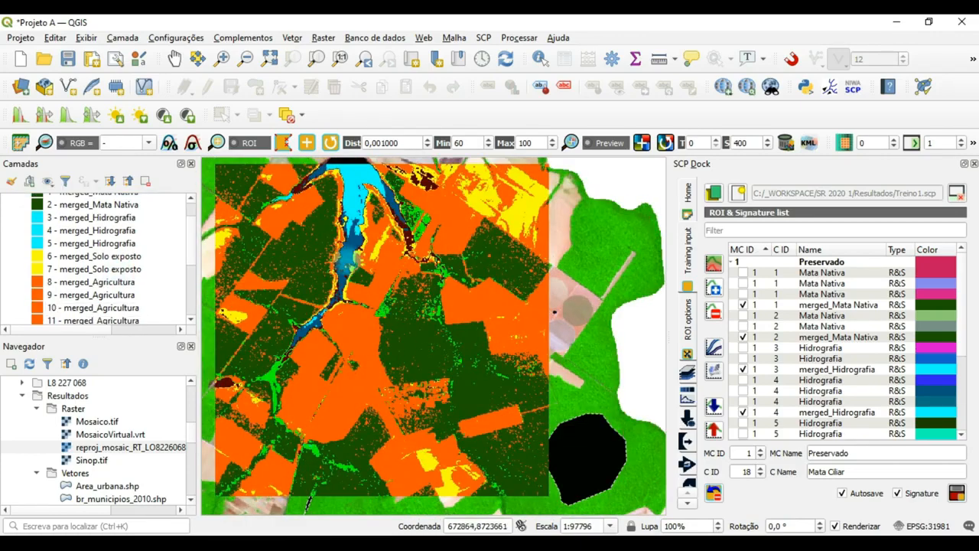
scroll(85, 280, "down", 2)
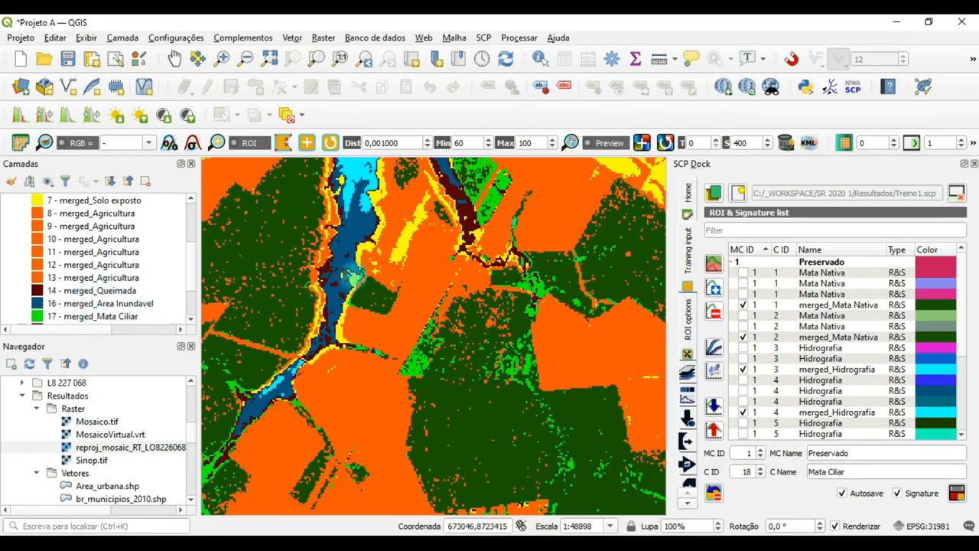
scroll(348, 275, "down", 2)
scroll(390, 226, "up", 2)
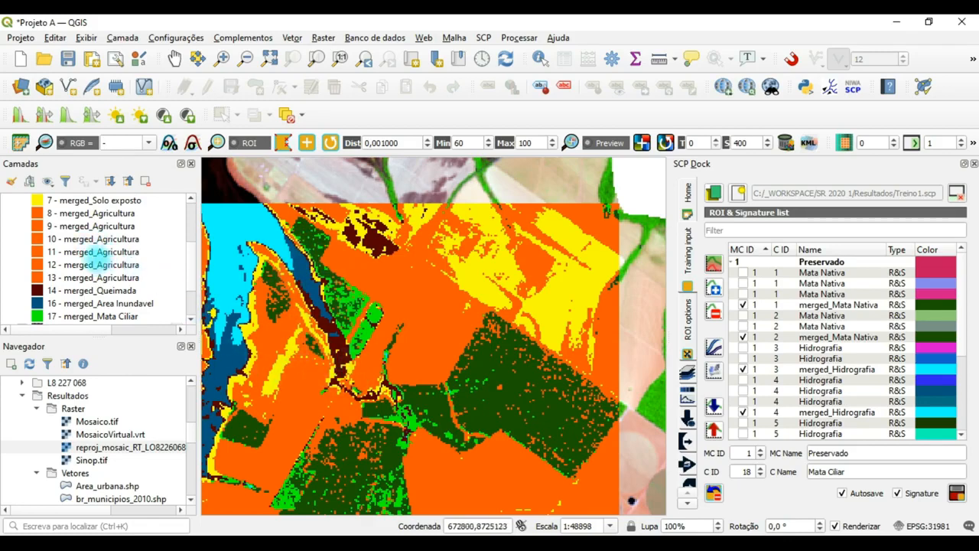
scroll(145, 243, "down", 1)
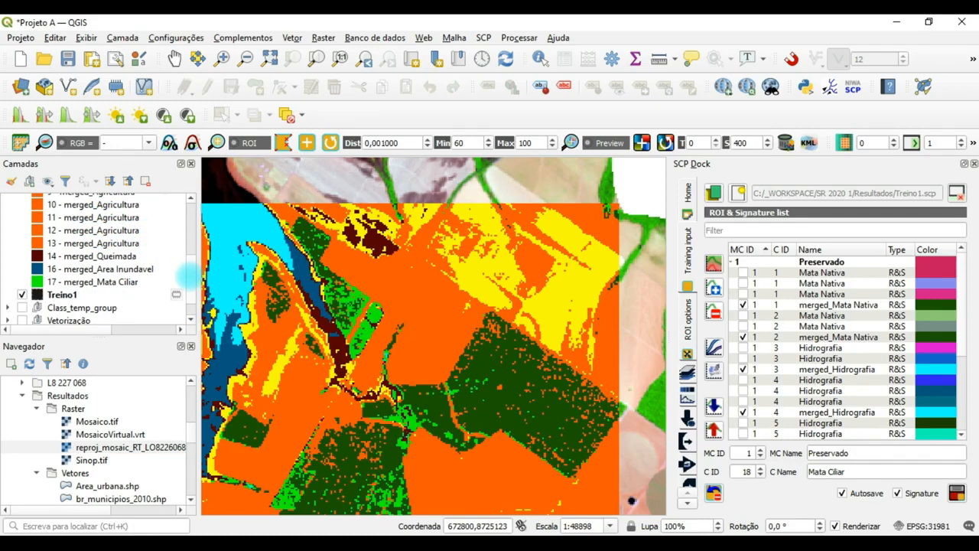
scroll(188, 272, "up", 4)
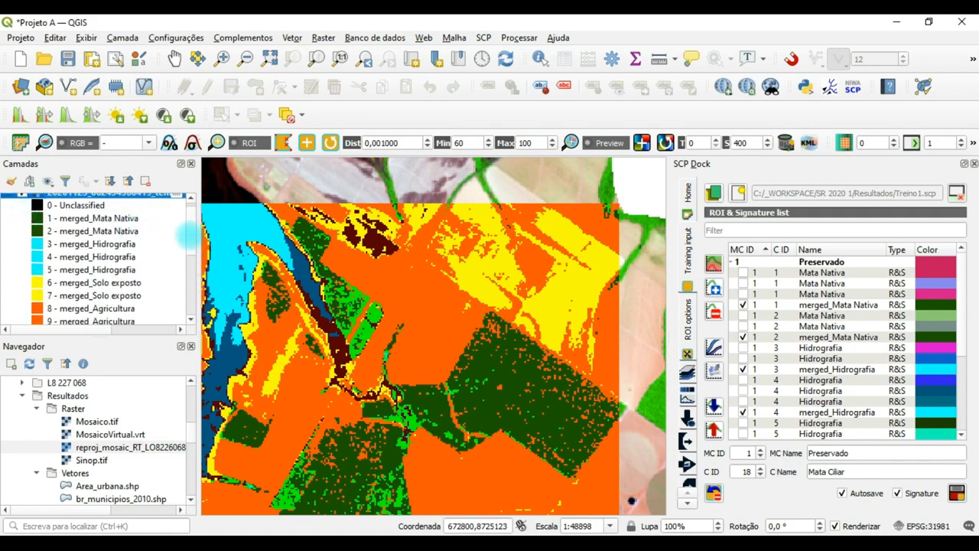
scroll(189, 237, "up", 1)
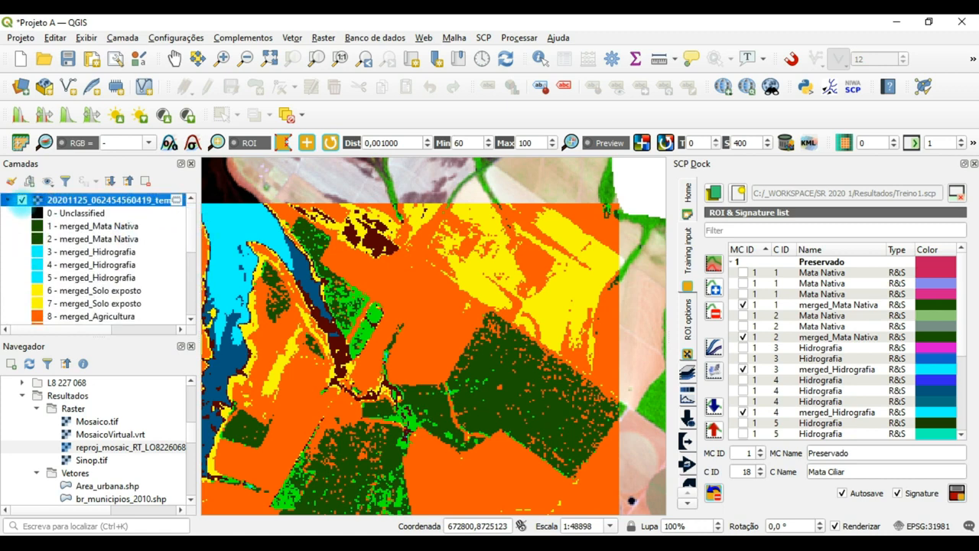
Hide the classification preview layer, collapse its legend, and bring the river arm and surrounding farmland of the mosaic back into view
left_click(22, 200)
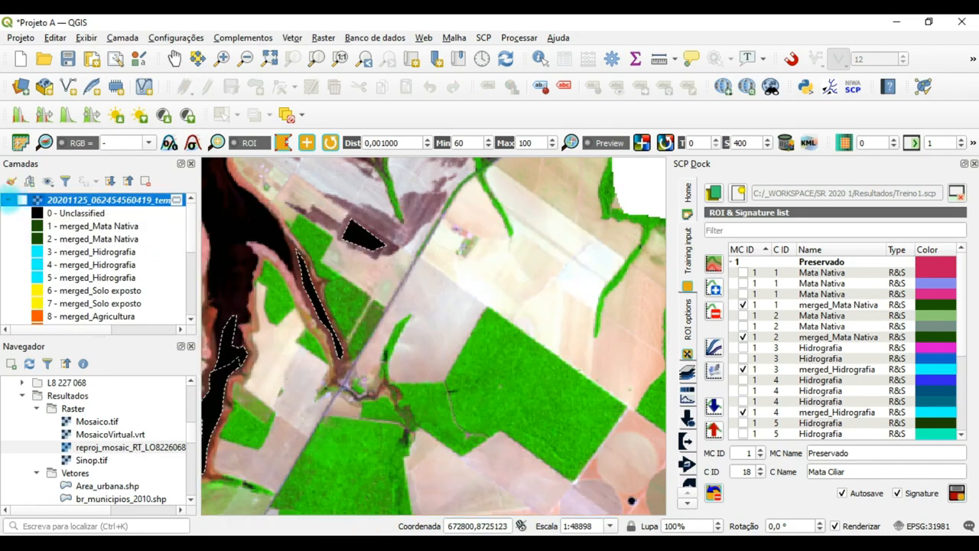
left_click(8, 199)
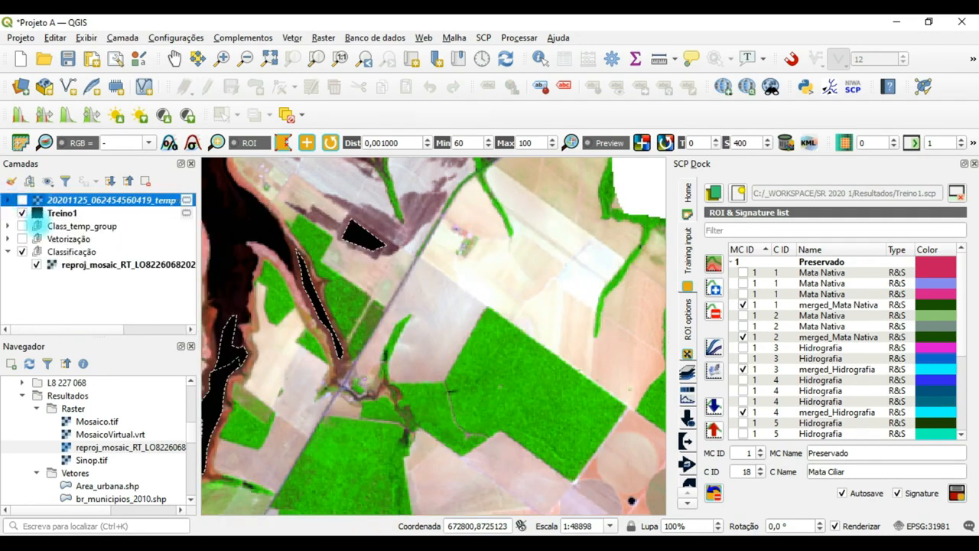
scroll(300, 264, "down", 2)
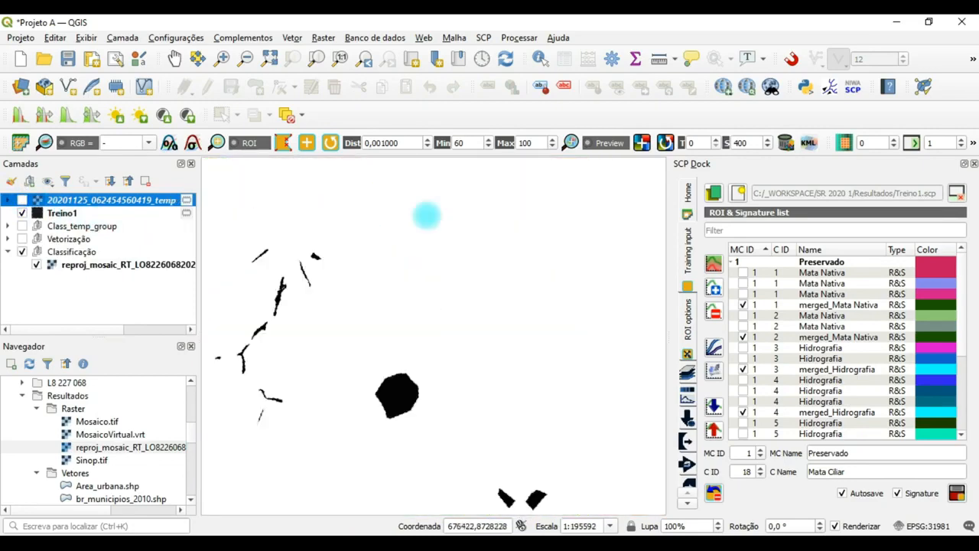
left_click(175, 59)
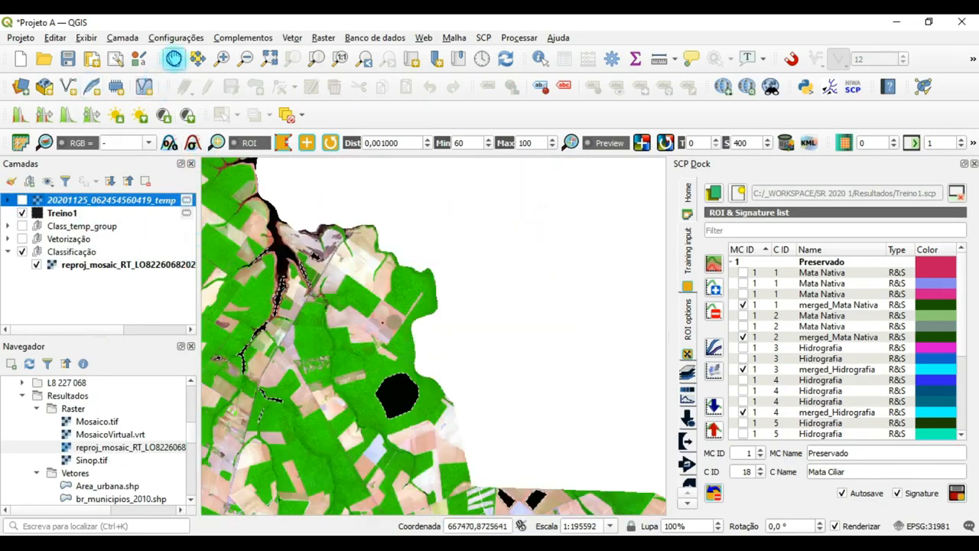
left_click_drag(289, 291, 410, 235)
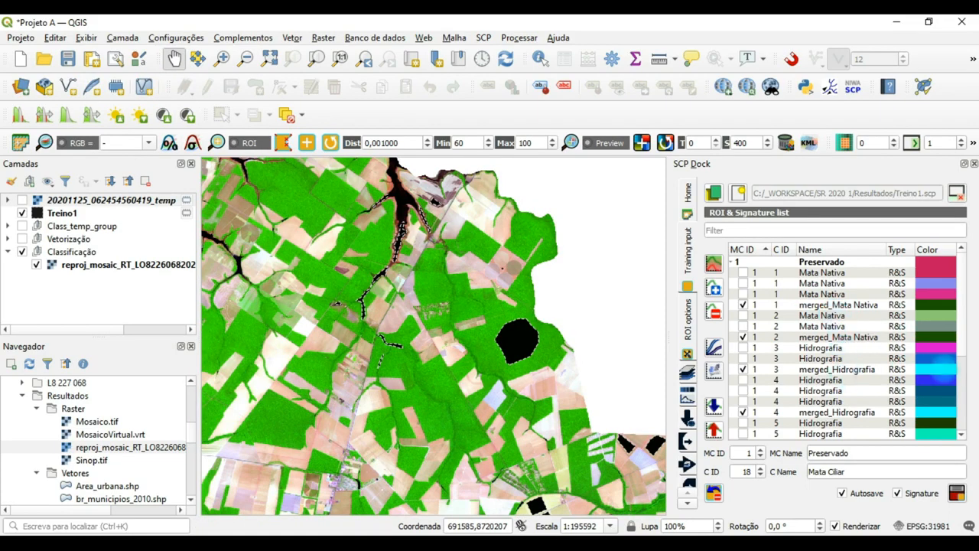
Plot the spectral signatures of merged Area Inundavel (C ID 16) and merged Queimada (C ID 14), expanding the Desmatado macroclass to reach the latter
left_click_drag(963, 341, 965, 424)
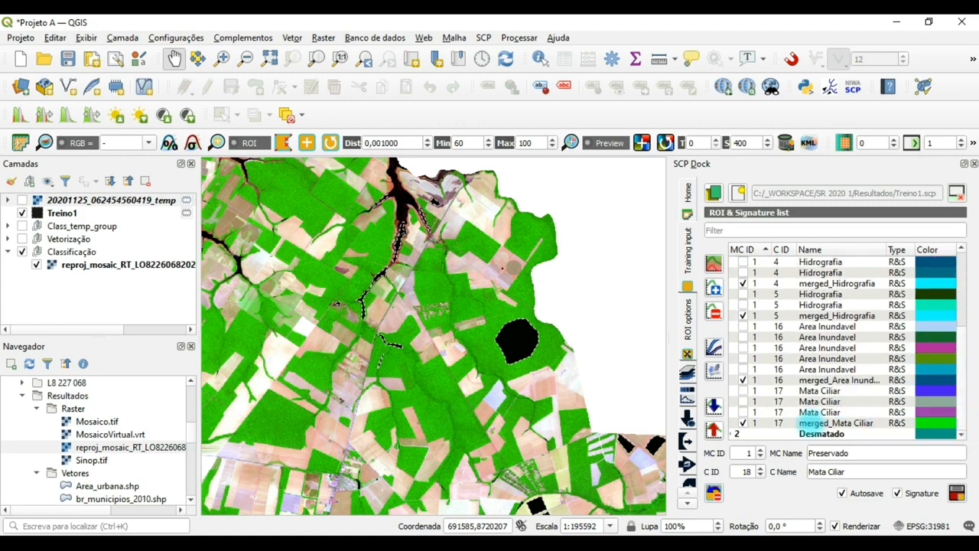
left_click(813, 380)
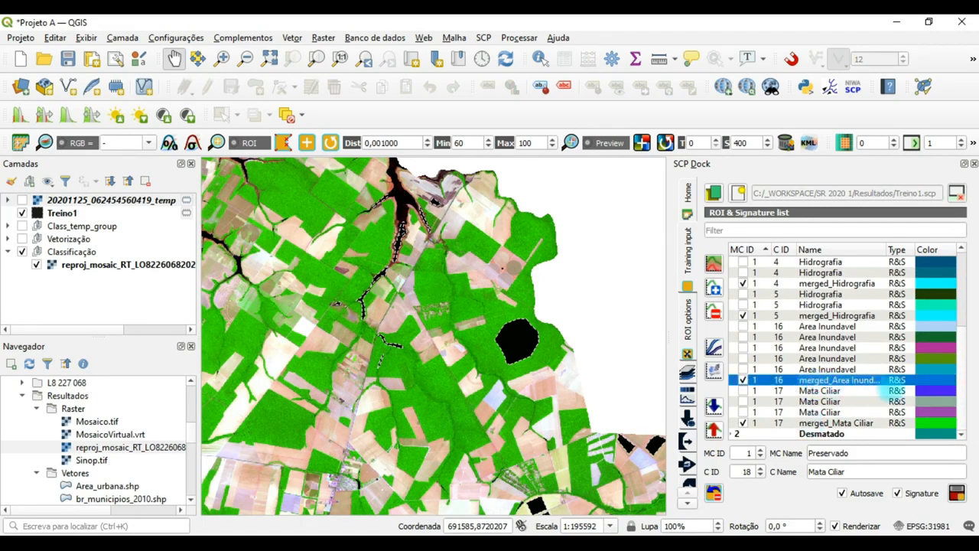
scroll(963, 336, "up", 4)
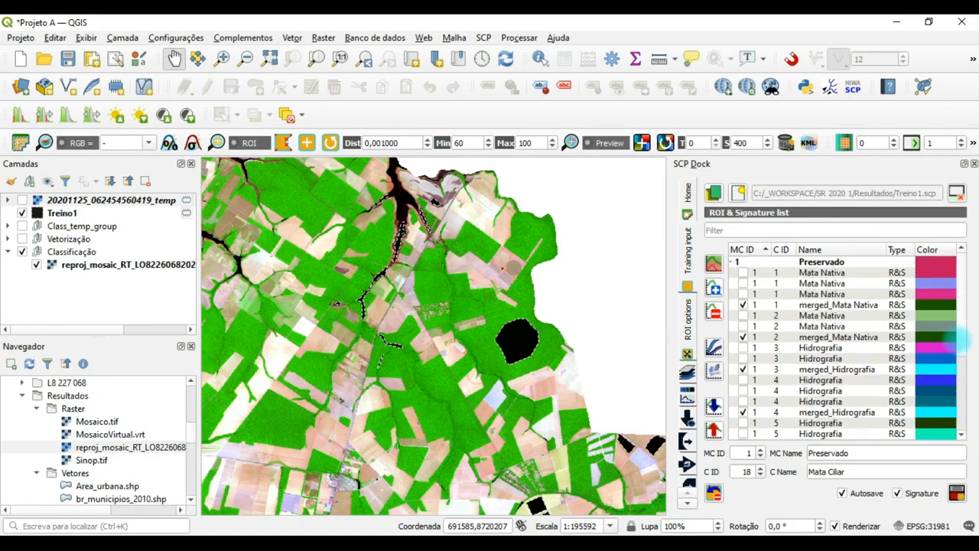
scroll(963, 336, "down", 1)
scroll(965, 337, "down", 3)
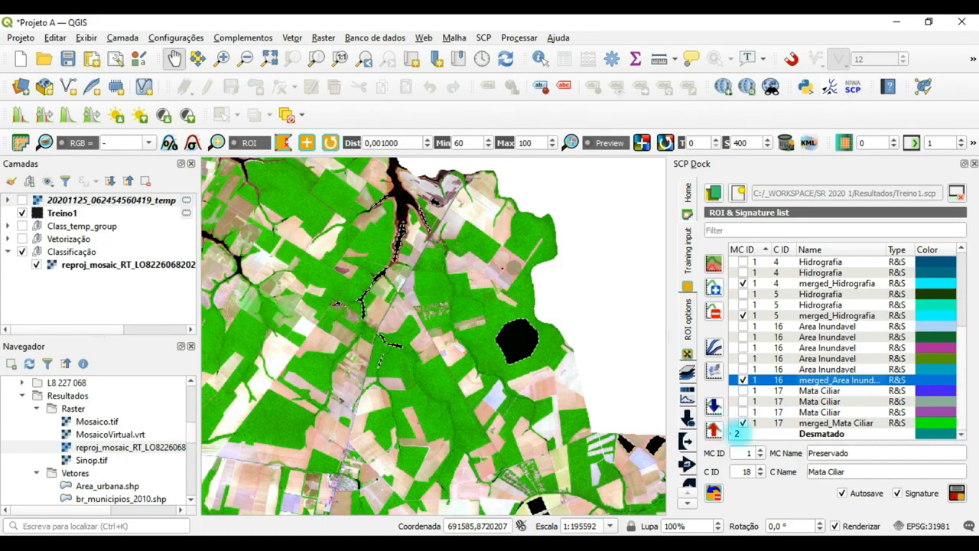
left_click(736, 433)
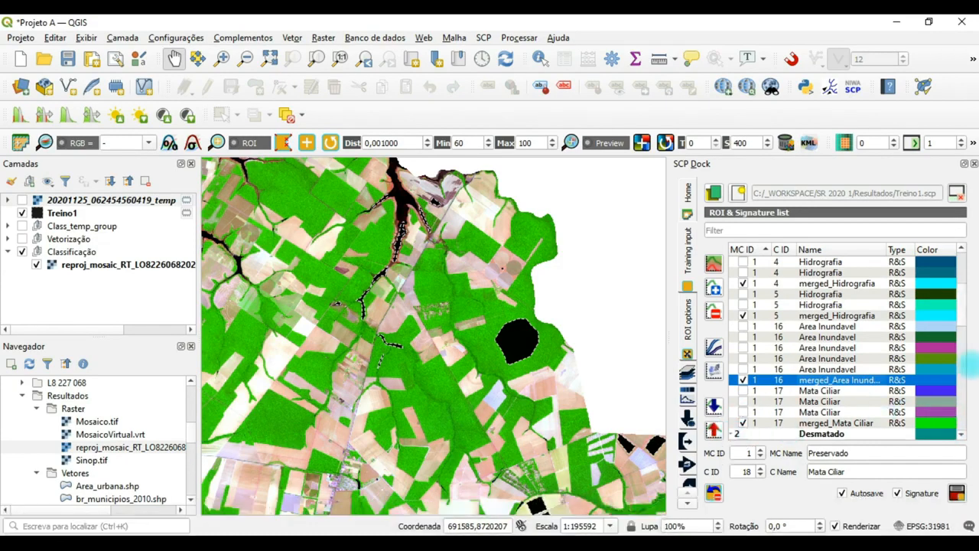
scroll(965, 314, "down", 1)
scroll(964, 314, "down", 10)
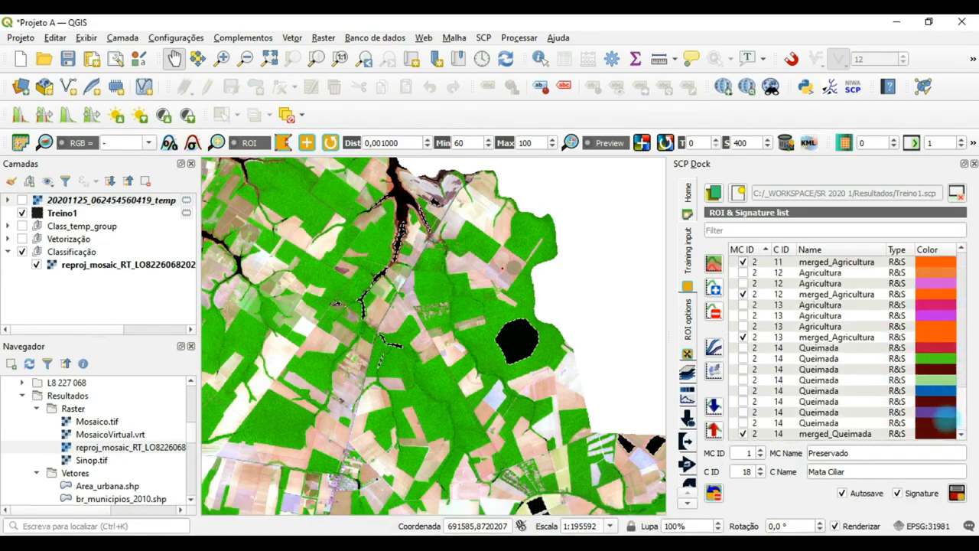
left_click(835, 433)
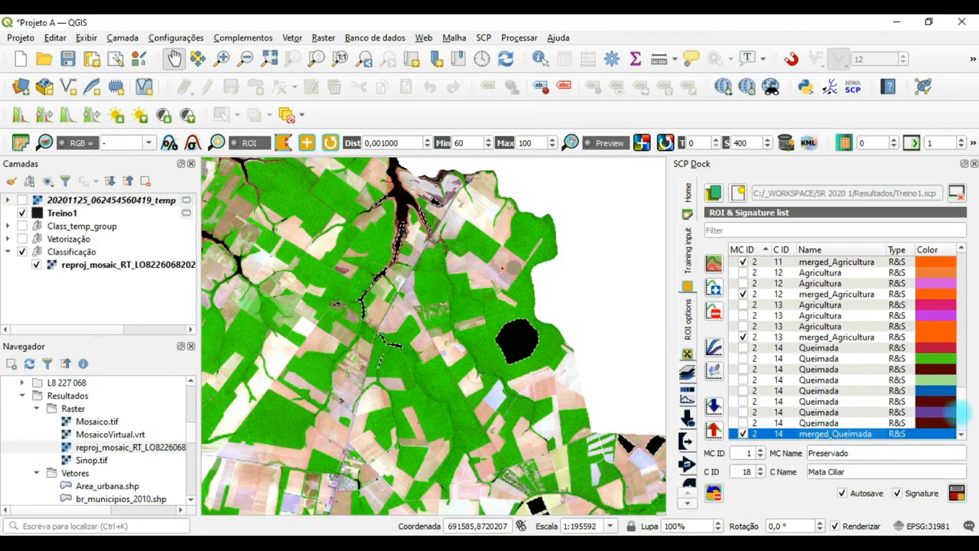
mouse_move(962, 409)
left_mouse_down()
mouse_move(967, 310)
mouse_move(968, 437)
mouse_move(963, 377)
left_mouse_up()
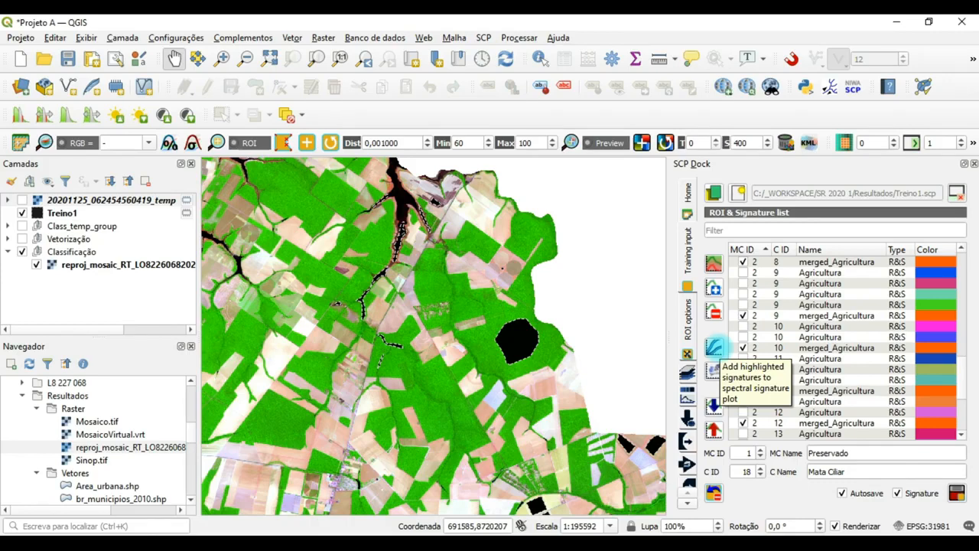
left_click(714, 348)
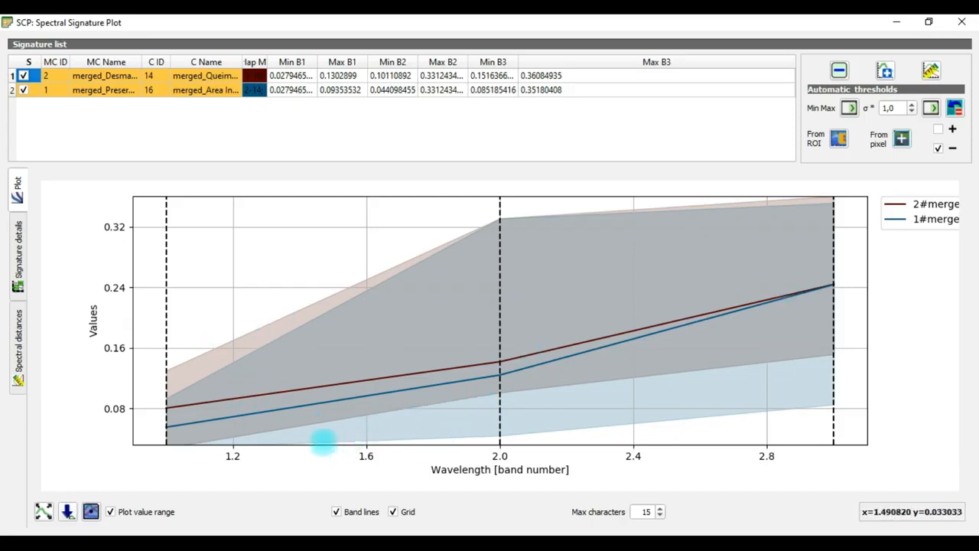
Delete the merged Queimada and merged Area Inundavel signatures from the spectral signature plot
left_click(62, 90)
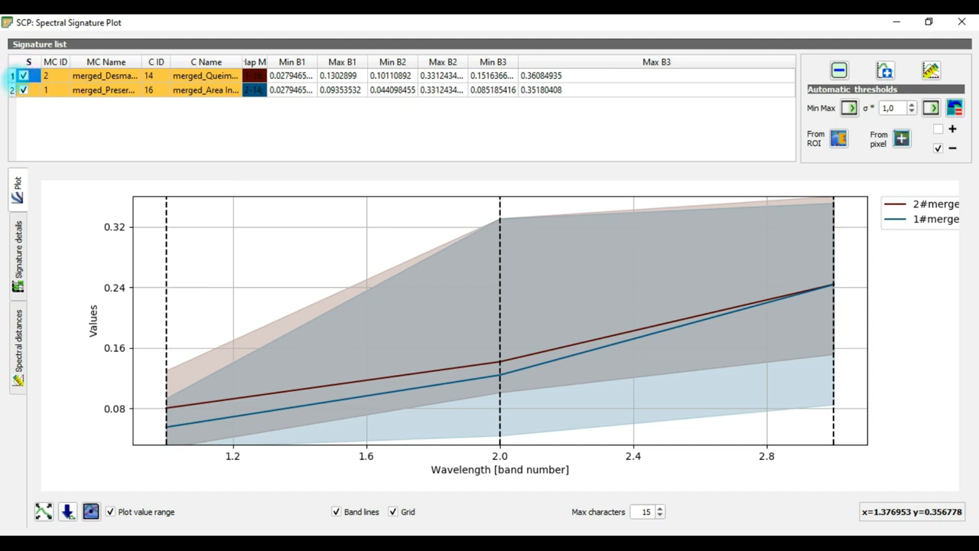
left_click(11, 76)
left_click(12, 90, "ctrl")
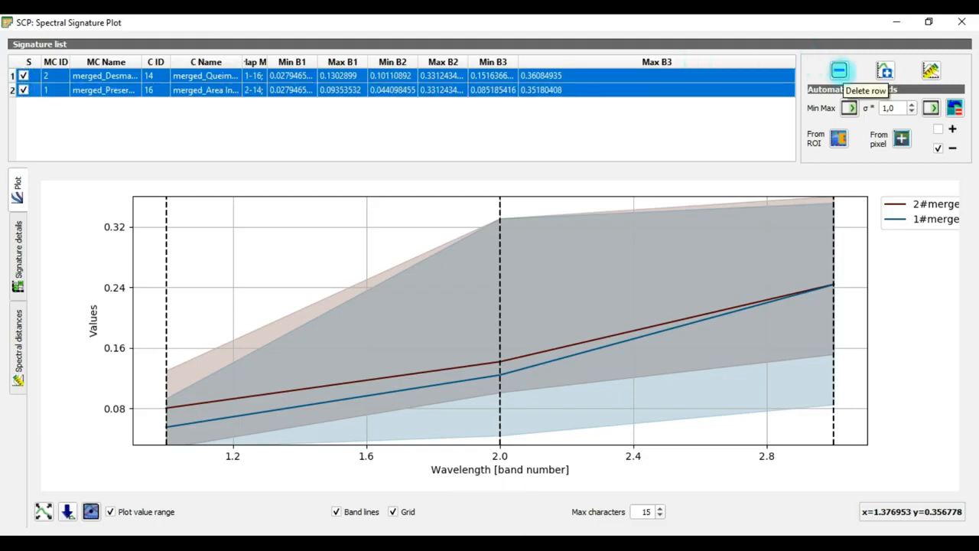
left_click(839, 70)
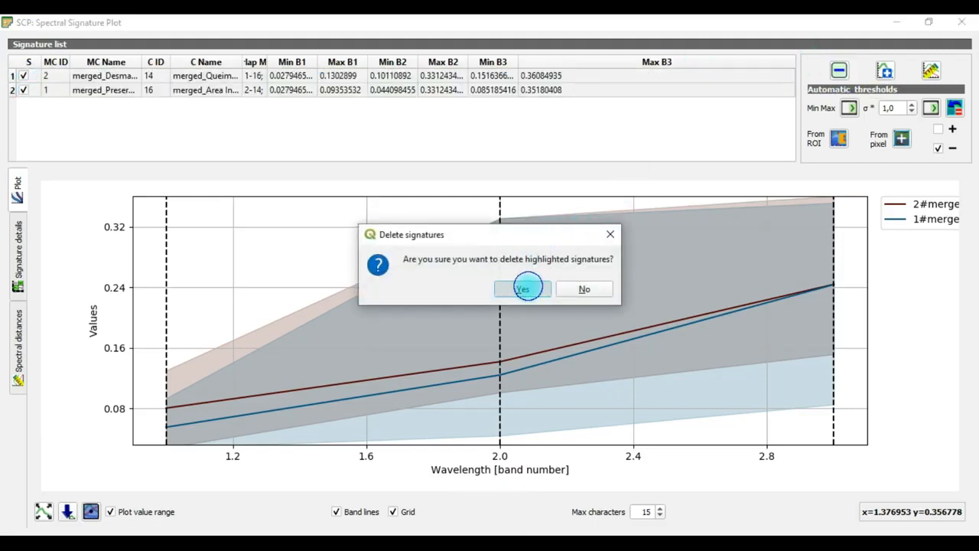
left_click(525, 286)
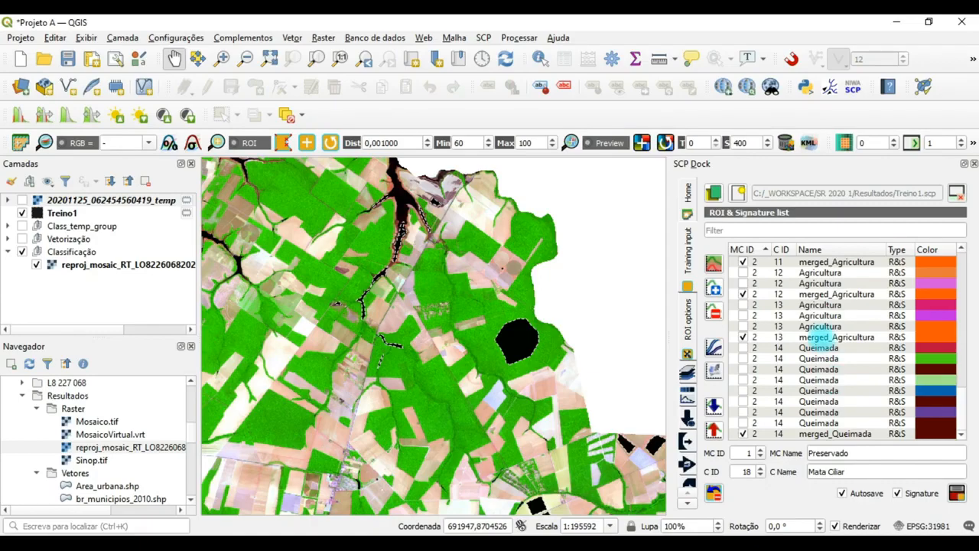
Highlight the five unmerged Area Inundavel signatures with C ID 16 in the Preservado macroclass
scroll(819, 334, "up", 15)
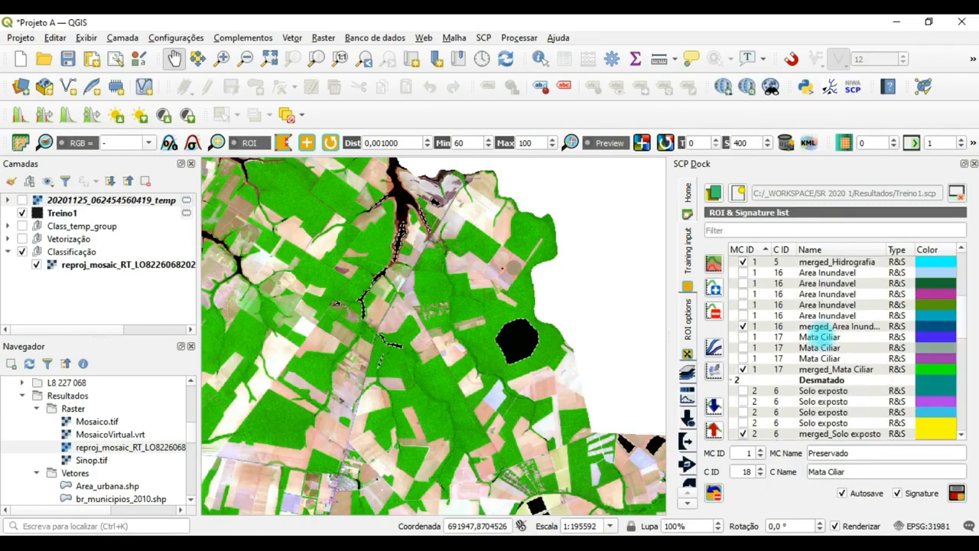
scroll(818, 331, "up", 1)
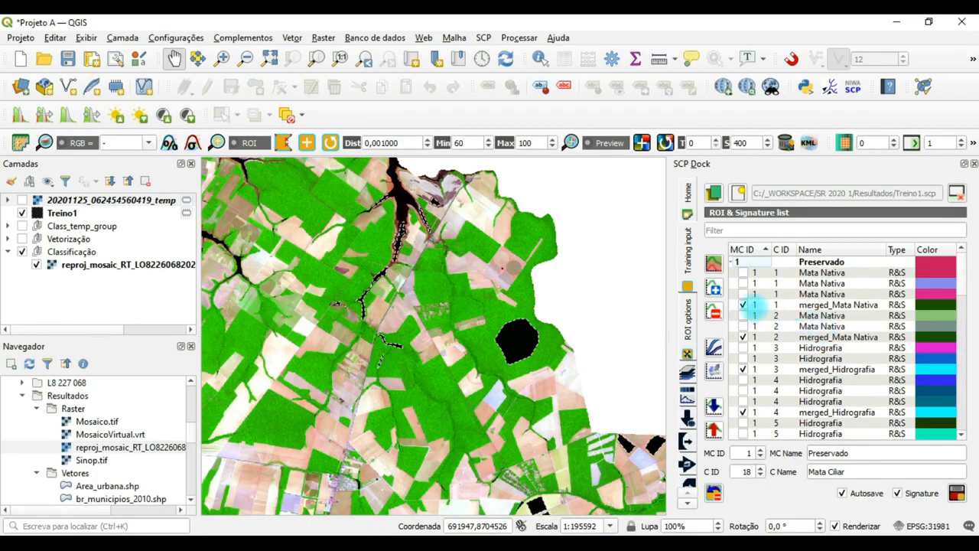
scroll(738, 275, "down", 5)
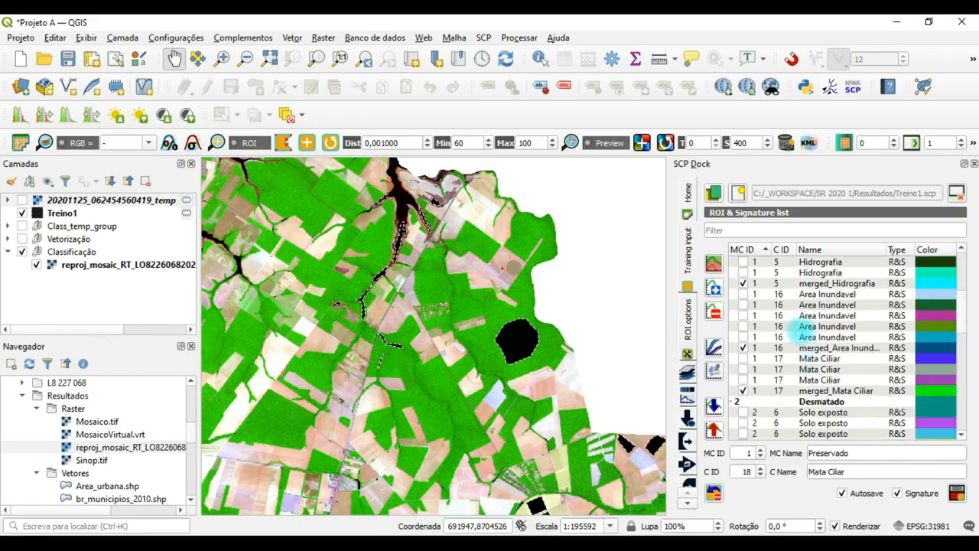
left_click(785, 295)
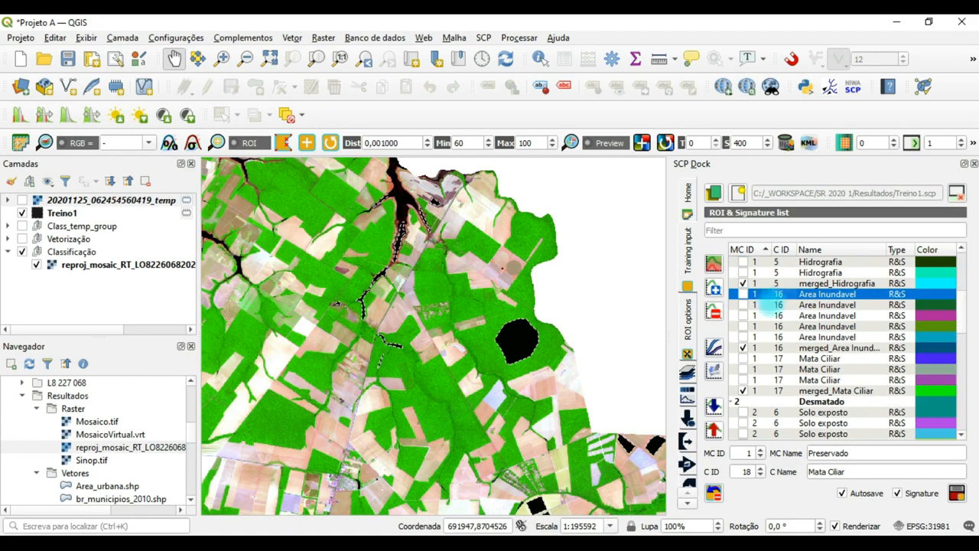
left_click(761, 305, "shift")
left_click(764, 316, "ctrl")
left_click(763, 327, "ctrl")
left_click(764, 338, "ctrl")
Extend the selection with the eight unmerged Queimada signatures with C ID 14 in the Desmatado macroclass
scroll(765, 352, "down", 9)
scroll(765, 351, "down", 4)
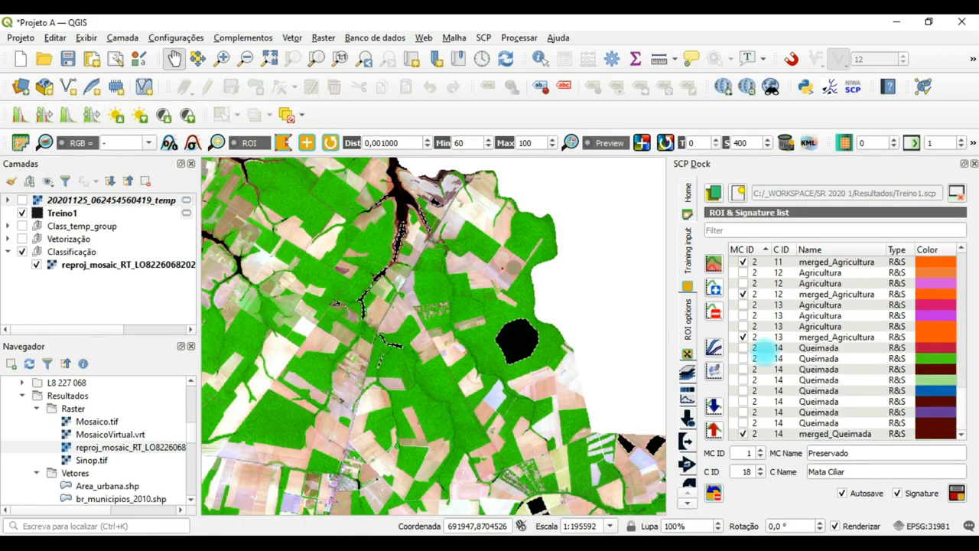
left_click(765, 349)
left_click(765, 359, "ctrl")
left_click(765, 369, "ctrl")
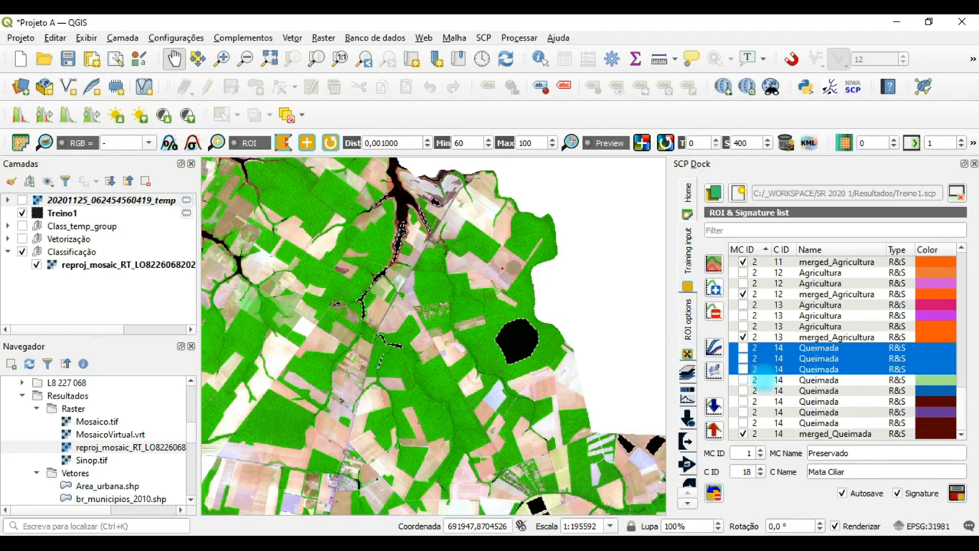
left_click(765, 380, "ctrl")
left_click(765, 391, "ctrl")
left_click(765, 401, "ctrl")
left_click(765, 412, "ctrl")
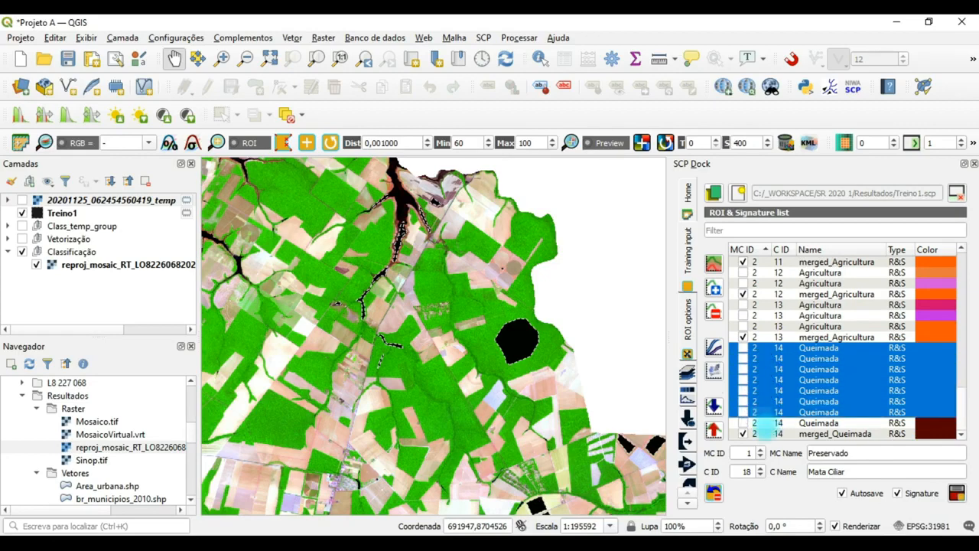
left_click(765, 423, "ctrl")
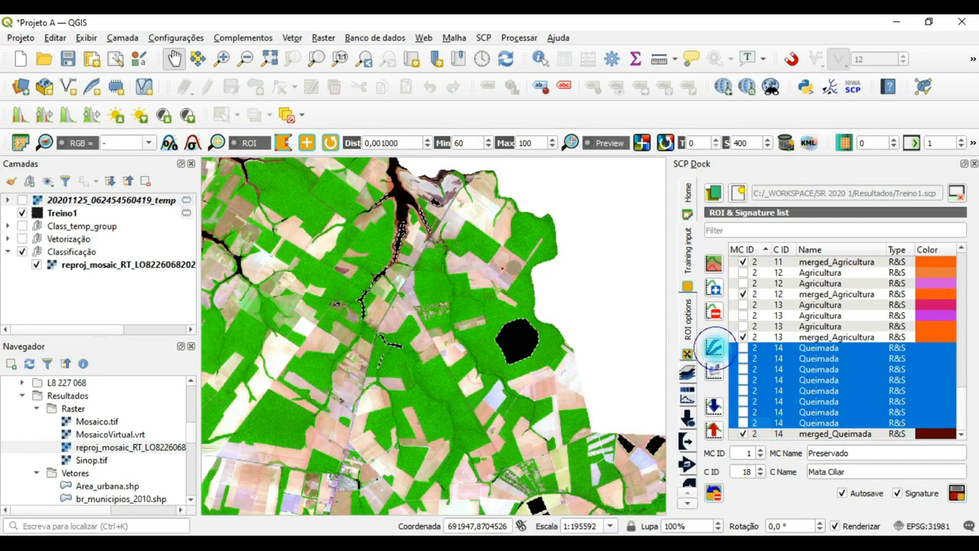
Plot the highlighted unmerged Queimada and Area Inundavel signatures and review their entries in the spectral signature list
right_click(870, 364)
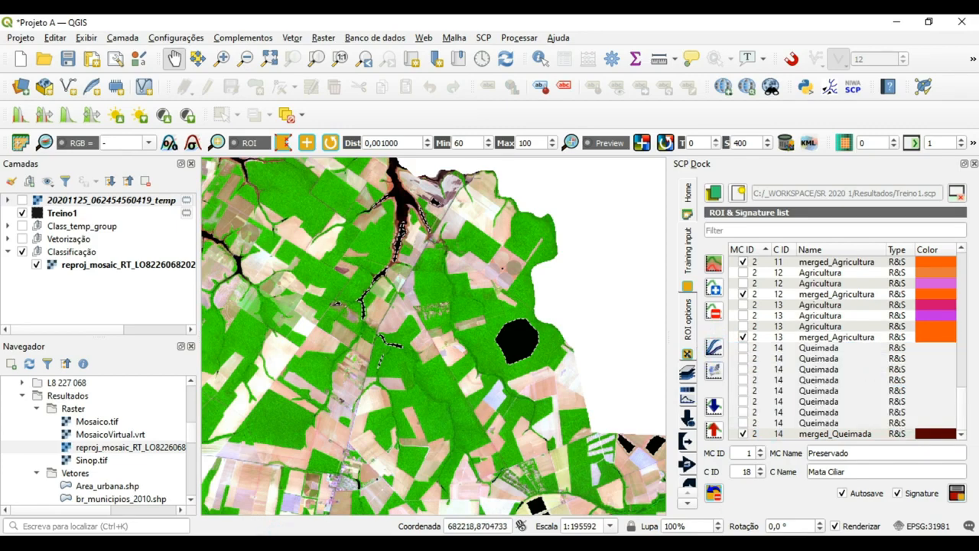
left_click(295, 507)
left_click(466, 298)
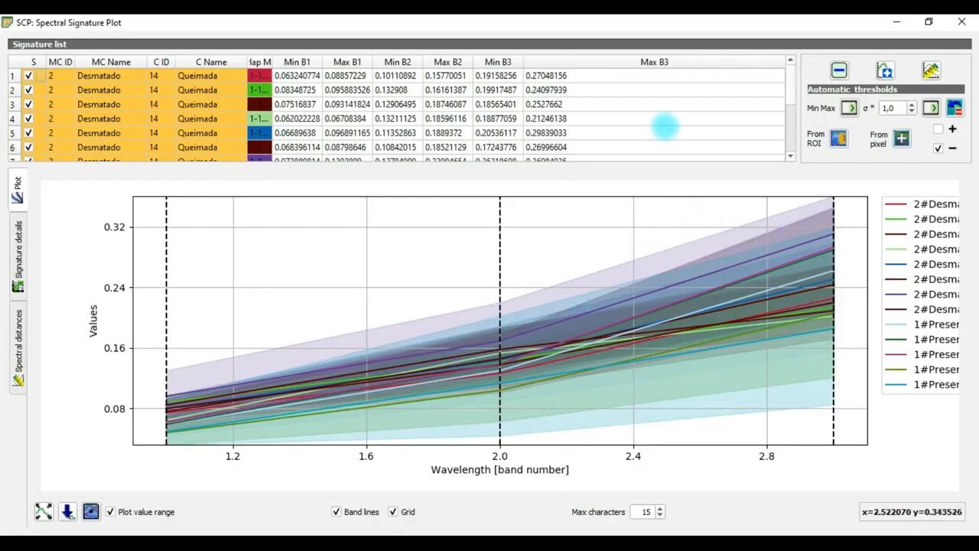
scroll(664, 124, "down", 2)
scroll(664, 124, "up", 2)
scroll(664, 124, "down", 2)
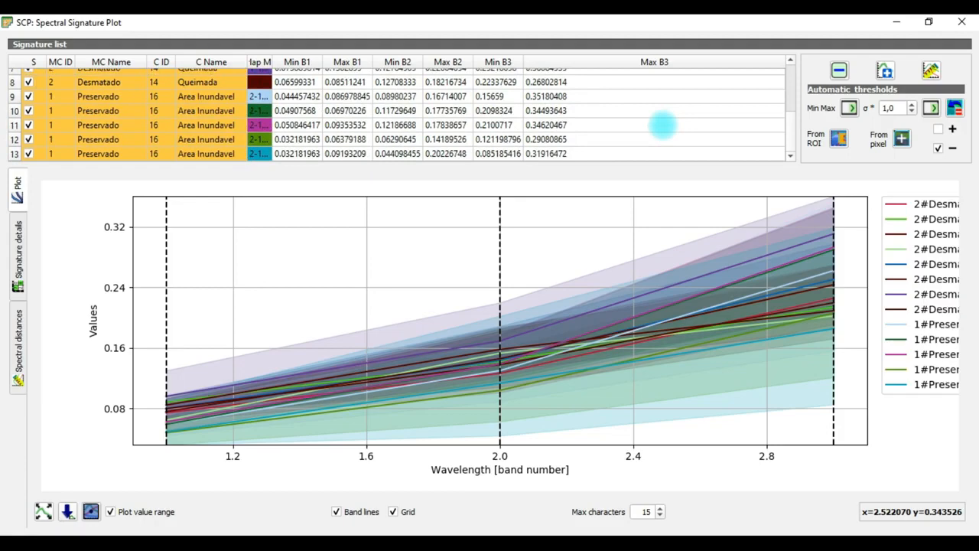
scroll(664, 124, "up", 2)
scroll(664, 124, "down", 2)
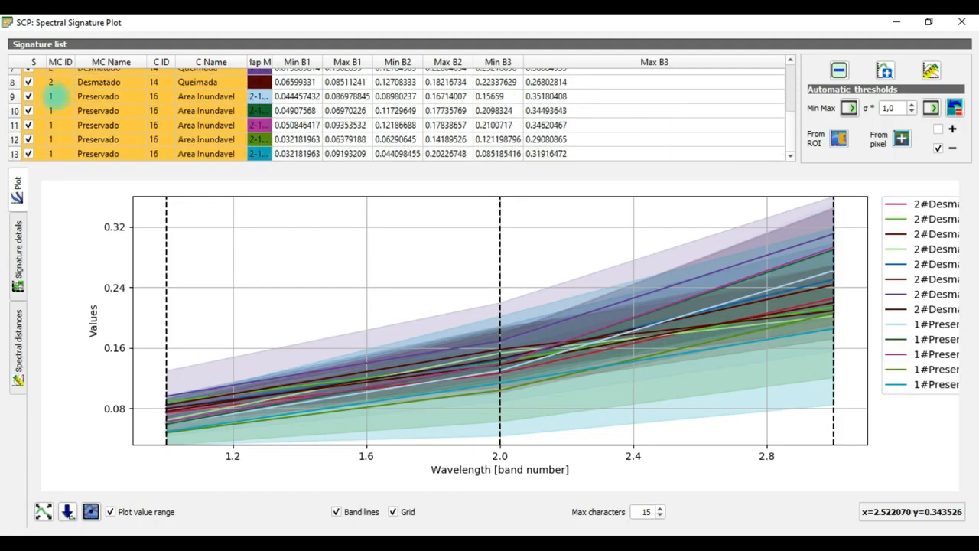
Hide the first seven Queimada signatures from the plot, keeping the one in row 8 and all Area Inundavel signatures
scroll(31, 98, "up", 1)
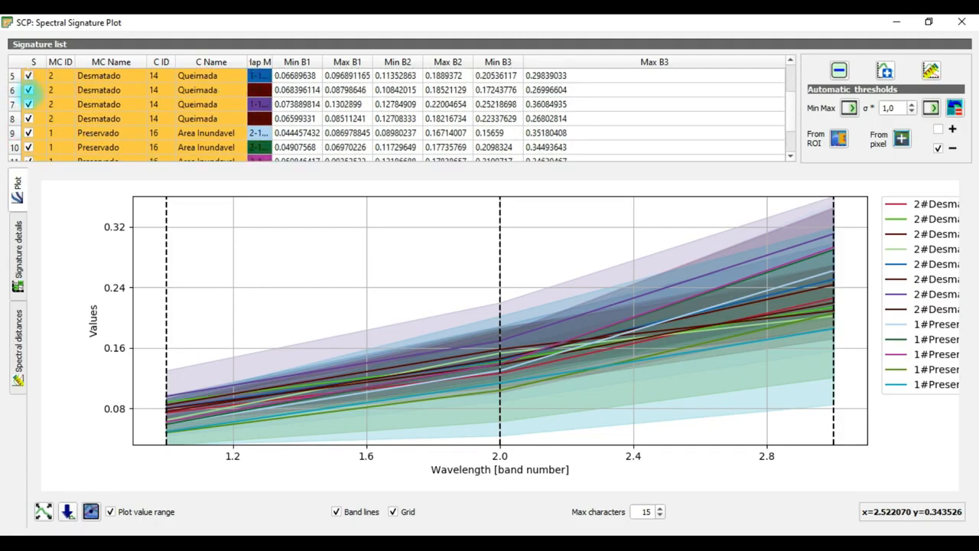
left_click(28, 104)
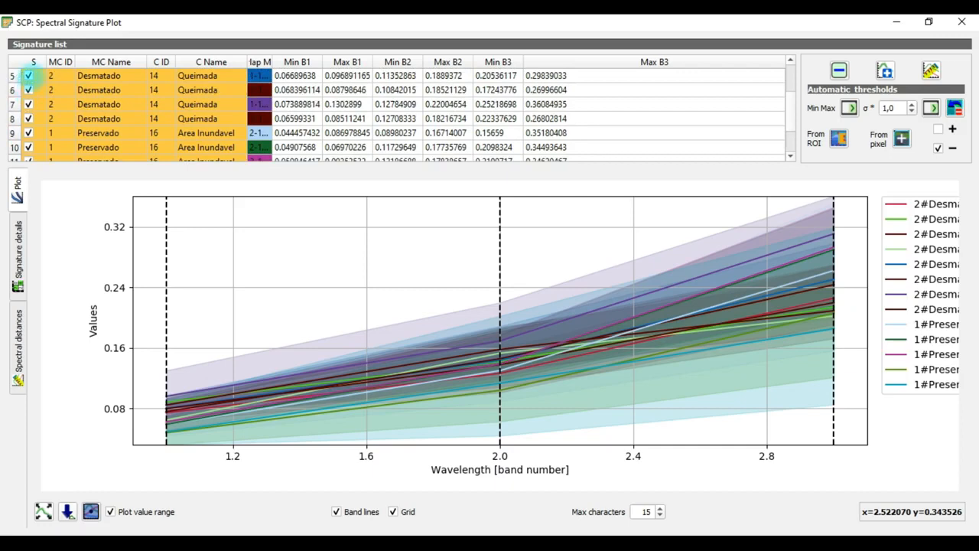
left_click(28, 90)
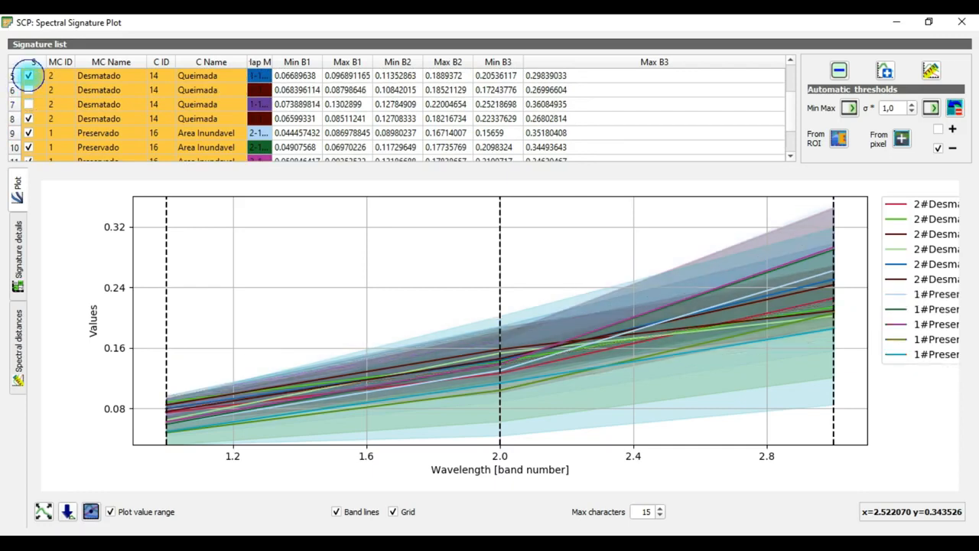
scroll(29, 90, "up", 2)
left_click(28, 89)
left_click(28, 75)
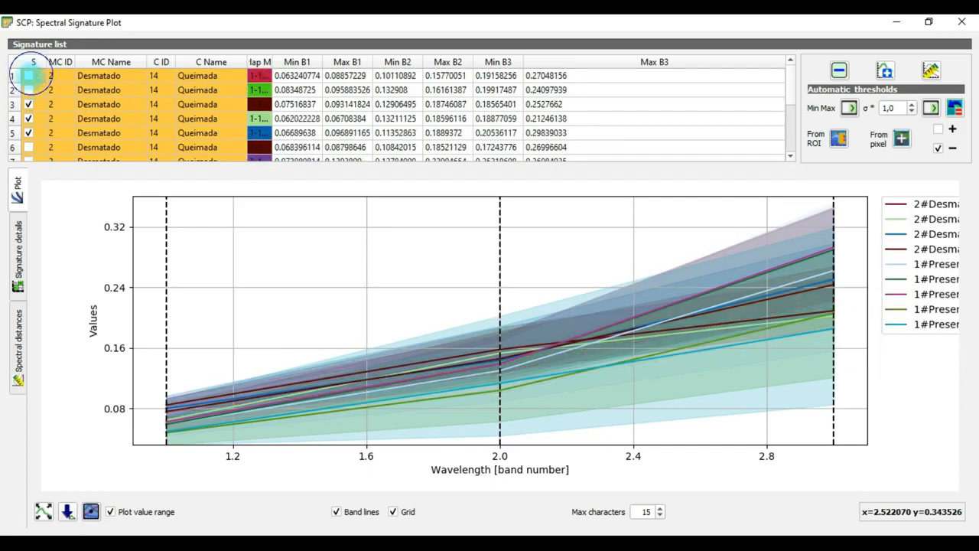
left_click(28, 76)
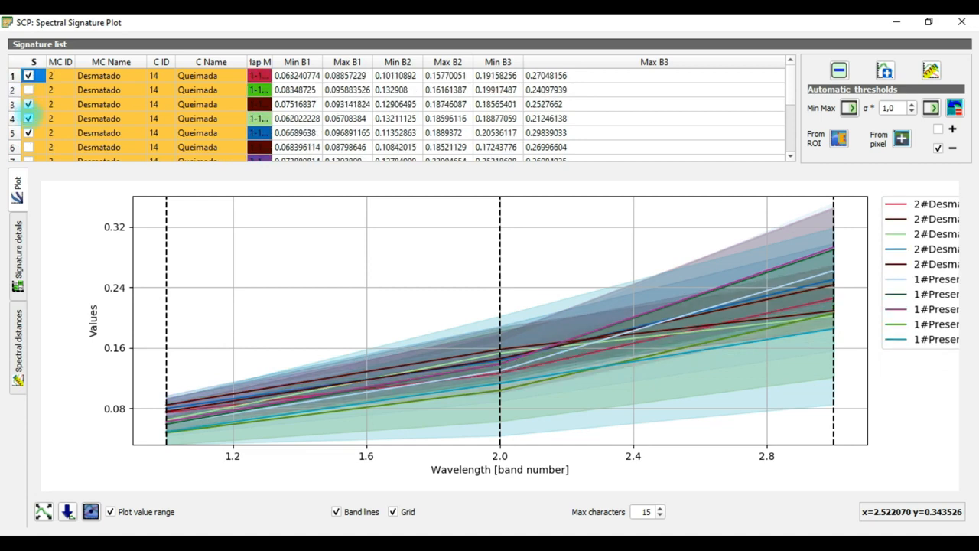
left_click(28, 104)
left_click(28, 76)
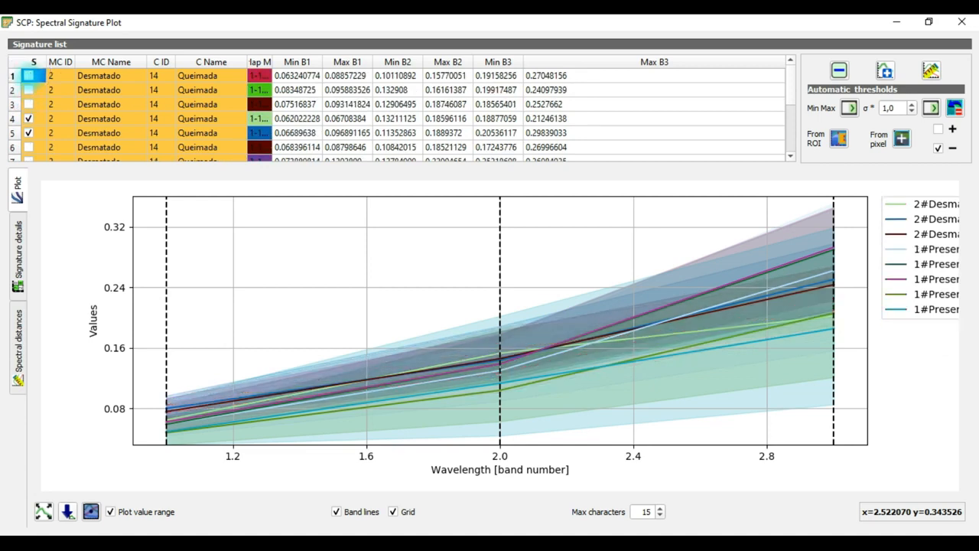
left_click(28, 133)
left_click(28, 118)
Examine how the row 8 Queimada curve and value range overlap the Area Inundavel curves across the three bands
scroll(128, 113, "down", 2)
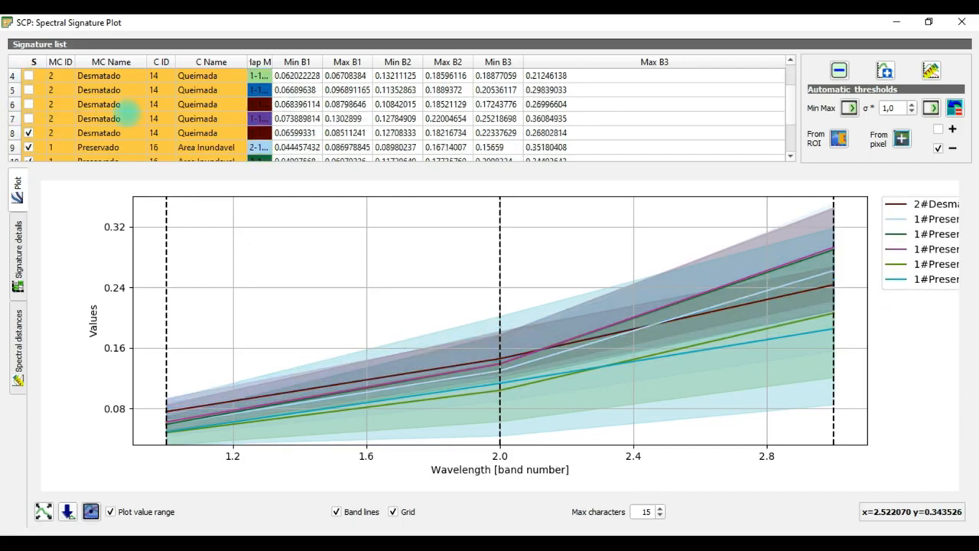
scroll(129, 113, "up", 1)
scroll(129, 114, "down", 3)
scroll(483, 380, "down", 2)
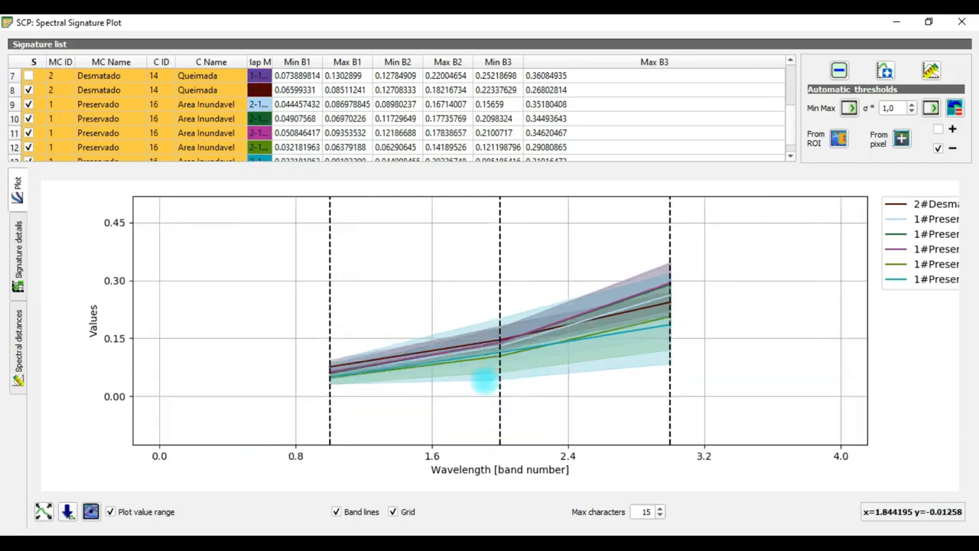
scroll(468, 374, "up", 3)
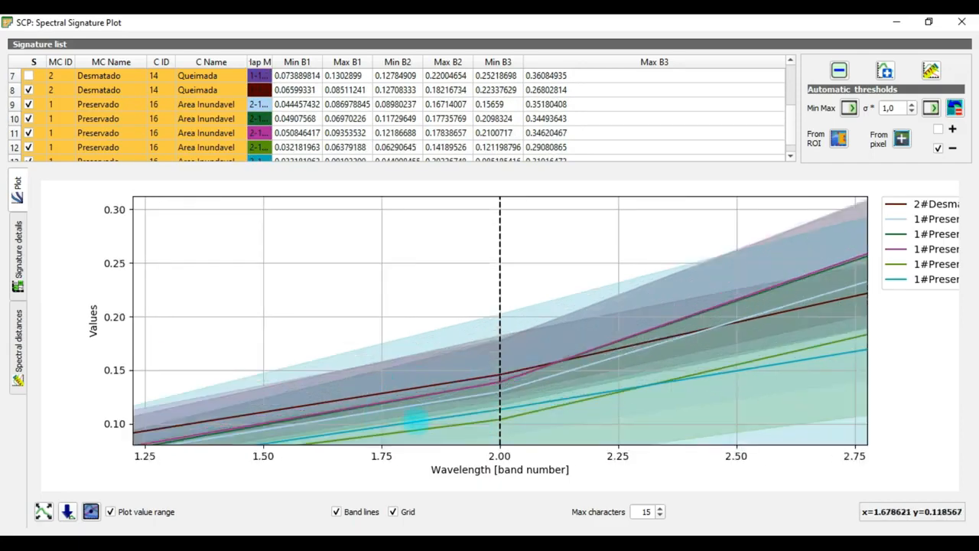
scroll(463, 374, "down", 1)
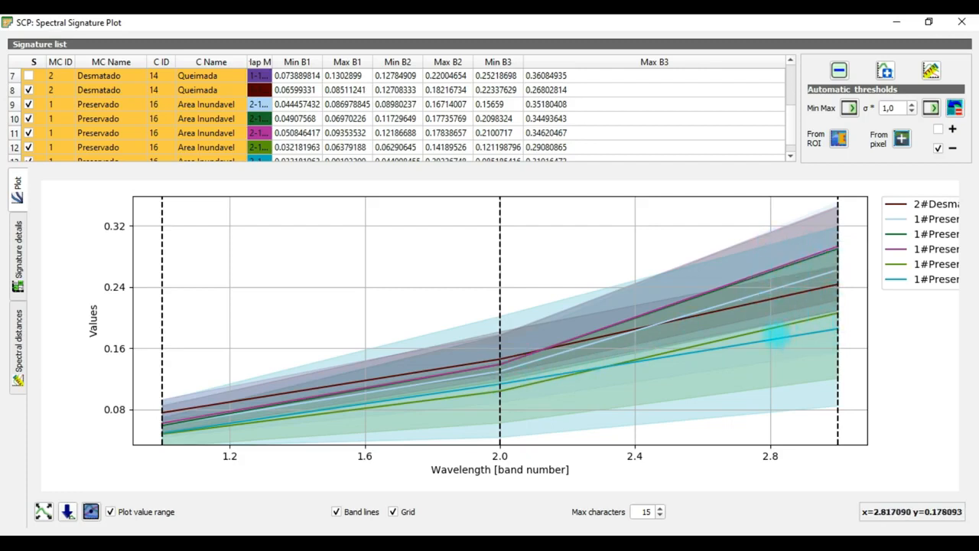
scroll(287, 97, "down", 1)
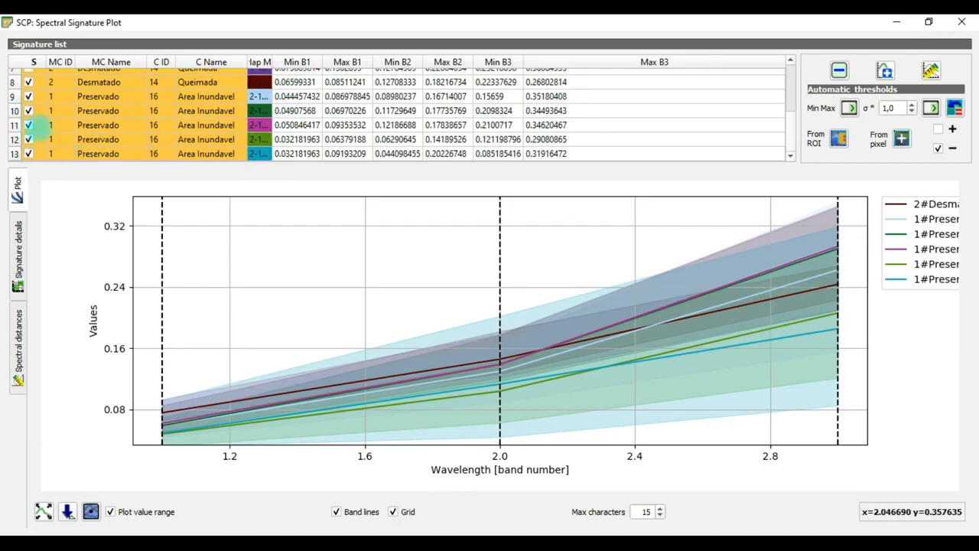
Toggle the Area Inundavel signatures in rows 12 and 13 to compare the plot with and without them, leaving both hidden
left_click(28, 139)
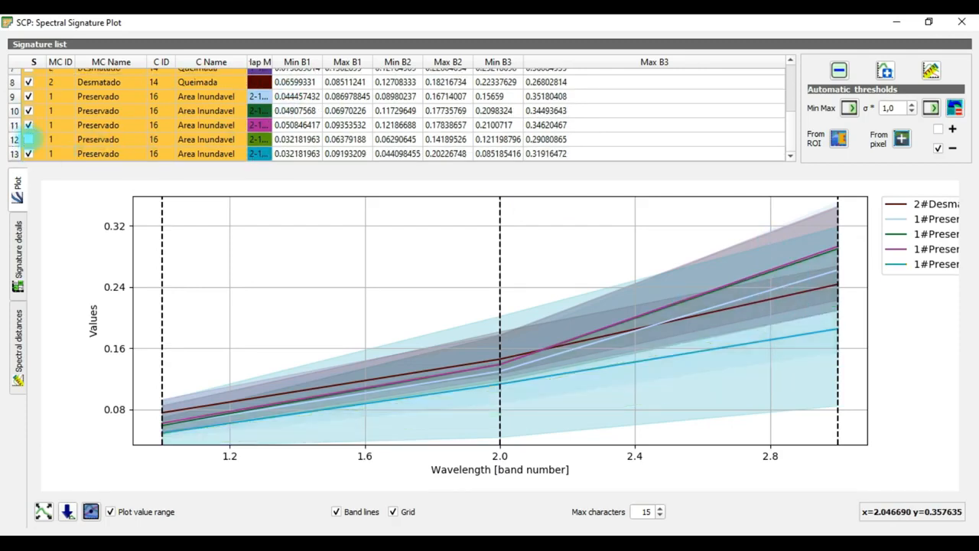
left_click(28, 154)
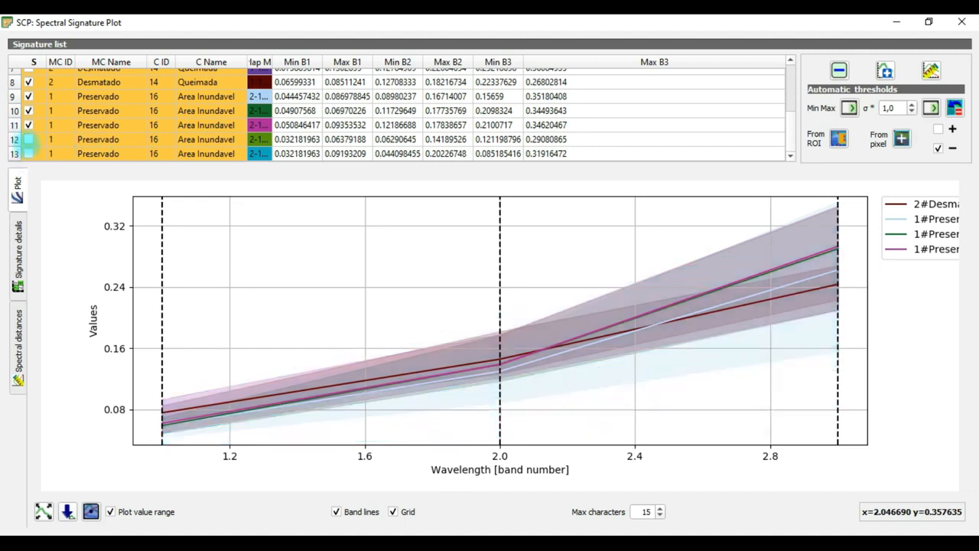
left_click(28, 139)
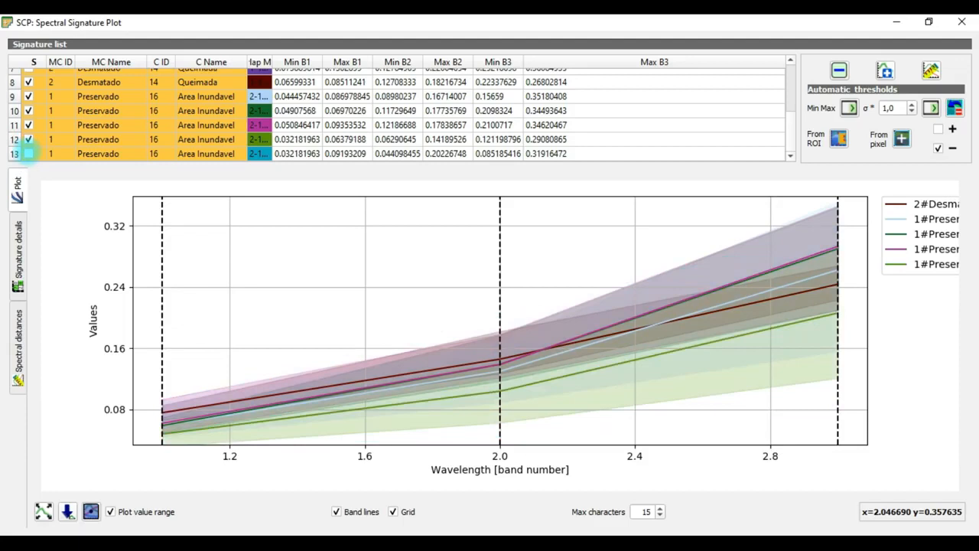
left_click(28, 154)
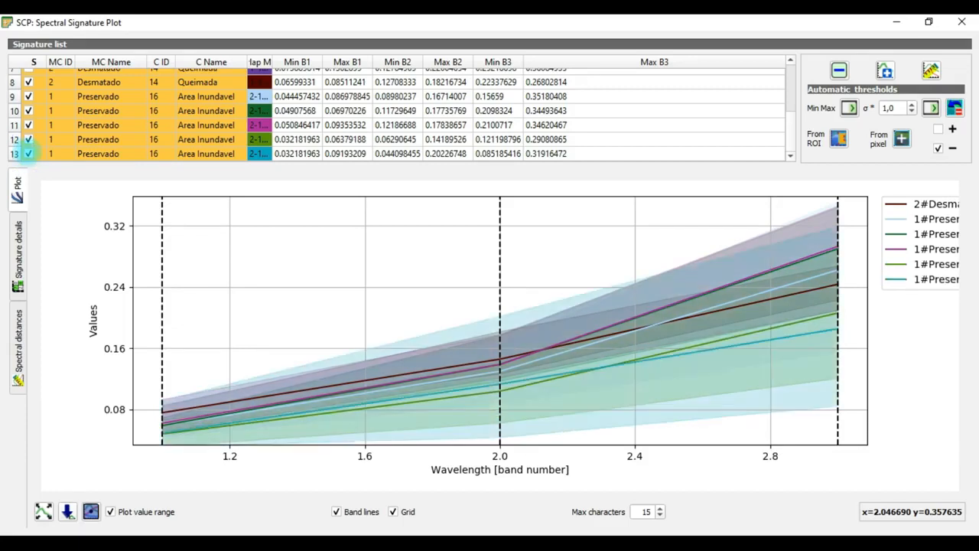
left_click(28, 139)
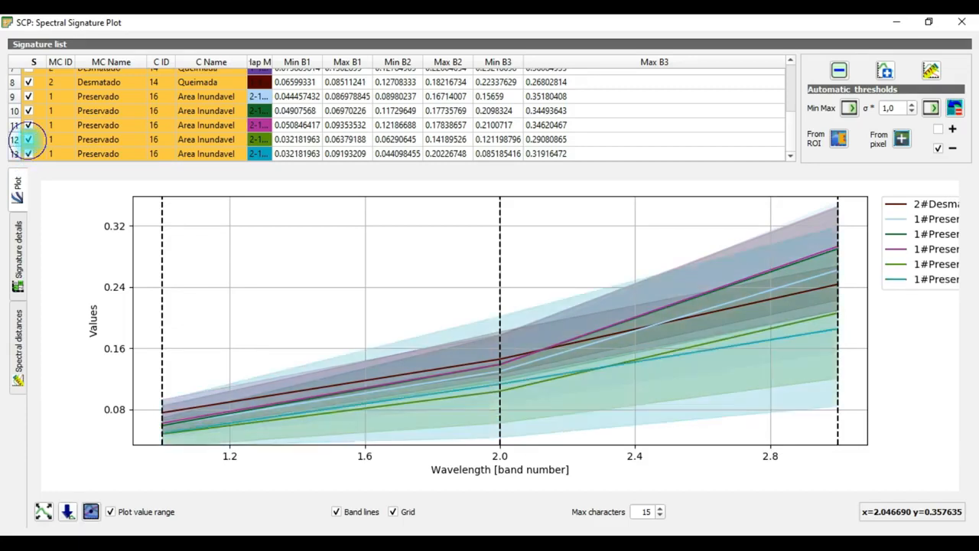
left_click(28, 154)
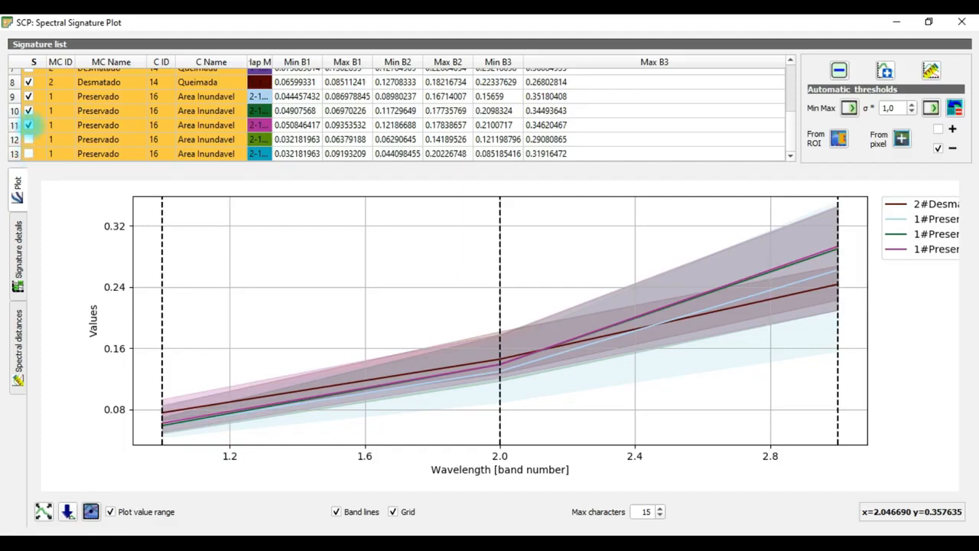
Hide the Area Inundavel signatures in rows 11, 10 and 9 and the Queimada signature in row 8, emptying the plot
left_click(27, 125)
left_click(27, 111)
left_click(28, 96)
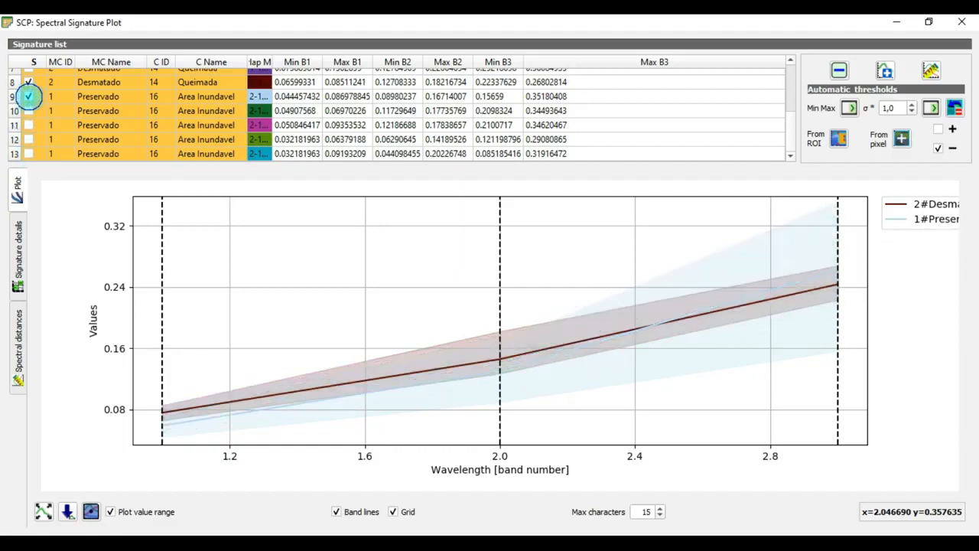
left_click(28, 82)
Show the eight Queimada signatures in the plot one by one, from row 8 up to row 1
scroll(28, 80, "up", 2)
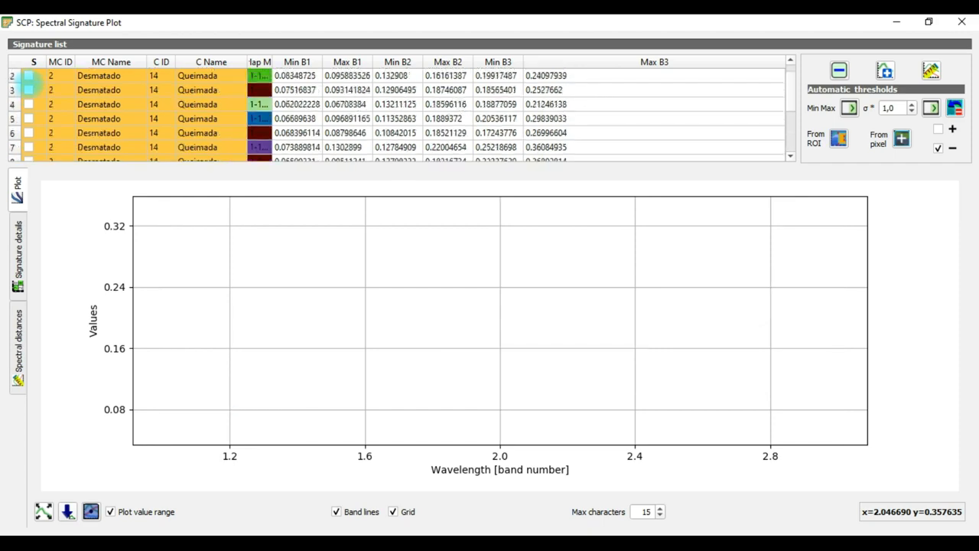
scroll(27, 84, "down", 2)
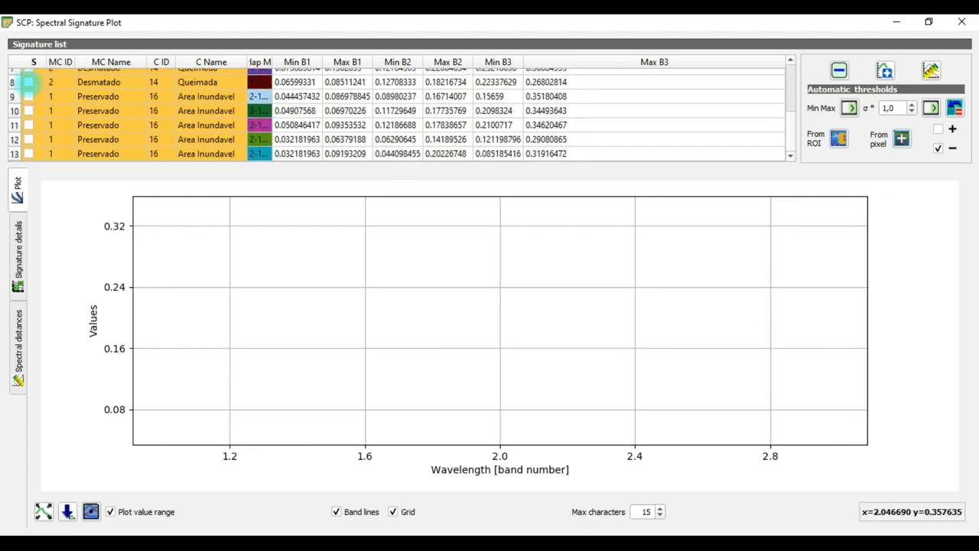
scroll(28, 96, "up", 2)
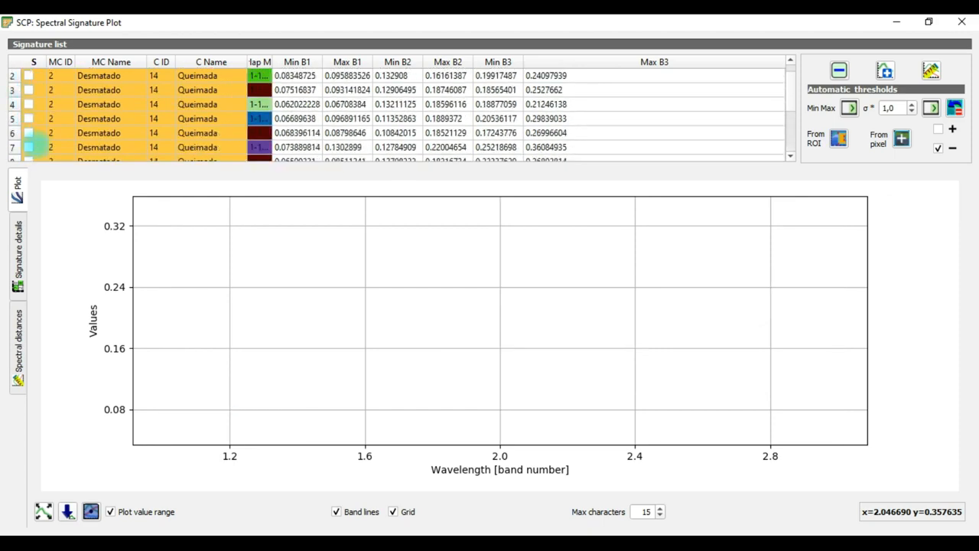
scroll(31, 119, "down", 1)
left_click(30, 119)
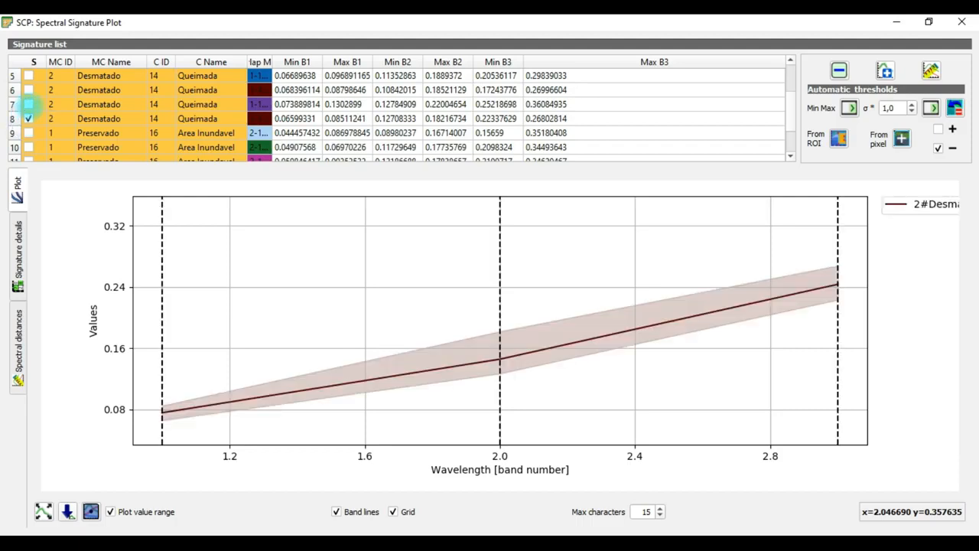
left_click(28, 104)
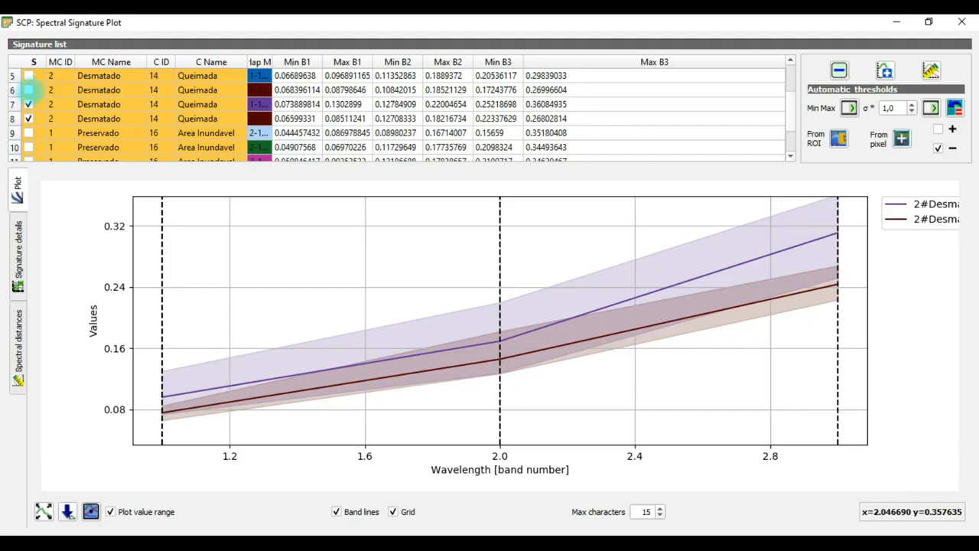
left_click(28, 89)
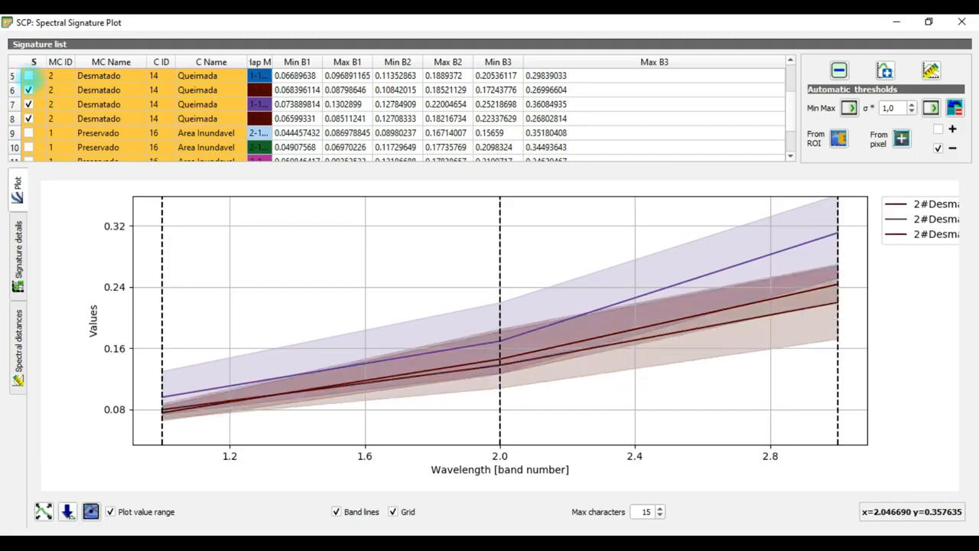
left_click(28, 76)
scroll(28, 84, "up", 2)
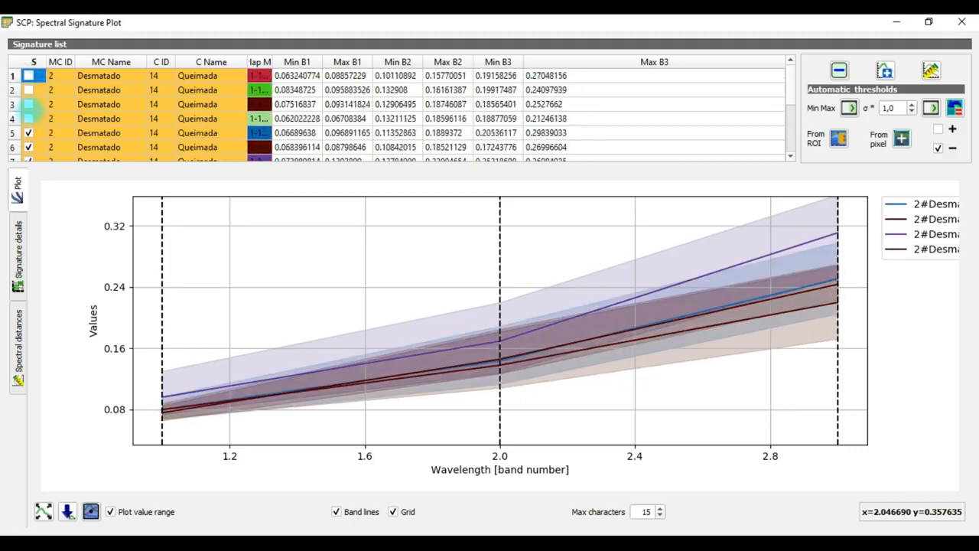
left_click(29, 118)
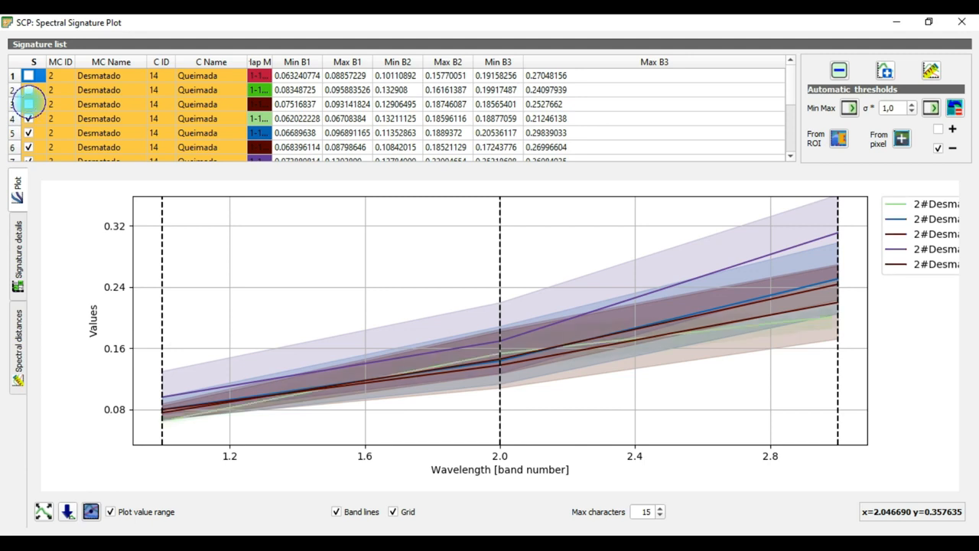
left_click(28, 104)
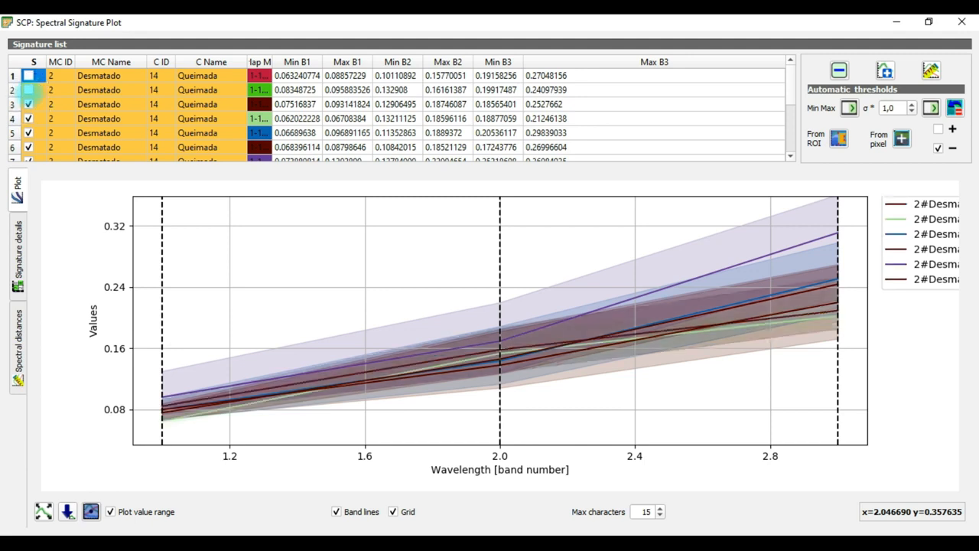
left_click(28, 90)
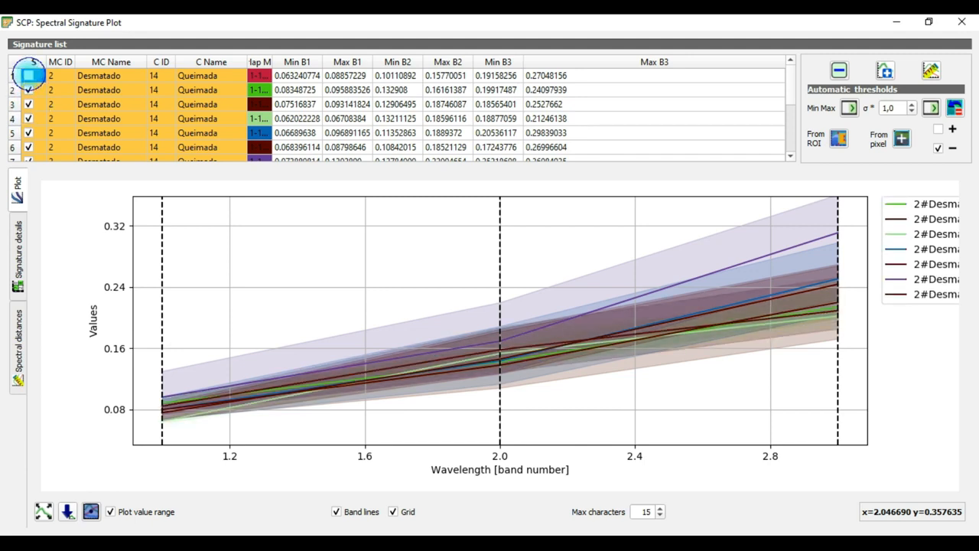
Compare the plotted Queimada curves with their signature list entries to identify the one lying above the others
scroll(157, 189, "down", 3)
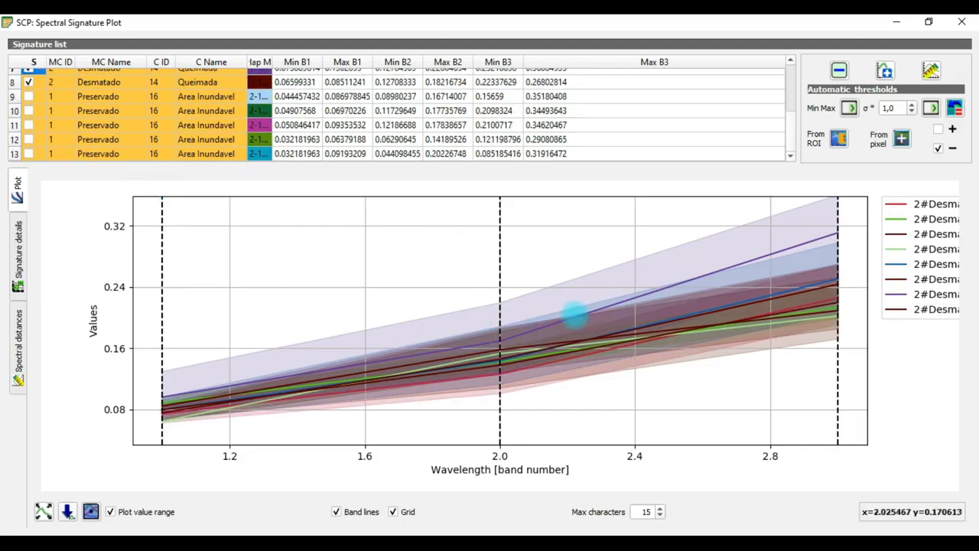
scroll(222, 107, "up", 3)
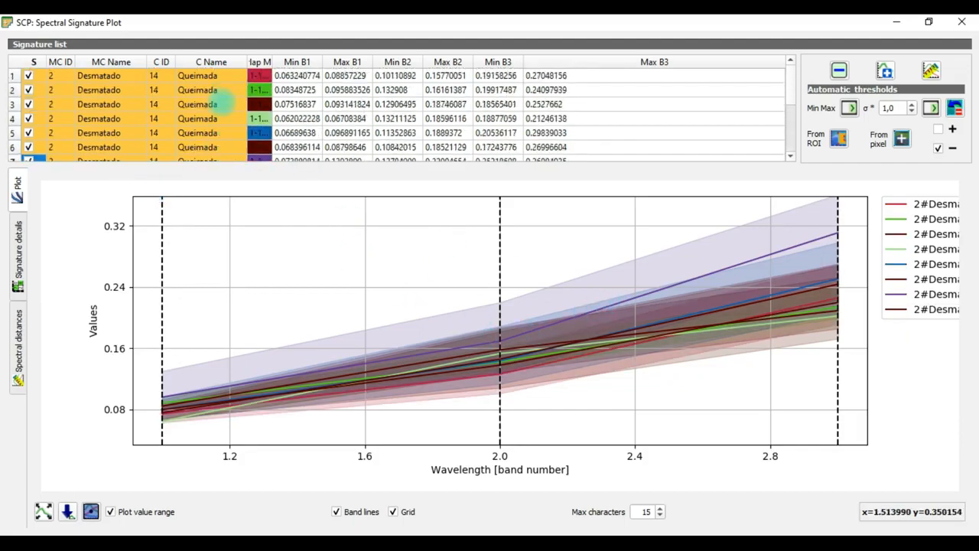
scroll(143, 136, "down", 2)
scroll(143, 135, "up", 2)
scroll(216, 147, "down", 1)
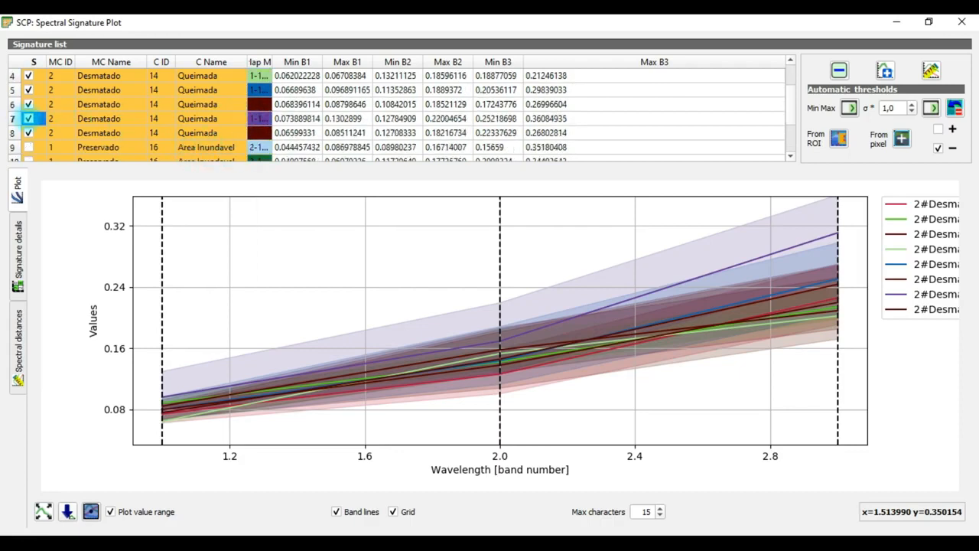
Toggle the Queimada signature in row 7 to compare the plot with and without it, leaving it hidden
left_click(28, 119)
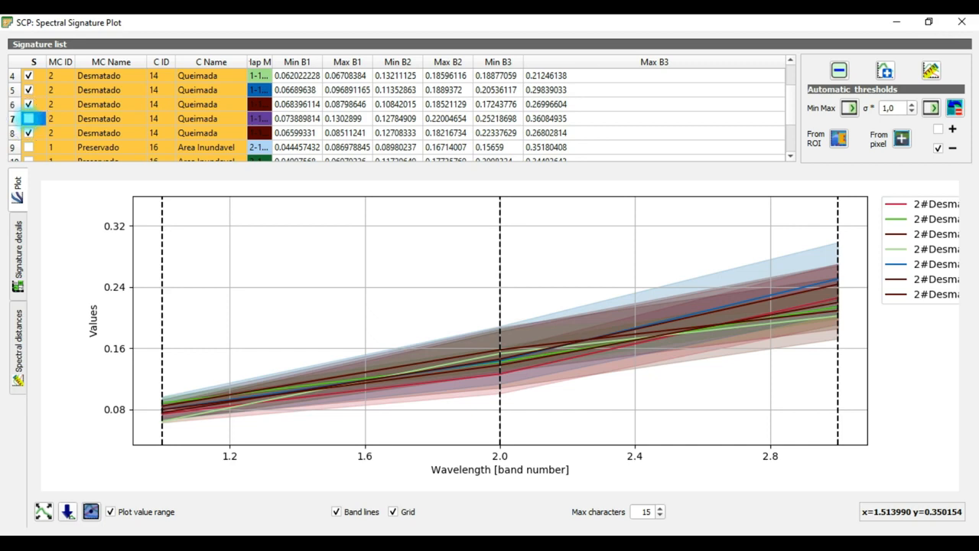
left_click(29, 118)
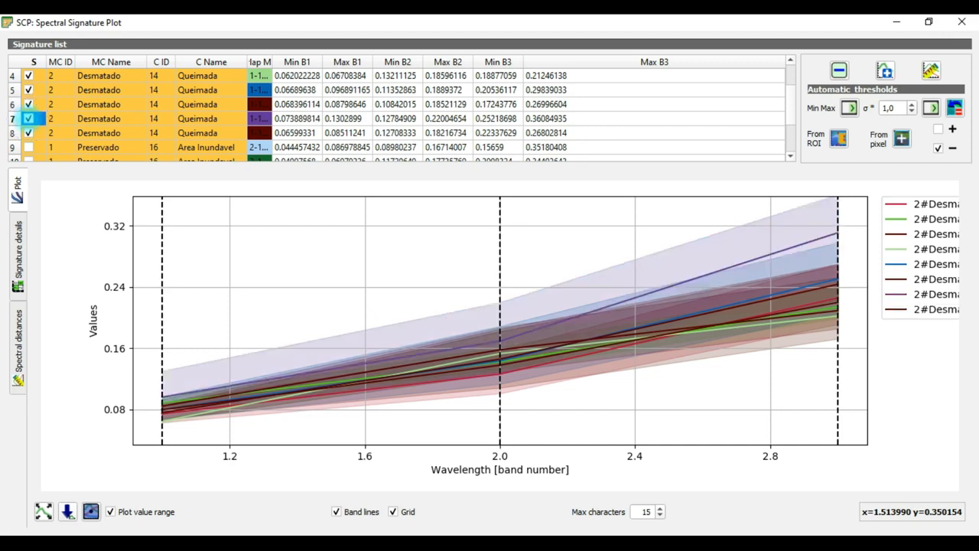
left_click(28, 119)
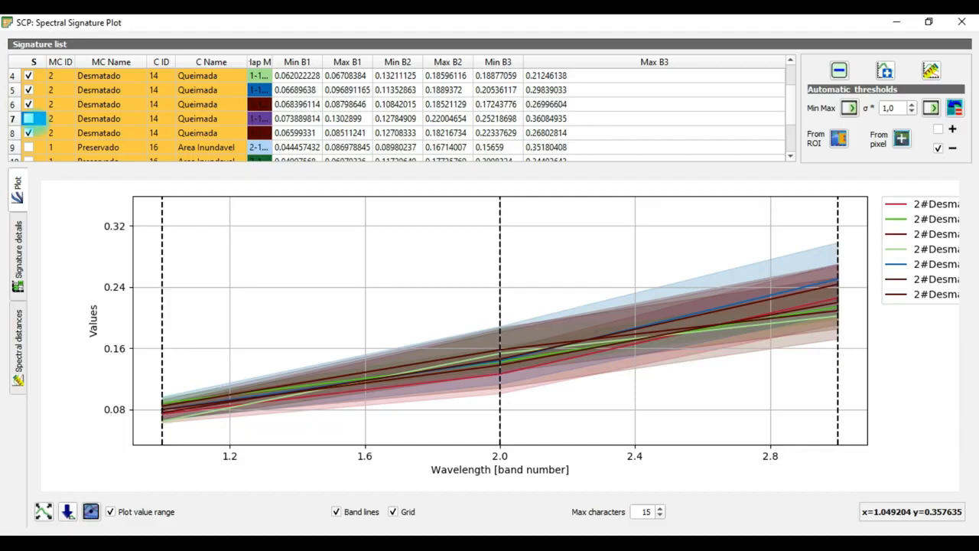
Hide and show again the Queimada signatures in rows 8, 6 and 5, one at a time, to compare their effect on the plot
left_click(28, 132)
left_click(29, 132)
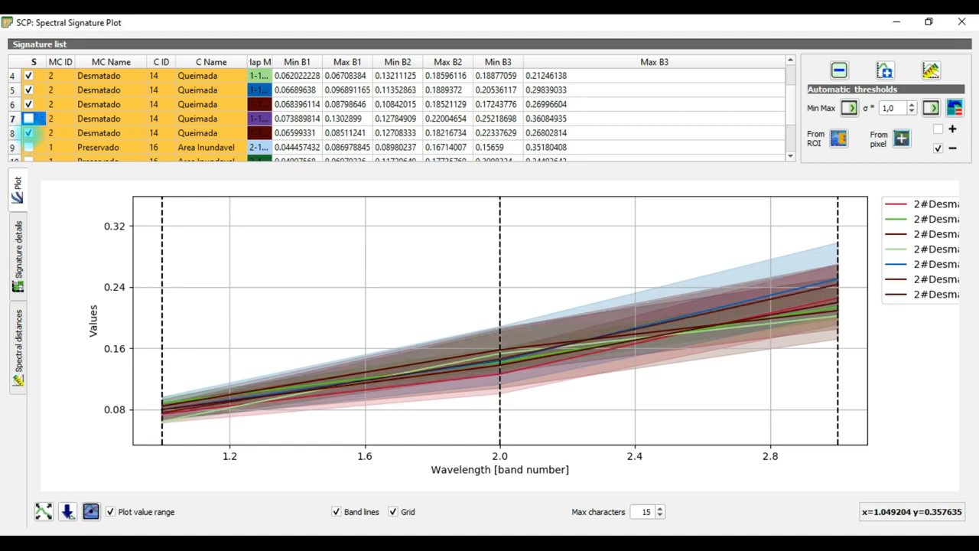
left_click(29, 104)
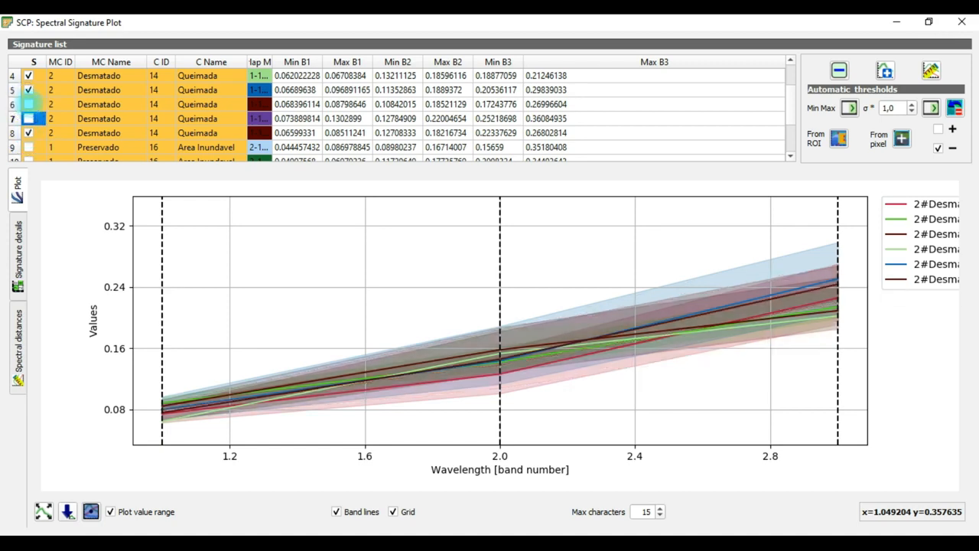
left_click(28, 104)
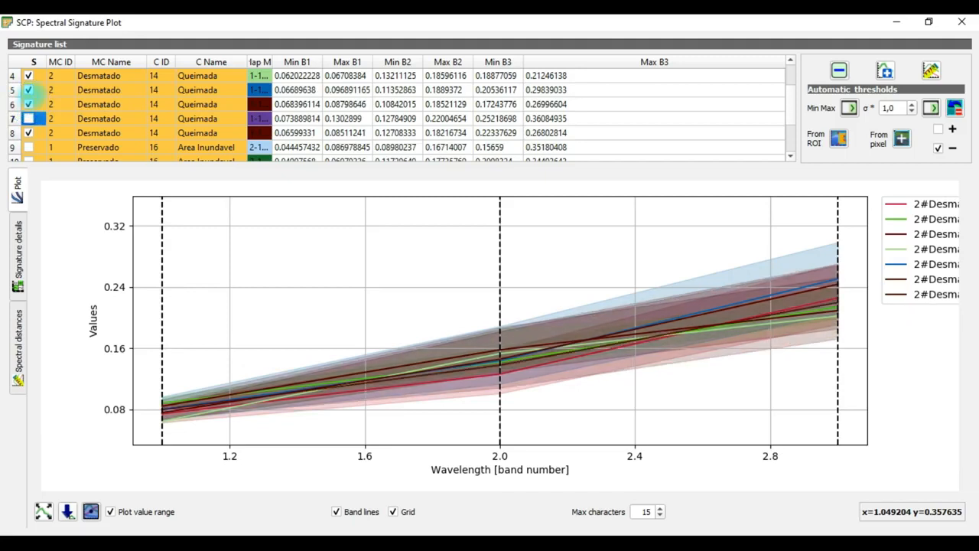
left_click(29, 89)
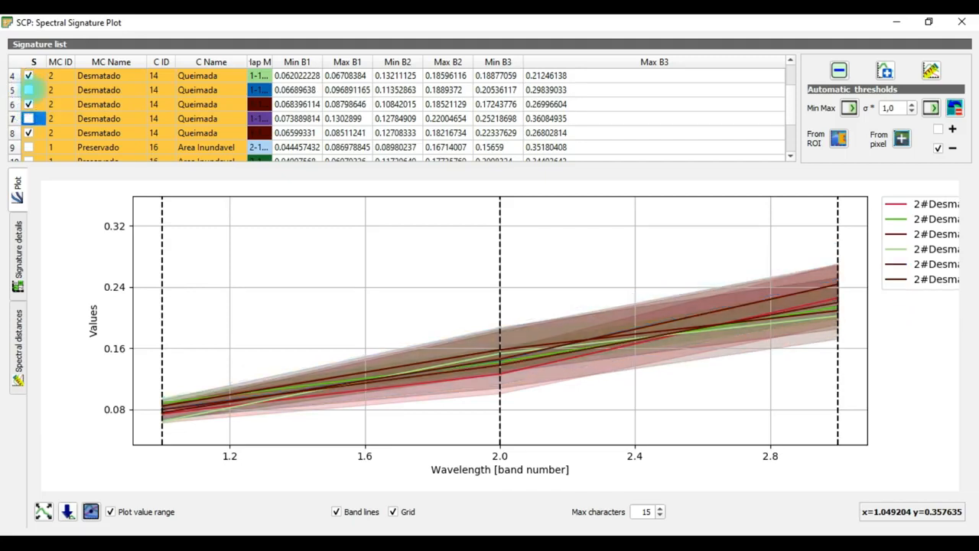
left_click(28, 89)
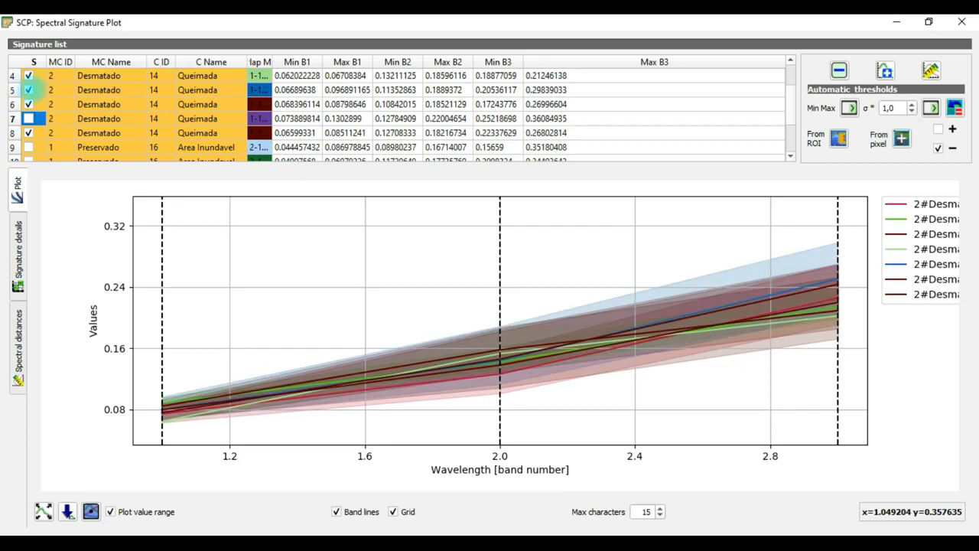
Hide the Queimada signature in row 4, then toggle rows 3 and 2 for comparison, leaving row 3 hidden and row 2 shown
left_click(28, 75)
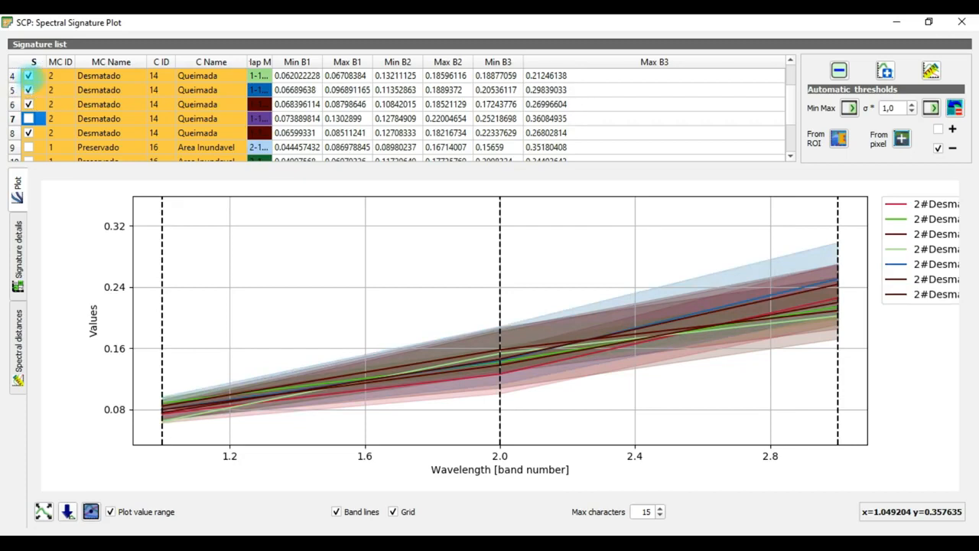
scroll(28, 76, "up", 1)
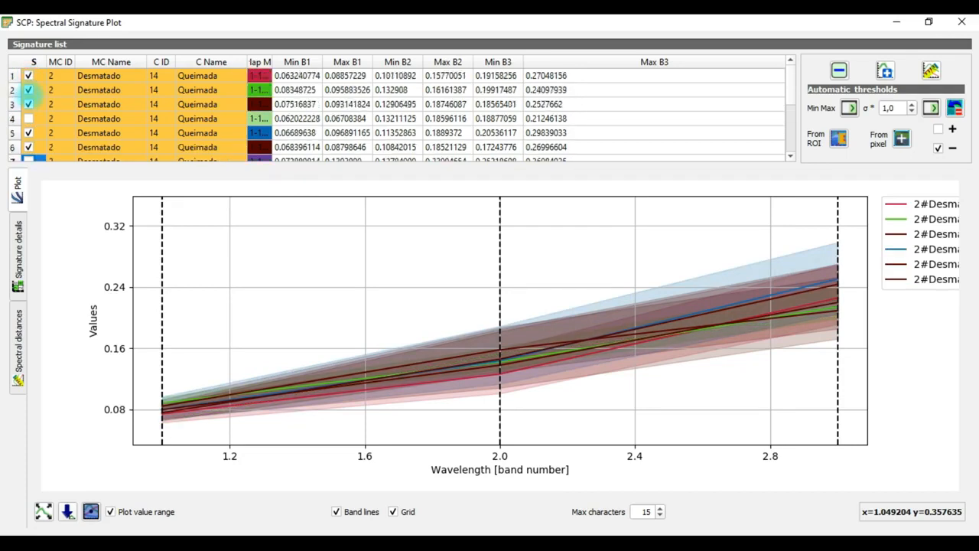
left_click(29, 104)
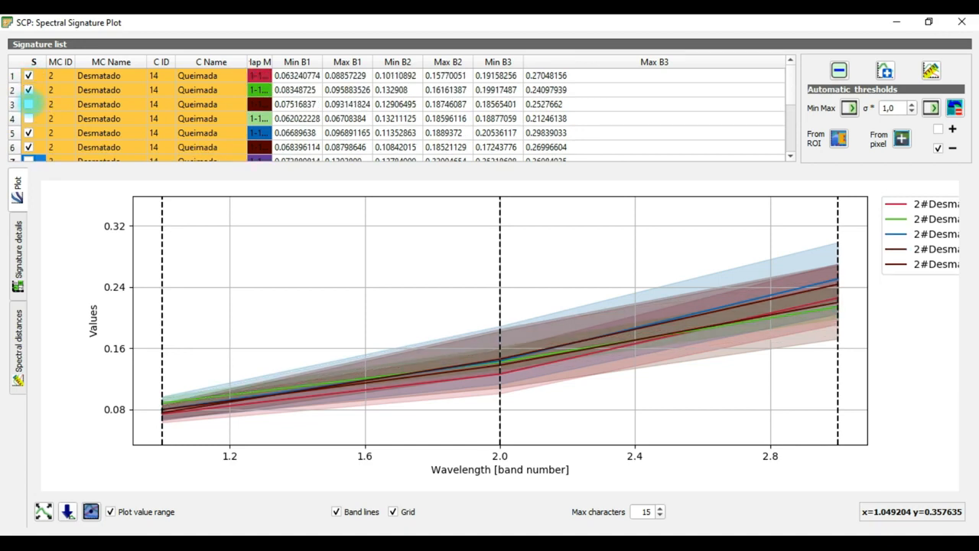
left_click(28, 104)
left_click(28, 104)
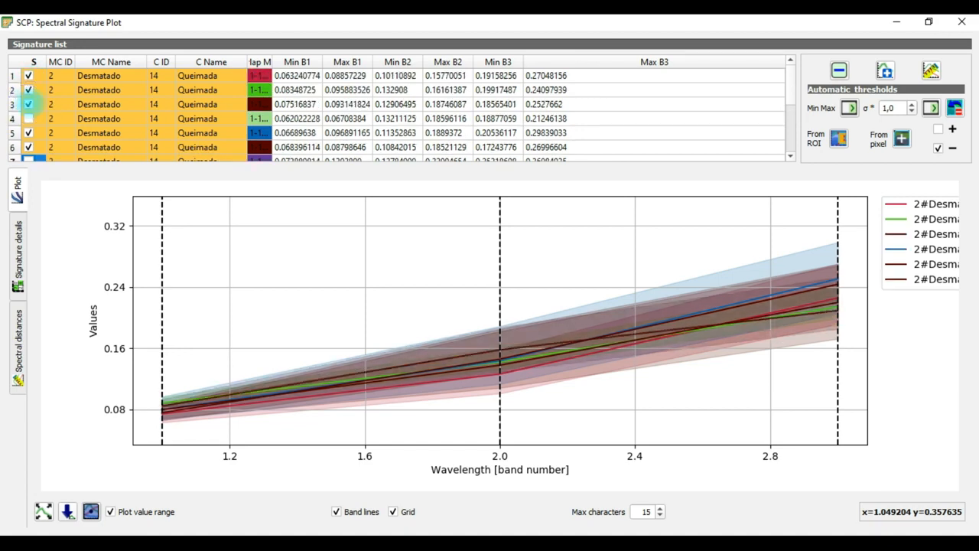
left_click(29, 89)
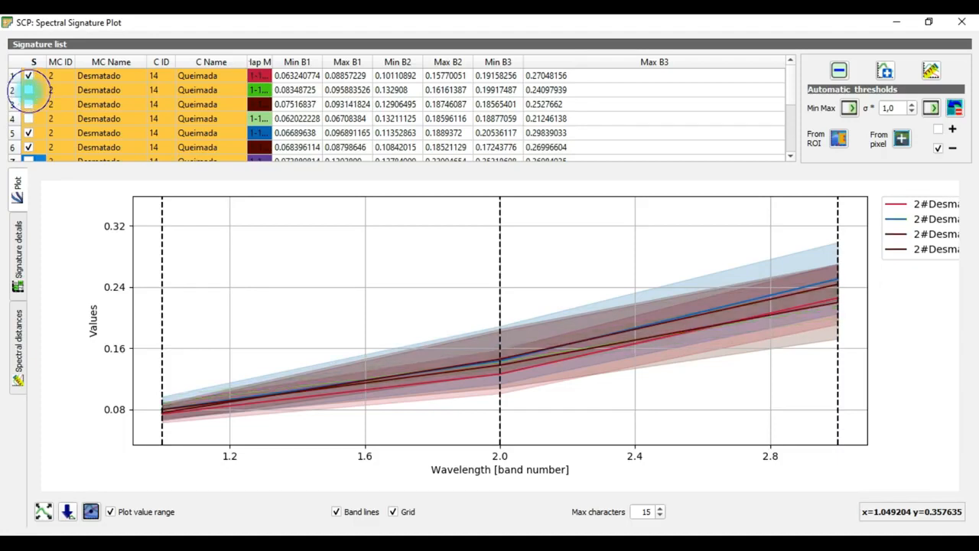
left_click(28, 89)
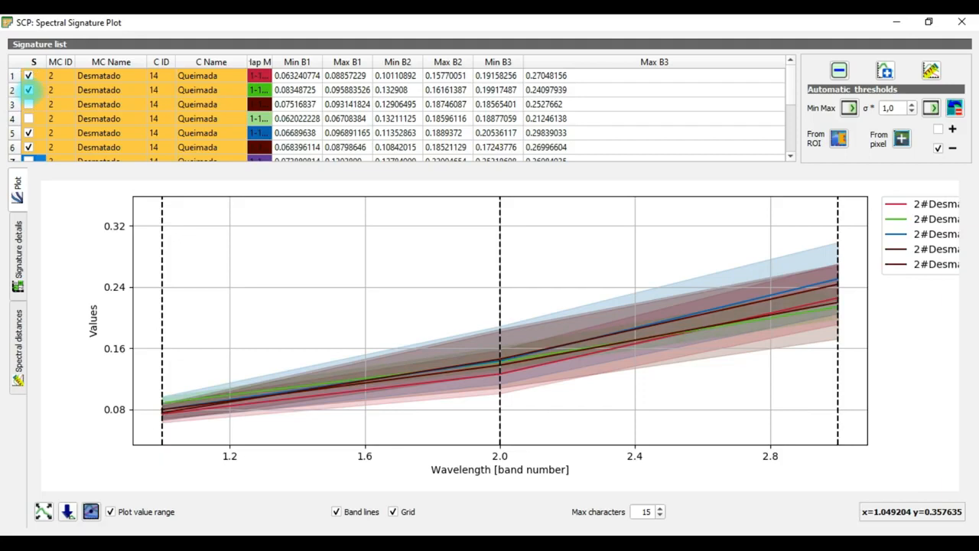
Exclude signature 2 from the plot, keep signature 1, and calculate the spectral distances between the remaining checked Queimada signatures
left_click(28, 89)
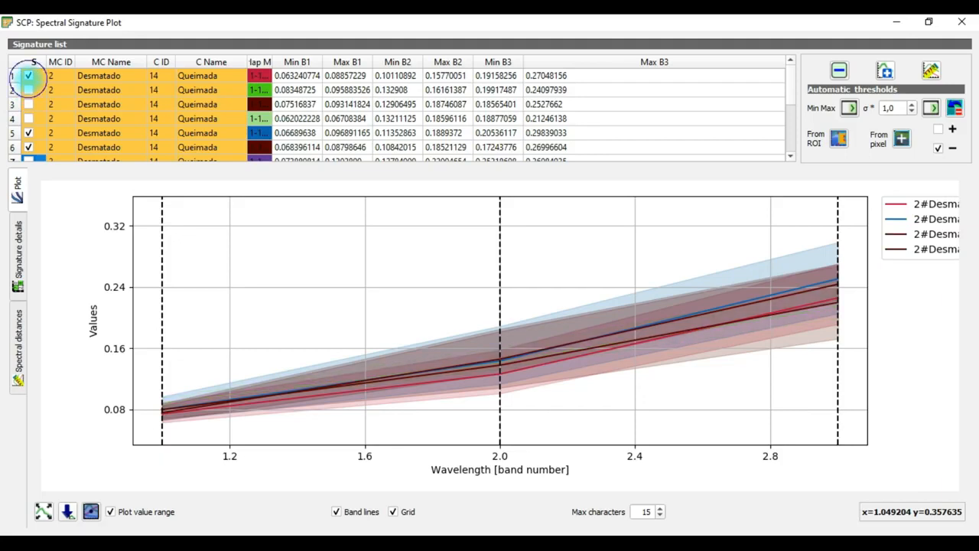
left_click(28, 76)
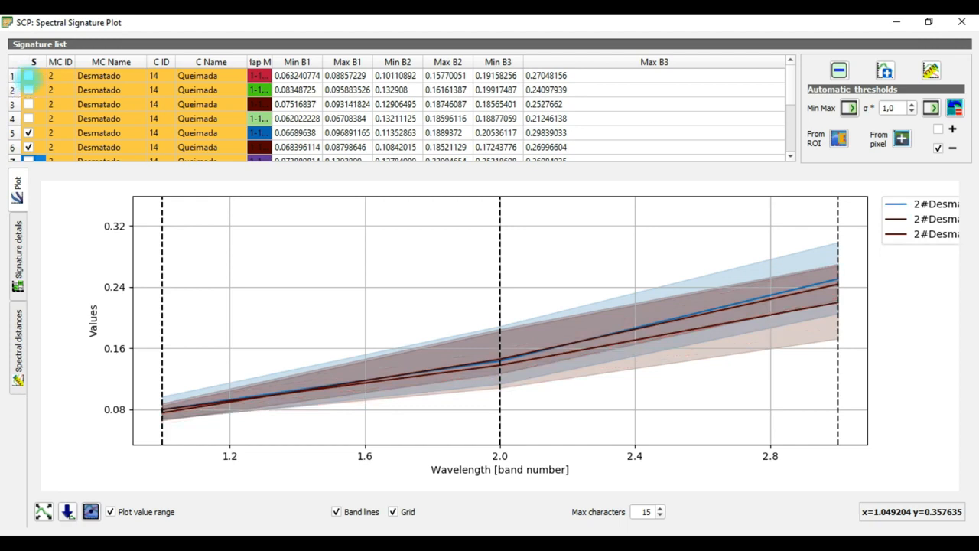
left_click(28, 76)
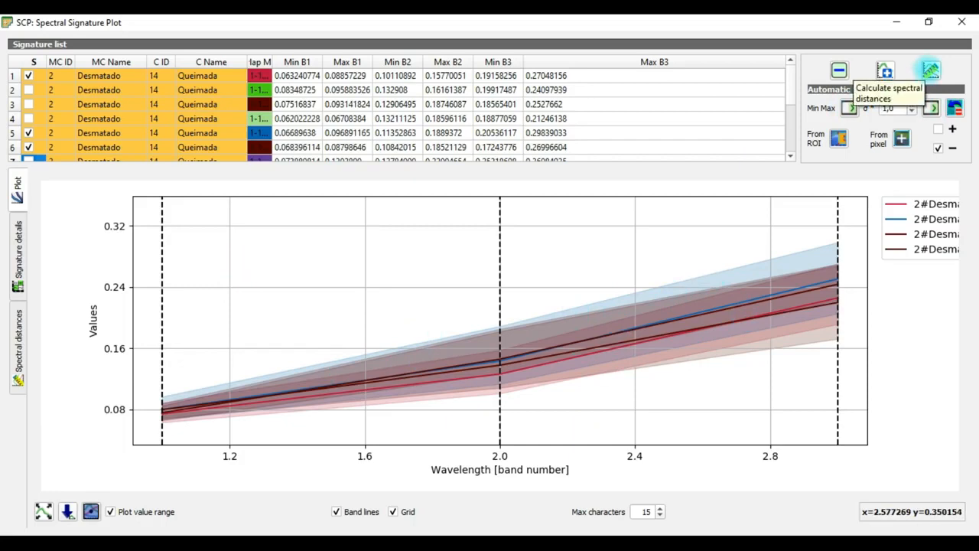
left_click(930, 70)
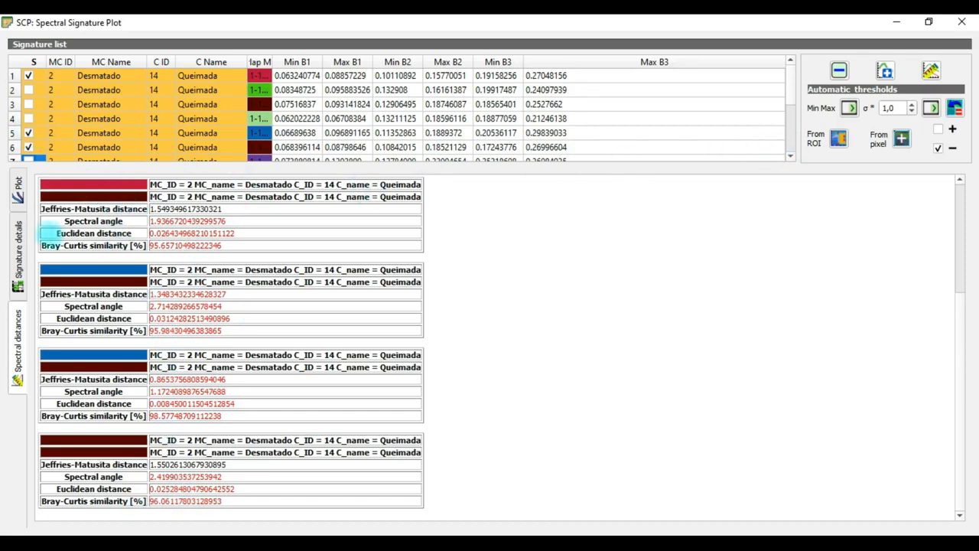
Plot only Queimada signatures 2, 3 and 4, excluding 1, 5, 6 and 8, and calculate the spectral distances between them
left_click(17, 193)
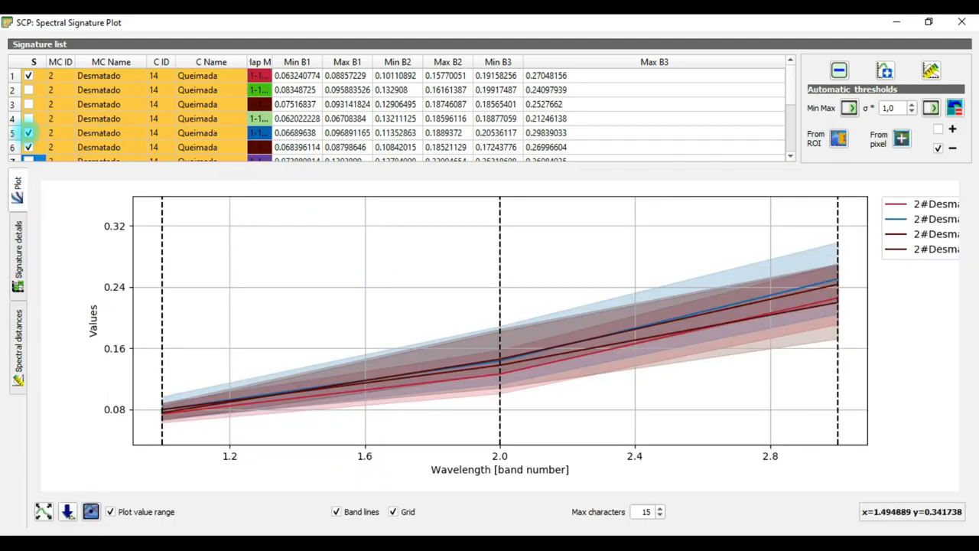
left_click(28, 90)
left_click(27, 119)
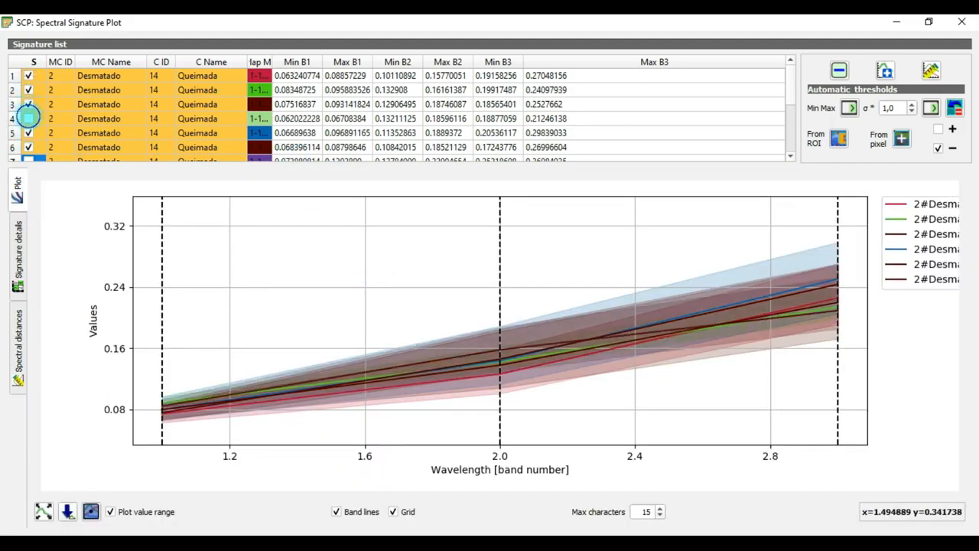
left_click(27, 104)
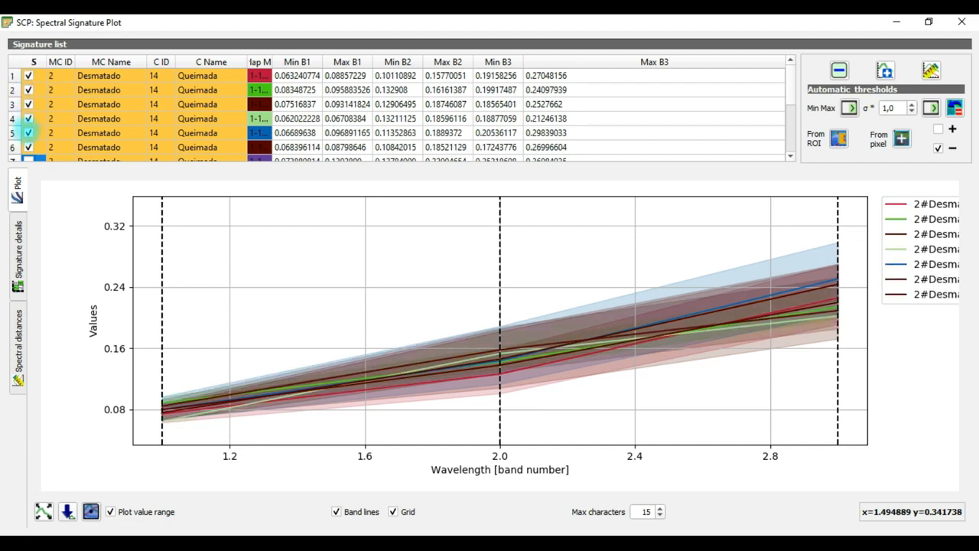
left_click(27, 131)
left_click(28, 147)
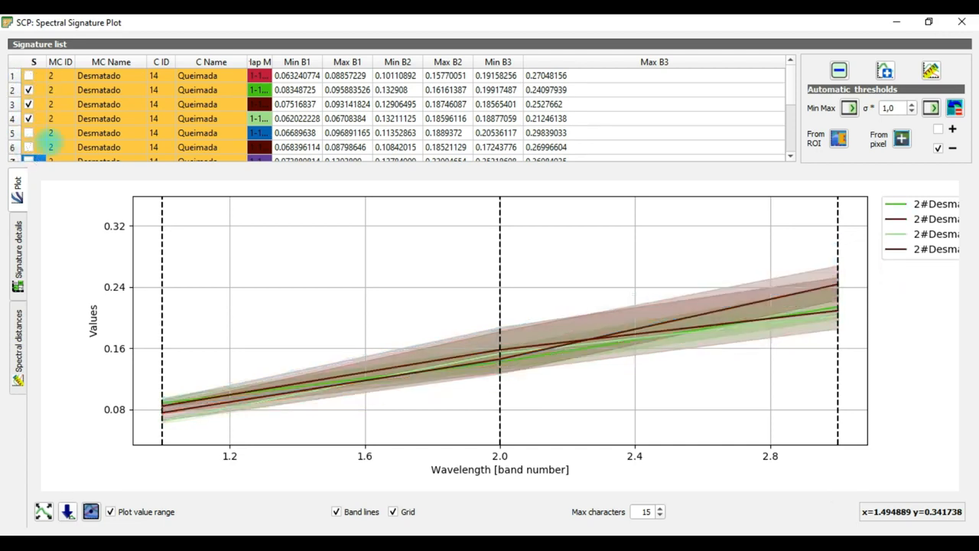
scroll(52, 143, "down", 1)
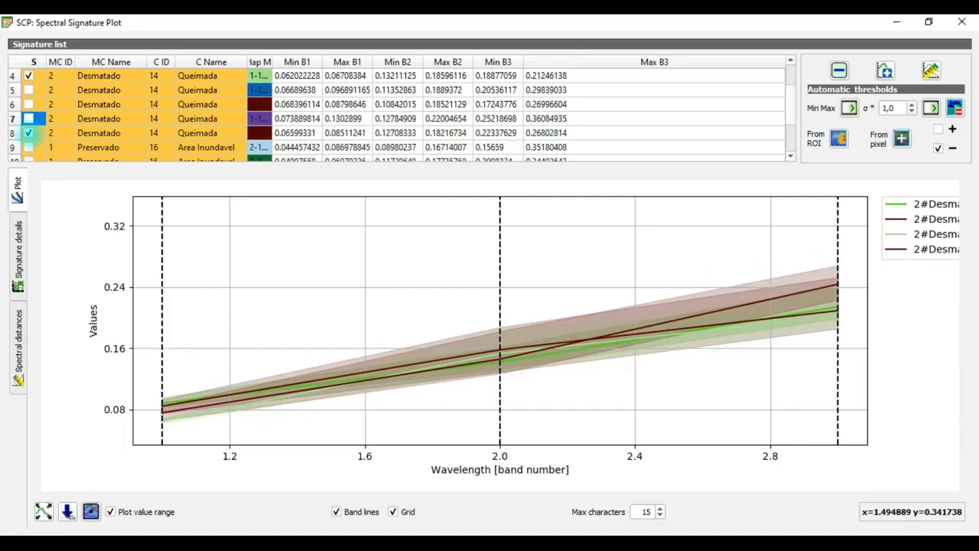
left_click(29, 132)
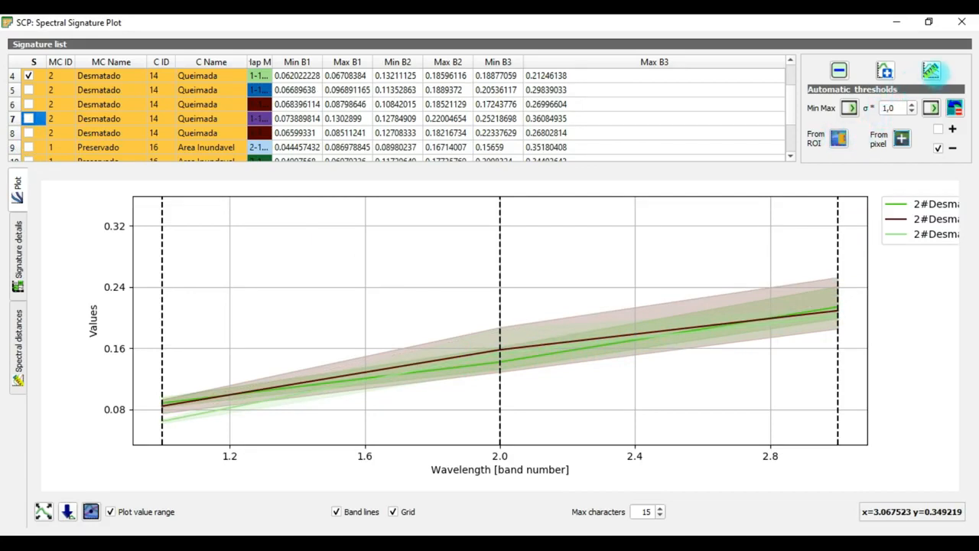
left_click(931, 70)
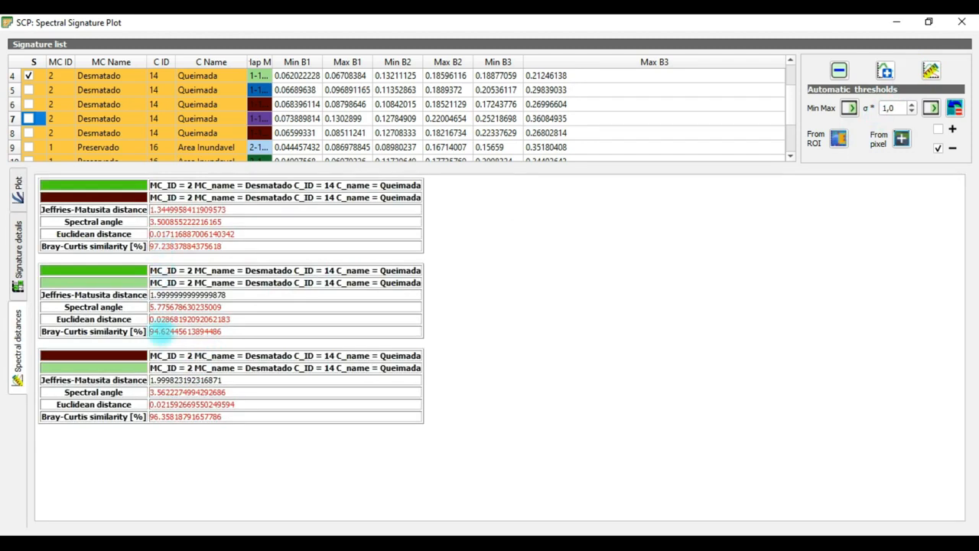
Include all eight Queimada signatures again, leaving out Area Inundavel, and recalculate their spectral distances
left_click(29, 89)
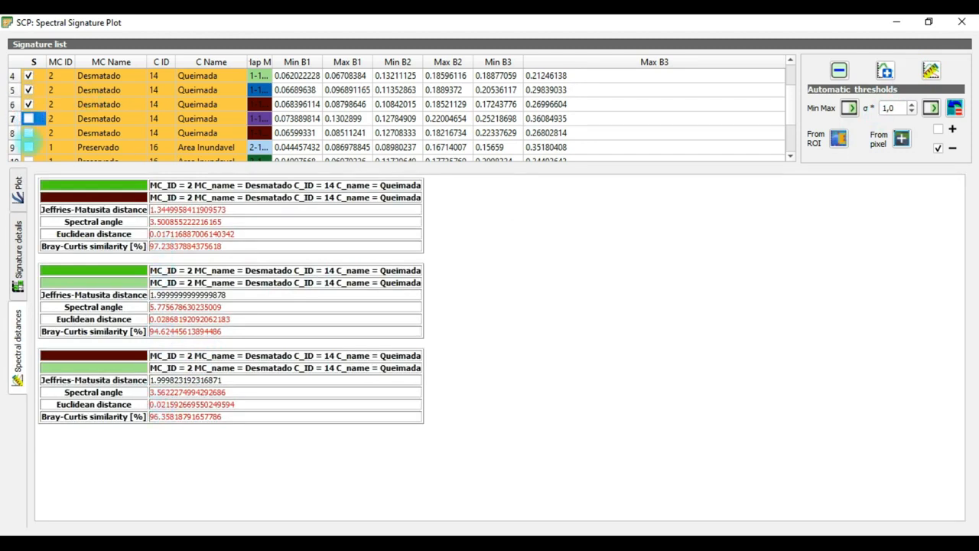
left_click(28, 132)
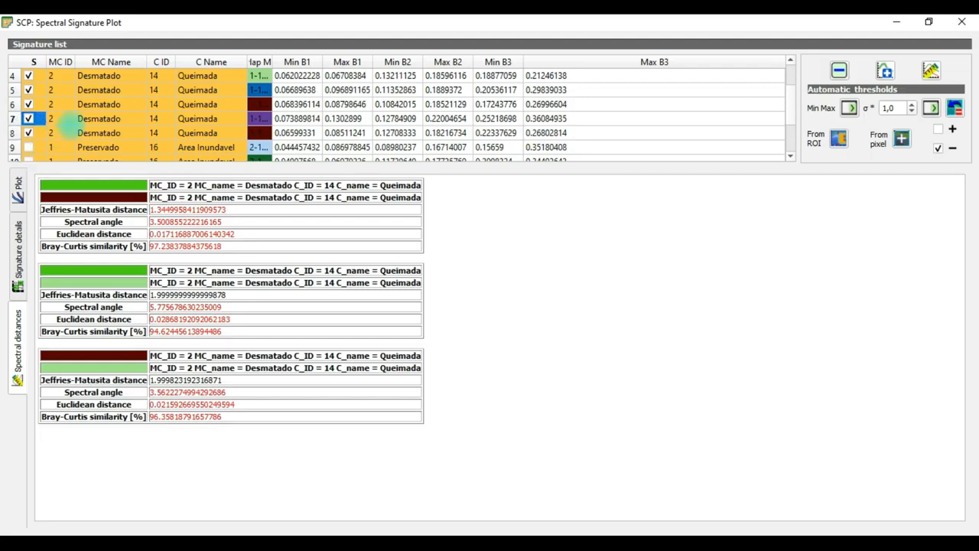
left_click(29, 147)
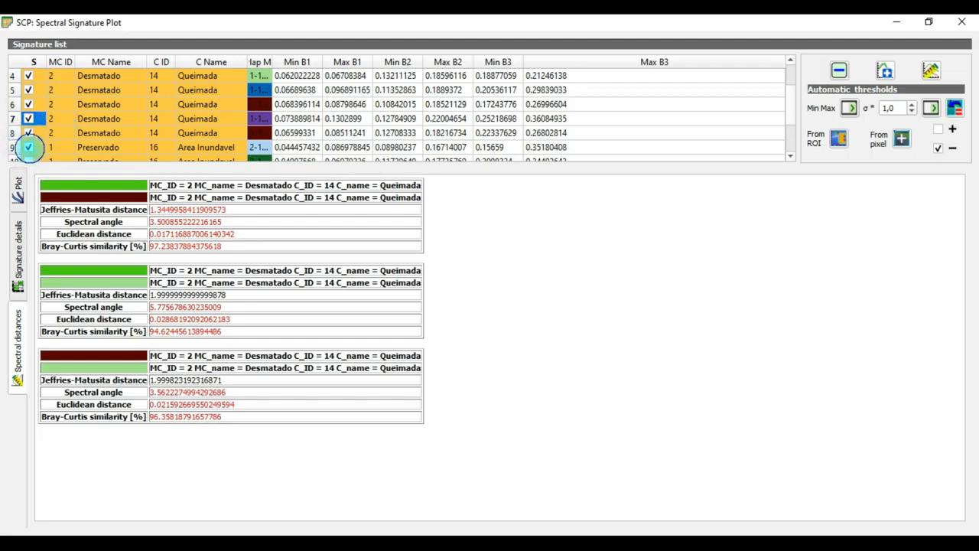
scroll(29, 147, "up", 1)
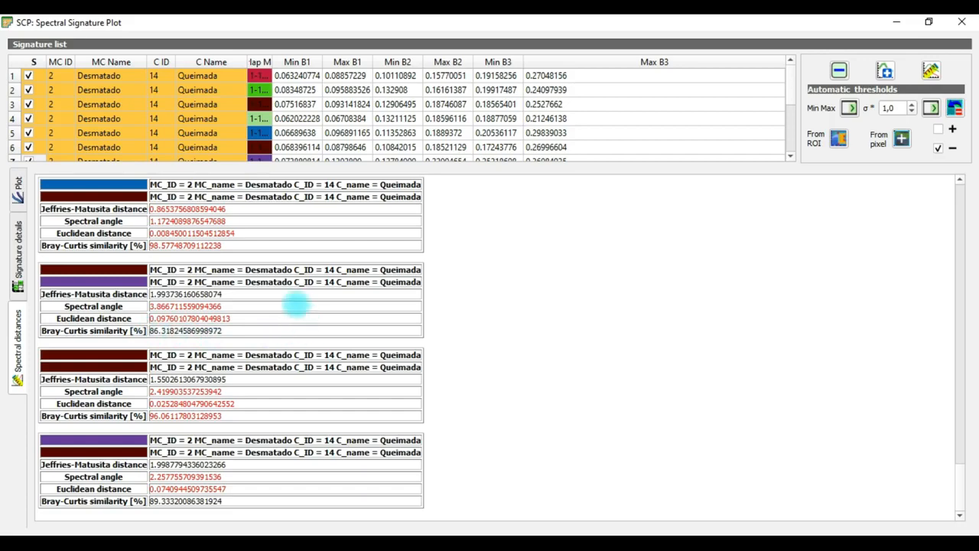
Examine the Jeffries-Matusita distance and similarity values for every Queimada pair, especially those involving the purple signature
scroll(170, 373, "up", 20)
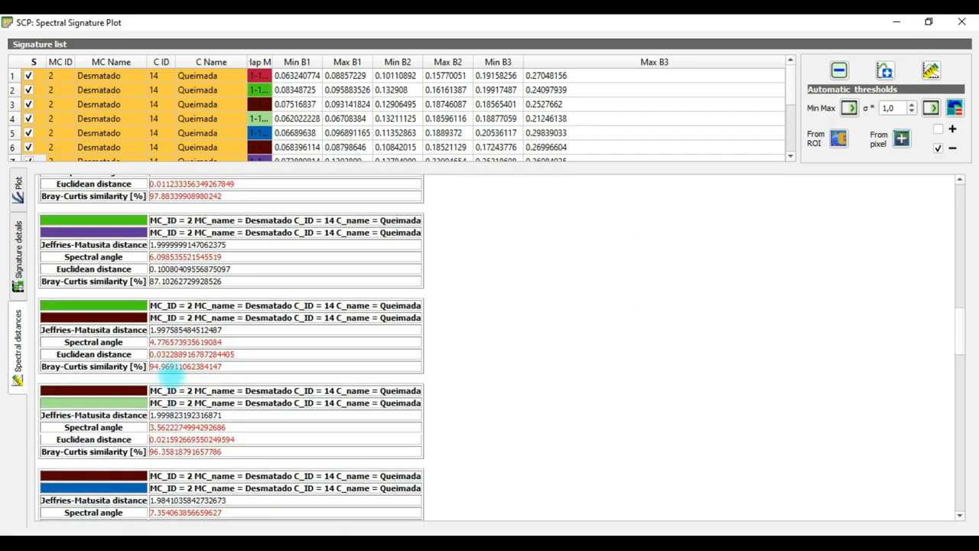
scroll(170, 373, "up", 12)
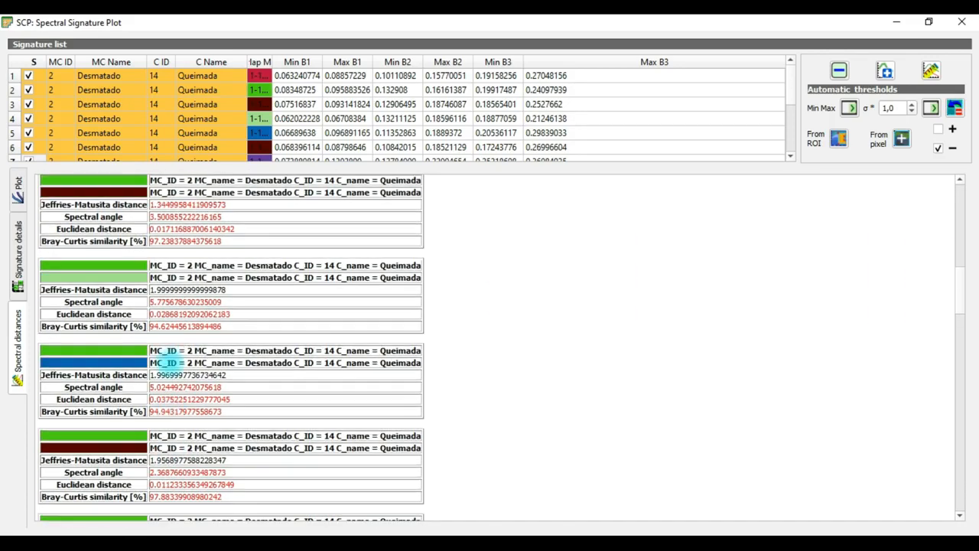
scroll(162, 347, "up", 2)
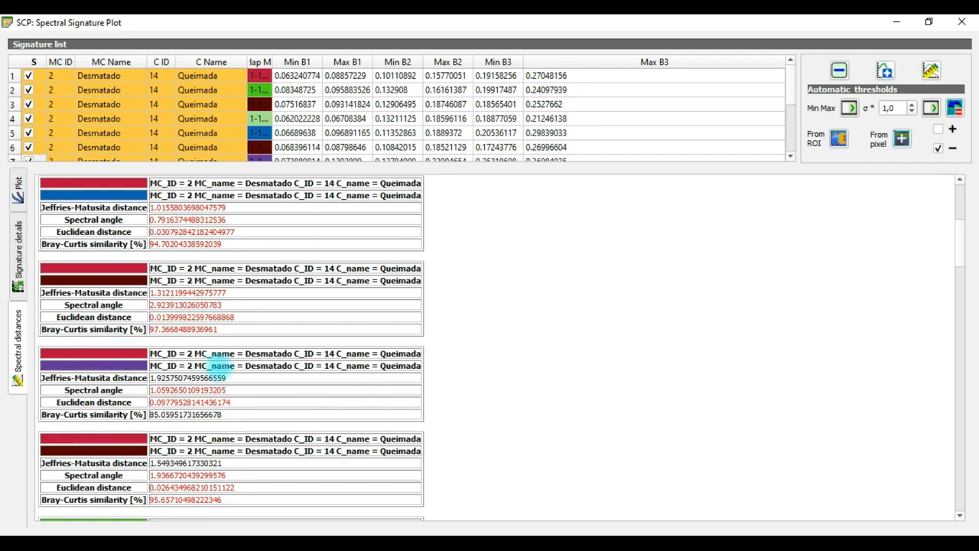
scroll(222, 366, "down", 10)
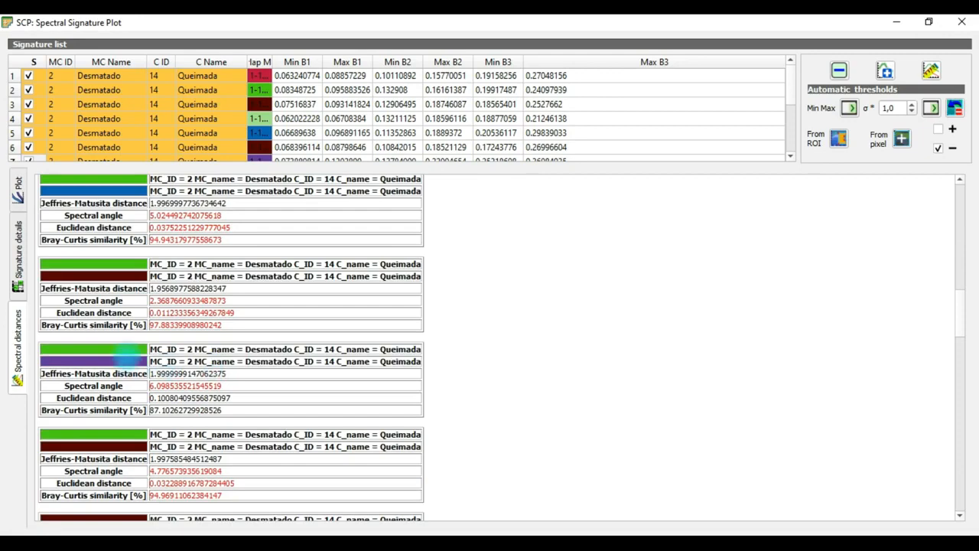
scroll(230, 400, "down", 6)
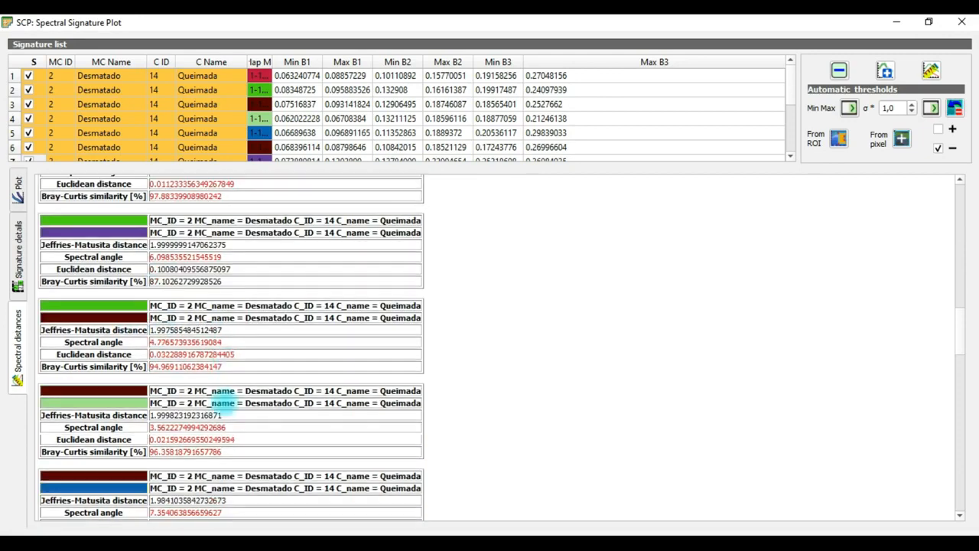
scroll(221, 395, "down", 3)
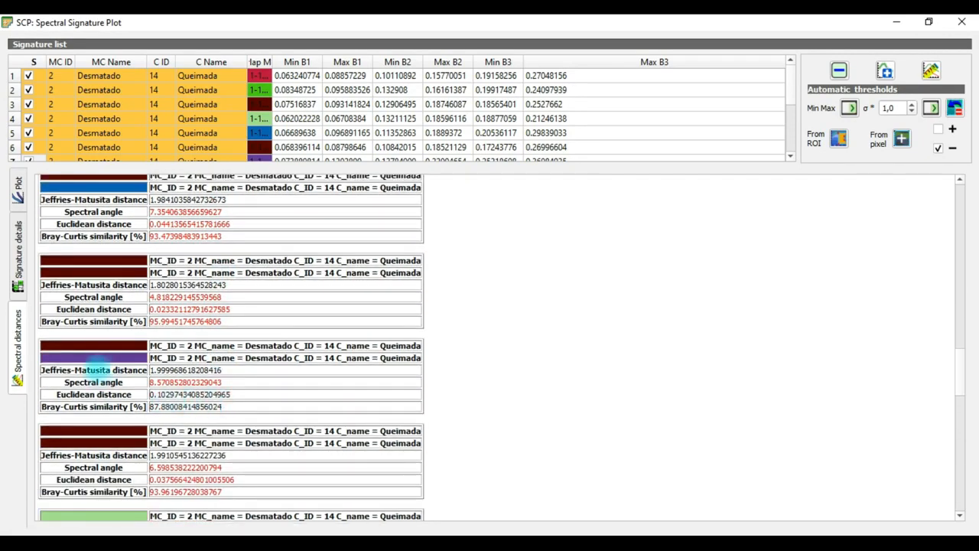
scroll(161, 413, "down", 3)
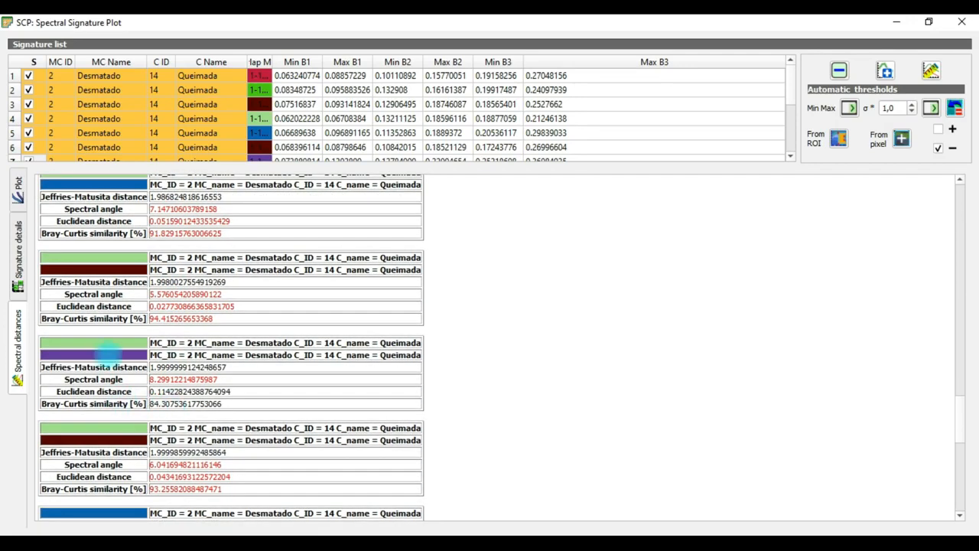
scroll(157, 406, "down", 5)
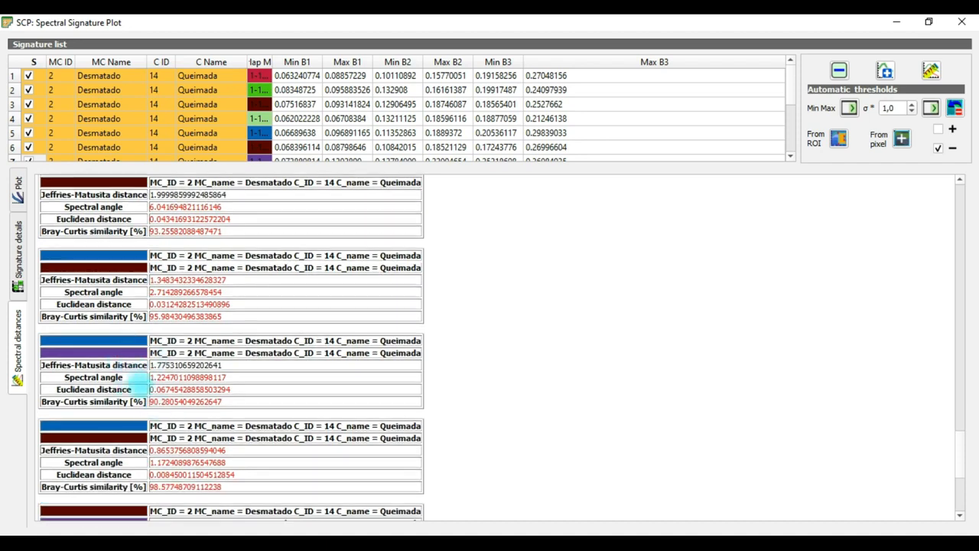
scroll(157, 408, "down", 3)
scroll(157, 417, "down", 1)
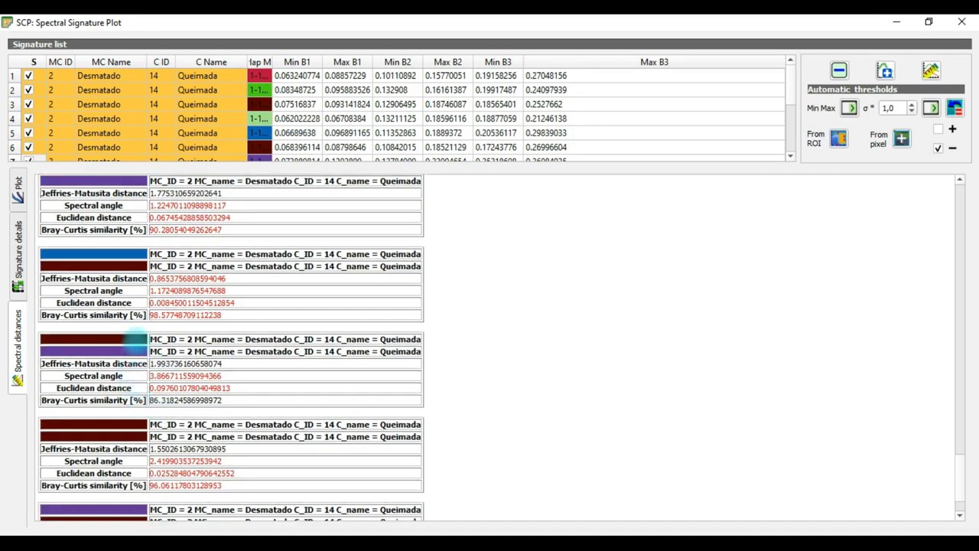
scroll(174, 409, "down", 2)
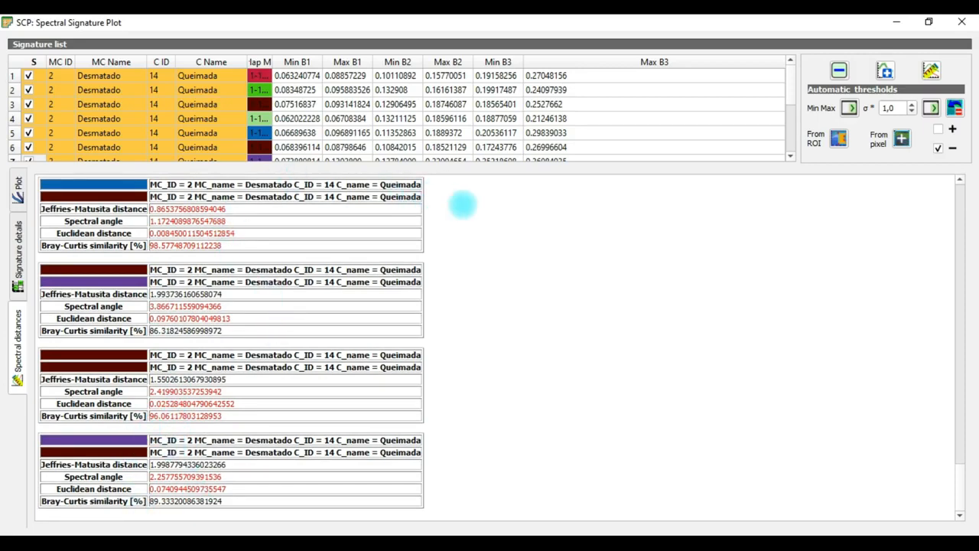
Exclude the purple Queimada signature in row 7 from the plot and minimize the Spectral Signature Plot window
mouse_move(793, 90)
left_mouse_down()
mouse_move(793, 121)
mouse_move(793, 111)
left_mouse_up()
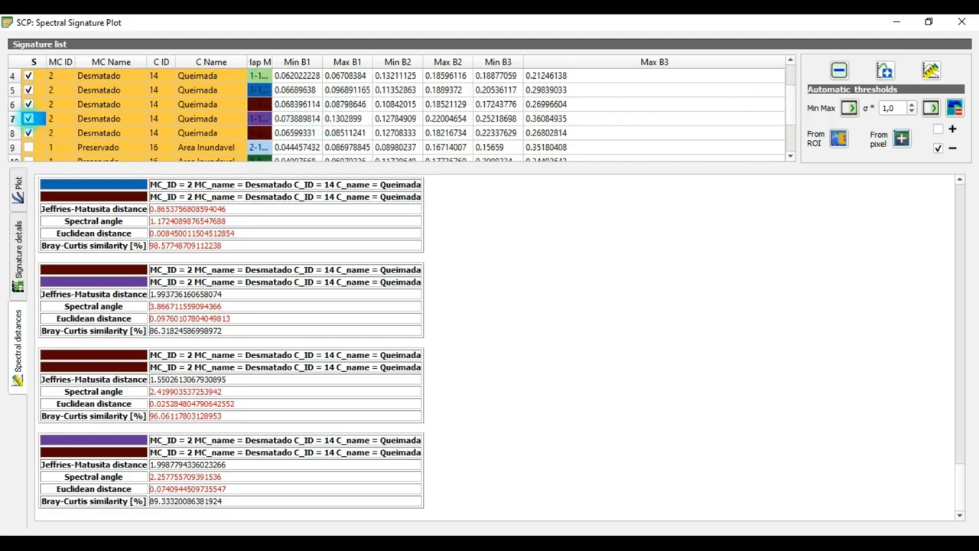
left_click(29, 118)
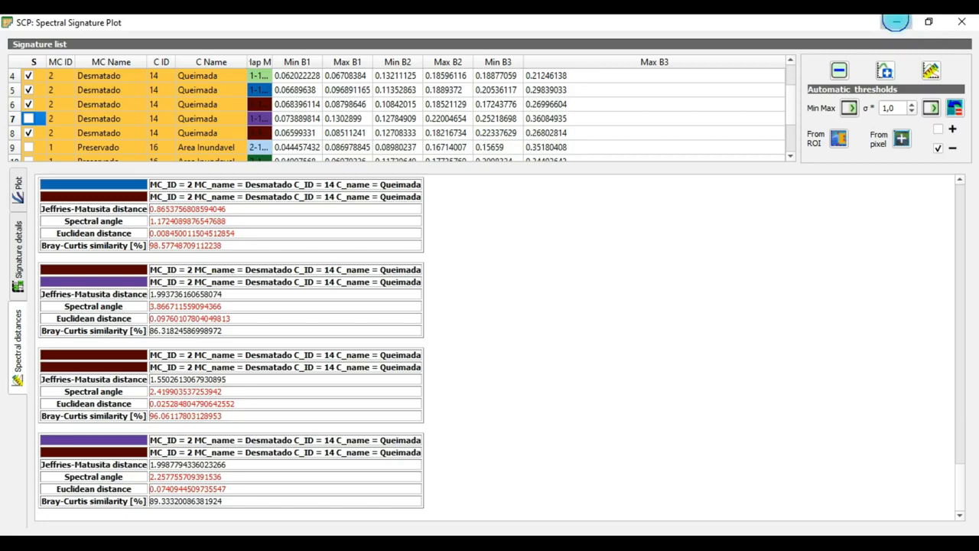
left_click(896, 22)
Deselect all eight highlighted Queimada entries with C ID 14 in the ROI & Signature list
left_click(948, 305)
mouse_move(964, 305)
left_mouse_down()
mouse_move(963, 249)
mouse_move(962, 424)
left_mouse_up()
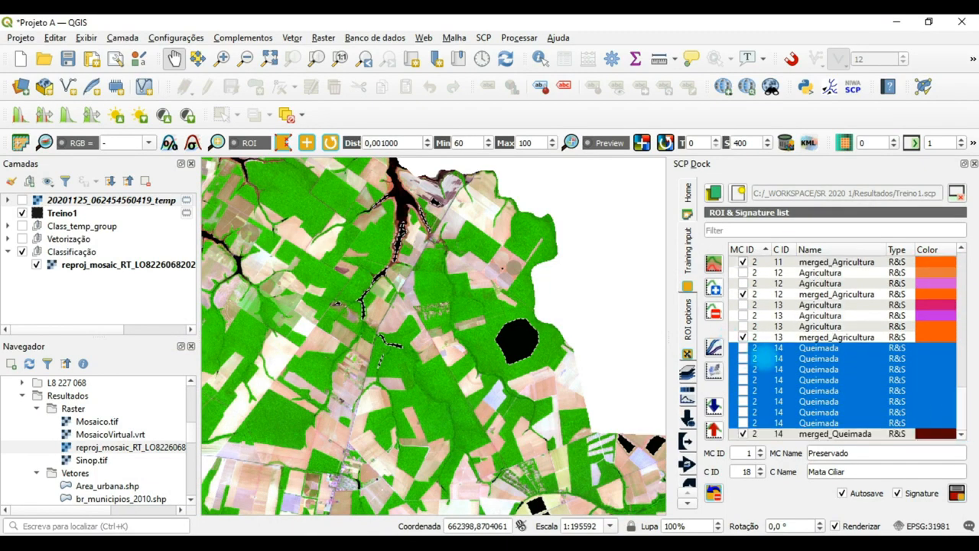
left_click(774, 348, "ctrl")
left_click(776, 358, "ctrl")
left_click(778, 380, "ctrl")
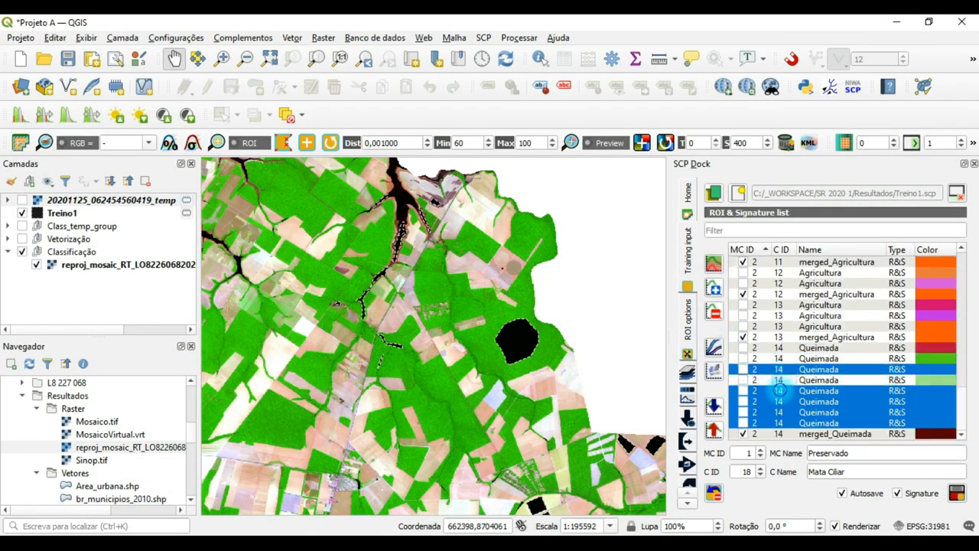
left_click(779, 391, "ctrl")
left_click(779, 370, "ctrl")
left_click(779, 402, "ctrl")
left_click(779, 412, "ctrl")
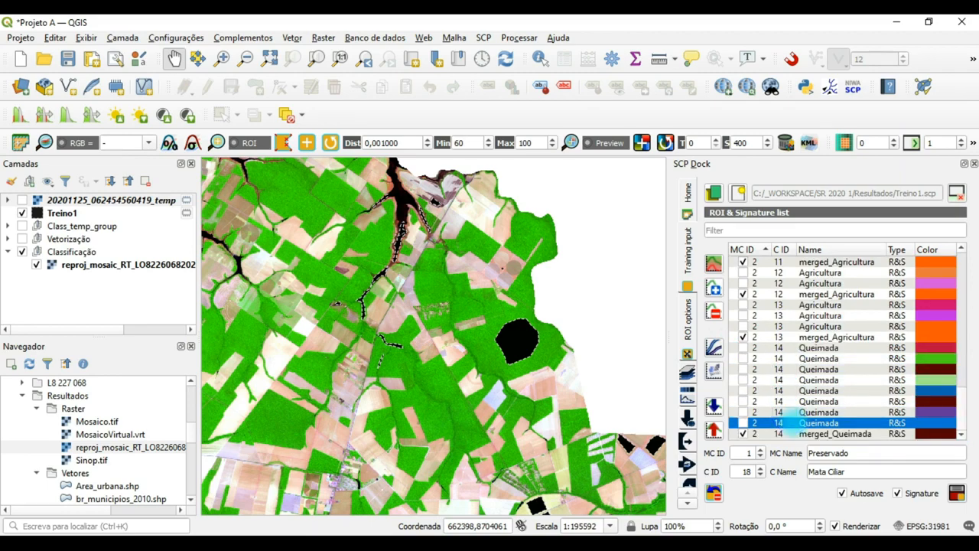
left_click(779, 423, "ctrl")
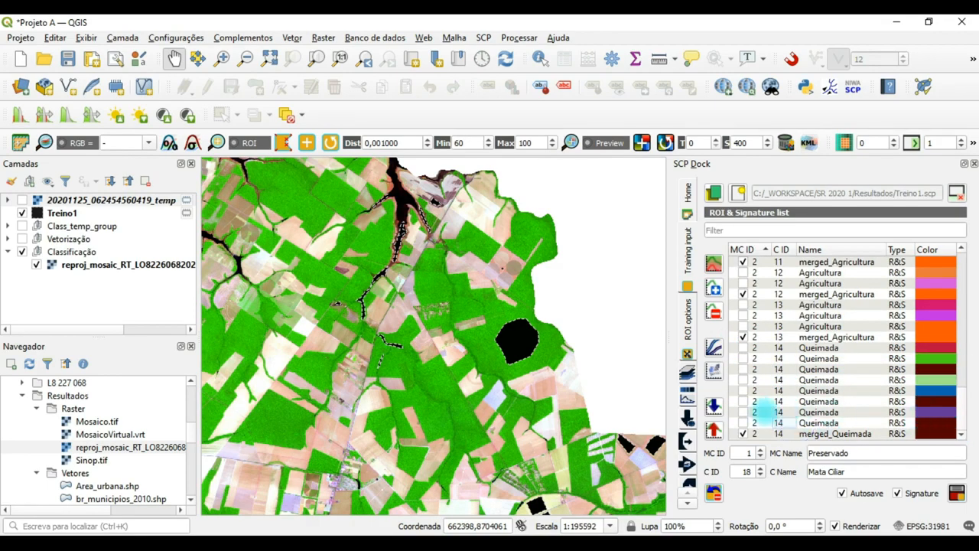
Inspect the purple Queimada ROI on the map, and delete it together with the merged_Queimada signature of C ID 14
double_click(797, 411)
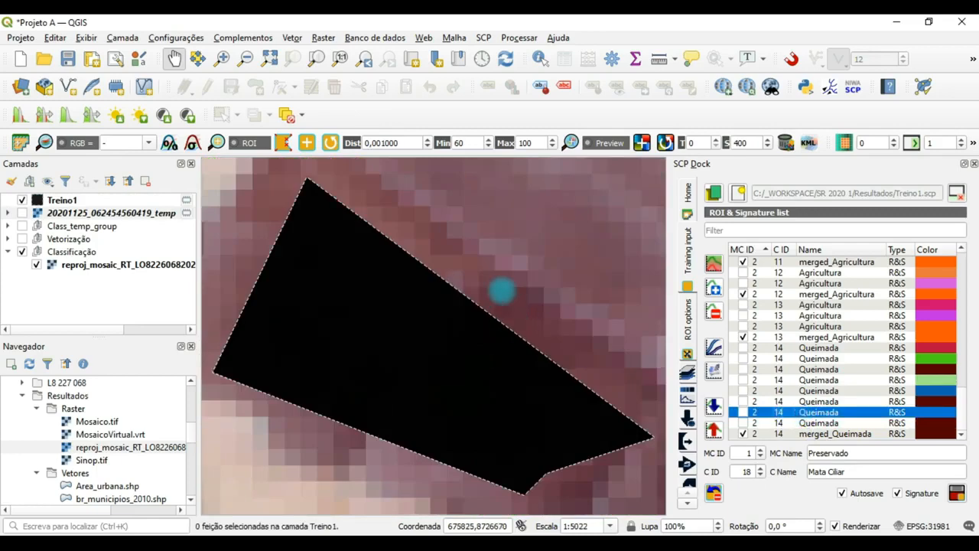
scroll(502, 289, "down", 4)
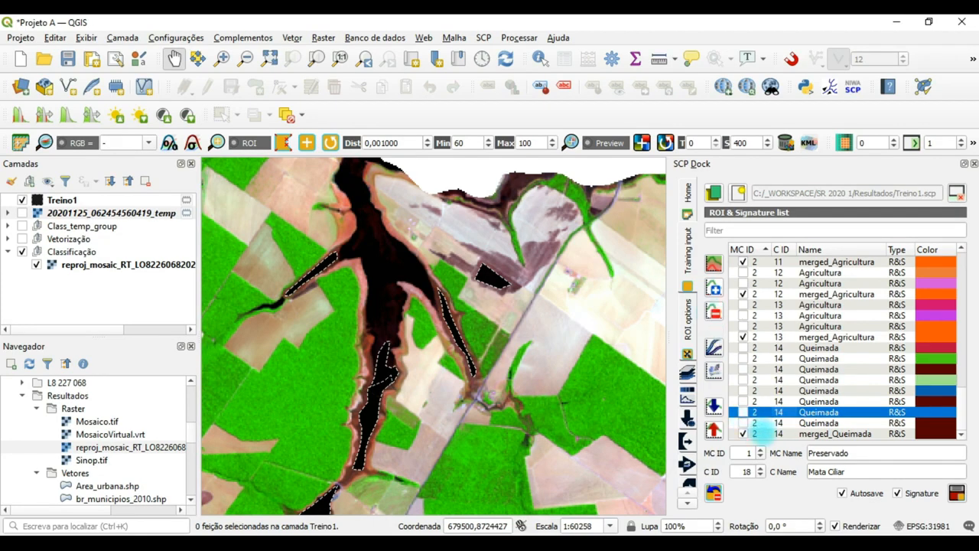
left_click(757, 434, "ctrl")
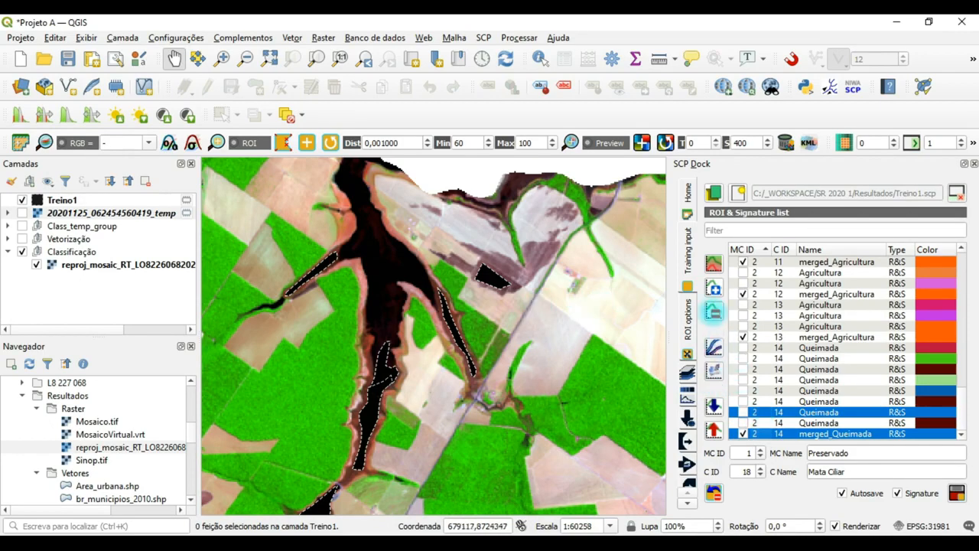
left_click(713, 311)
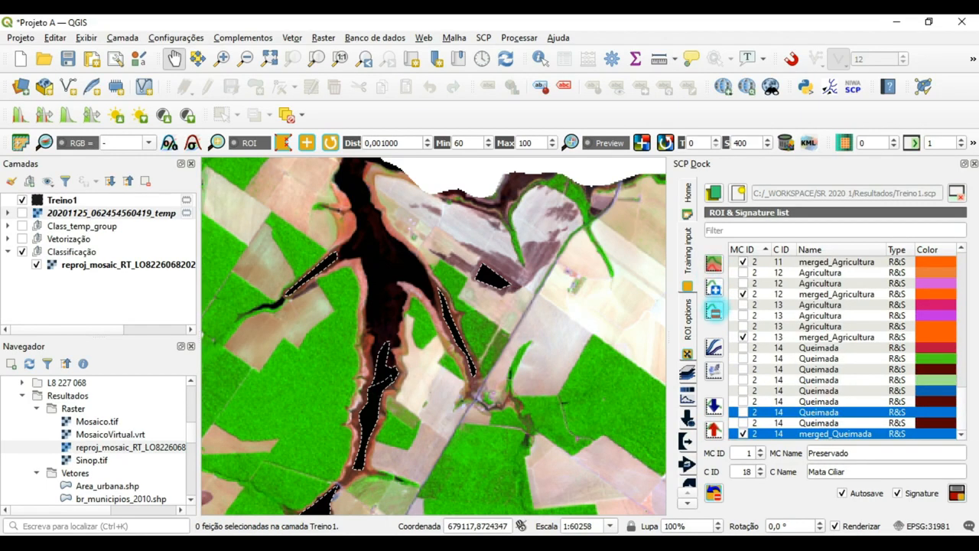
left_click(714, 311)
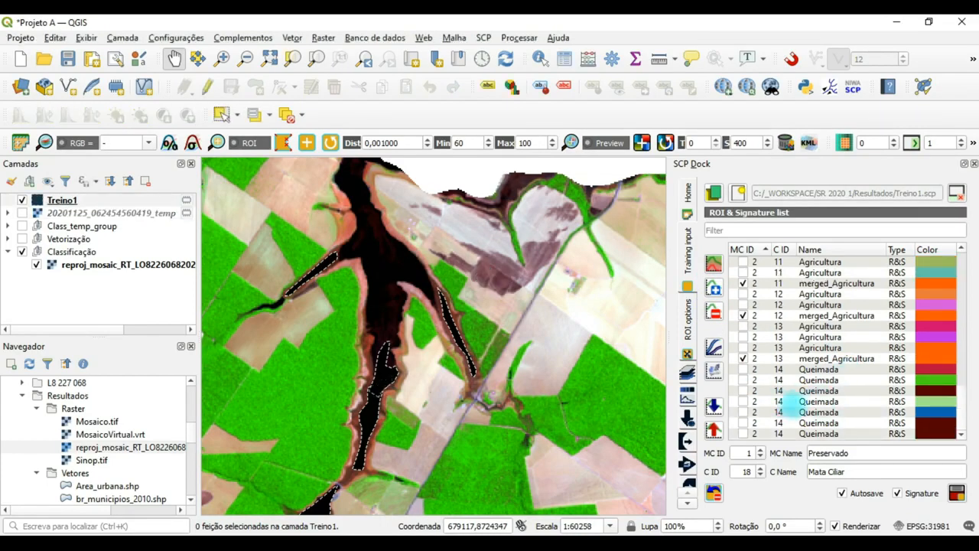
Merge the seven remaining Queimada signatures with C ID 14 into one new signature
left_click(788, 369)
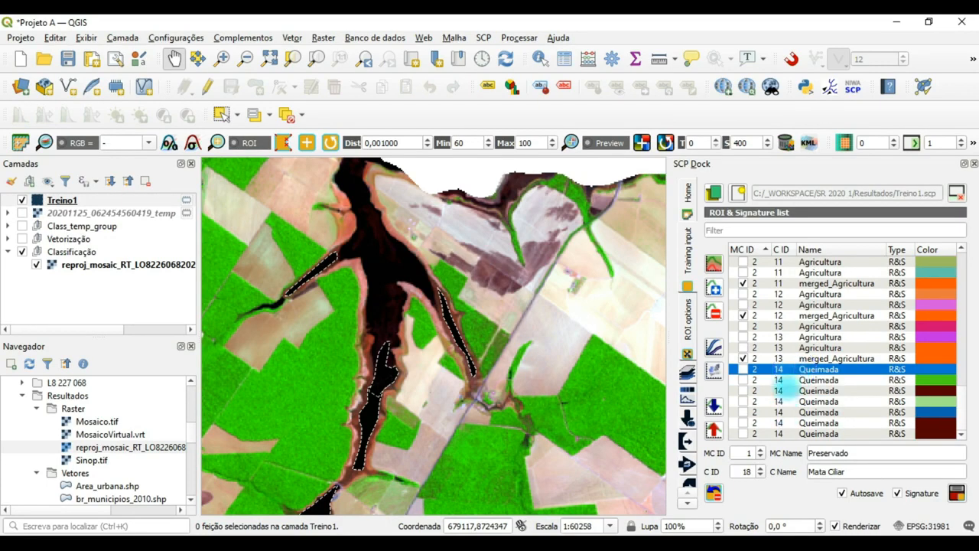
left_click(788, 380, "ctrl")
left_click(788, 391, "ctrl")
left_click(788, 402, "ctrl")
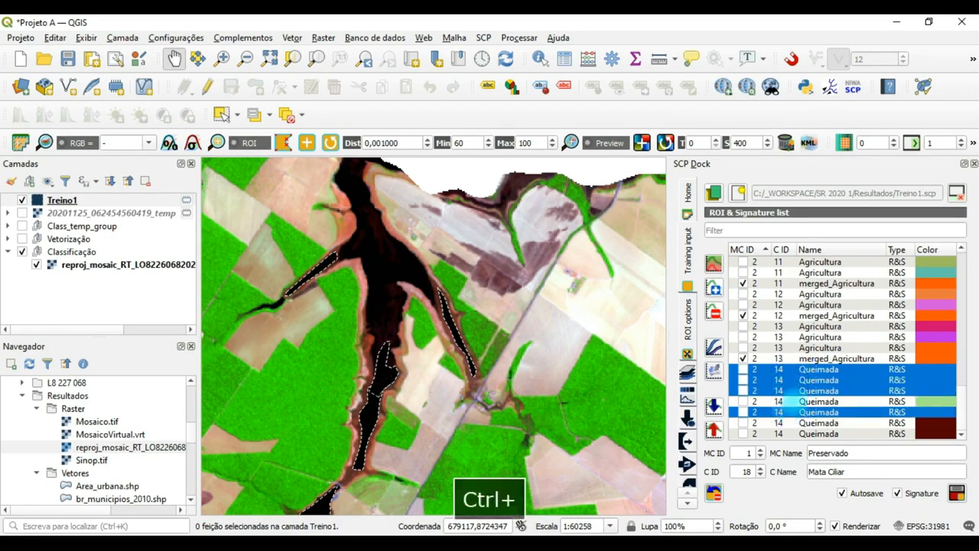
left_click(785, 413, "ctrl")
left_click(788, 423, "ctrl")
left_click(788, 434, "ctrl")
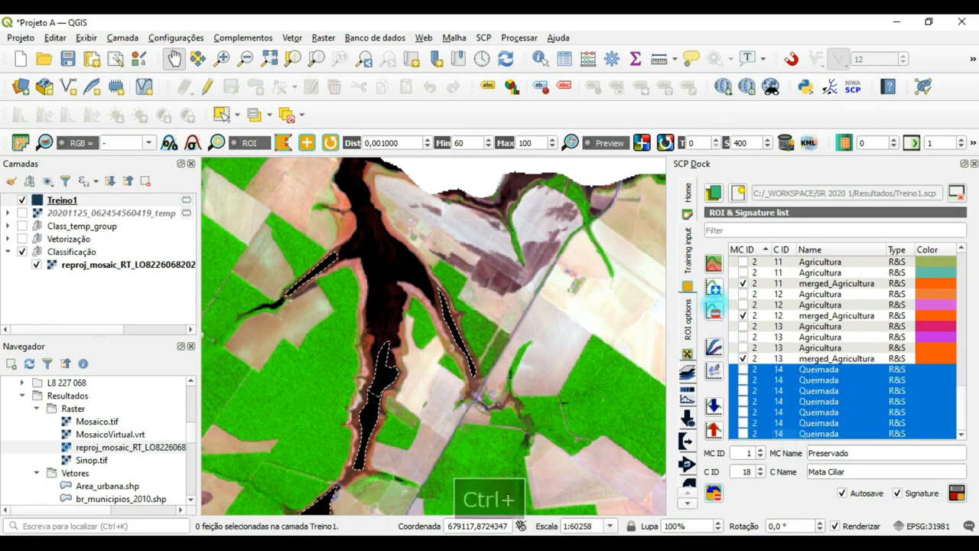
left_click(713, 264)
left_click(476, 286)
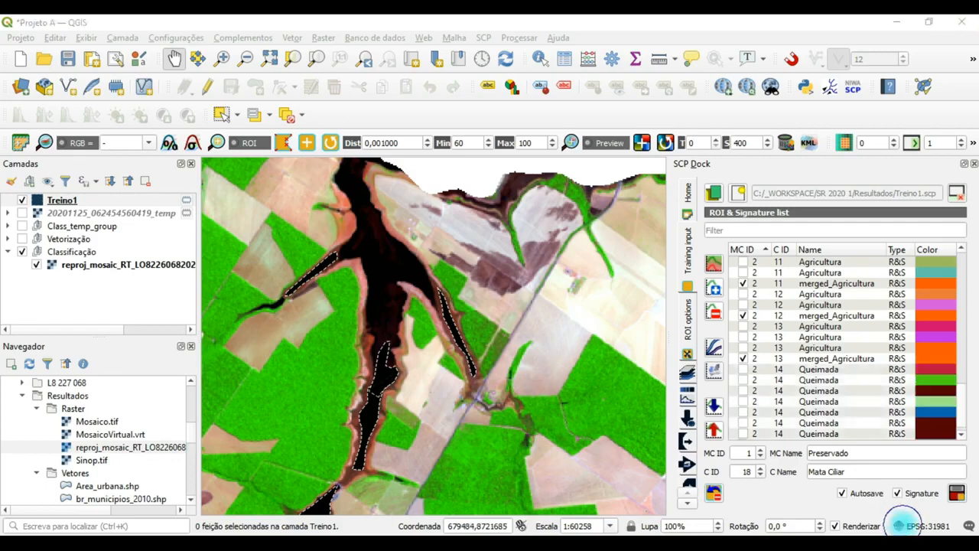
Set the colour of the new merged_Queimada signature to dark red
scroll(826, 393, "down", 1)
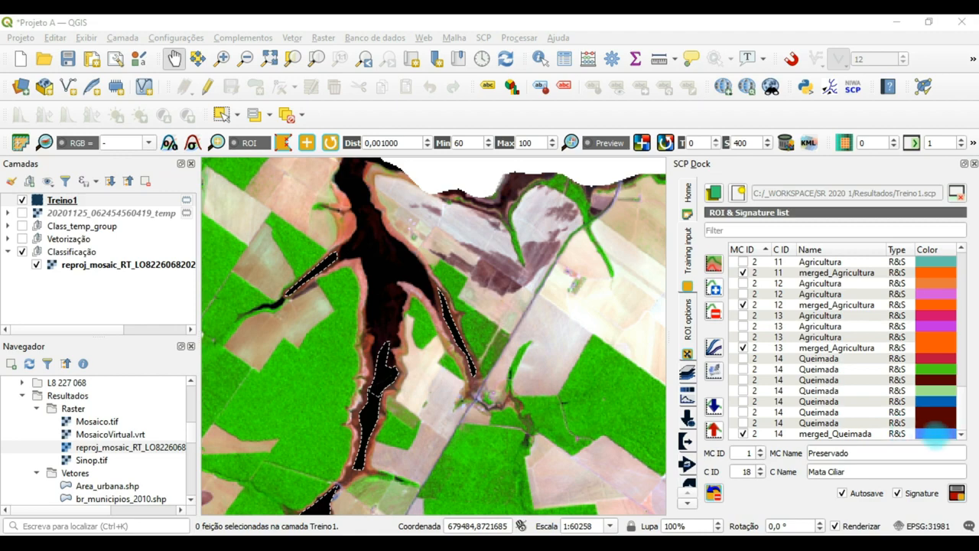
double_click(938, 433)
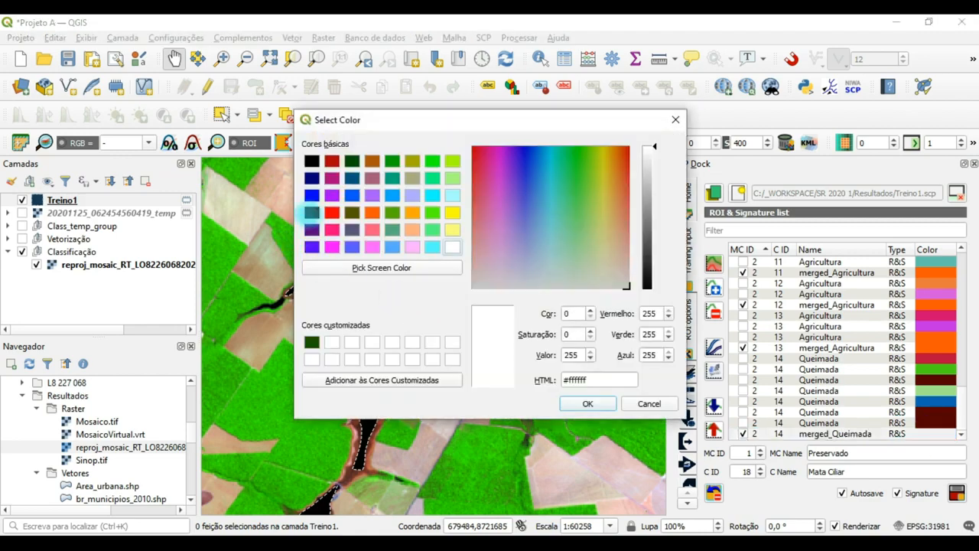
left_click(311, 213)
left_click(587, 403)
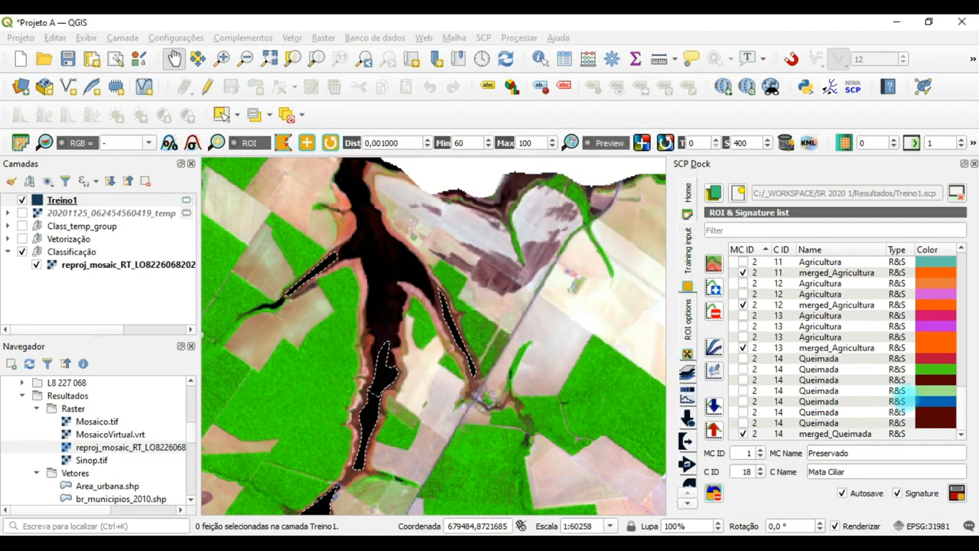
left_click(937, 380)
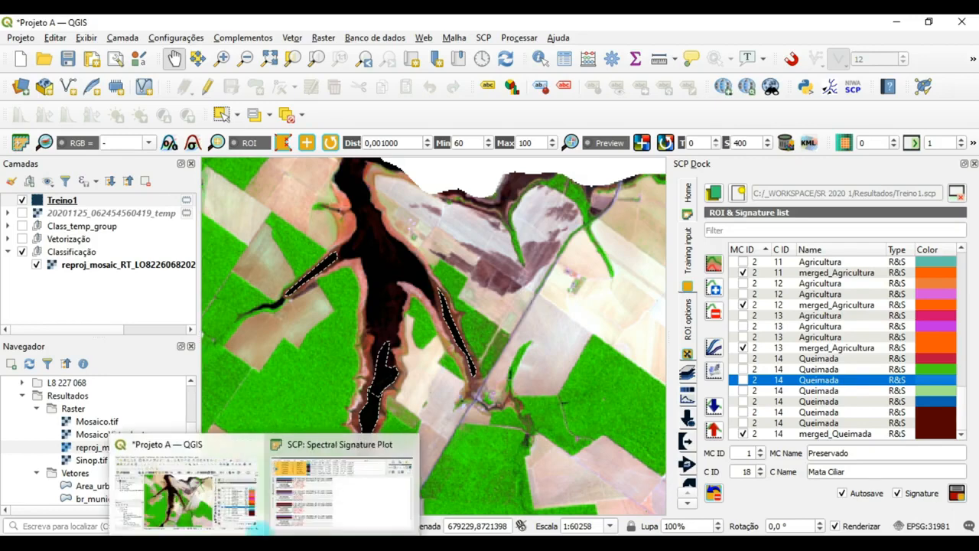
Return to the Spectral Signature Plot window and exclude all remaining Queimada signatures from the plot
left_click(339, 448)
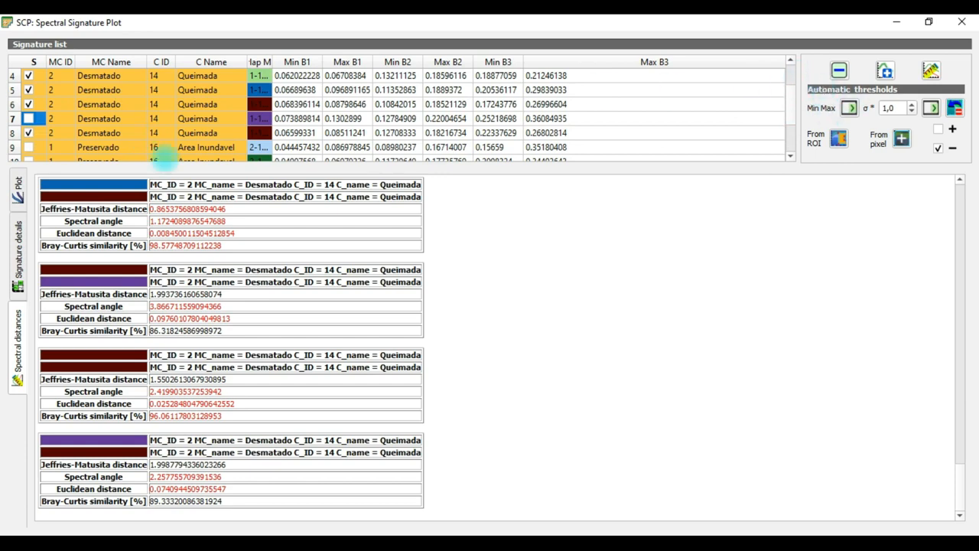
left_click(17, 188)
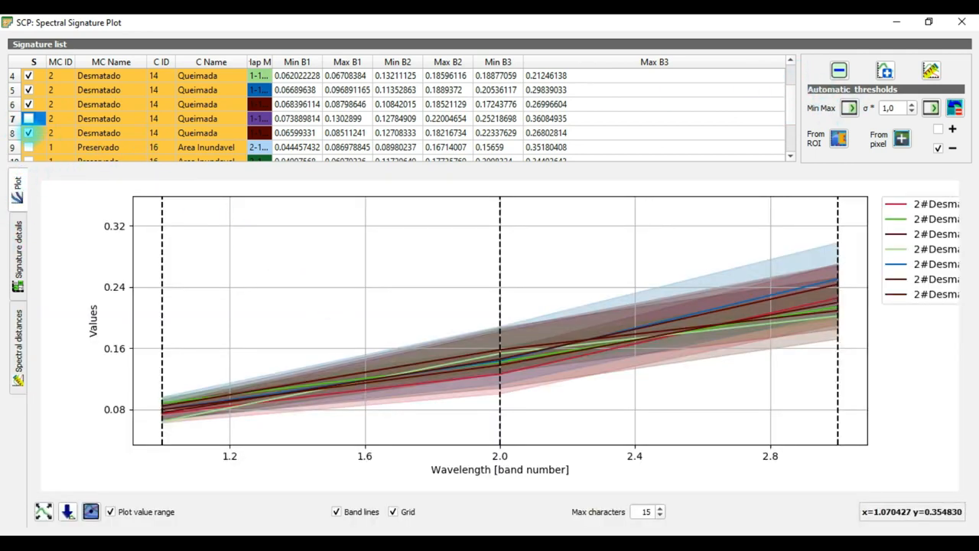
left_click(28, 133)
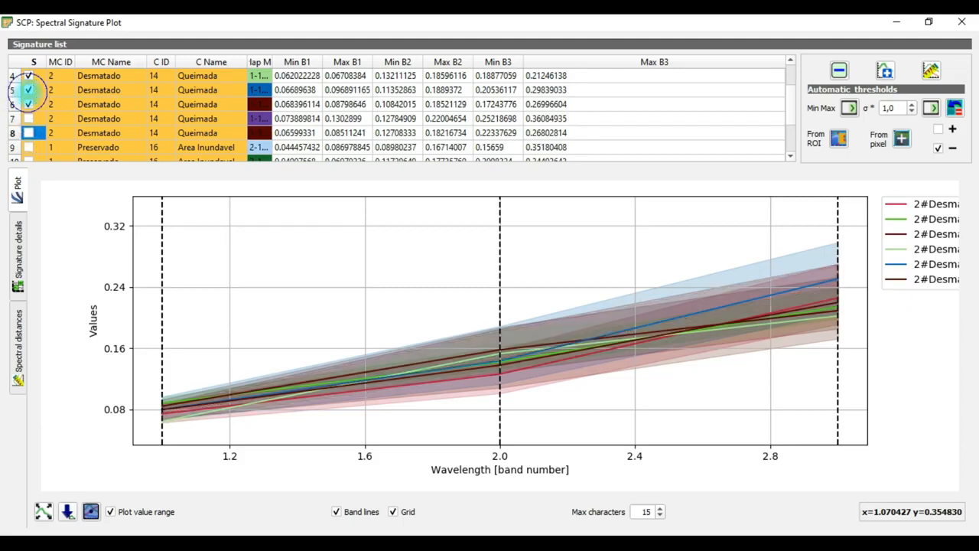
left_click(28, 90)
left_click(28, 104)
left_click(28, 75)
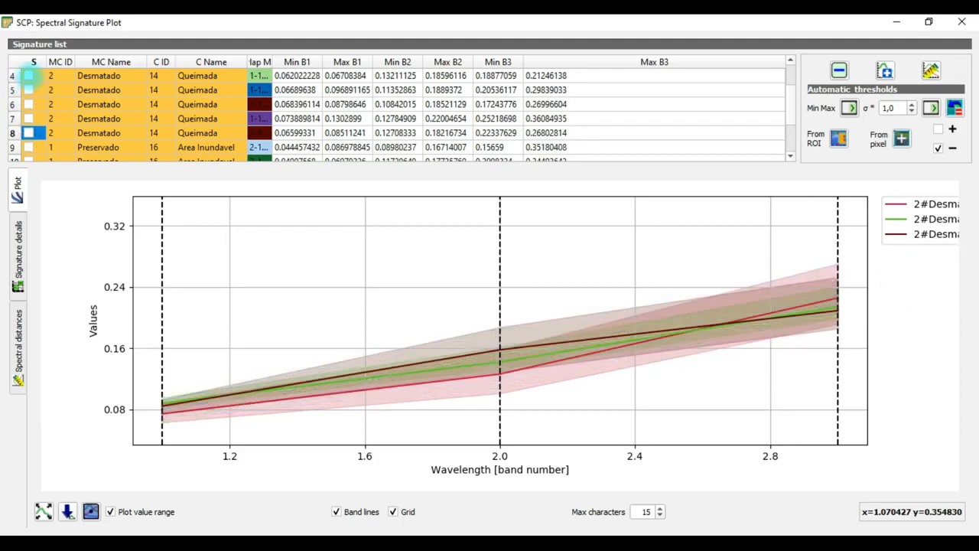
scroll(28, 76, "up", 1)
left_click(28, 75)
left_click(28, 89)
left_click(29, 104)
Include the five Area Inundavel signatures in rows 9 to 13 in the spectral plot
scroll(31, 111, "down", 2)
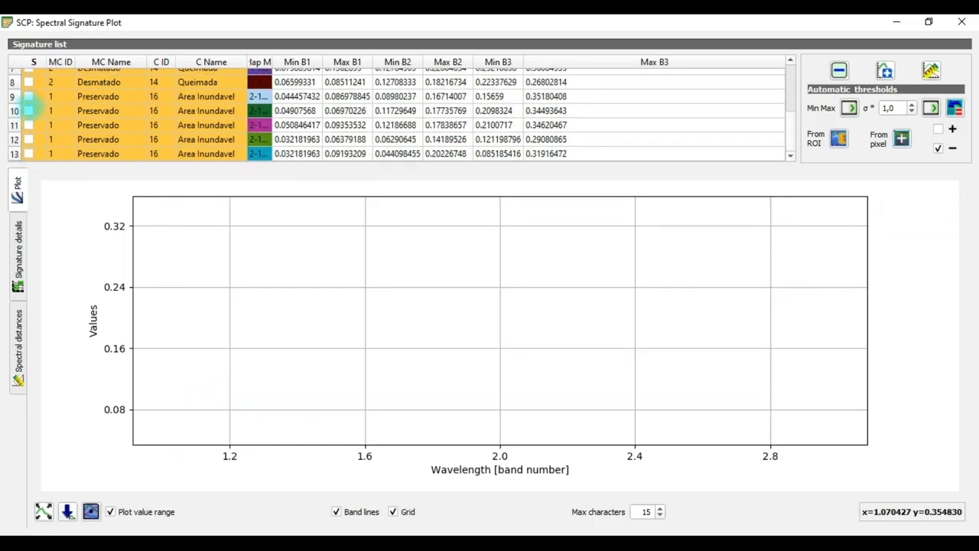
left_click(28, 96)
left_click(28, 110)
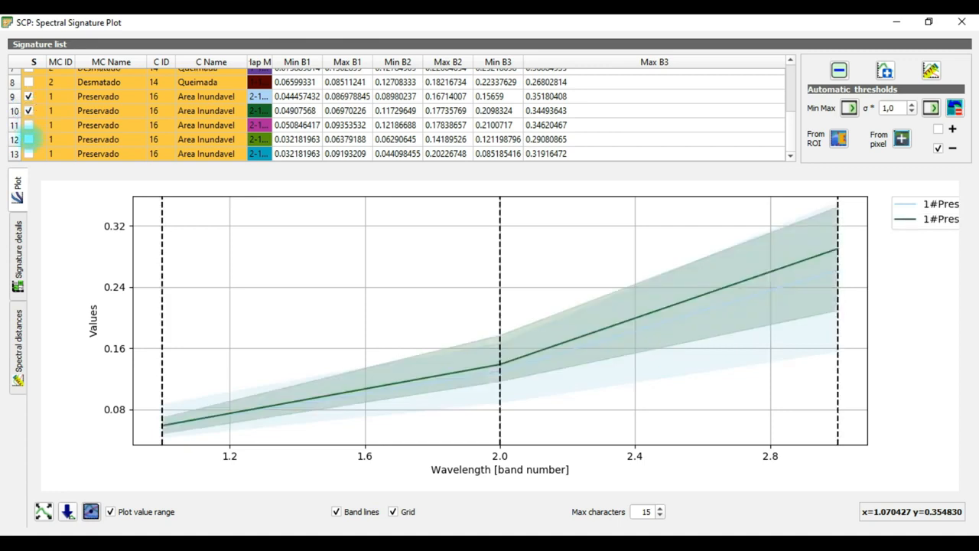
left_click(28, 125)
left_click(29, 139)
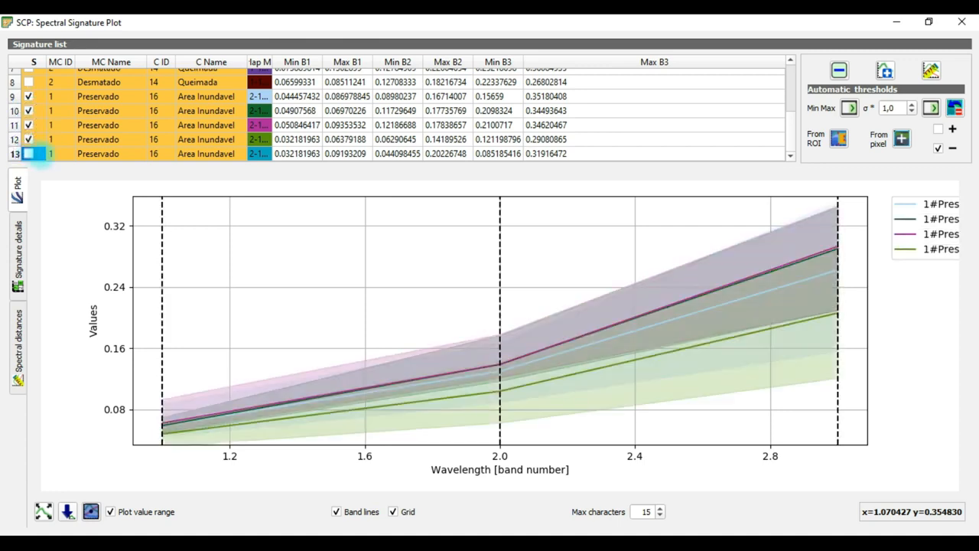
left_click(28, 154)
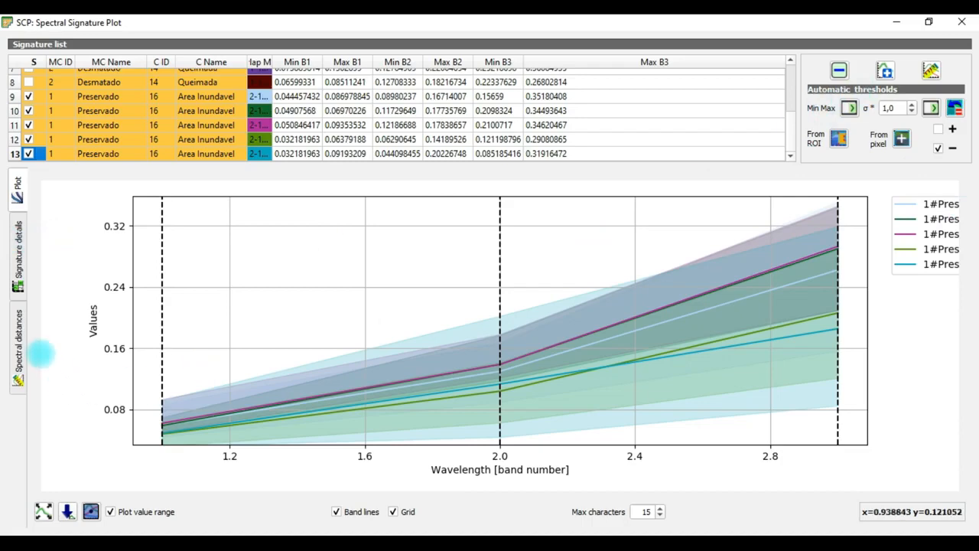
Calculate the spectral distances of the five Area Inundavel signatures and examine the values for each pair
left_click(17, 325)
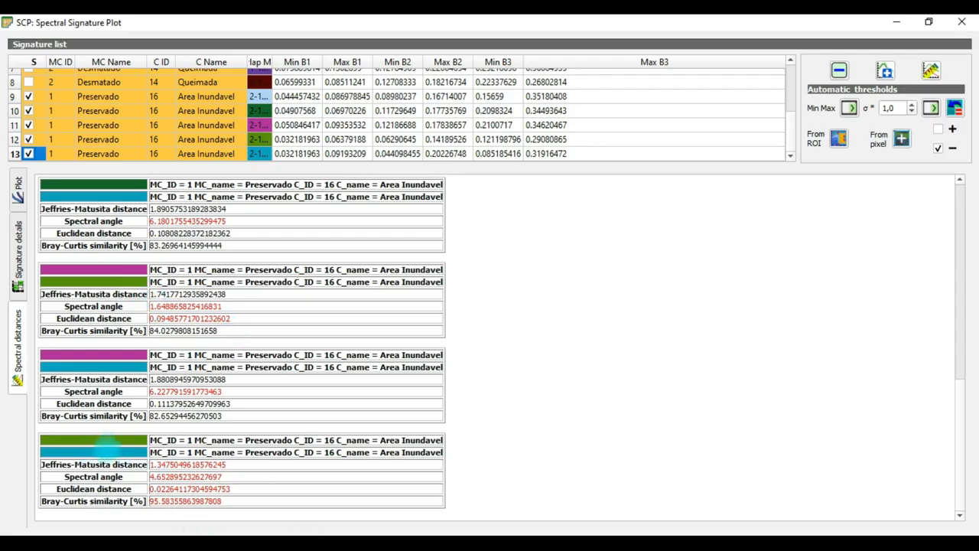
left_click(960, 259)
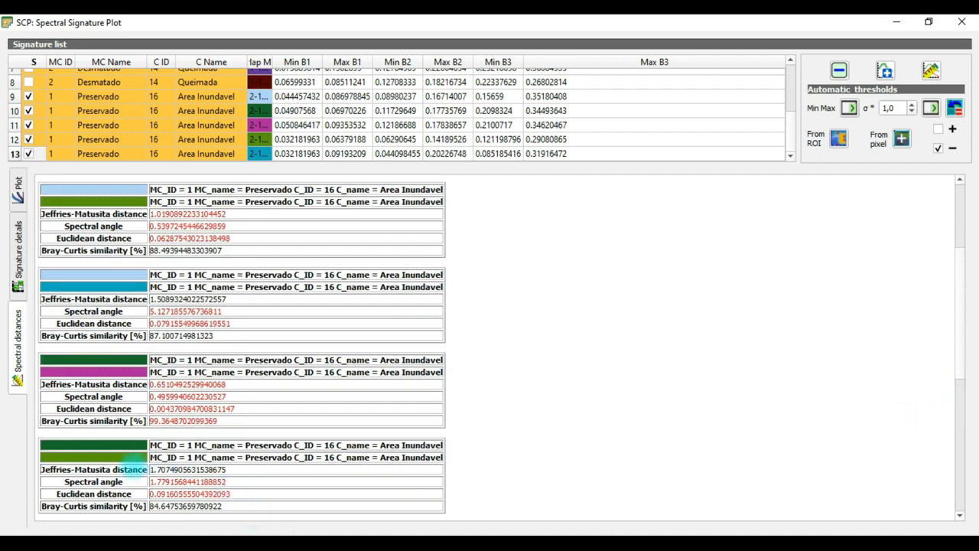
scroll(138, 455, "up", 2)
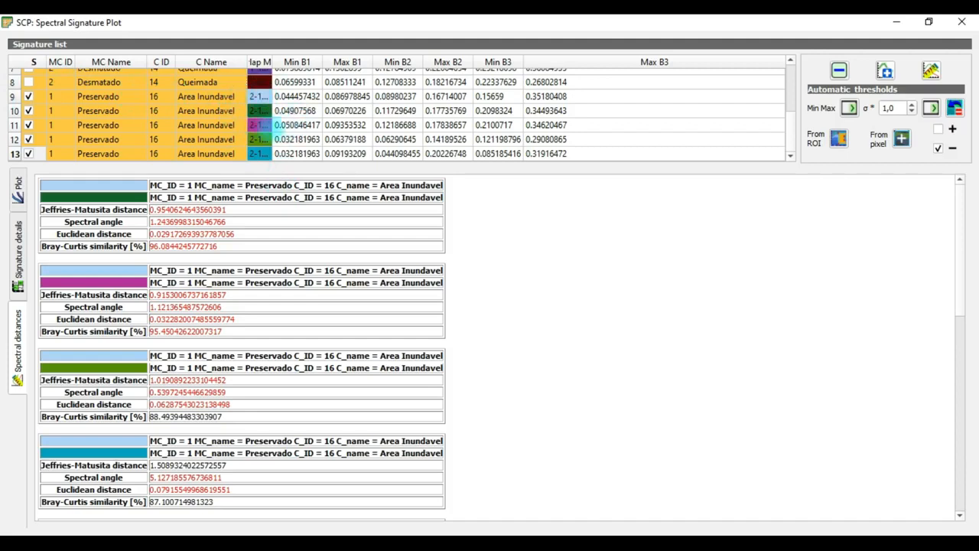
Exclude the Area Inundavel signatures in rows 12 and 13 and recalculate the spectral distances for rows 9 to 11
left_click(29, 139)
left_click(29, 153)
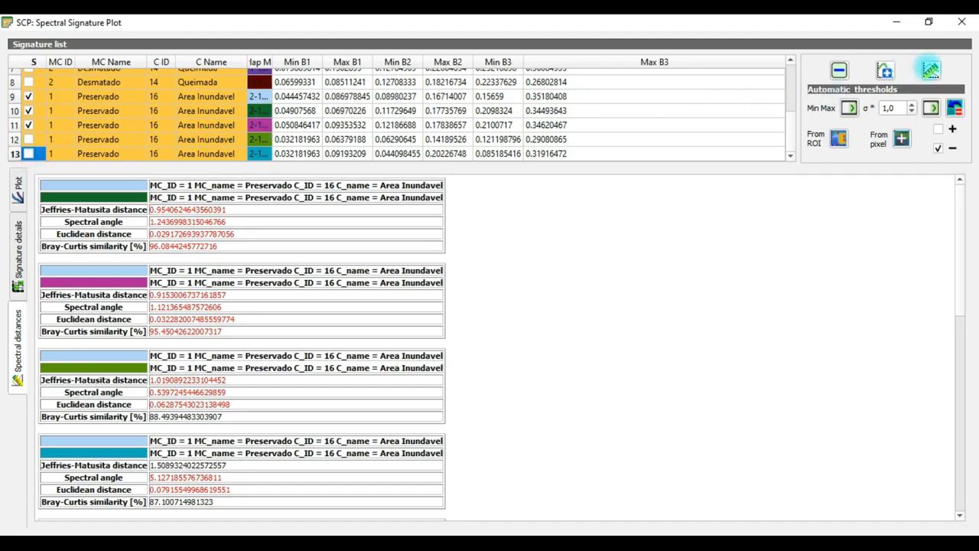
left_click(932, 69)
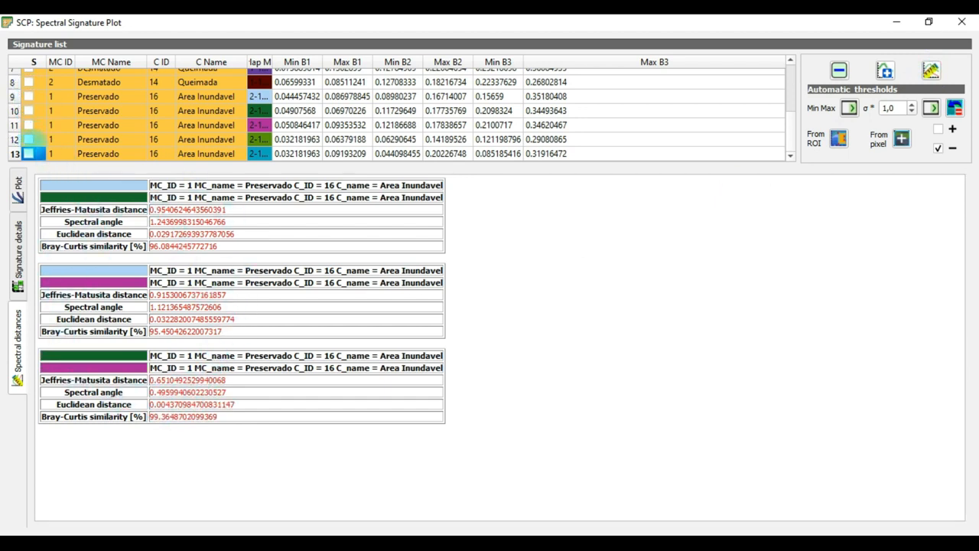
Recalculate the spectral distances for Area Inundavel rows 12 and 13 alone, and again with row 11 included
left_click(29, 139)
left_click(28, 153)
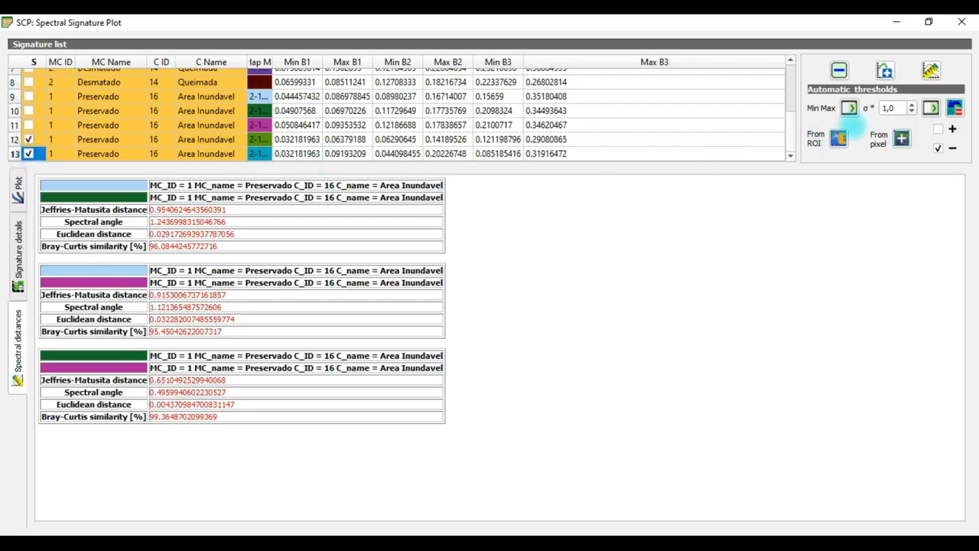
left_click(930, 70)
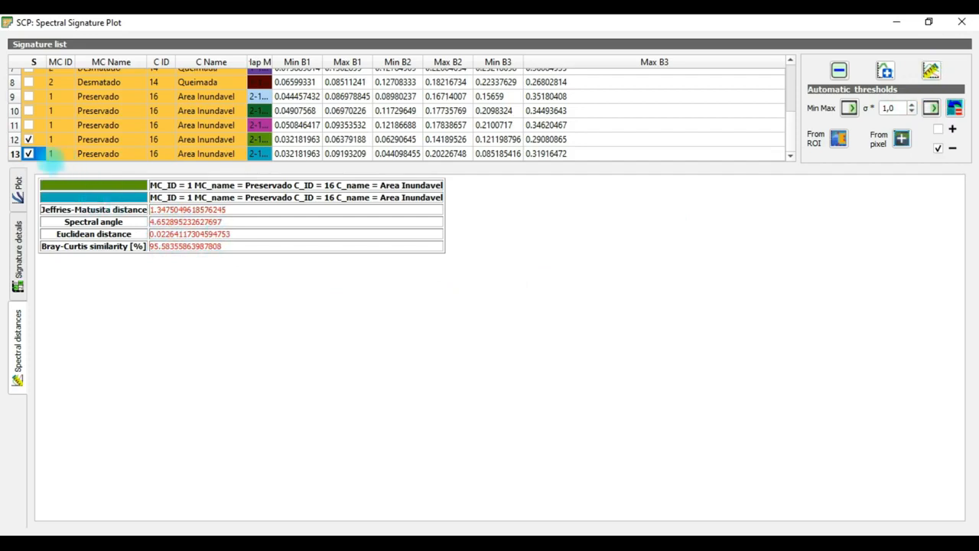
left_click(29, 124)
left_click(930, 70)
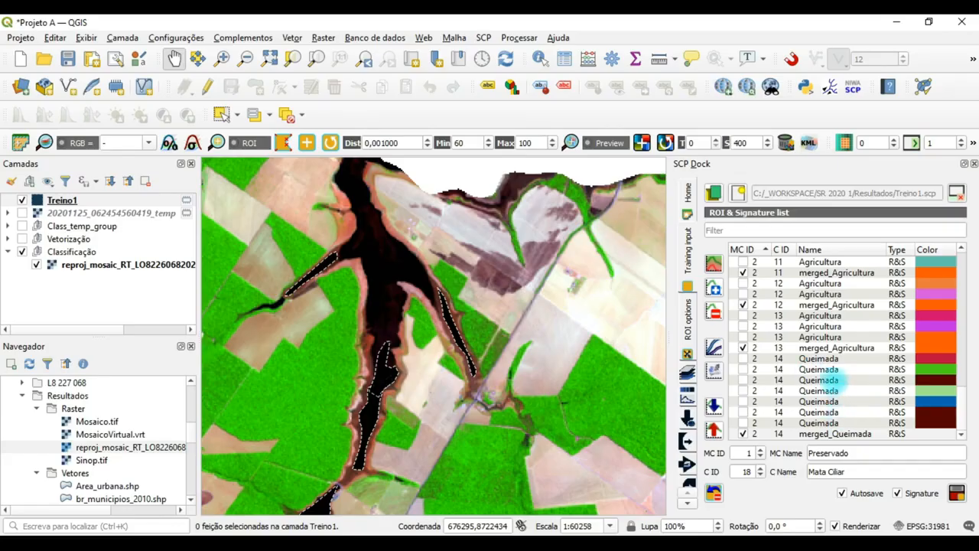
Merge the first two Area Inundavel signatures of C ID 16 into one signature
scroll(811, 344, "up", 2)
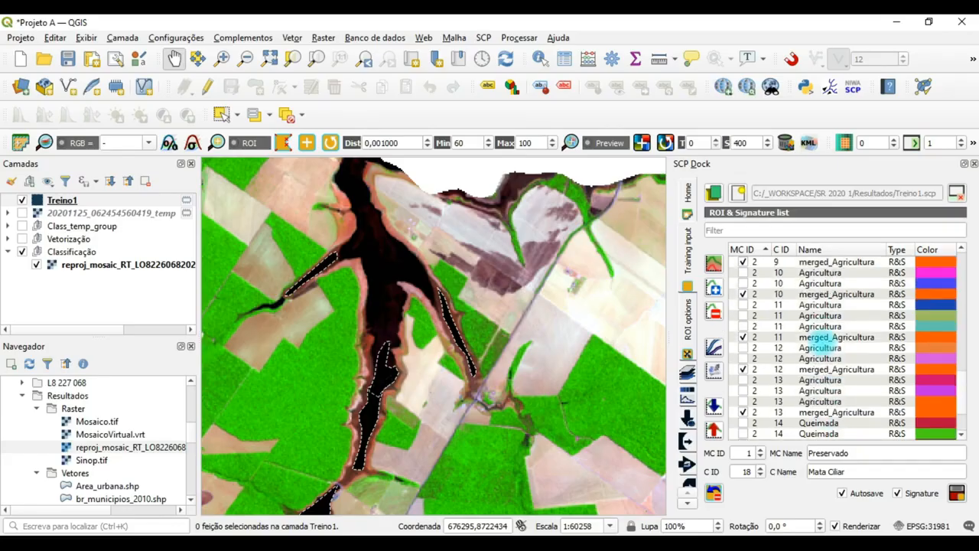
scroll(820, 336, "up", 8)
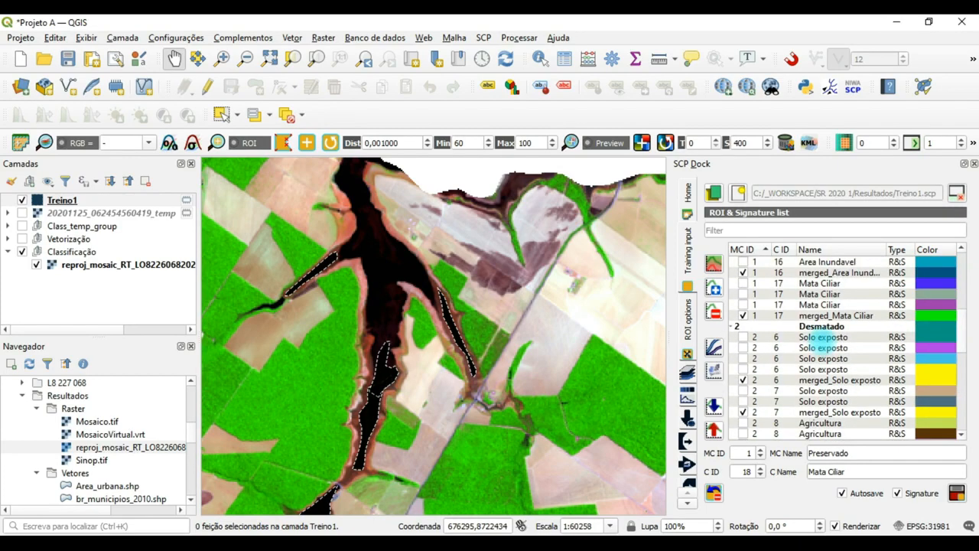
scroll(821, 327, "up", 6)
scroll(820, 331, "down", 3)
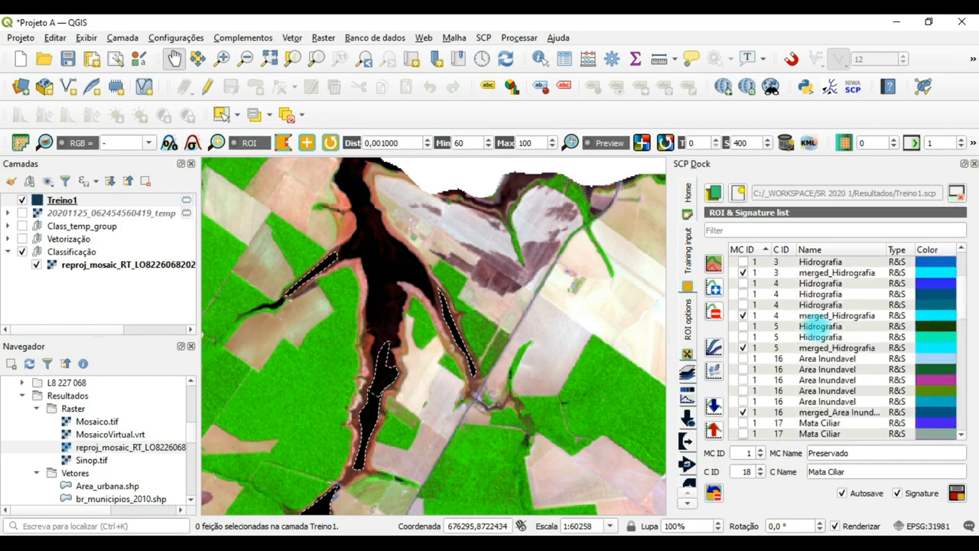
scroll(820, 331, "down", 1)
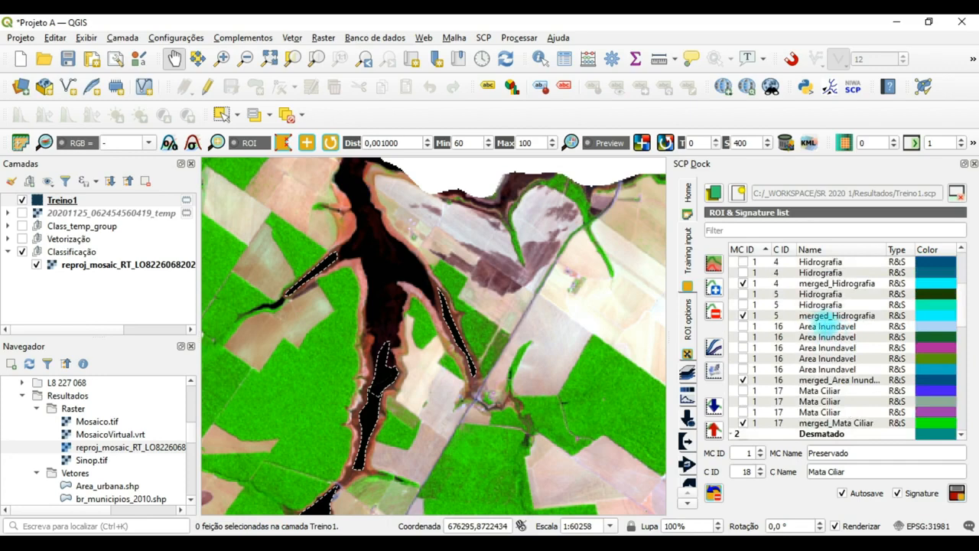
left_click(826, 325)
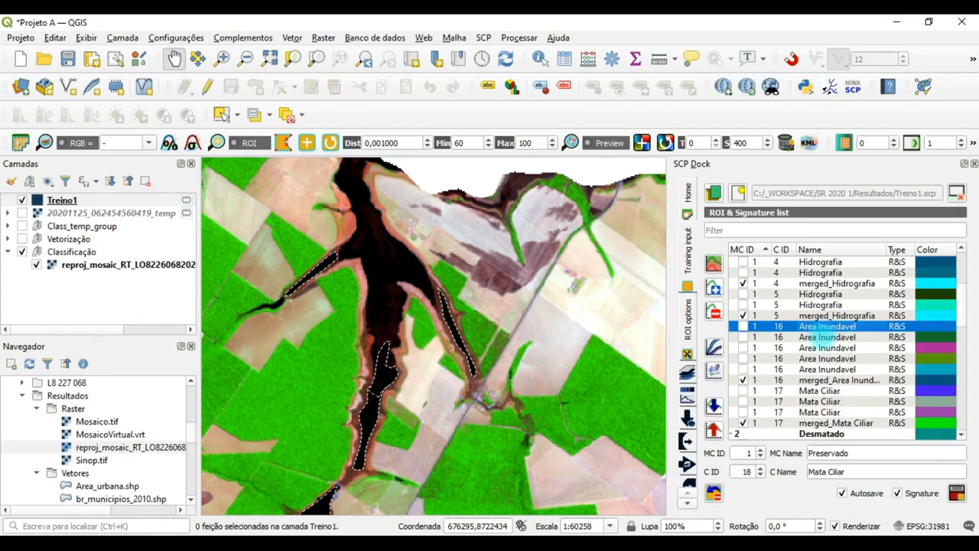
left_click(826, 336, "ctrl")
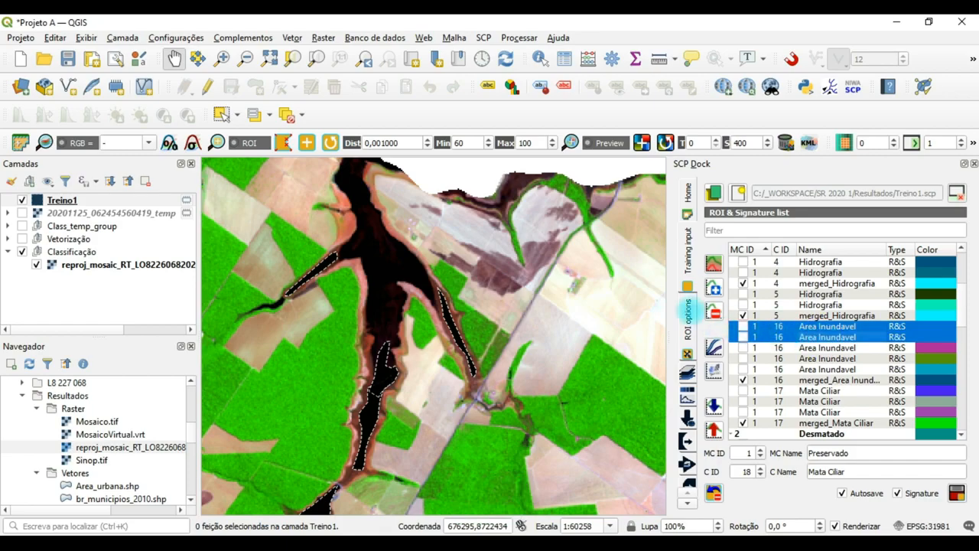
left_click(712, 263)
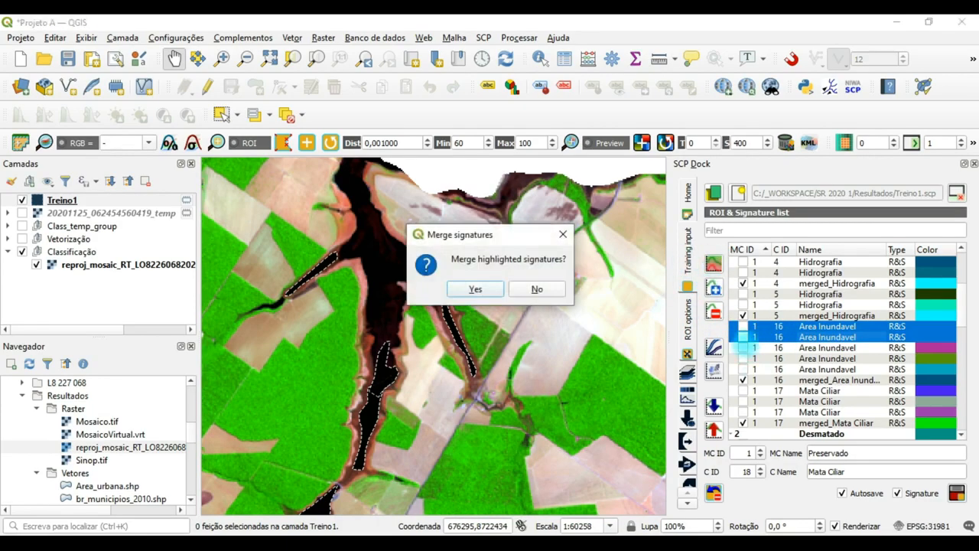
left_click(474, 287)
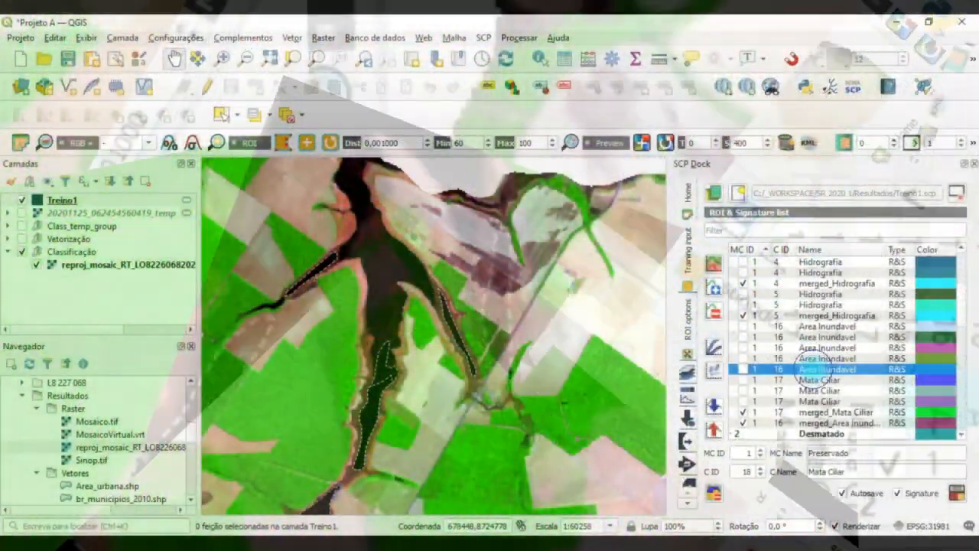
Merge the remaining three Area Inundavel signatures and set the C ID of the resulting signature to 18
left_click(809, 358, "ctrl")
left_click(810, 348, "ctrl")
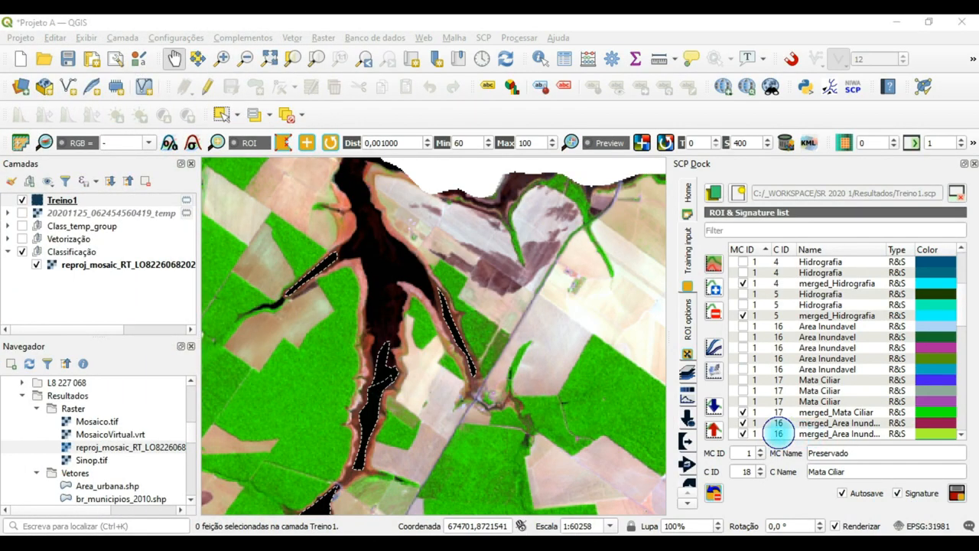
double_click(778, 433)
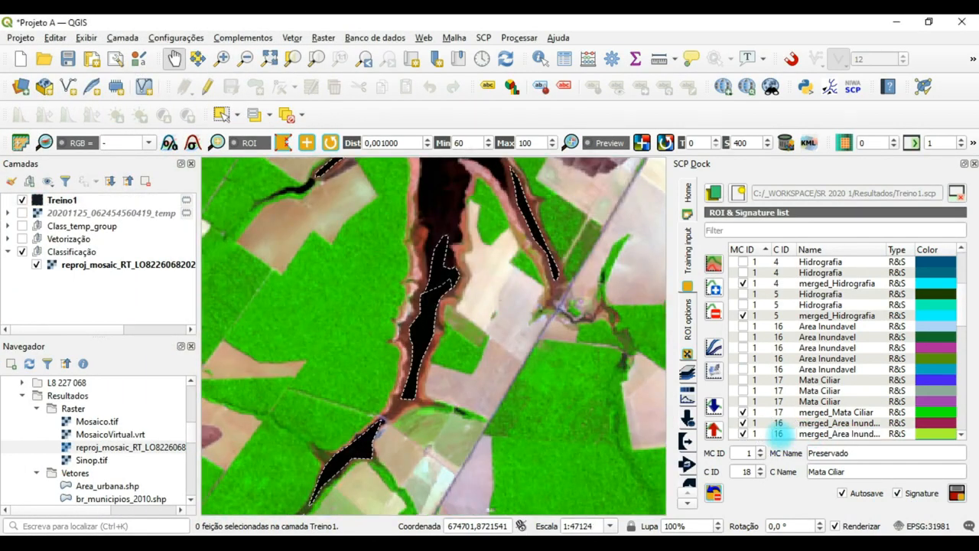
left_click(778, 433)
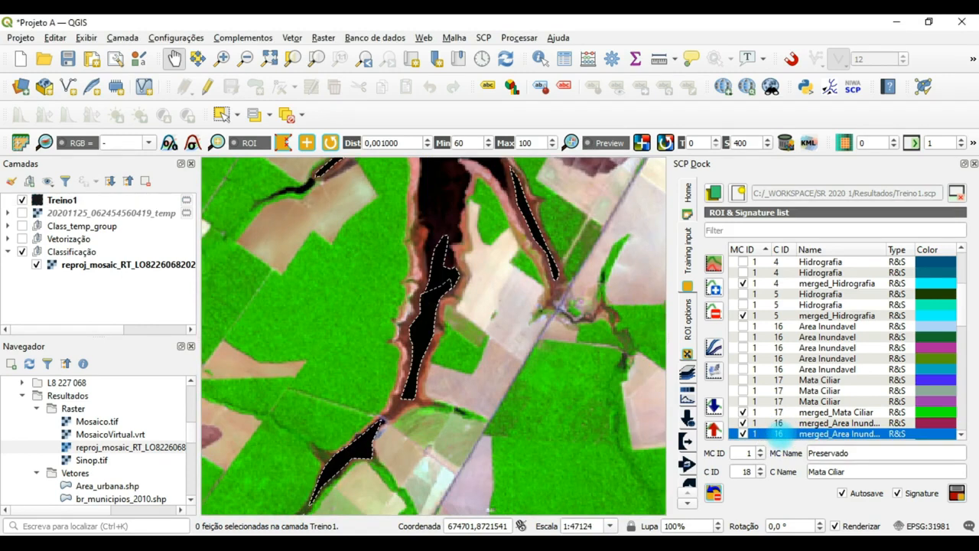
left_click(778, 433)
type("18")
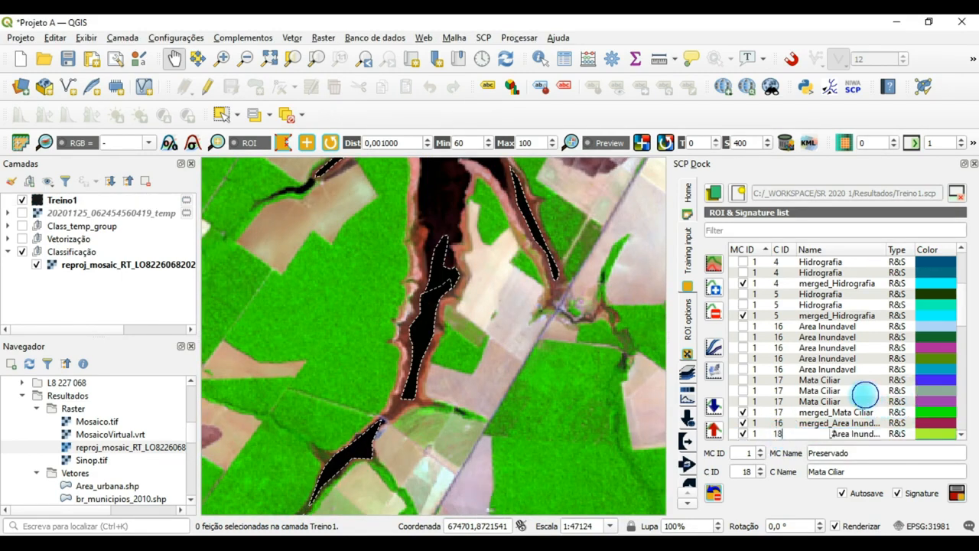
left_click(791, 412)
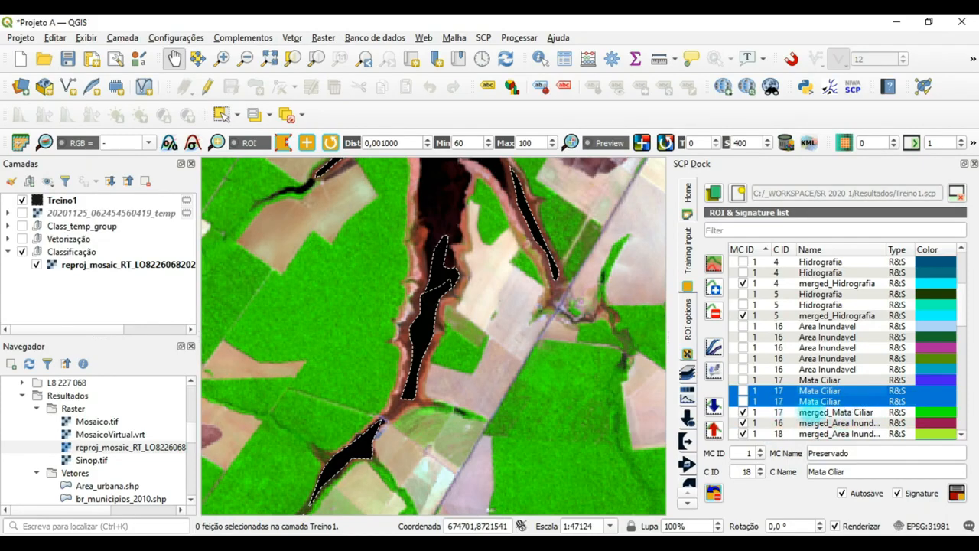
left_click(848, 416)
left_click(826, 414)
left_click(823, 404)
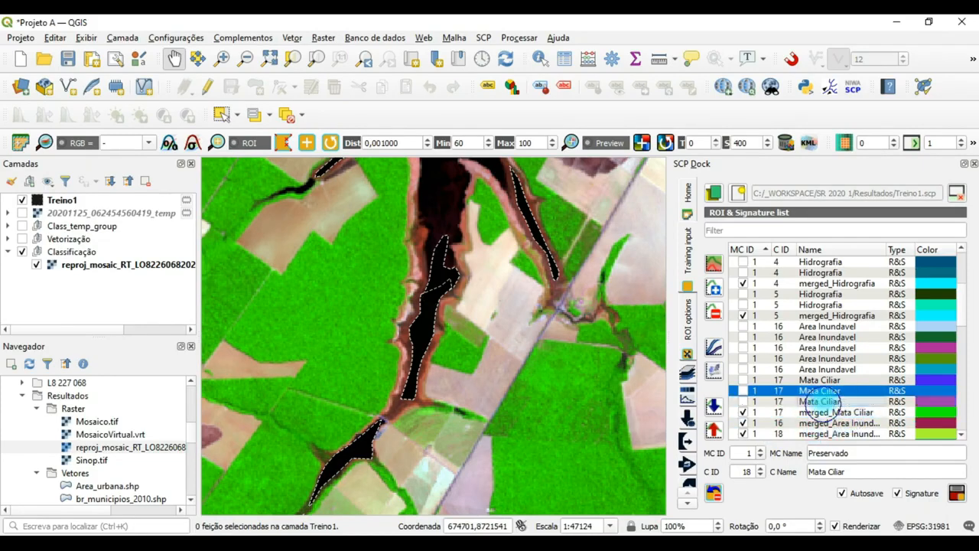
left_click(827, 391)
Review the signature list across the Preservado and Desmatado macroclasses, checking the active signatures, their C IDs and colours
scroll(825, 407, "down", 1)
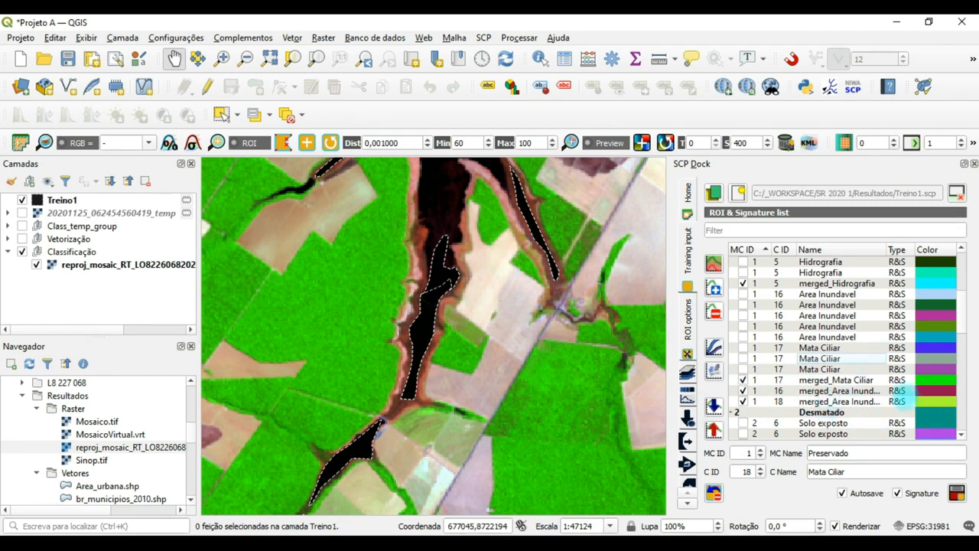
scroll(794, 381, "down", 3)
scroll(792, 381, "down", 4)
double_click(778, 294)
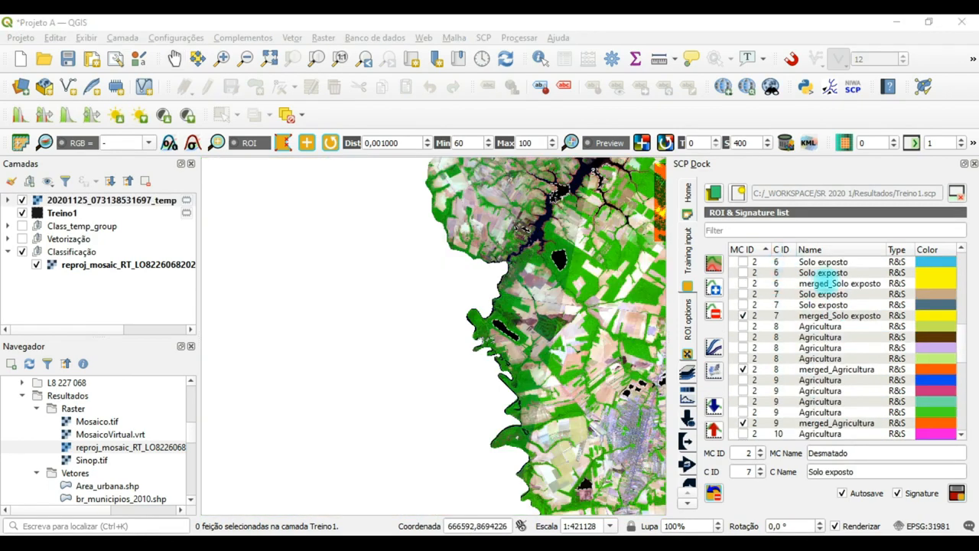
scroll(832, 342, "up", 7)
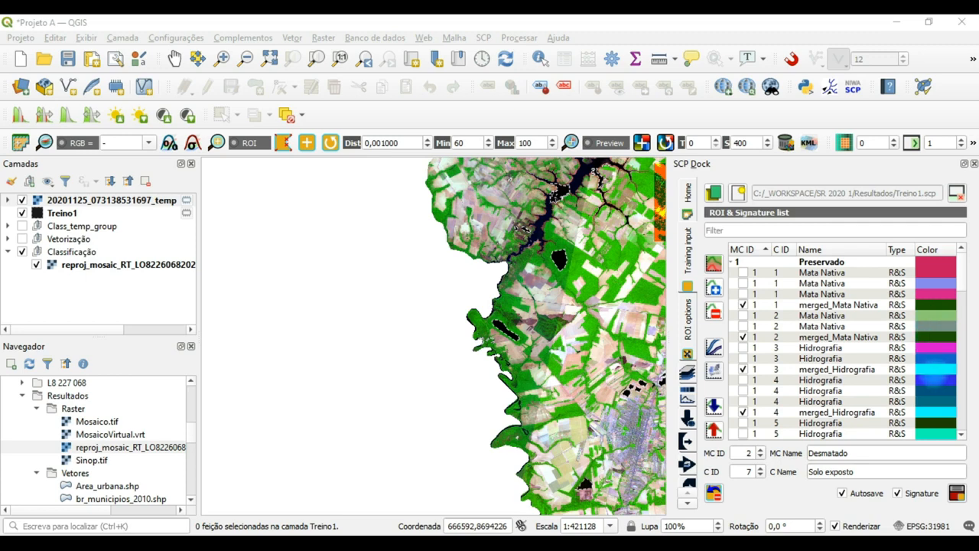
scroll(933, 358, "down", 3)
scroll(926, 363, "down", 4)
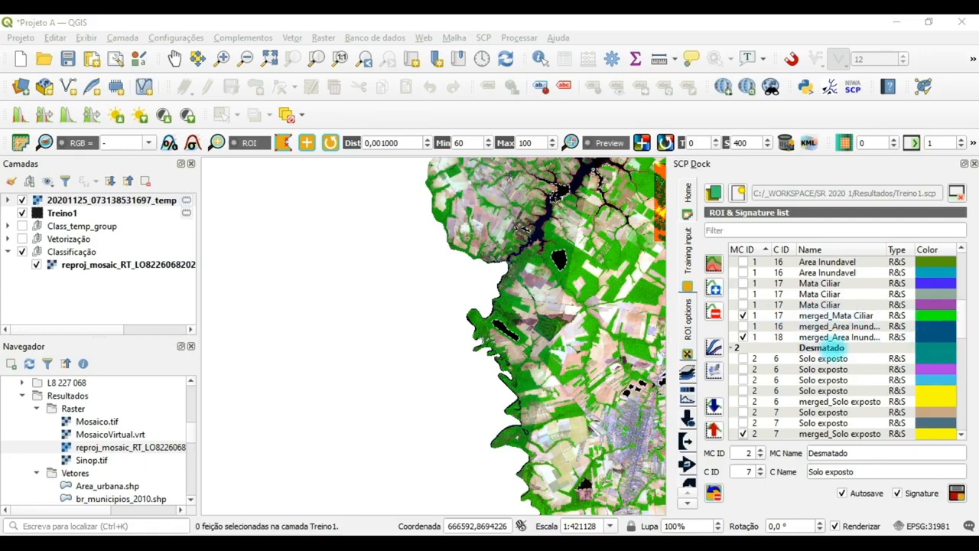
scroll(840, 348, "down", 3)
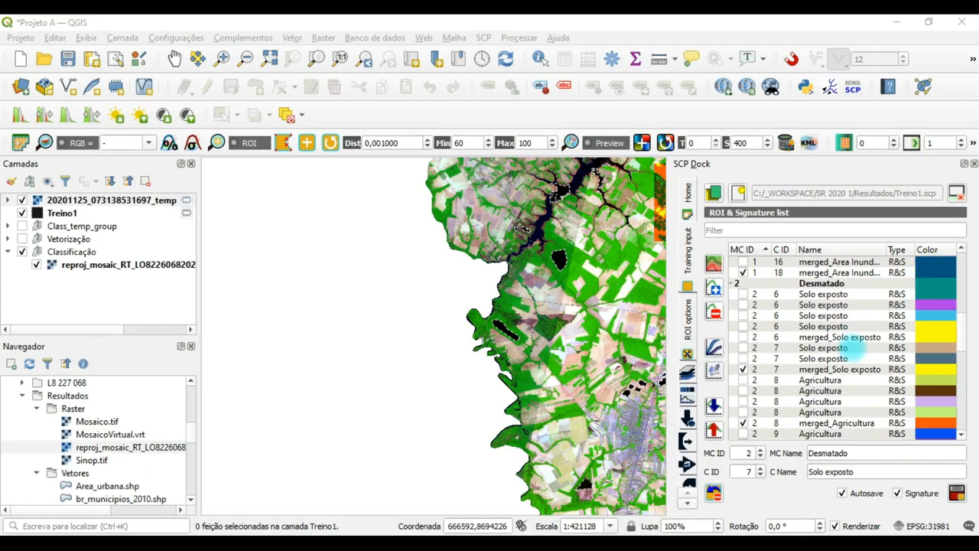
Recolour the merged_Agricultura signatures with C ID 8 and 9 to light orange #ffaa7f
scroll(853, 348, "down", 1)
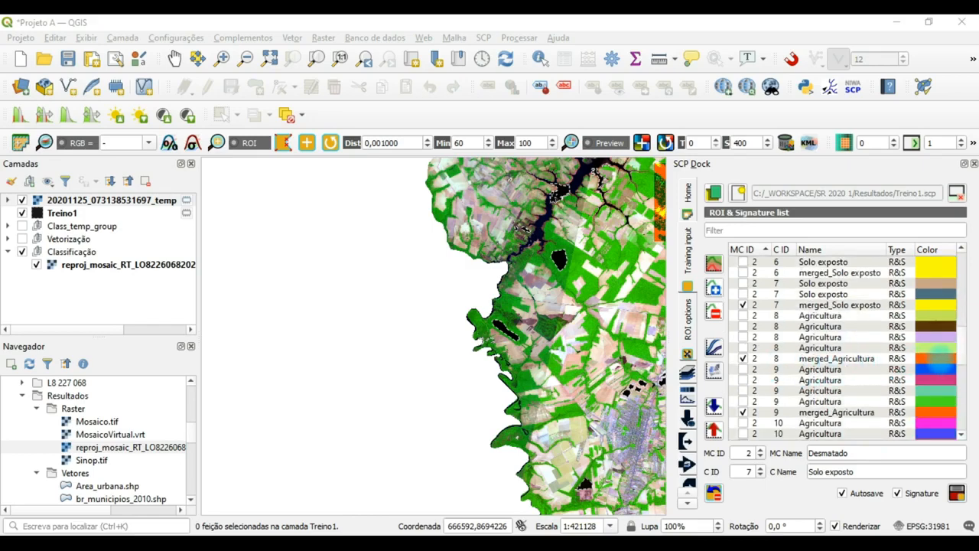
double_click(939, 358)
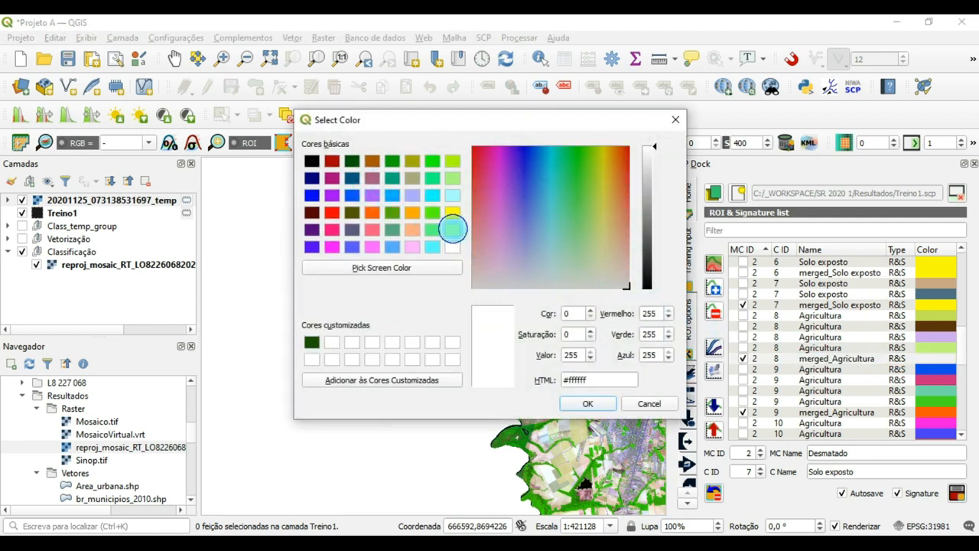
left_click(452, 228)
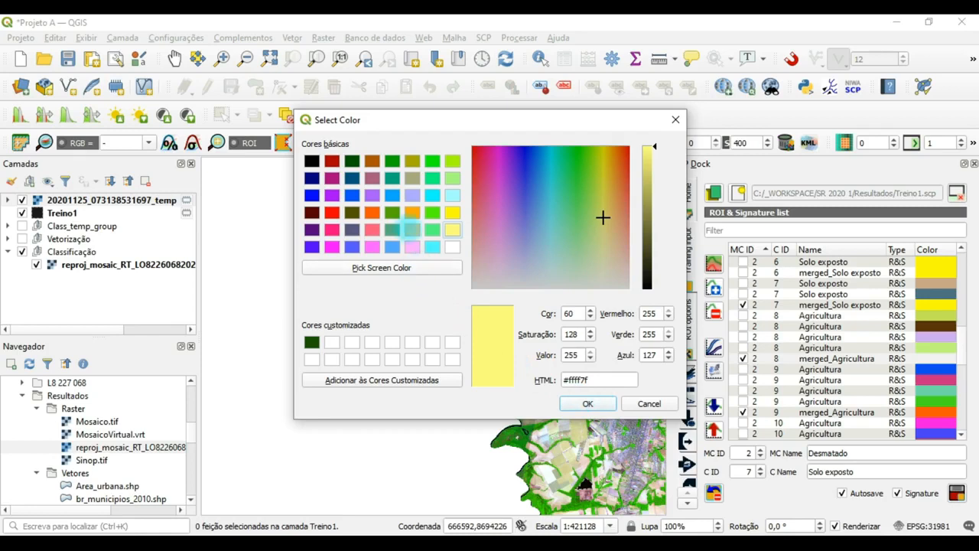
left_click(620, 217)
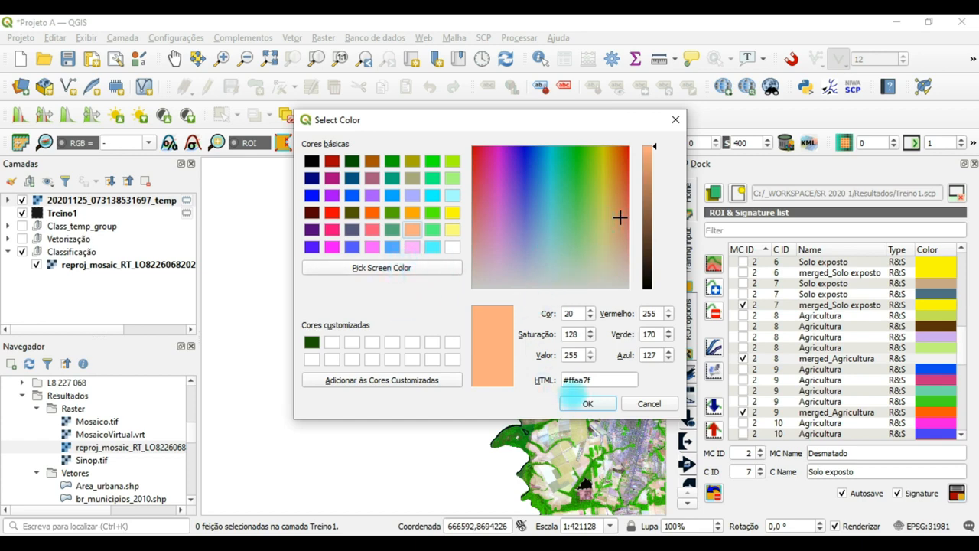
left_click(588, 403)
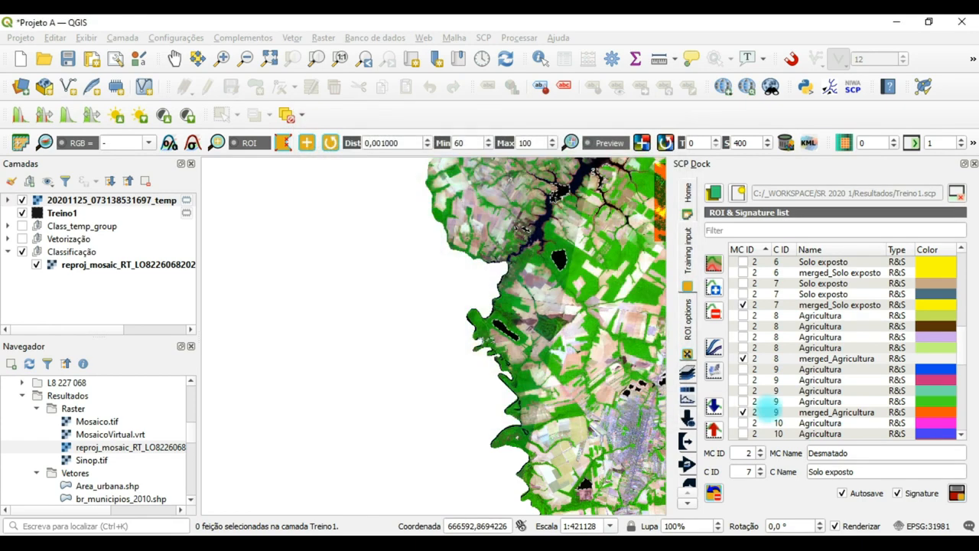
double_click(939, 358)
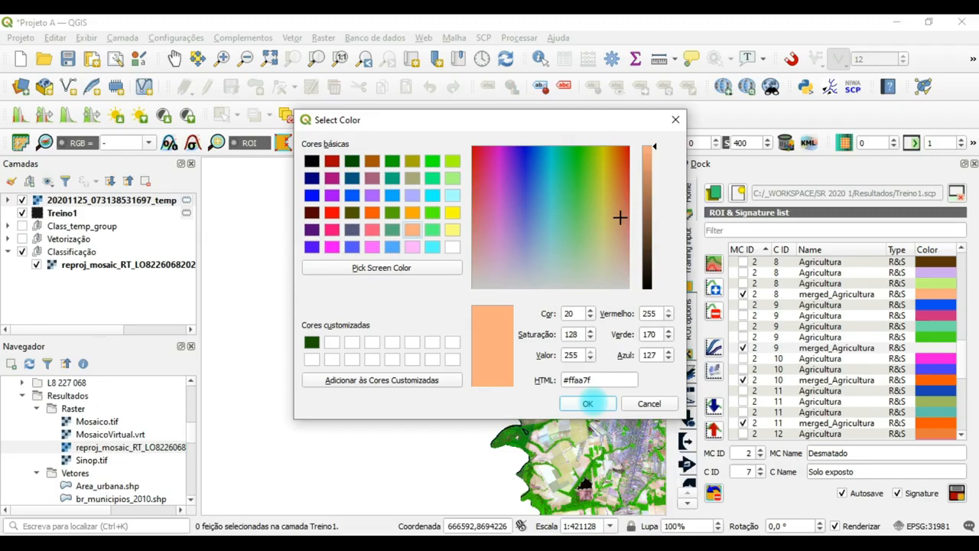
left_click(588, 403)
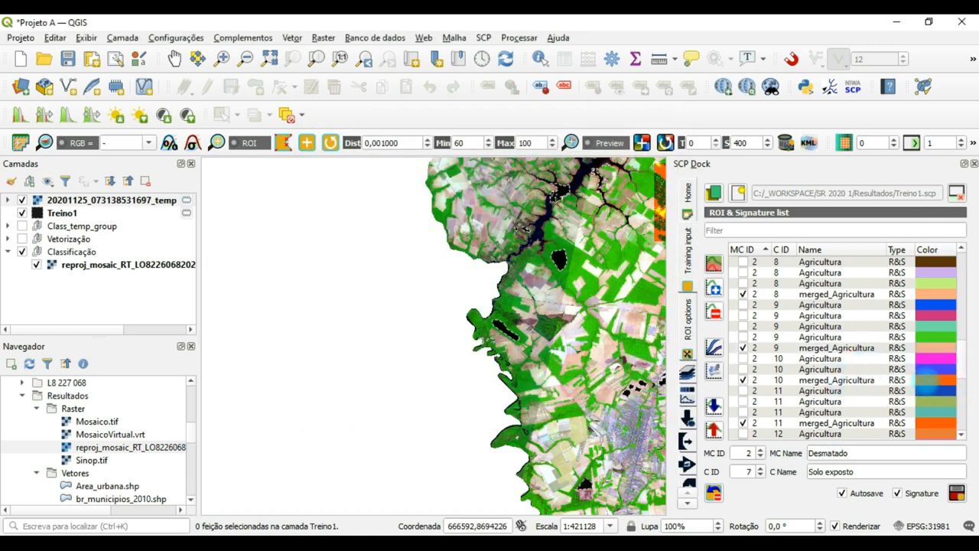
Recolour the merged_Agricultura signatures with C ID 10, 11 and 12 to light orange #ffaa7f
double_click(925, 380)
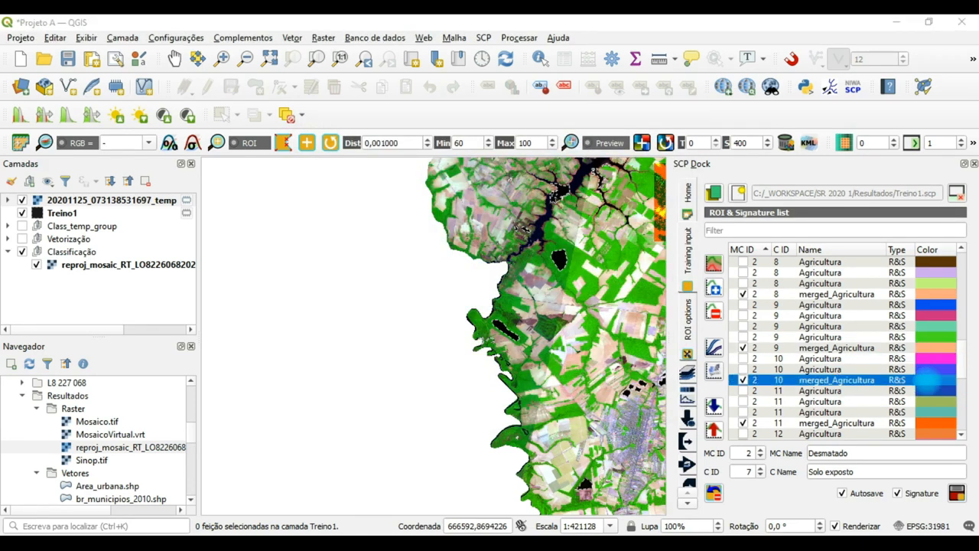
left_click(412, 229)
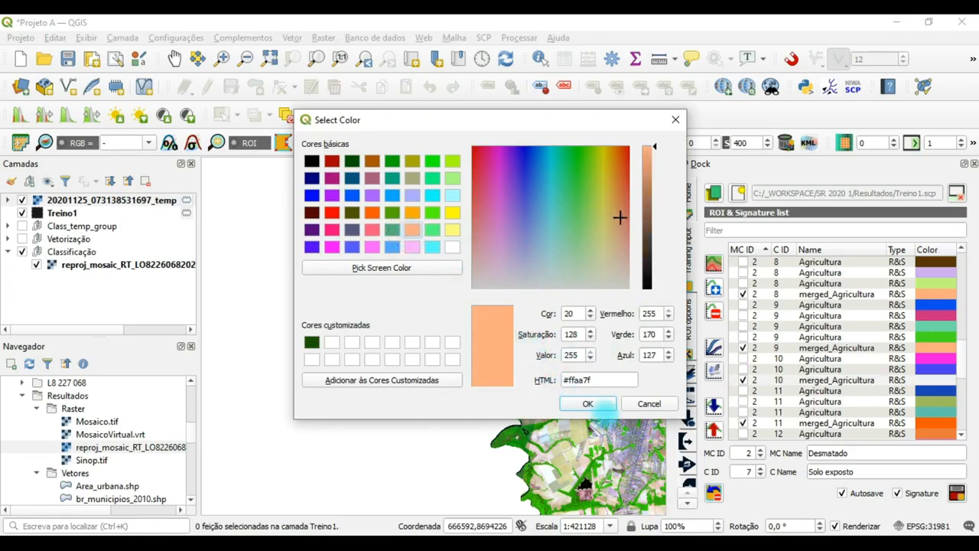
left_click(589, 403)
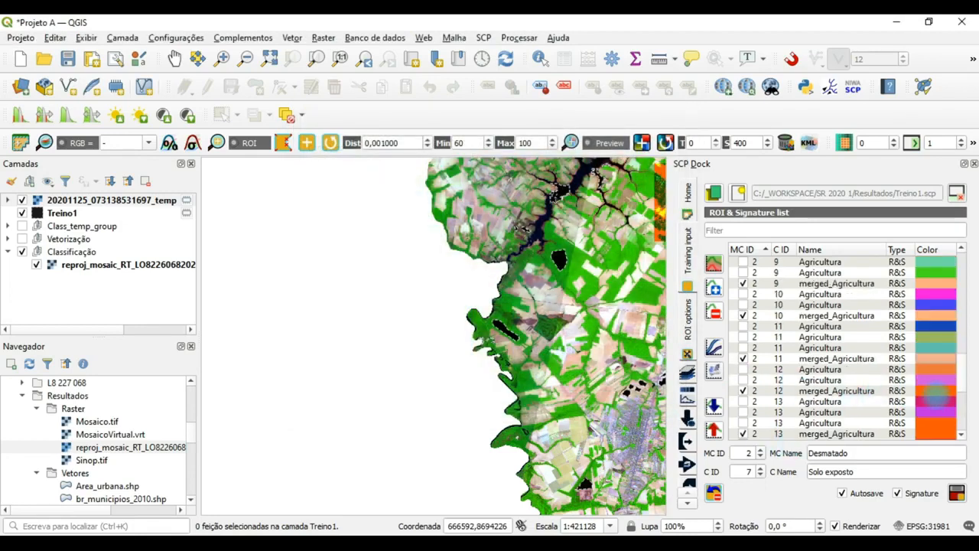
double_click(939, 392)
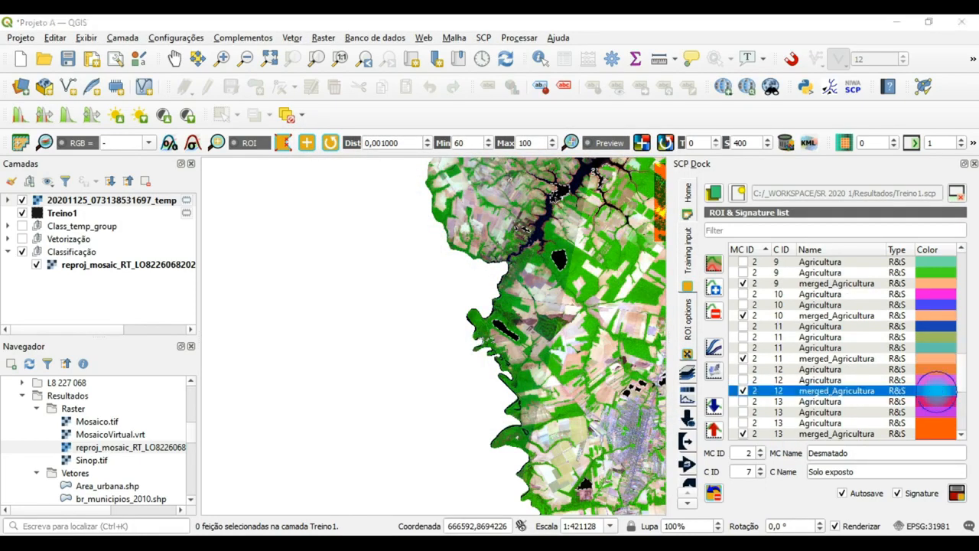
left_click(406, 227)
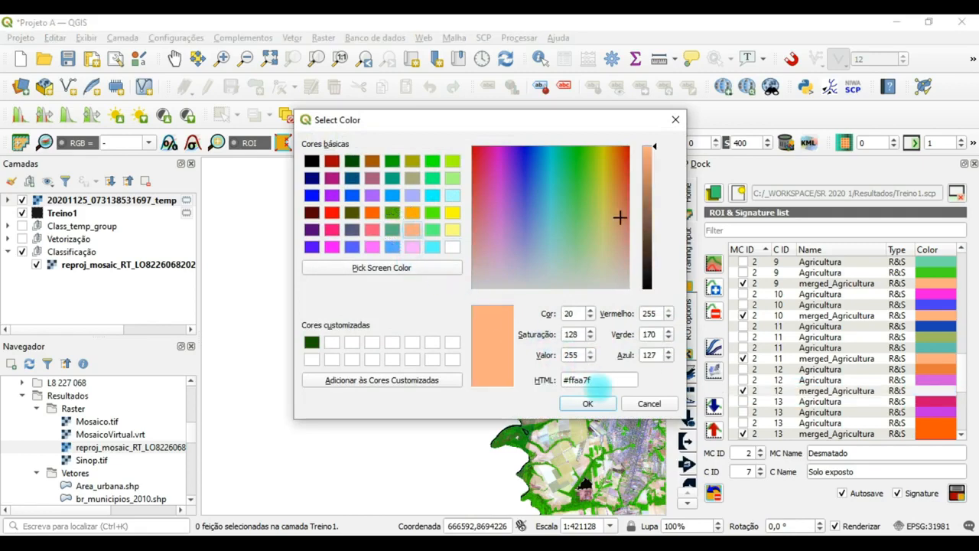
left_click(588, 403)
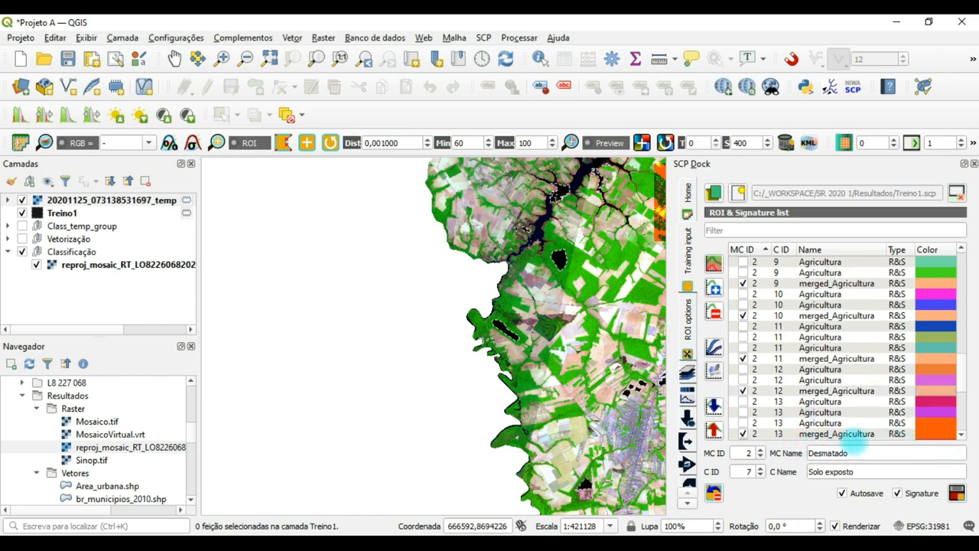
Recolour the merged_Agricultura signature with C ID 13 to light orange #ffaa7f and check the list down to the Queimada signatures
double_click(932, 434)
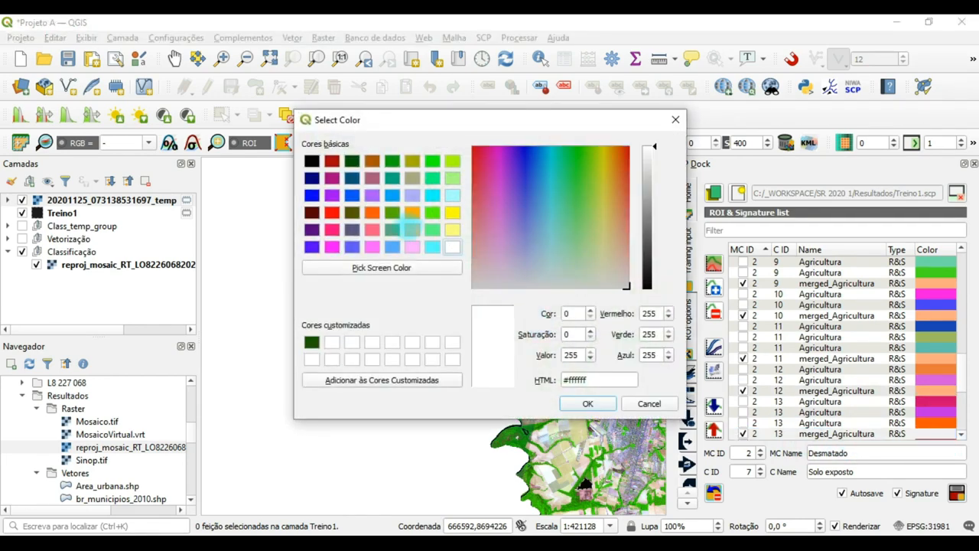
left_click(619, 217)
left_click(587, 403)
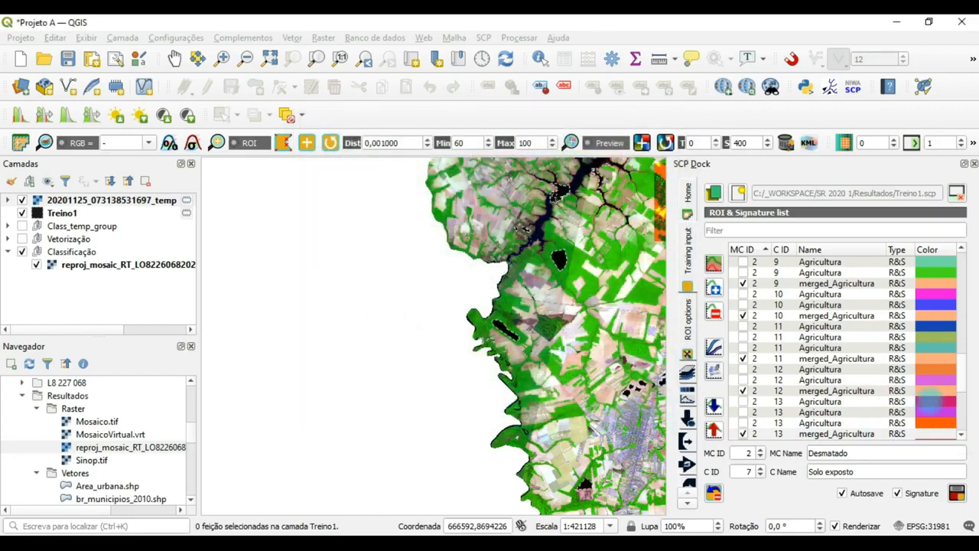
scroll(939, 412, "up", 2)
scroll(848, 349, "down", 3)
scroll(934, 405, "down", 2)
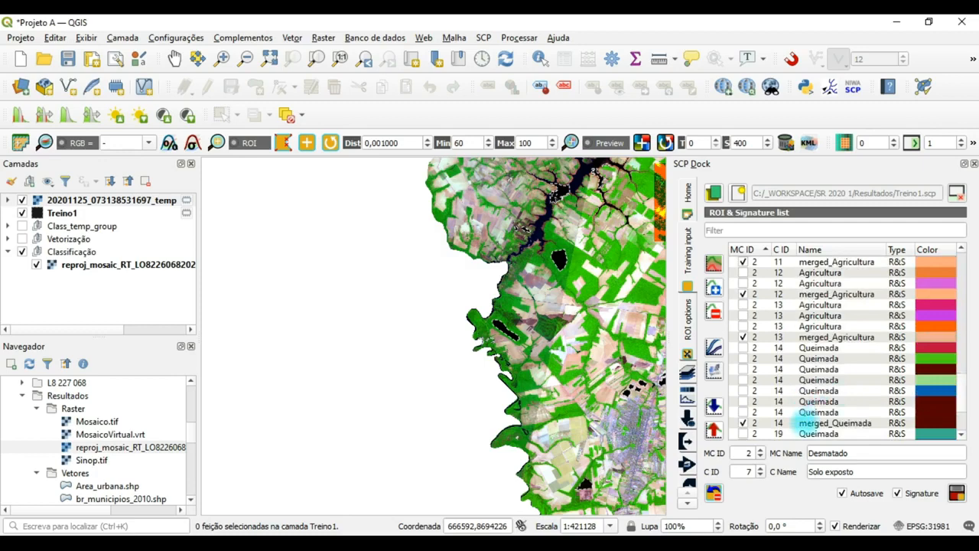
Collapse the signature list to its macroclasses and expand only the Preservado signatures
left_click(713, 263)
left_click(731, 262)
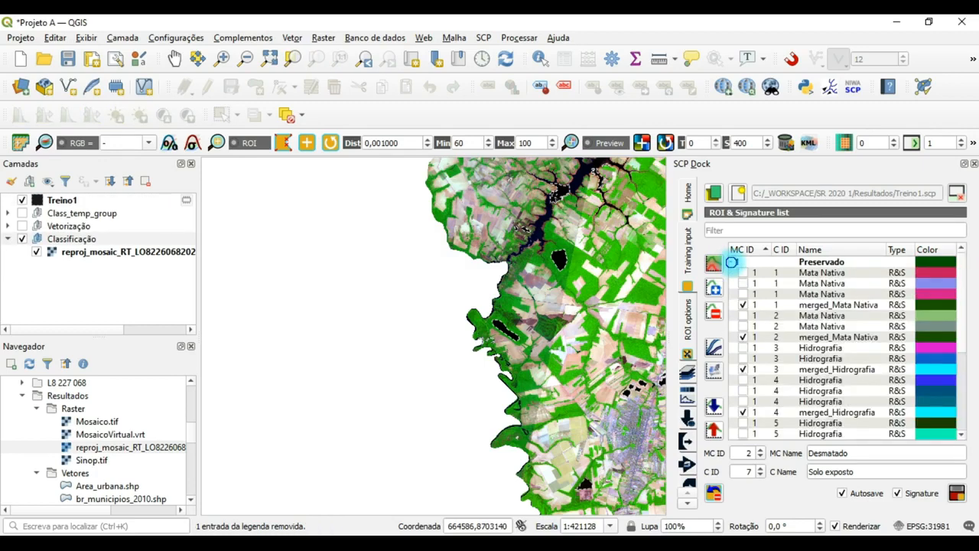
left_click(732, 262)
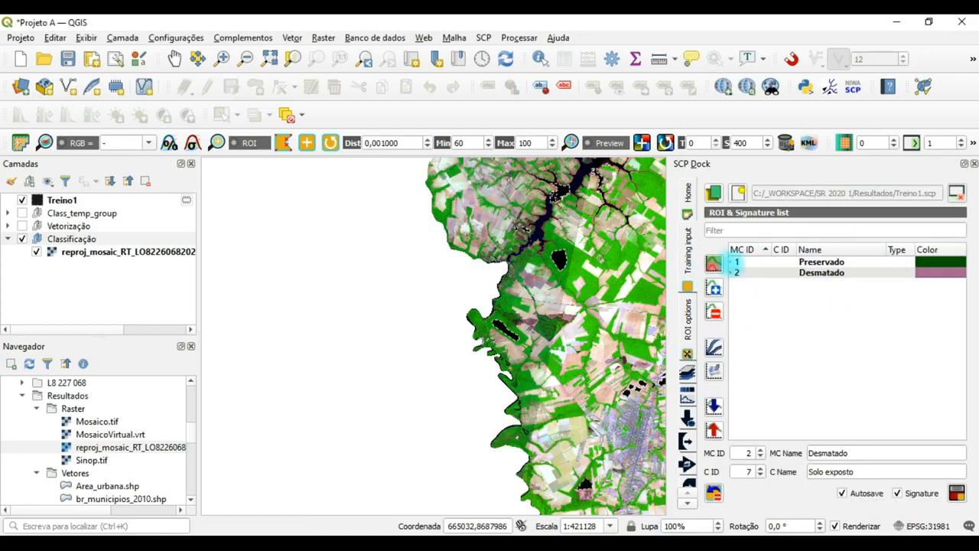
left_click(732, 262)
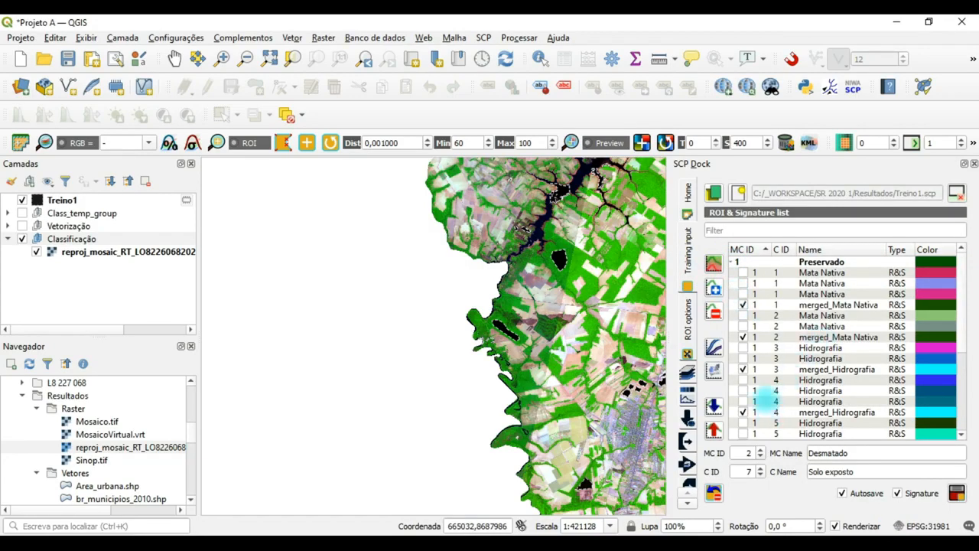
scroll(778, 358, "down", 3)
scroll(777, 356, "up", 4)
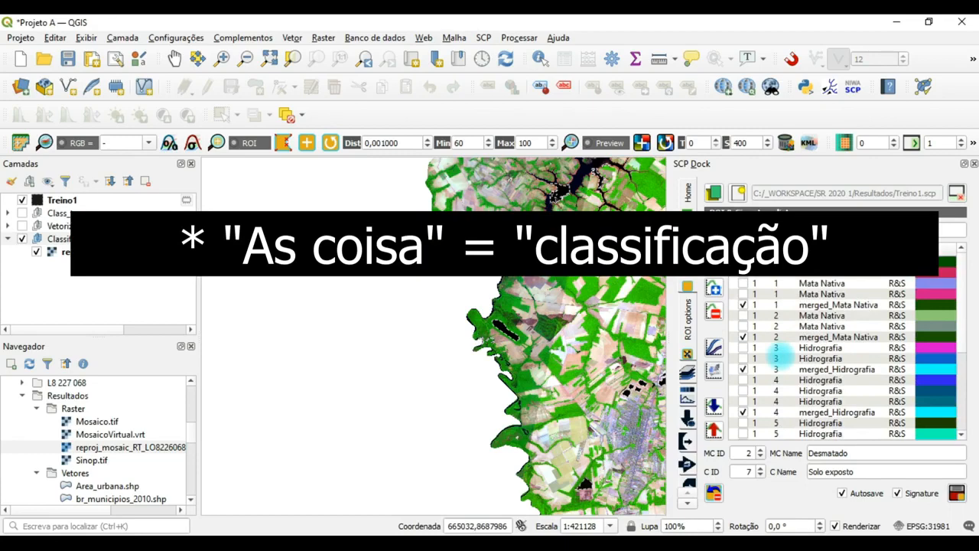
Select the active merged Preservado signatures: Mata Nativa C ID 1 and 2, Hidrografia 3, 4 and 5, Mata Ciliar 17 and Area Inundavel 18
left_click(786, 304)
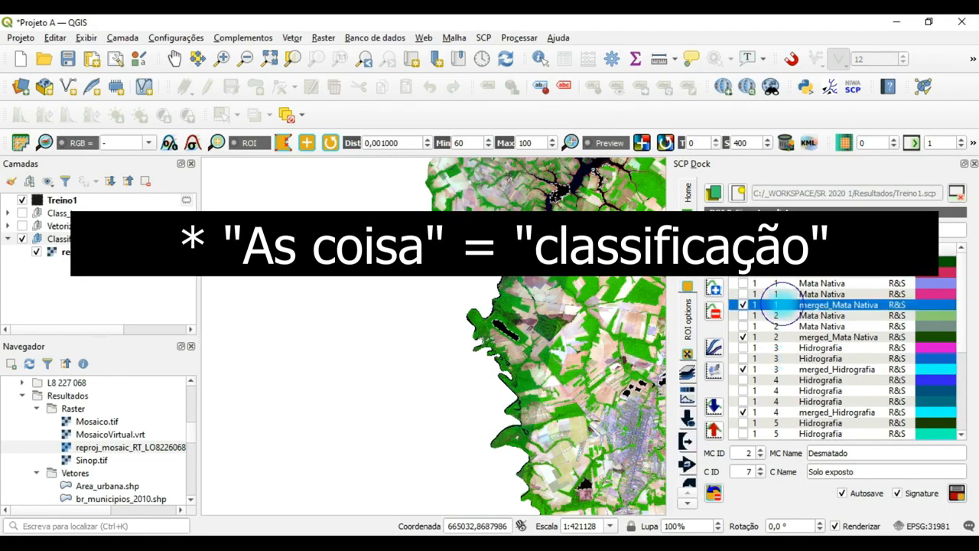
left_click(788, 336, "ctrl")
left_click(790, 368, "ctrl")
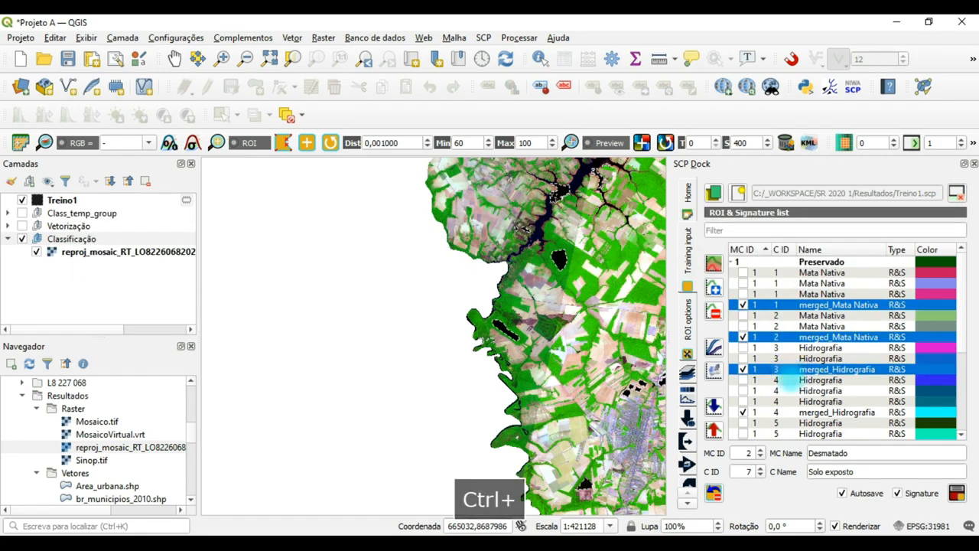
scroll(791, 381, "down", 1)
left_click(790, 380, "ctrl")
scroll(788, 379, "down", 1)
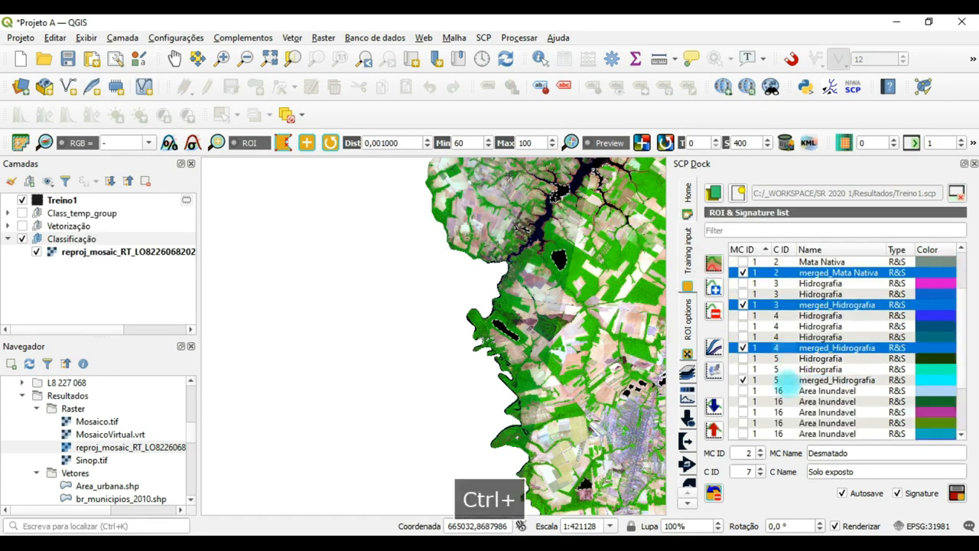
left_click(781, 380, "ctrl")
scroll(780, 381, "down", 2)
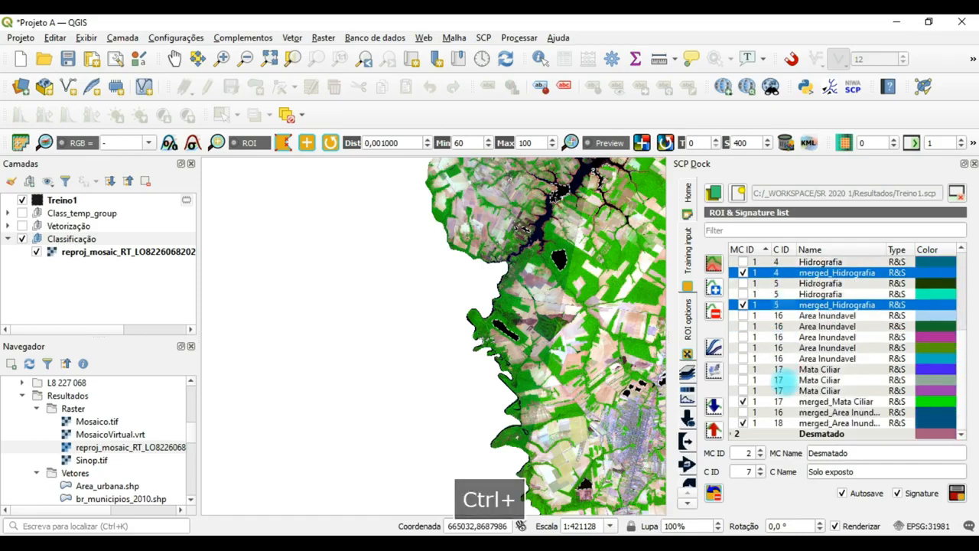
left_click(778, 401, "ctrl")
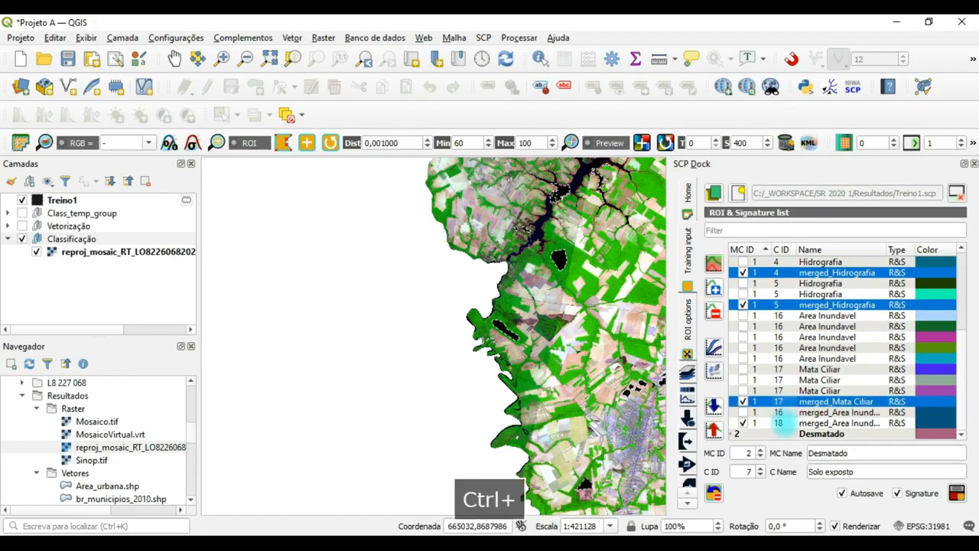
left_click(780, 422, "ctrl")
Expand the Desmatado macroclass and add merged_Solo exposto with C ID 6 and 7 to the selection
left_click(732, 433)
scroll(777, 420, "down", 4)
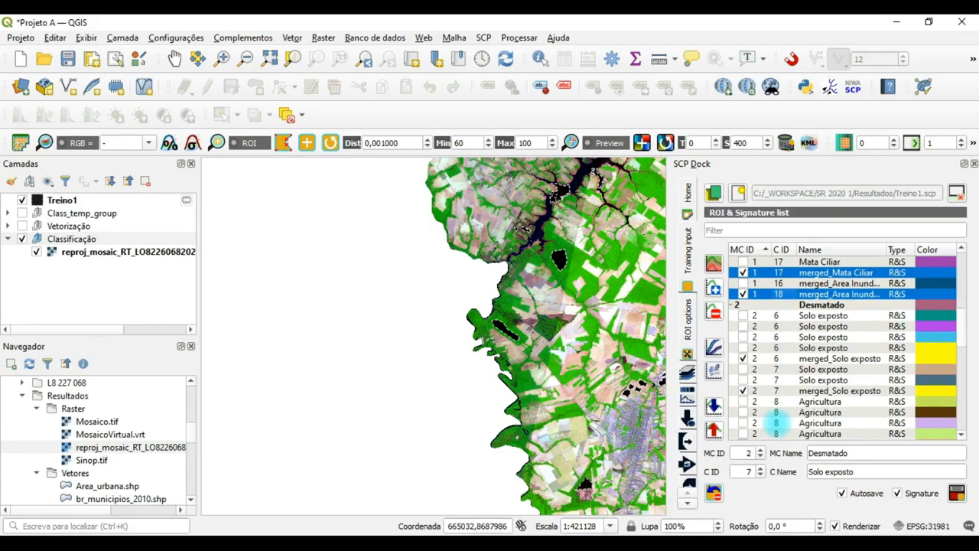
left_click(788, 356, "ctrl")
left_click(788, 390, "ctrl")
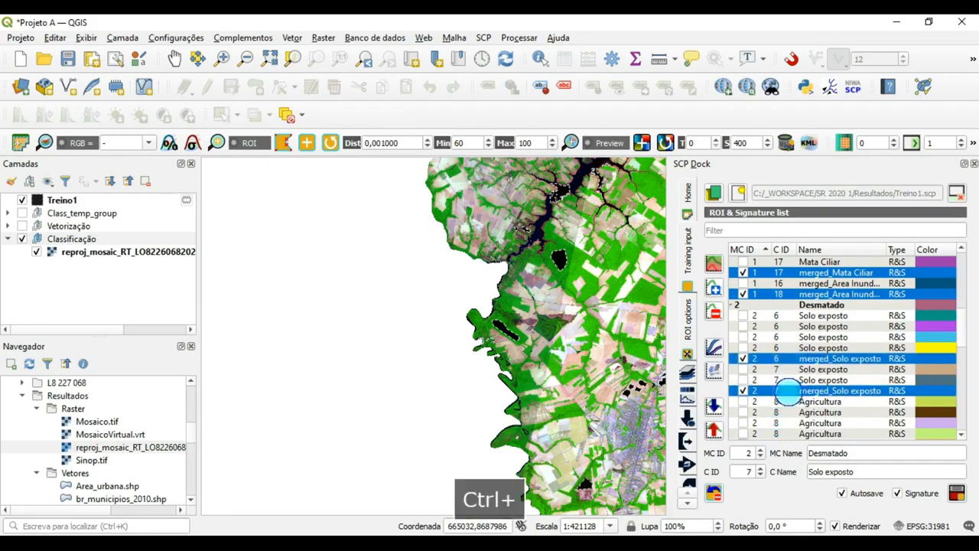
Add the merged_Agricultura signatures with C ID 8, 9, 10, 11, 12 and 13 to the selection
scroll(788, 391, "down", 4)
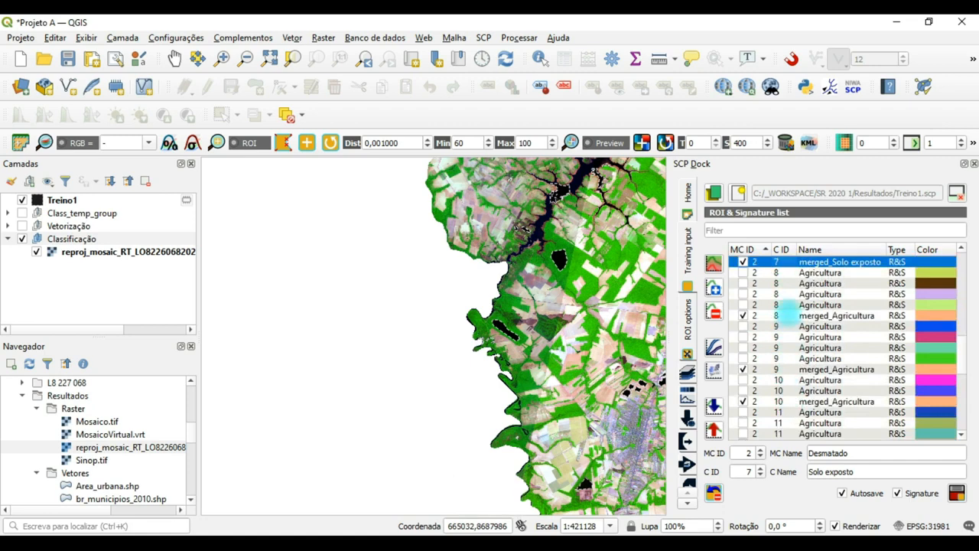
left_click(788, 315, "ctrl")
left_click(784, 369, "ctrl")
left_click(780, 402, "ctrl")
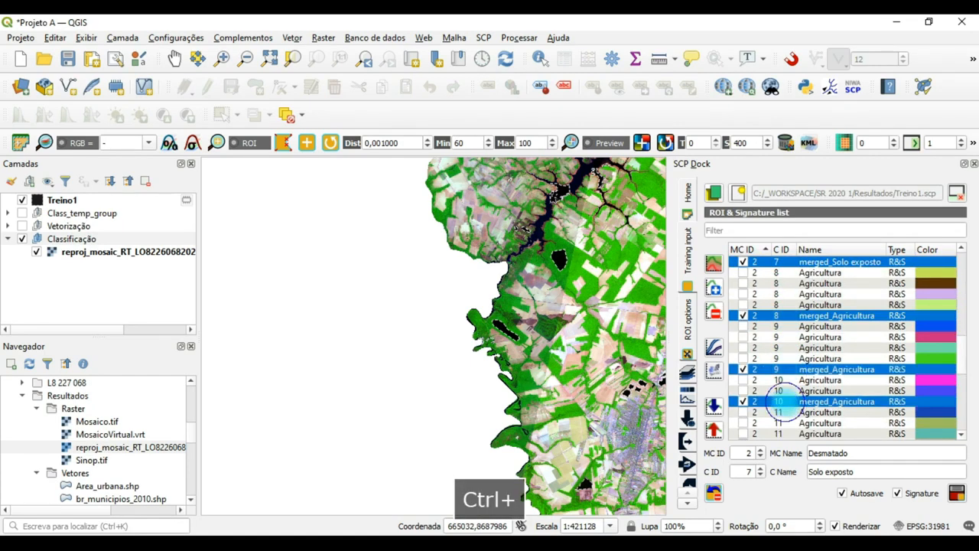
scroll(780, 402, "down", 2)
left_click(781, 379, "ctrl")
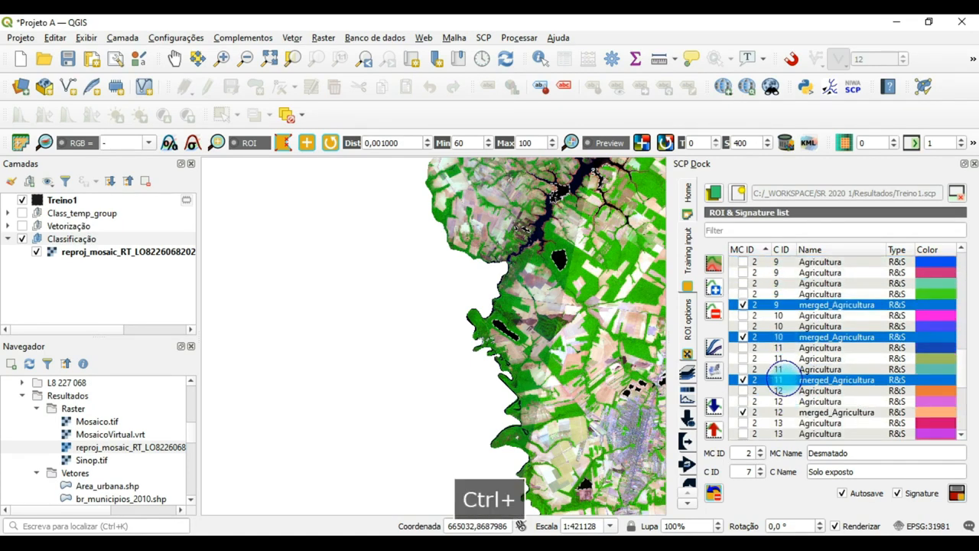
left_click(781, 412, "ctrl")
scroll(781, 405, "down", 3)
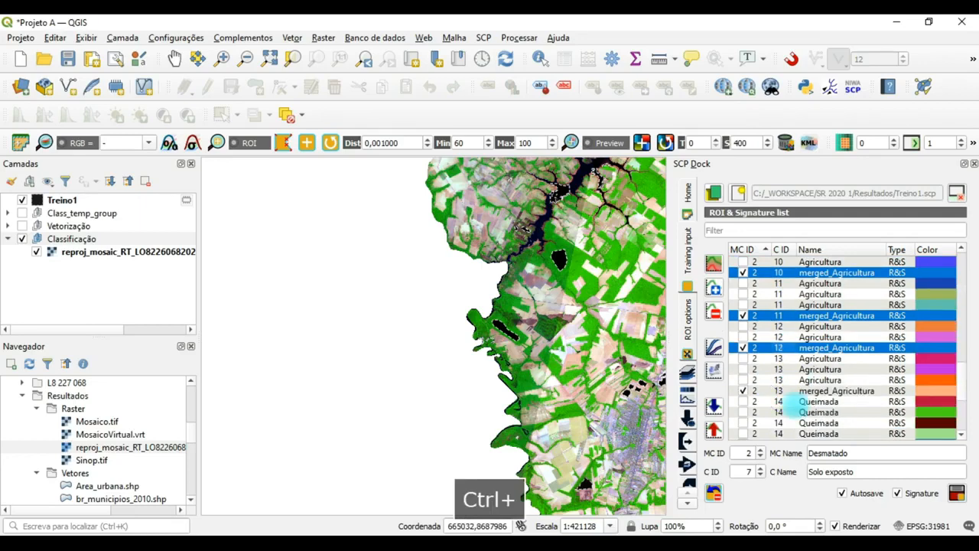
left_click(787, 358, "ctrl")
Activate merged_Queimada with C ID 19 instead of Queimada C ID 20, and add merged_Queimada C ID 14 and 19 to the selection
scroll(787, 367, "down", 2)
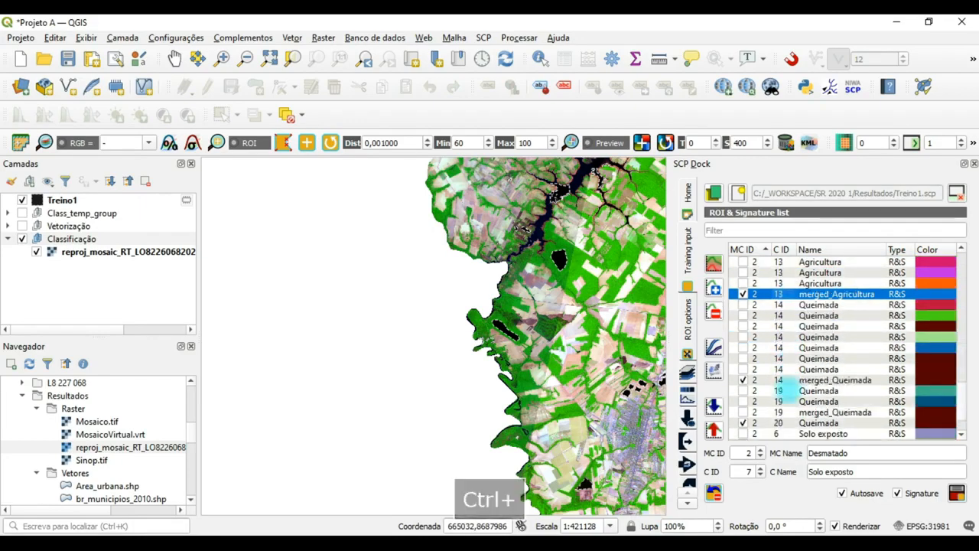
left_click(785, 380, "ctrl")
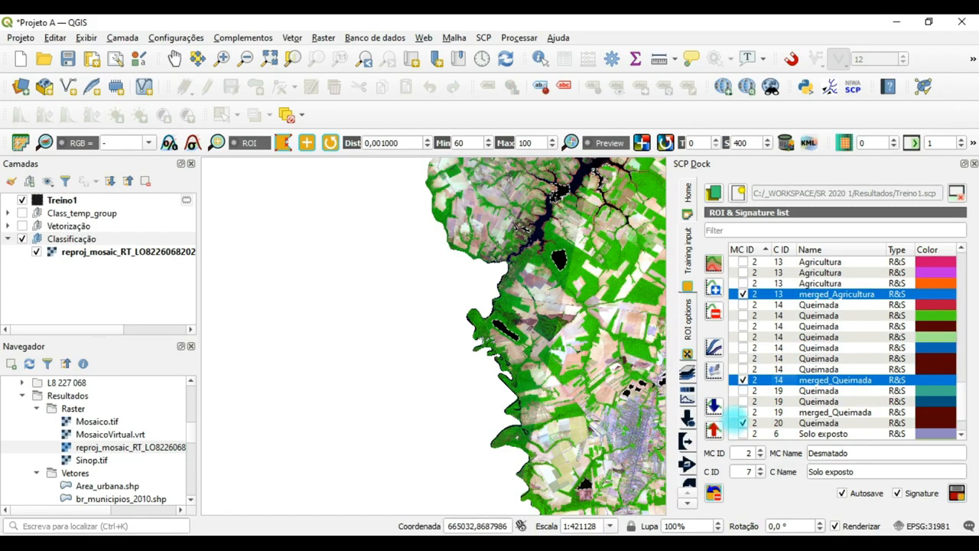
left_click(742, 422, "ctrl")
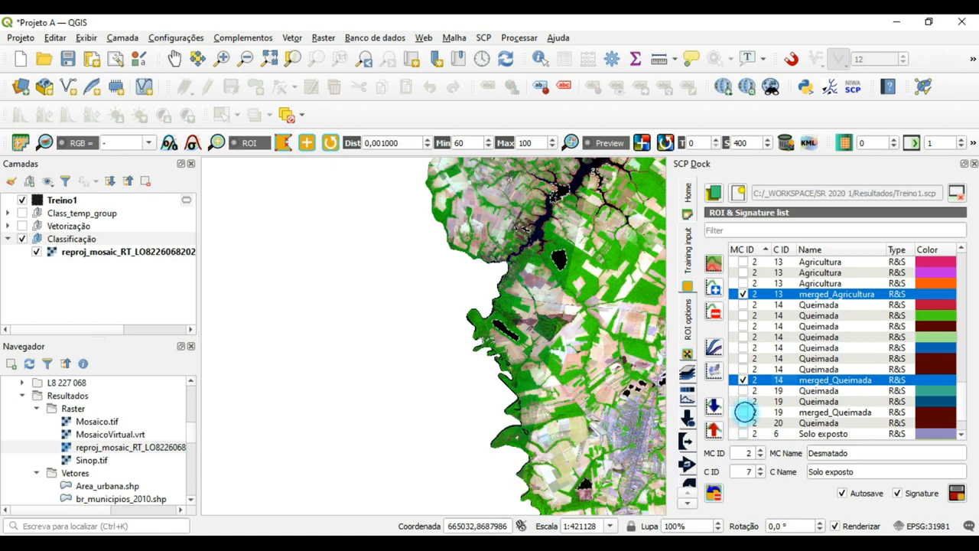
left_click(786, 412, "ctrl")
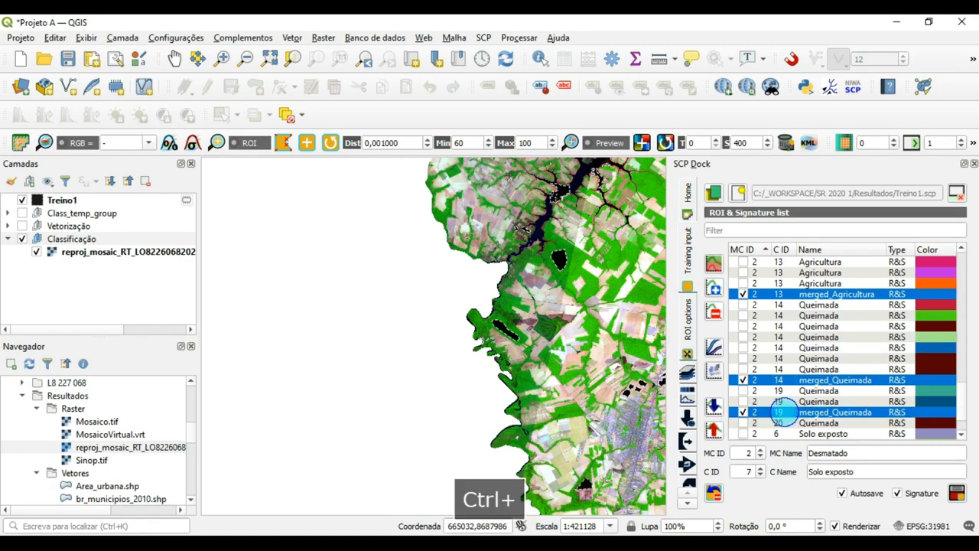
Include the twice-merged Solo exposto signature with C ID 6 in the selection and add the selected signatures to the spectral signature plot
scroll(785, 413, "down", 2)
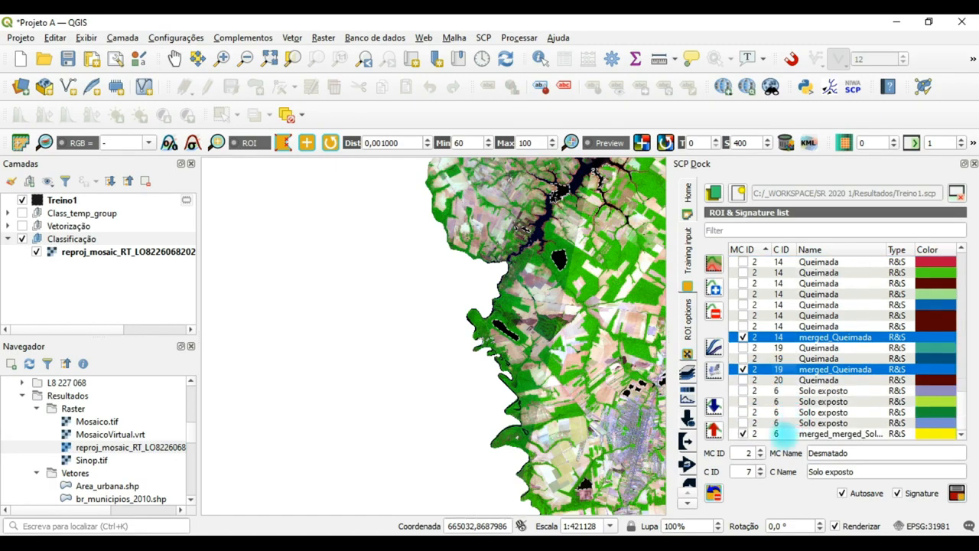
left_click(775, 433, "ctrl")
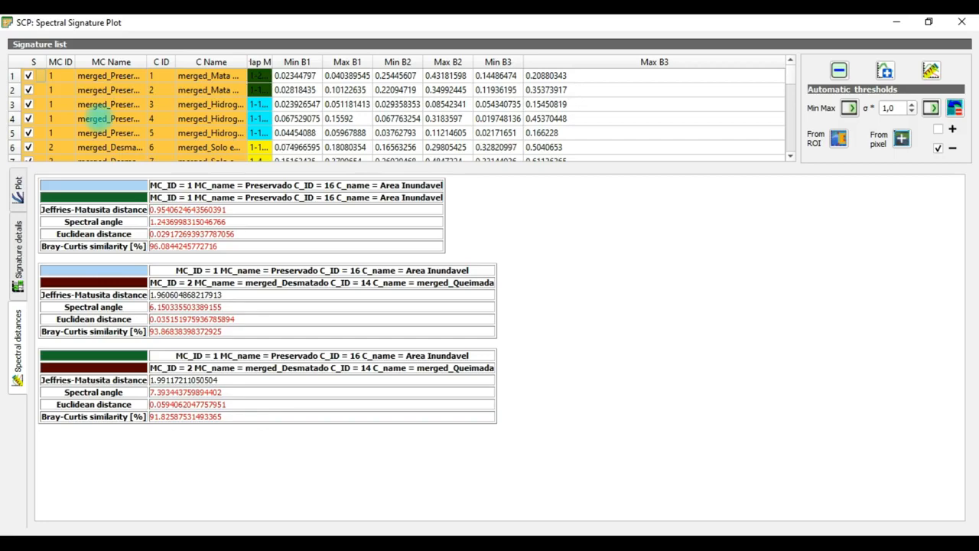
Select every signature in the spectral signature plot's list and remove them all
scroll(100, 116, "down", 8)
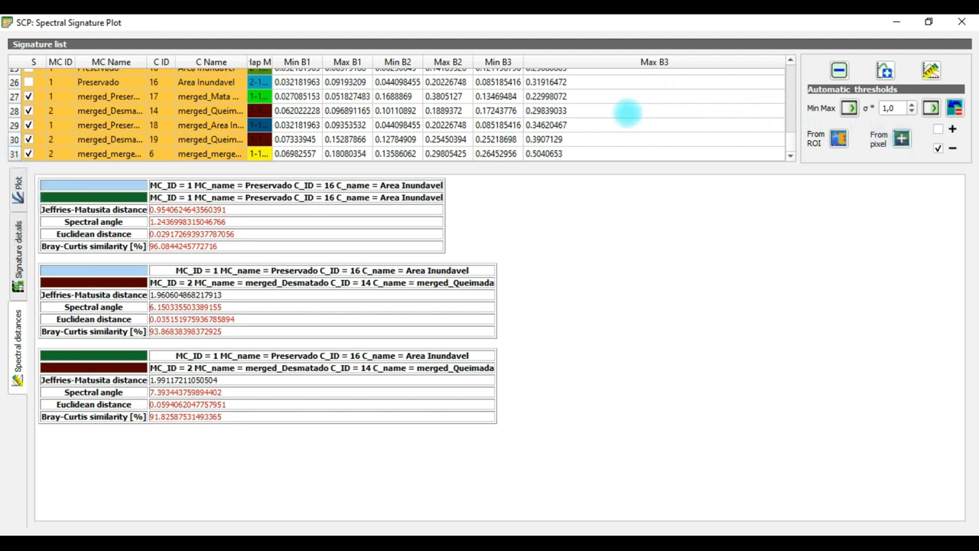
left_click(49, 154)
left_click(14, 154)
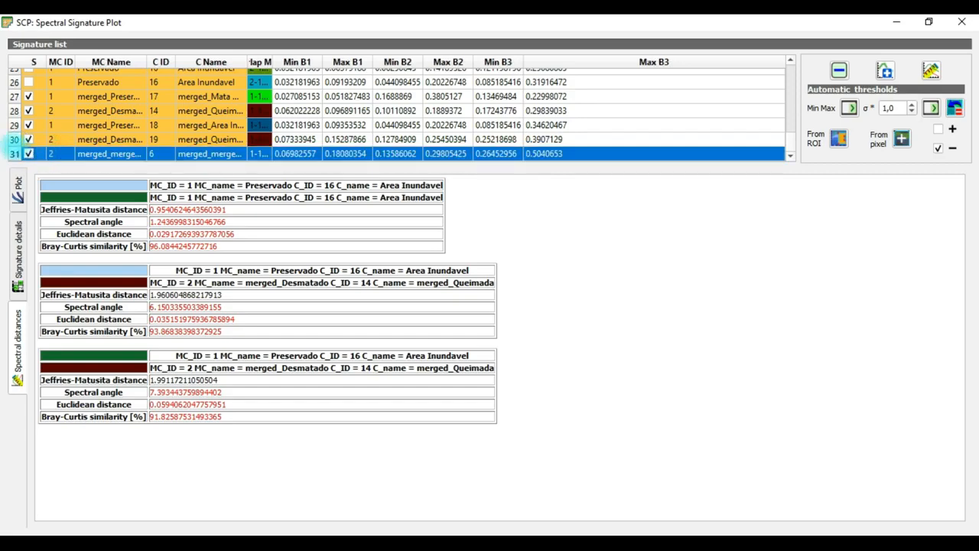
scroll(14, 115, "up", 8)
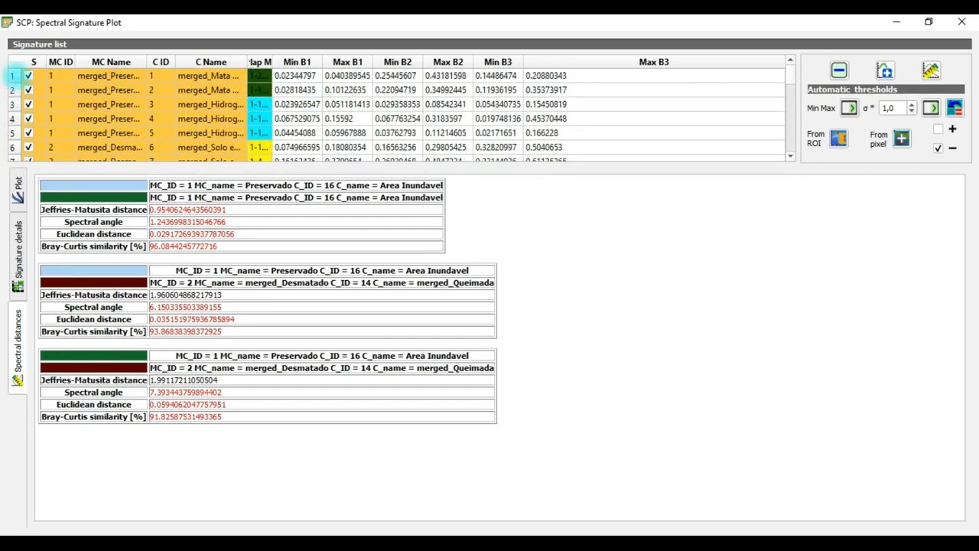
left_click(12, 74, "shift")
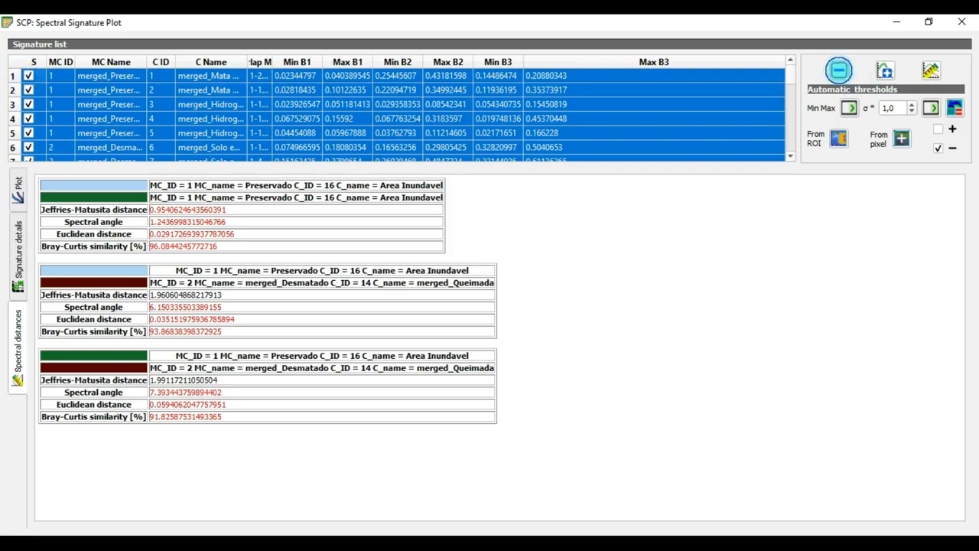
left_click(839, 70)
left_click(524, 287)
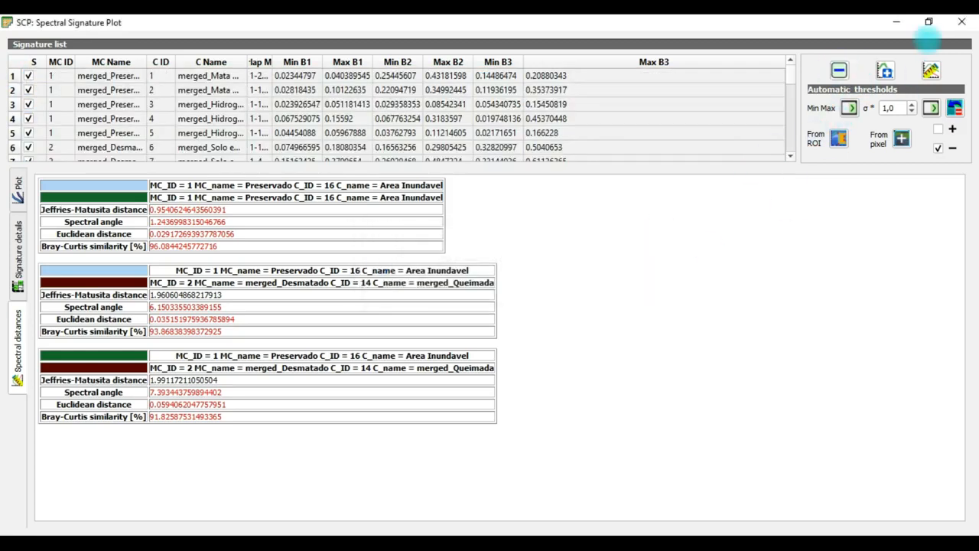
Return to the signature list and add only the selected merged signatures to the spectral signature plot again
left_click(897, 22)
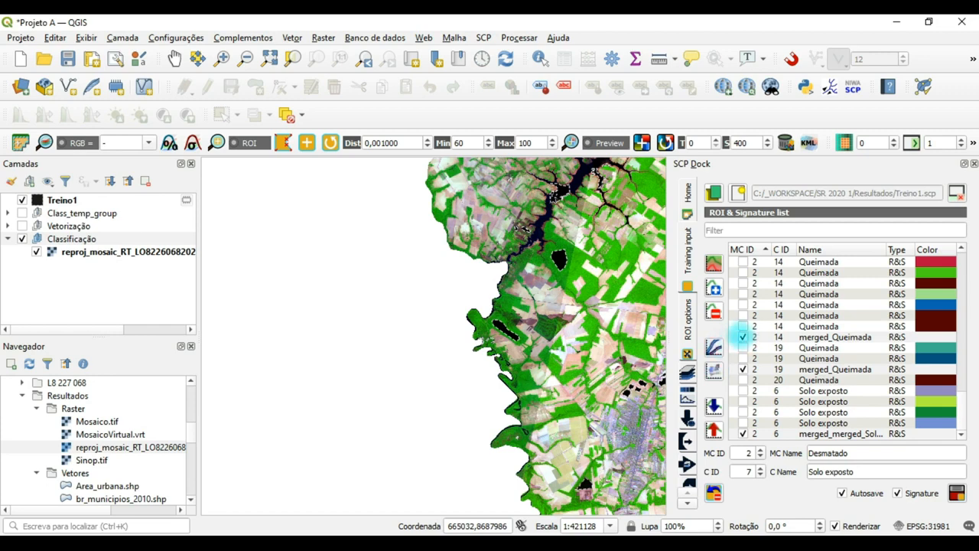
left_click(739, 336)
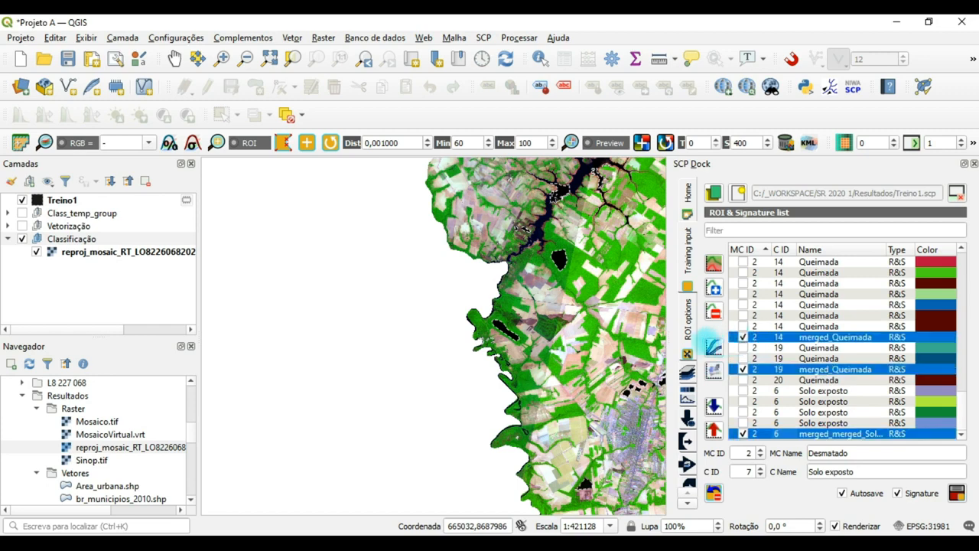
left_click(742, 336)
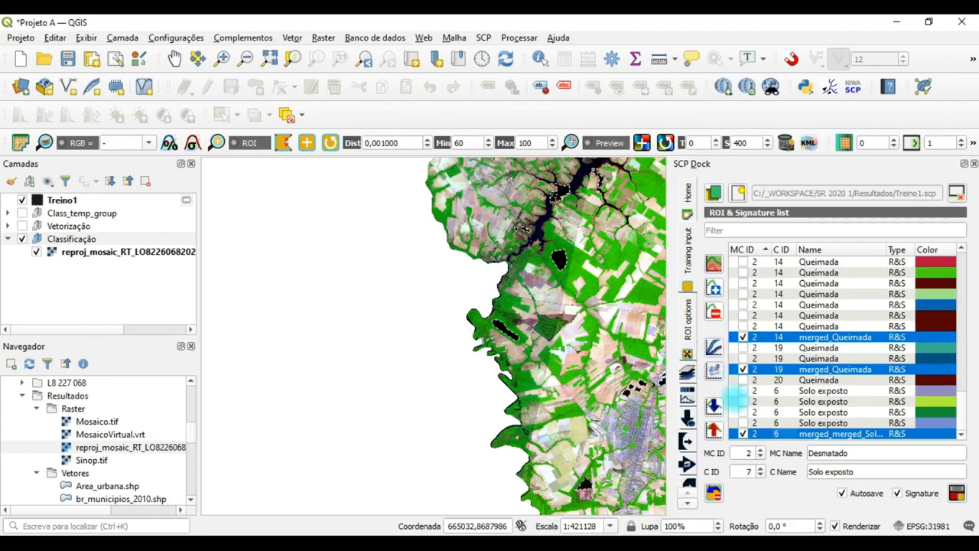
left_click(713, 372)
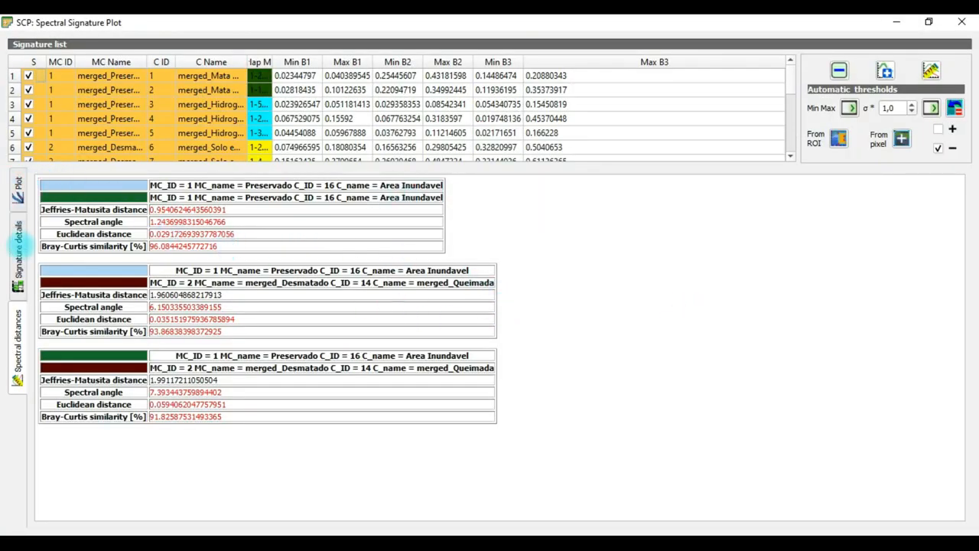
Display the graph of the merged signatures and widen the MC Name and C Name columns to show the full names
left_click(18, 190)
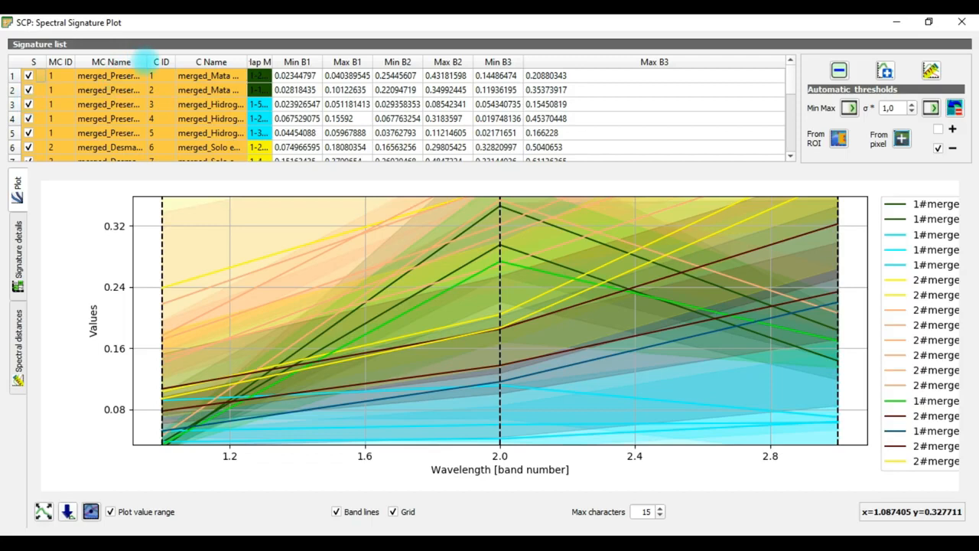
left_click_drag(147, 61, 179, 60)
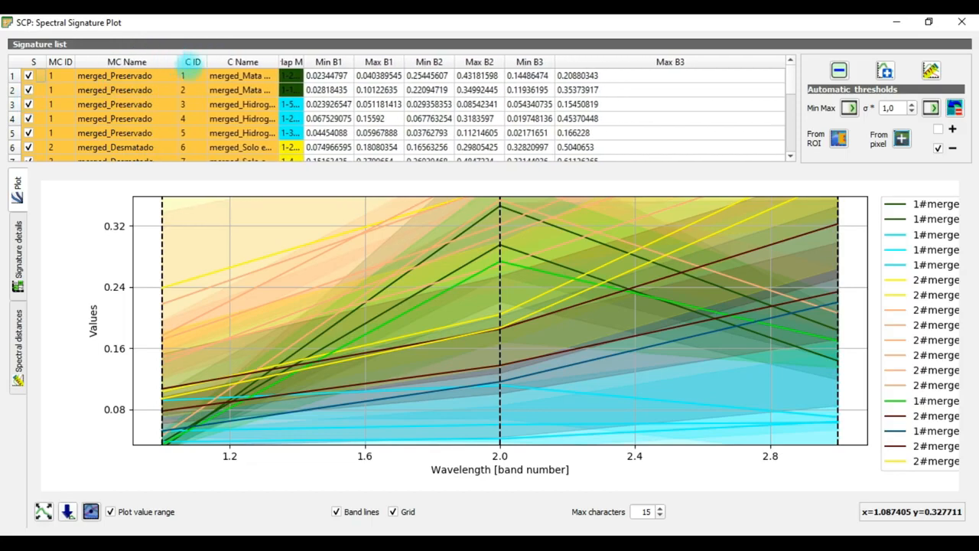
left_click_drag(277, 61, 326, 62)
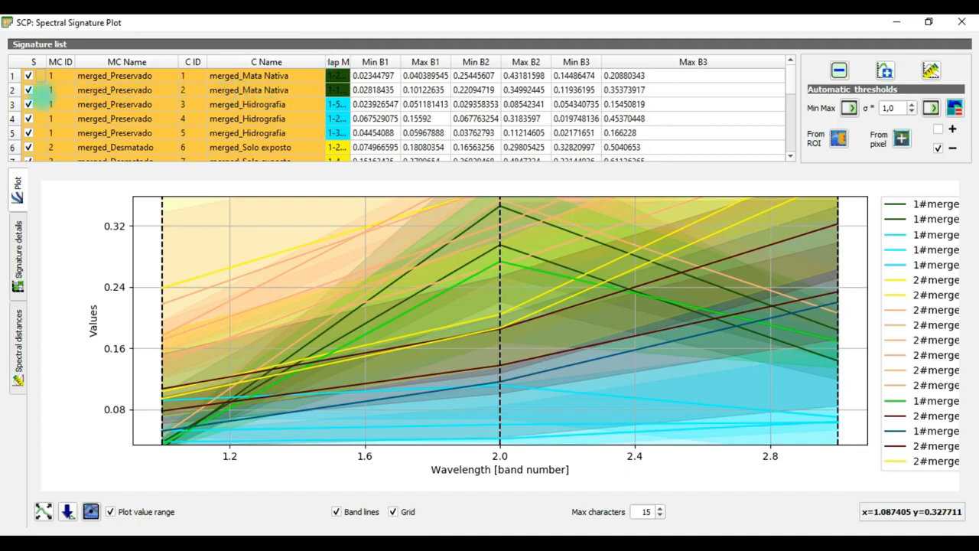
Hide the merged Hidrografia signatures with C ID 3 and 4 from the spectral signature plot
left_click_drag(33, 104, 34, 117)
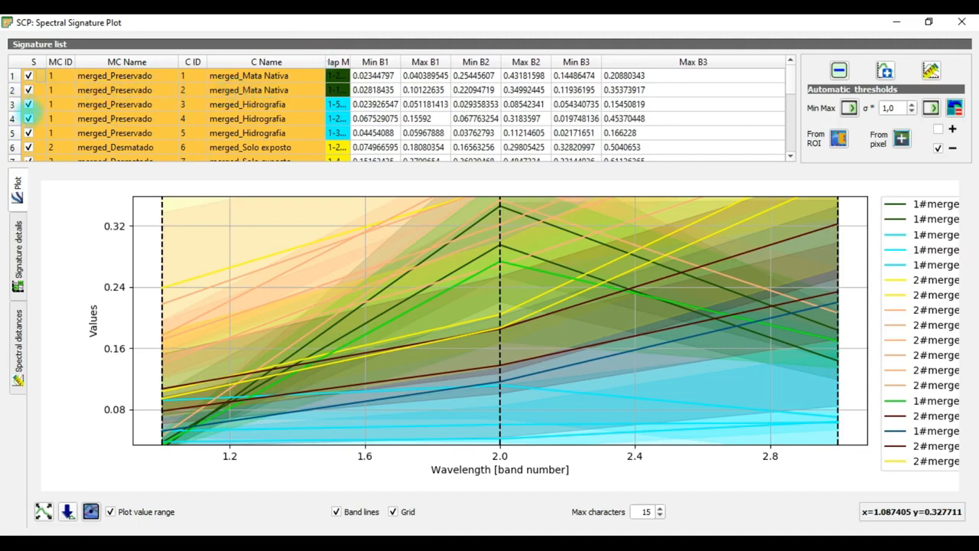
left_click(28, 105)
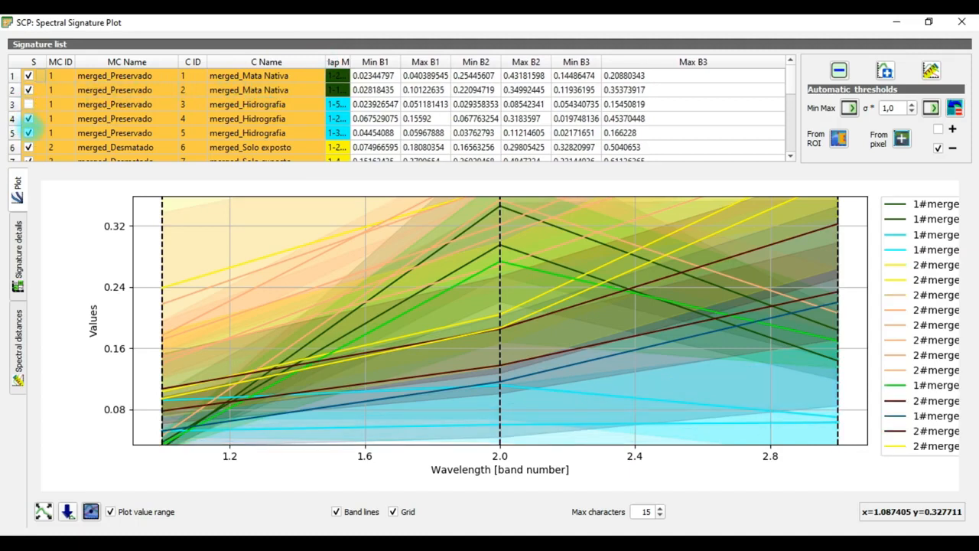
left_click(28, 119)
Hide the twice-merged Solo exposto, the merged Queimada with C ID 19 and the merged Area Inundavel signatures from the plot
scroll(30, 130, "down", 4)
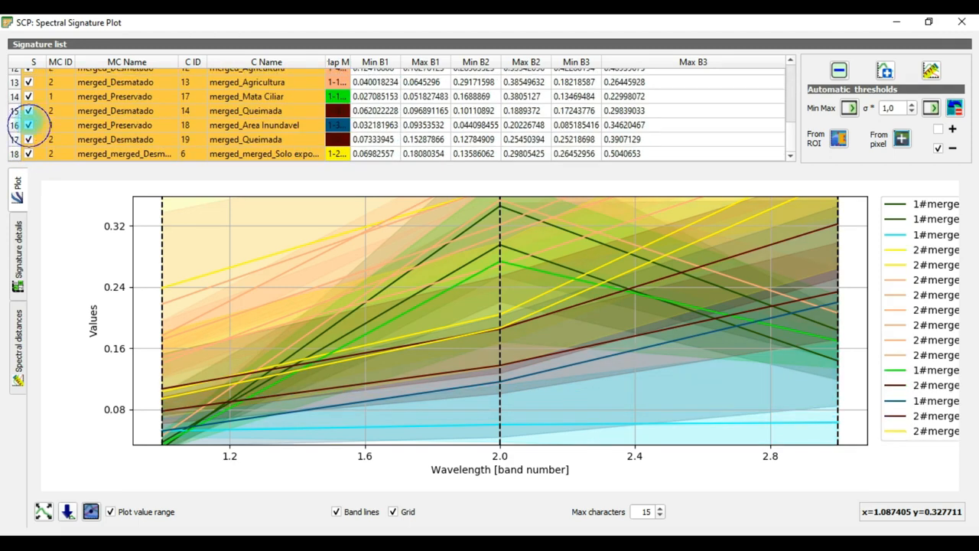
left_click(29, 111)
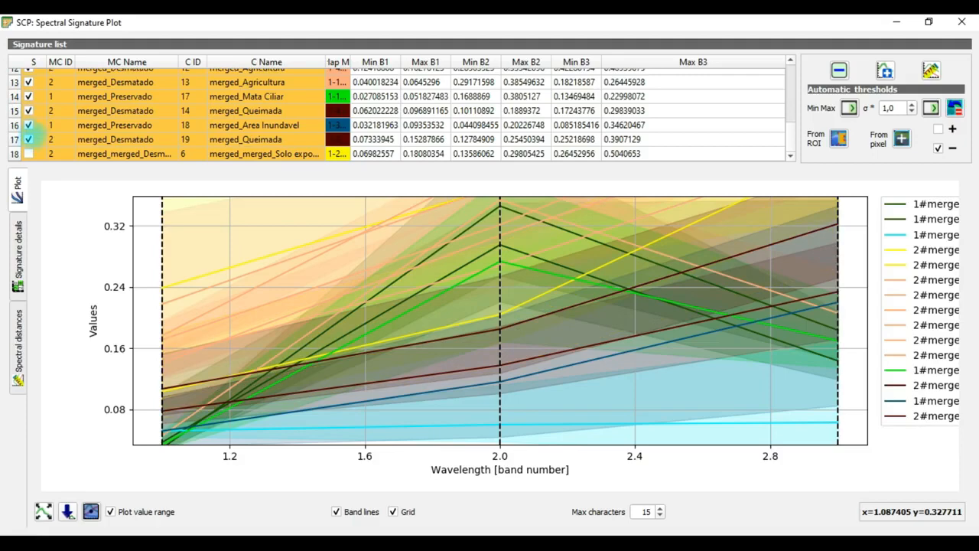
left_click(28, 139)
left_click(29, 124)
Hide all merged Agricultura signatures, C ID 8 to 13, from the spectral signature plot
left_click(28, 82)
scroll(28, 115, "up", 2)
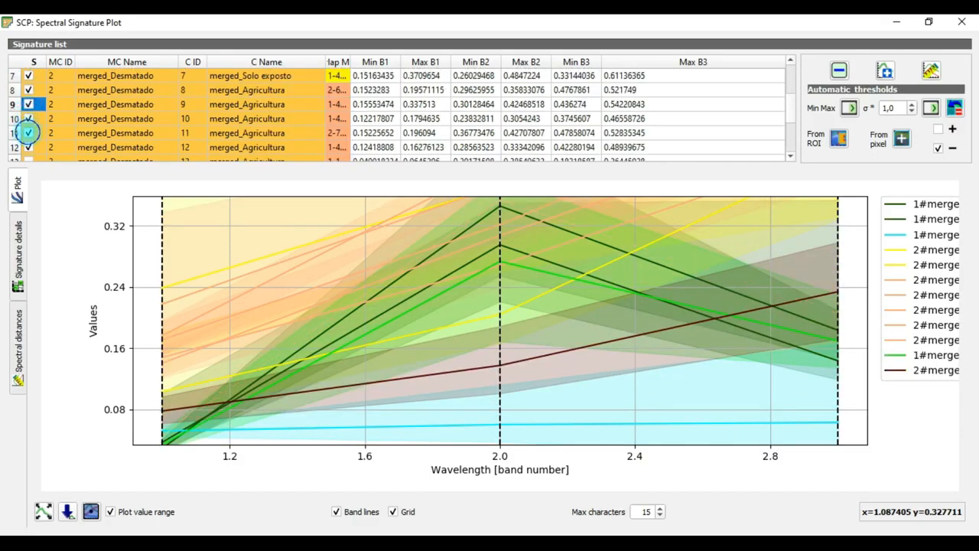
left_click(28, 119)
left_click(28, 147)
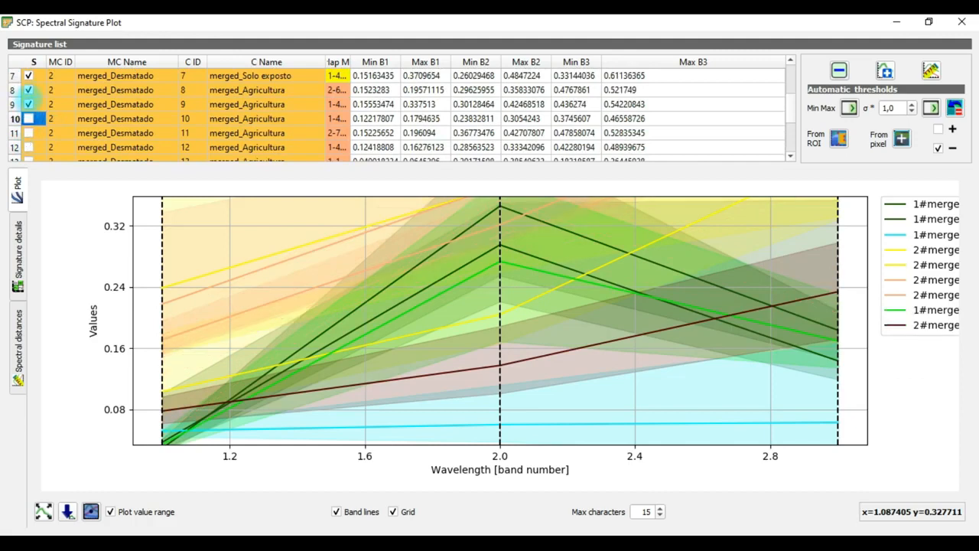
left_click(28, 104)
left_click(28, 90)
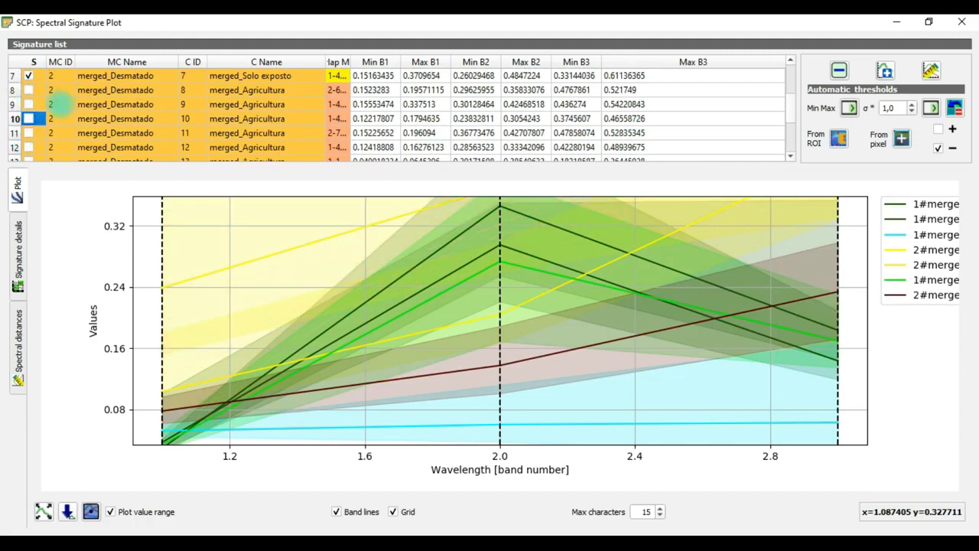
Hide the merged Solo exposto signatures with C ID 6 and 7 and the Hidrografia signature with C ID 5
scroll(61, 104, "up", 1)
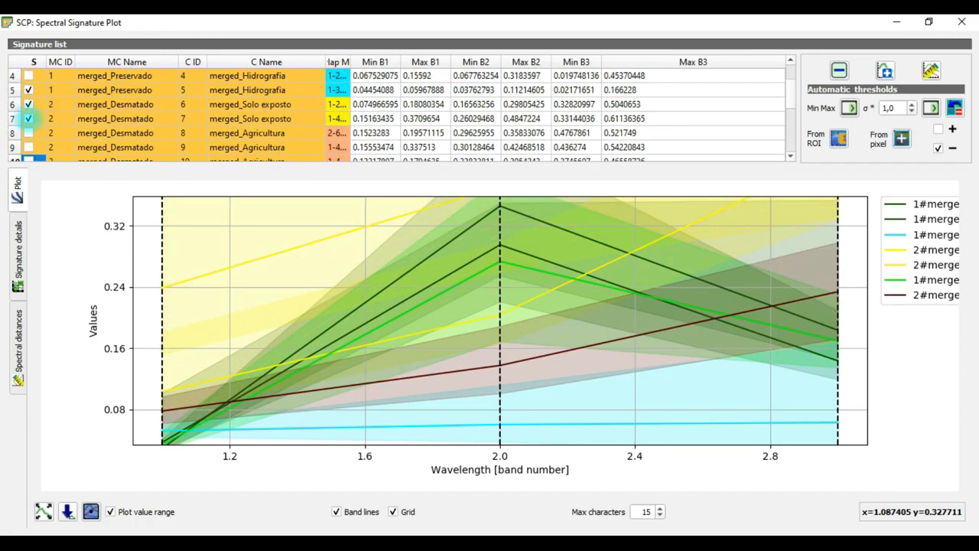
left_click(28, 119)
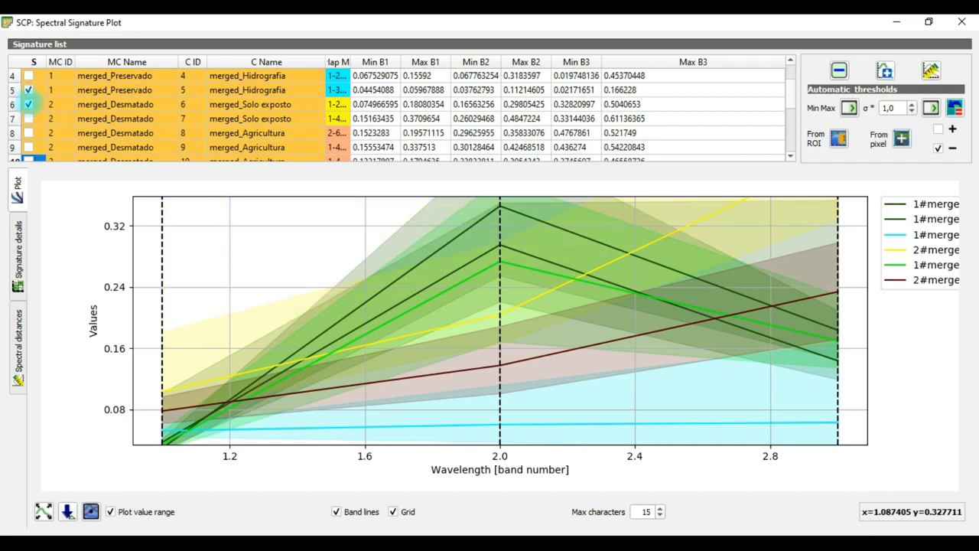
left_click(28, 104)
left_click(28, 90)
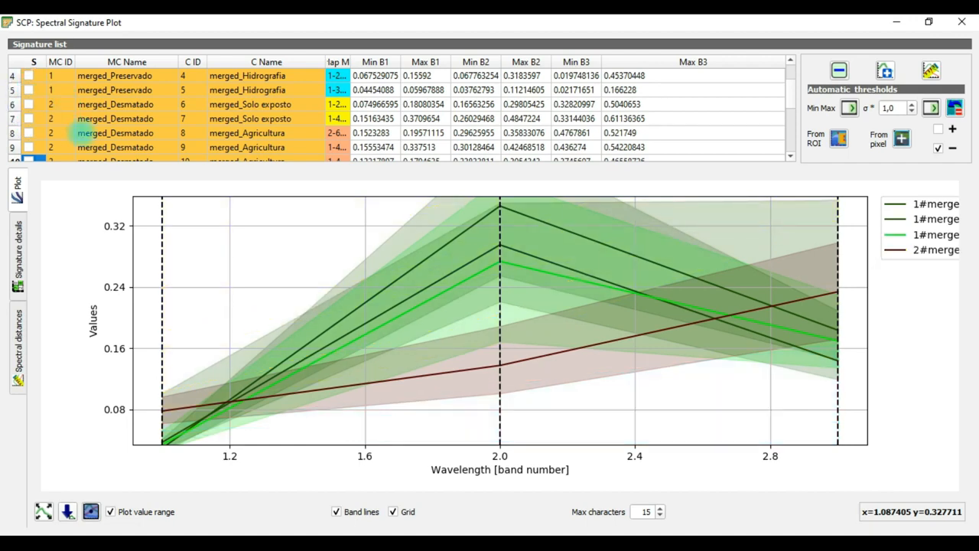
Hide the merged Mata Ciliar signature and the Queimada signature with C ID 14 so only the Mata Nativa signatures stay plotted
scroll(80, 130, "up", 1)
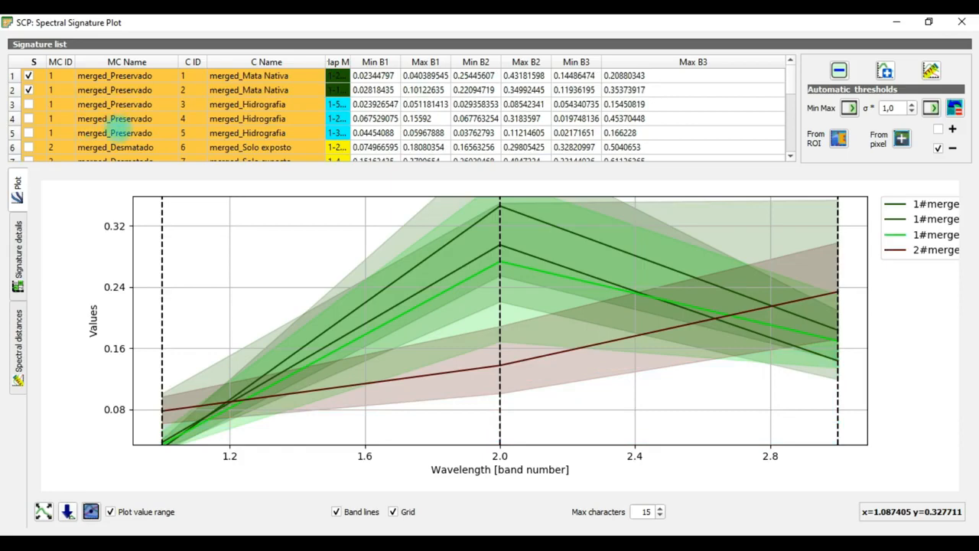
scroll(107, 122, "down", 4)
scroll(84, 123, "up", 1)
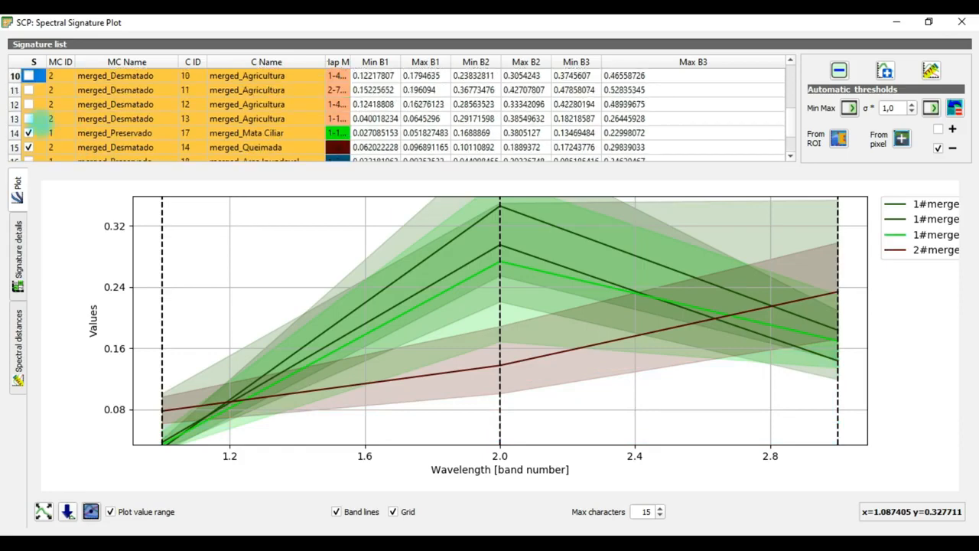
scroll(42, 113, "down", 1)
left_click(28, 97)
left_click(28, 110)
scroll(67, 133, "up", 4)
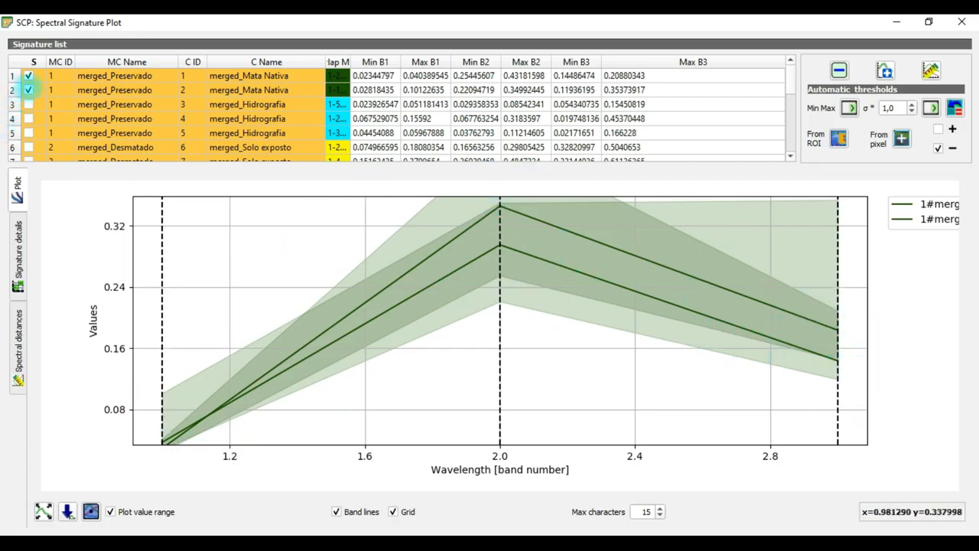
Show the three merged Hidrografia signatures, C ID 3, 4 and 5, alongside the Mata Nativa signatures
left_click(29, 105)
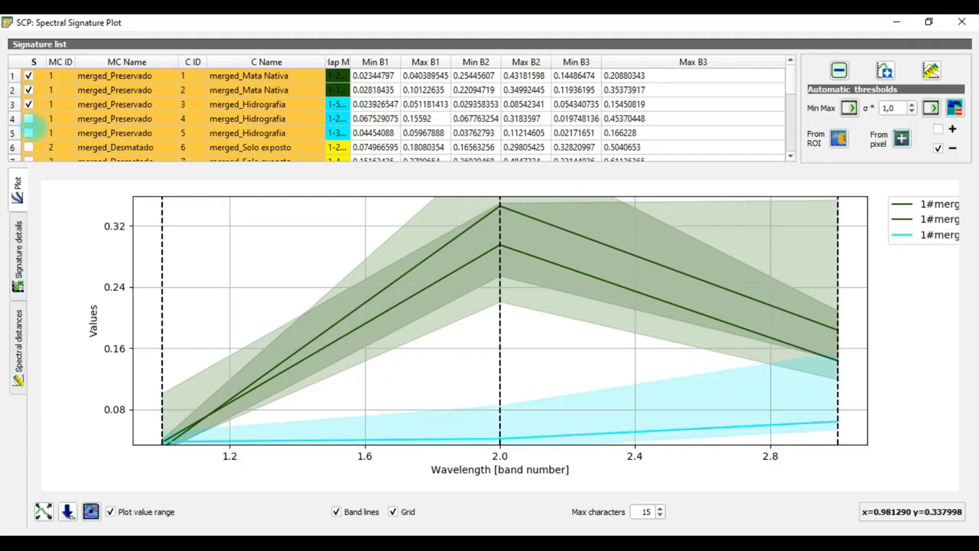
left_click(29, 119)
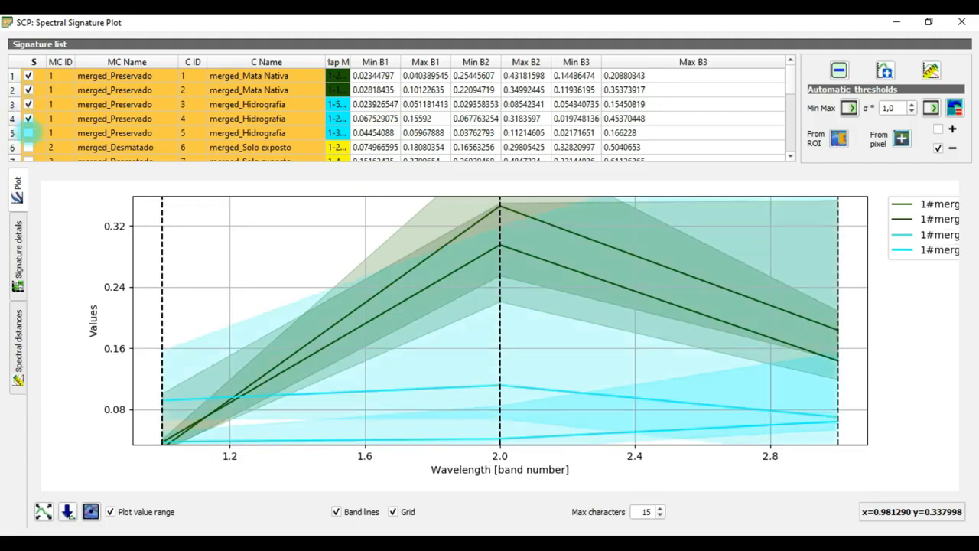
left_click(28, 133)
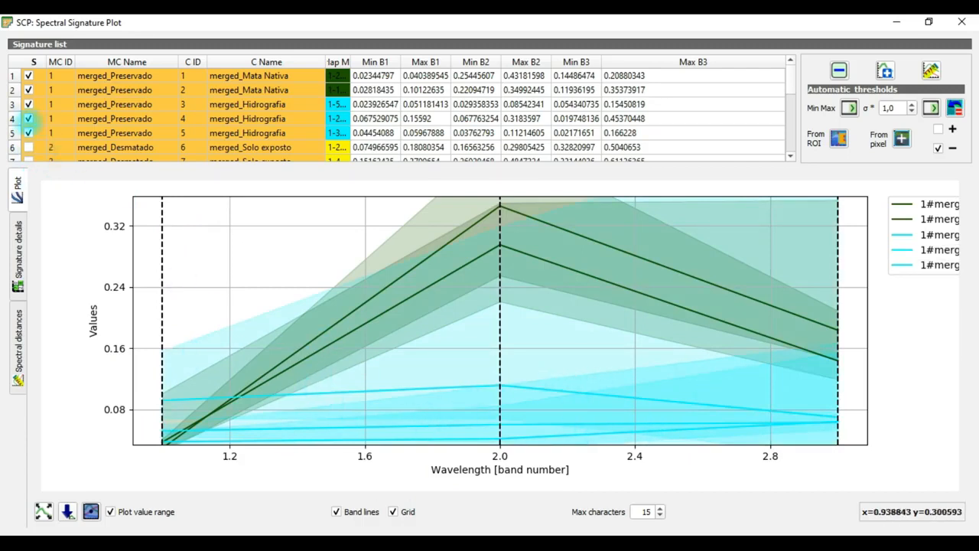
Reduce the plot to one signature per class by hiding Hidrografia C ID 3 and 4 and Mata Nativa C ID 1
left_click(29, 119)
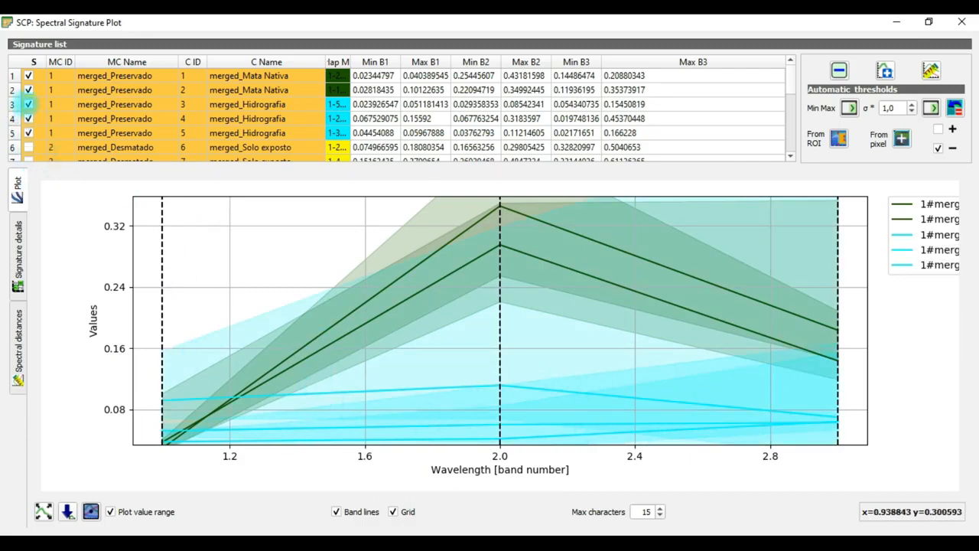
left_click(28, 104)
left_click(29, 75)
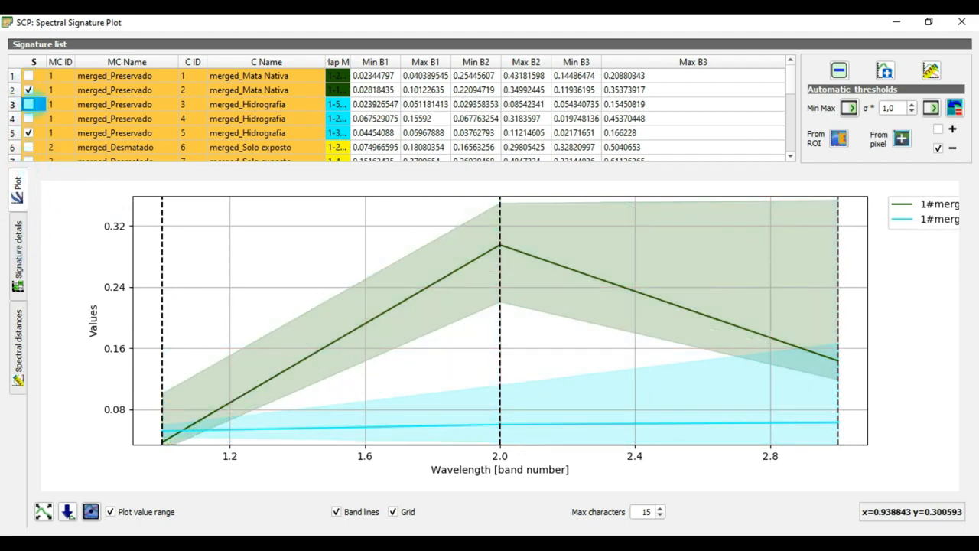
Show the merged Solo exposto signatures with C ID 6 and 7 and fit a wider value range in the graph
scroll(28, 116, "down", 1)
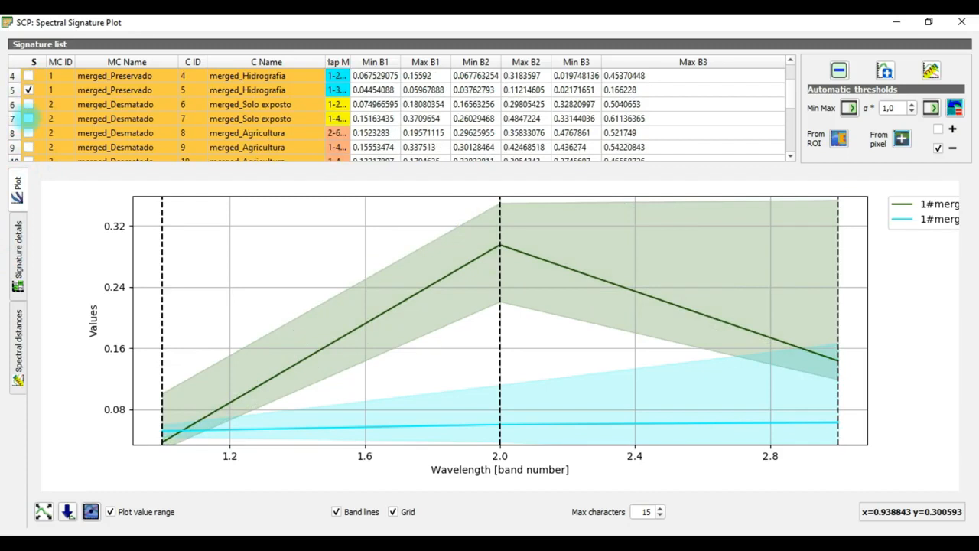
left_click(28, 104)
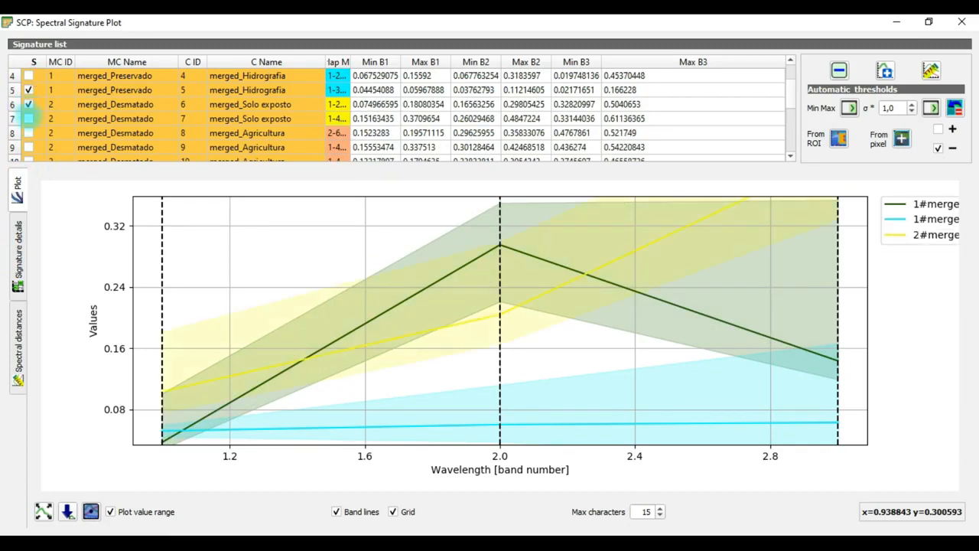
left_click(28, 119)
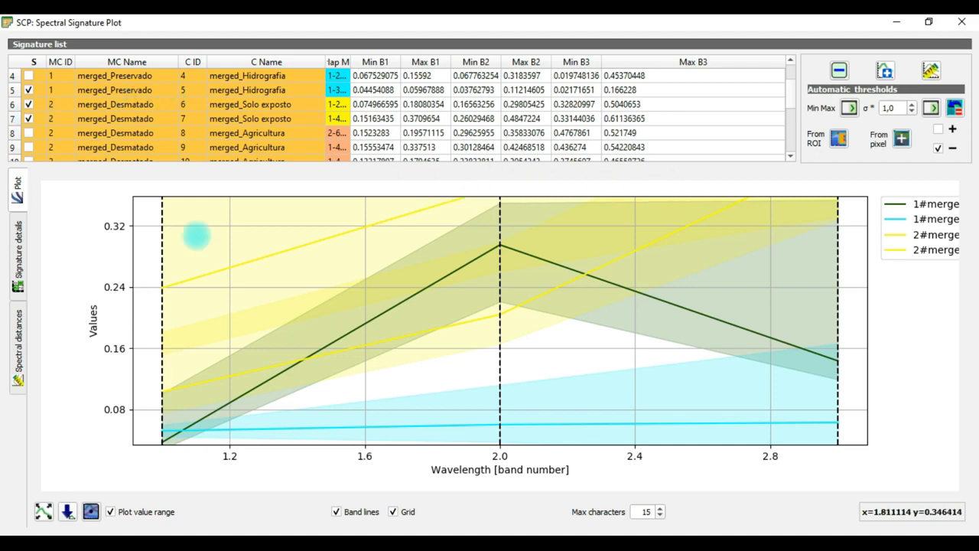
scroll(462, 302, "down", 1)
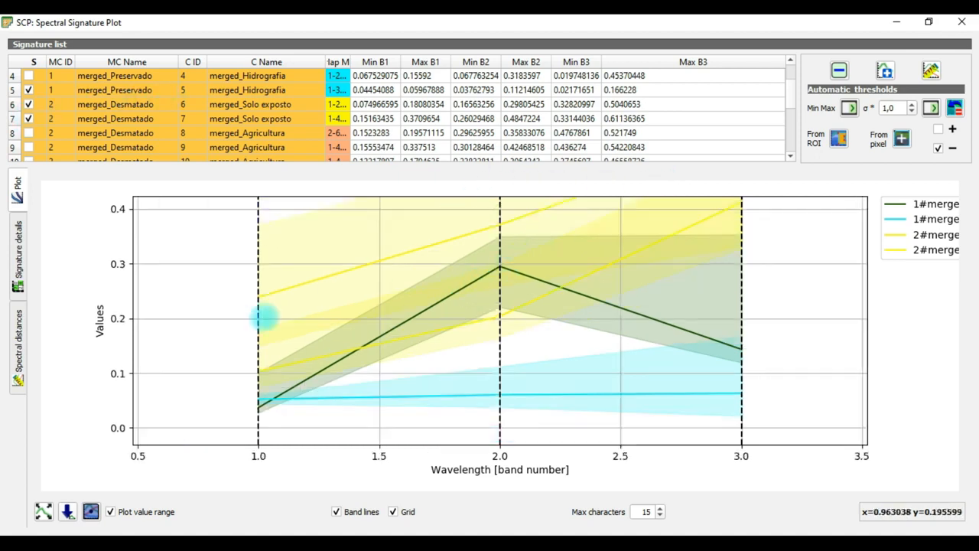
scroll(469, 256, "down", 1)
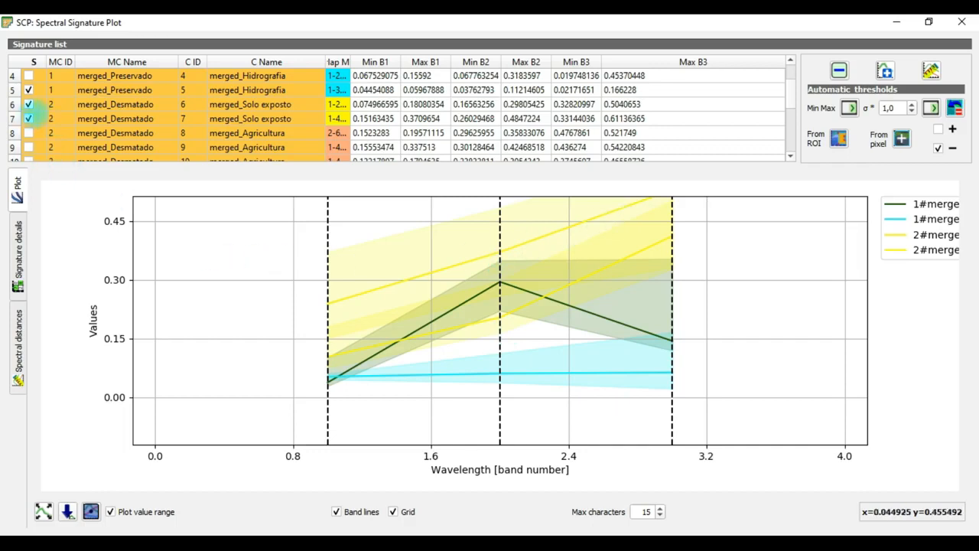
Show the six merged Agricultura signatures, C ID 8 to 13, in the spectral signature plot
scroll(35, 115, "down", 1)
scroll(35, 115, "up", 1)
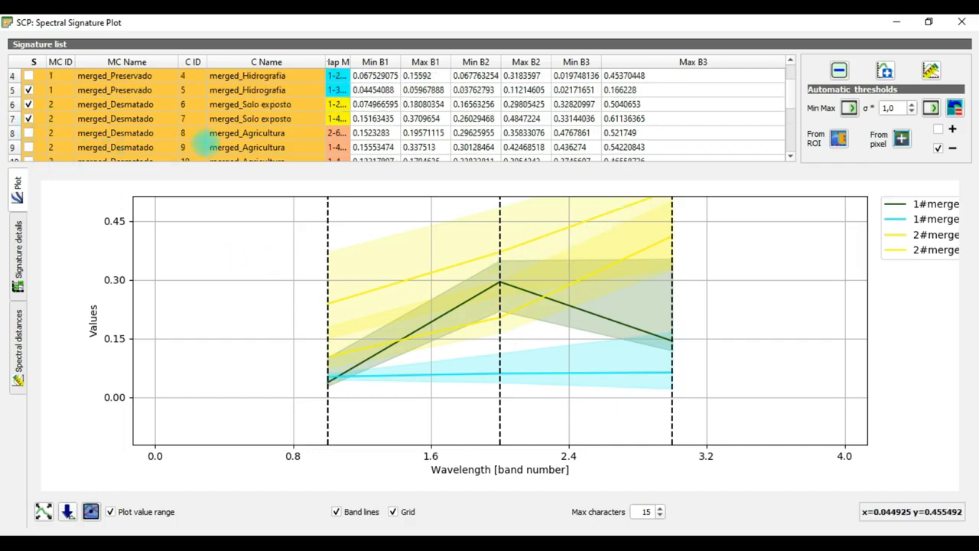
scroll(158, 127, "down", 1)
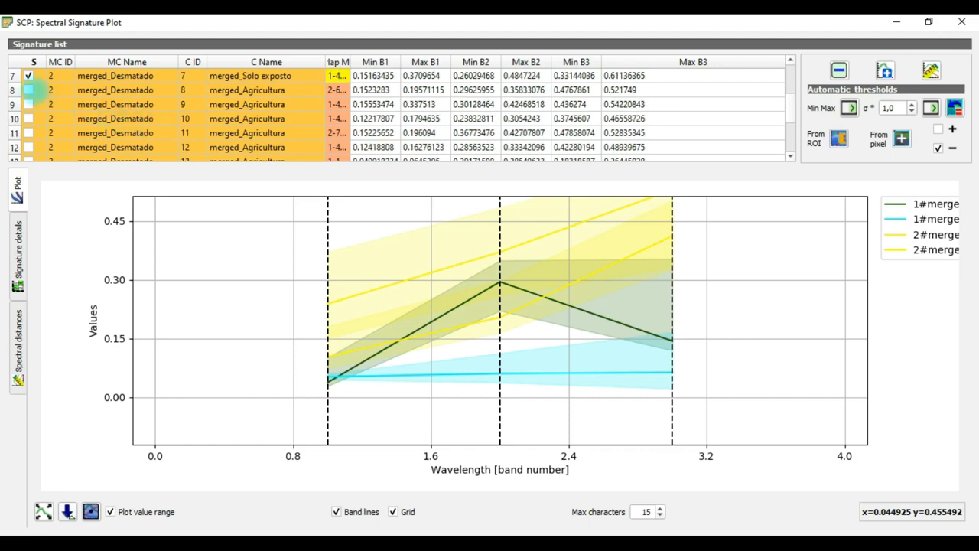
left_click(28, 89)
left_click(29, 104)
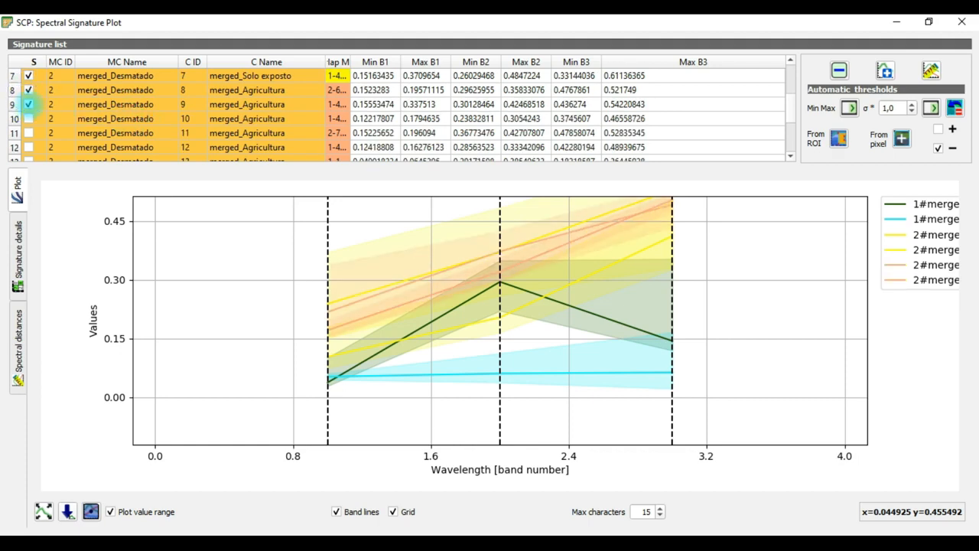
left_click(28, 119)
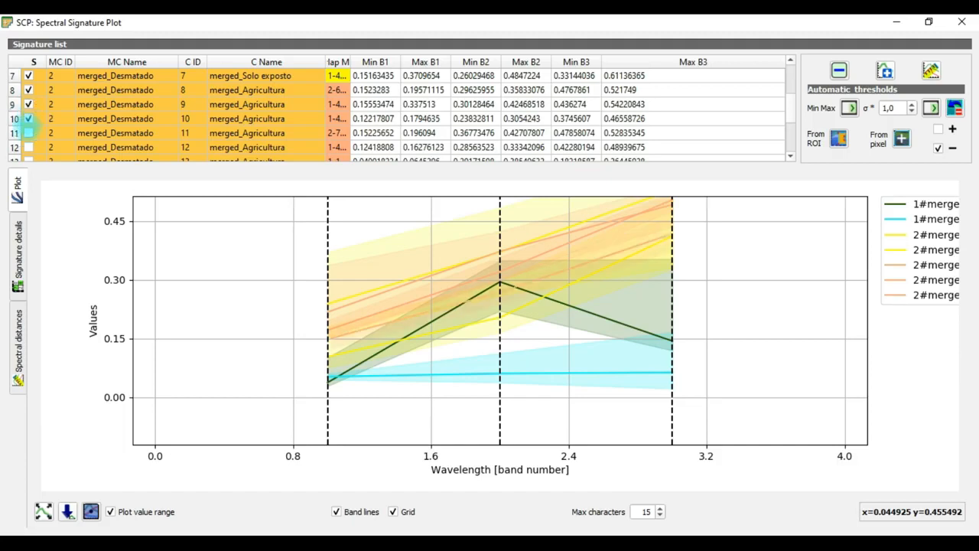
left_click(29, 132)
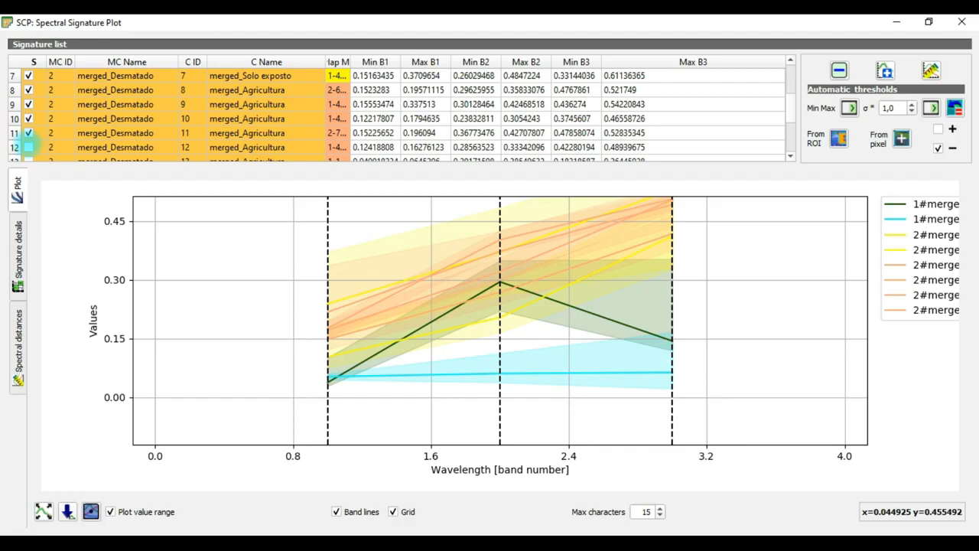
left_click(28, 147)
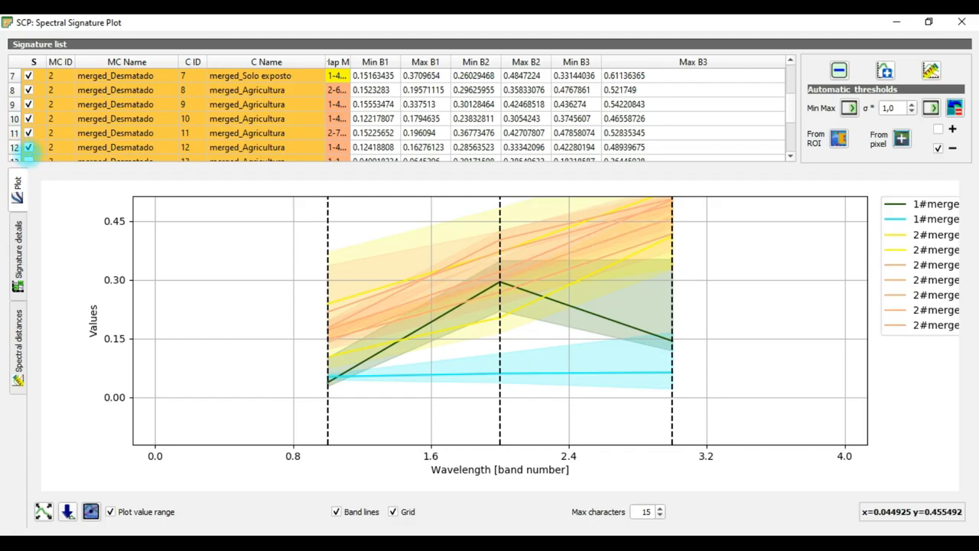
scroll(28, 150, "down", 1)
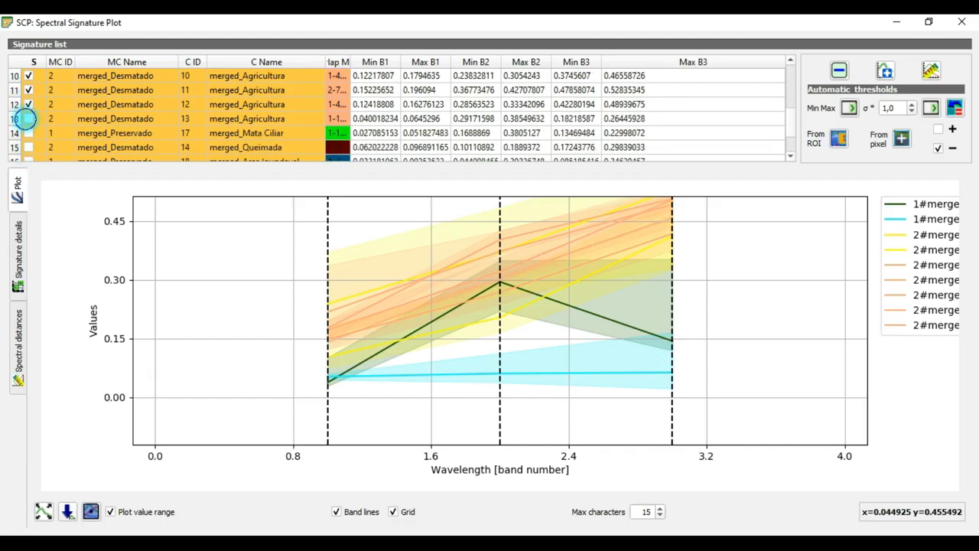
left_click(28, 119)
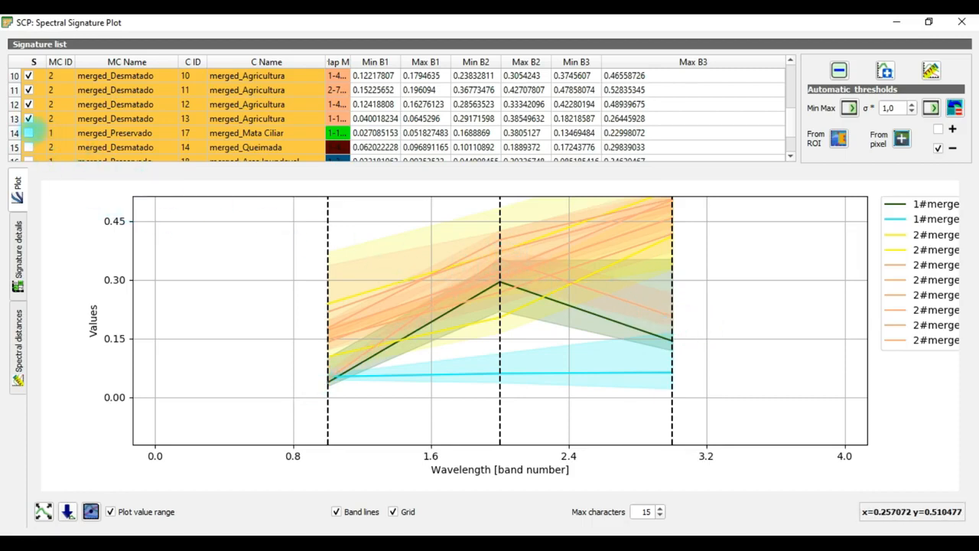
Show the merged Mata Ciliar, Queimada with C ID 14 and Area Inundavel signatures in the plot
left_click(28, 133)
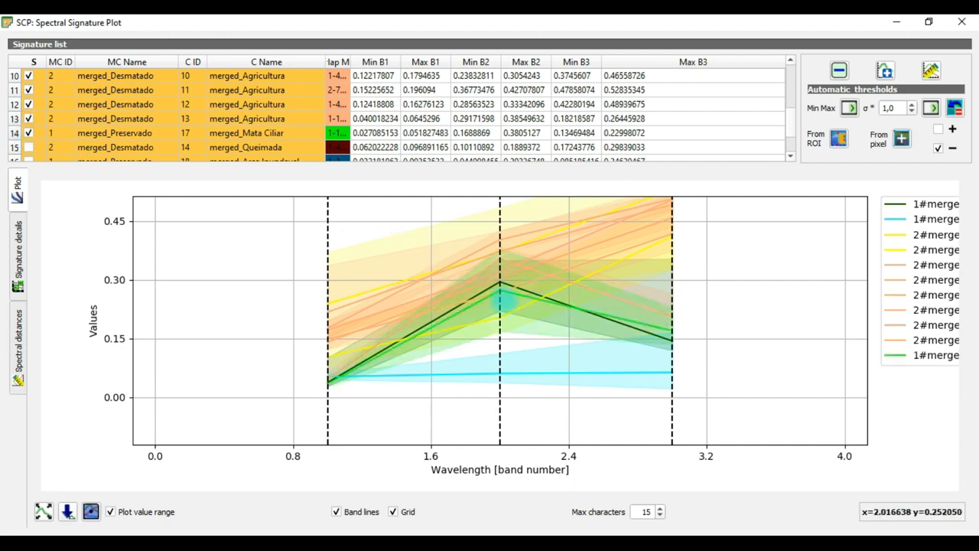
scroll(62, 151, "down", 1)
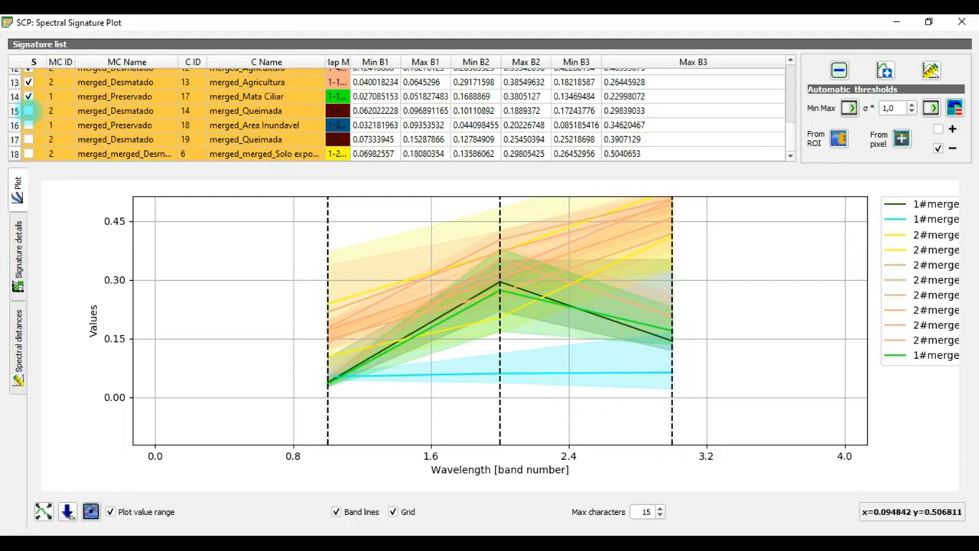
left_click(29, 111)
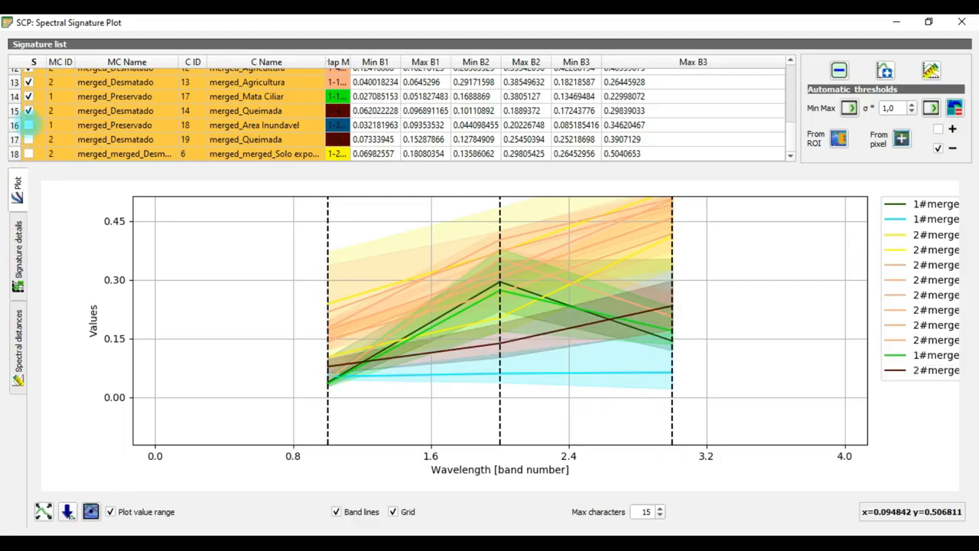
left_click(28, 125)
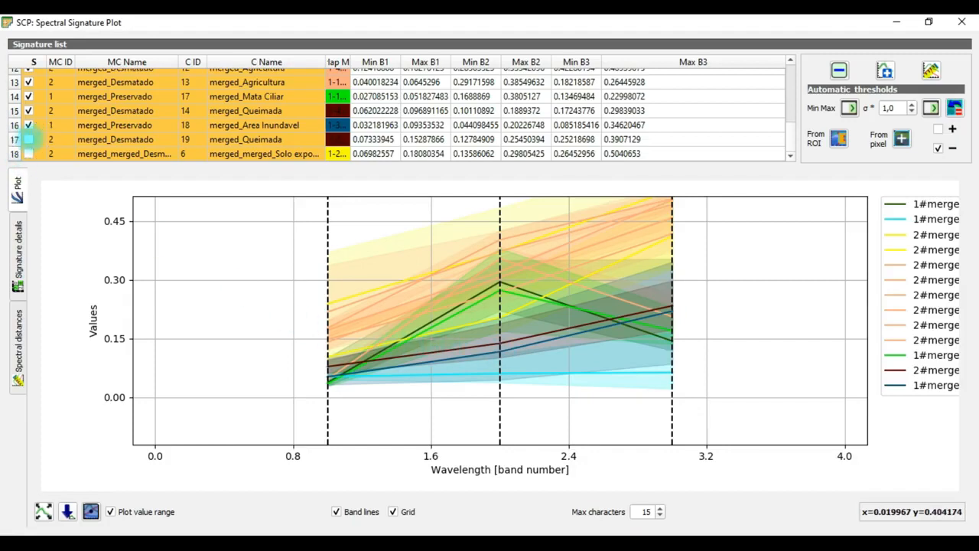
Show the merged Queimada with C ID 19 and the twice-merged Solo exposto signatures in the spectral signature plot
left_click(28, 139)
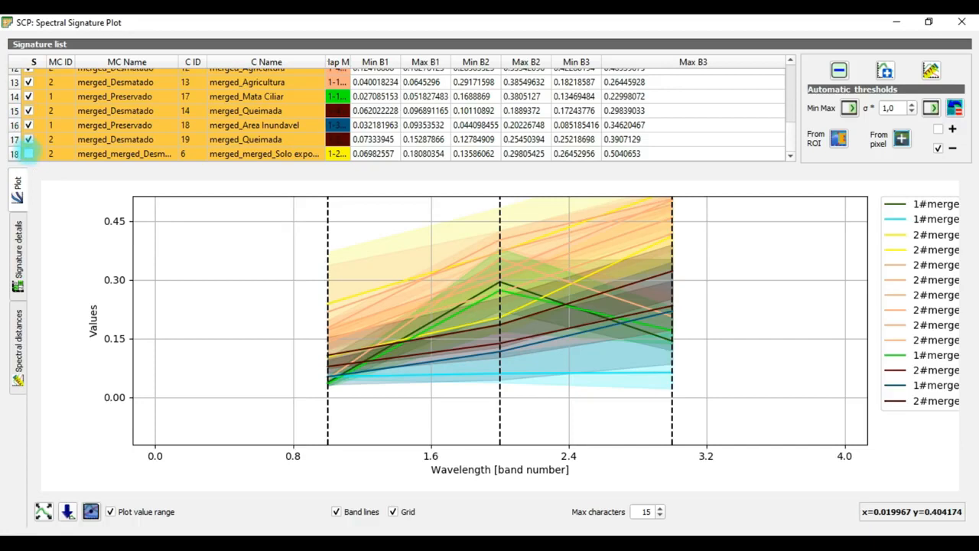
left_click(28, 154)
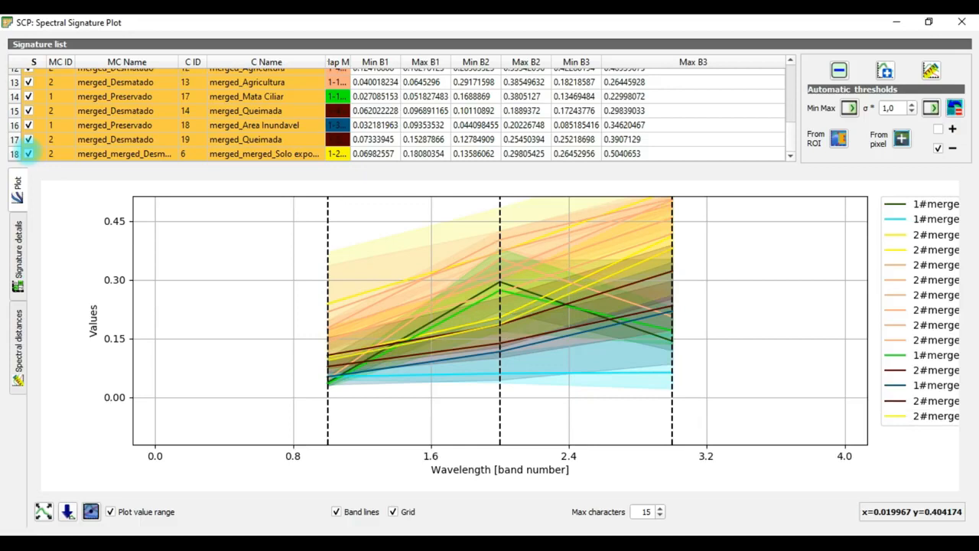
Hide the twice-merged Solo exposto, Queimada C ID 19, Mata Ciliar and all Agricultura signatures from the plot
left_click(28, 139)
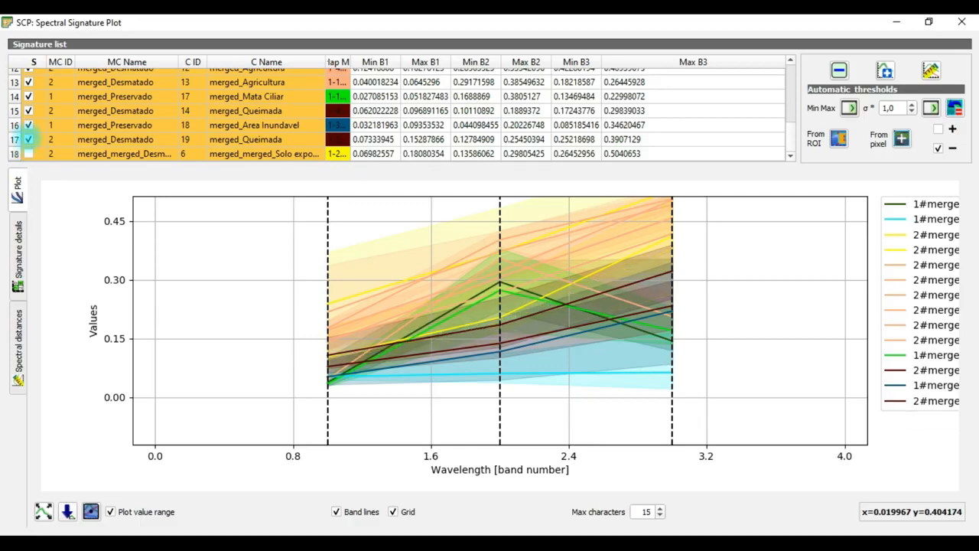
left_click(28, 154)
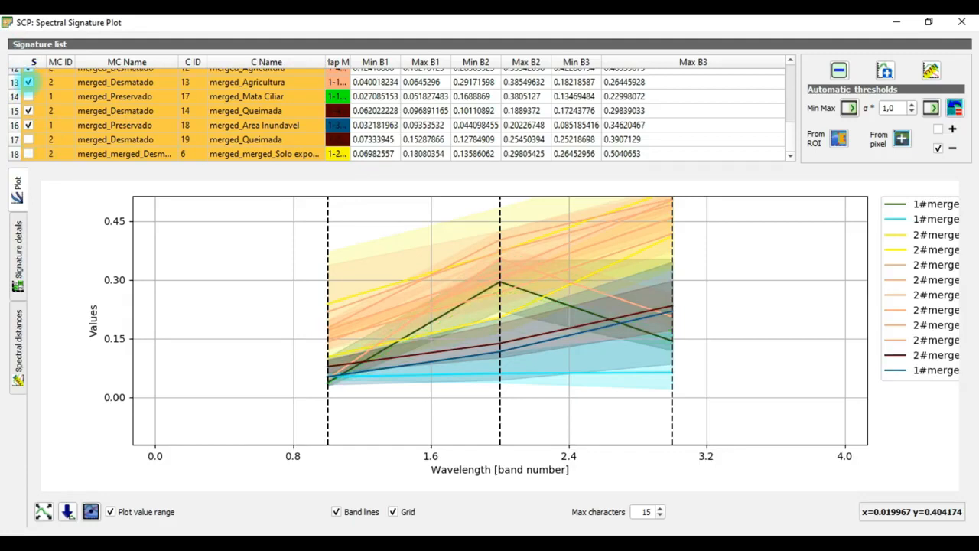
left_click(28, 82)
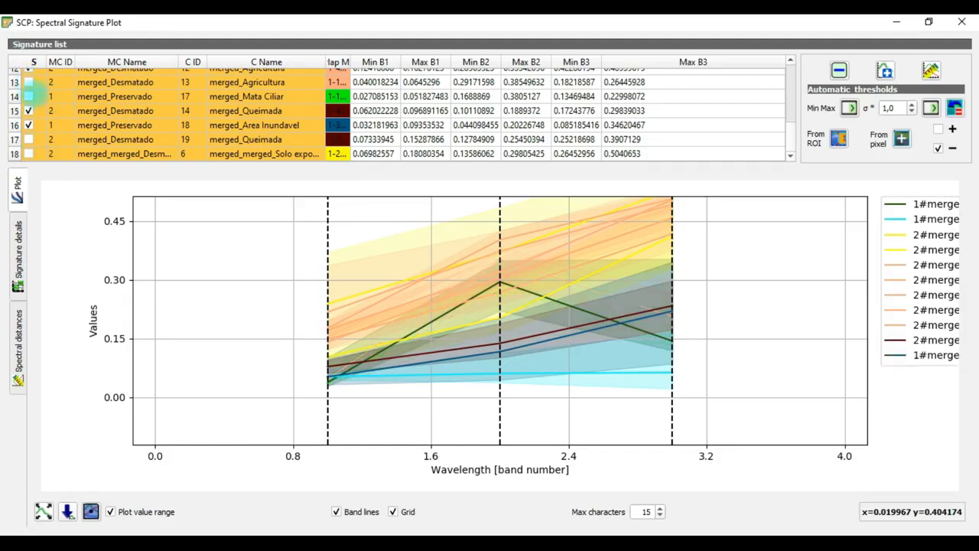
scroll(29, 96, "up", 2)
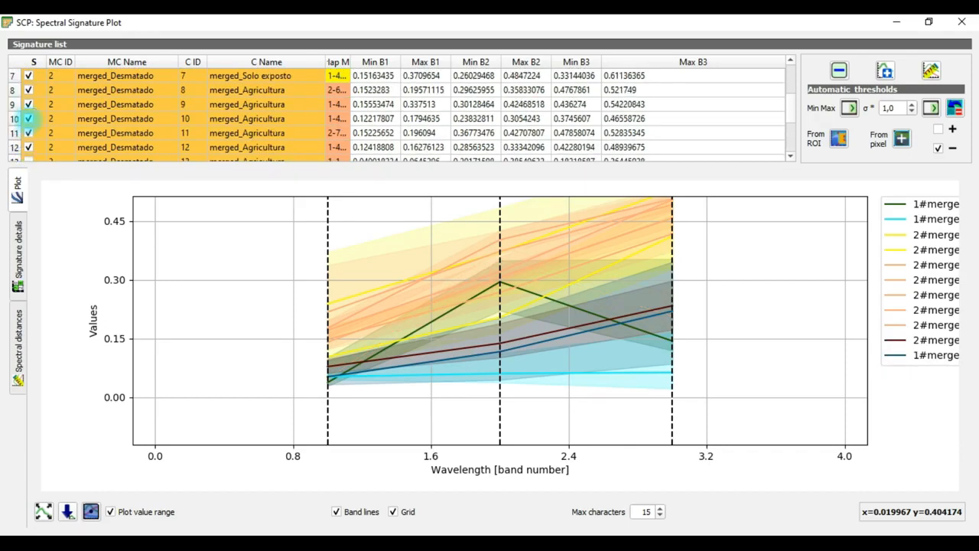
left_click(28, 147)
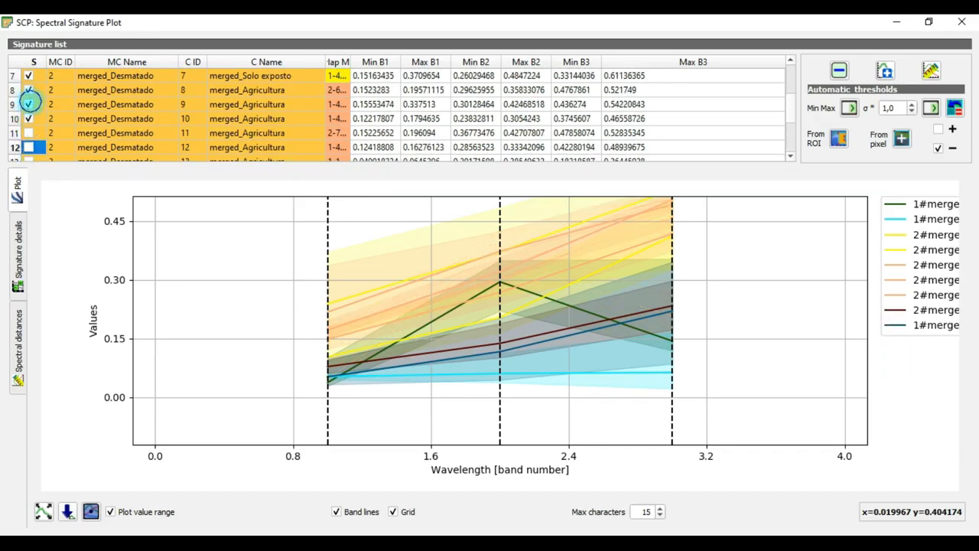
left_click(28, 119)
left_click(29, 104)
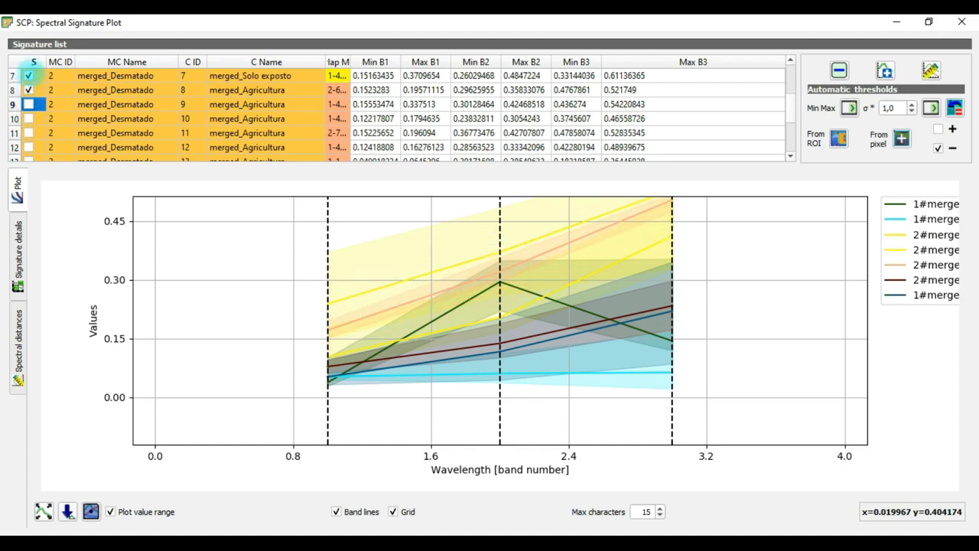
left_click(28, 90)
Hide the remaining Solo exposto, Hidrografia and Mata Nativa signatures and calculate the spectral distances between Queimada C ID 14 and Area Inundavel
scroll(27, 107, "up", 2)
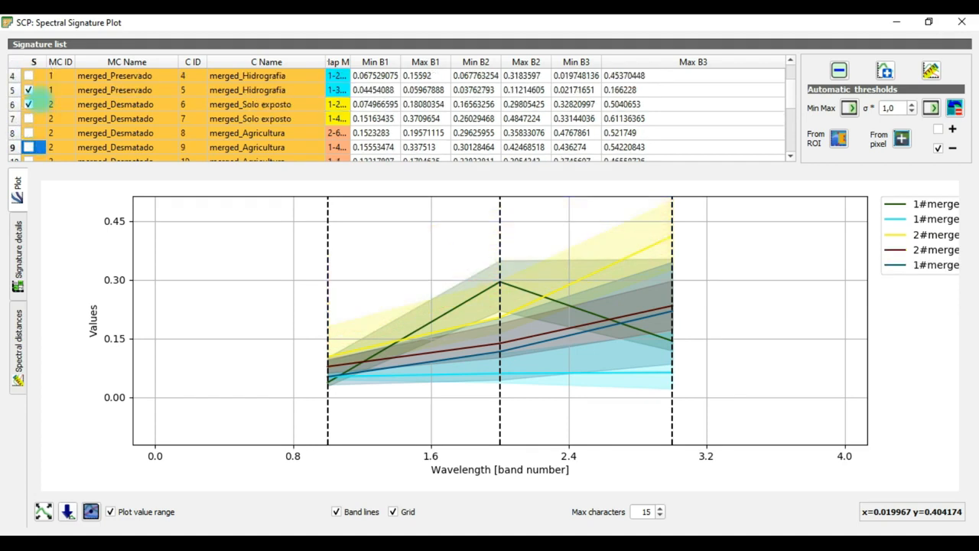
left_click(28, 146)
left_click(28, 132)
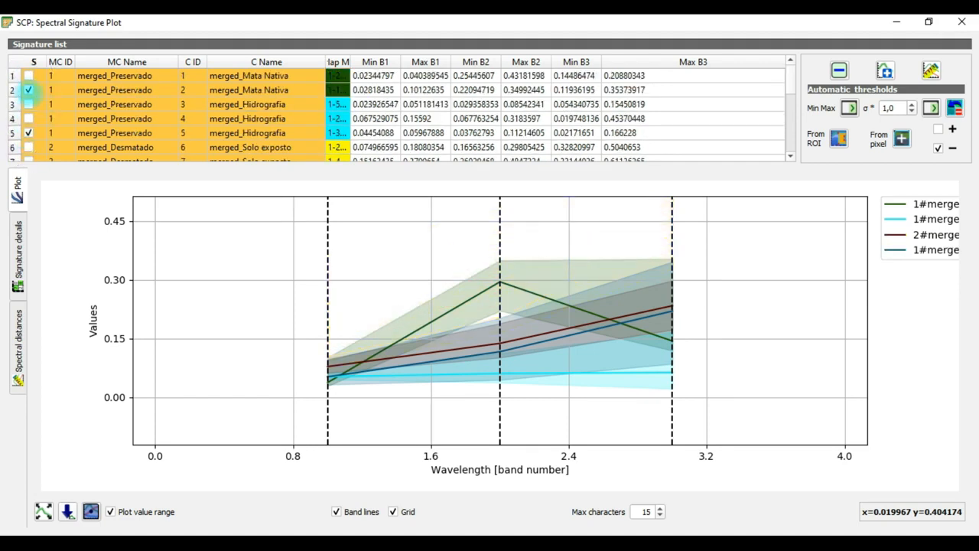
left_click(29, 91)
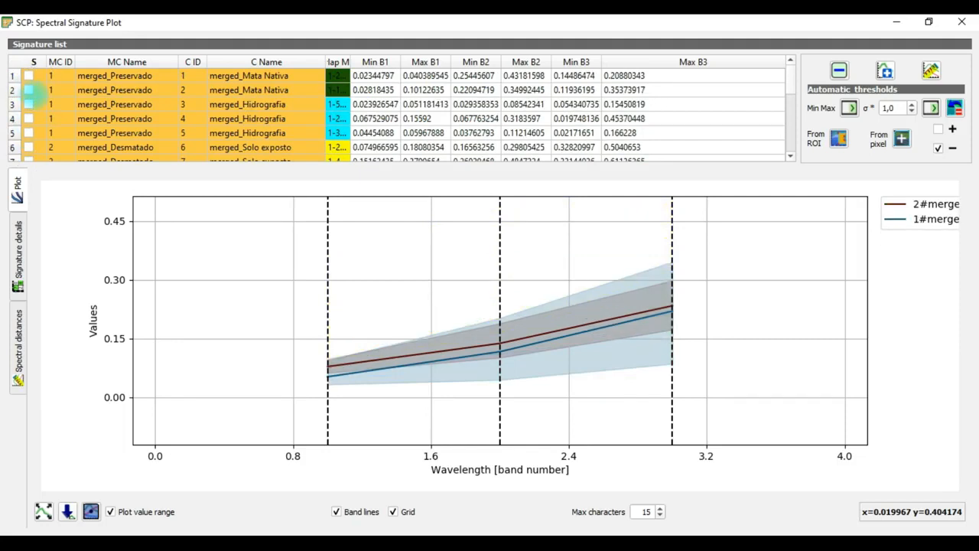
scroll(30, 91, "down", 4)
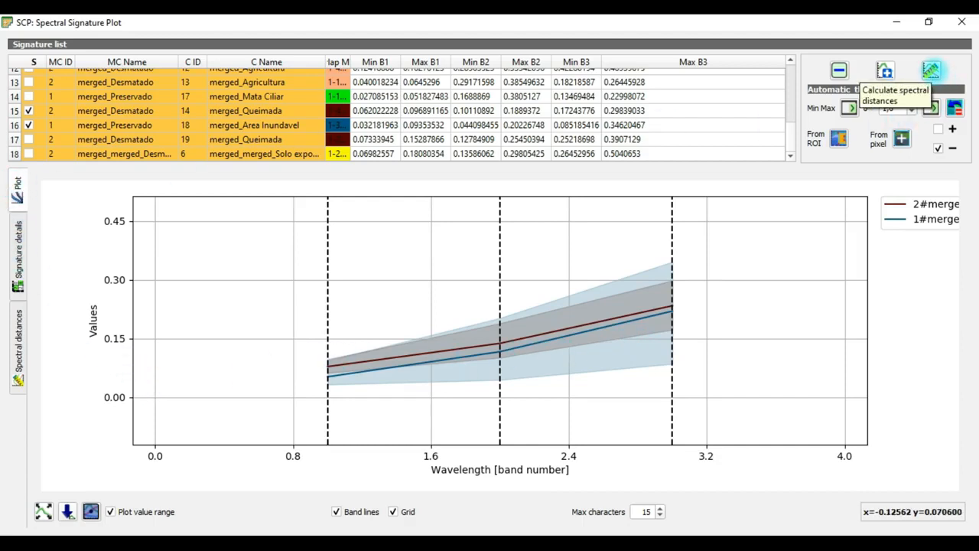
left_click(932, 71)
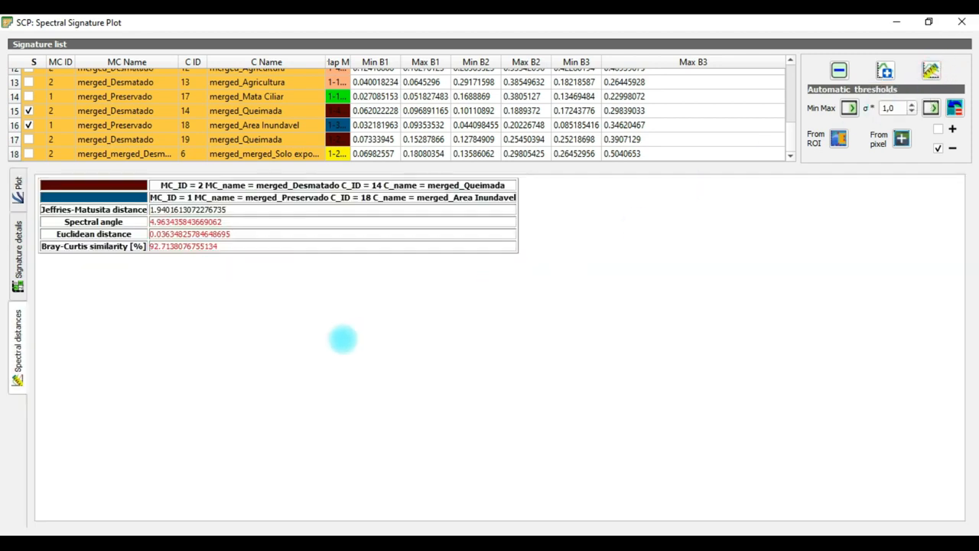
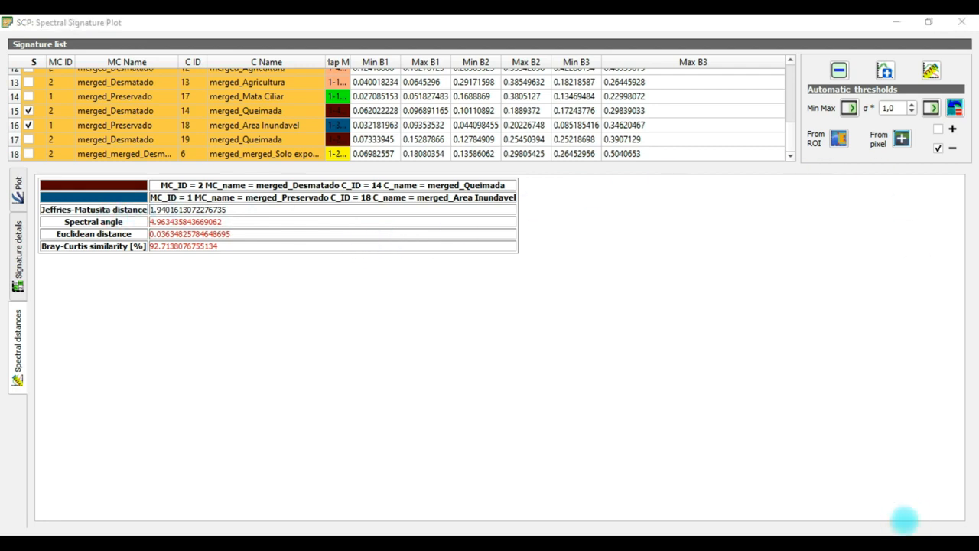
Select the merged Mata Nativa, Hidrografia and first Solo exposto signatures, C ID 1 to 6, in the signature list
scroll(30, 149, "up", 4)
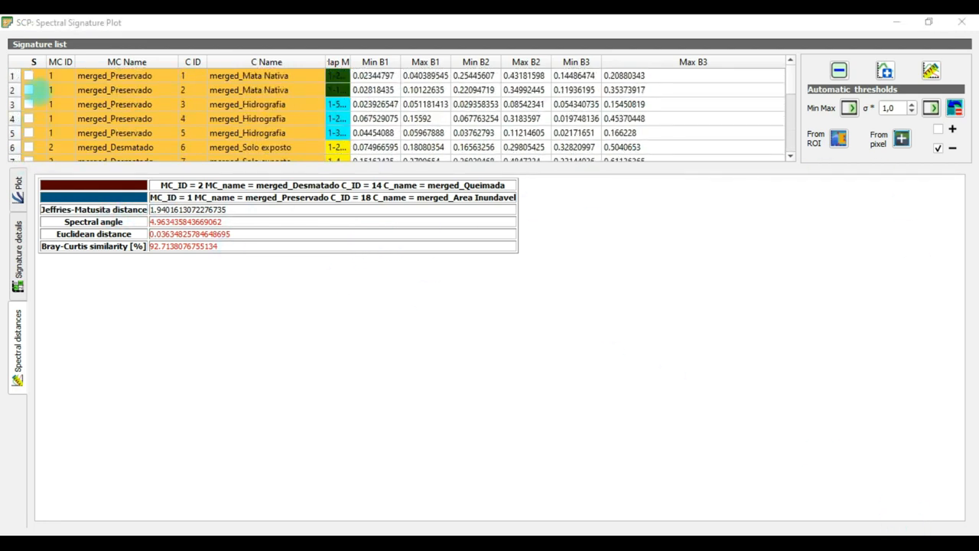
left_click(29, 75)
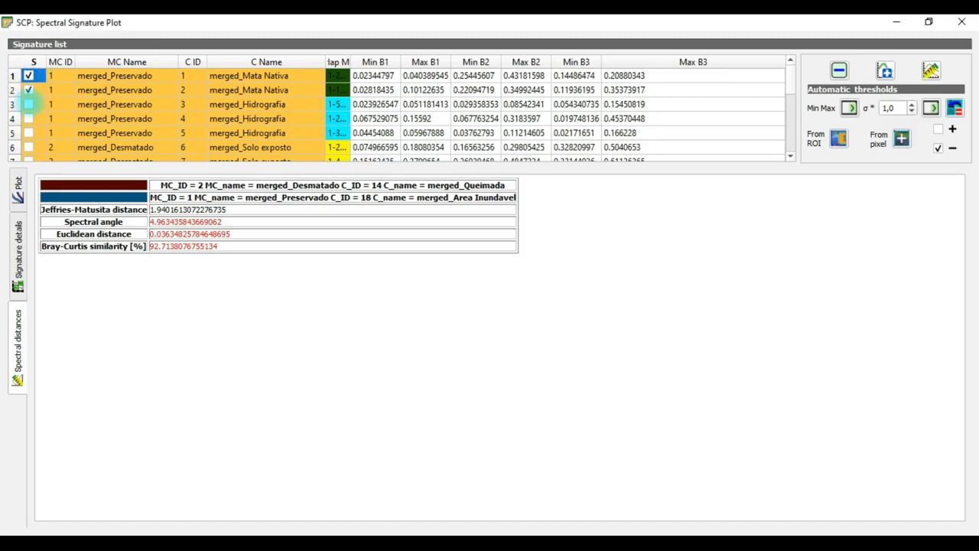
left_click(28, 104)
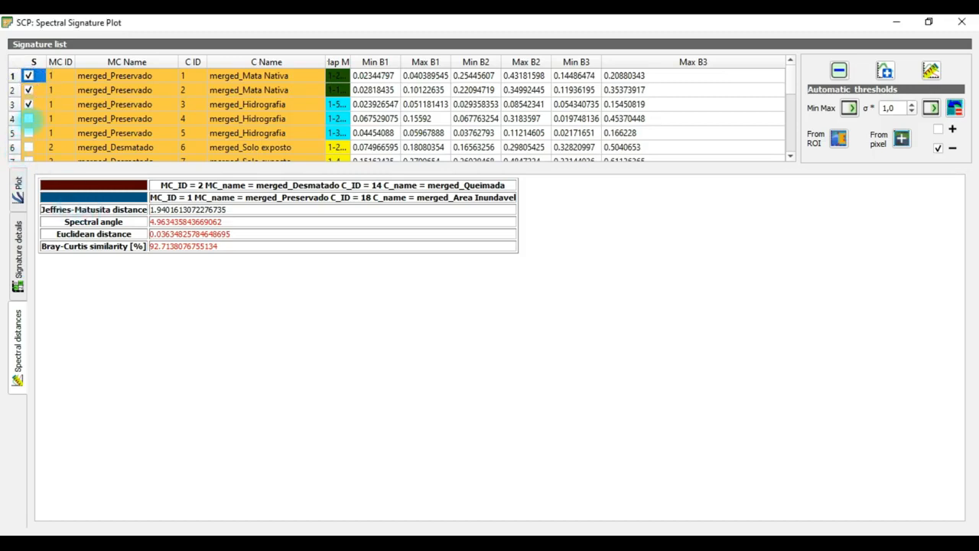
left_click(28, 119)
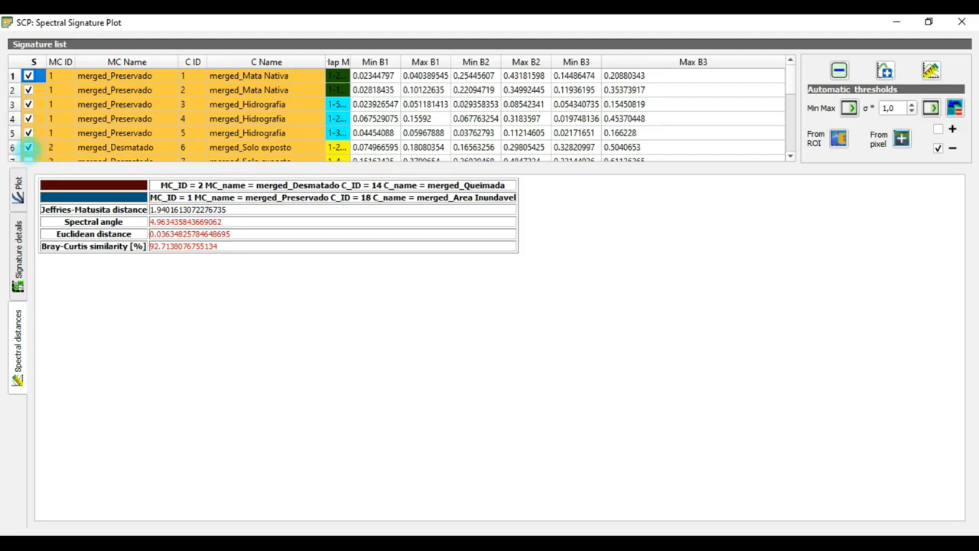
Select the remaining signatures from Solo exposto C ID 7 to the end of the list and calculate the spectral distances between all pairs
scroll(29, 145, "down", 1)
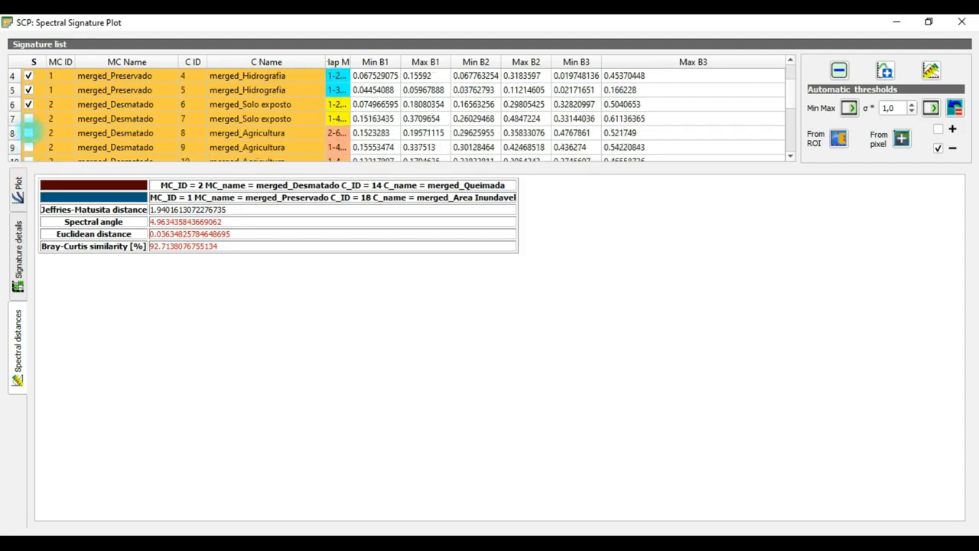
left_click(28, 147)
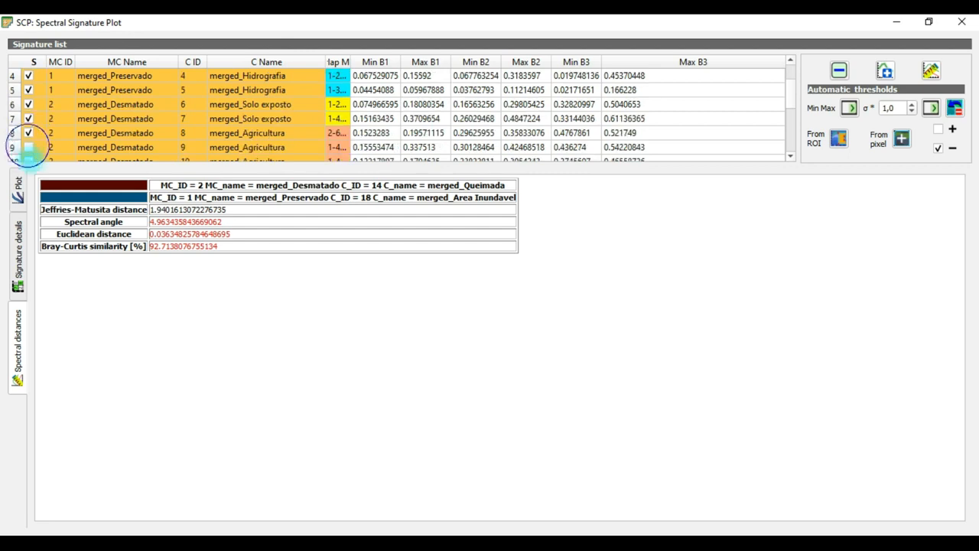
scroll(50, 162, "down", 1)
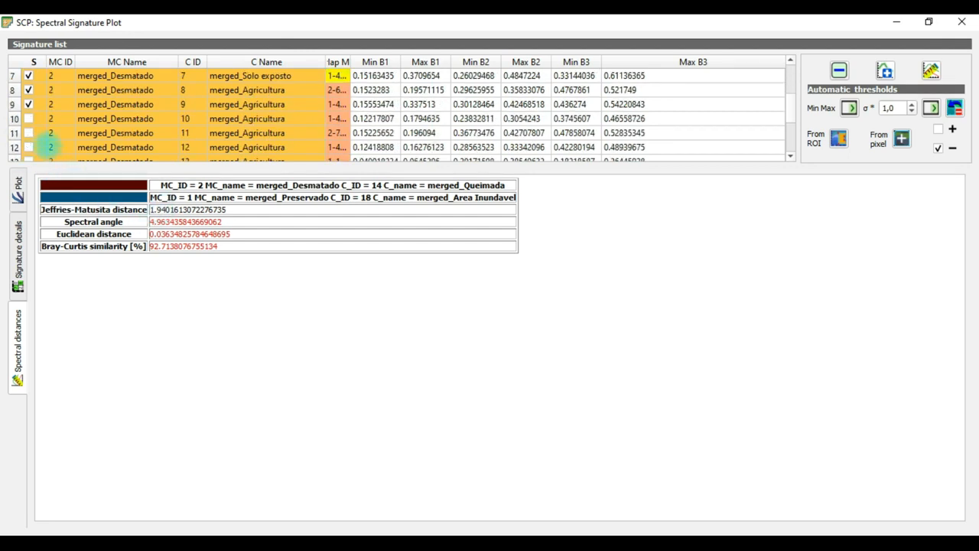
left_click(28, 118)
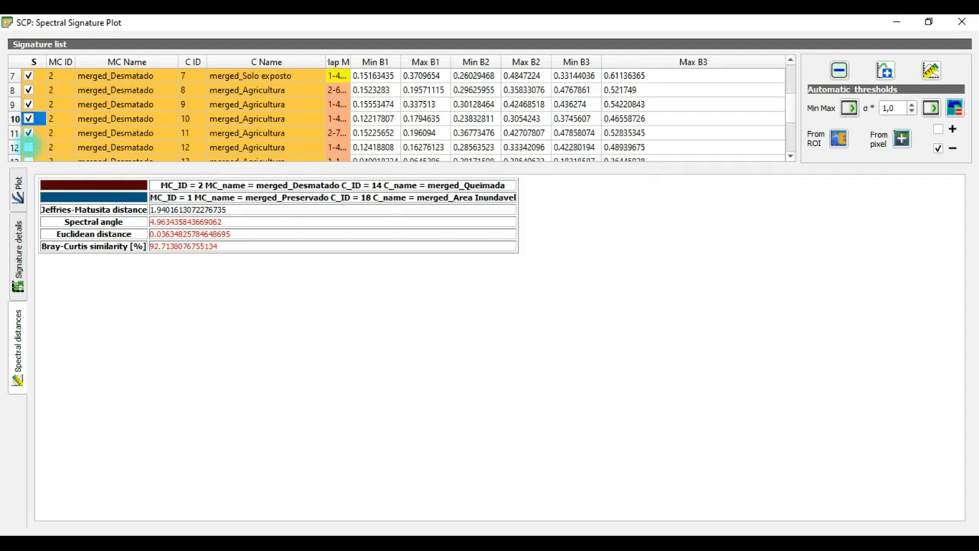
scroll(47, 147, "down", 1)
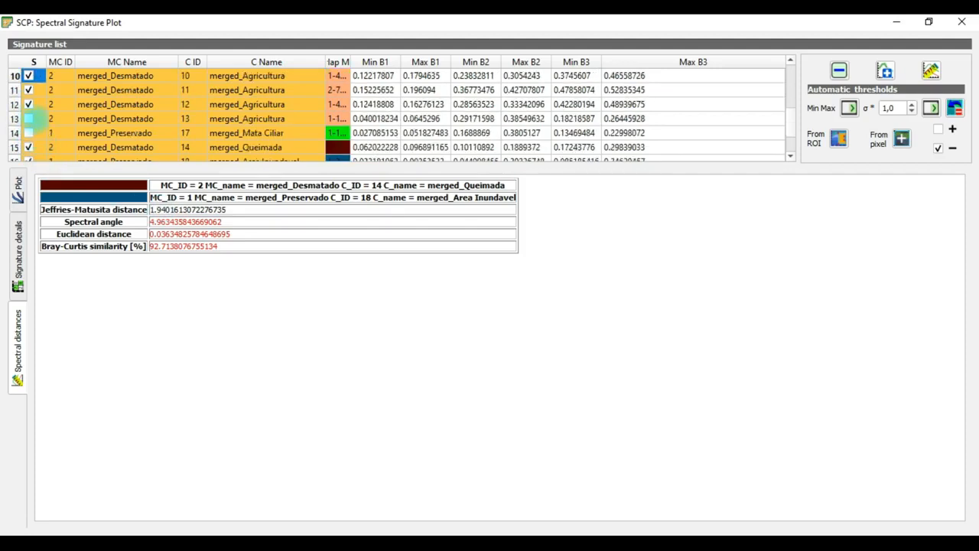
left_click(29, 119)
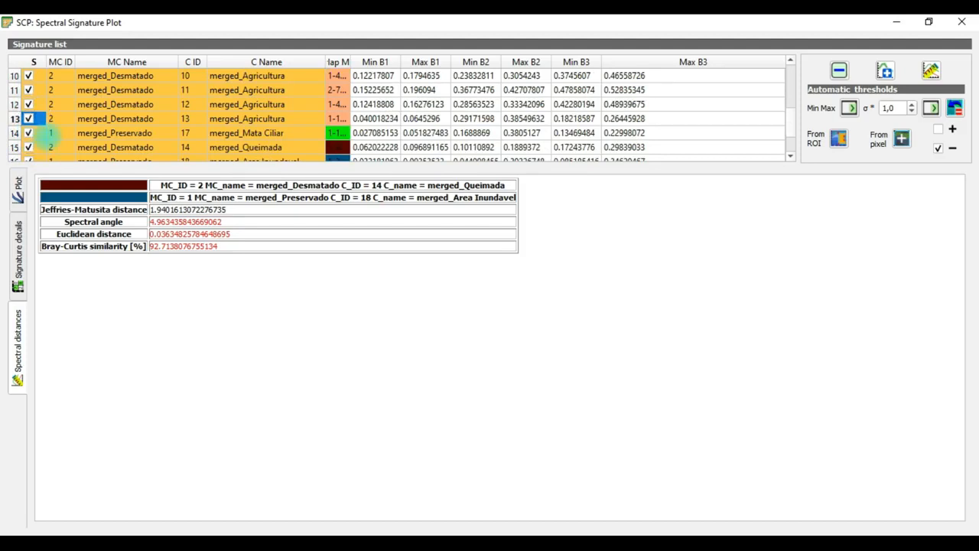
scroll(47, 134, "down", 1)
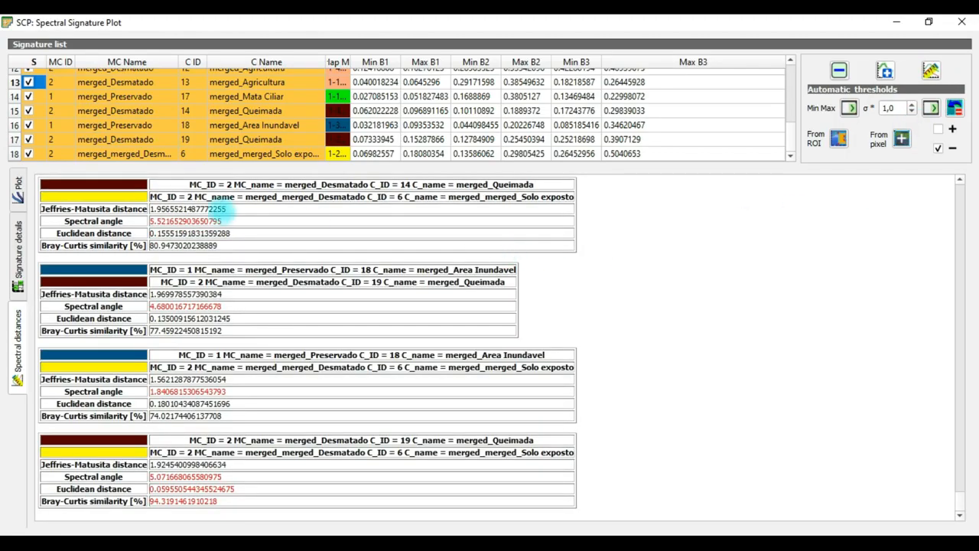
Examine the Jeffries-Matusita distance, spectral angle, Euclidean distance and Bray-Curtis similarity of the signature pairs, including the Solo exposto and Agricultura ones
scroll(427, 302, "up", 20)
scroll(427, 302, "up", 15)
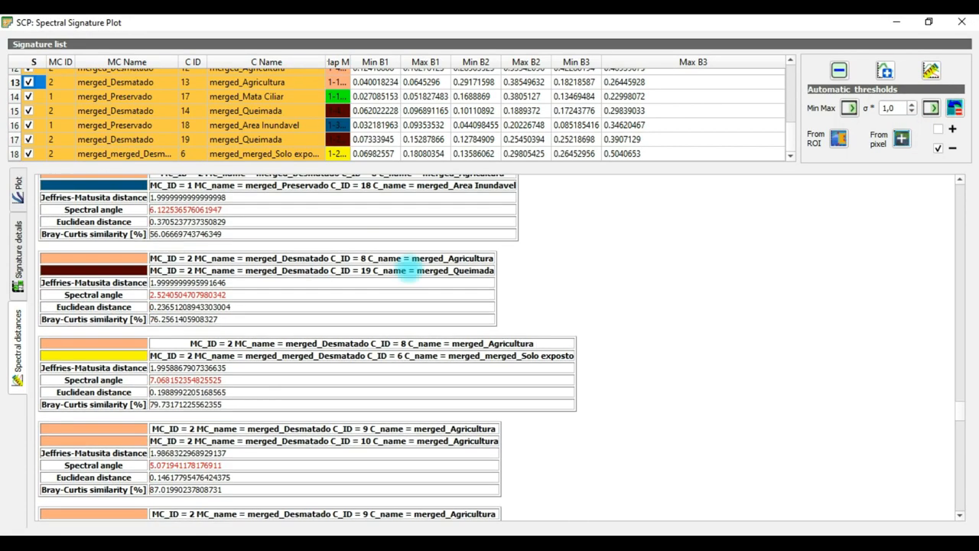
scroll(409, 268, "up", 15)
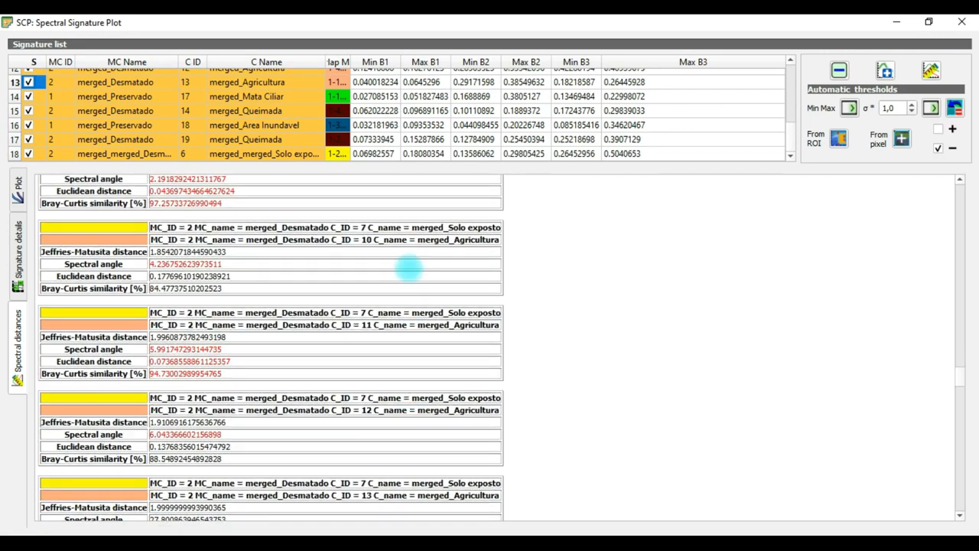
left_click_drag(167, 329, 268, 342)
scroll(311, 310, "up", 3)
left_click_drag(244, 297, 120, 278)
left_click(299, 306)
scroll(299, 307, "down", 9)
scroll(276, 329, "down", 12)
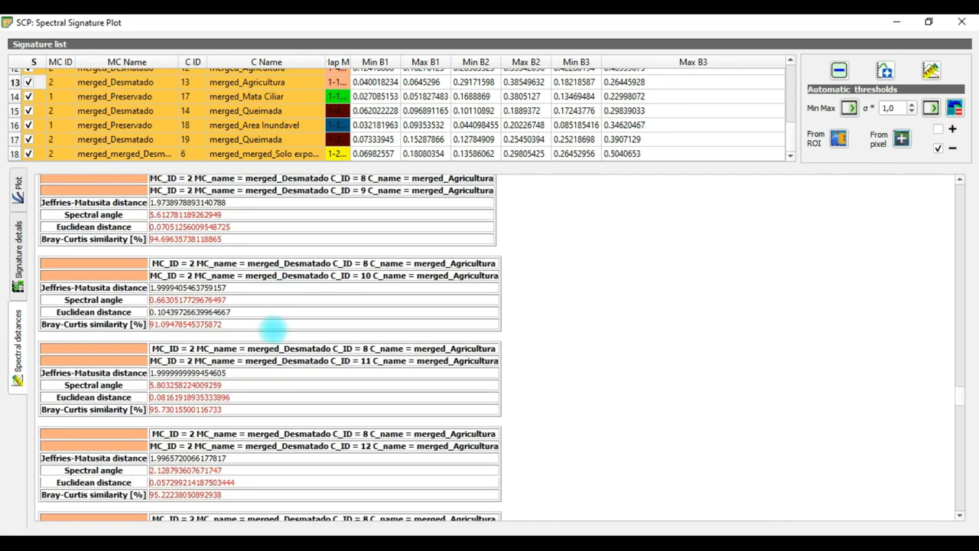
scroll(274, 331, "down", 15)
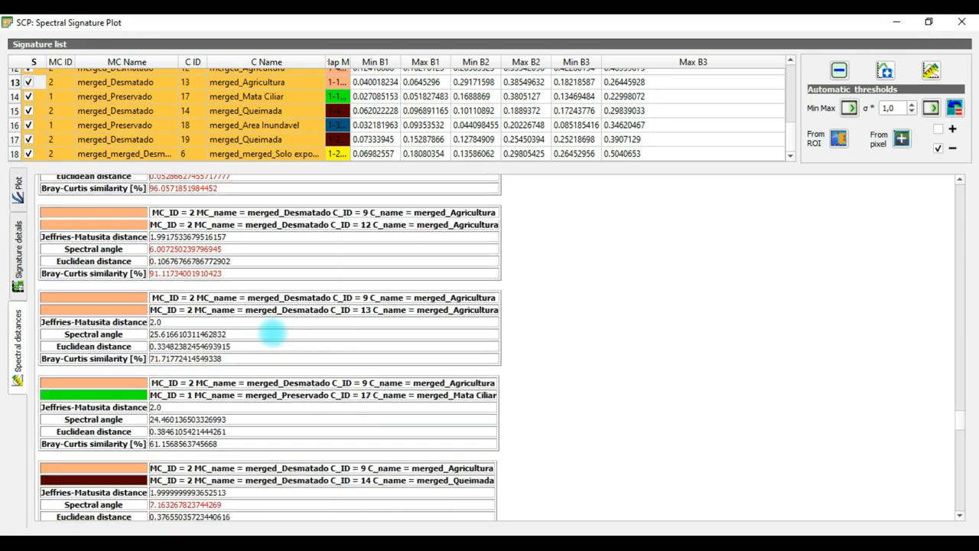
scroll(274, 331, "down", 15)
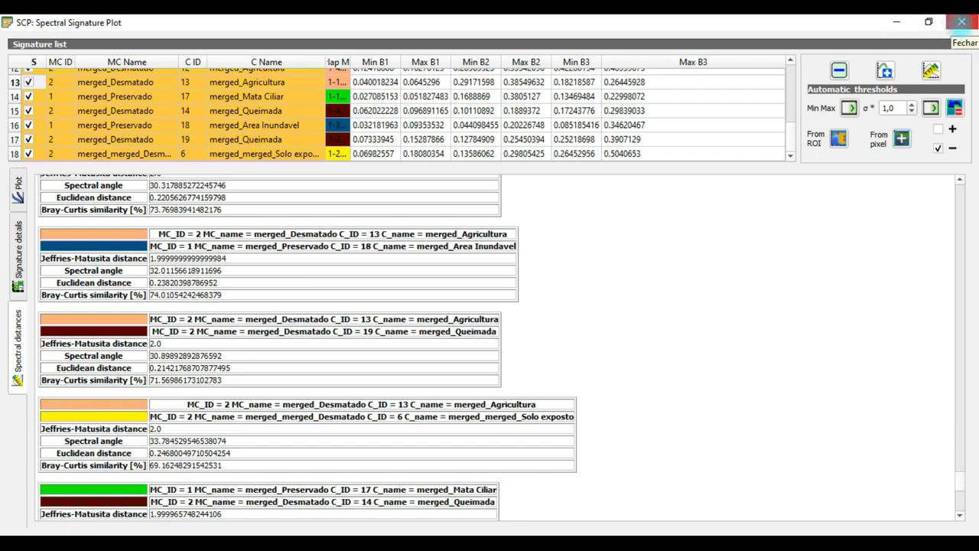
Close the spectral signature plot and open the SCP band processing tool for Classification
left_click(962, 22)
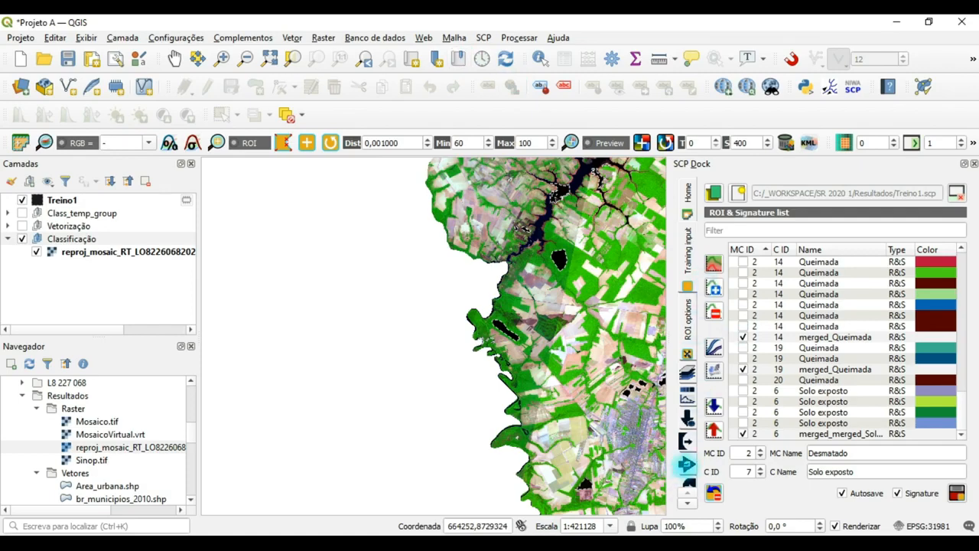
left_click(687, 191)
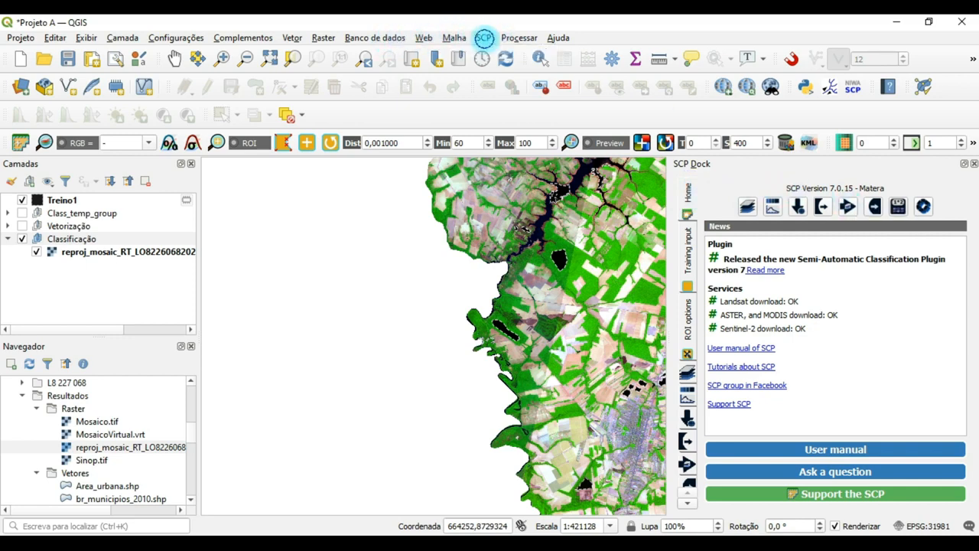
left_click(483, 38)
mouse_move(493, 118)
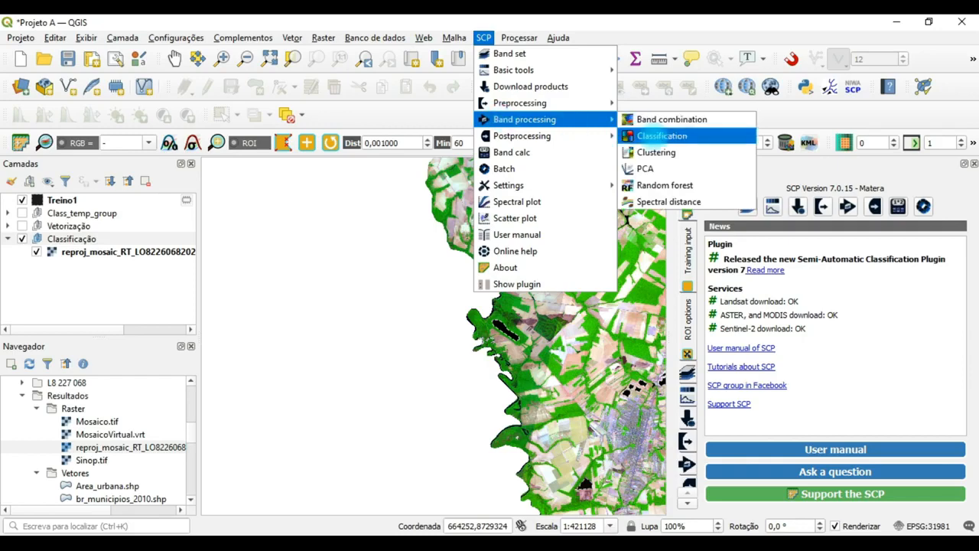
left_click(661, 135)
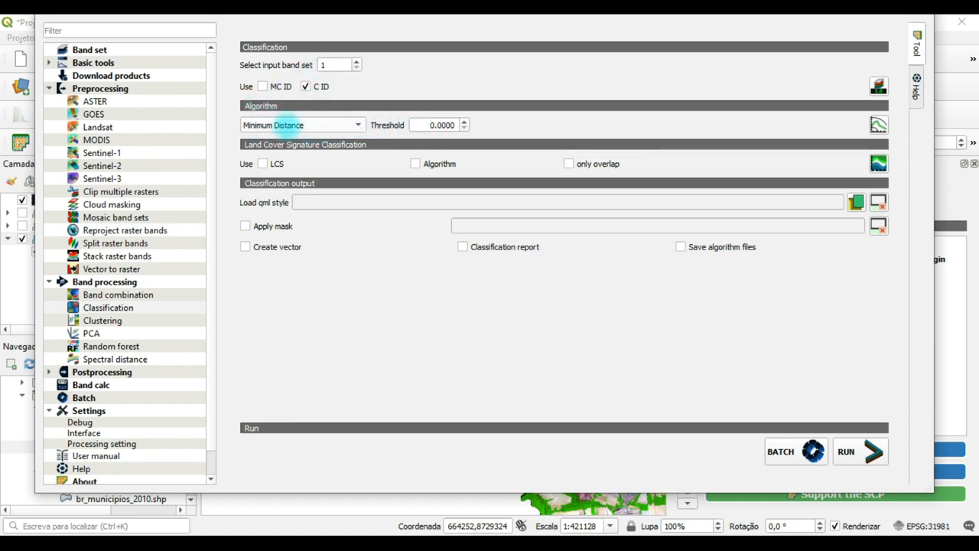
Run the classification of band set 1 with the Maximum Likelihood algorithm and the only overlap option enabled
left_click(348, 125)
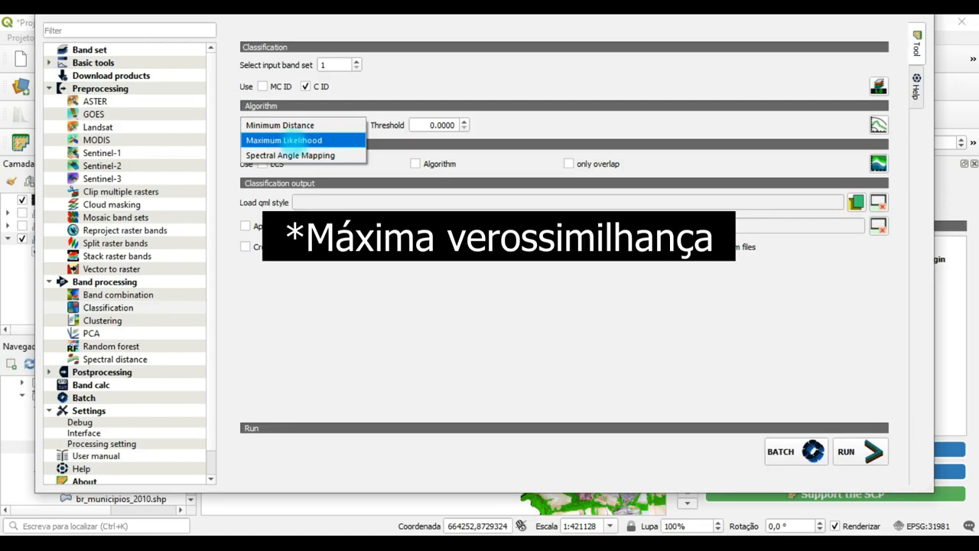
left_click(294, 142)
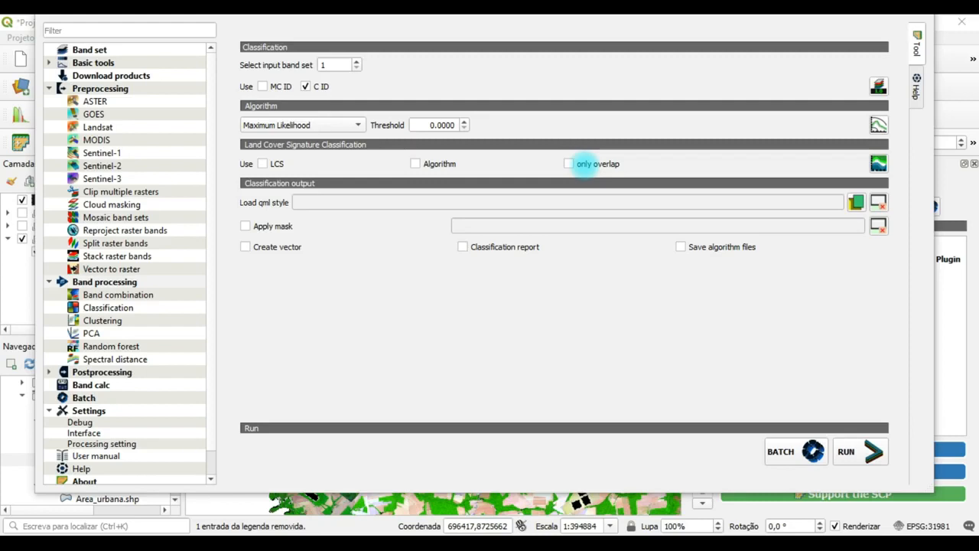
left_click(570, 163)
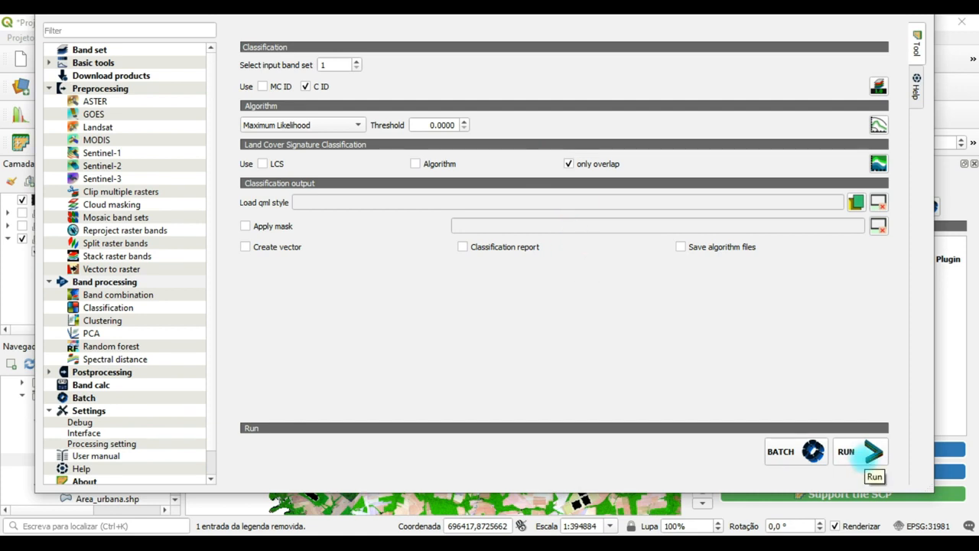
left_click(867, 453)
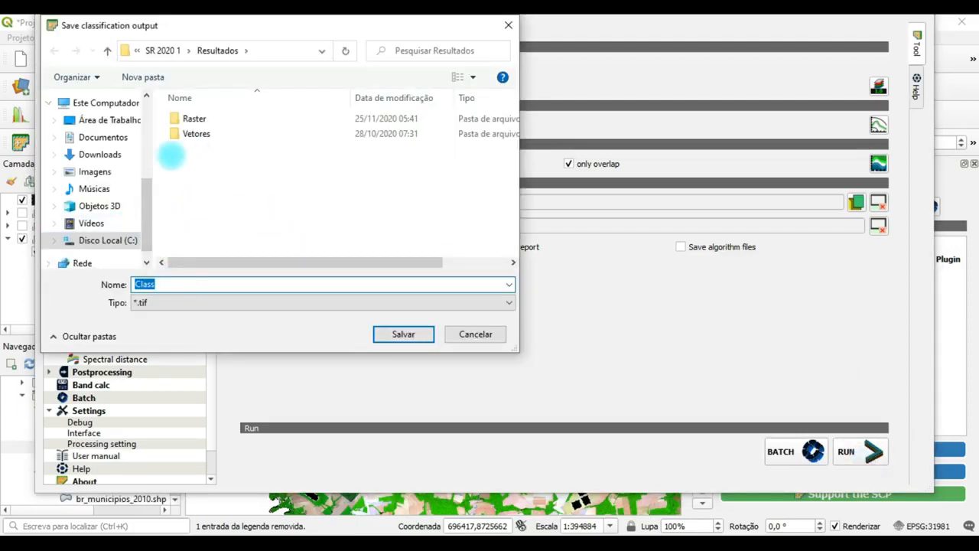
Clear the suggested output name and create a new folder named Classe inside Resultados
left_click(163, 284)
key("BackSpace")
key("BackSpace")
key("BackSpace")
key("BackSpace")
key("BackSpace")
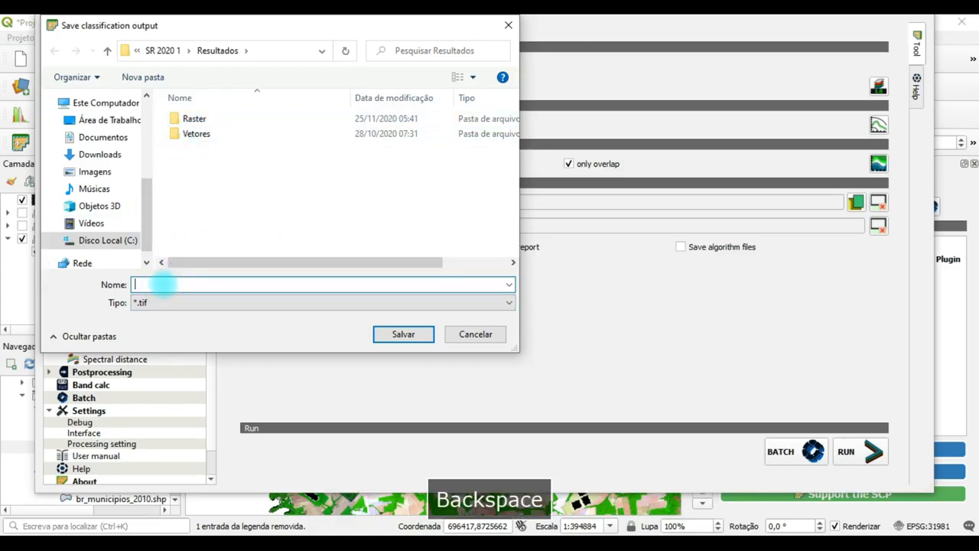
right_click(208, 197)
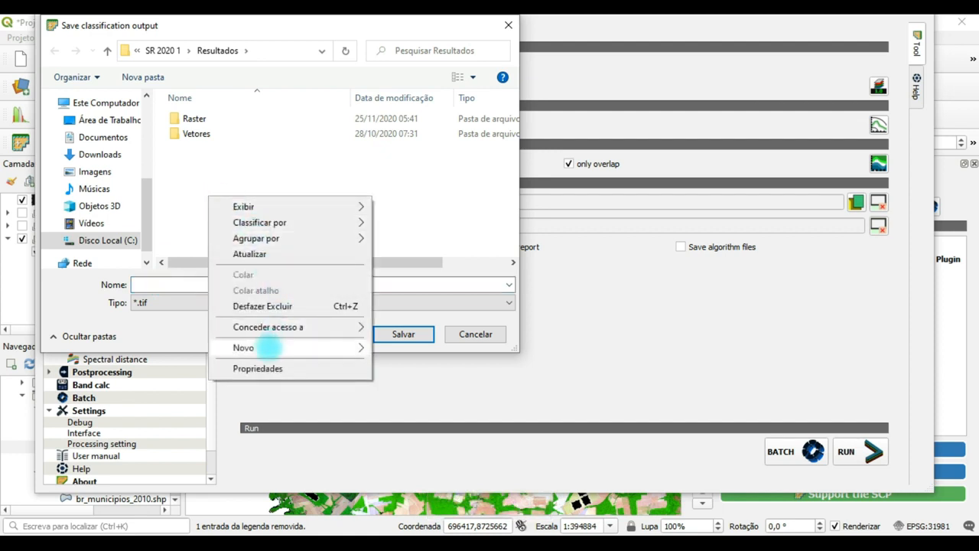
mouse_move(271, 346)
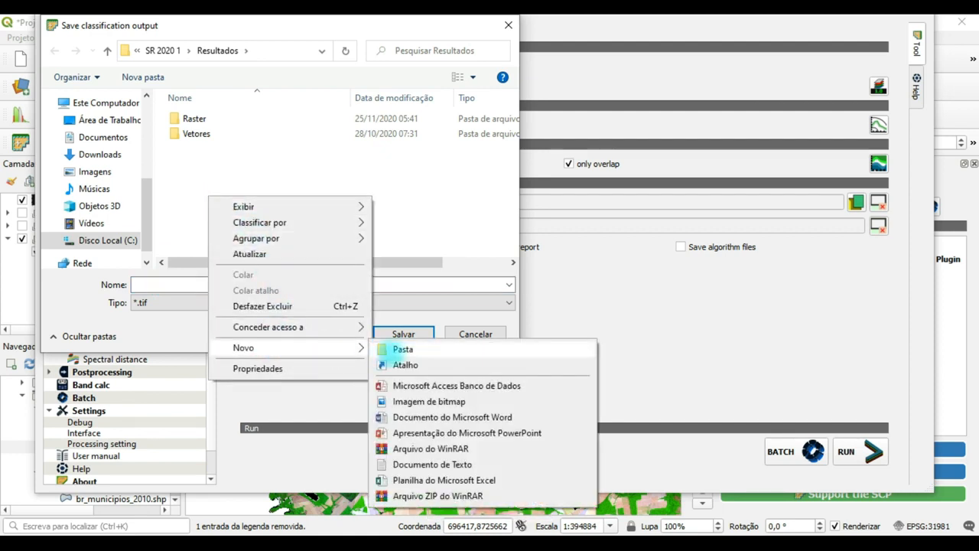
left_click(395, 350)
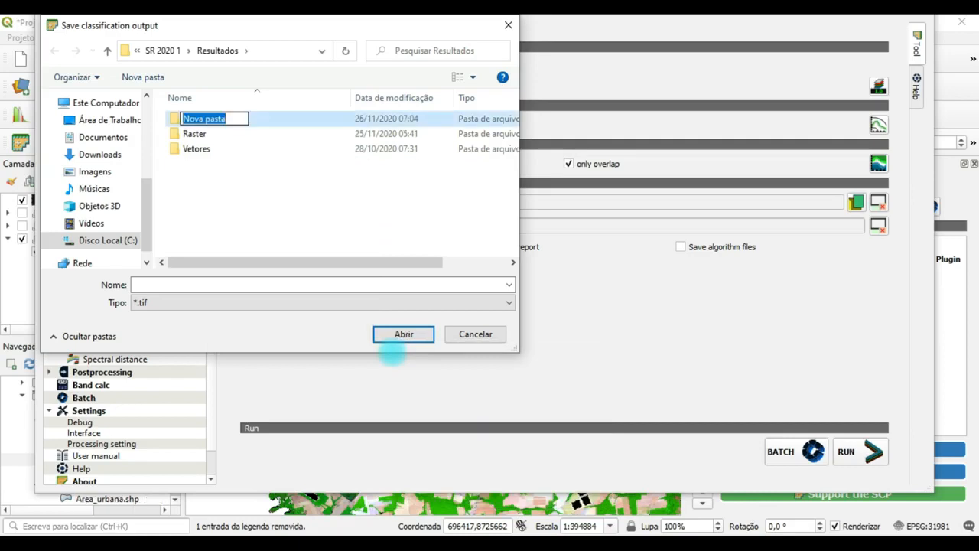
type("Cla")
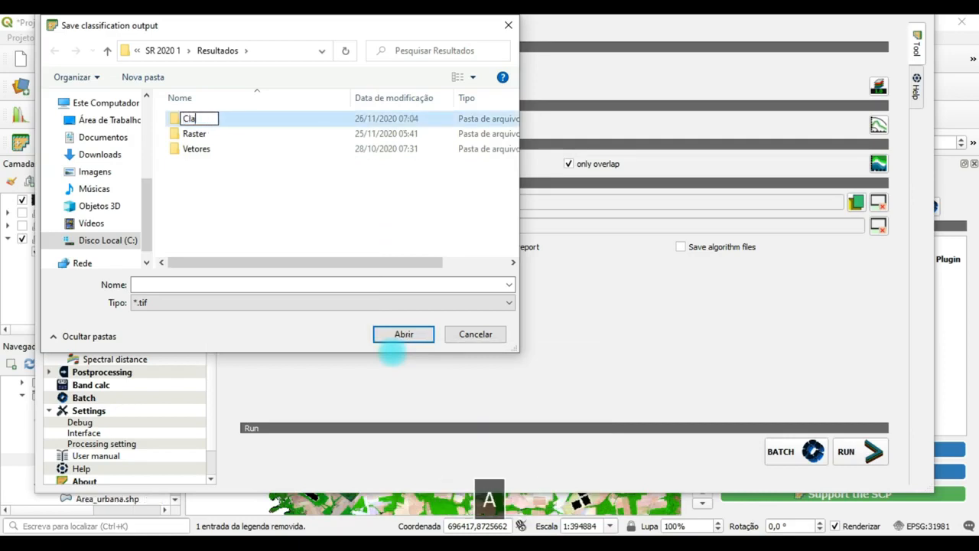
type("sse")
key("Return")
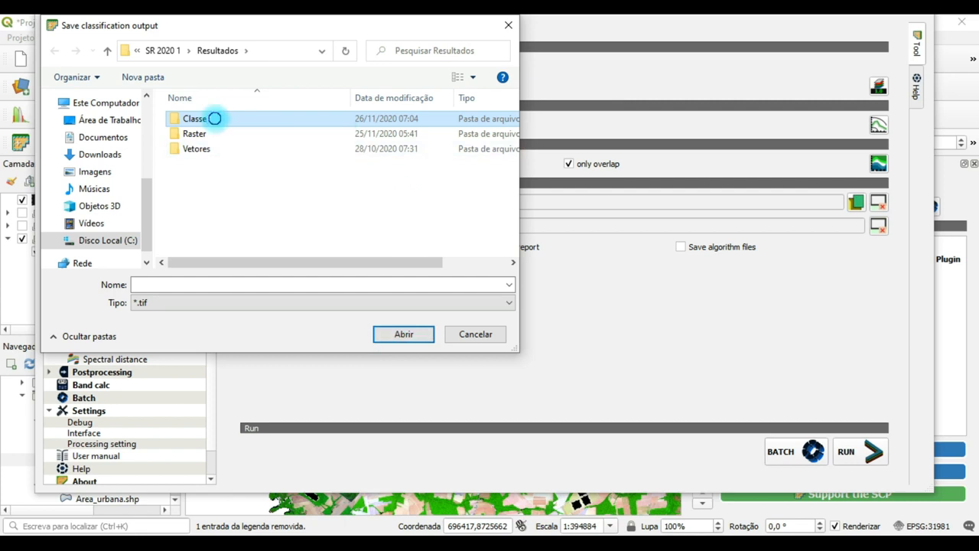
Save the classification output as Classificacao1 in the Classe folder
double_click(215, 118)
left_click(153, 284)
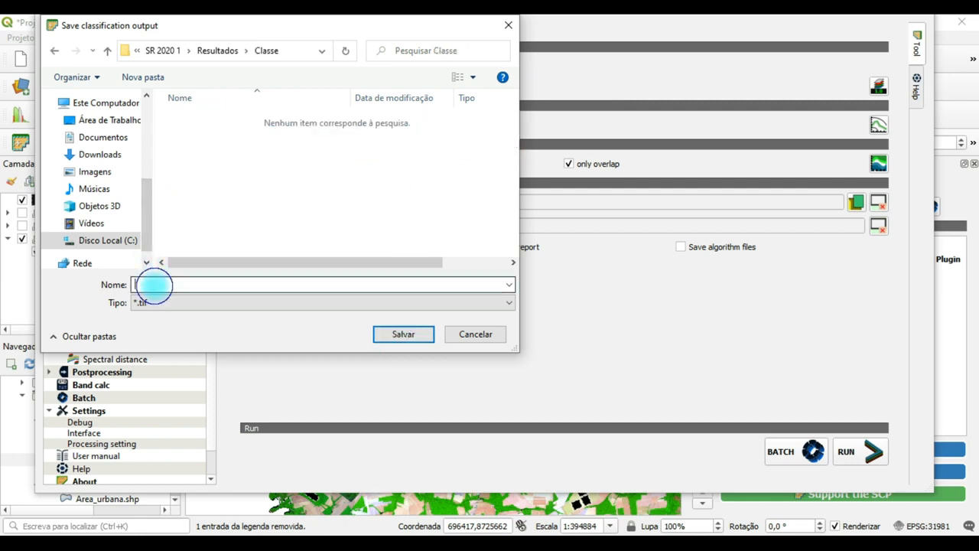
type("Cl")
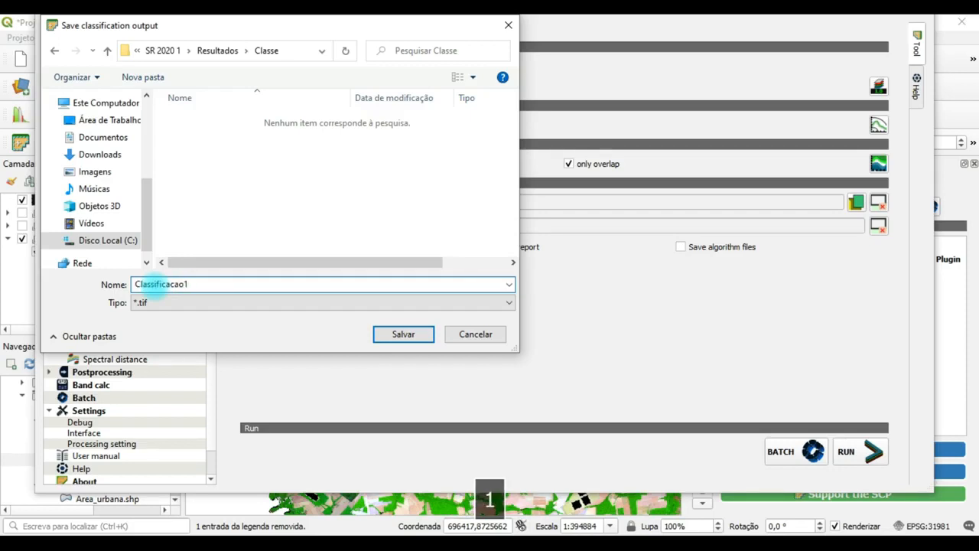
type("assificacao1")
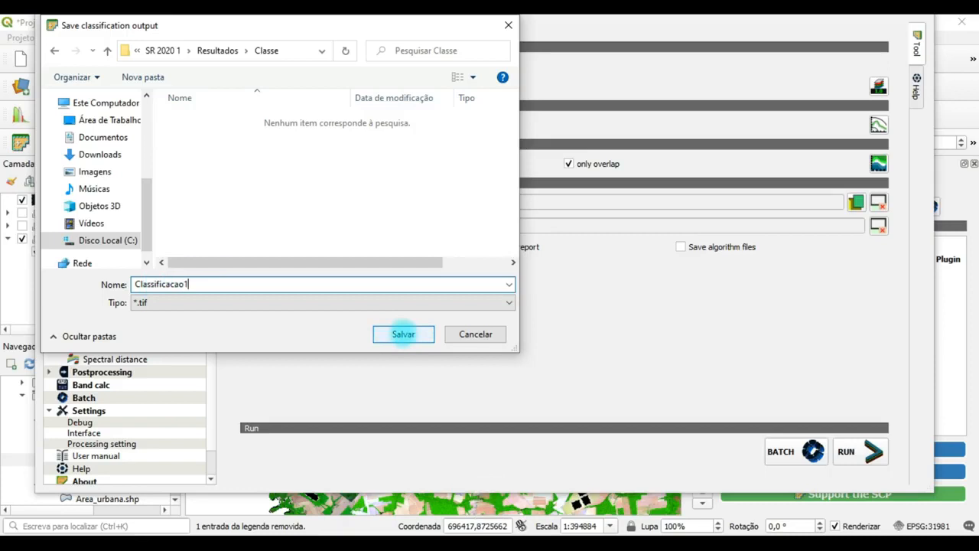
left_click(403, 334)
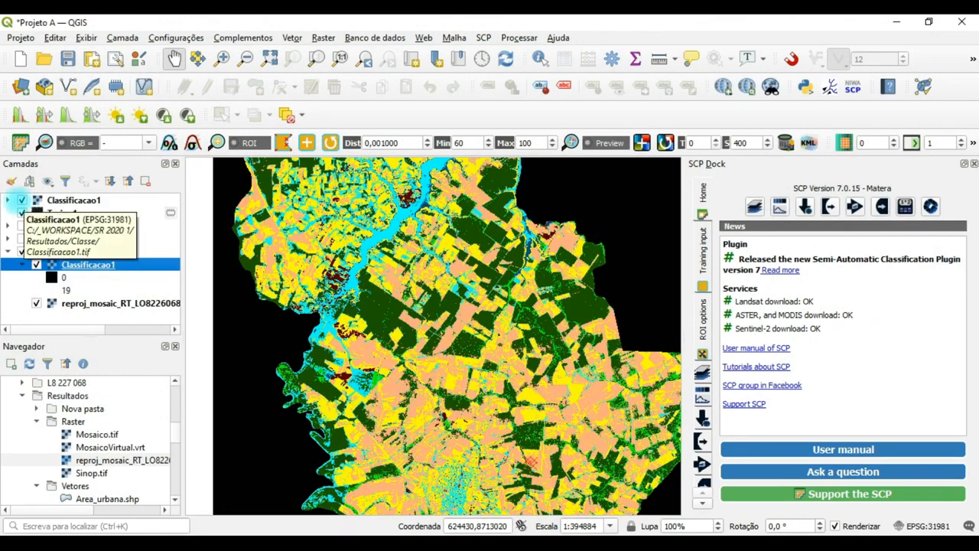
Expand the Classificacao1 legend and view its classes with the whole classified municipality in the map
left_click(7, 201)
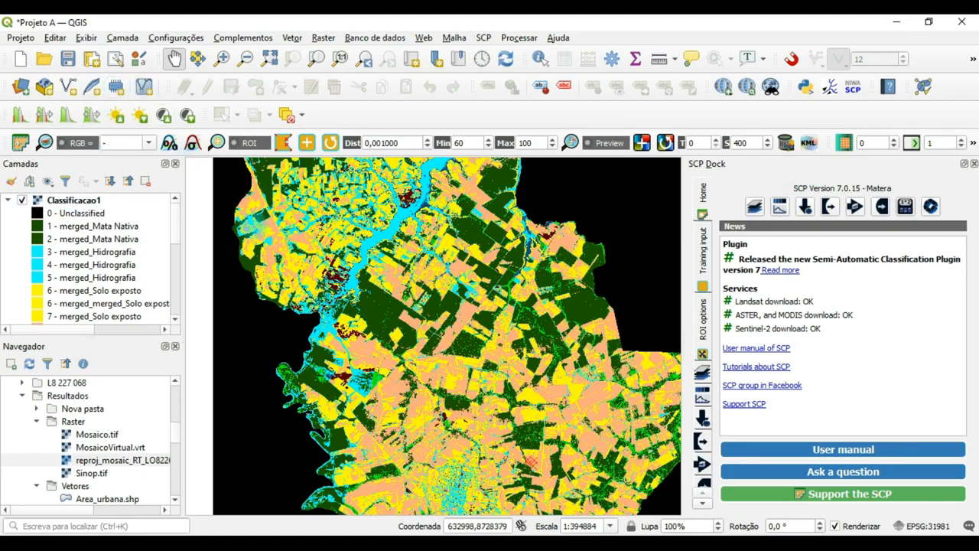
left_click(246, 55)
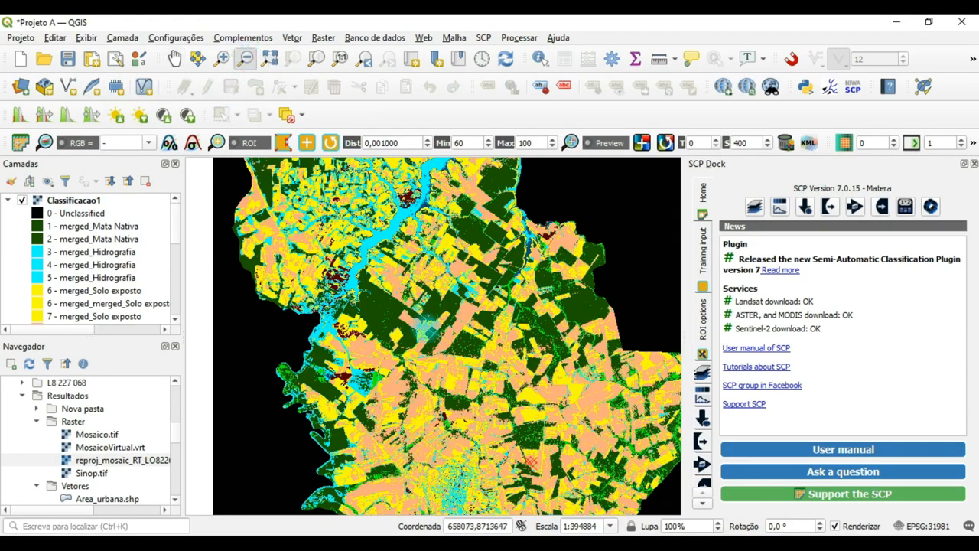
left_click(425, 327)
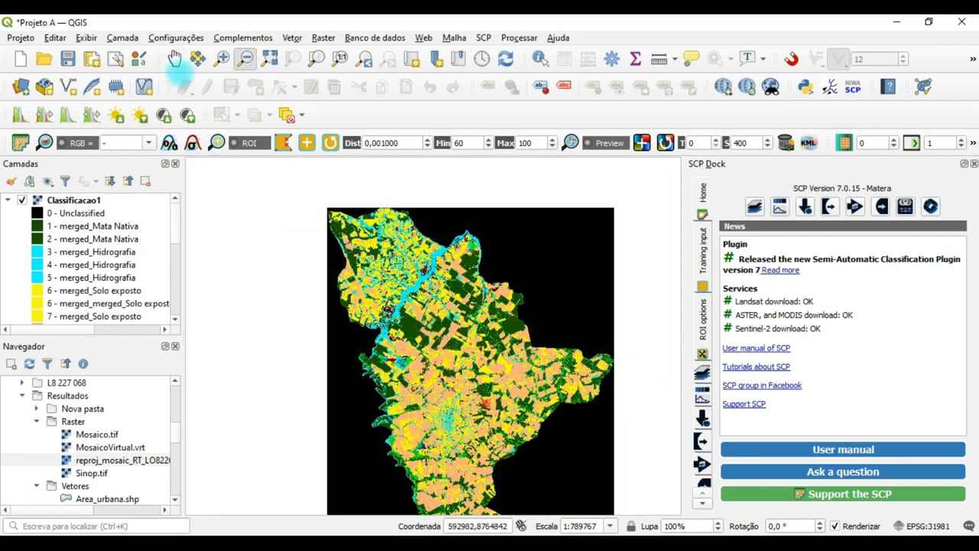
left_click(175, 58)
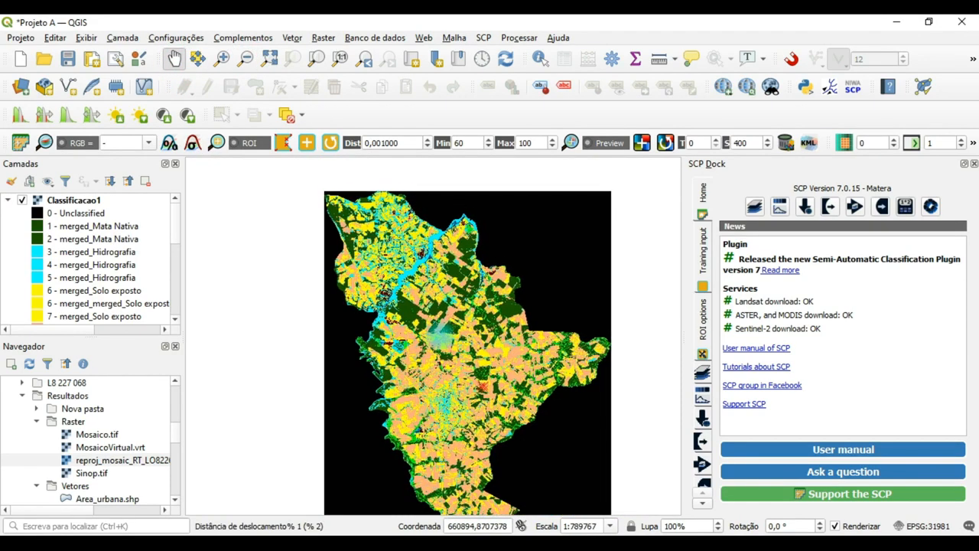
left_click_drag(442, 352, 442, 320)
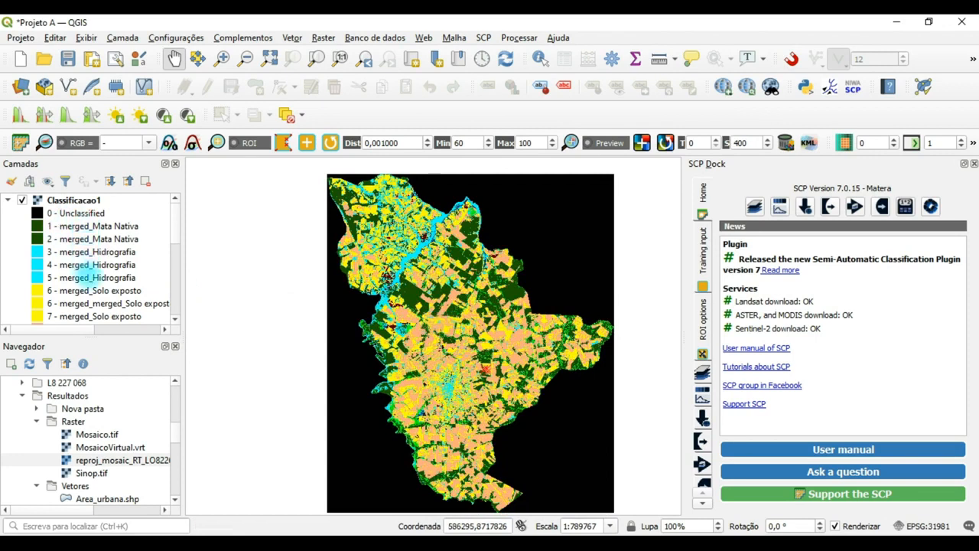
mouse_move(171, 223)
left_mouse_down()
mouse_move(171, 286)
mouse_move(174, 214)
left_mouse_up()
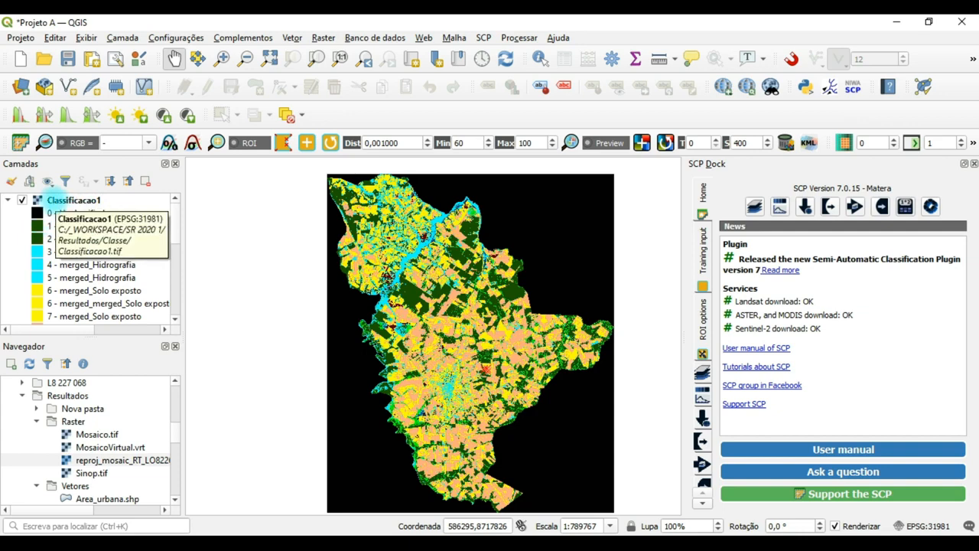
Remove the 0 - Unclassified value from the Classificacao1 layer's symbology and apply the change
left_click(54, 199)
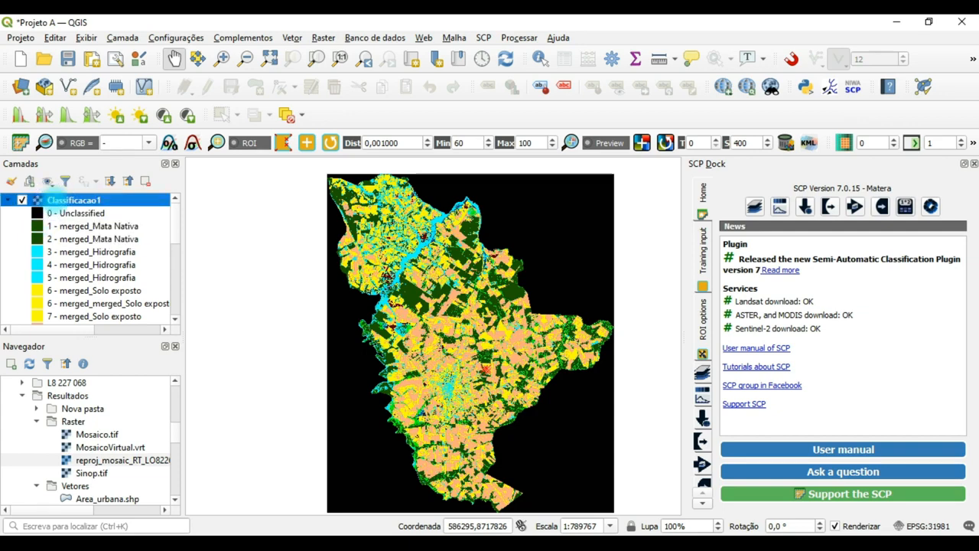
double_click(73, 200)
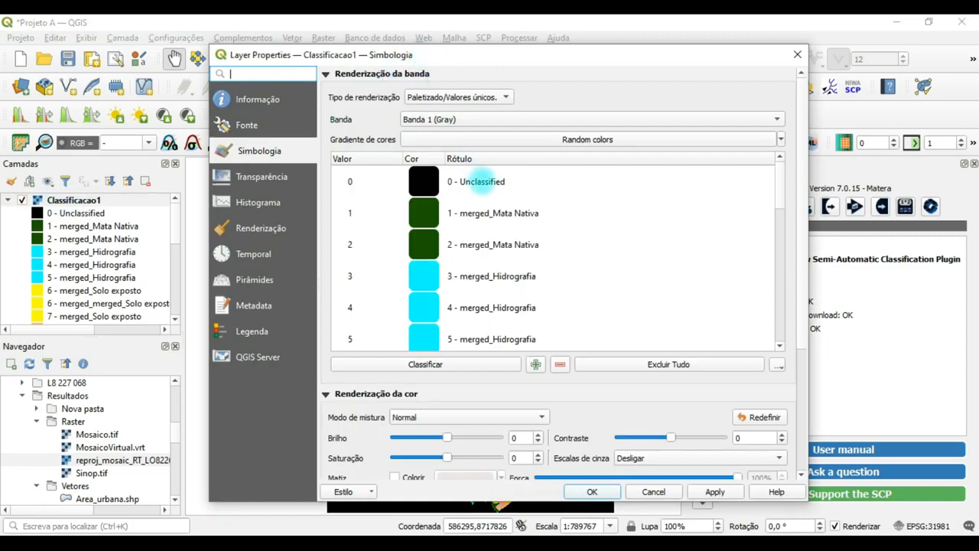
left_click(482, 182)
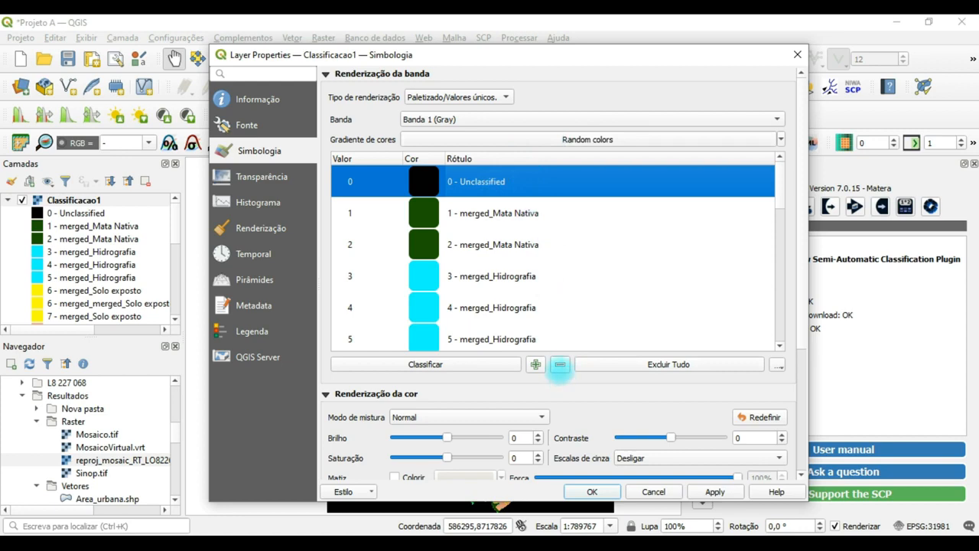
left_click(559, 365)
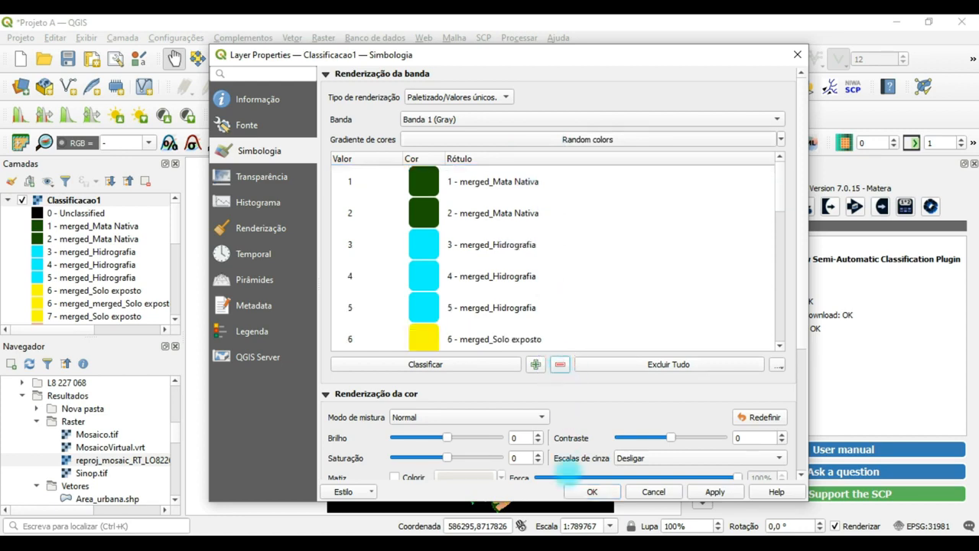
left_click(593, 491)
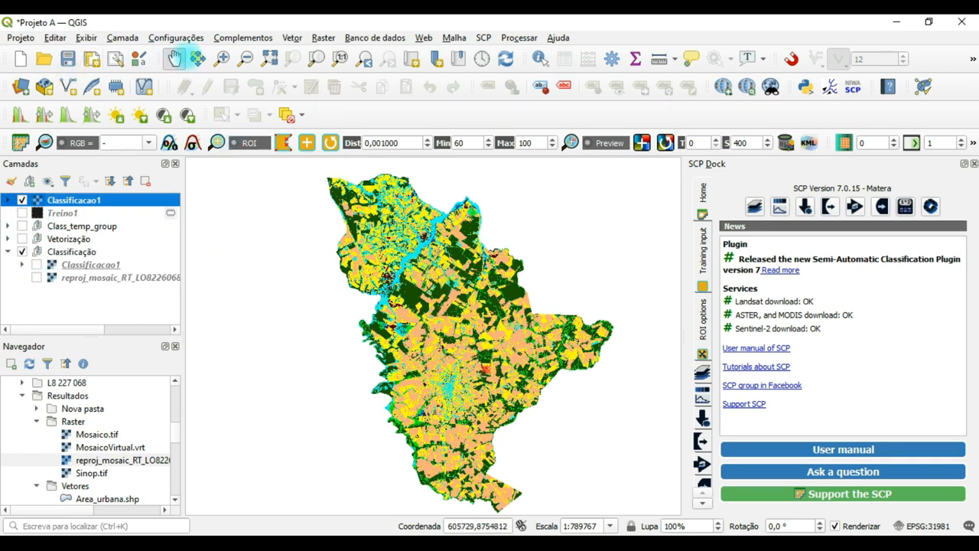
Show the reproj_mosaic image and compare it with Classificacao1 around the dark red fields beside the reservoir by toggling the classification
left_click(221, 58)
left_click_drag(392, 251, 509, 370)
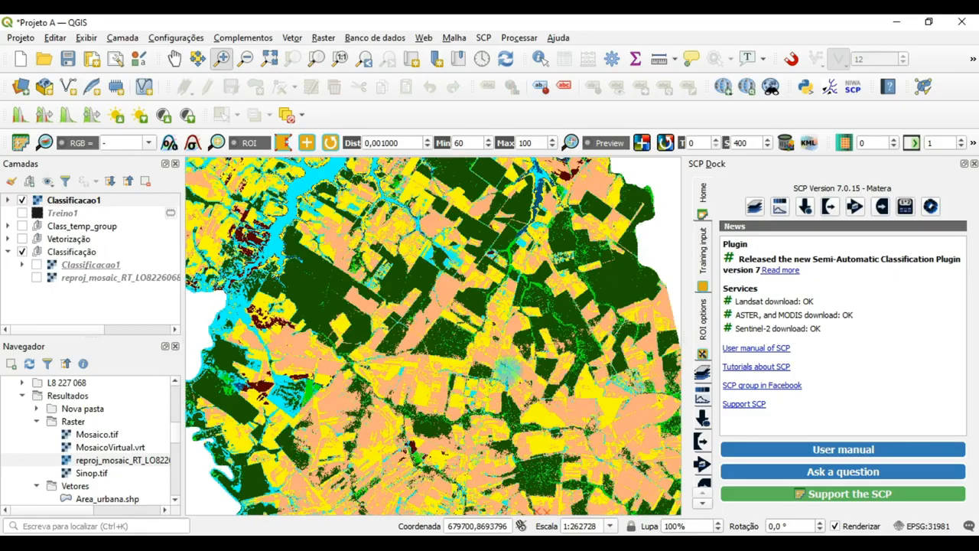
left_click_drag(235, 241, 329, 303)
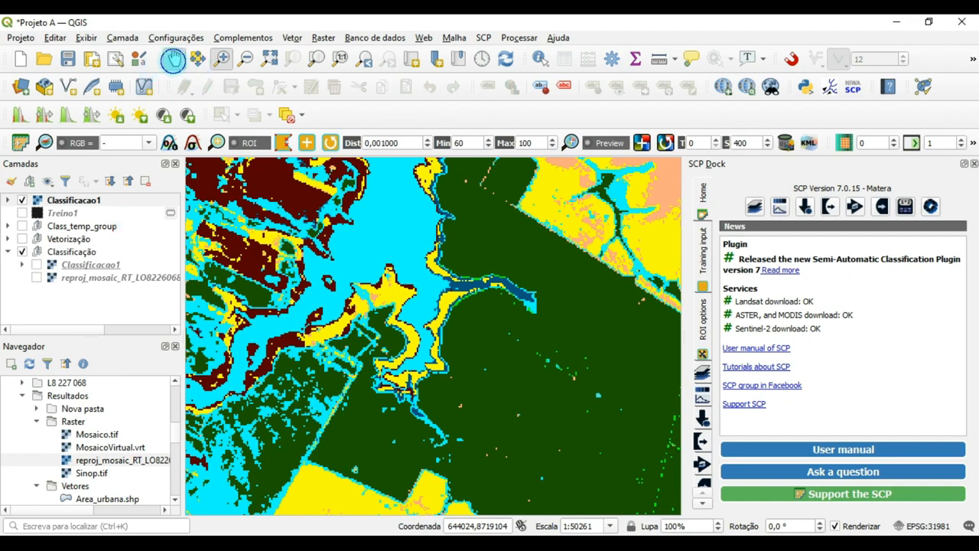
left_click_drag(407, 261, 561, 410)
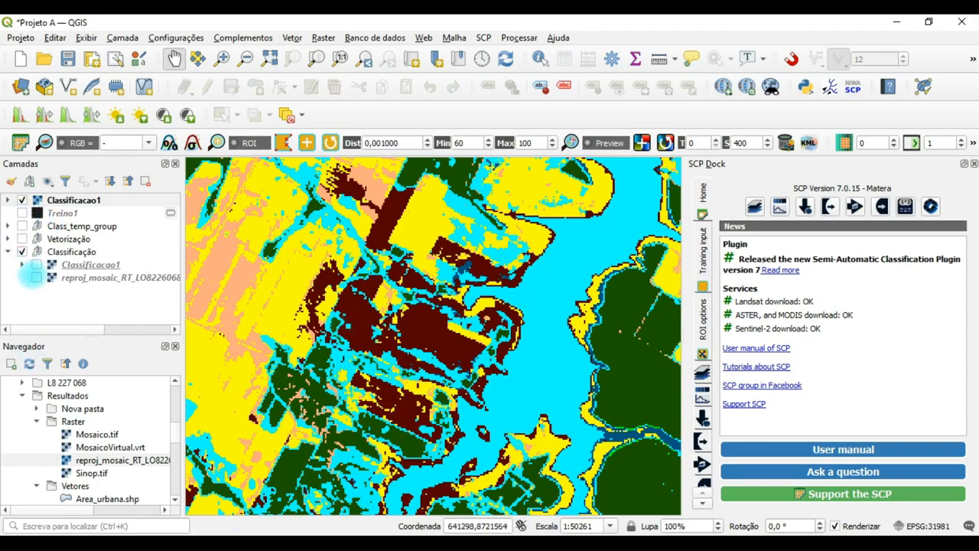
left_click(36, 278)
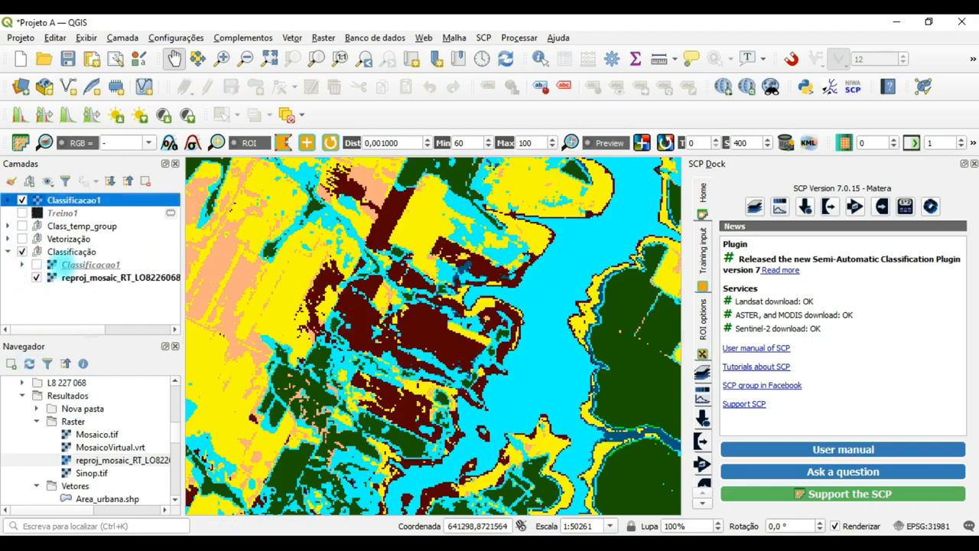
left_click(22, 199)
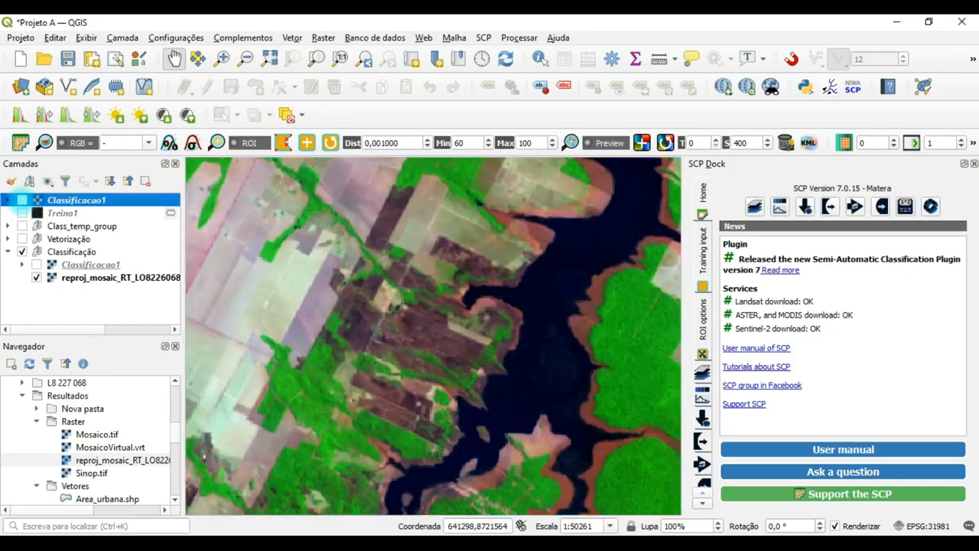
left_click(23, 200)
left_click(23, 200)
left_click(22, 200)
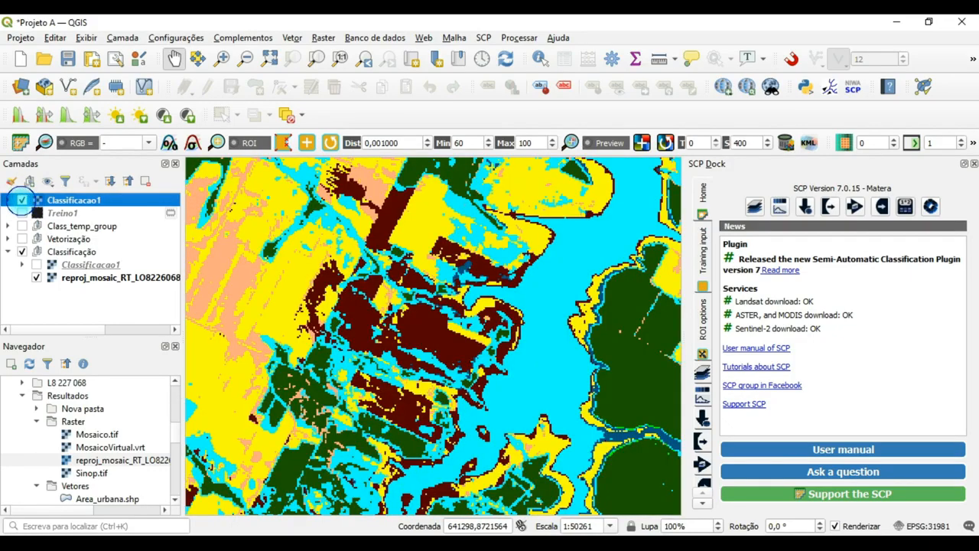
left_click(22, 199)
left_click(22, 199)
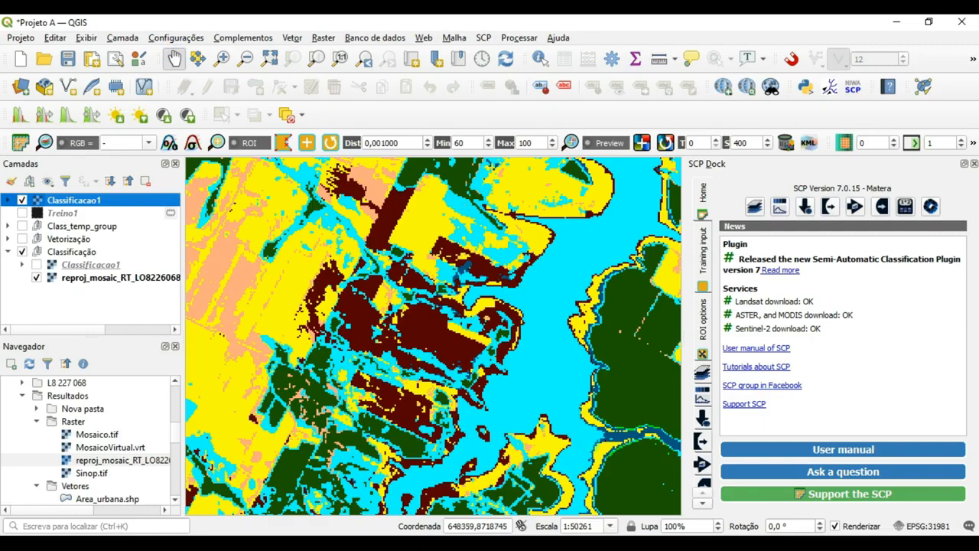
Compare the classification with the mosaic over the native forest and adjoining fields southeast of the reservoir by toggling Classificacao1
left_click_drag(607, 447, 360, 254)
left_click_drag(526, 394, 315, 263)
left_click(22, 199)
left_click(22, 200)
left_click(22, 200)
left_click(23, 200)
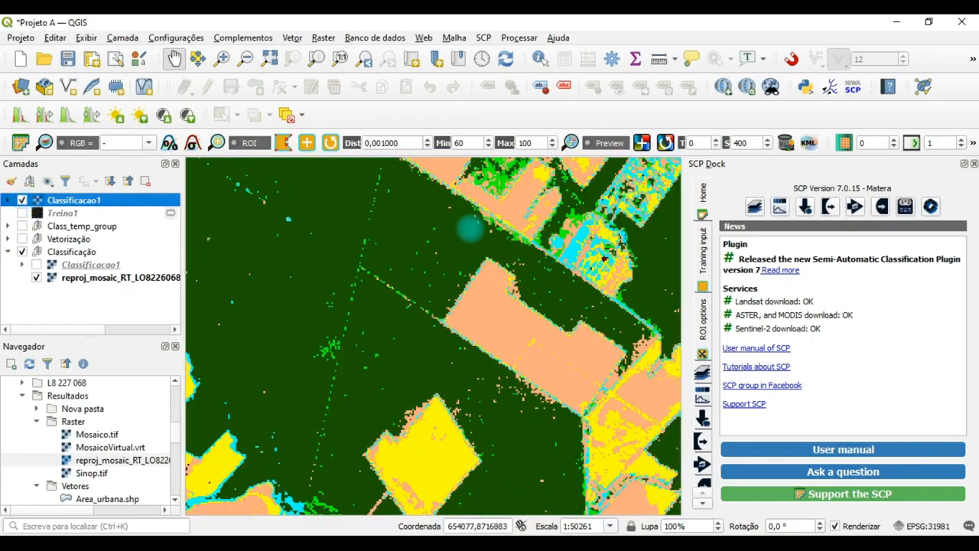
left_click(22, 200)
left_click(22, 199)
left_click(22, 199)
left_click(22, 200)
Examine the classified forest, streams and fields east of the reservoir and along its northern shoreline
left_click_drag(659, 397, 417, 219)
left_click_drag(596, 165, 494, 497)
left_click_drag(536, 183, 431, 461)
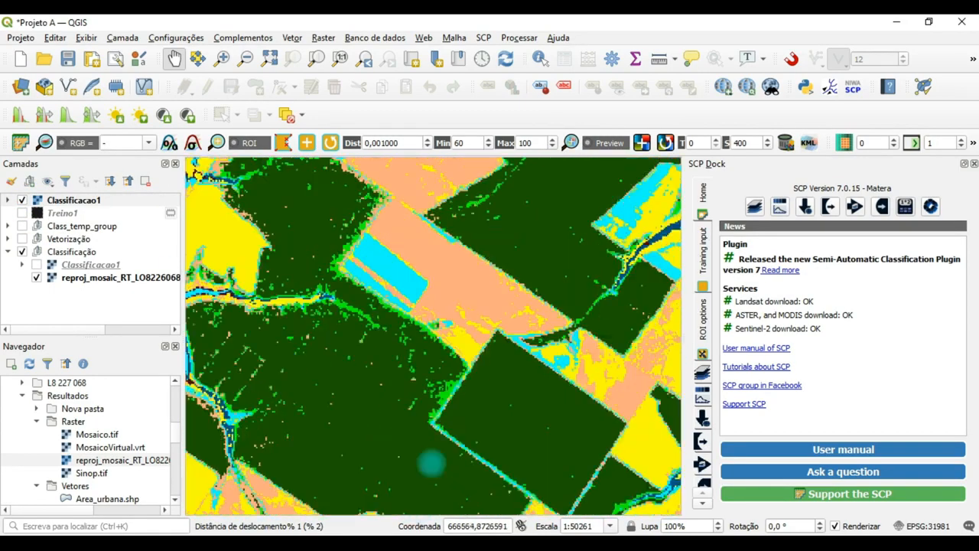
left_click_drag(329, 183, 248, 219)
left_click_drag(511, 311, 474, 454)
left_click_drag(210, 482, 466, 410)
left_click_drag(314, 176, 380, 401)
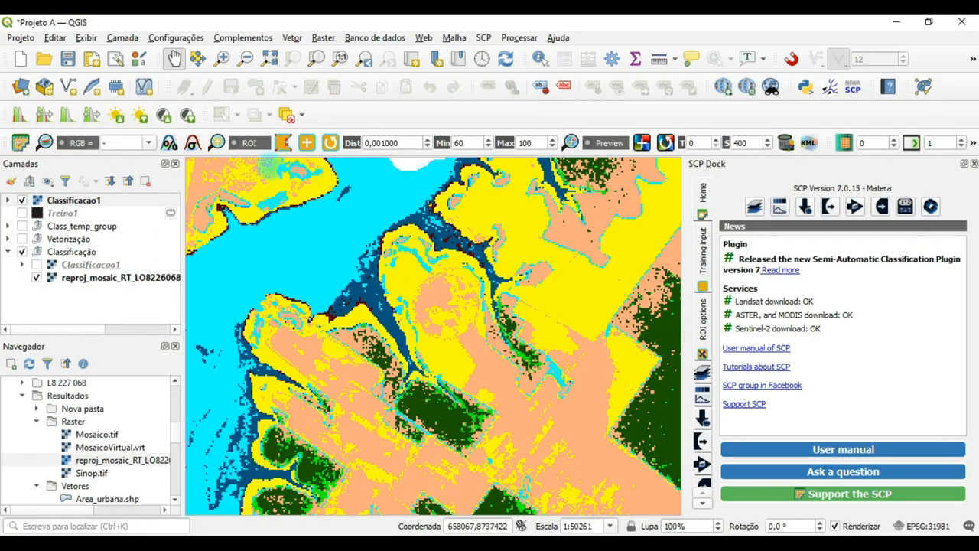
Examine the Classificacao1 result over the fields, forest blocks and streams along the southern and eastern edges of the study area
left_click_drag(536, 221, 398, 74)
left_click_drag(329, 337, 308, 143)
left_click_drag(356, 312, 367, 131)
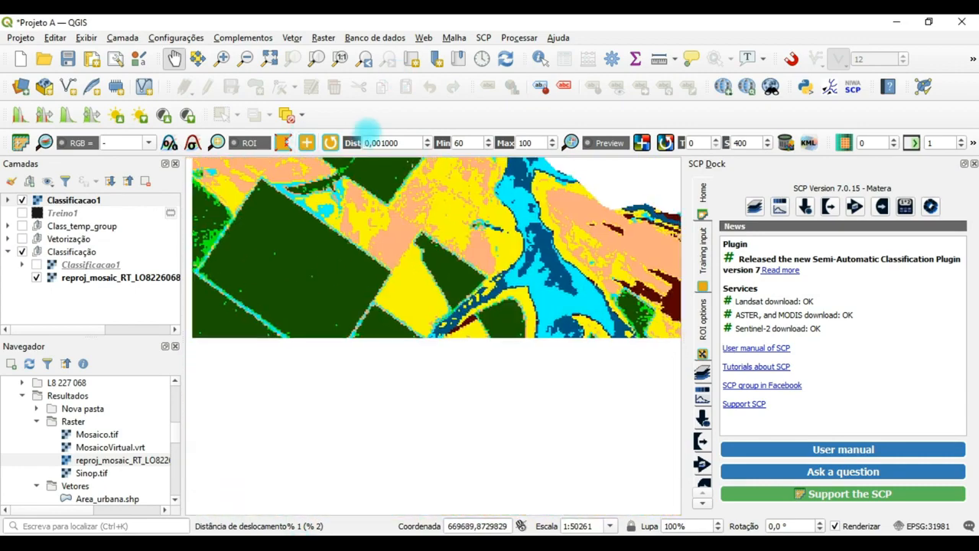
left_click_drag(602, 348, 431, 283)
left_click_drag(600, 384, 406, 289)
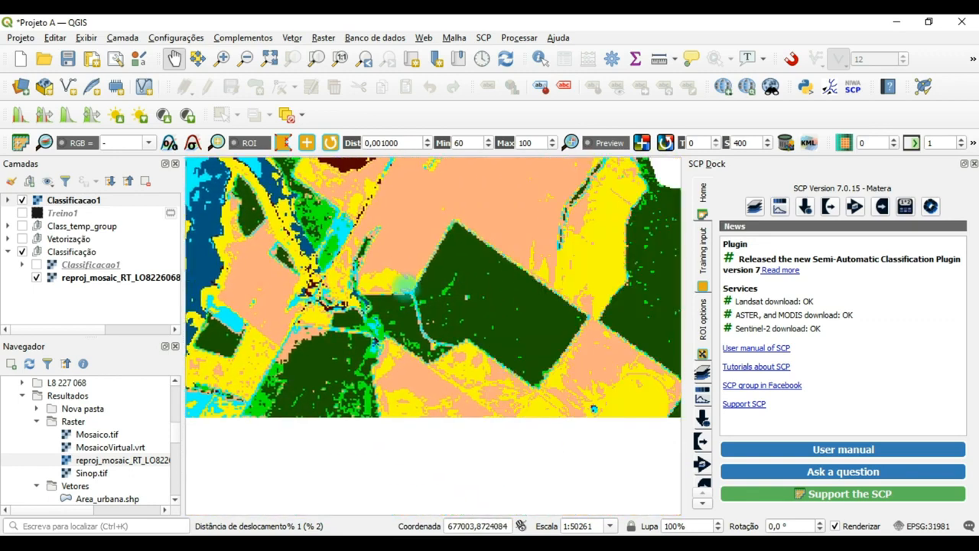
left_click_drag(559, 321, 429, 374)
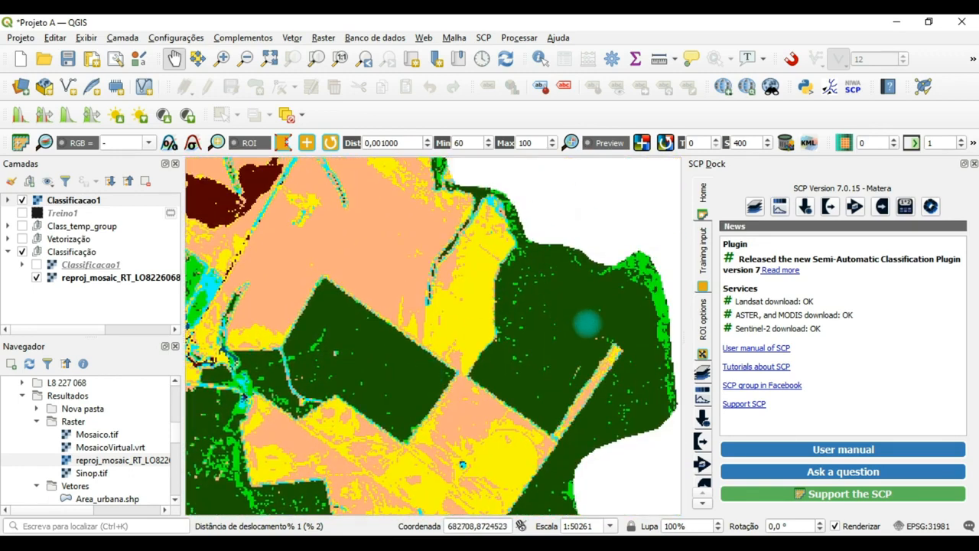
left_click_drag(584, 362, 465, 306)
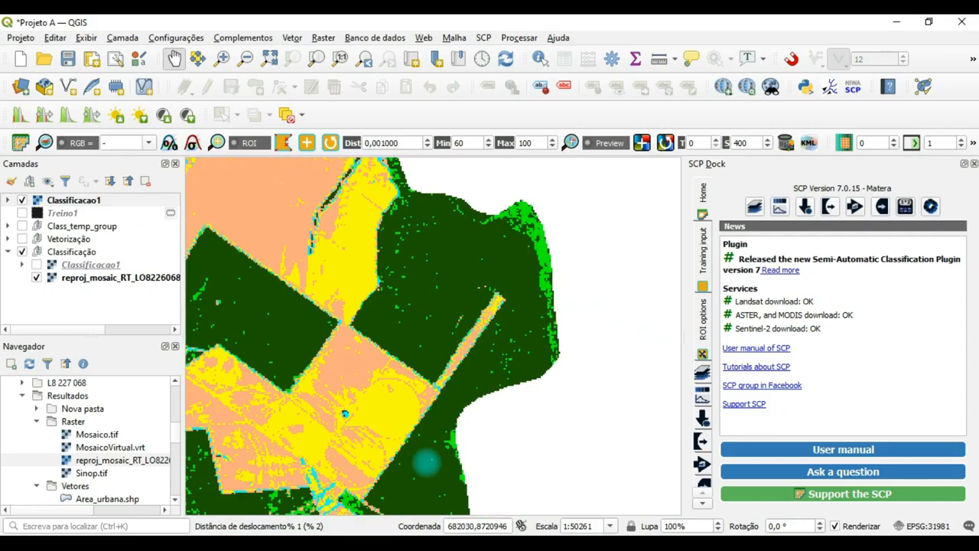
left_click_drag(426, 454, 516, 242)
left_click_drag(364, 355, 500, 353)
left_click_drag(420, 298, 579, 218)
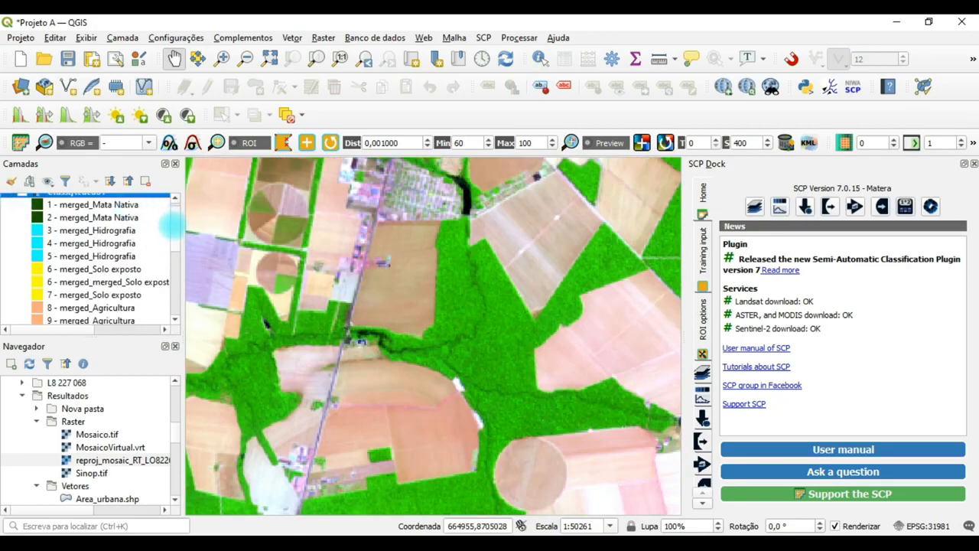
Collapse the Classificacao1 legend, show the layer over the mosaic again and inspect the forest, burned patches and surrounding fields
left_click_drag(176, 230, 176, 220)
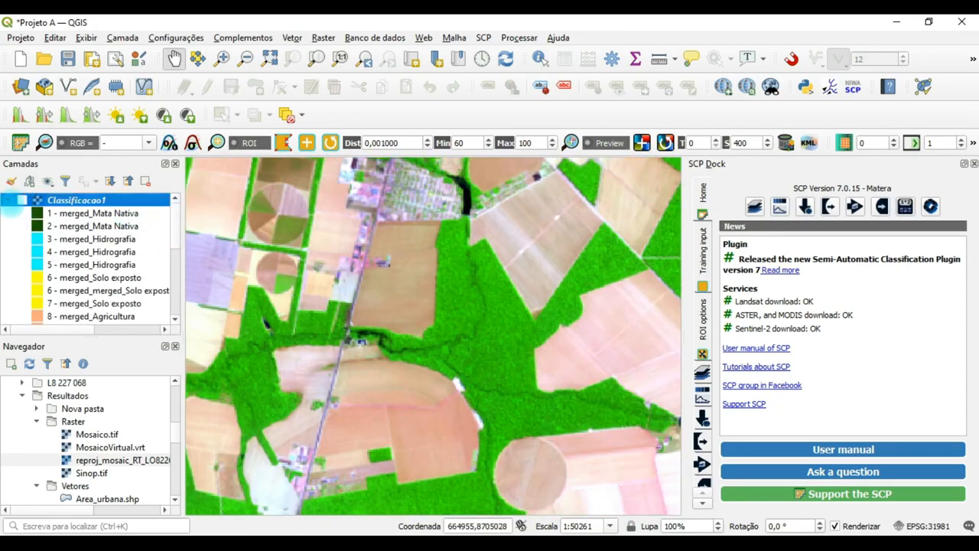
left_click(8, 199)
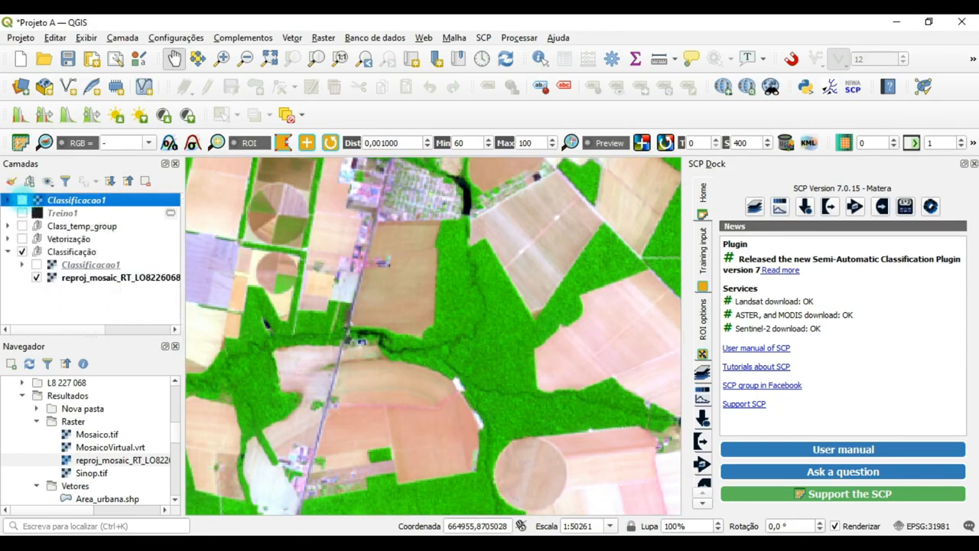
left_click(21, 200)
left_click_drag(422, 322, 560, 219)
left_click_drag(327, 327, 488, 358)
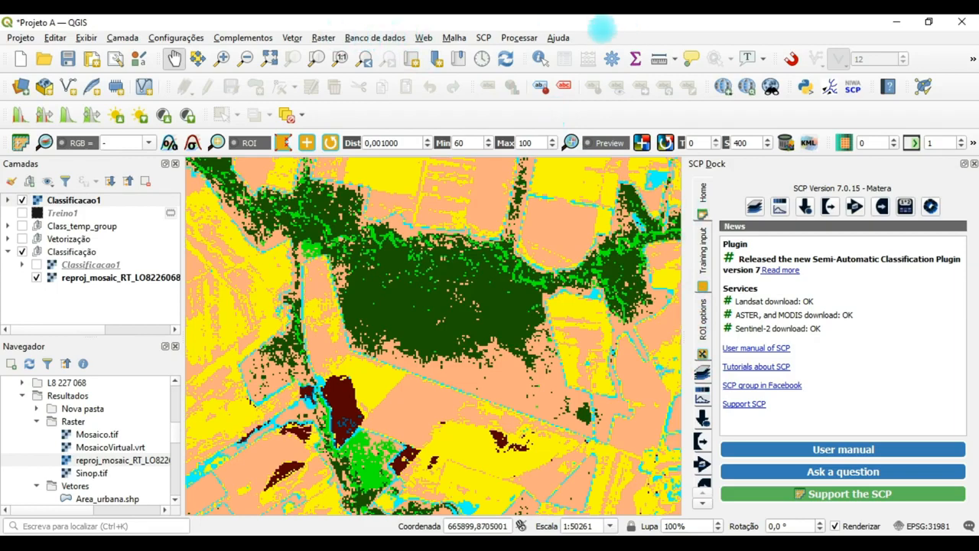
Open SCP's postprocessing Accuracy tool and set Classificacao1 as the classification to assess
left_click(483, 37)
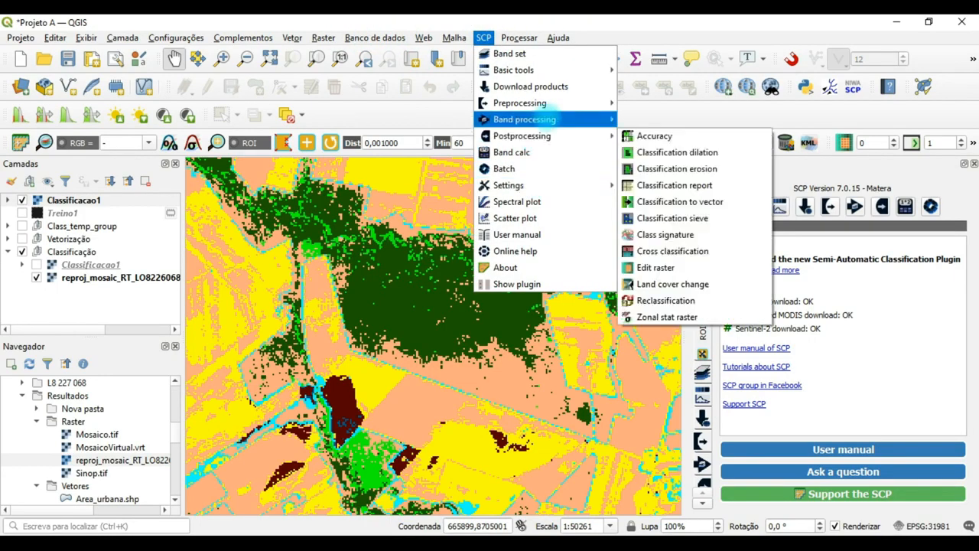
mouse_move(541, 135)
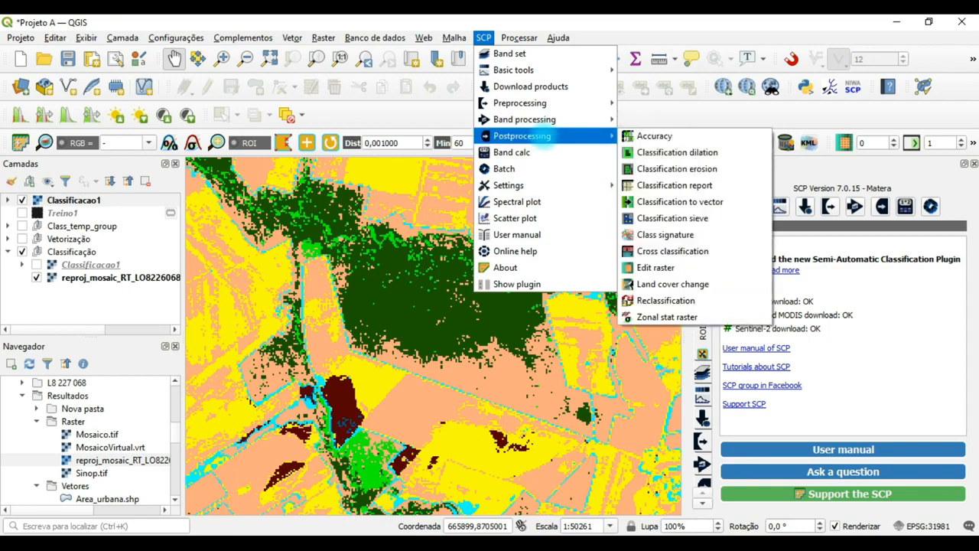
left_click(644, 136)
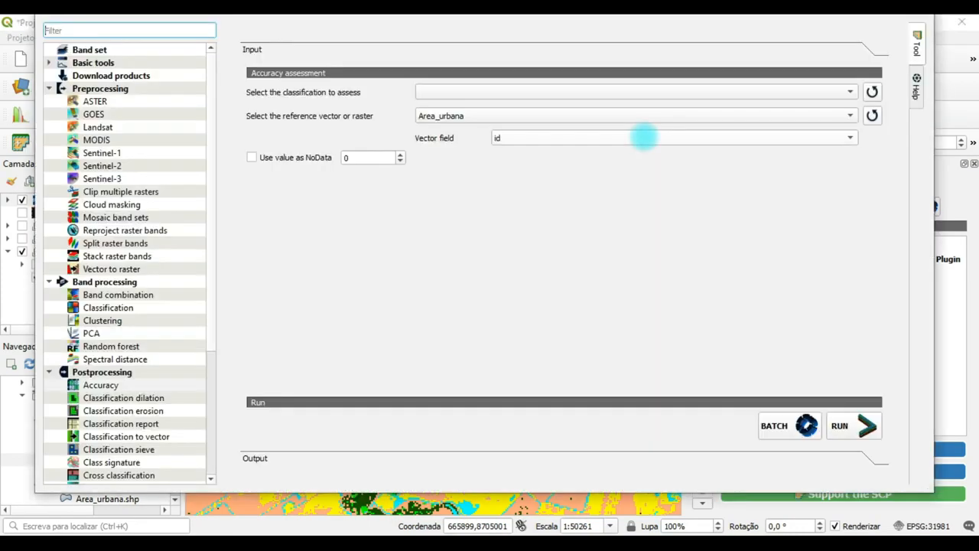
left_click(847, 92)
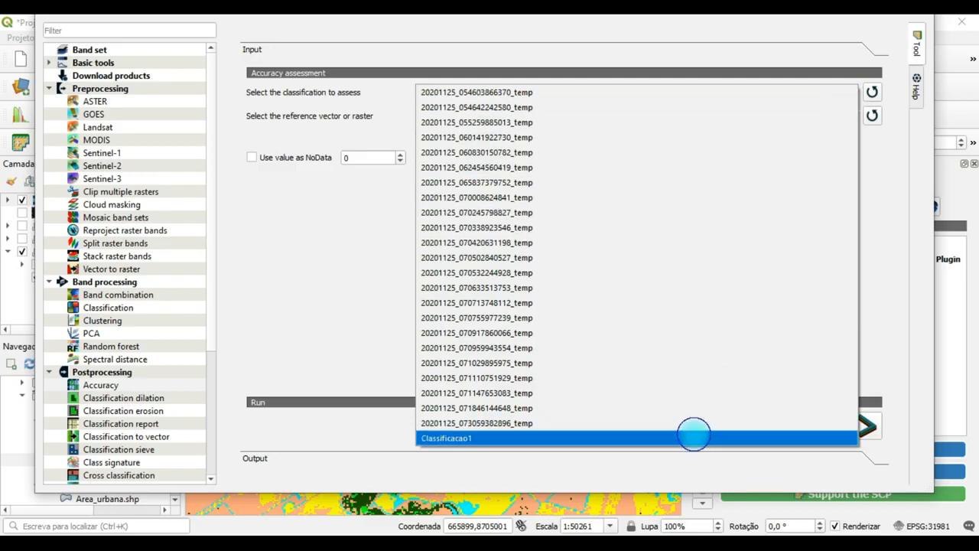
left_click(693, 434)
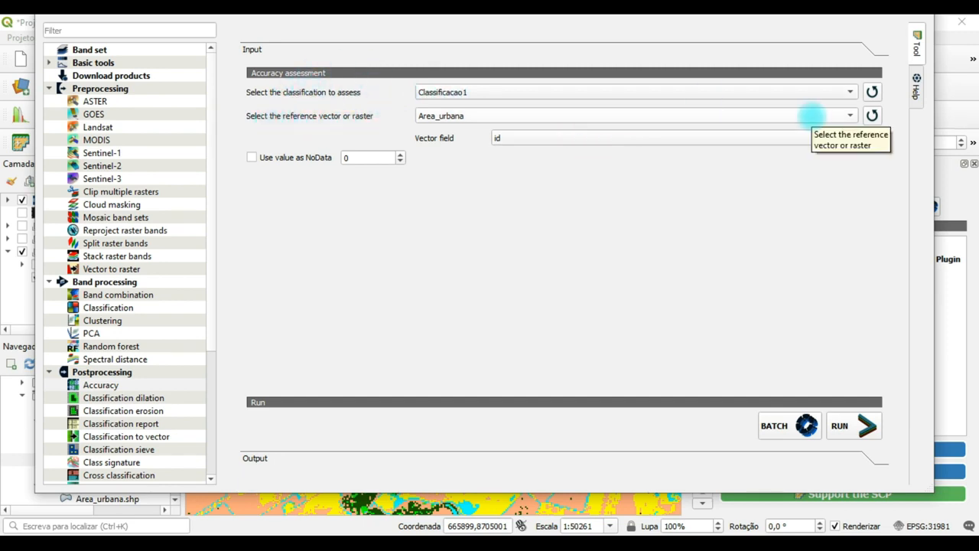
Refresh the reference layer list, choose Treino1 with vector field C_ID as reference, and use value 0 as NoData
left_click(848, 115)
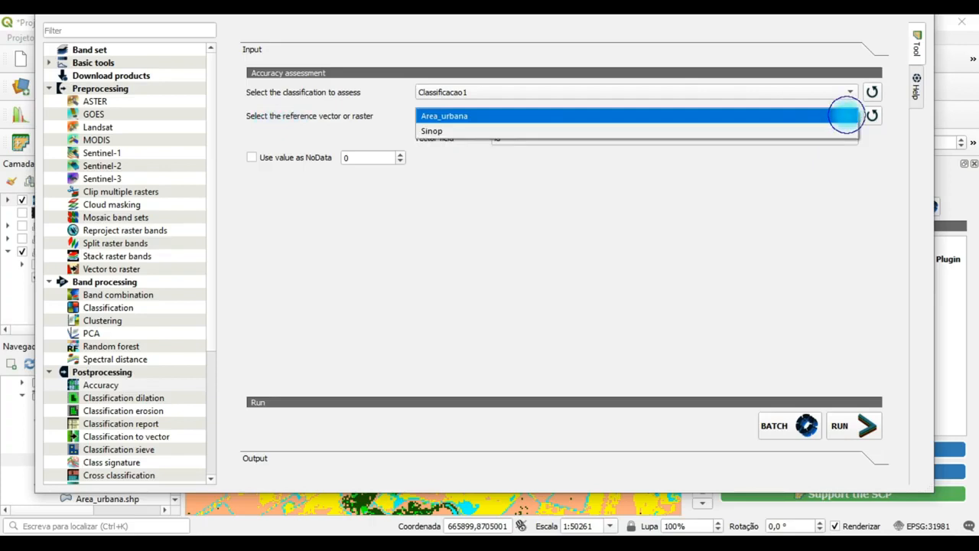
left_click(847, 115)
left_click(872, 115)
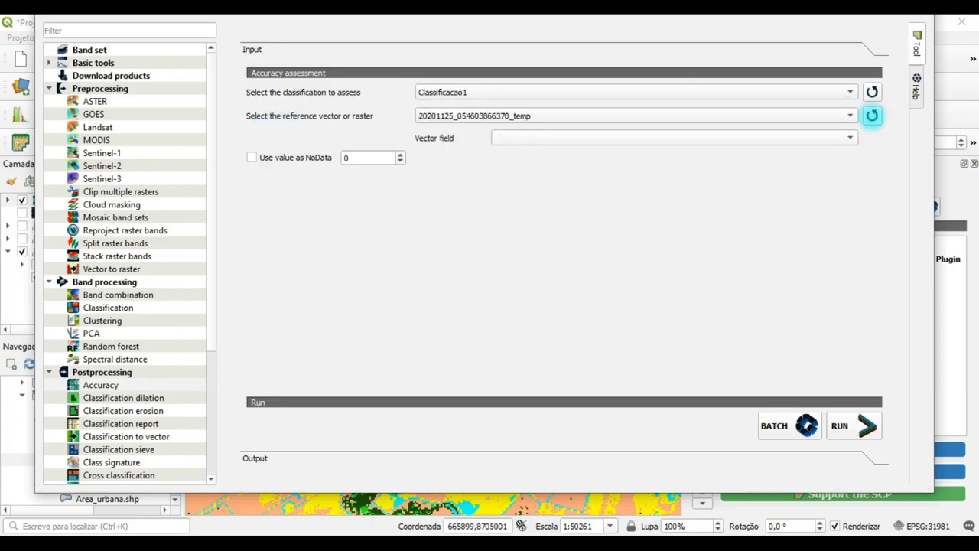
left_click(849, 115)
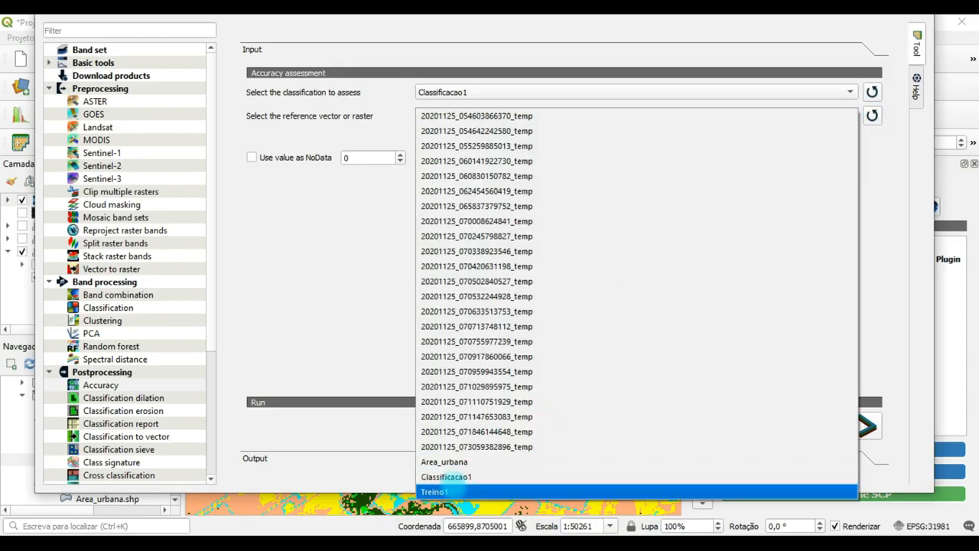
left_click(452, 491)
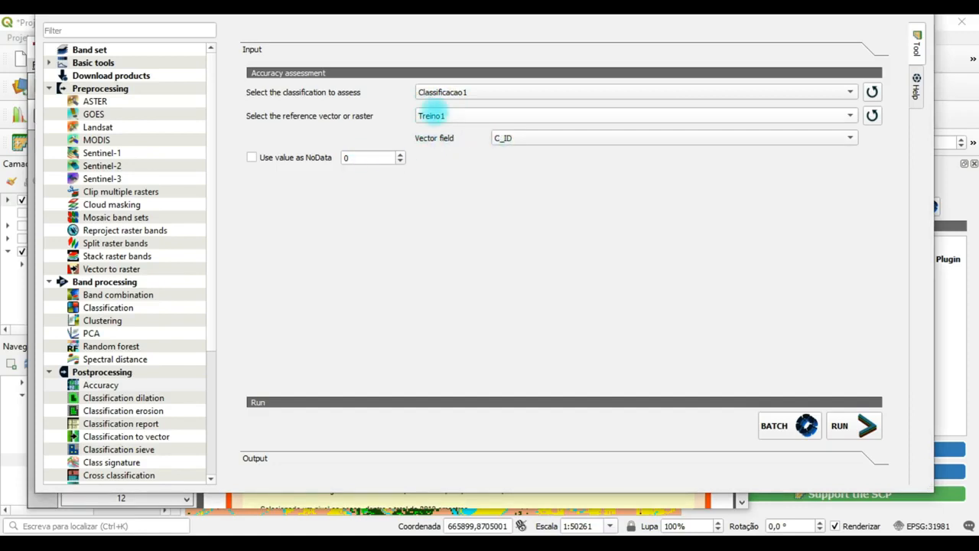
left_click(251, 157)
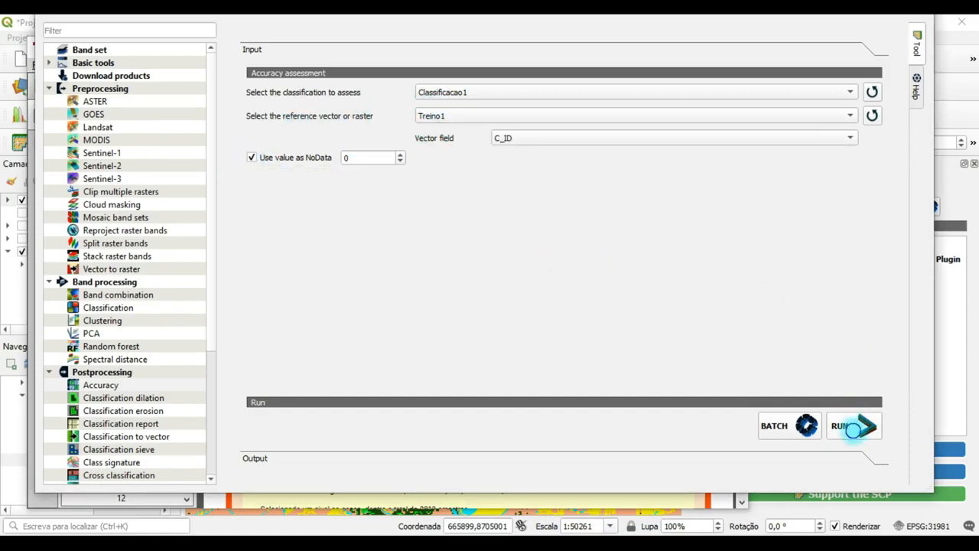
Run the accuracy assessment and save the error matrix raster as acuracia in the Classe folder
left_click(851, 428)
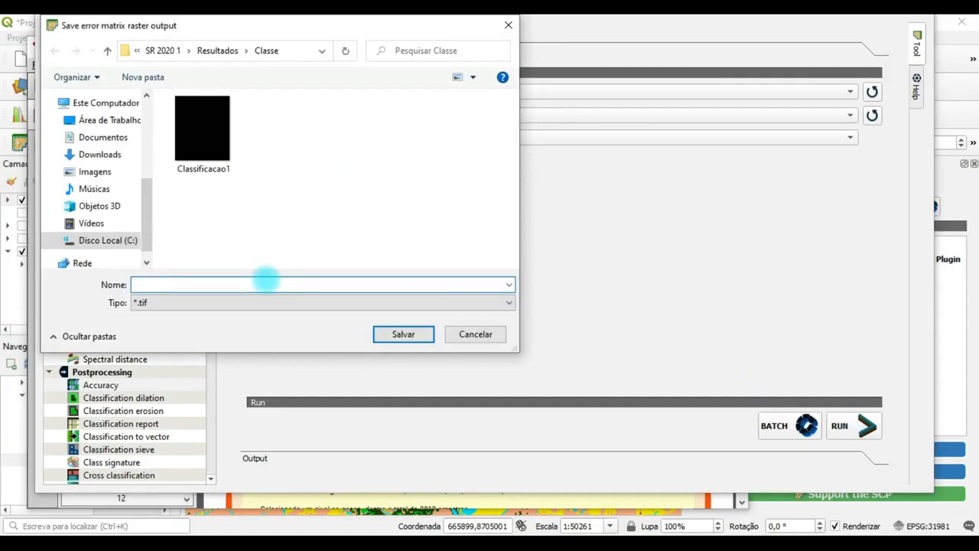
key("a")
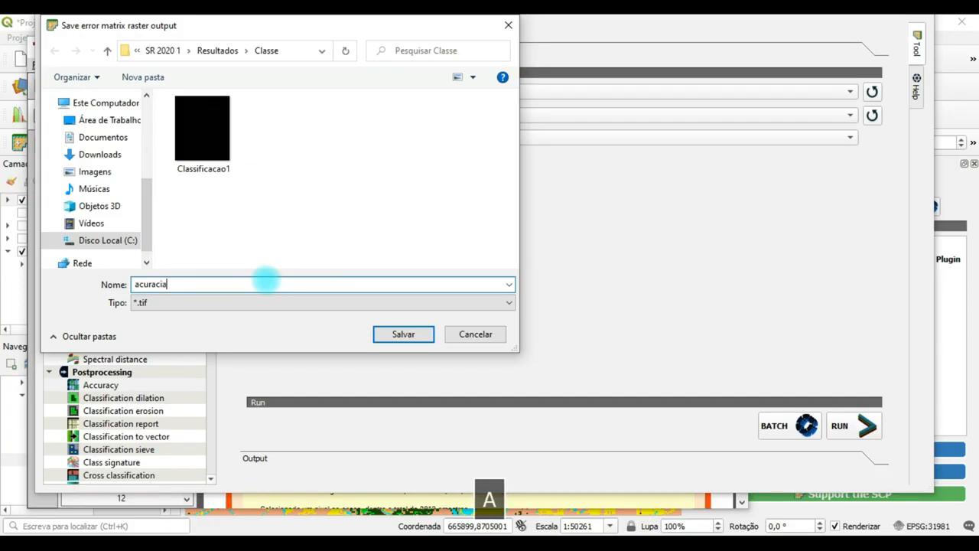
left_click(403, 333)
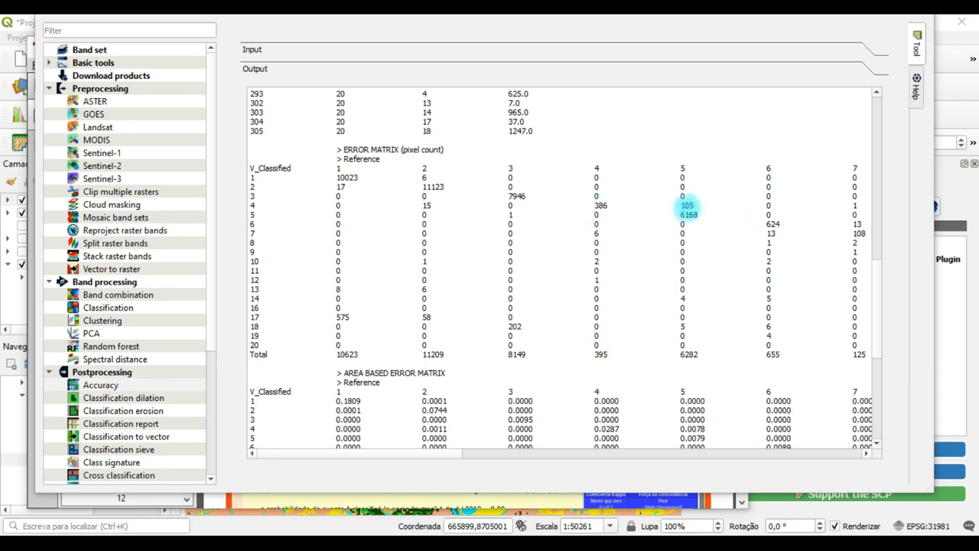
Examine the pixel-count error matrix across the reference class columns in the accuracy output
left_click_drag(449, 452, 575, 452)
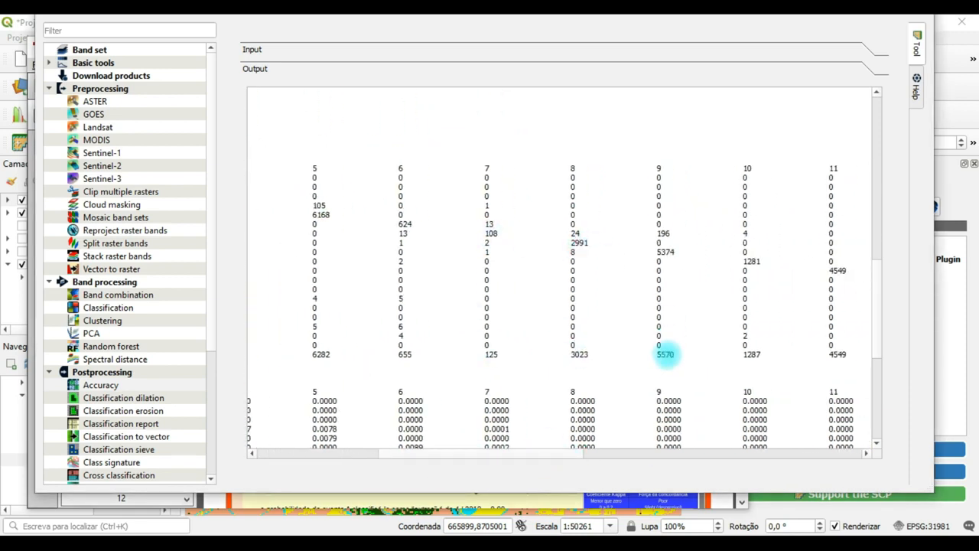
left_click_drag(604, 453, 660, 453)
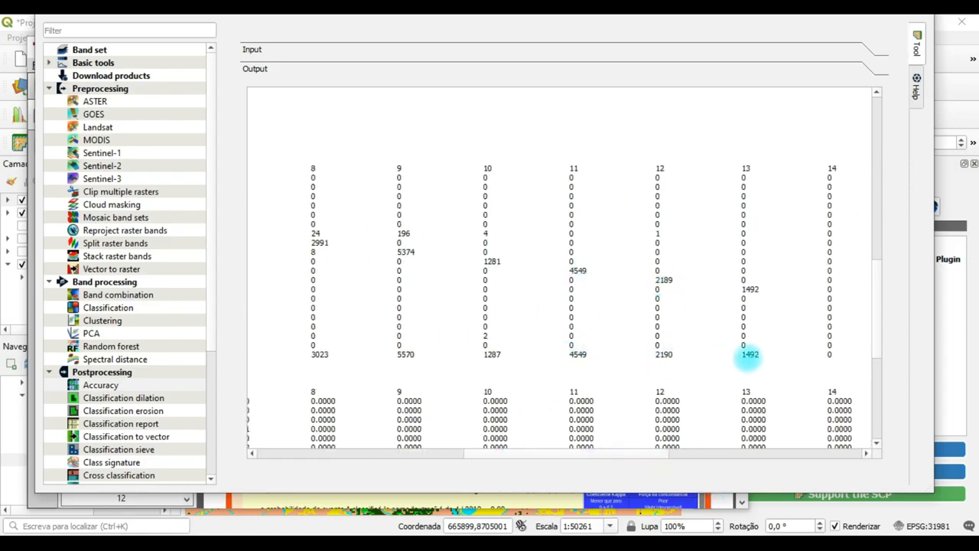
left_click_drag(486, 454, 544, 456)
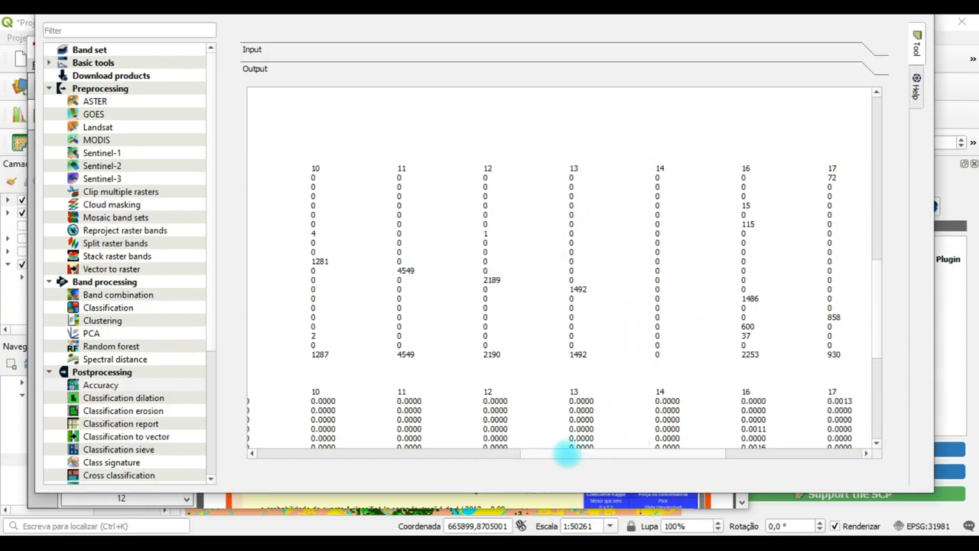
left_click_drag(567, 453, 636, 457)
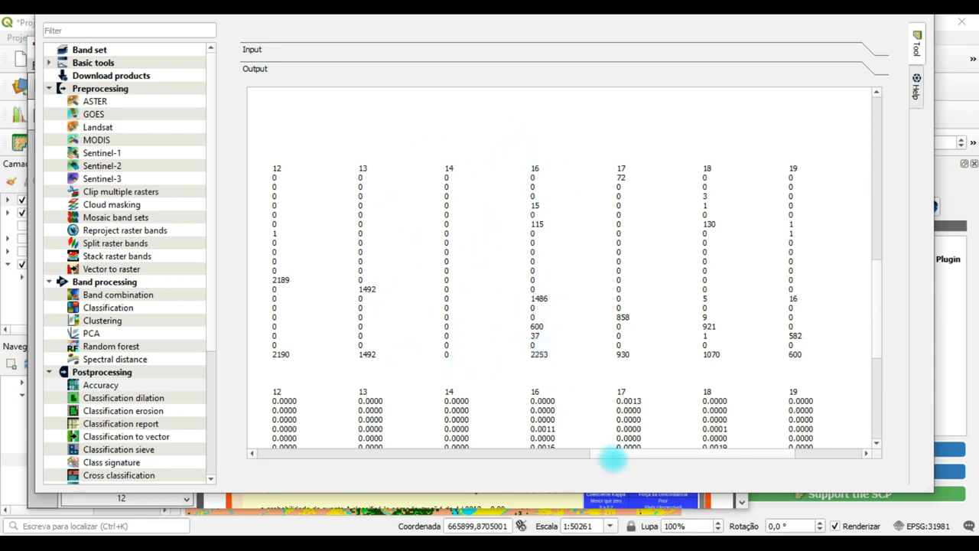
left_click_drag(612, 456, 667, 454)
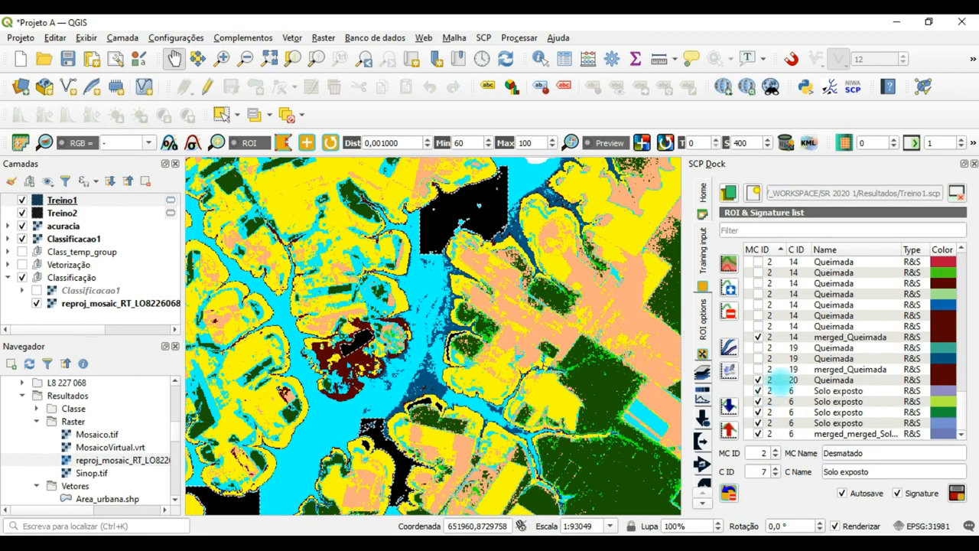
left_click(790, 380)
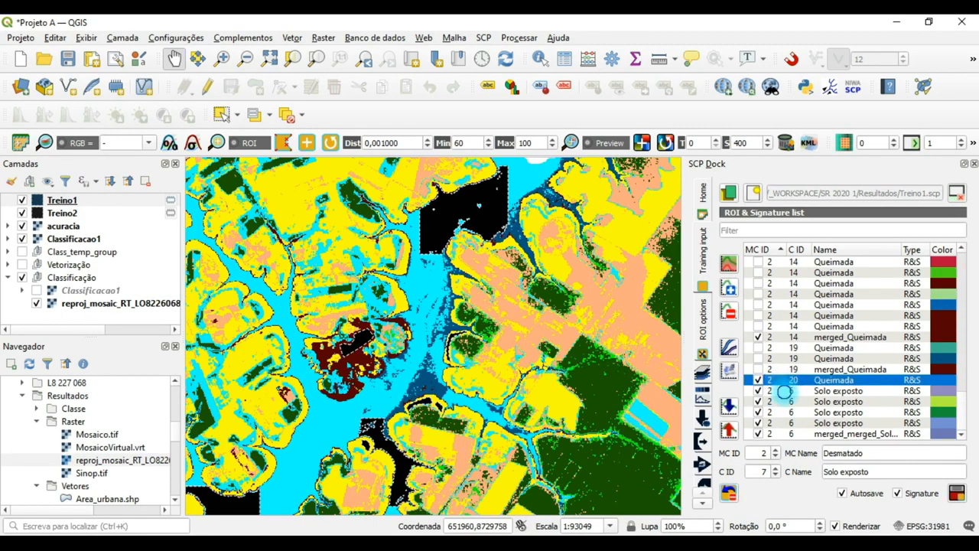
left_click(787, 391, "ctrl")
left_click(787, 402, "ctrl")
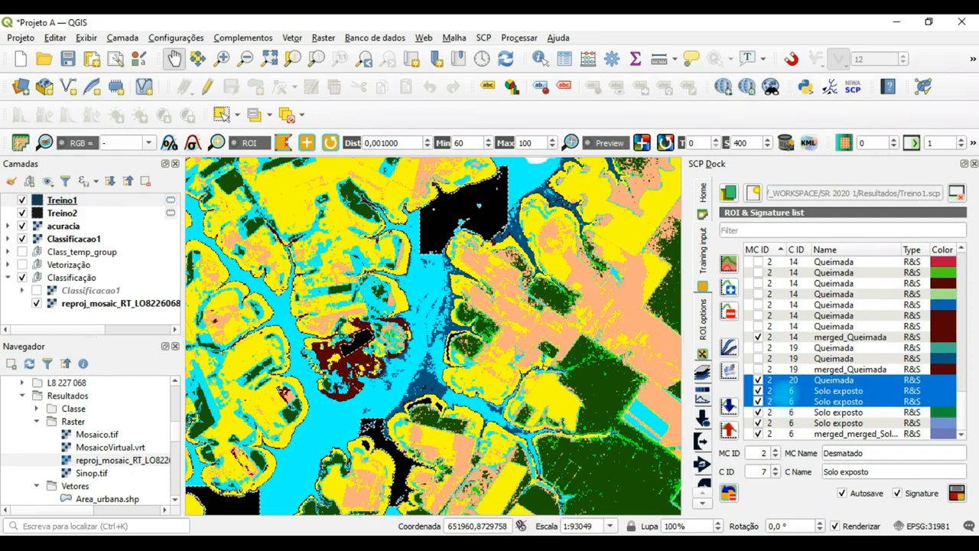
left_click(785, 392, "ctrl")
left_click(782, 379, "ctrl")
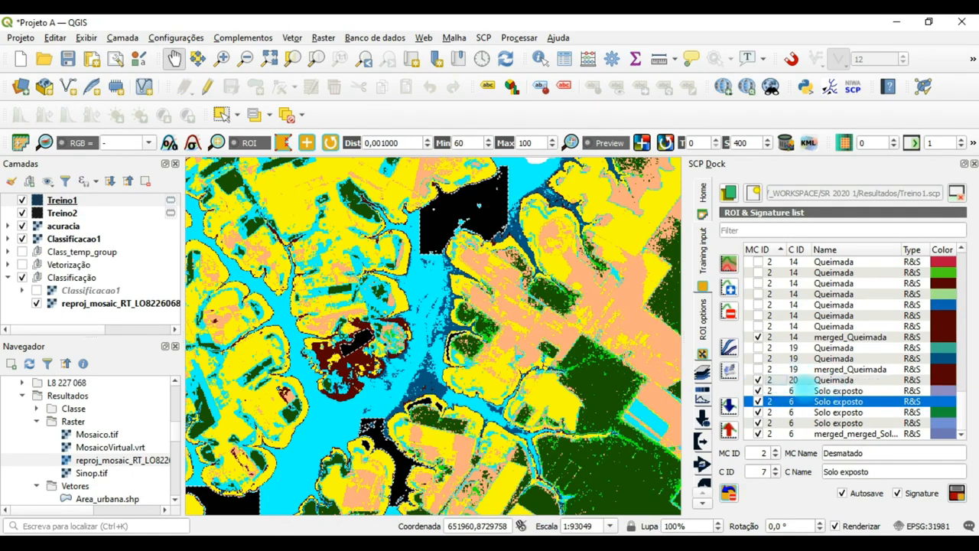
left_click(784, 391, "ctrl")
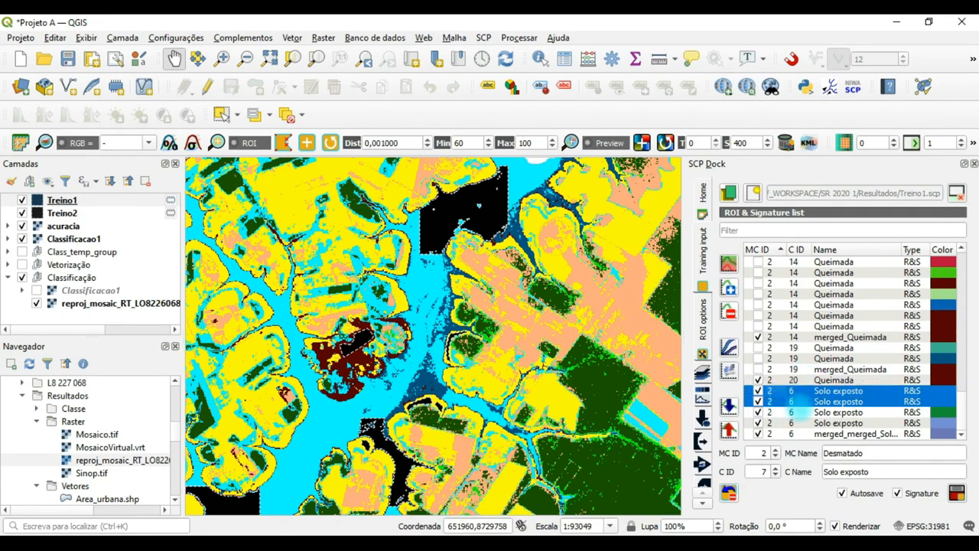
left_click(785, 412, "ctrl")
left_click(779, 423, "ctrl")
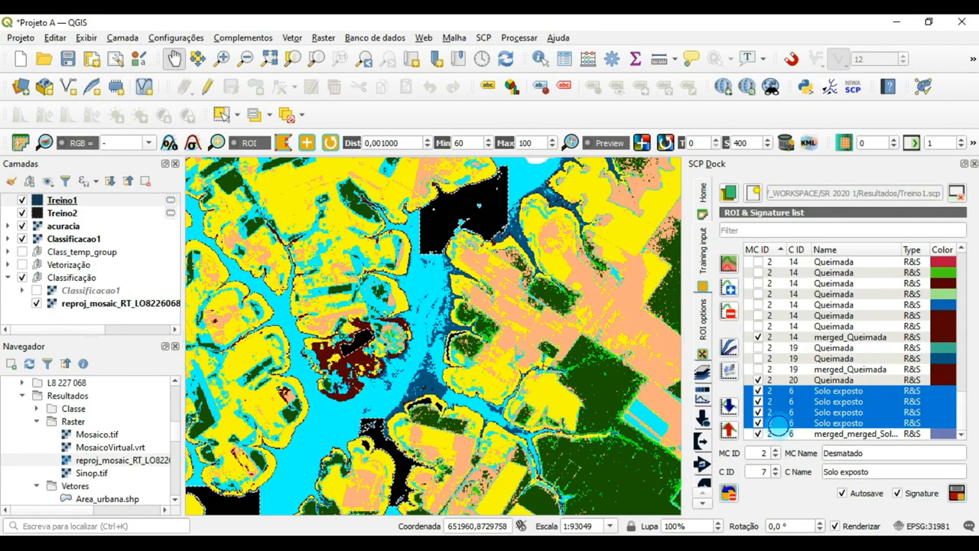
left_click(782, 434, "ctrl")
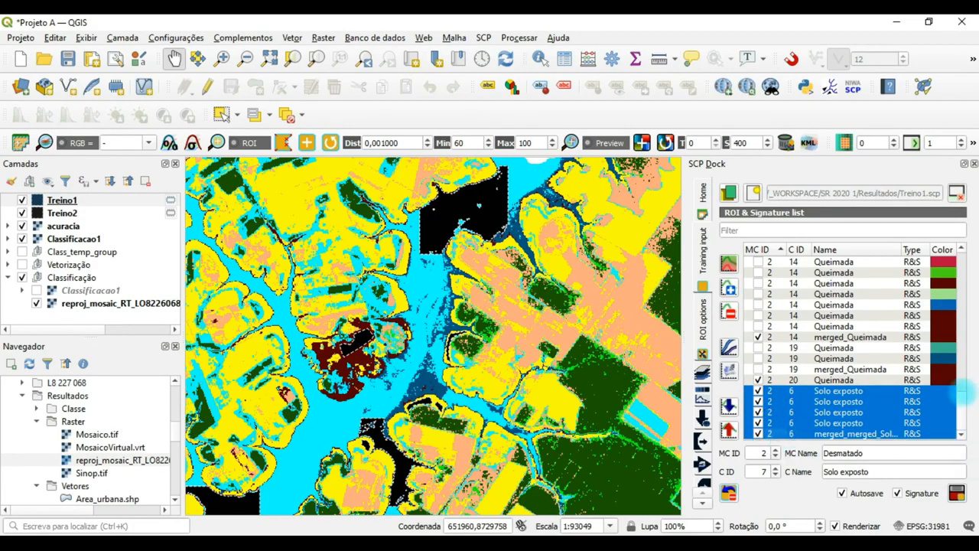
Add the merged_Agricultura signatures with C ID 13, 12, 11, 10 and 9 to the selected Solo exposto signatures
left_click_drag(962, 388, 963, 430)
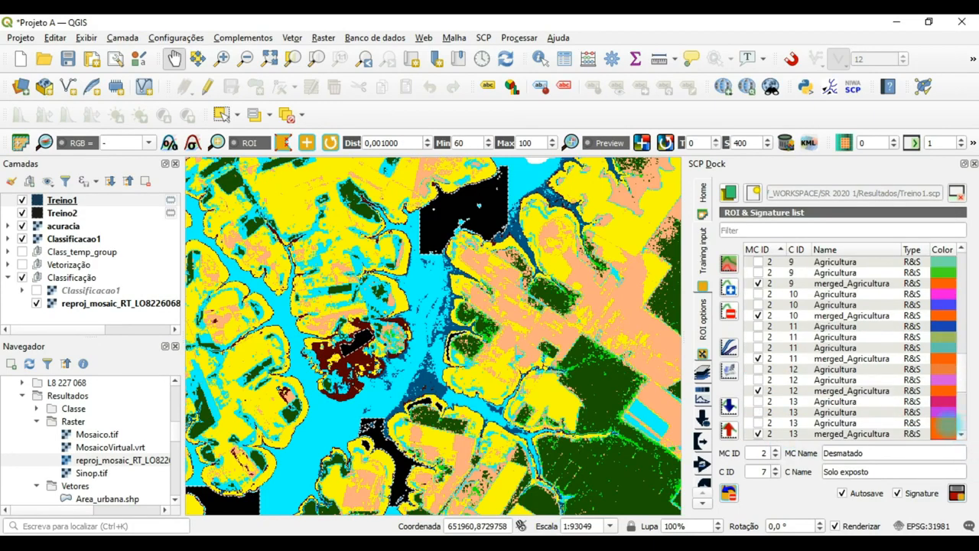
left_click(785, 435)
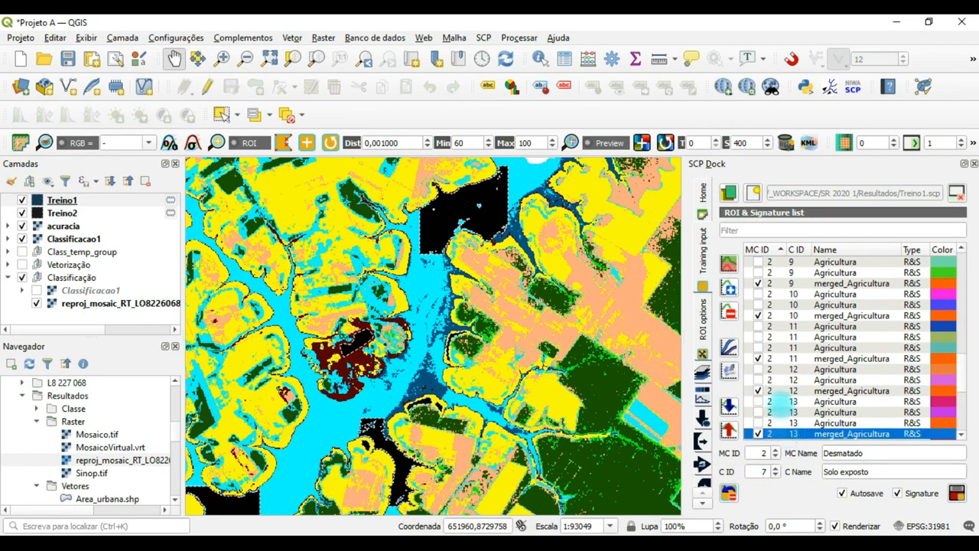
left_click(778, 391, "ctrl")
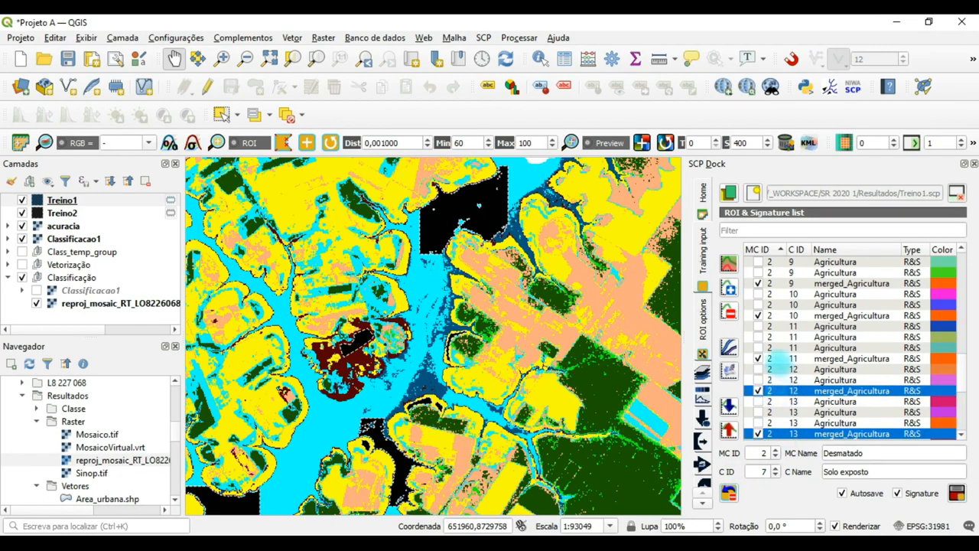
left_click(779, 358, "ctrl")
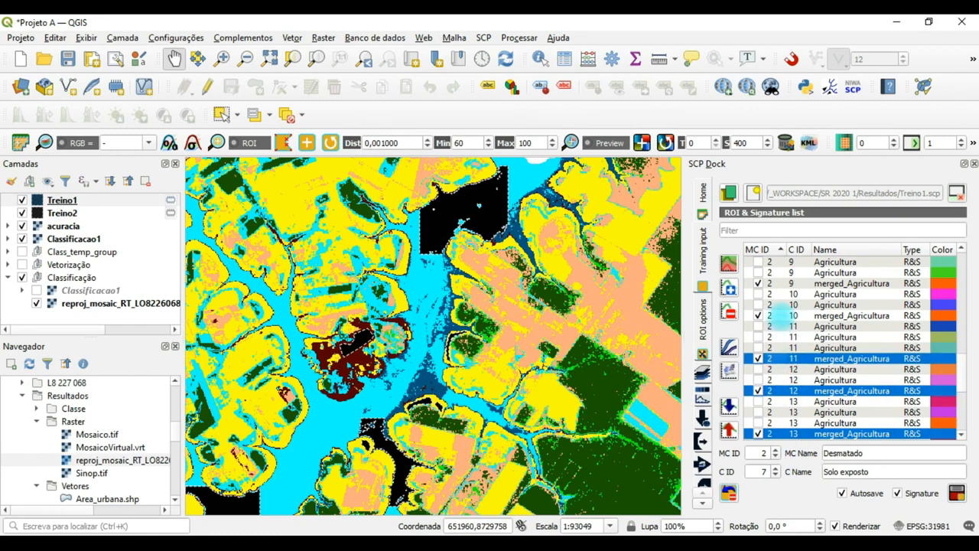
left_click(779, 315, "ctrl")
left_click(779, 283, "ctrl")
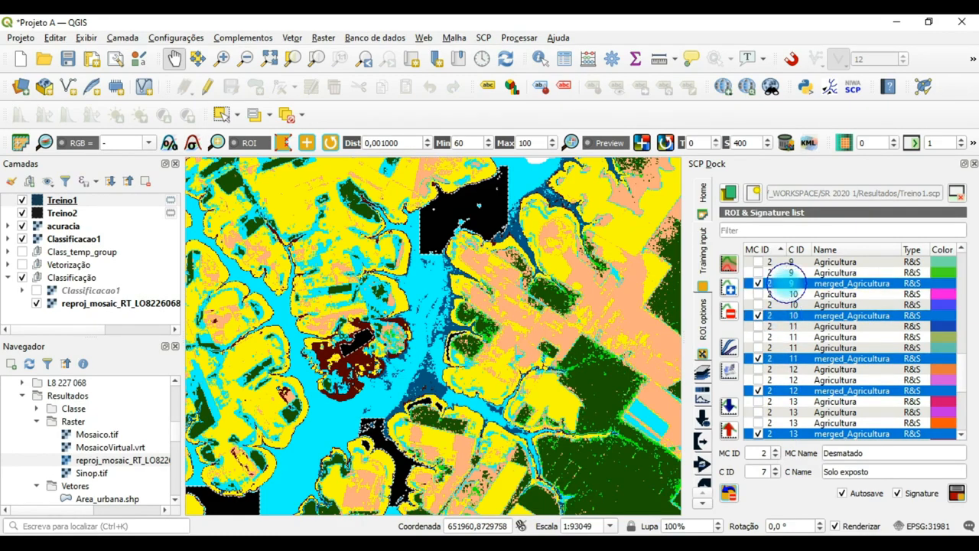
Extend the signature selection with merged_Agricultura of C ID 8 and merged_Solo exposto of C ID 7
scroll(965, 398, "down", 5)
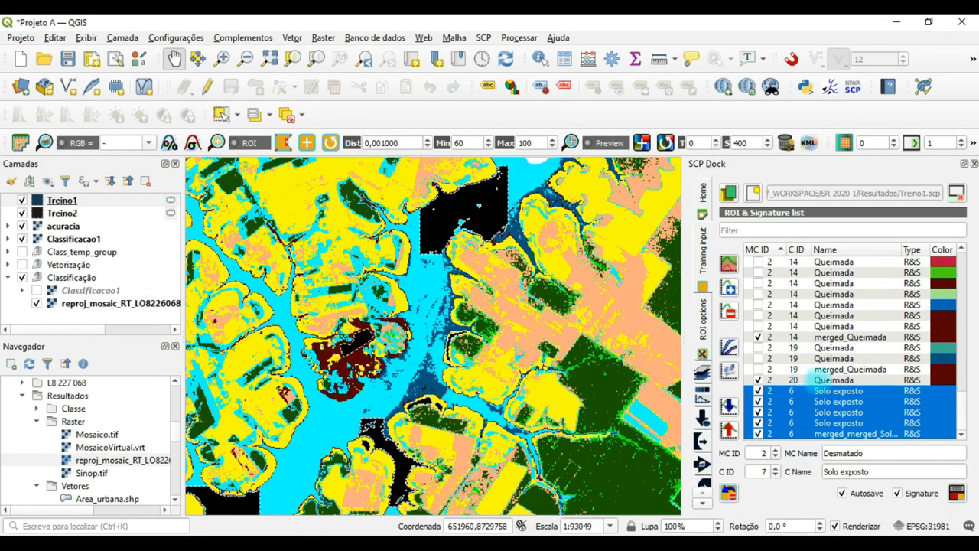
scroll(962, 401, "up", 3)
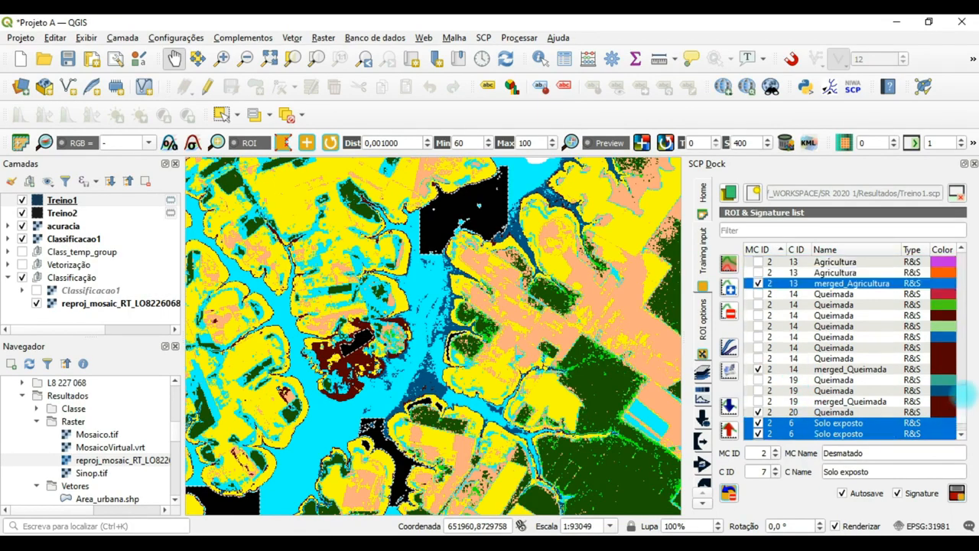
scroll(962, 373, "up", 4)
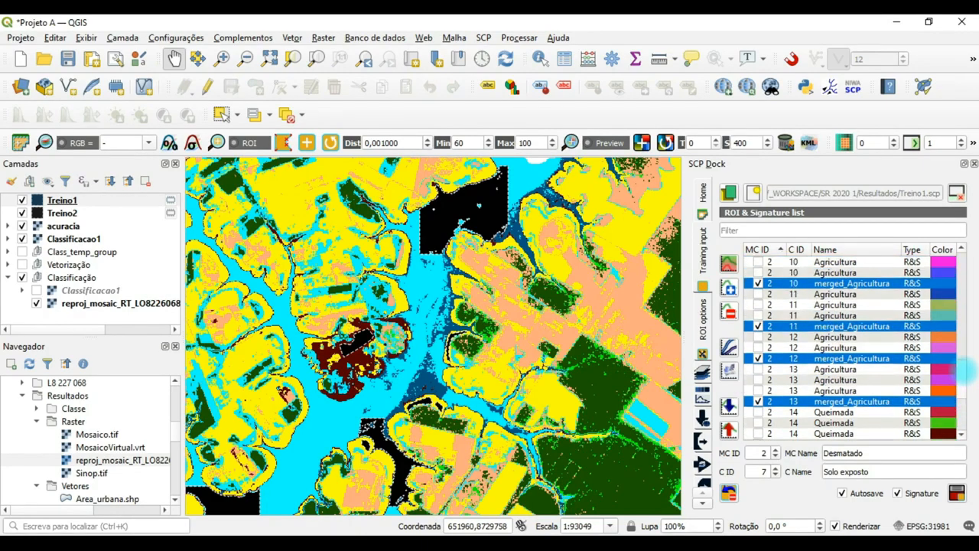
scroll(962, 346, "up", 1)
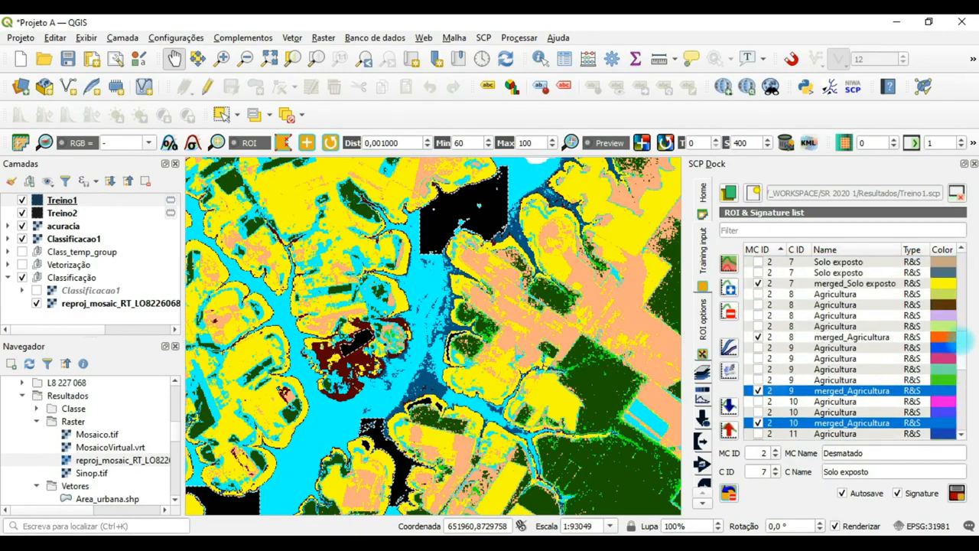
left_click(864, 338)
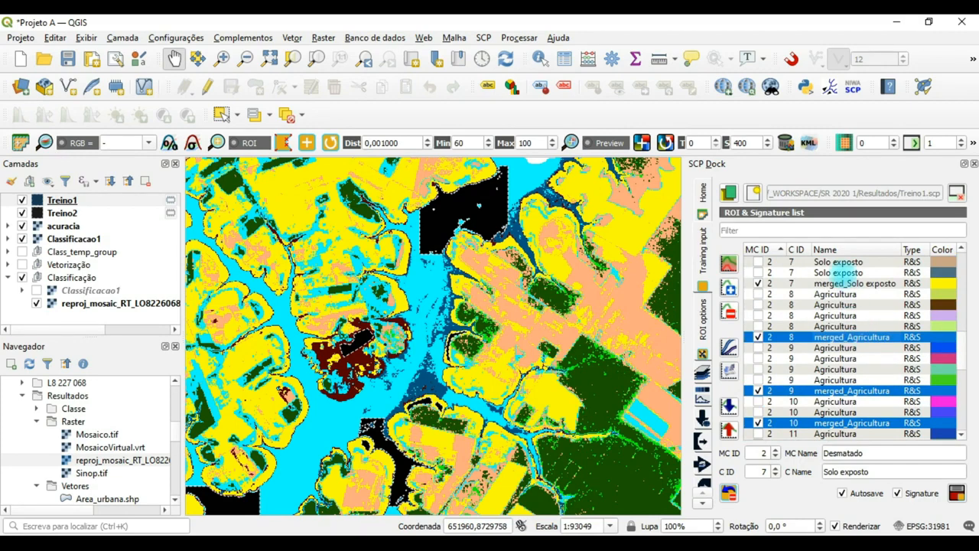
left_click(843, 283)
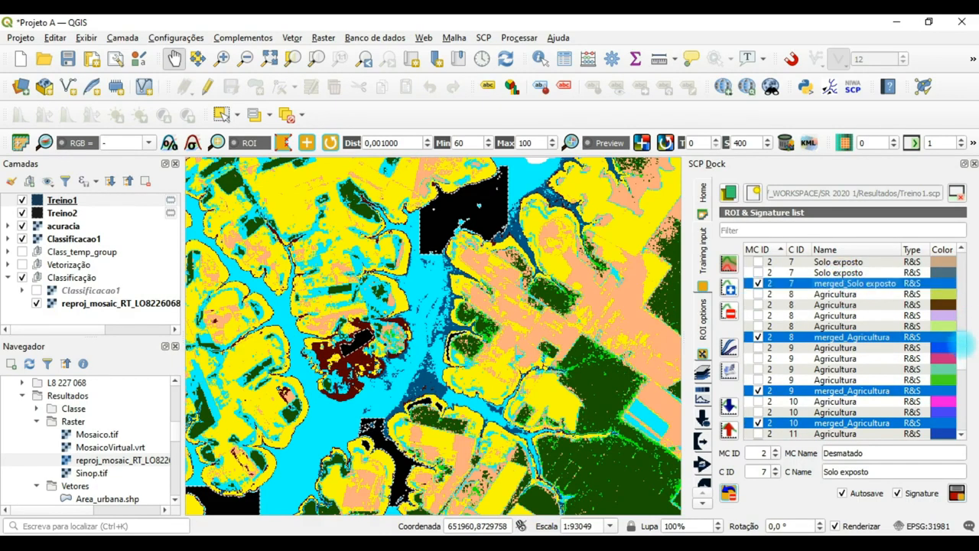
scroll(962, 344, "up", 1)
scroll(963, 344, "up", 3)
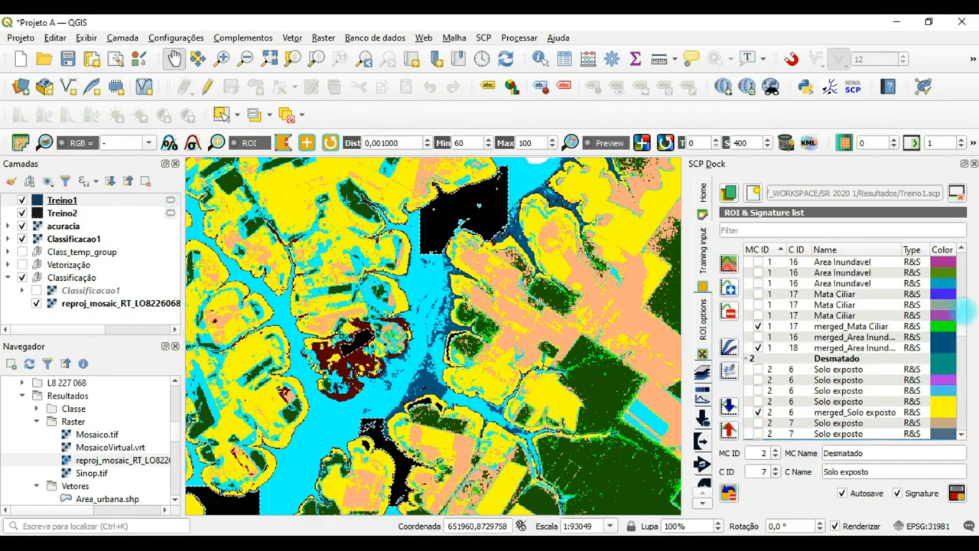
Highlight the checked merged Solo exposto (C ID 6), Area Inundavel, Mata Ciliar, Hidrografia and Mata Nativa signatures in the Treino1 signature list
left_click(792, 411)
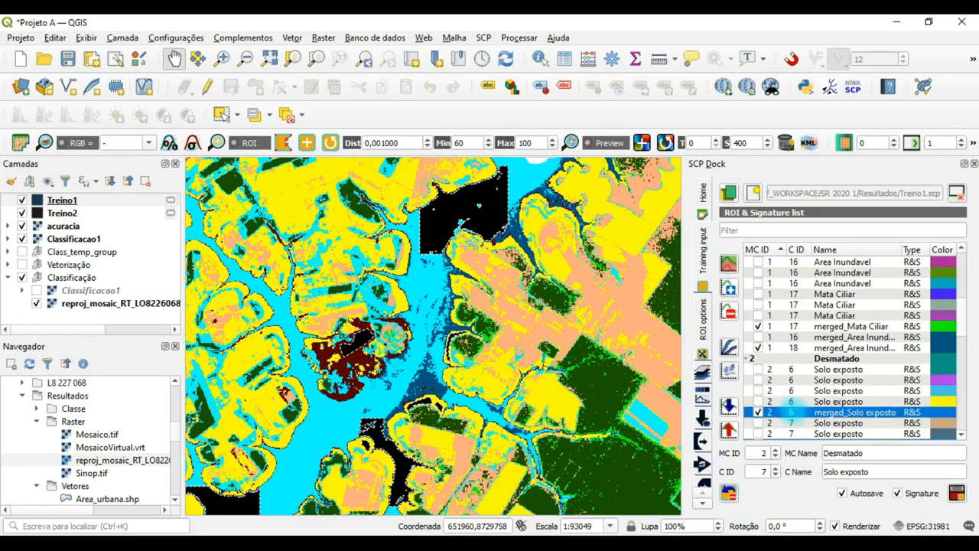
left_click(794, 348, "ctrl")
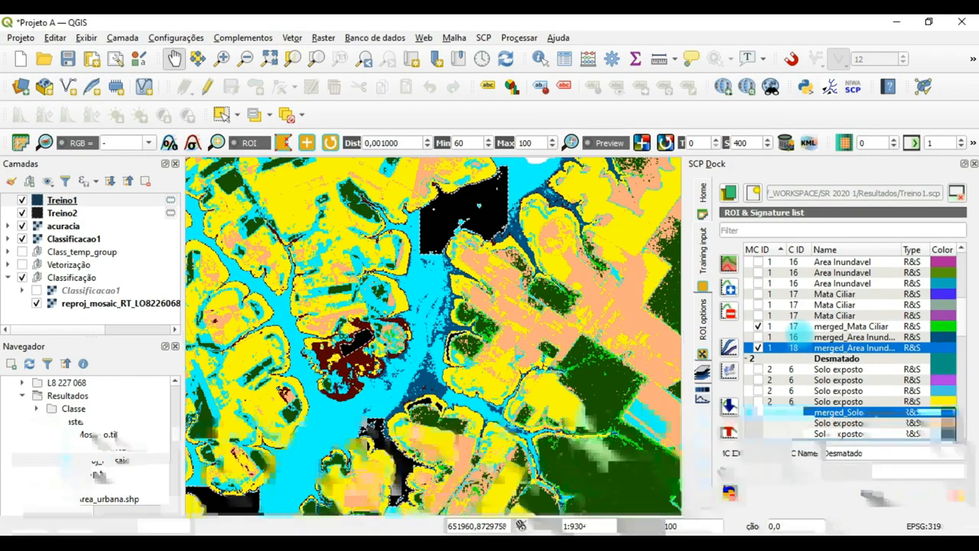
left_click(800, 326, "ctrl")
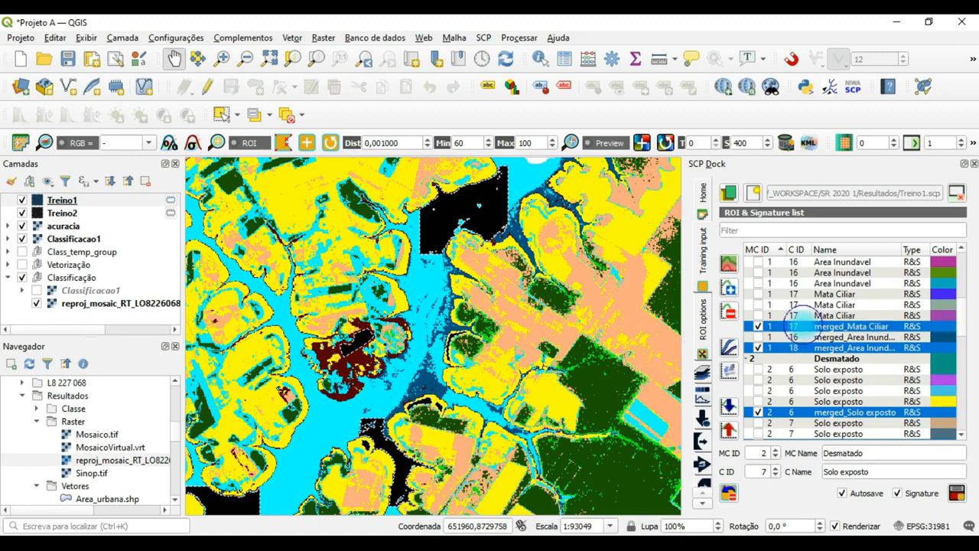
scroll(964, 322, "up", 4)
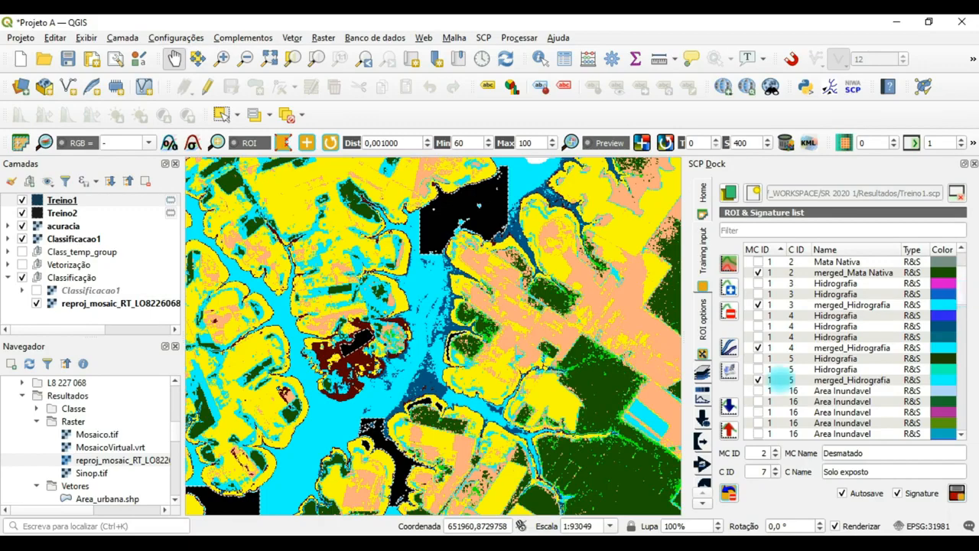
left_click(776, 380)
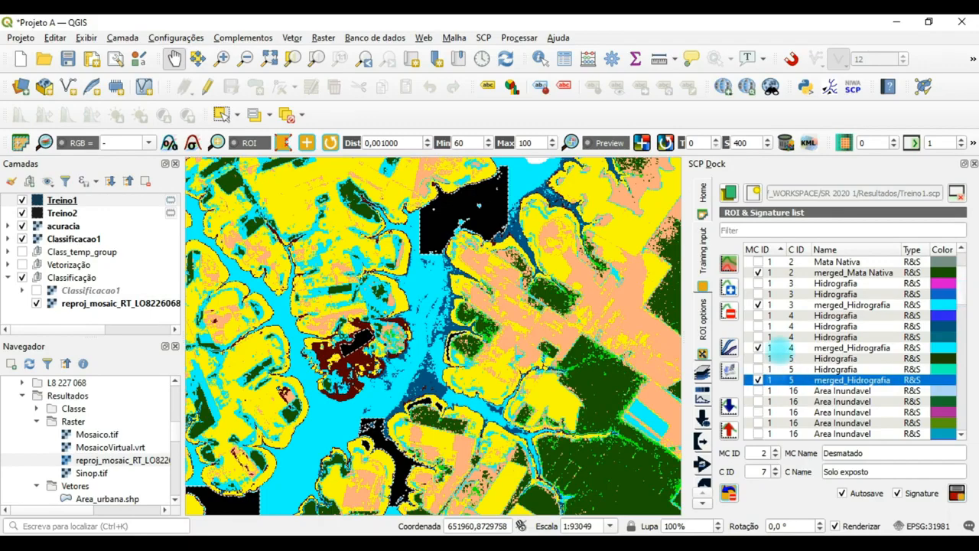
left_click(780, 347, "ctrl")
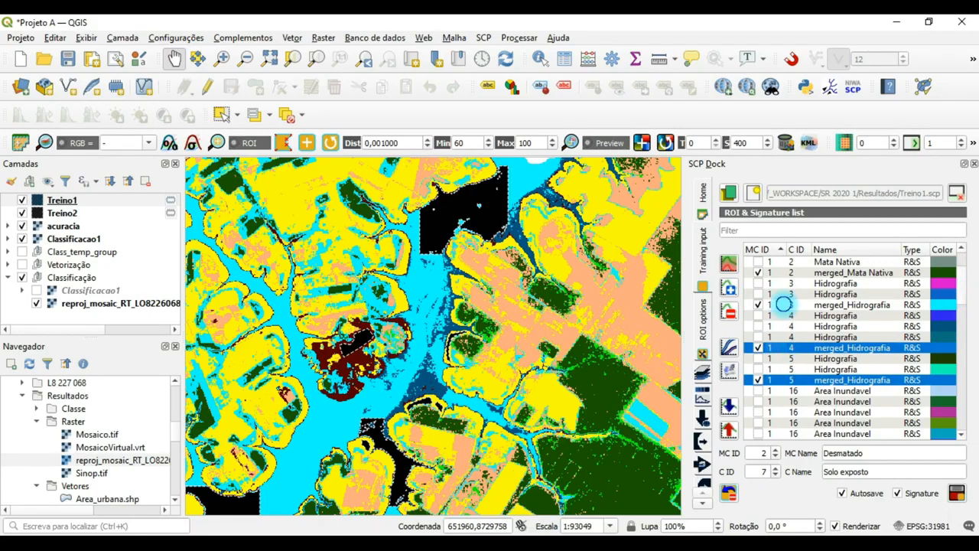
left_click(784, 304, "ctrl")
left_click(800, 274, "ctrl")
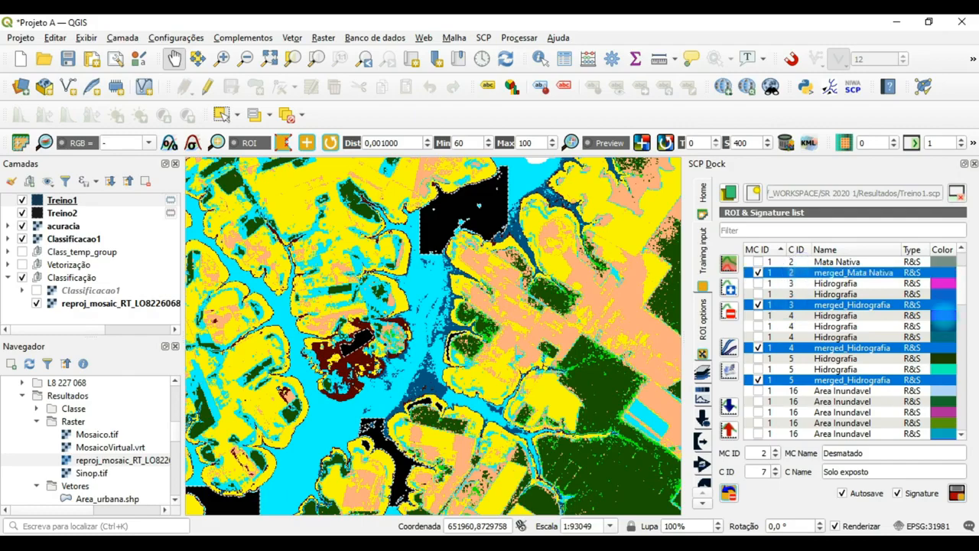
left_click_drag(961, 299, 962, 269)
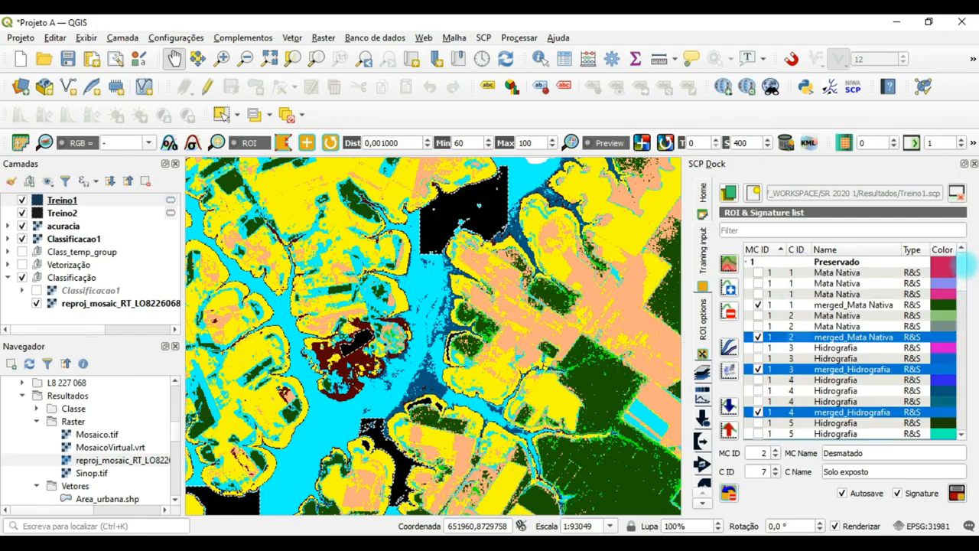
left_click(811, 304, "ctrl")
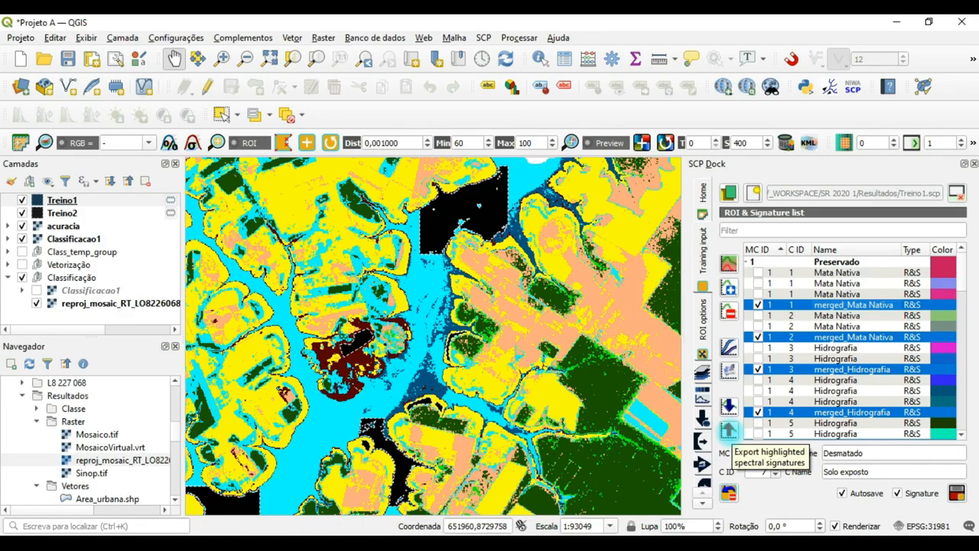
Export the highlighted spectral signatures as an SCP file, overwriting Treino2 in the Resultados folder
left_click(728, 432)
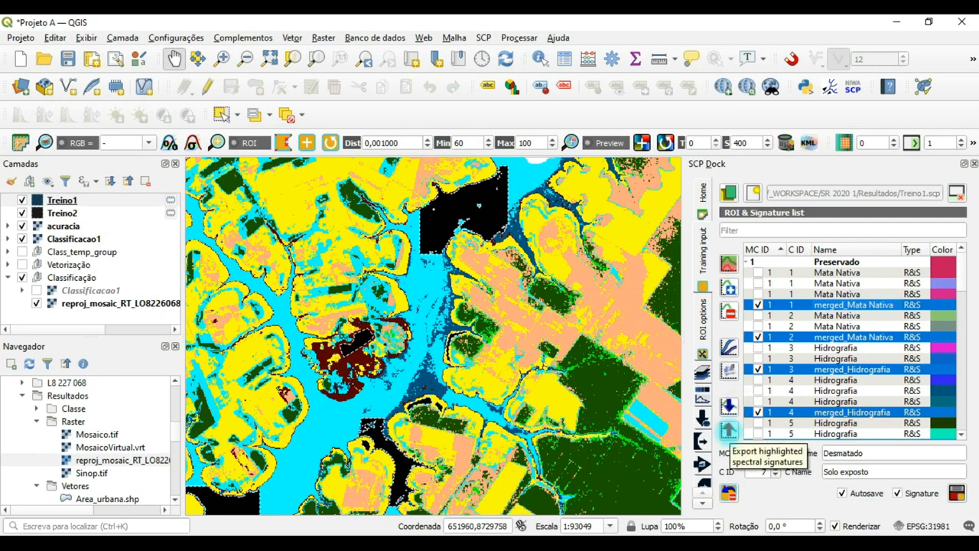
left_click(728, 432)
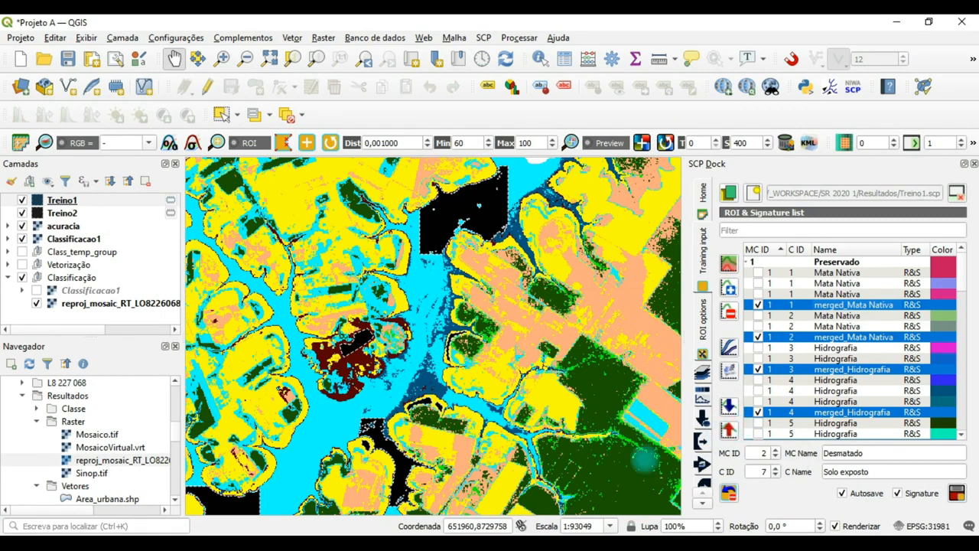
mouse_move(272, 539)
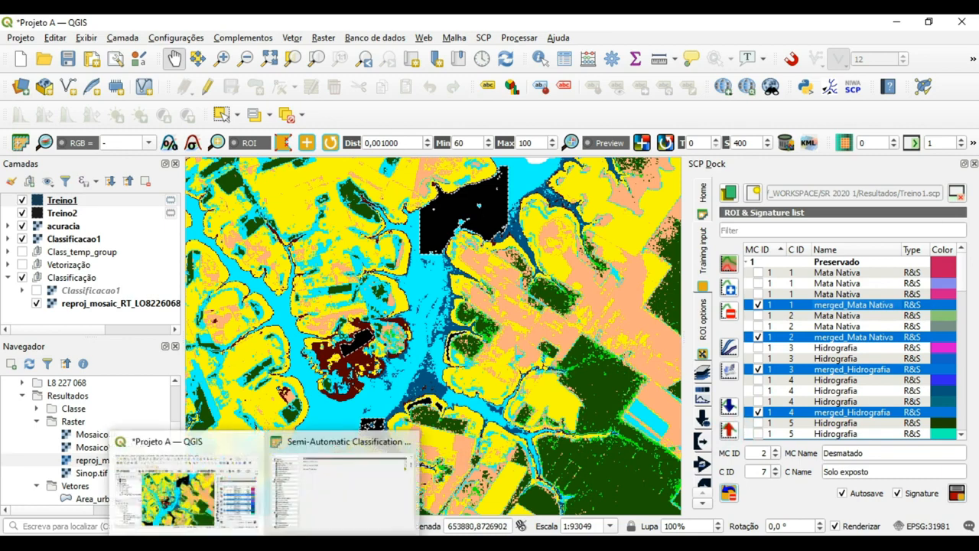
left_click(311, 502)
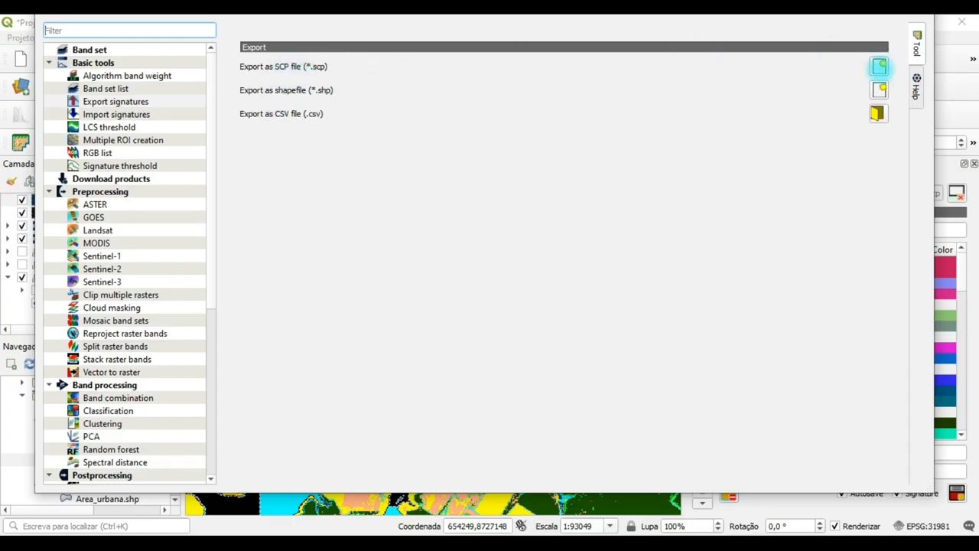
left_click(879, 66)
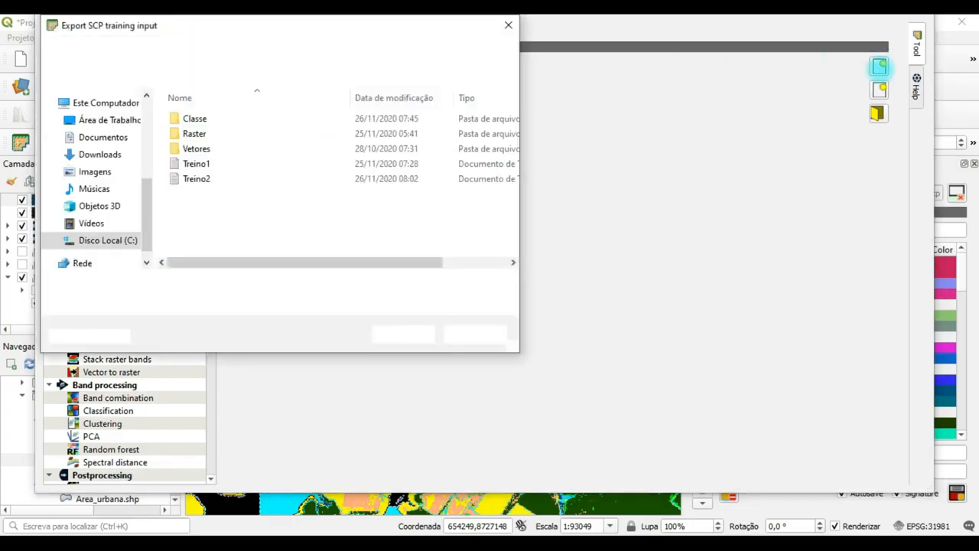
left_click(218, 179)
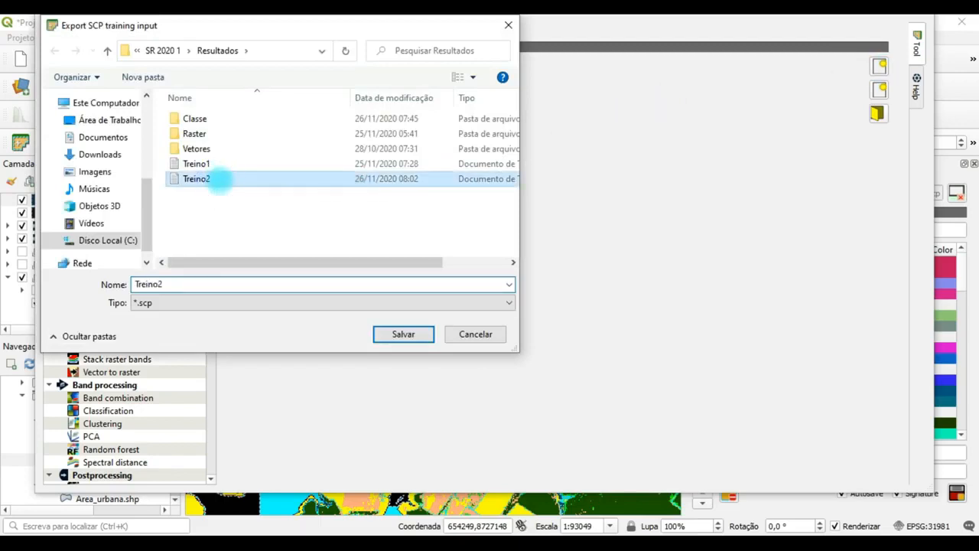
left_click(404, 334)
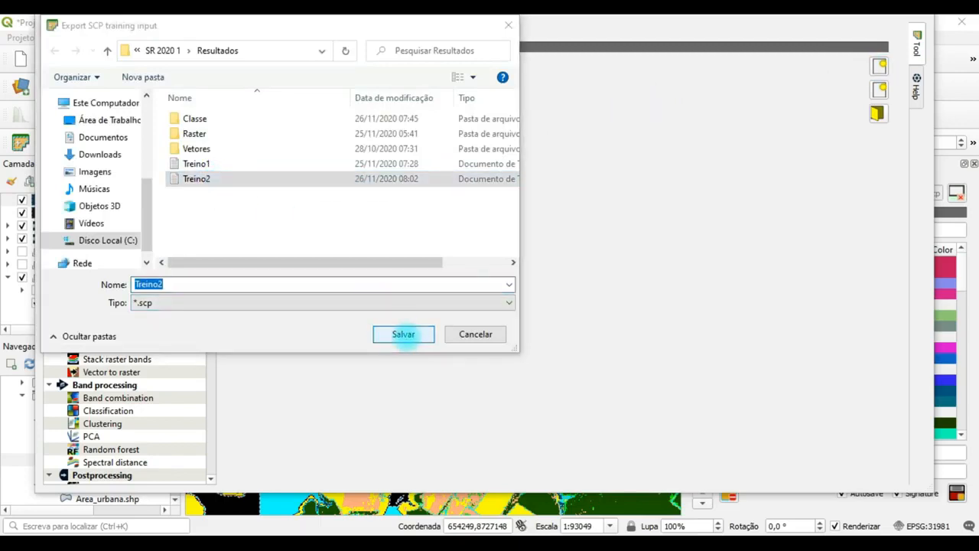
left_click(526, 283)
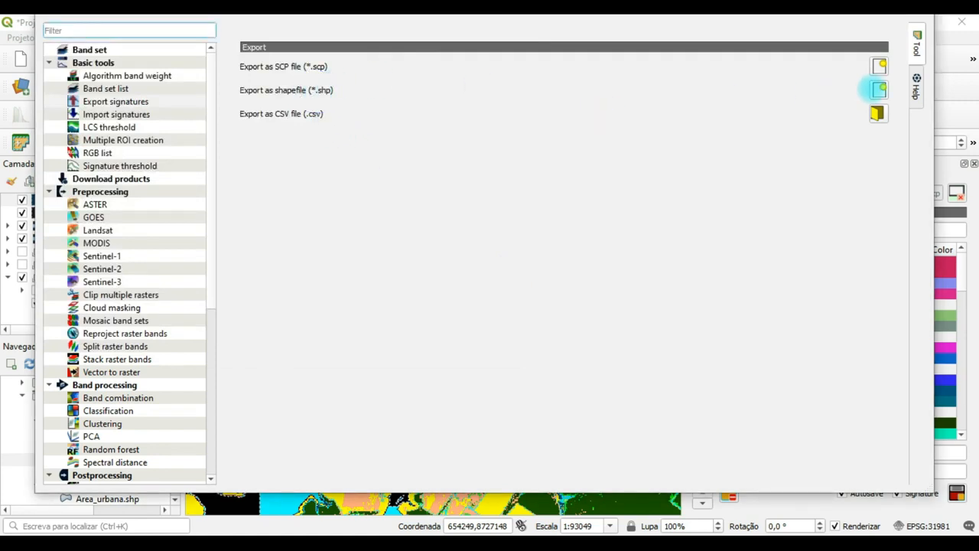
Export the highlighted signatures as a shapefile, overwriting Treino2.shp in Resultados, and return to the main project window
left_click(878, 89)
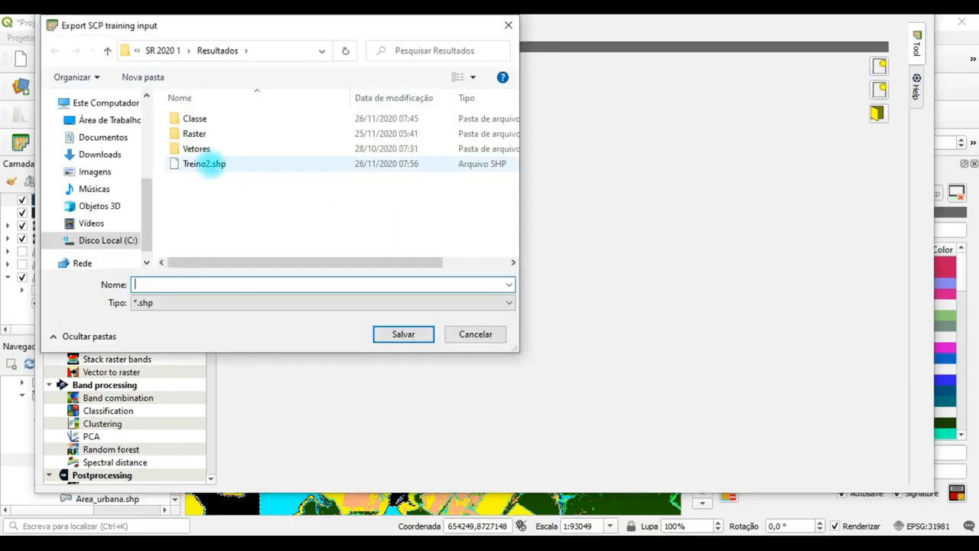
left_click(204, 163)
left_click(403, 335)
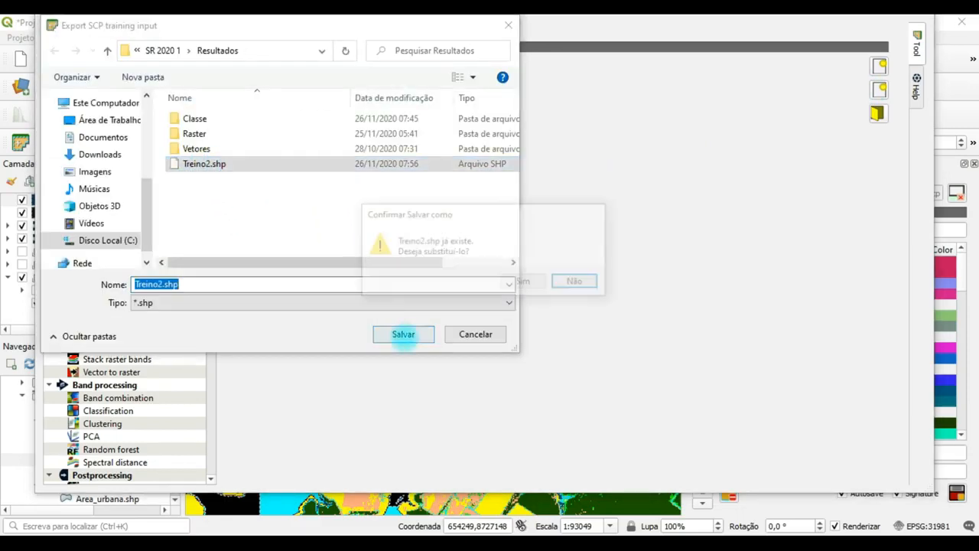
left_click(525, 284)
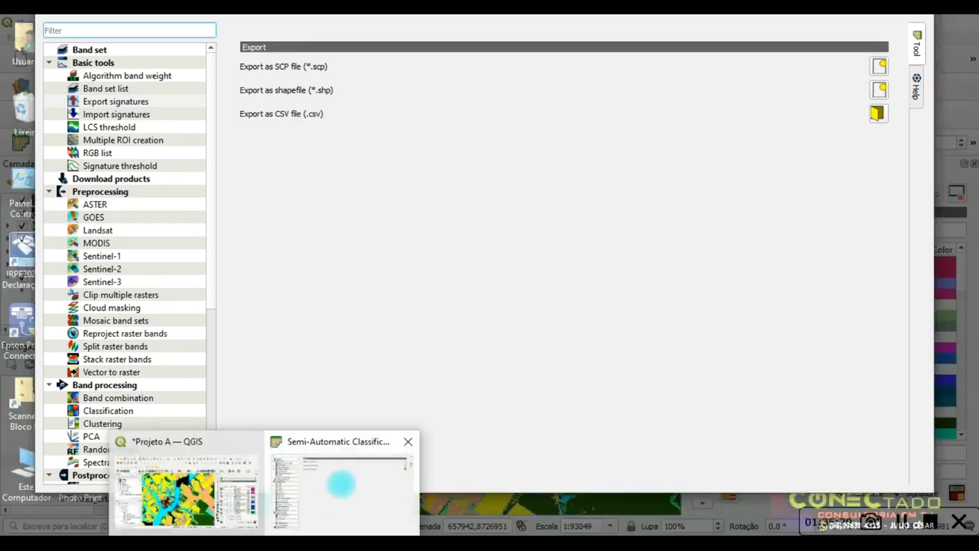
left_click(341, 483)
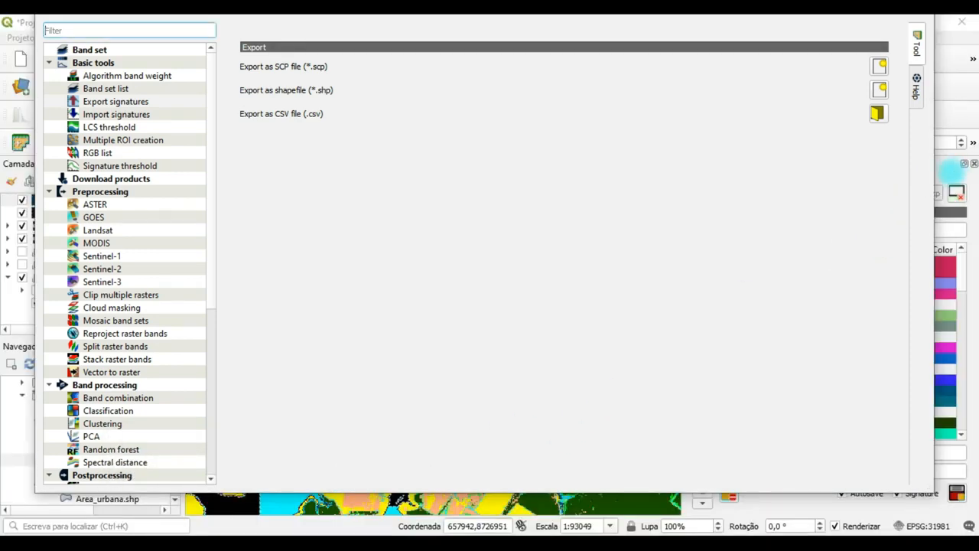
left_click(946, 173)
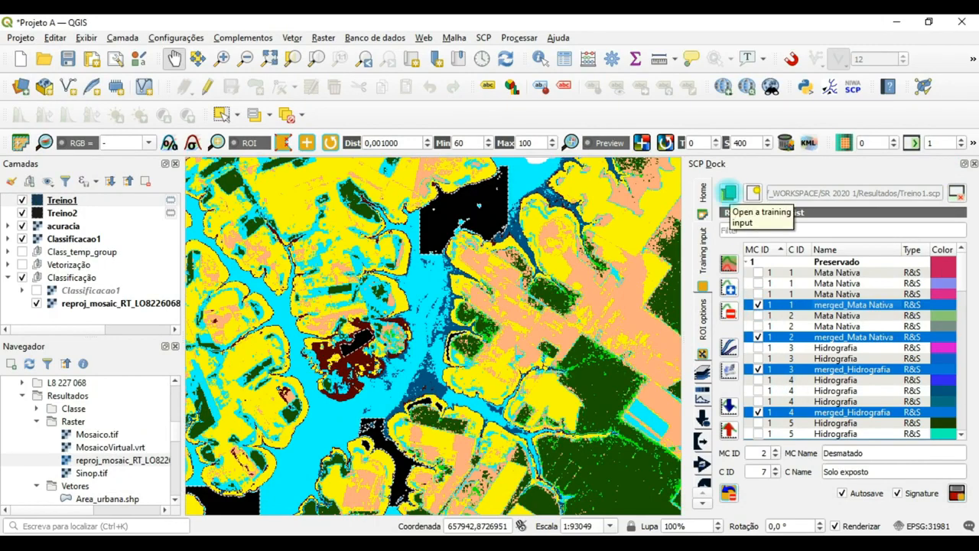
Open the Treino2 SCP file from the Resultados folder as the training input
left_click(729, 193)
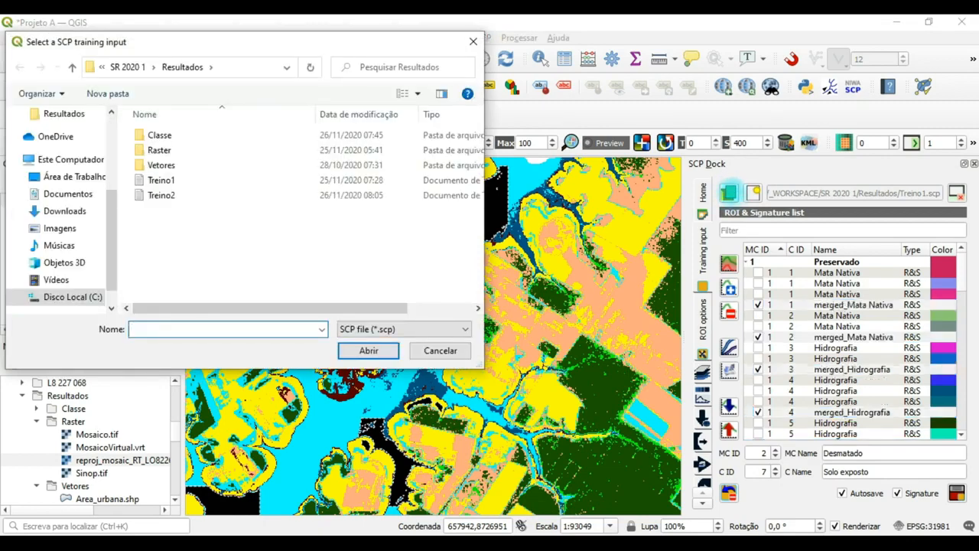
left_click(170, 197)
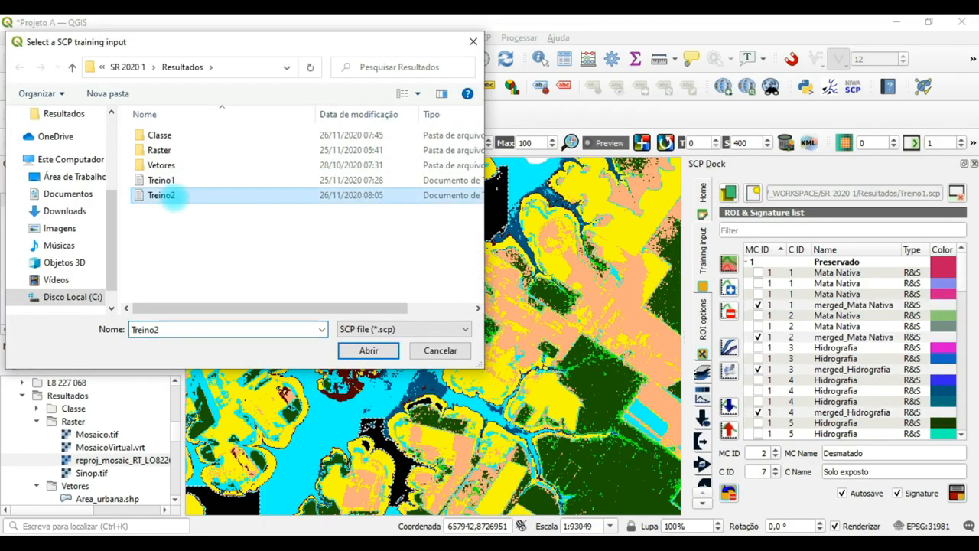
left_click(368, 351)
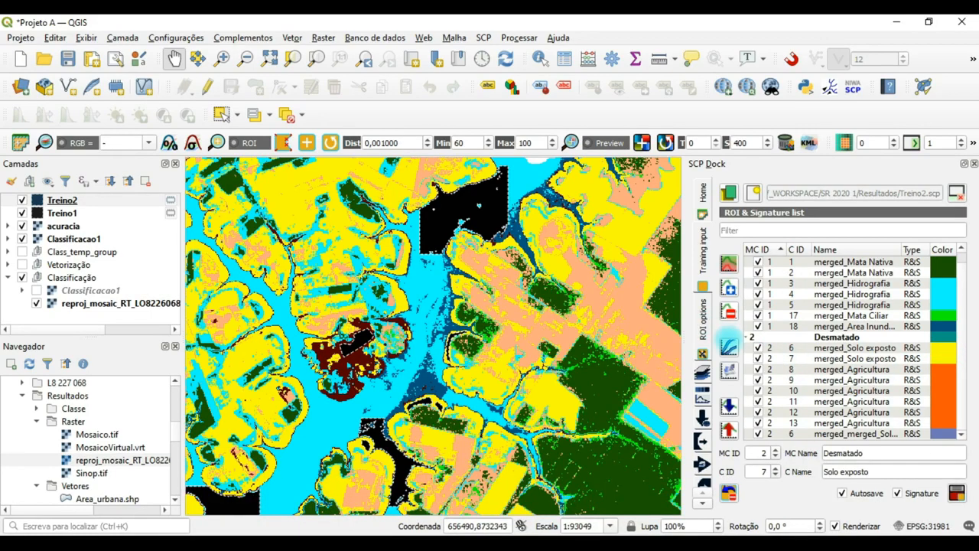
Delete all signatures from merged_Hidrografia to merged_merged_Solo exposto in the Spectral Signature Plot and return to the main project window
left_click(729, 344)
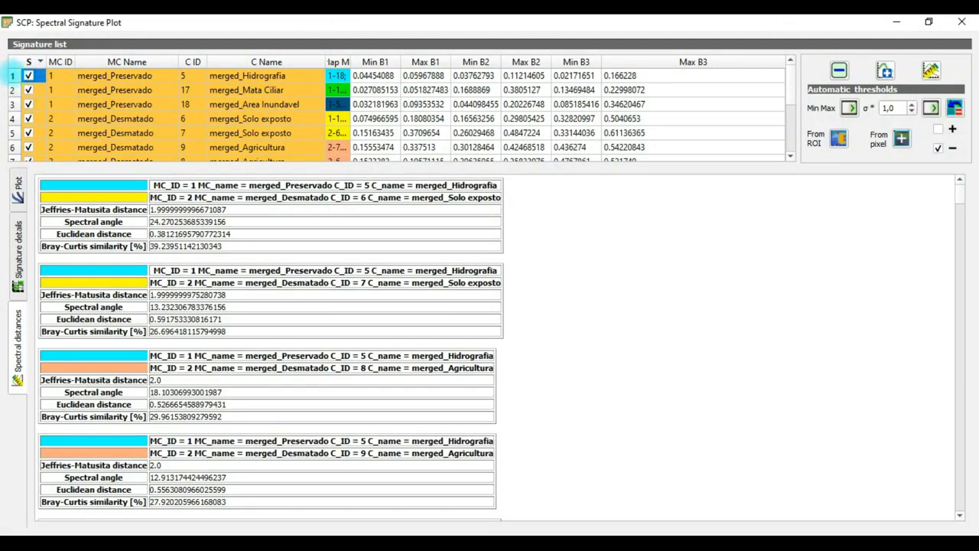
left_click(12, 76)
left_click(13, 90)
left_click(12, 104, "shift")
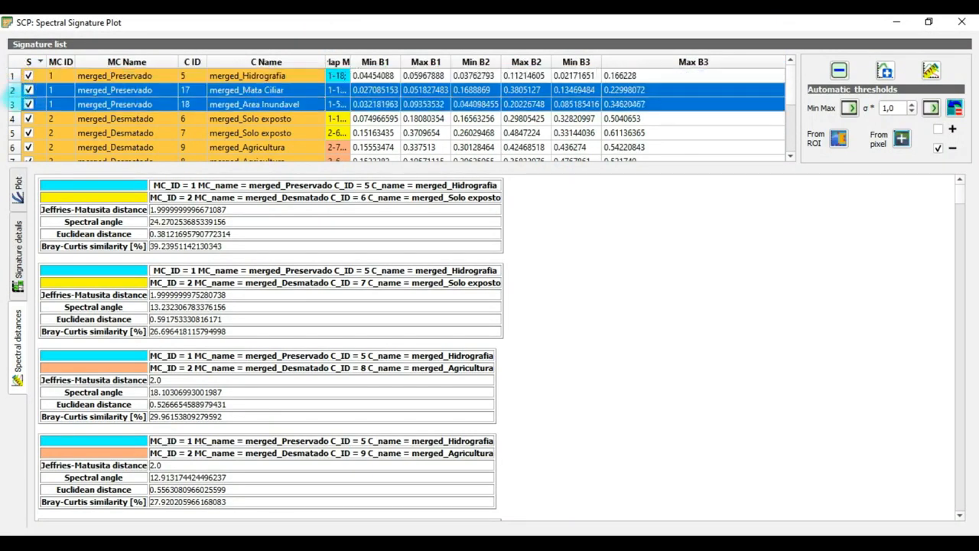
left_click(12, 76)
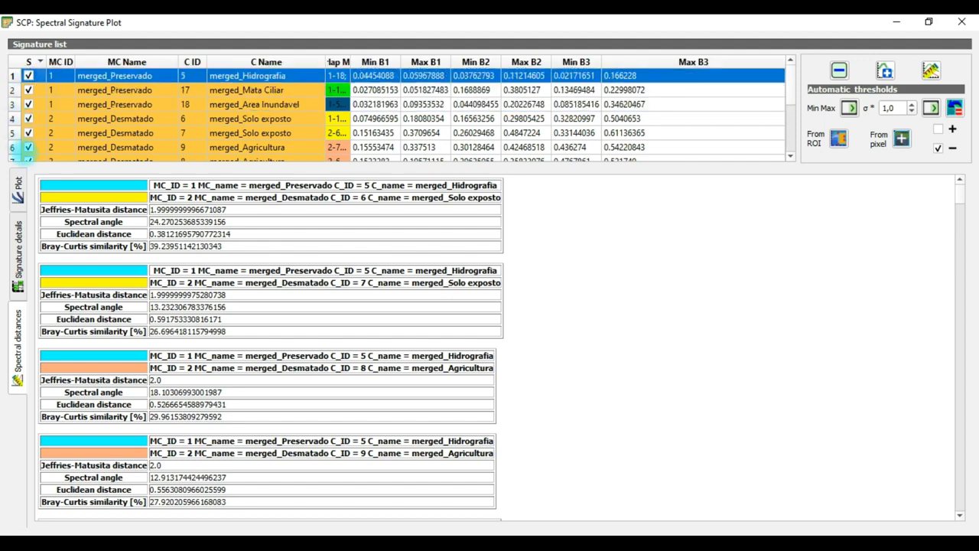
left_click_drag(791, 86, 788, 135)
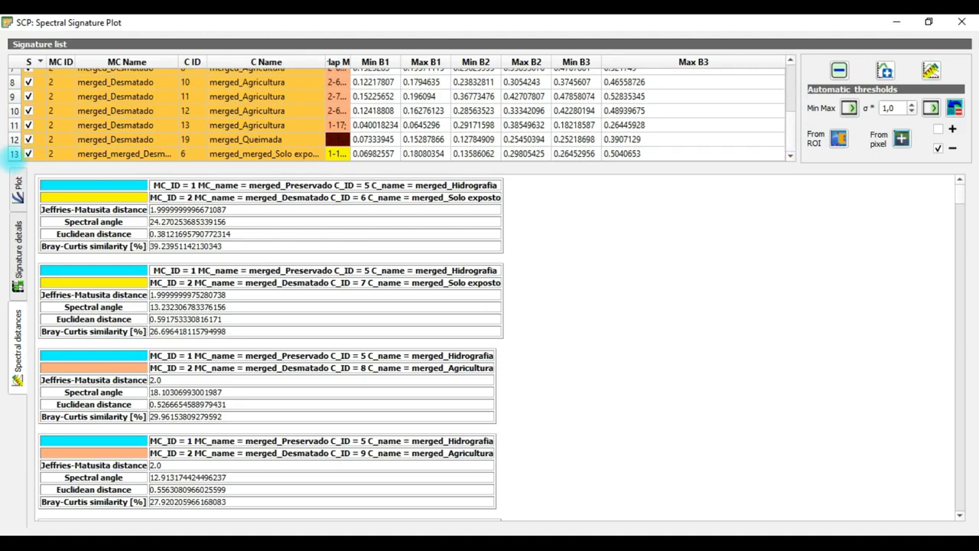
left_click(12, 153, "shift")
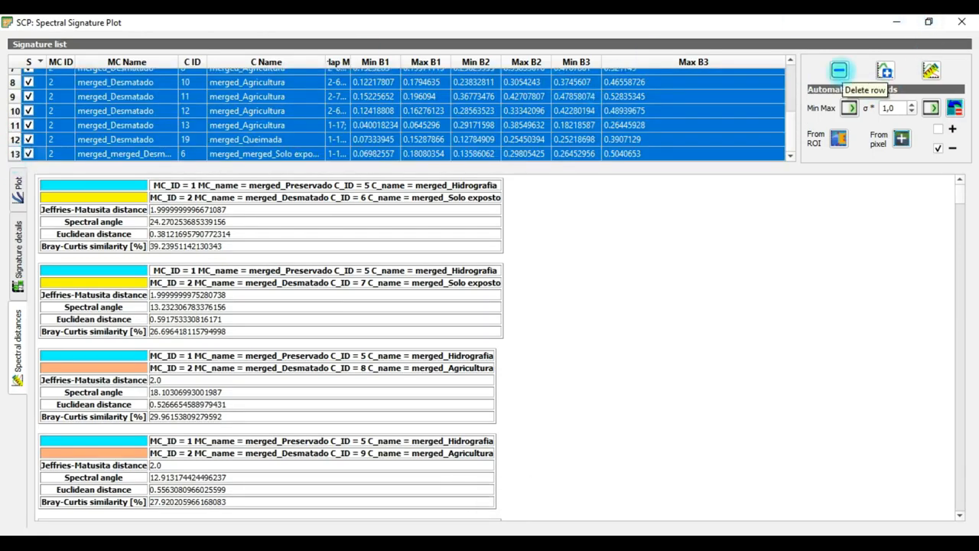
left_click(839, 70)
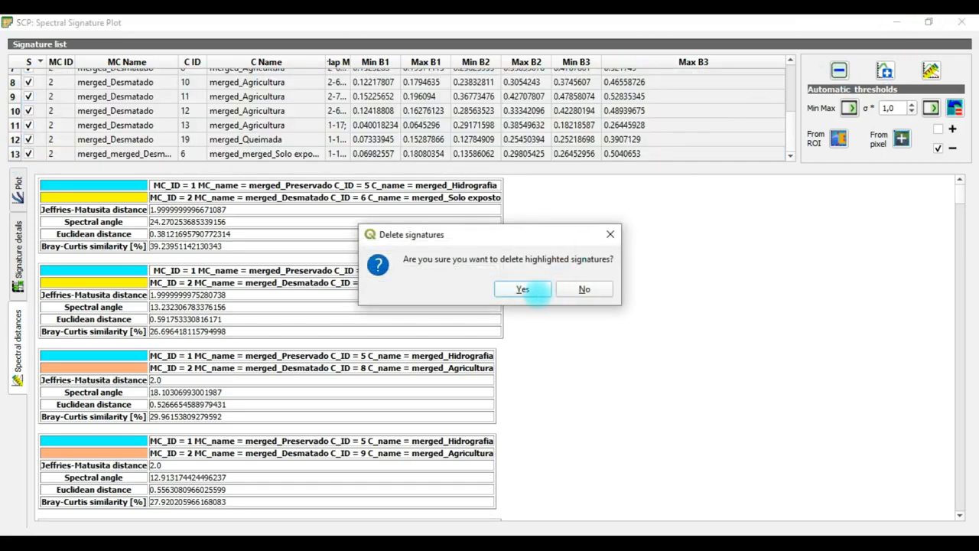
left_click(536, 292)
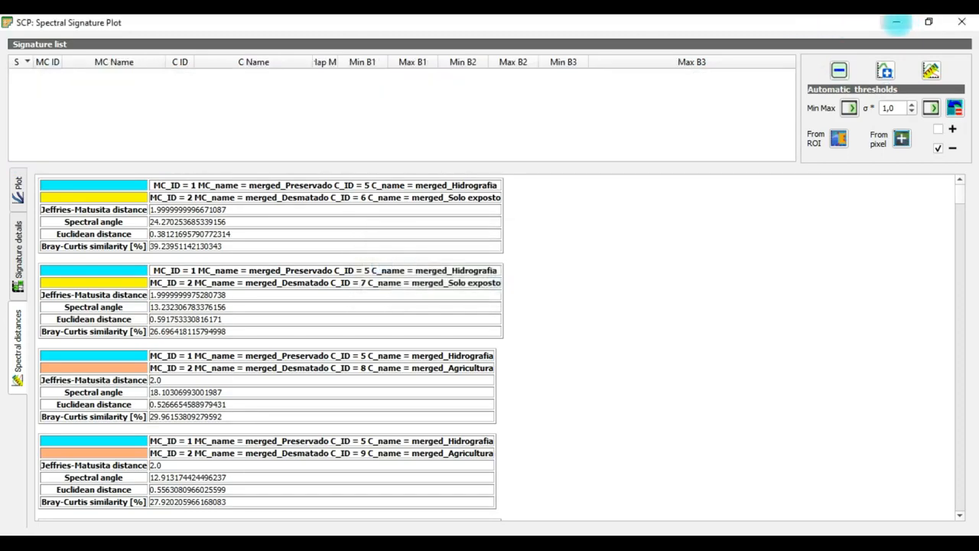
left_click(896, 22)
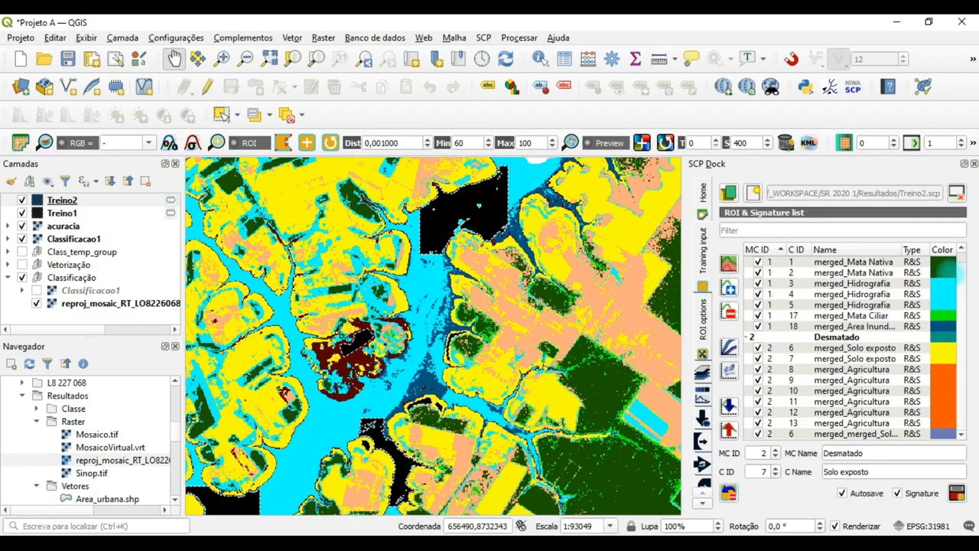
Highlight all Treino2 signatures, from the first merged_Mata Nativa to merged_merged_Solo exposto, and add them to the spectral signature plot
left_click(961, 250)
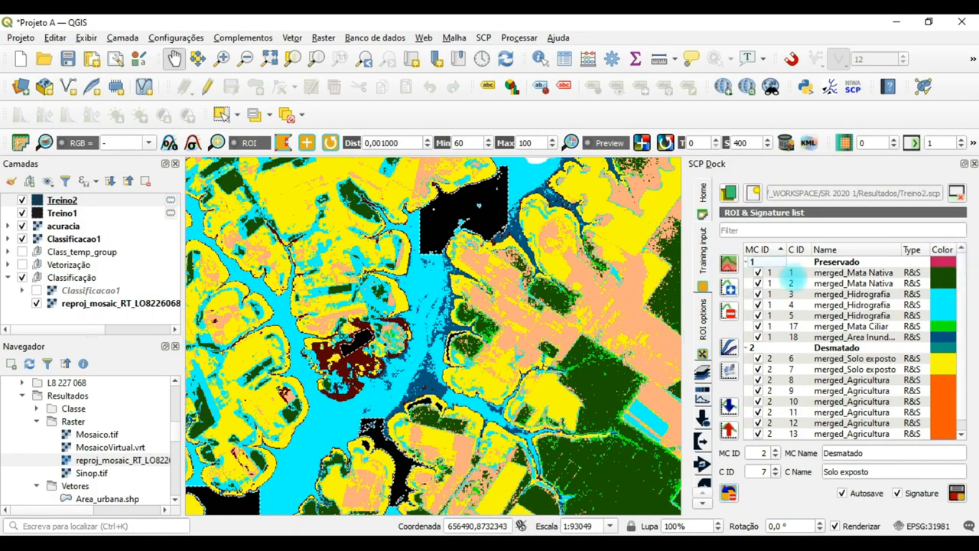
left_click(753, 274)
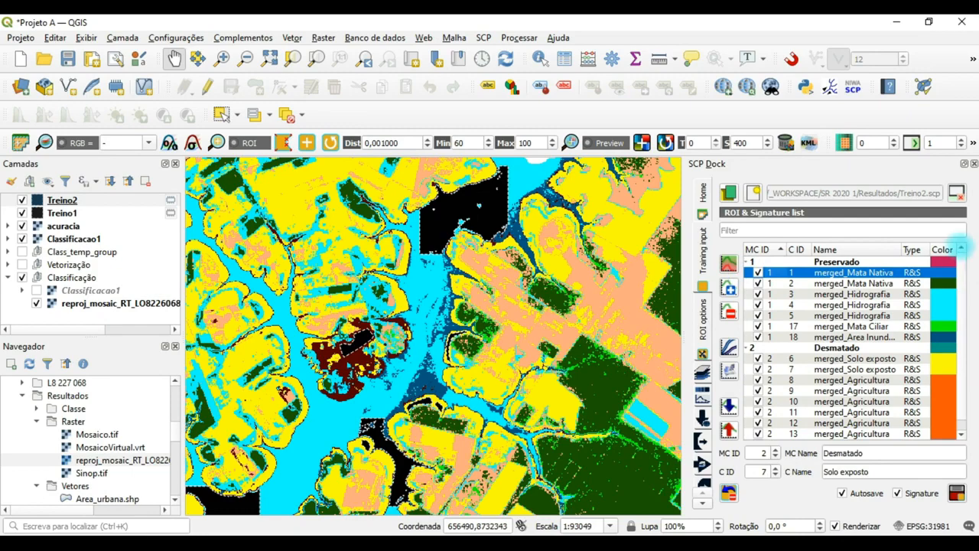
left_click(961, 433)
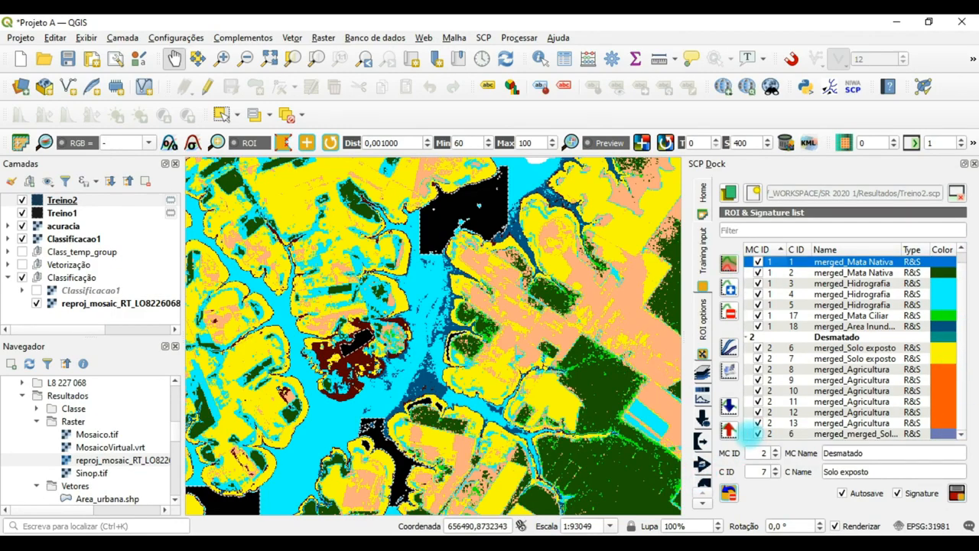
left_click(753, 434, "shift")
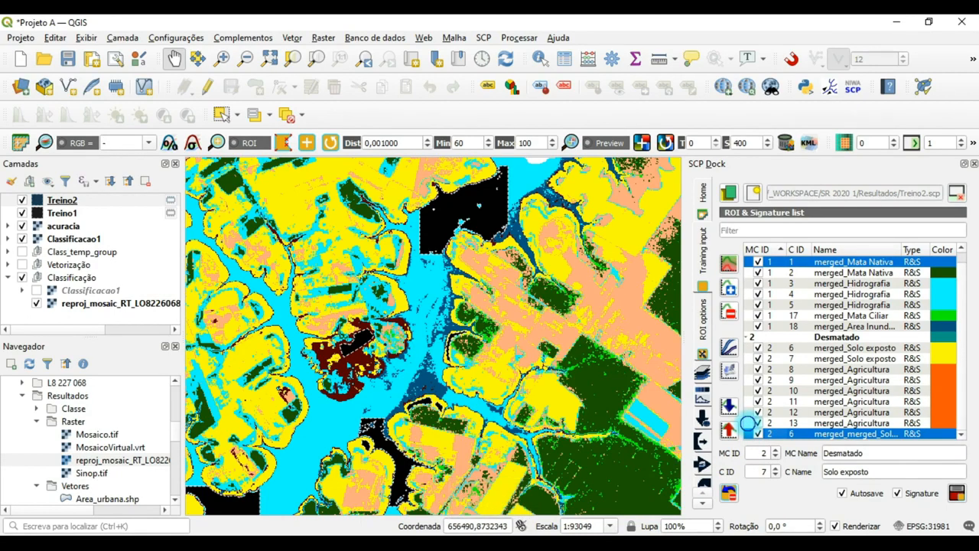
left_click(752, 423)
left_click(742, 401, "ctrl")
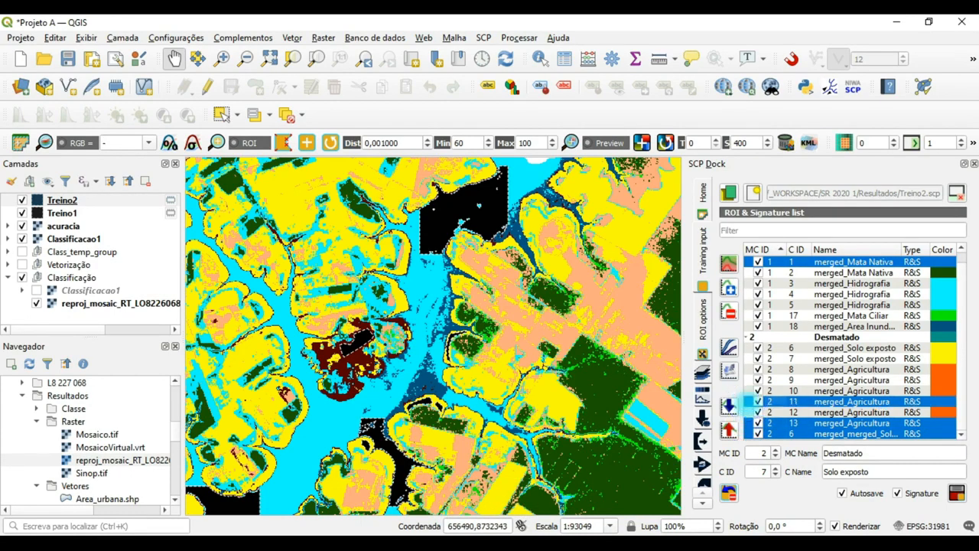
left_click(753, 412, "ctrl")
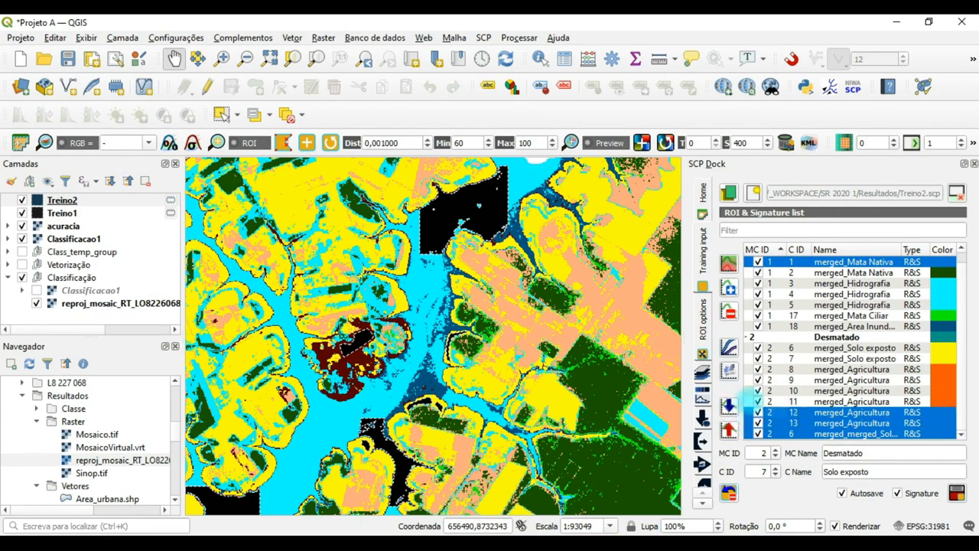
left_click(750, 390, "ctrl")
left_click(749, 380, "ctrl")
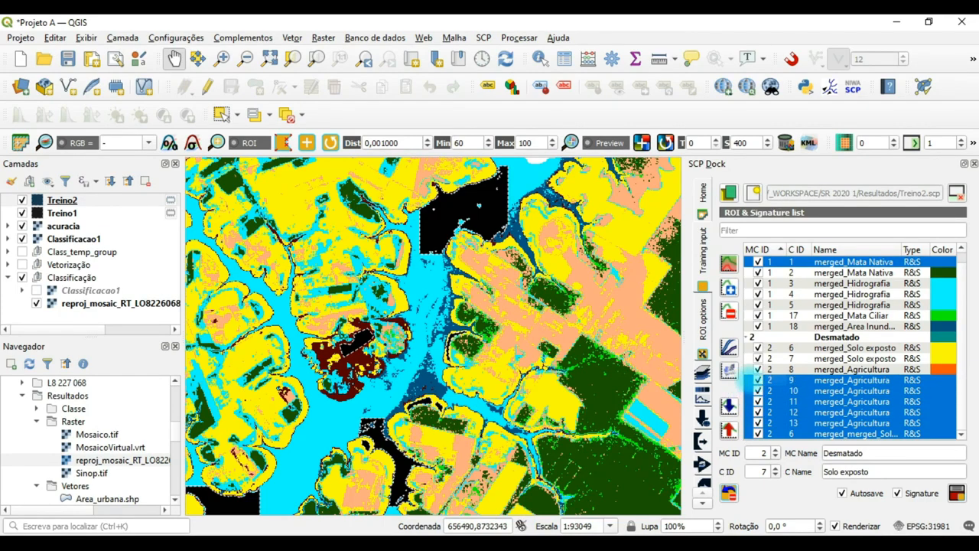
left_click(750, 368, "ctrl")
left_click(750, 358, "ctrl")
left_click(750, 347, "ctrl")
left_click(750, 326, "ctrl")
left_click(750, 315, "ctrl")
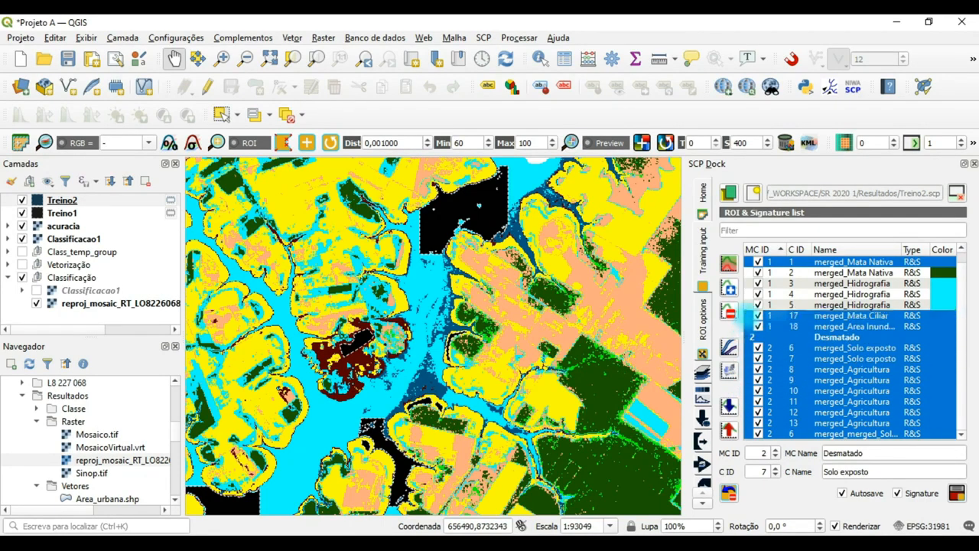
left_click(750, 304, "ctrl")
left_click(749, 294, "ctrl")
left_click(750, 283, "ctrl")
left_click(750, 273, "ctrl")
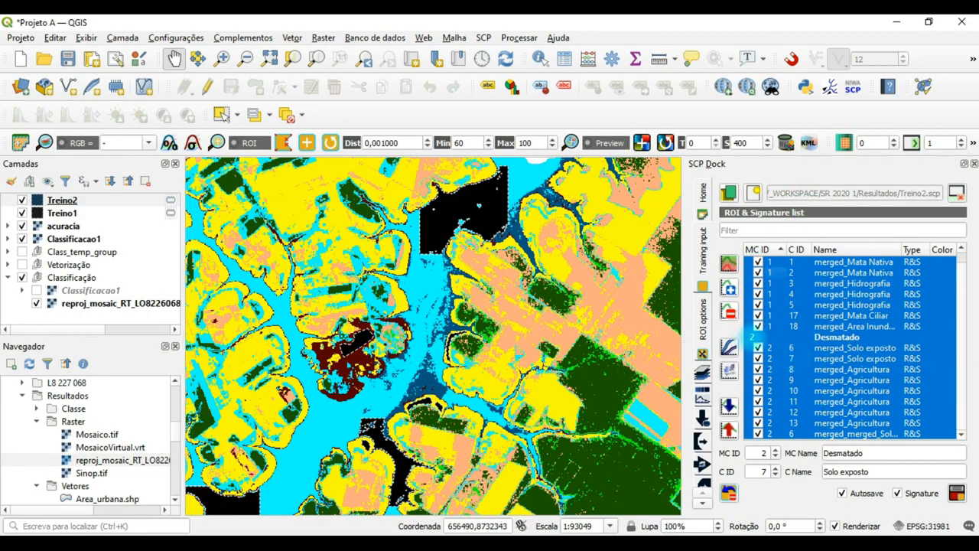
left_click(749, 337, "ctrl")
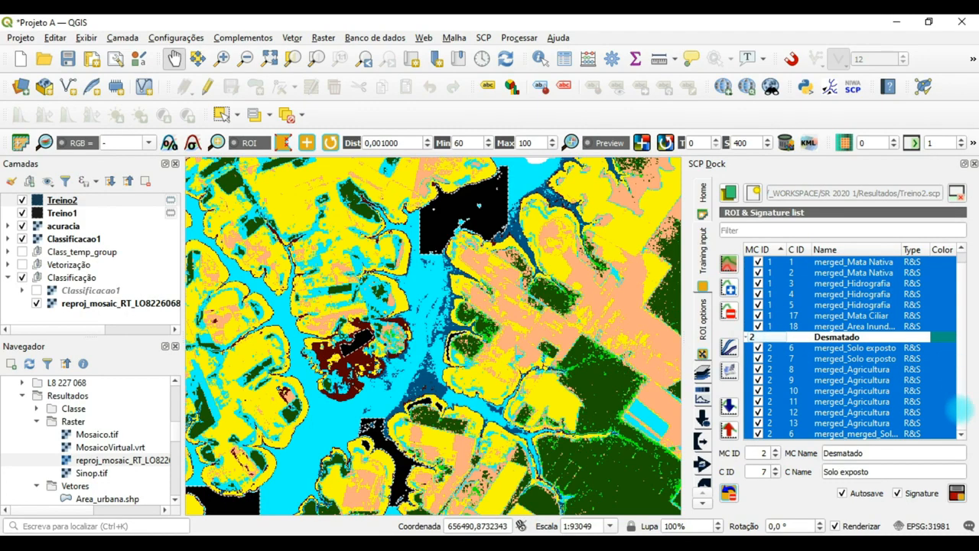
left_click(962, 251)
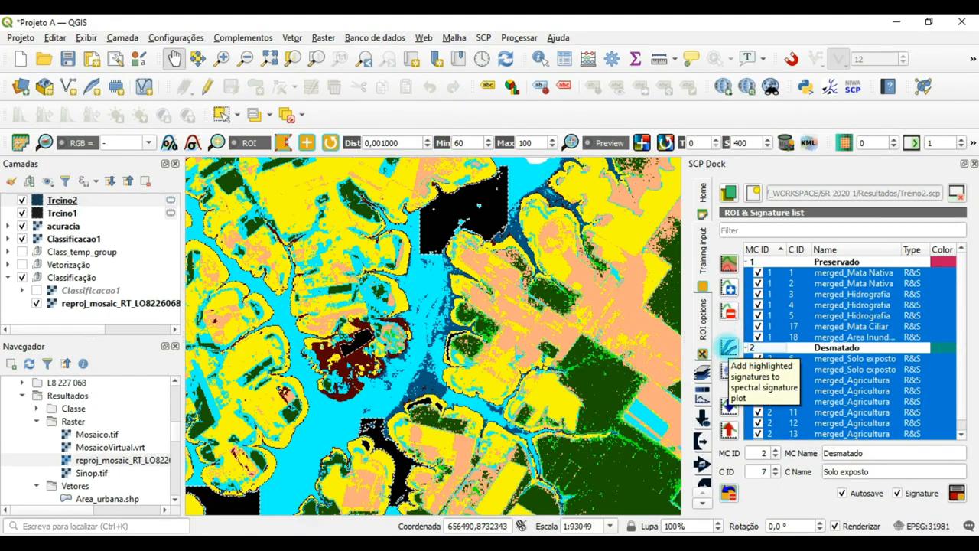
left_click(728, 348)
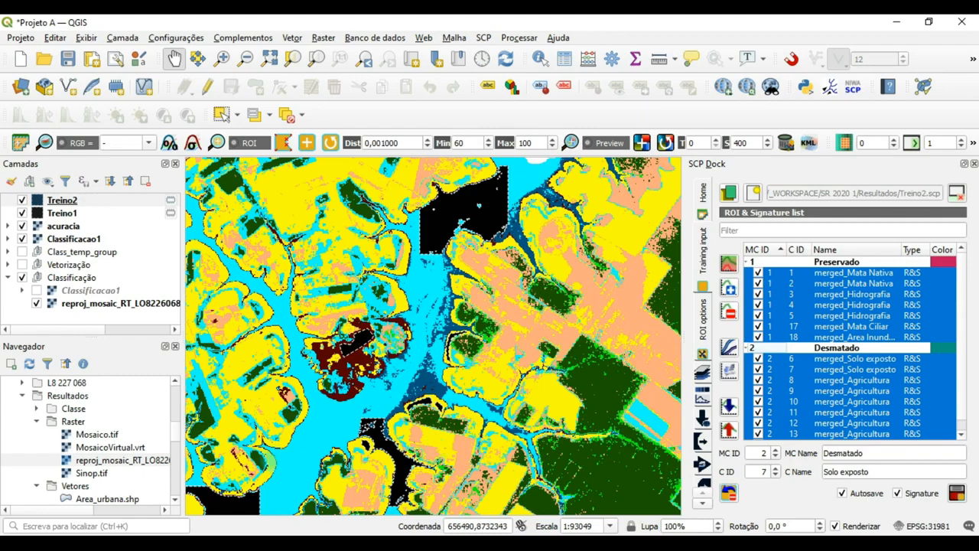
Switch to the Spectral Signature Plot window, calculate the spectral distances for the listed signatures, and display the distance results
mouse_move(263, 540)
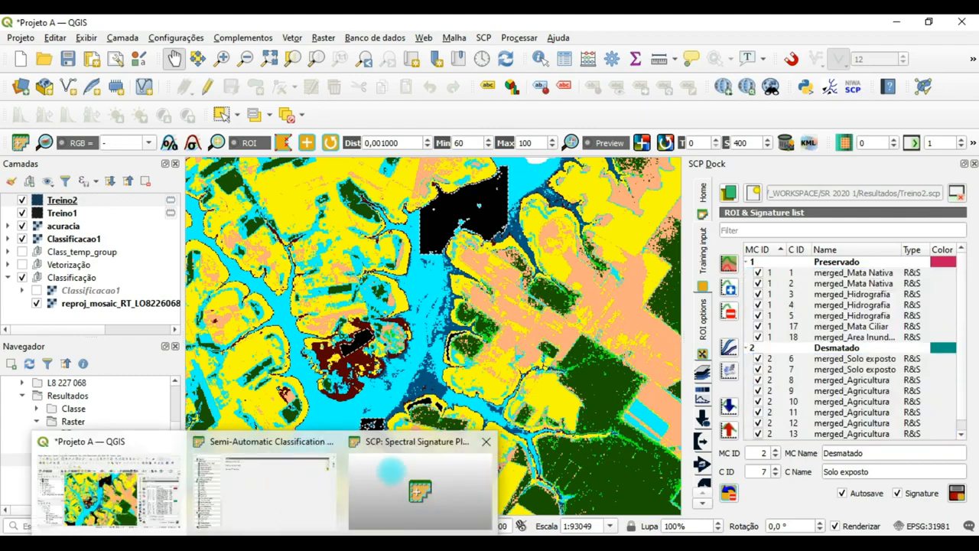
left_click(404, 469)
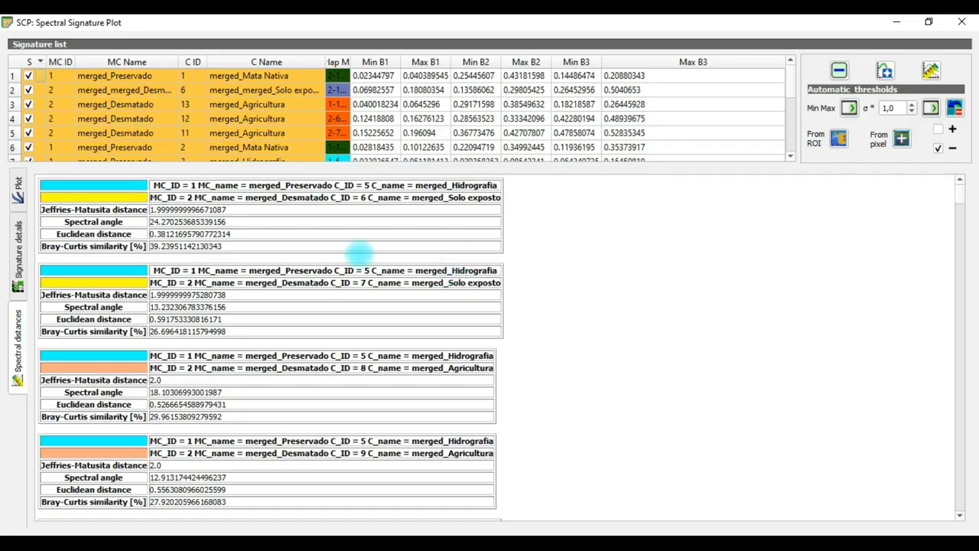
left_click(16, 194)
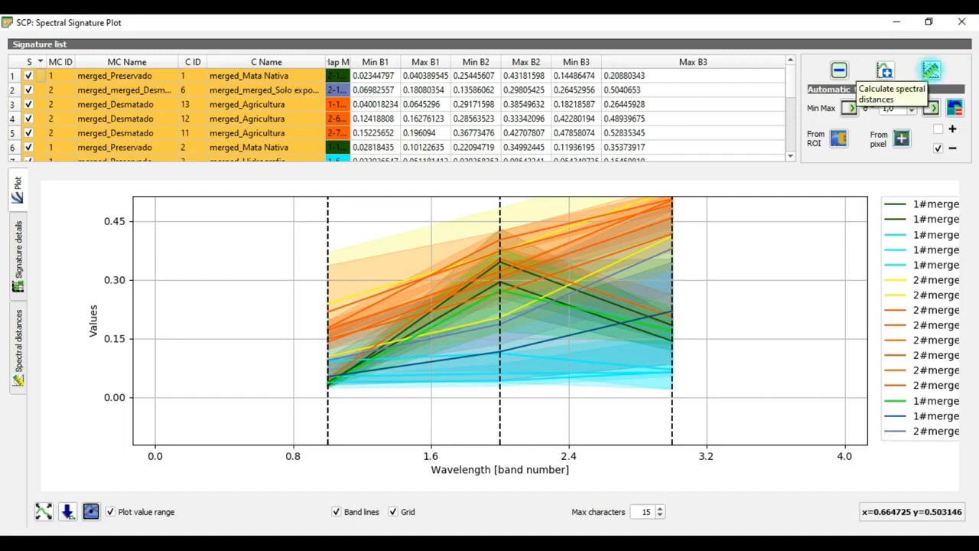
left_click(931, 71)
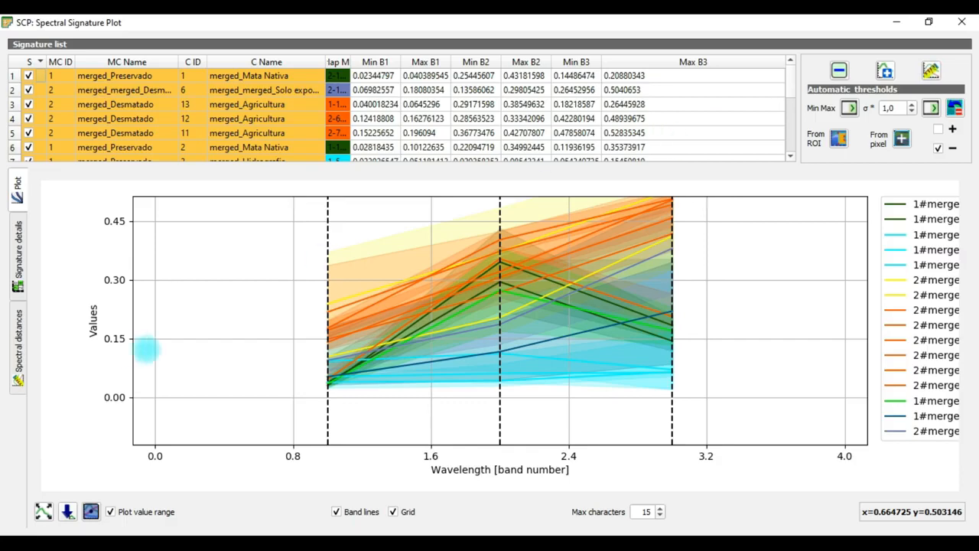
left_click(20, 327)
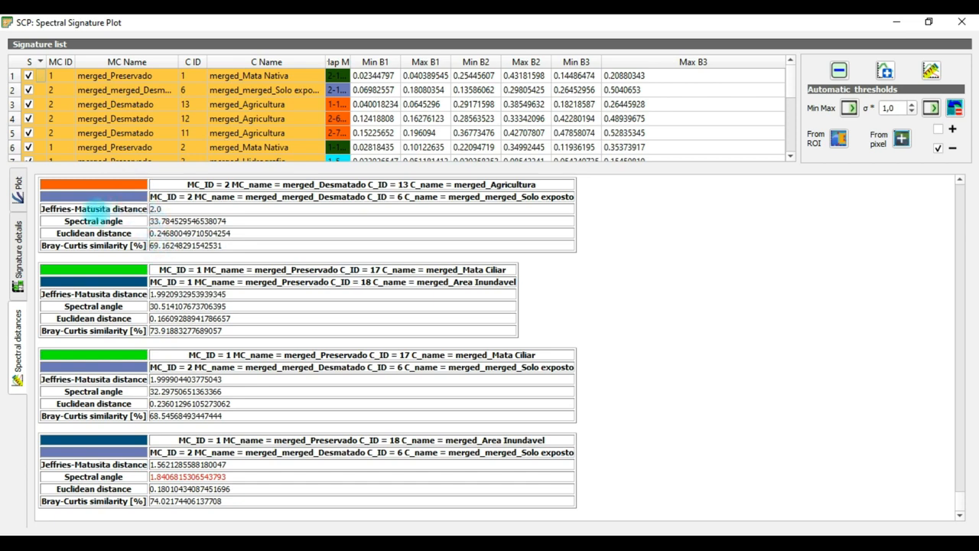
Examine the spectral distances between signature pairs, from the first merged_Mata Nativa pair to the merged_Solo exposto and merged_Agricultura pairs
left_click_drag(959, 499, 960, 181)
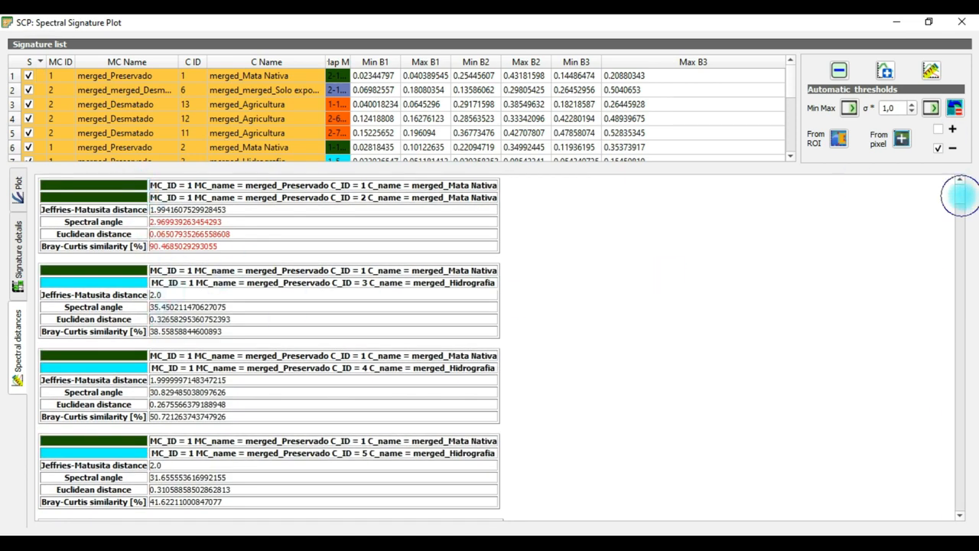
left_click_drag(960, 194, 962, 221)
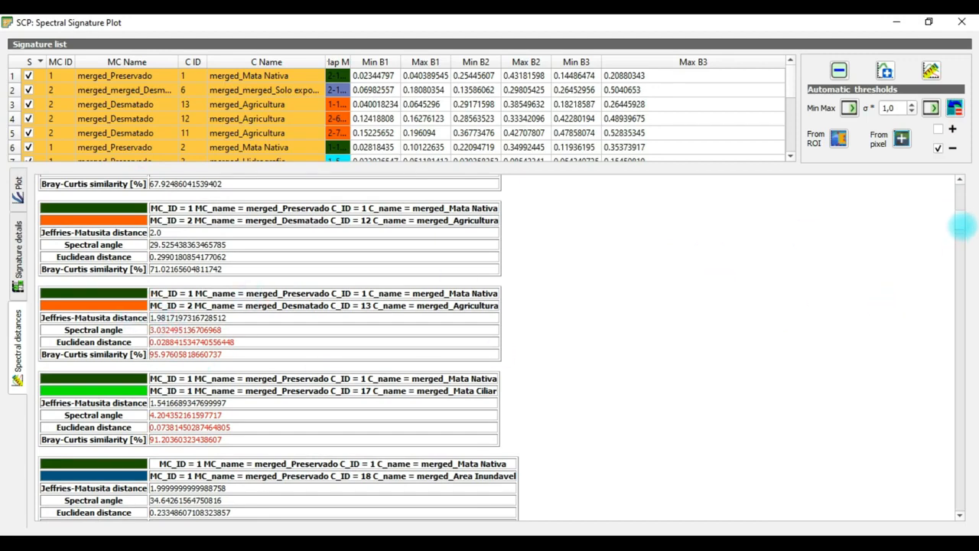
left_click_drag(961, 222, 962, 264)
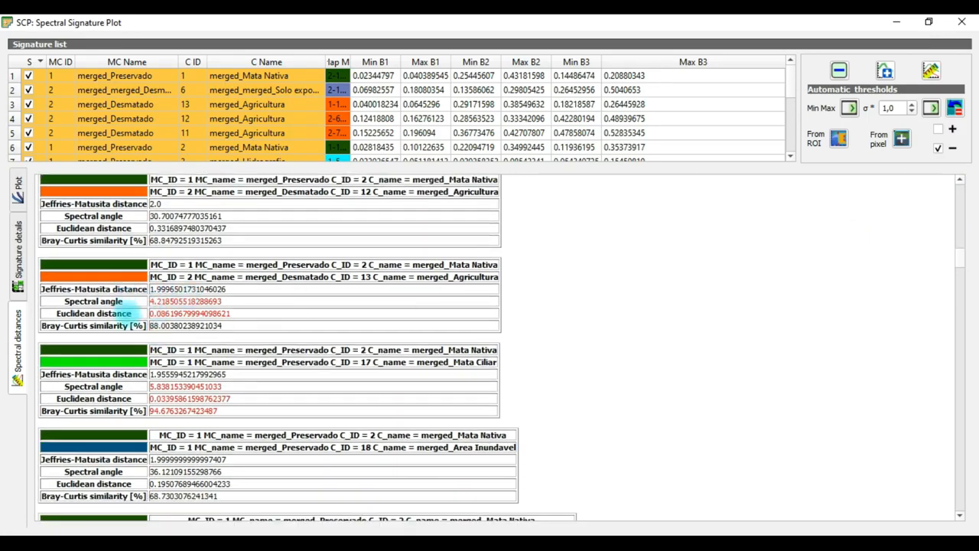
left_click_drag(956, 255, 964, 387)
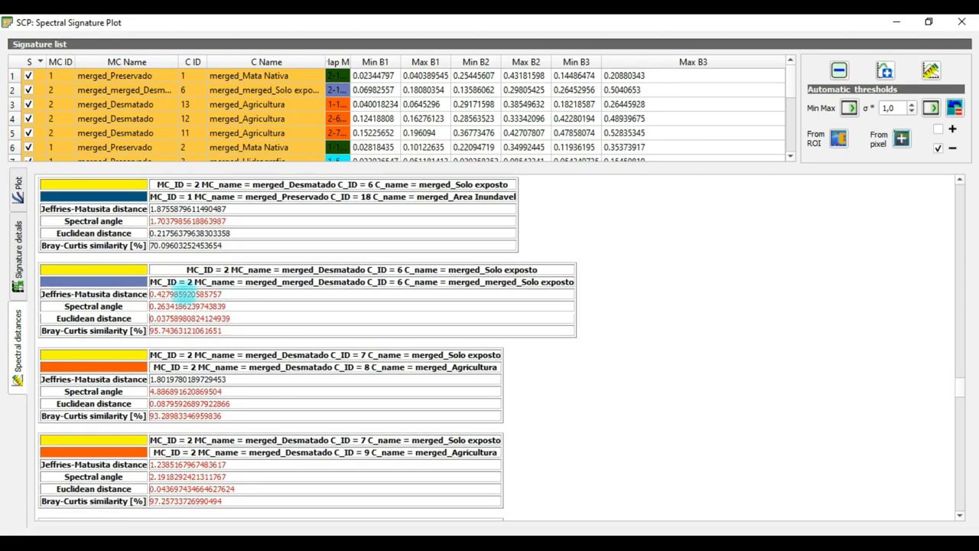
left_click_drag(959, 375, 960, 403)
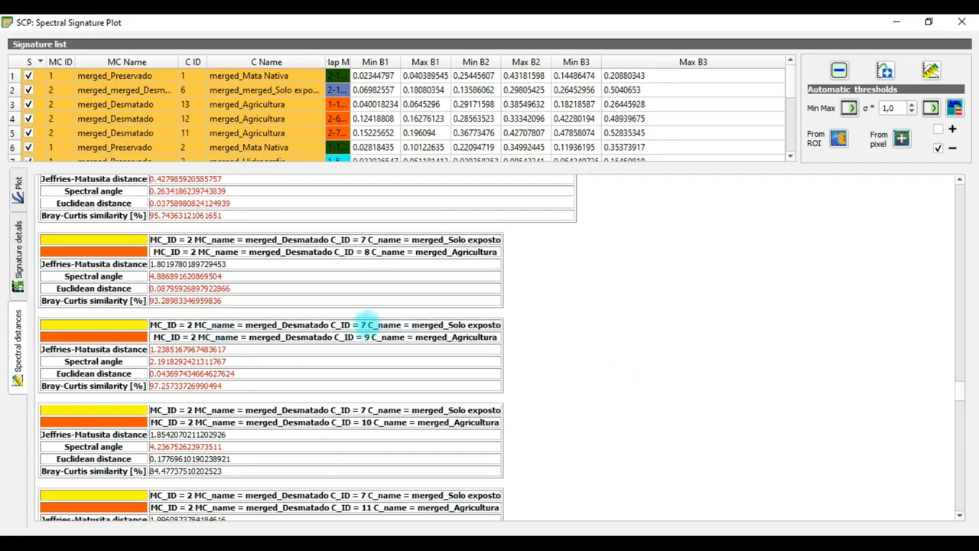
Uncheck the merged_Solo exposto signature with C ID 7 and widen the Color overlap column to show its full entries
left_click_drag(793, 77, 791, 136)
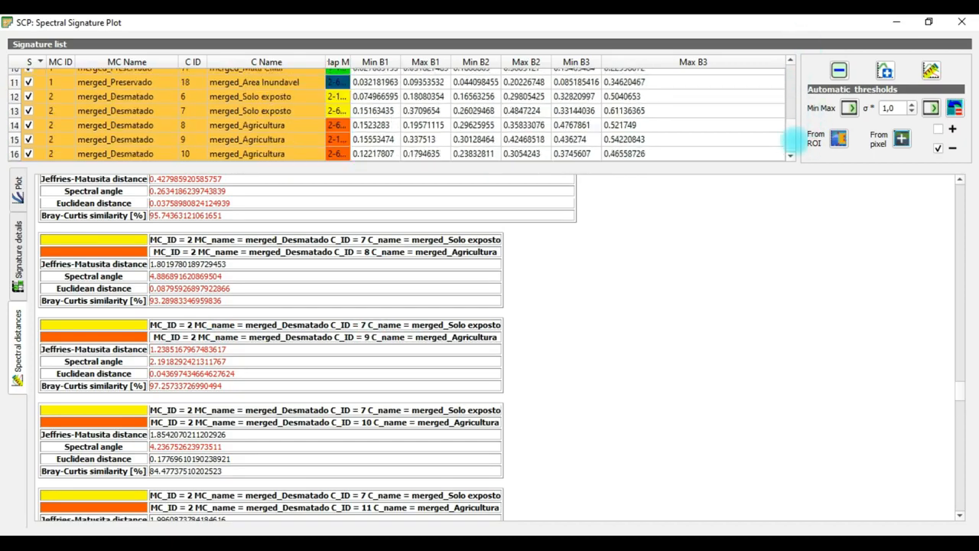
left_click(30, 110)
left_click_drag(350, 62, 494, 62)
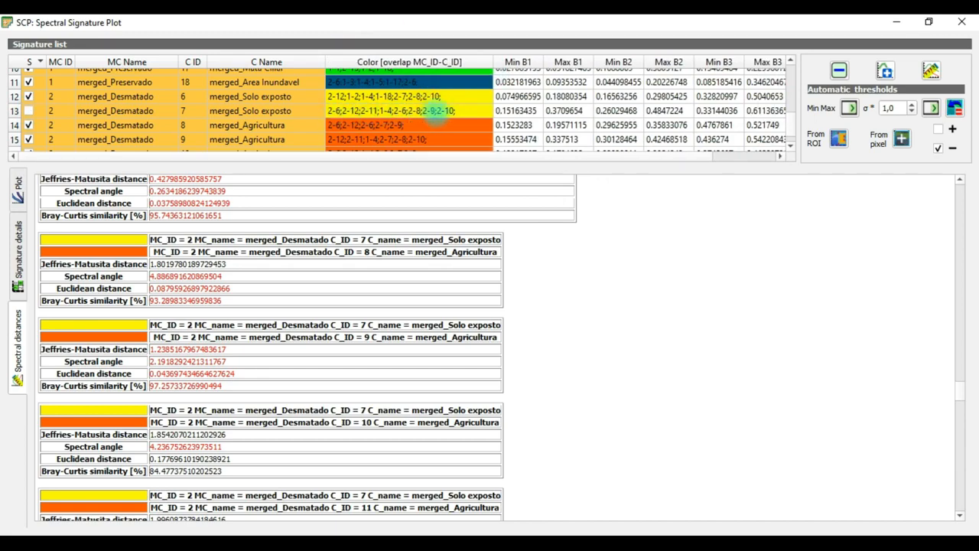
Check the remaining spectral distances through the last signature pair, return to the first pair, and close the Spectral Signature Plot
left_click_drag(961, 391, 967, 501)
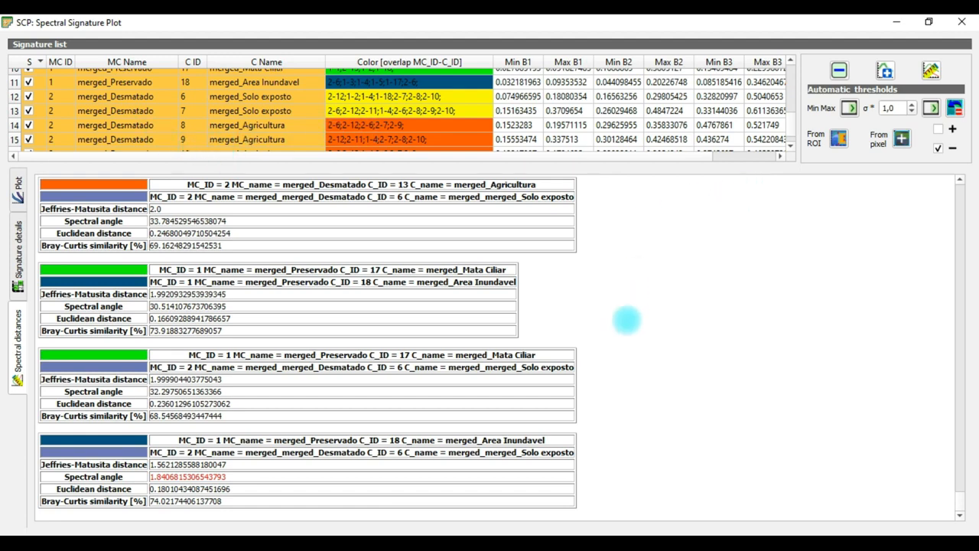
left_click_drag(960, 501, 964, 191)
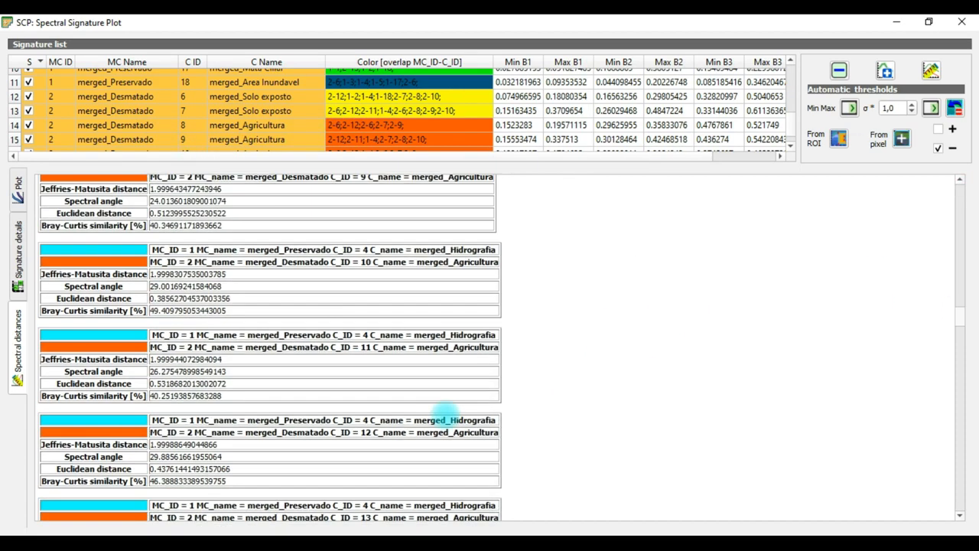
scroll(446, 413, "up", 20)
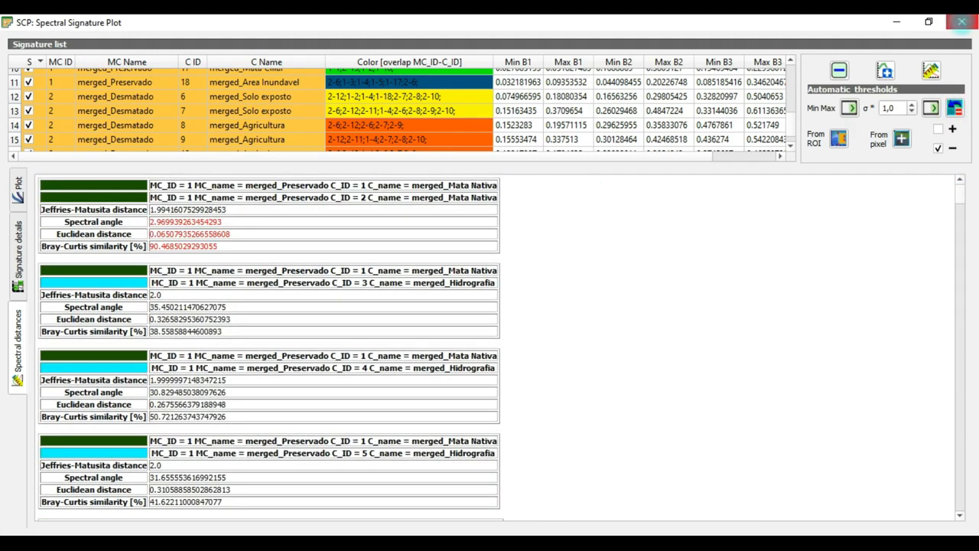
left_click(961, 21)
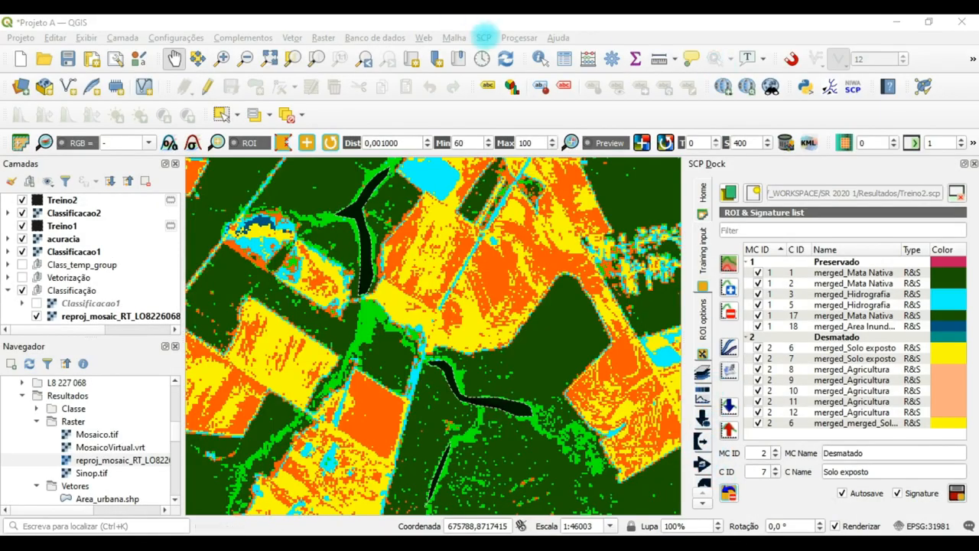
Open the SCP Classification tool and turn off the Algorithm option under Land Cover Signature Classification
left_click(485, 37)
mouse_move(562, 121)
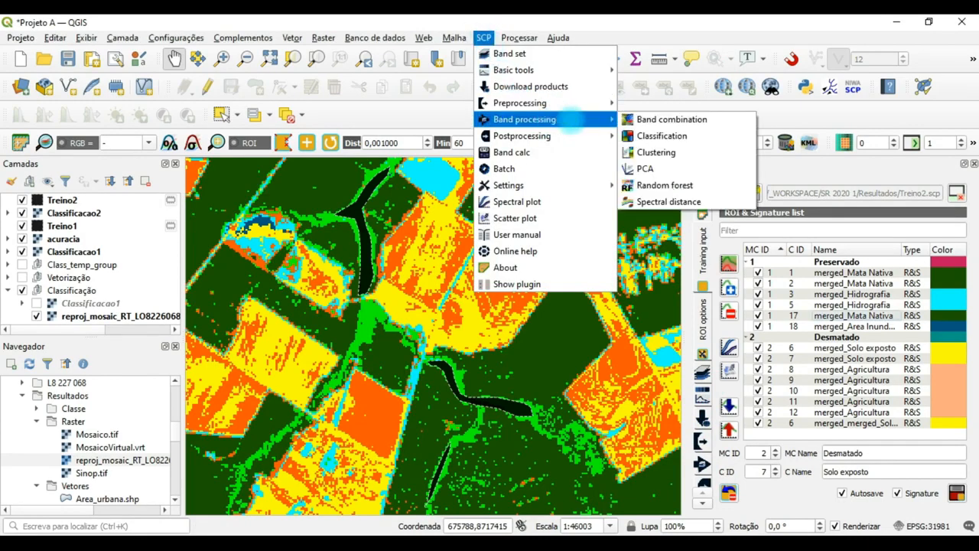
left_click(662, 135)
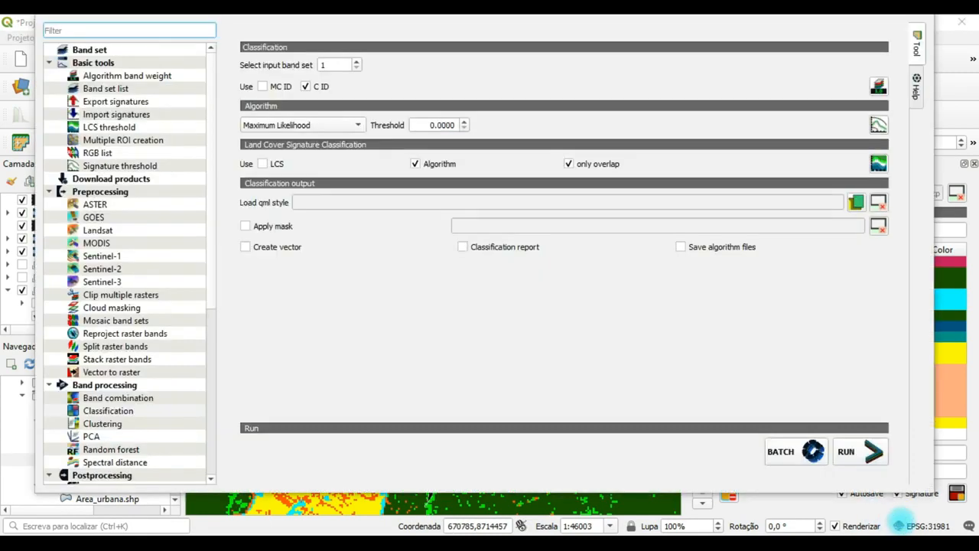
left_click(415, 163)
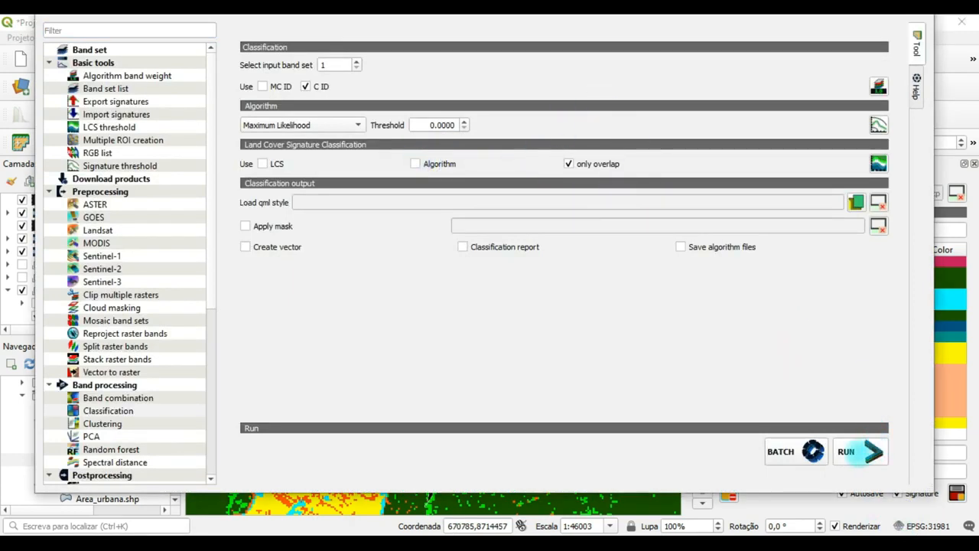
Run the classification and save its output as Classificacao2 in TIF format in the Classe folder inside Resultados
left_click(848, 452)
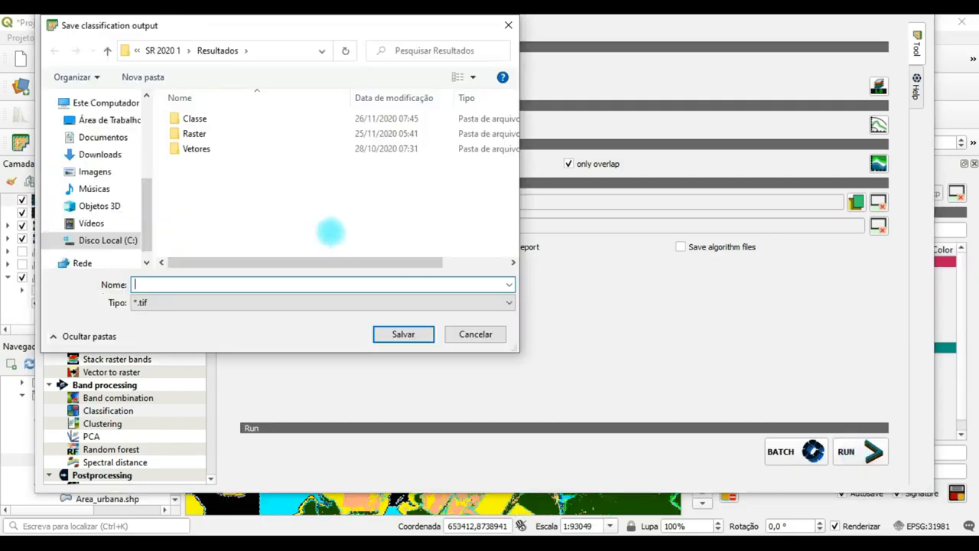
double_click(195, 120)
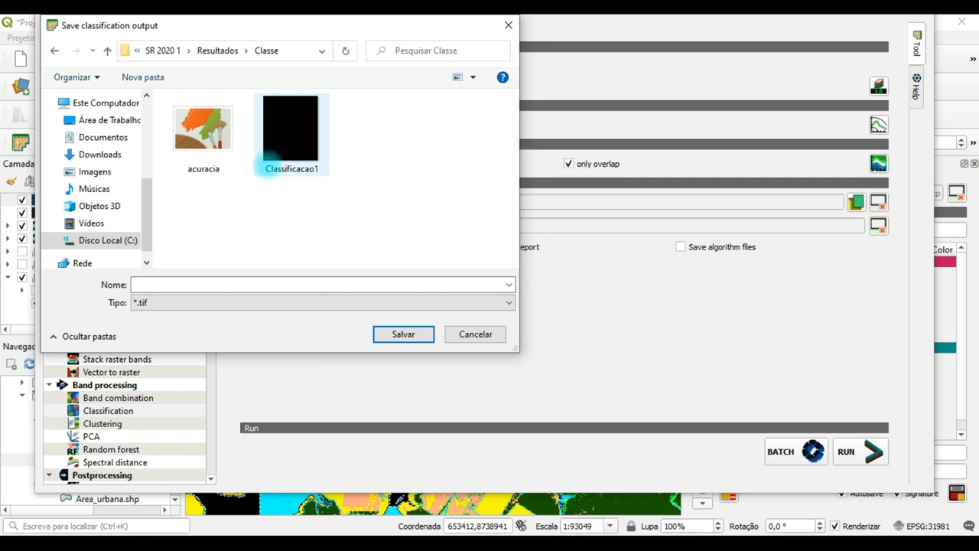
left_click(274, 145)
double_click(191, 284)
left_click(191, 285)
key("BackSpace")
type("5")
key("BackSpace")
type("2")
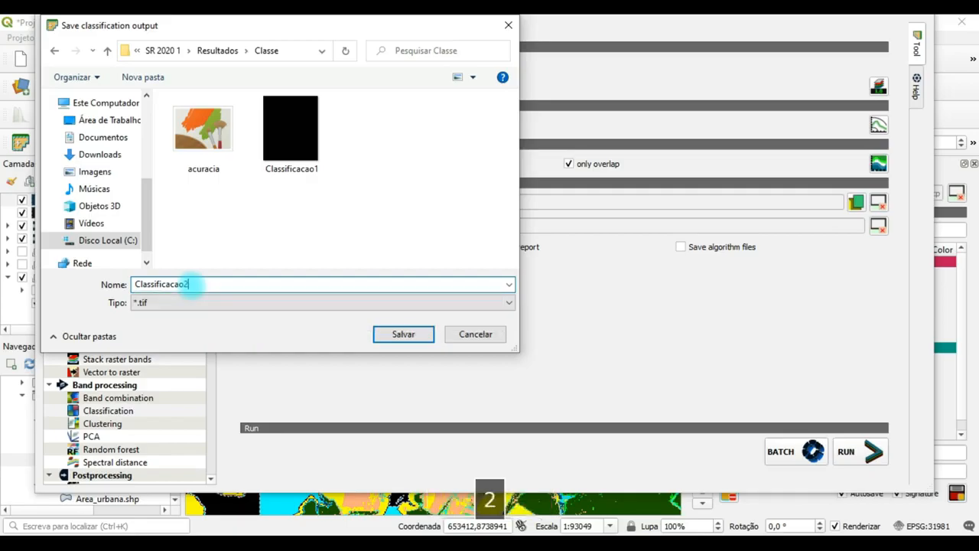
left_click(403, 334)
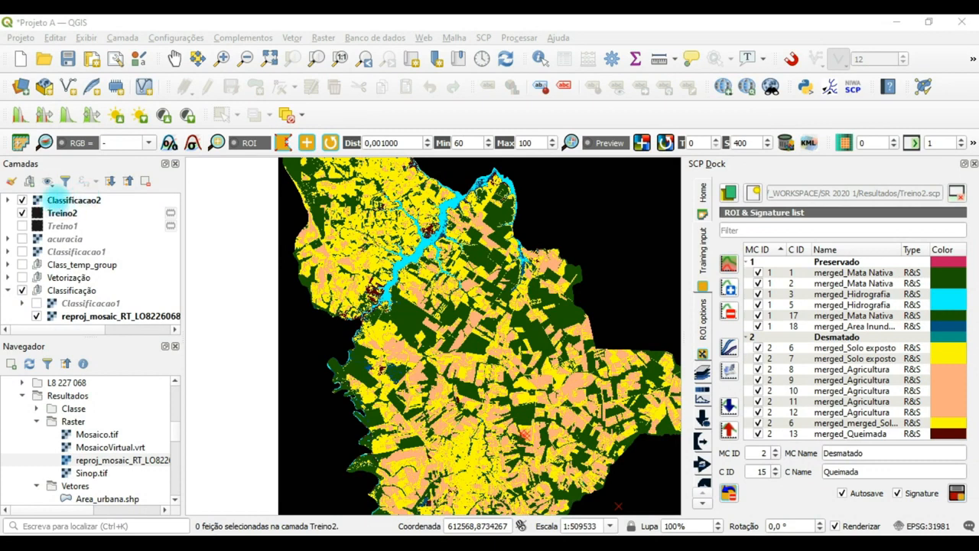
Remove the 0 - Unclassified entry from the Classificacao2 layer's paletted symbology and apply the change
left_click(61, 200)
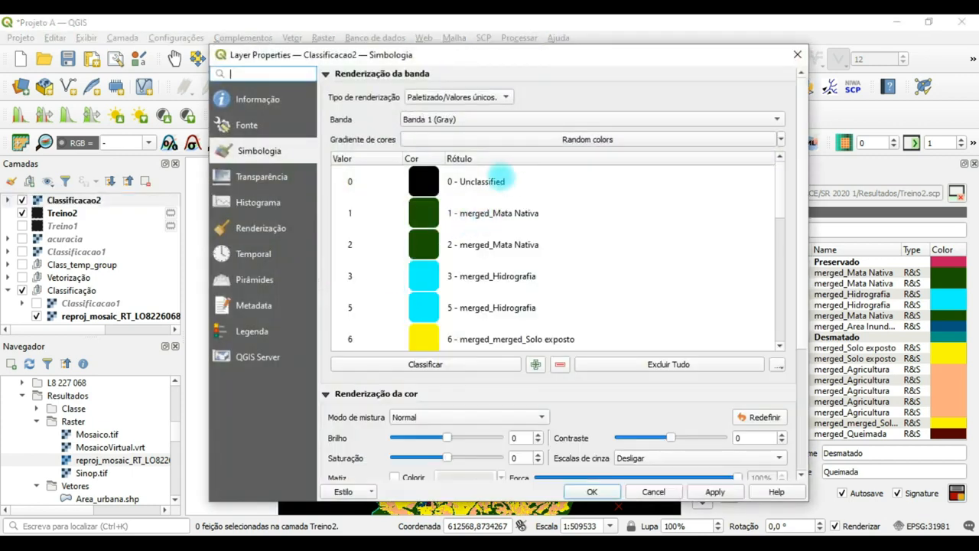
left_click(494, 181)
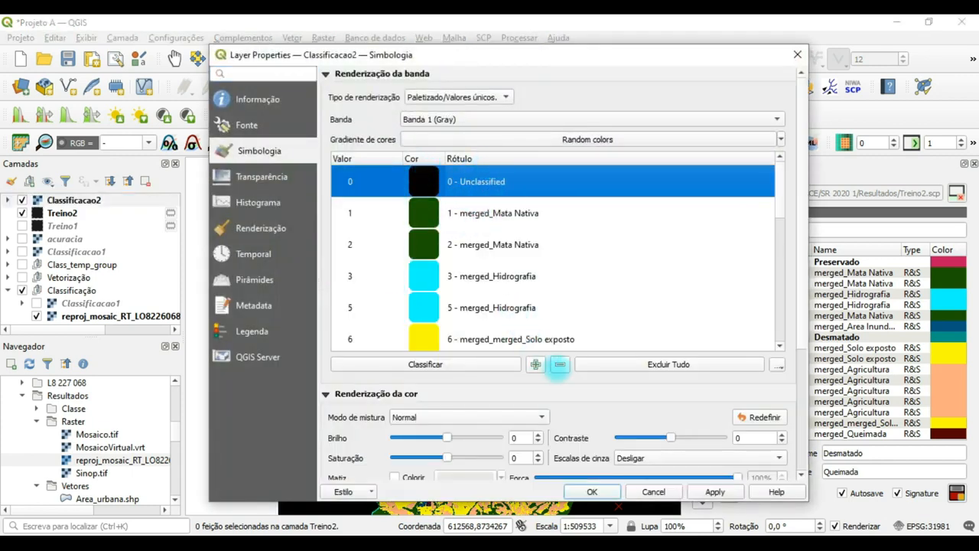
left_click(560, 364)
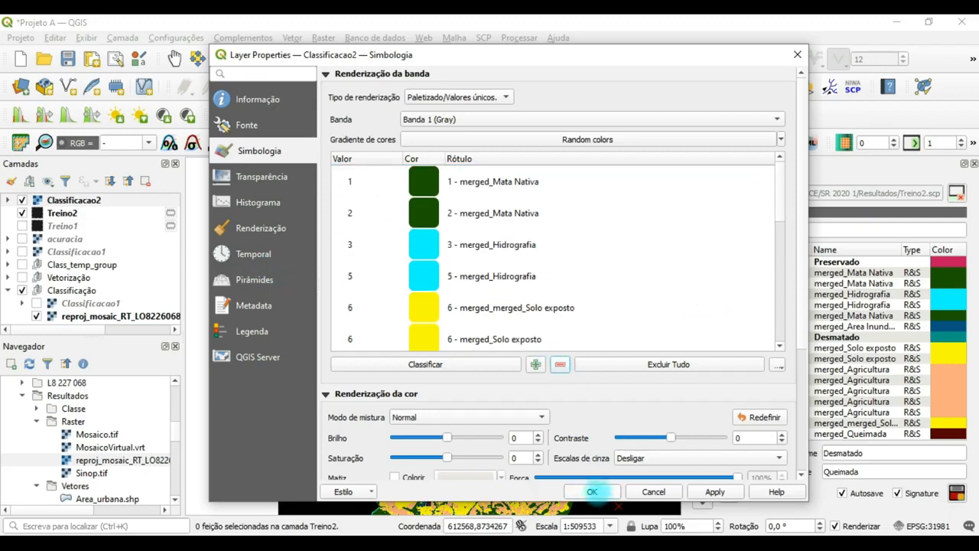
left_click(592, 491)
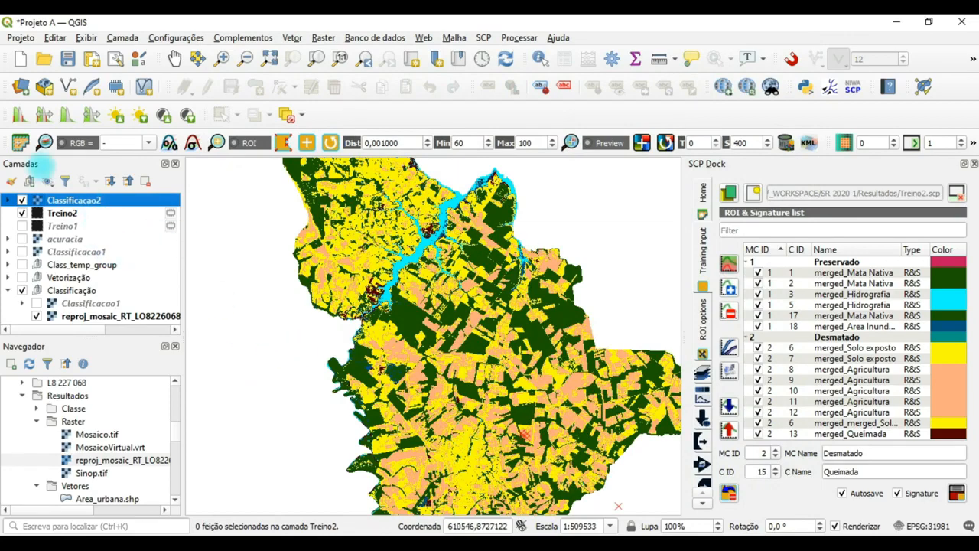
Compare Classificacao2 with the satellite mosaic and Classificacao1 by switching the visibility of these layers, leaving both classifications visible
left_click(22, 199)
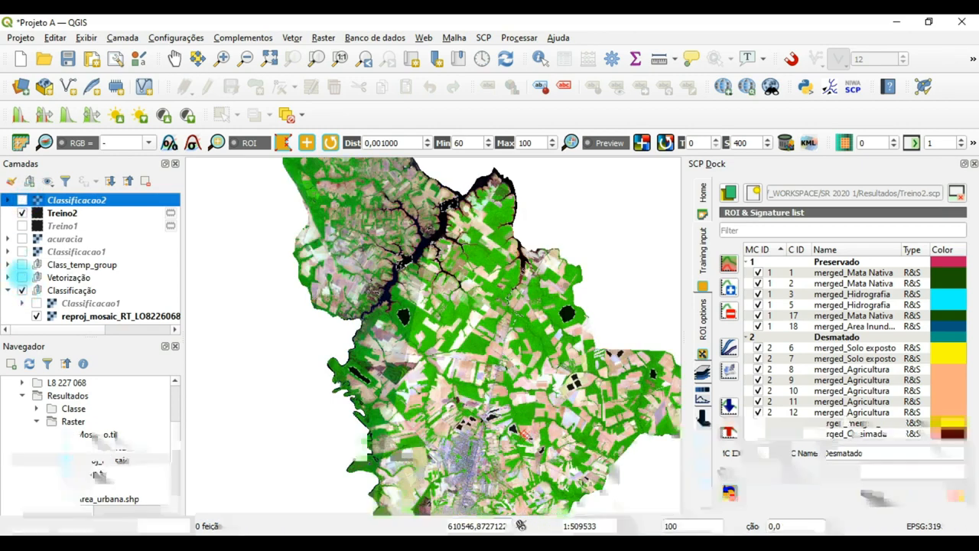
left_click(22, 290)
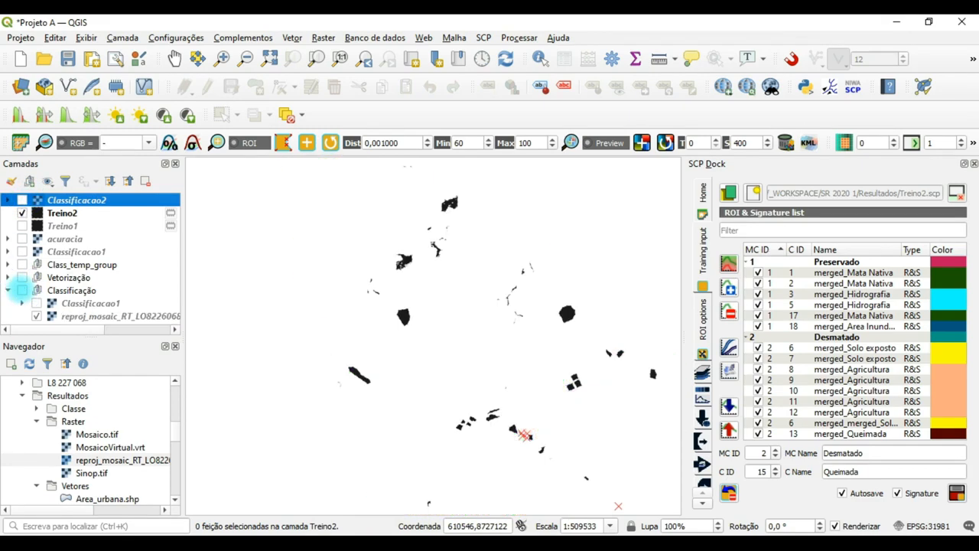
left_click(20, 290)
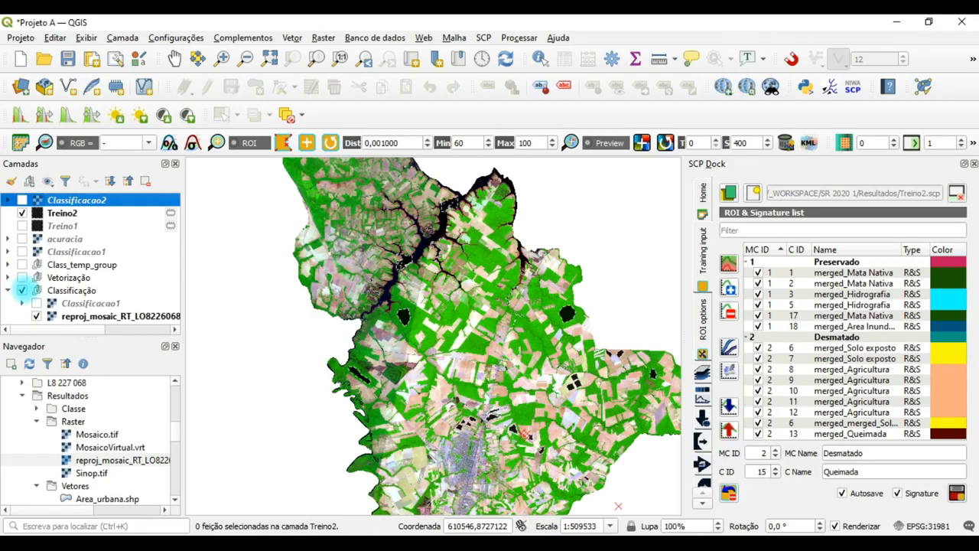
left_click(22, 252)
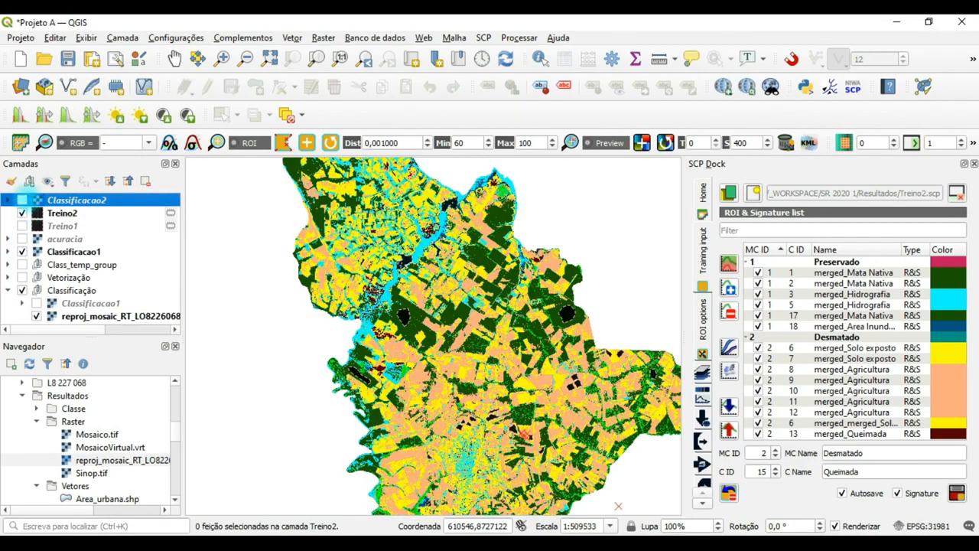
left_click(22, 200)
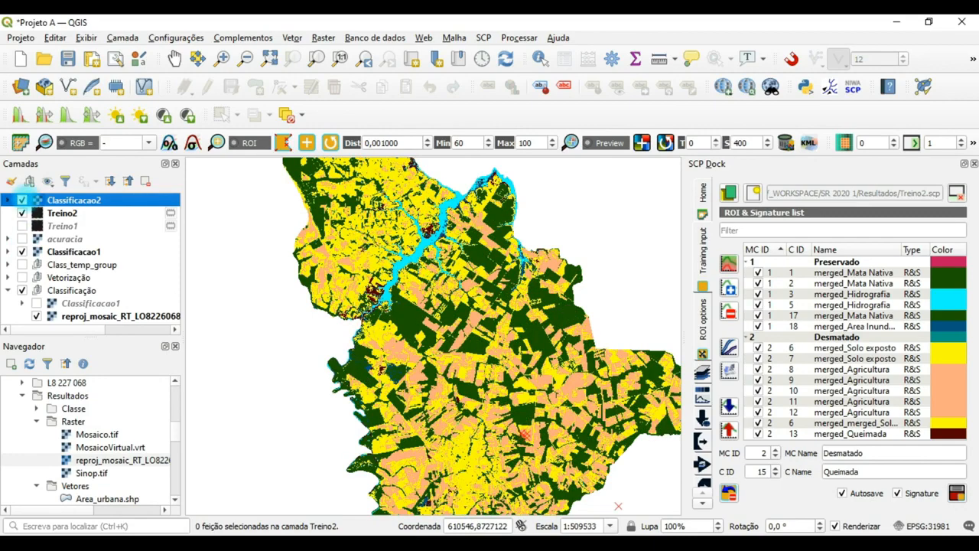
left_click(22, 200)
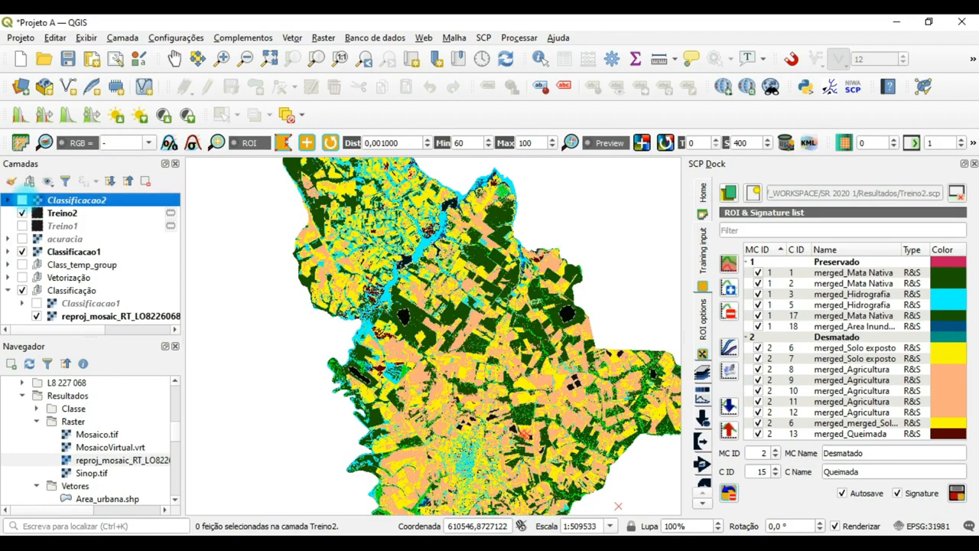
left_click(22, 199)
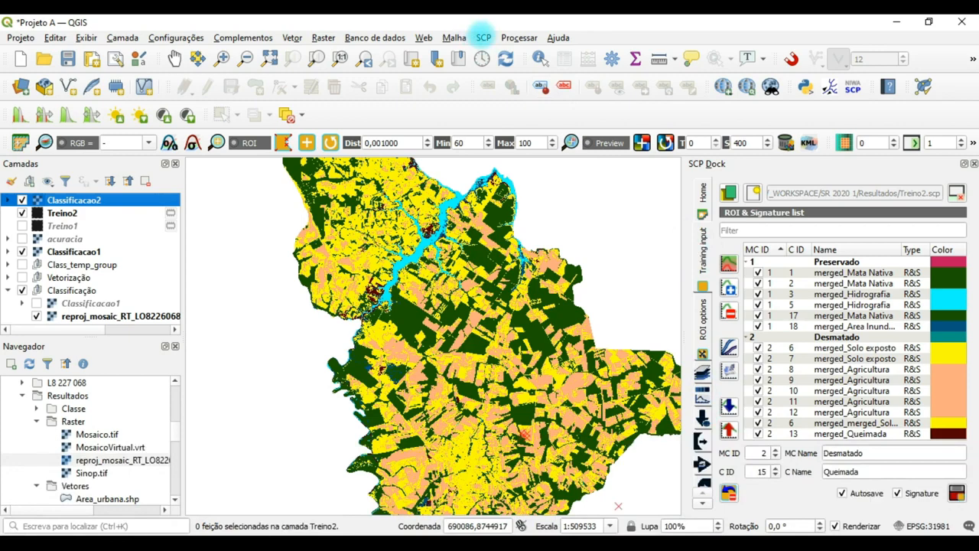
Open the SCP Accuracy postprocessing tool, refresh its classification list and choose Classificacao2 as the classification to assess
left_click(484, 38)
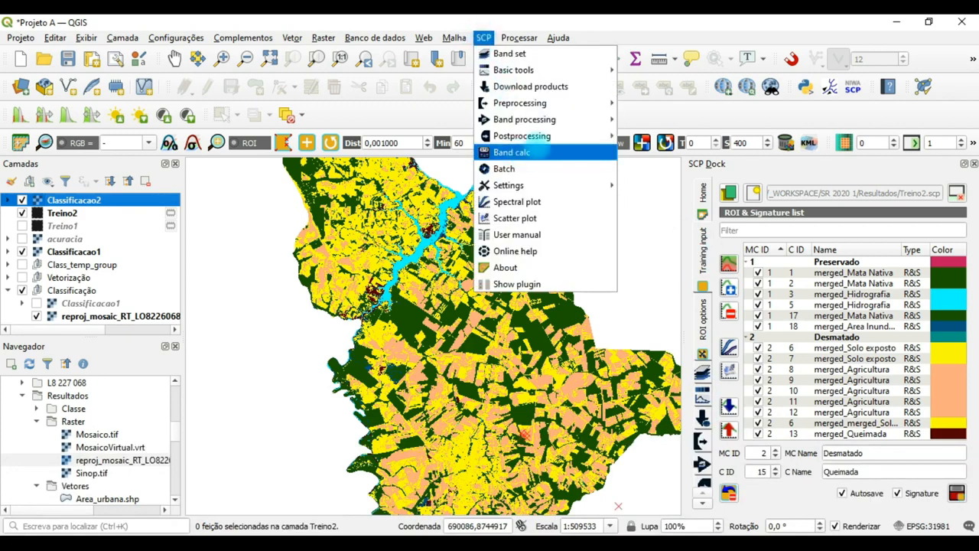
mouse_move(535, 135)
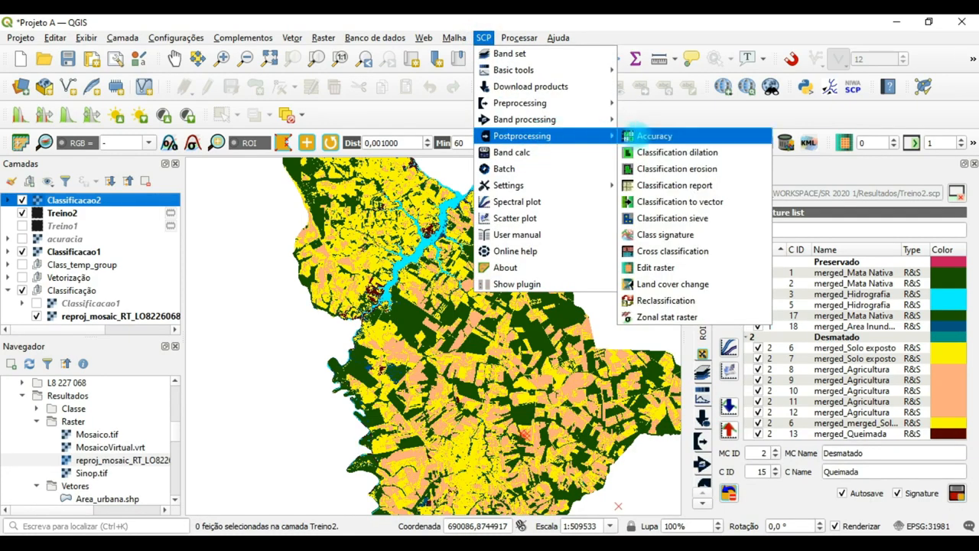
left_click(638, 136)
left_click(252, 48)
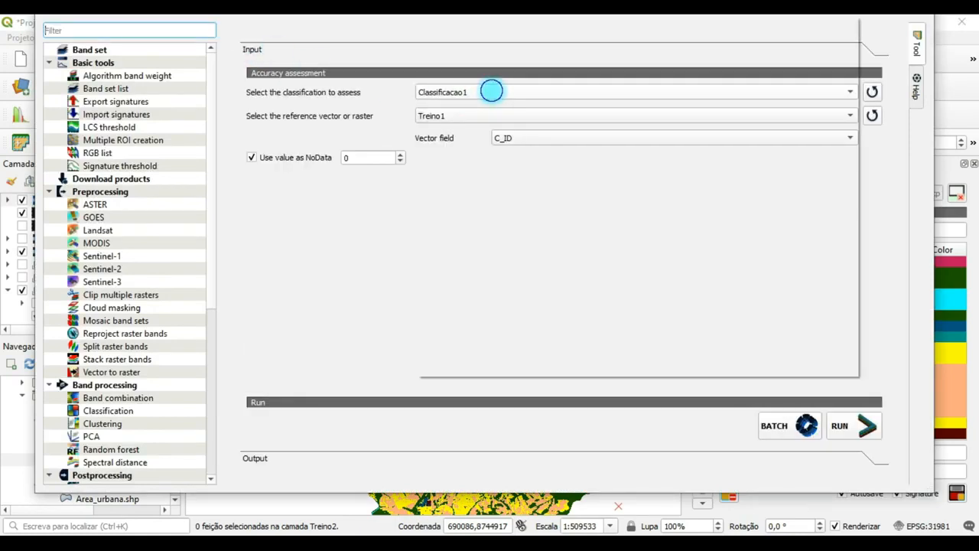
left_click(492, 92)
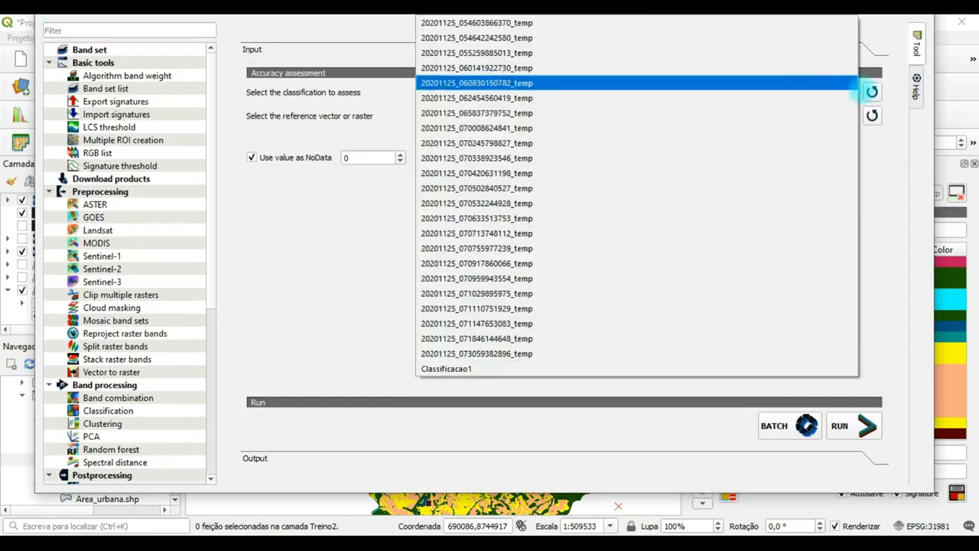
left_click(872, 92)
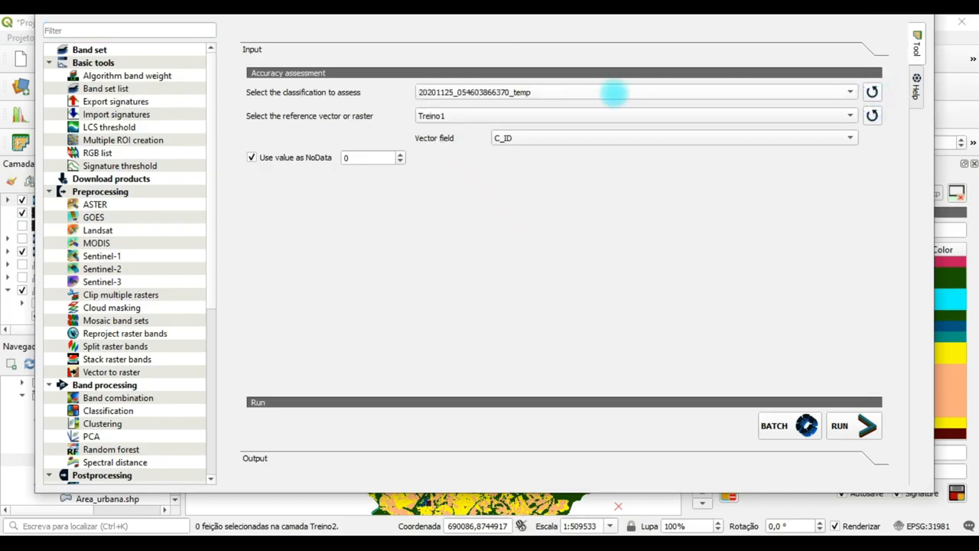
left_click(614, 92)
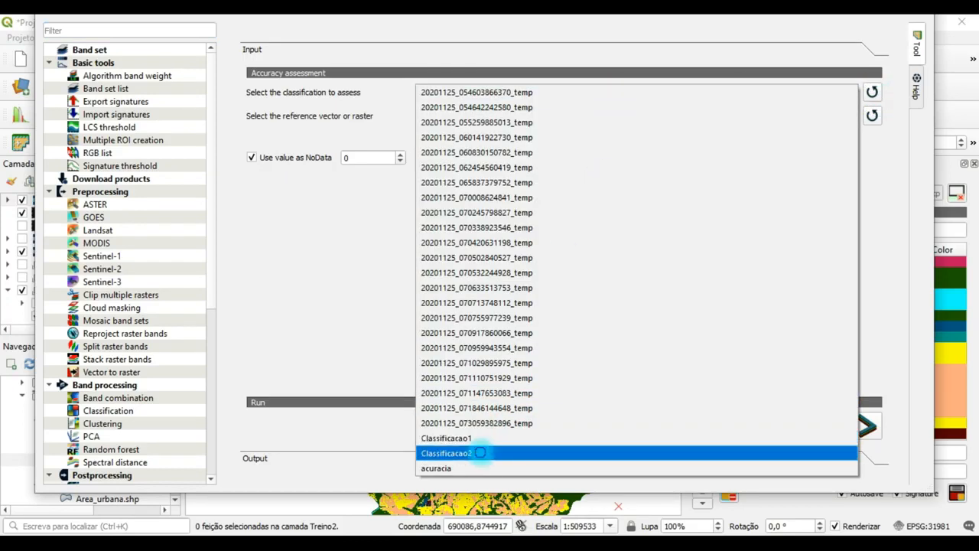
left_click(480, 453)
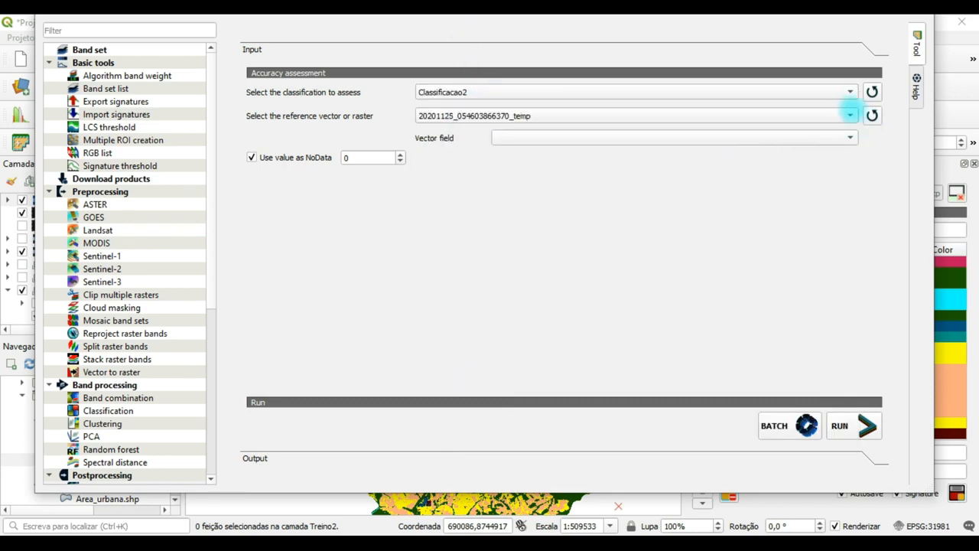
Set Treino2 as the accuracy reference with C_ID as its vector field
left_click(849, 115)
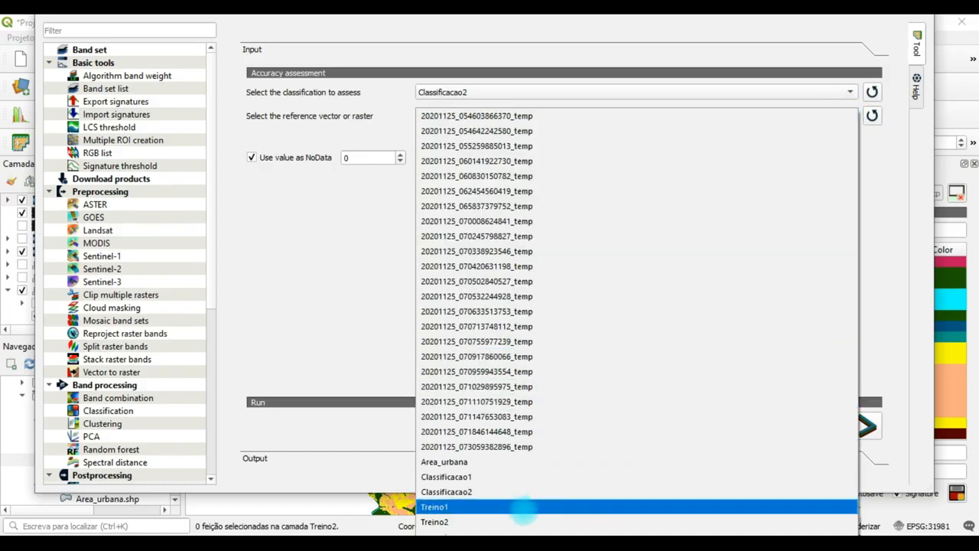
left_click(523, 520)
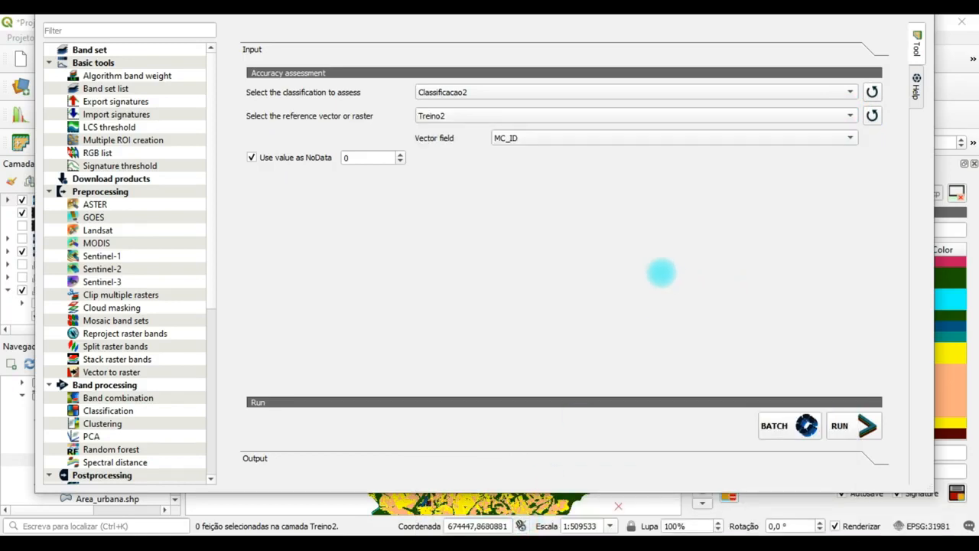
left_click(665, 137)
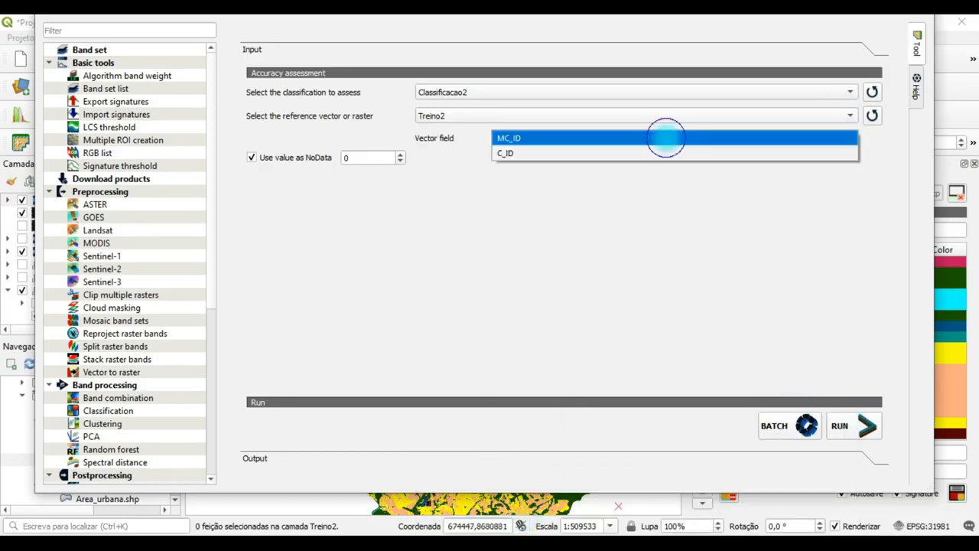
left_click(632, 152)
Run the accuracy assessment and save the error matrix raster as acuracia2 in TIF format in the Classe folder
left_click(840, 426)
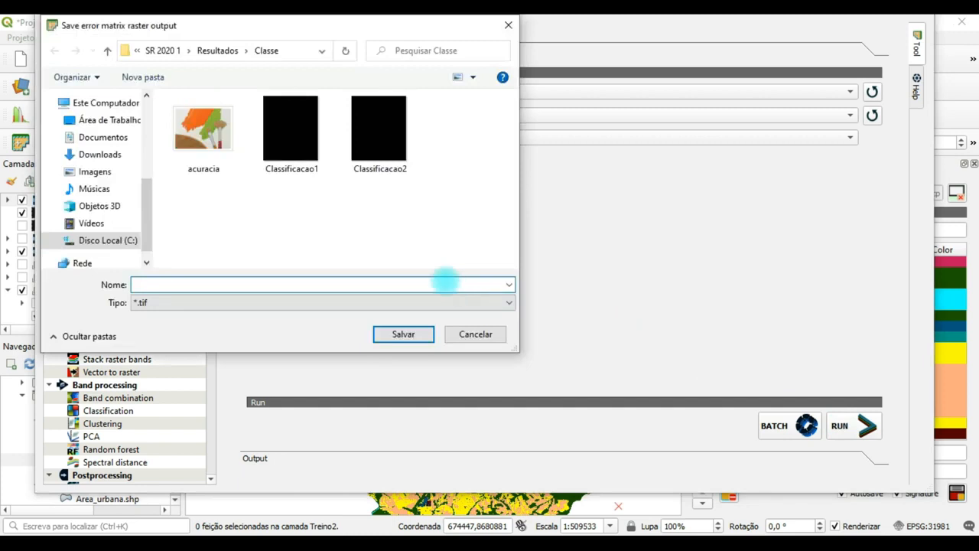
left_click(224, 156)
double_click(197, 284)
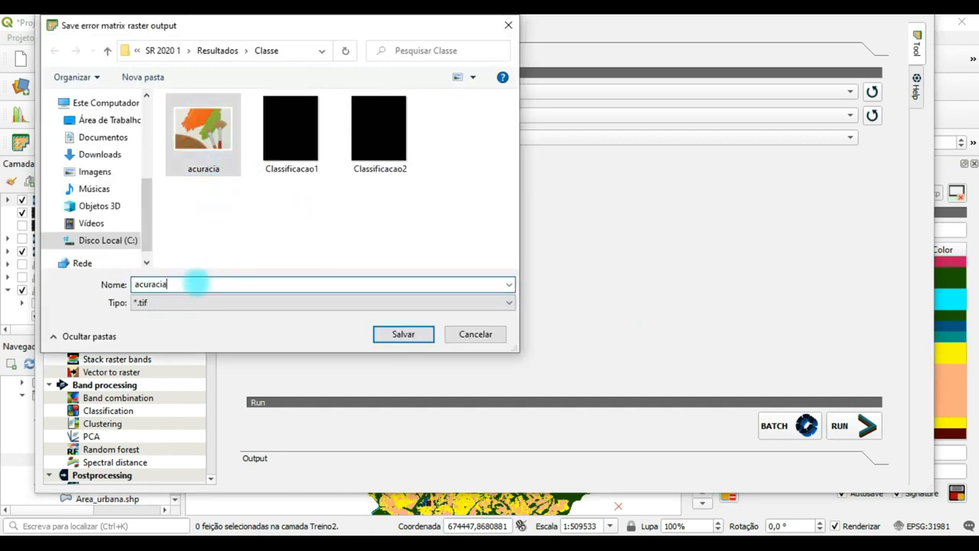
type("2")
key("Return")
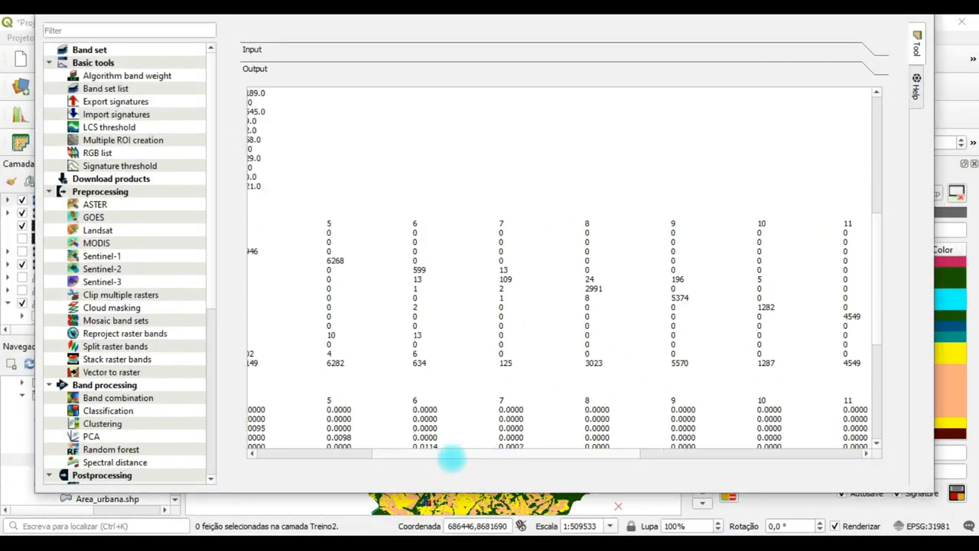
Examine the error matrix, overall accuracy and Kappa hat of the accuracy report, and close the tool window
left_click_drag(451, 457, 750, 470)
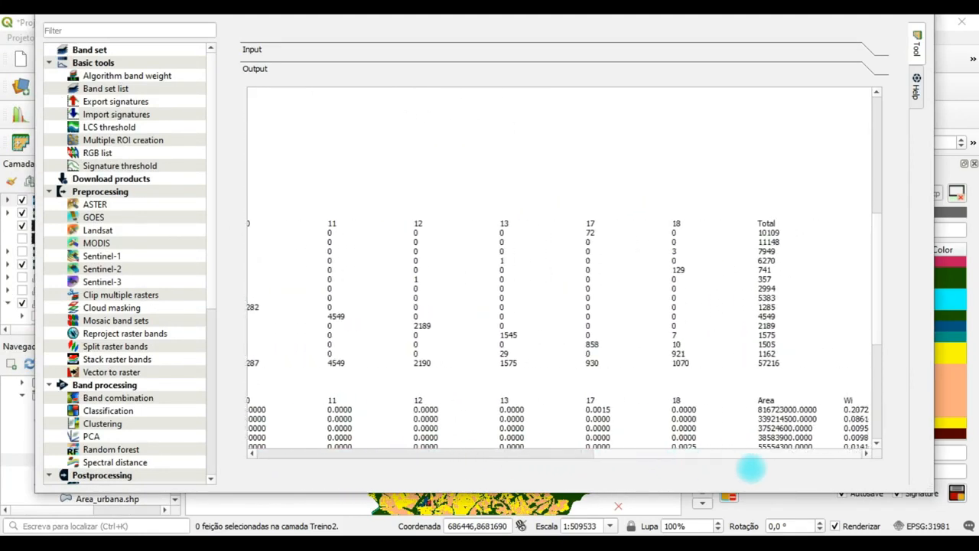
left_click_drag(878, 248, 877, 340)
left_click_drag(618, 456, 272, 457)
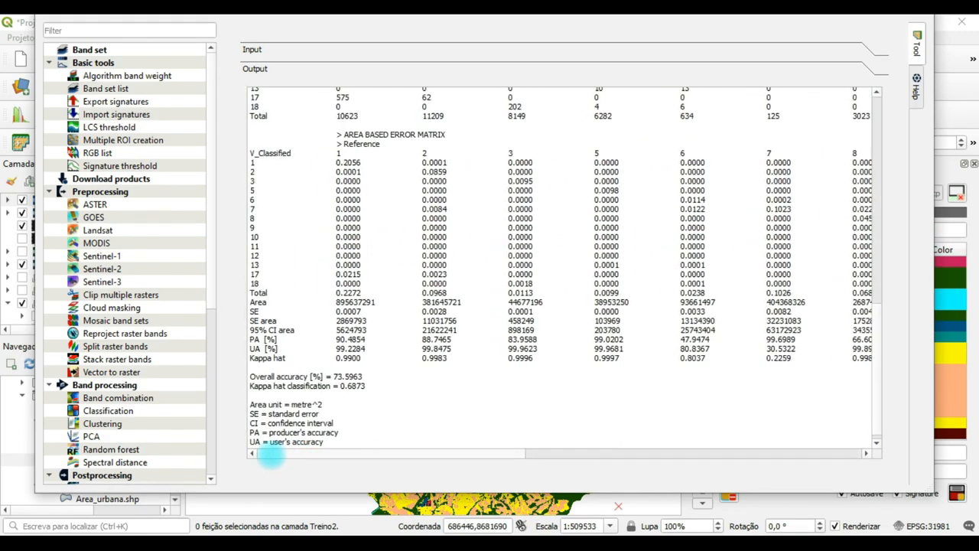
left_click(962, 21)
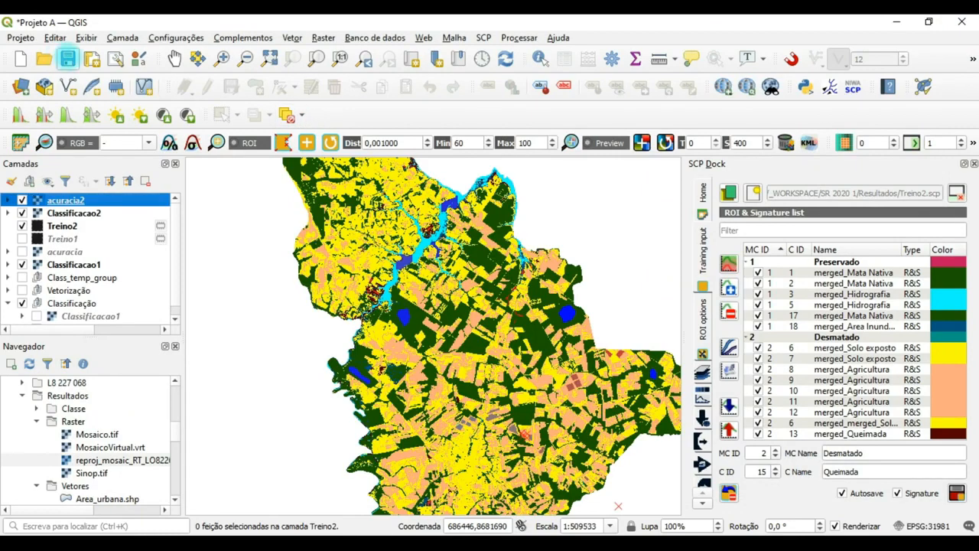
Move the Treino2 layer to the top of the layer list and save the project
left_click(68, 59)
left_click_drag(61, 225, 53, 203)
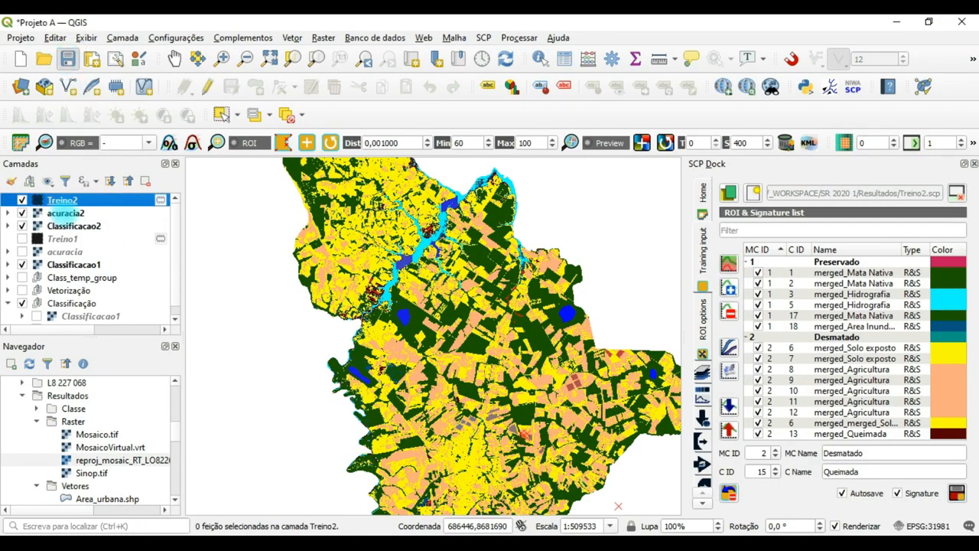
key("ctrl+s")
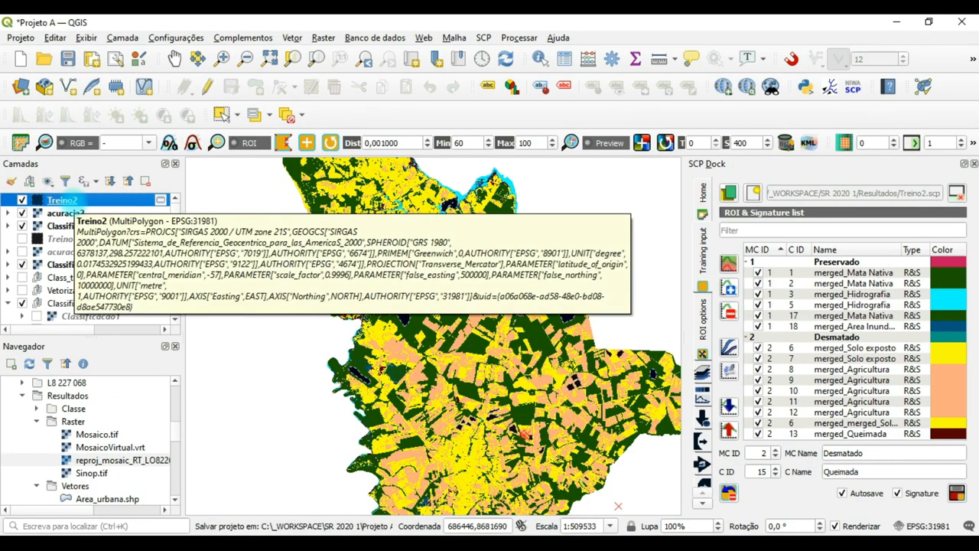
Remove the temporary Treino2 layer and the acuracia2 raster from the project
mouse_move(160, 200)
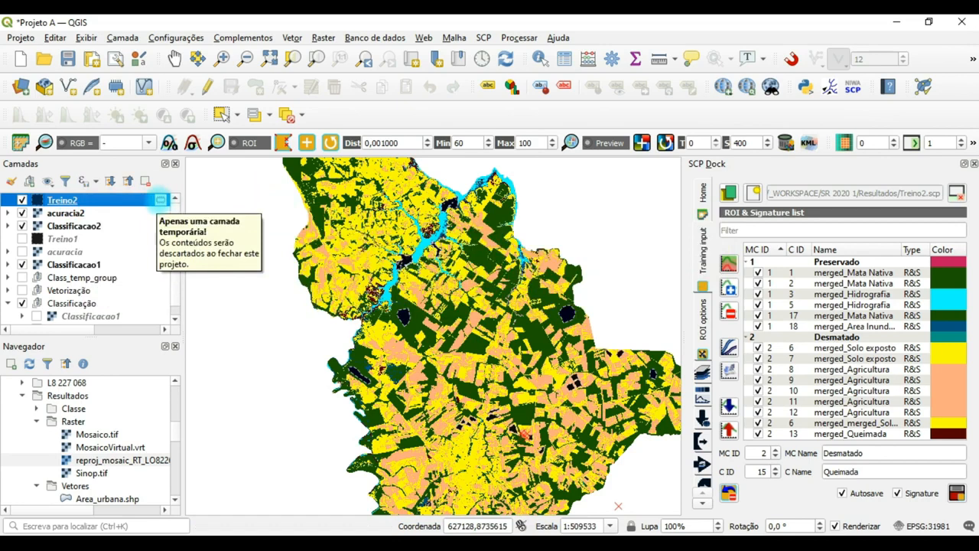
right_click(134, 200)
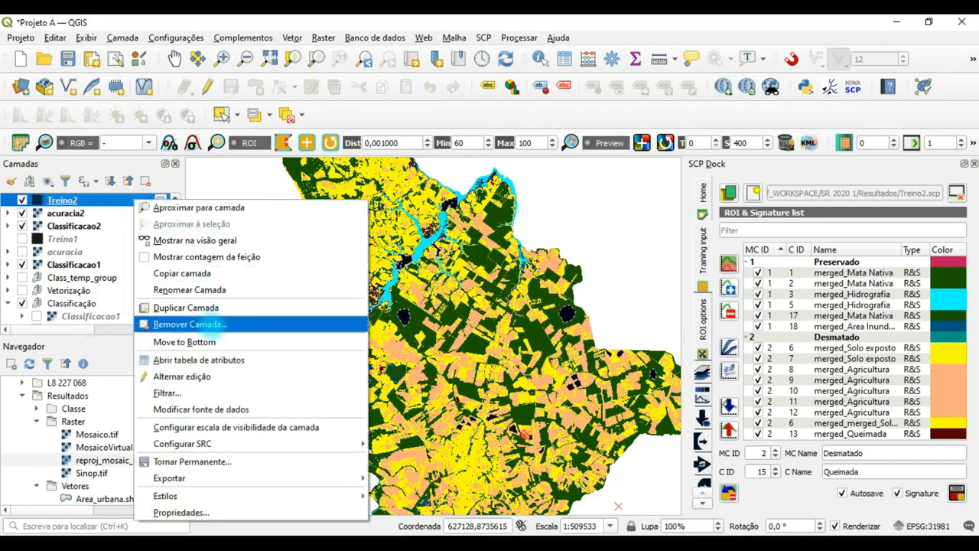
left_click(211, 324)
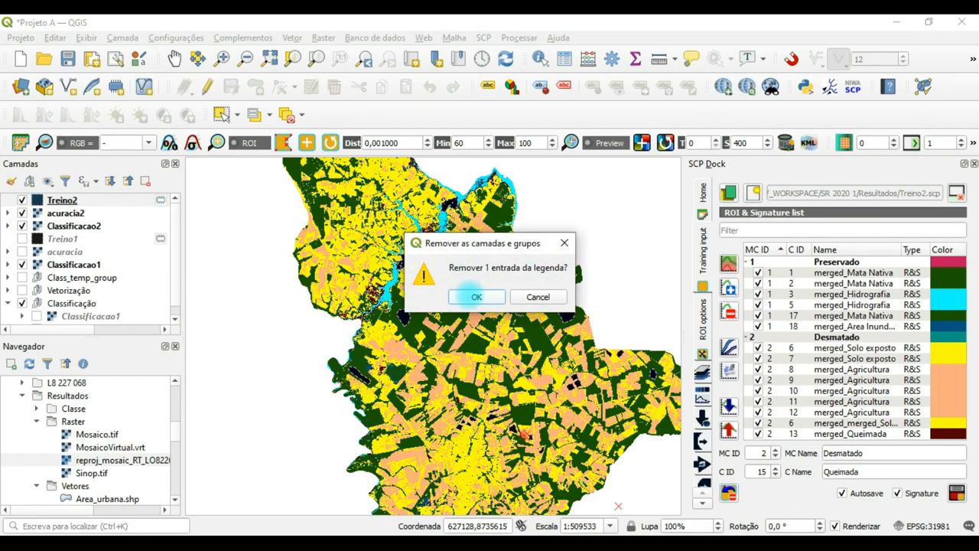
left_click(474, 297)
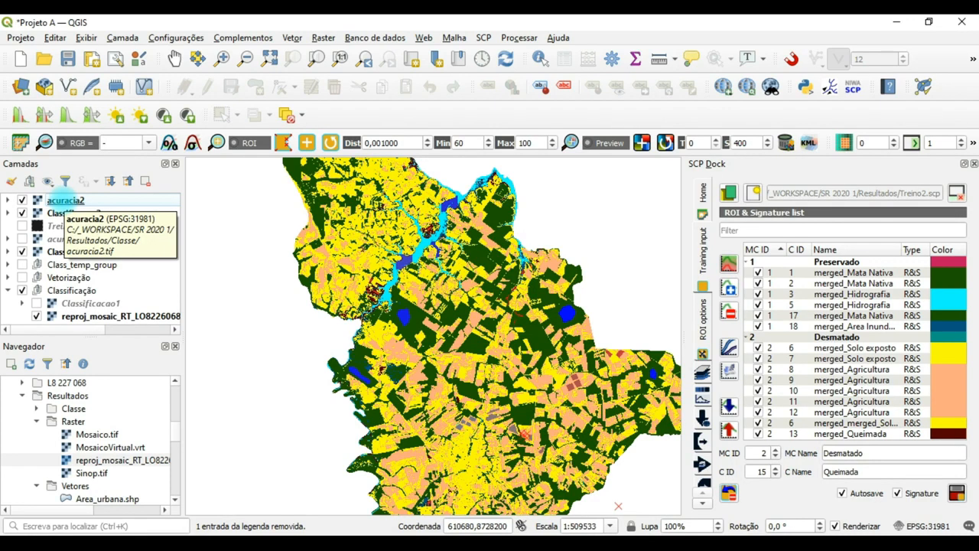
right_click(63, 200)
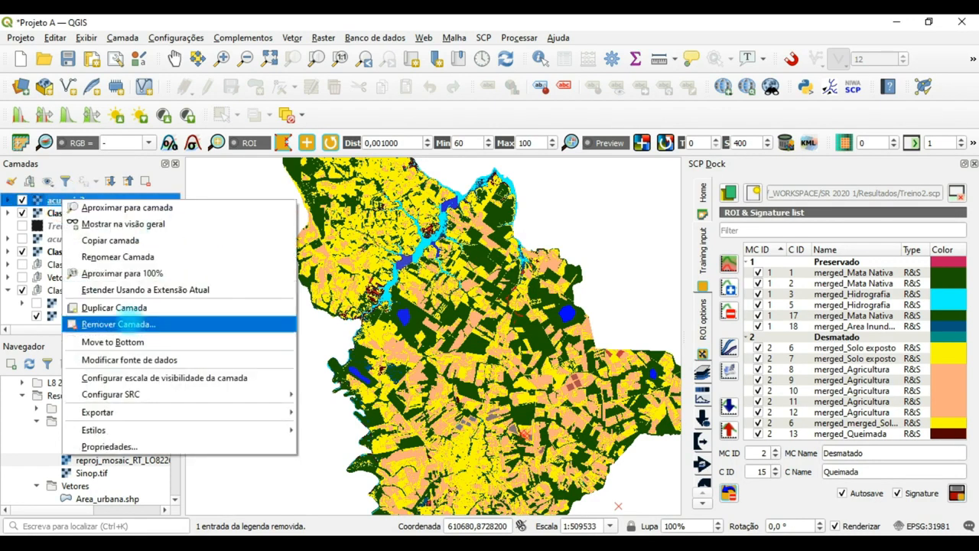
left_click(129, 323)
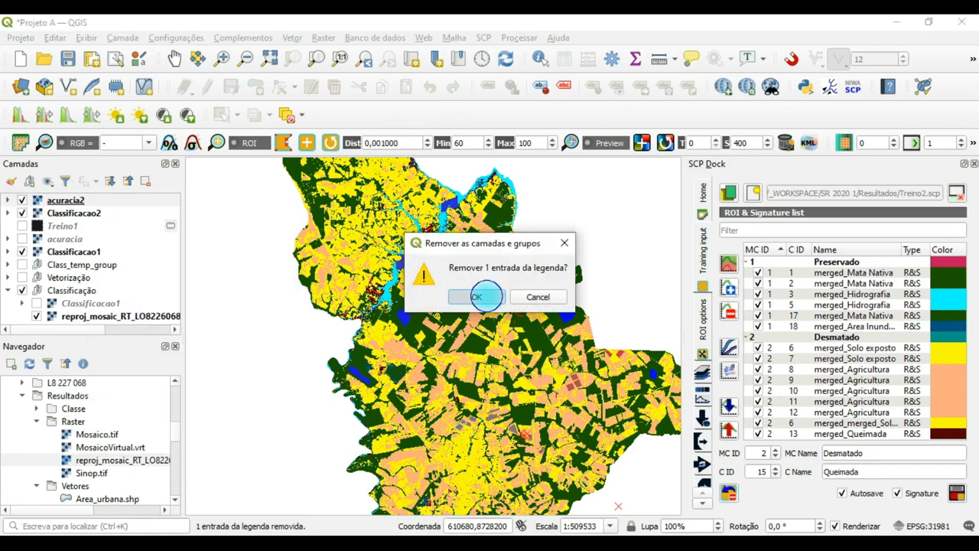
left_click(485, 297)
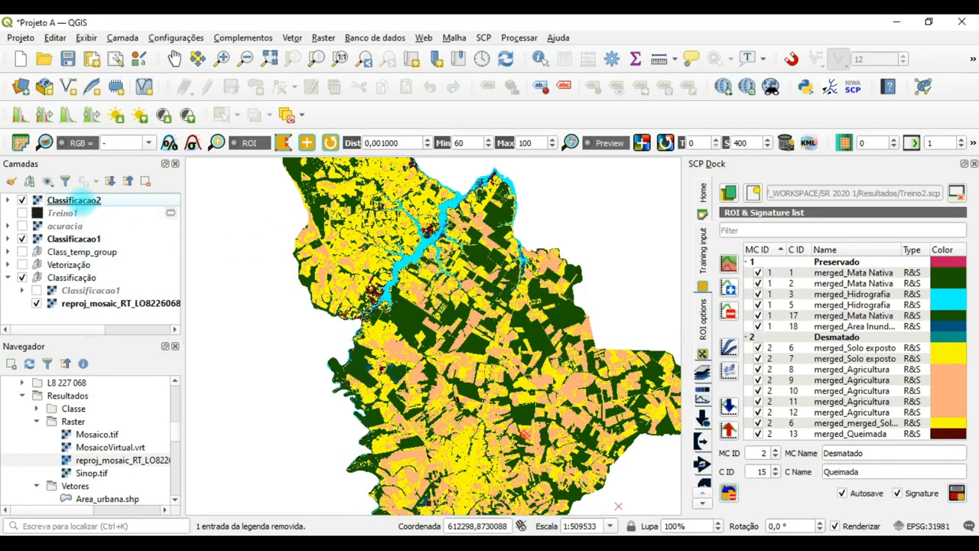
Move Classificacao2 into the Classificação group and remove the Classificacao1 layer from that group
left_click(81, 203)
left_click_drag(86, 198, 115, 281)
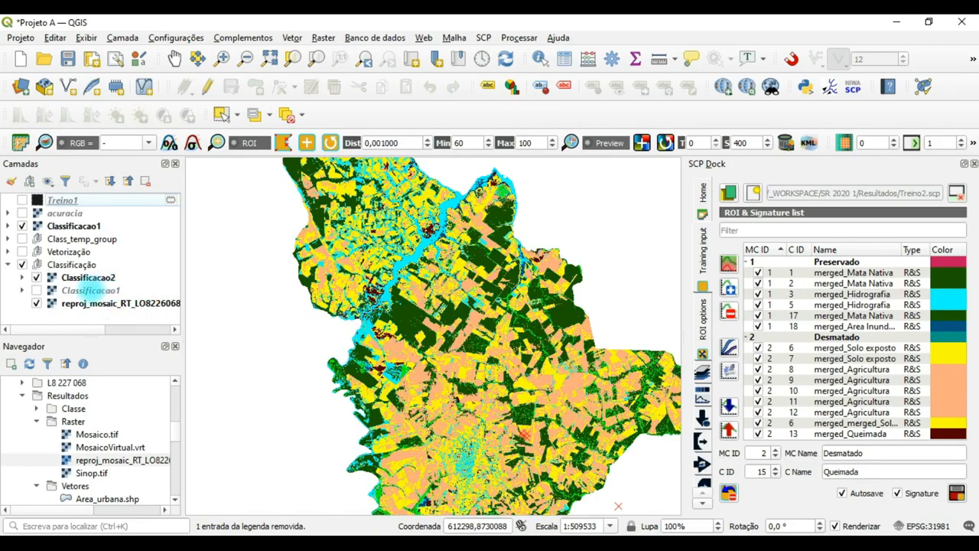
right_click(90, 291)
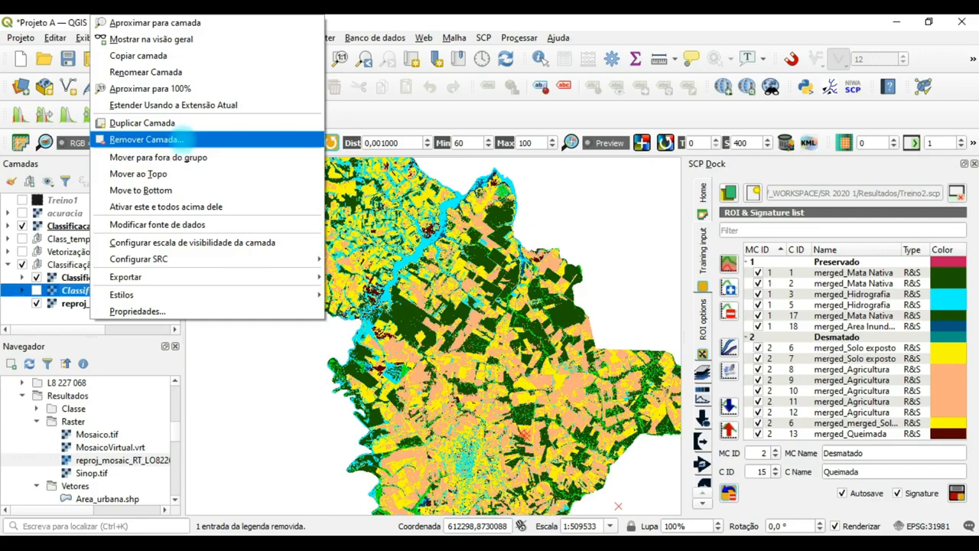
left_click(181, 139)
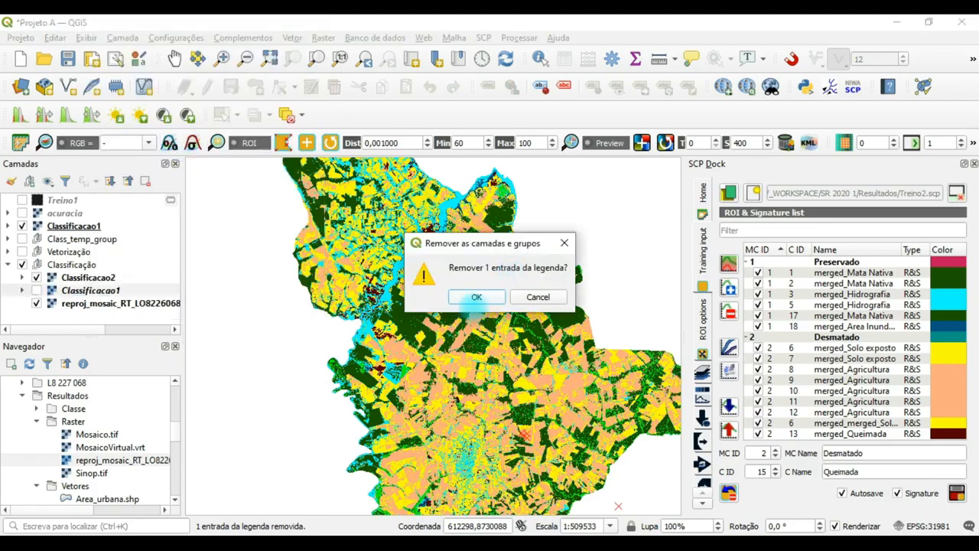
left_click(476, 297)
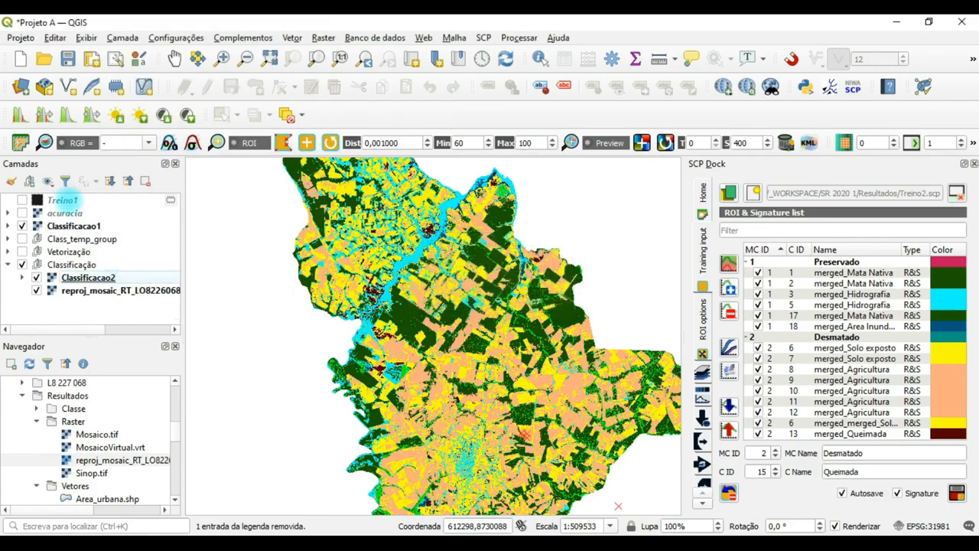
Remove the temporary Treino1 layer and the acuracia raster from the project
right_click(66, 201)
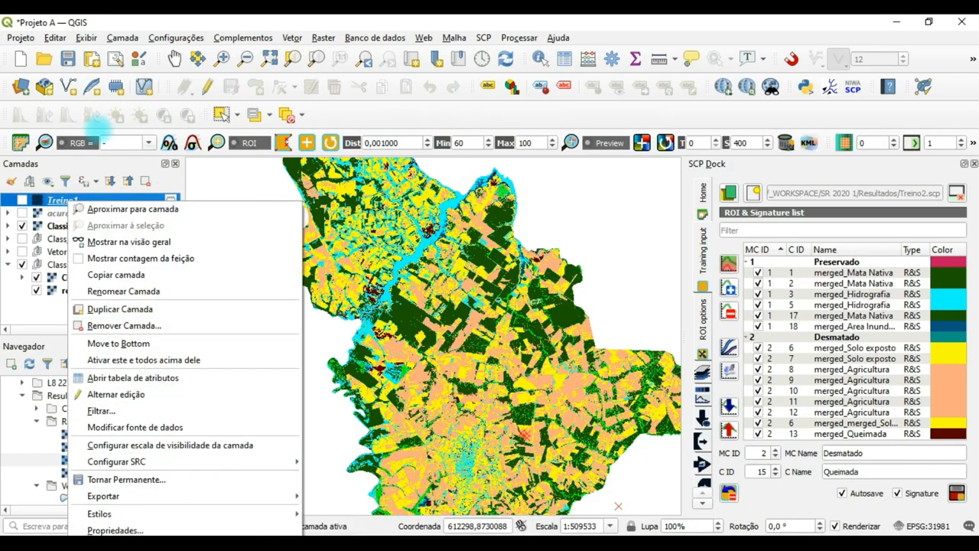
left_click(151, 188)
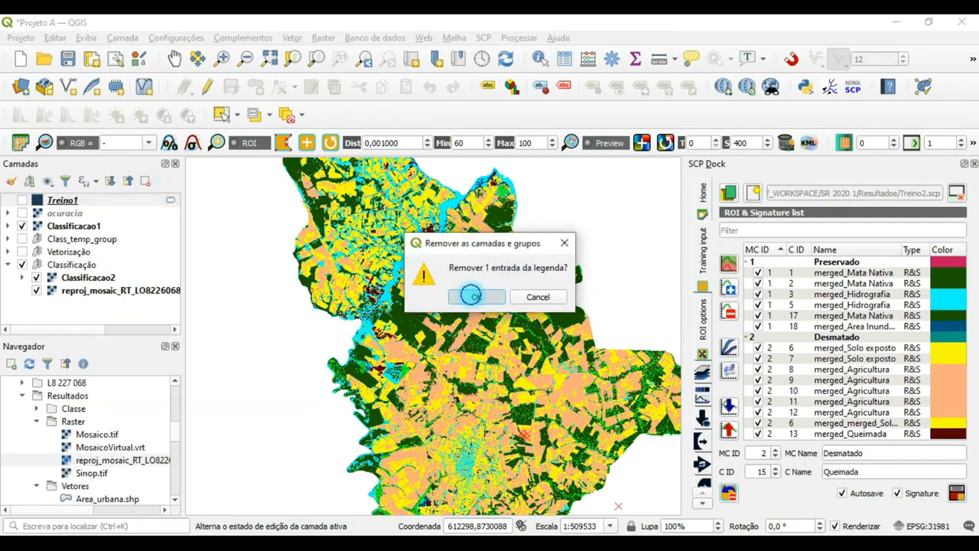
left_click(472, 296)
left_click(90, 200)
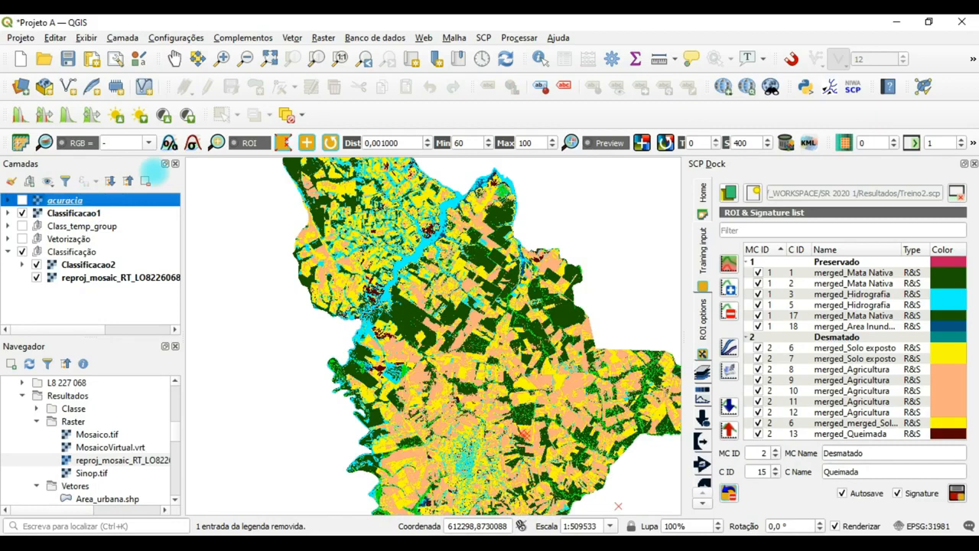
left_click(146, 180)
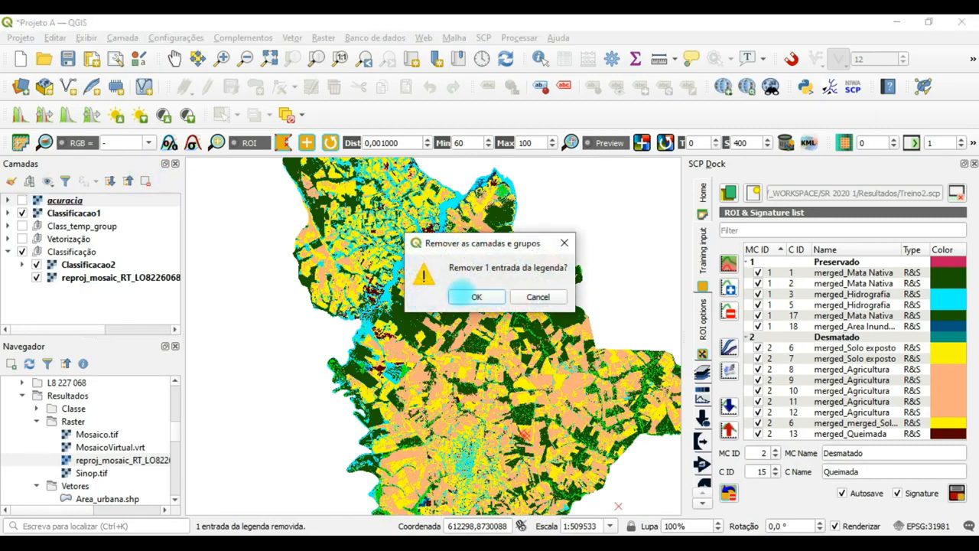
left_click(462, 295)
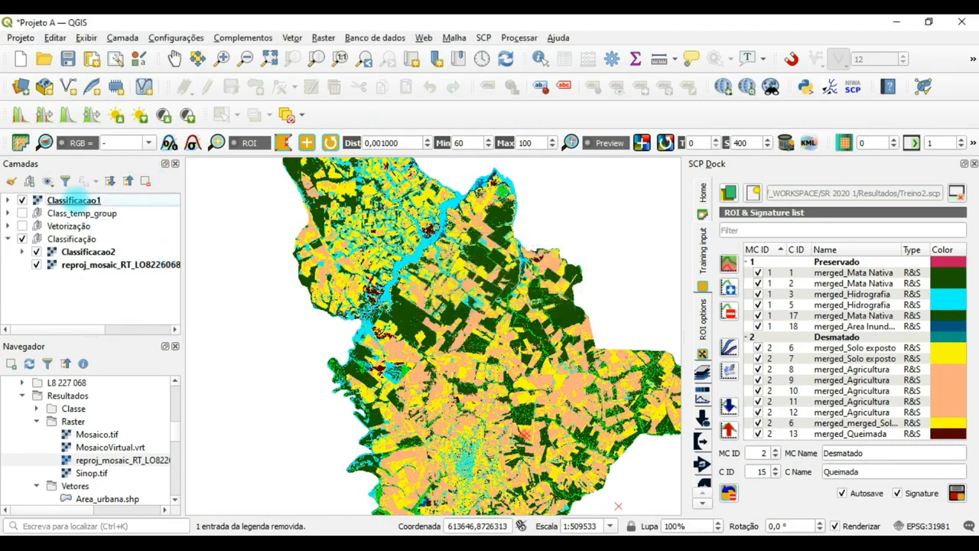
Check the contents of Class_temp_group and remove the whole group from the project
left_click(75, 199)
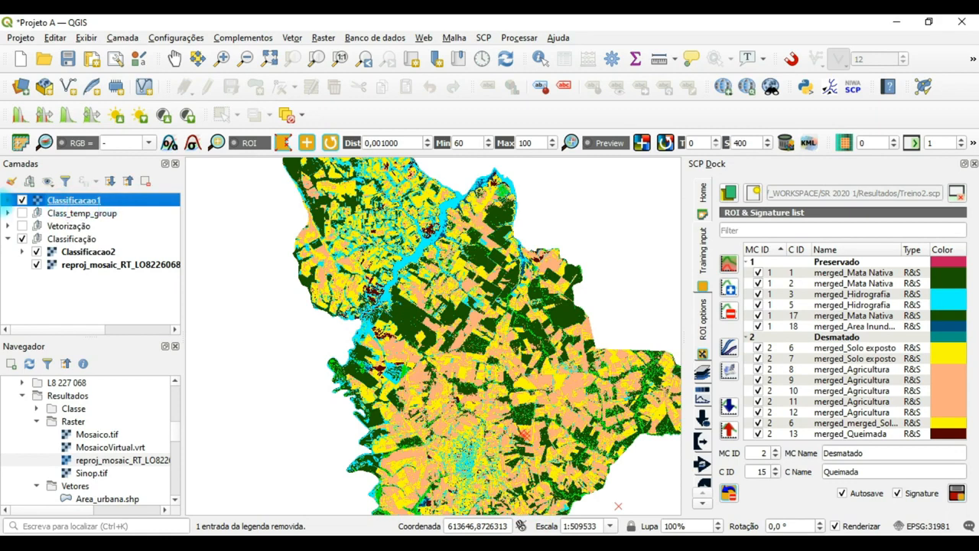
left_click(7, 200)
left_click(7, 200)
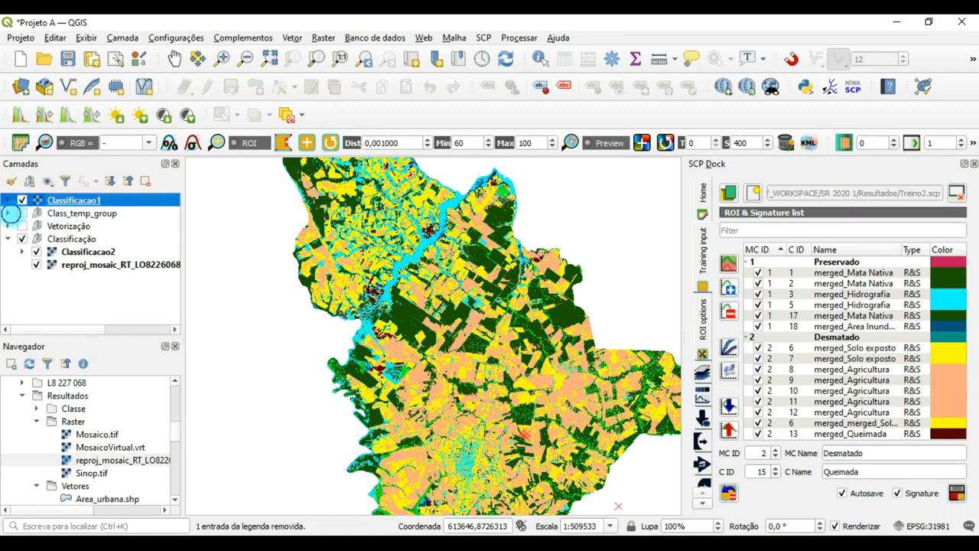
left_click(8, 214)
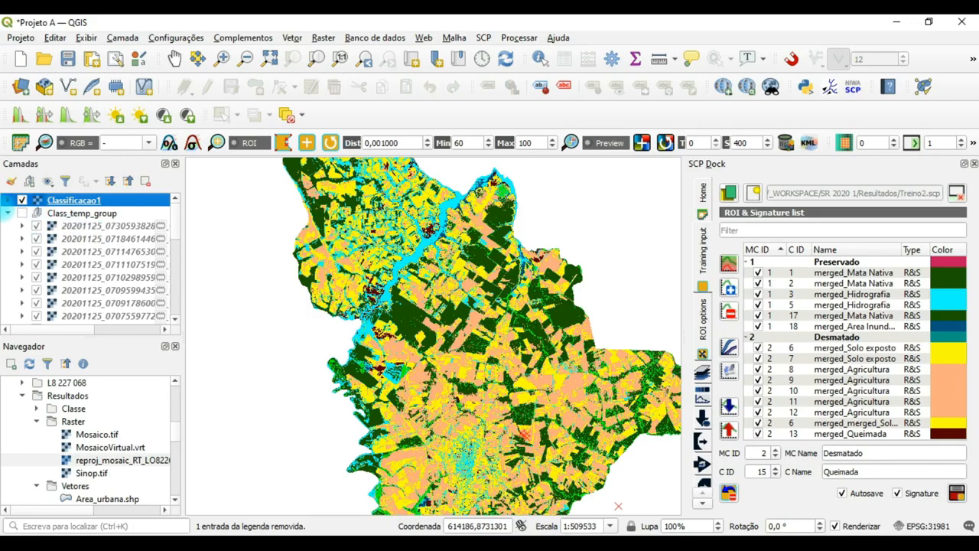
left_click(9, 214)
left_click(92, 214)
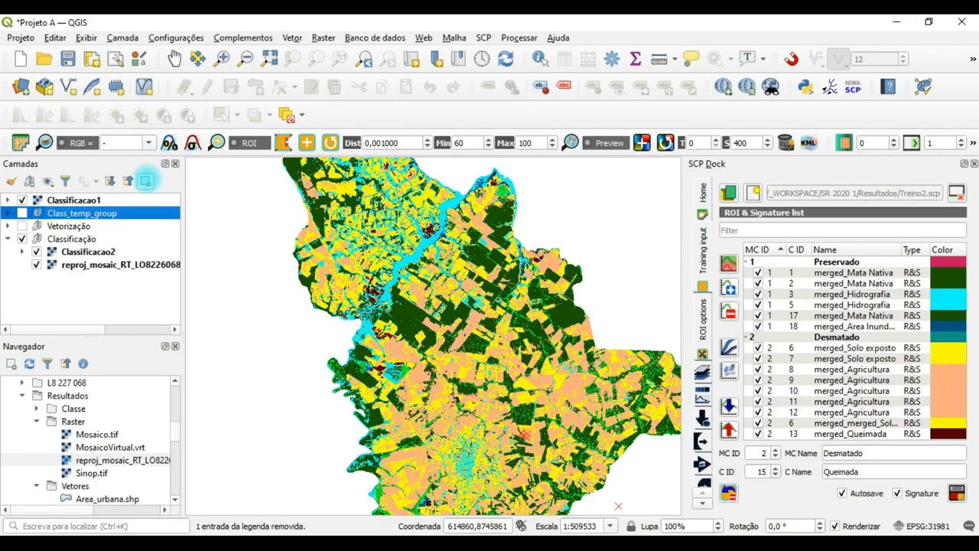
left_click(146, 181)
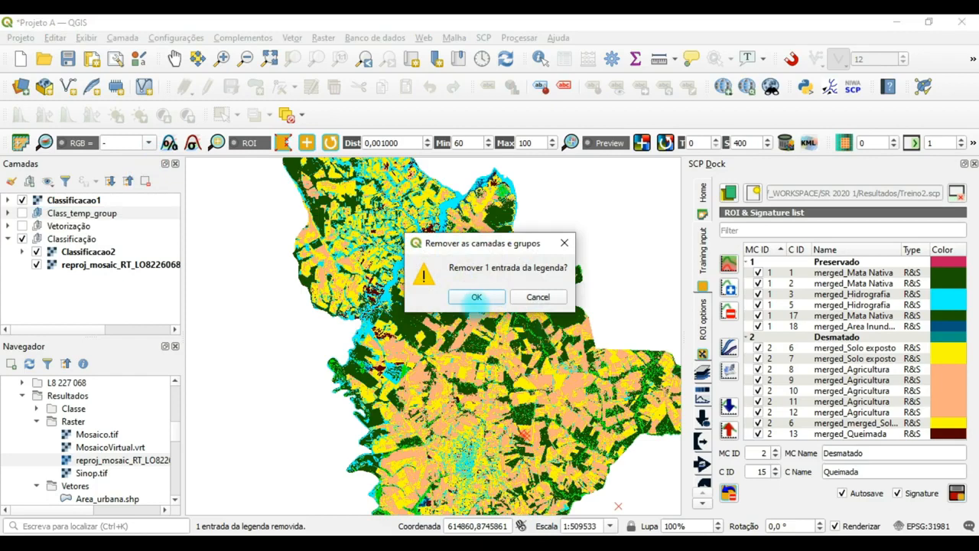
left_click(476, 299)
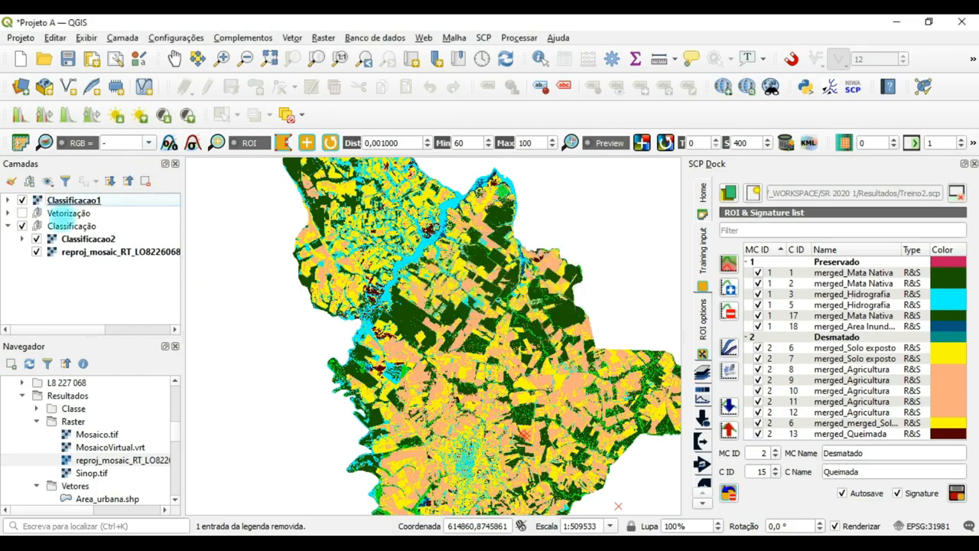
Remove the remaining Classificacao1 layer above the Vetorização group
left_click(64, 198)
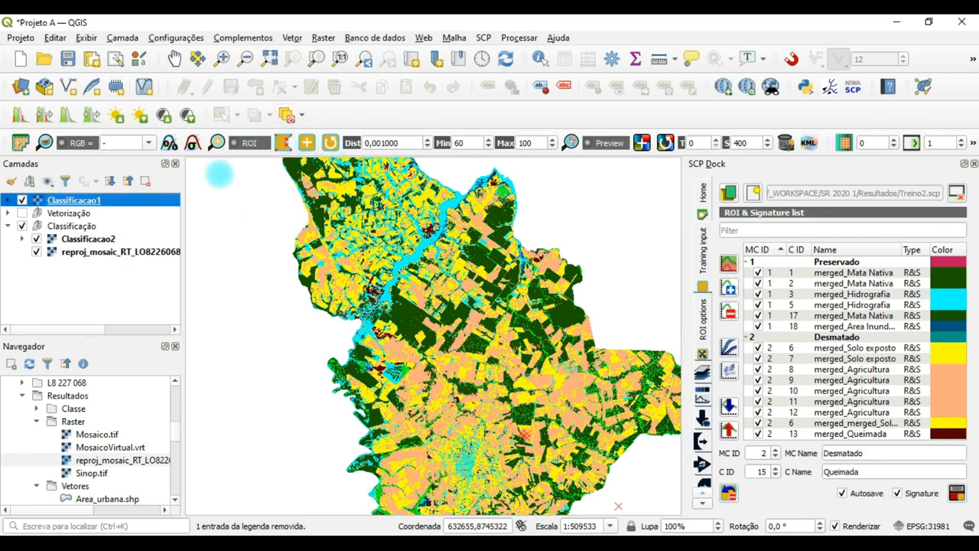
left_click(146, 180)
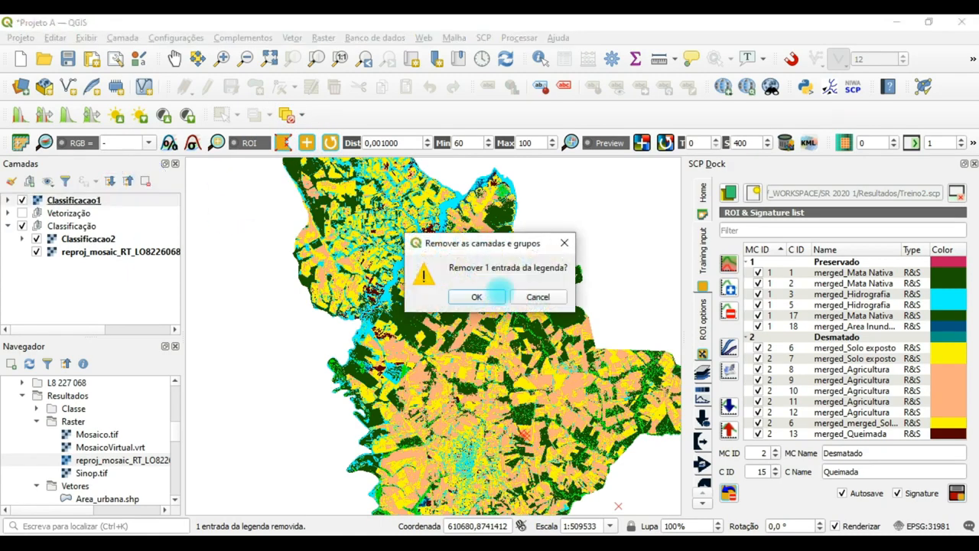
left_click(491, 297)
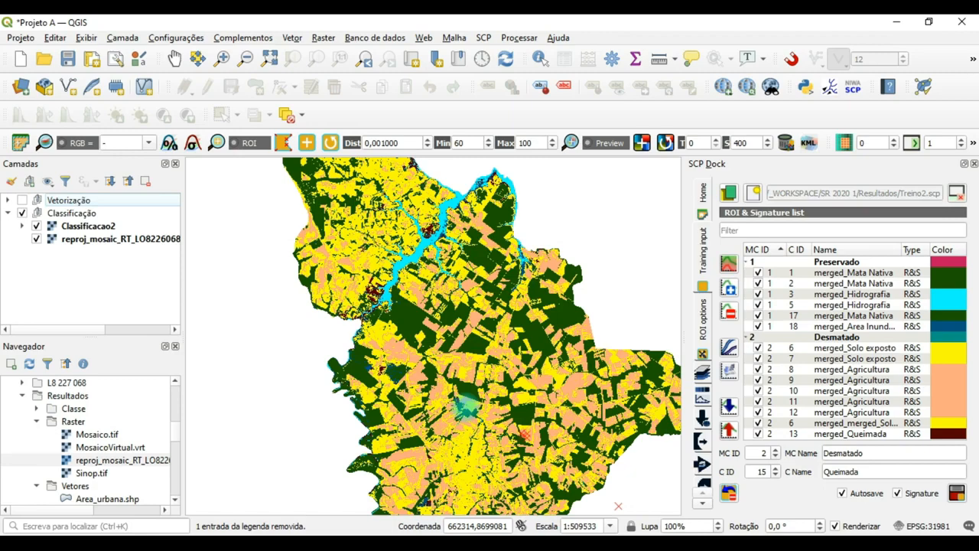
Hide Classificacao2 and set the SCP band-processing Classification to use MC ID
left_click(483, 37)
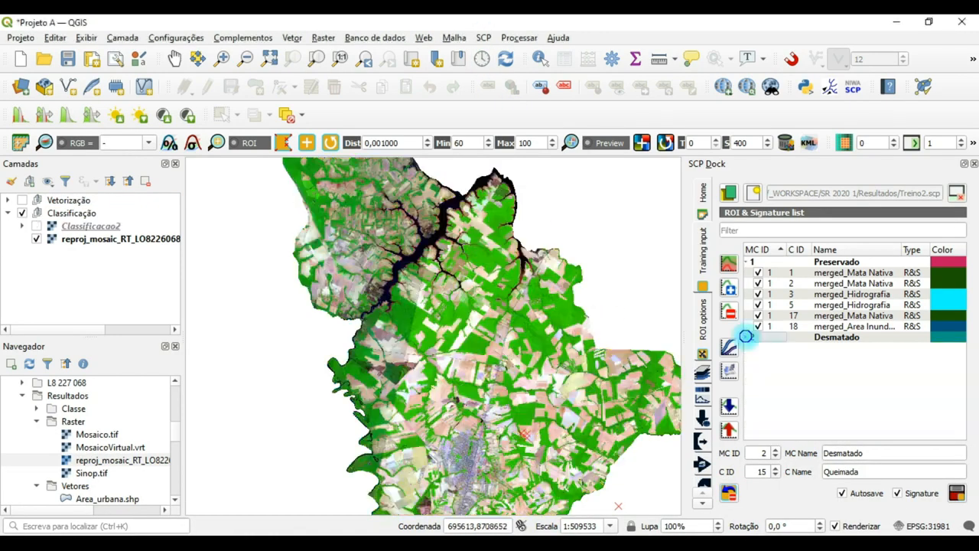
left_click(747, 337)
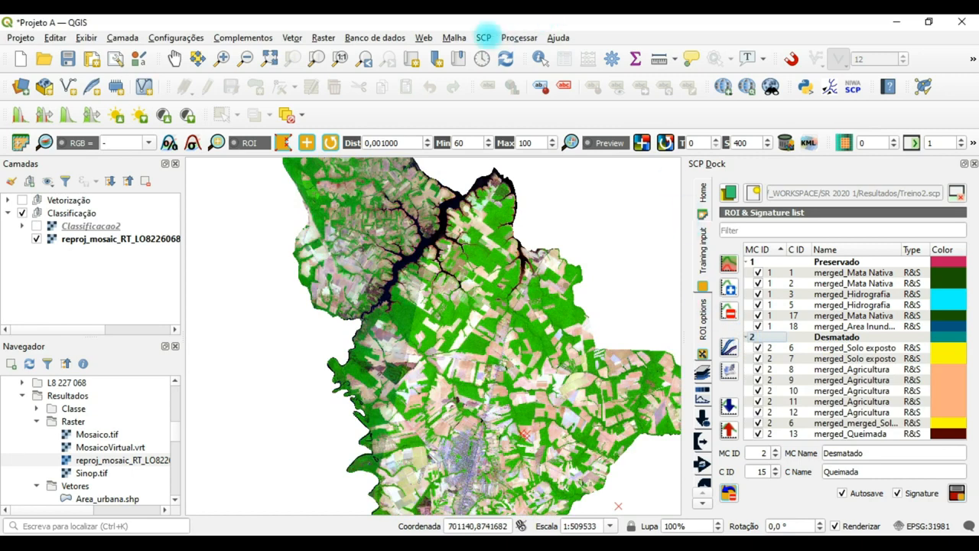
left_click(483, 37)
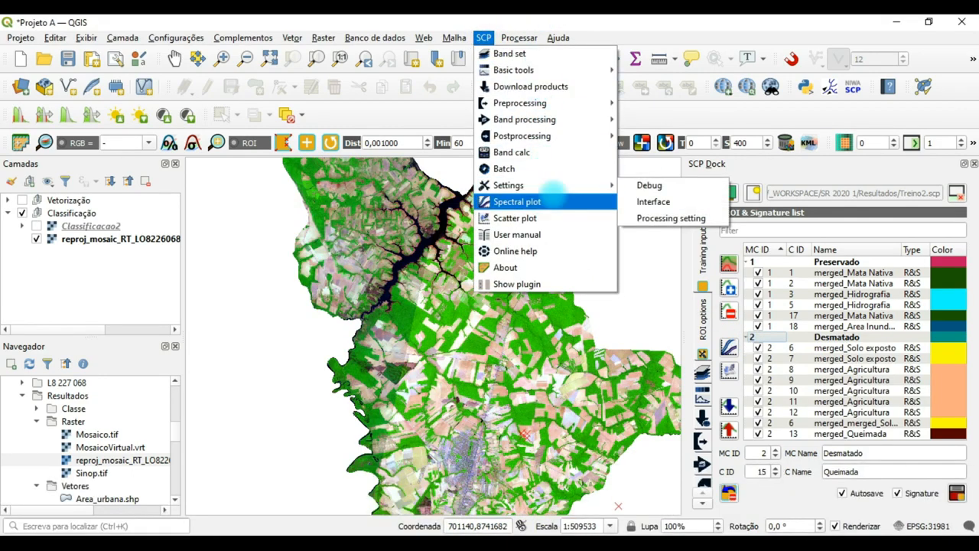
mouse_move(572, 123)
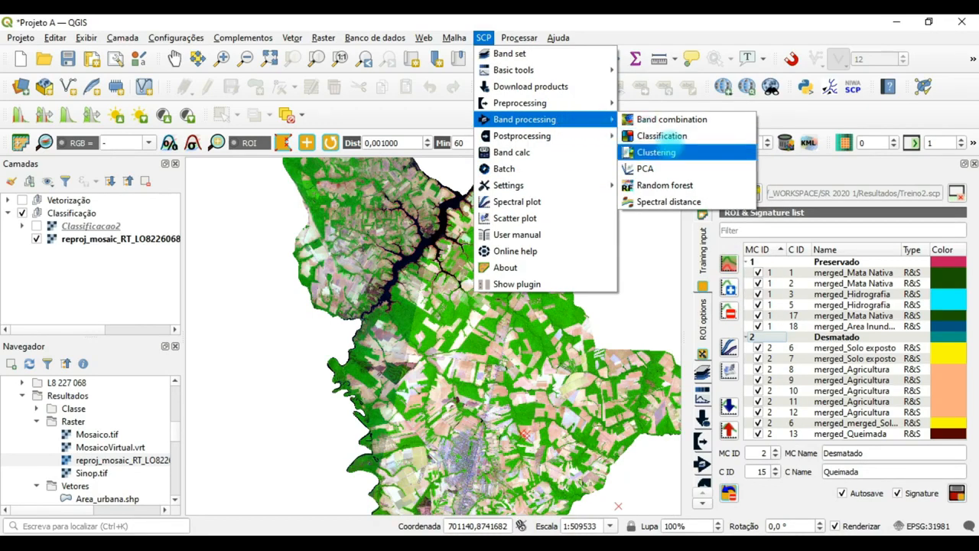
left_click(662, 136)
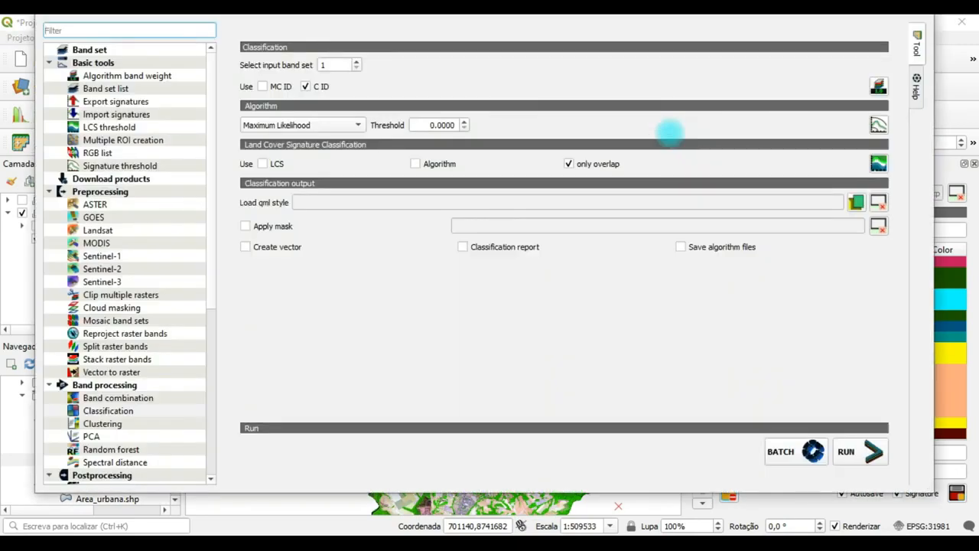
left_click(262, 86)
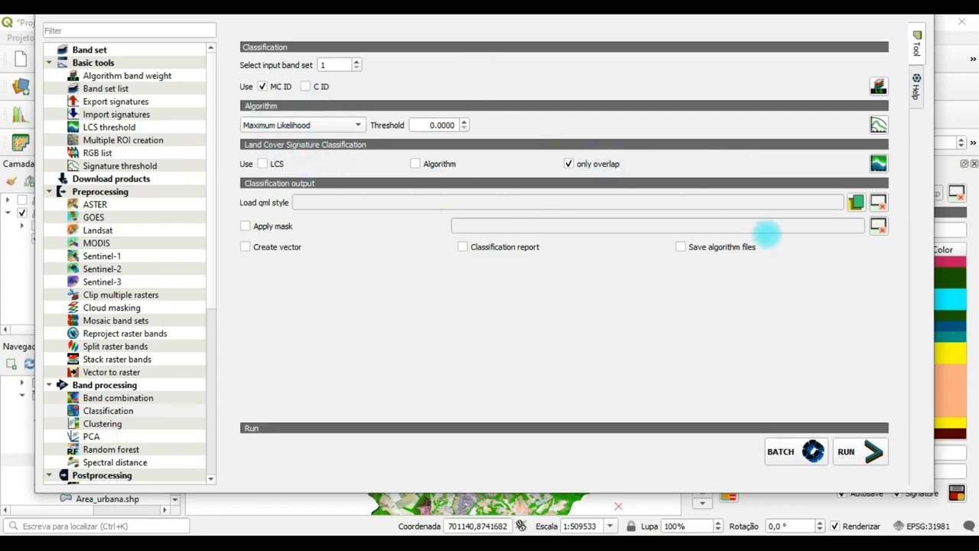
Run the macroclass classification and save its output raster as UsoDoSolo_Geral in the Classe folder
left_click(847, 452)
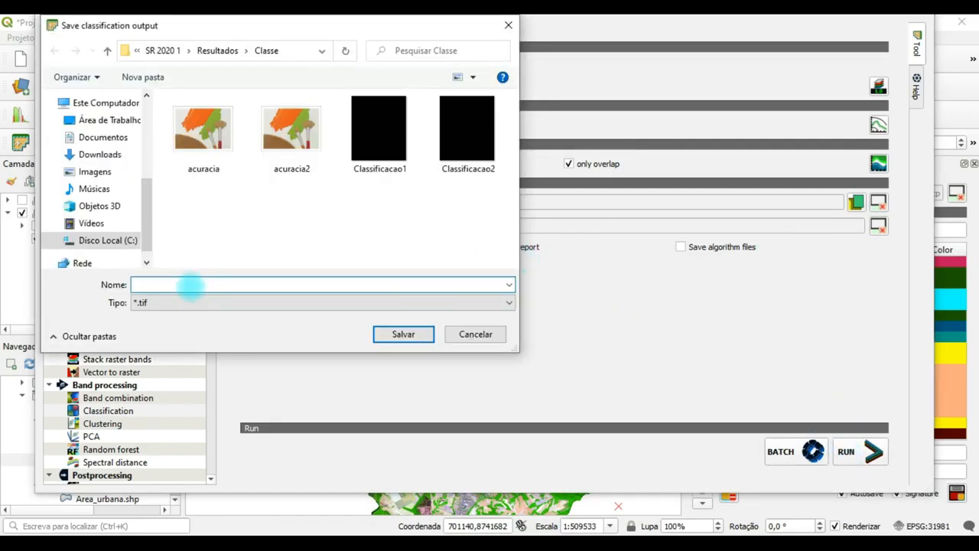
type("UsoDoSolo")
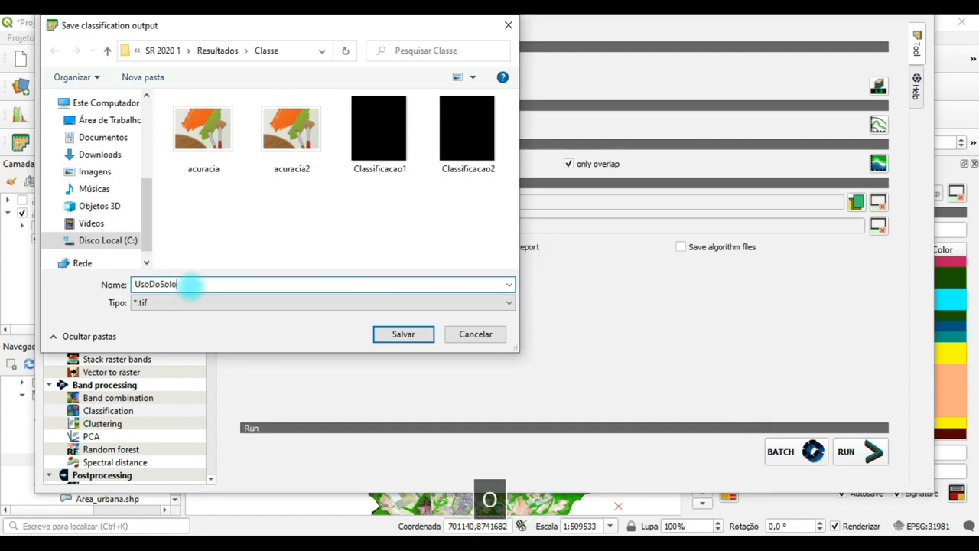
type("_G")
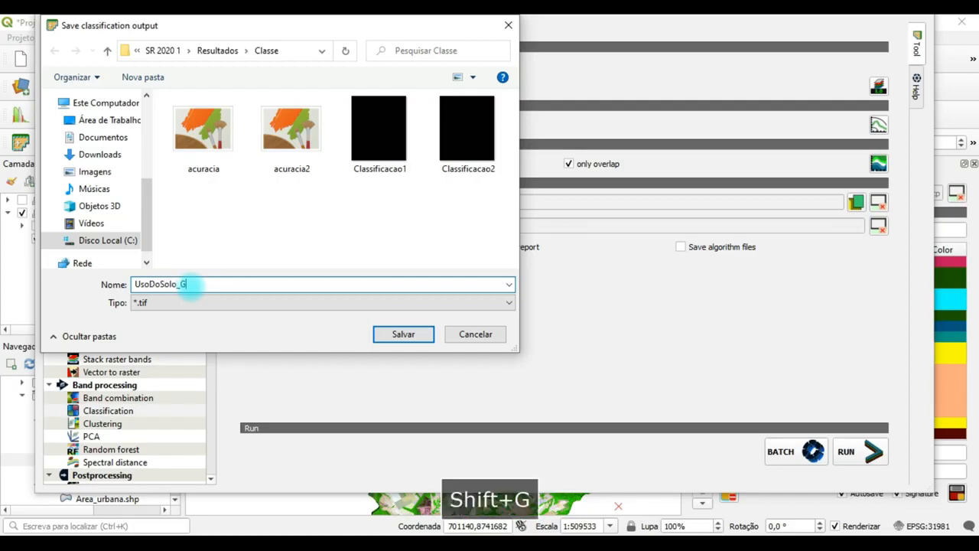
type("eral")
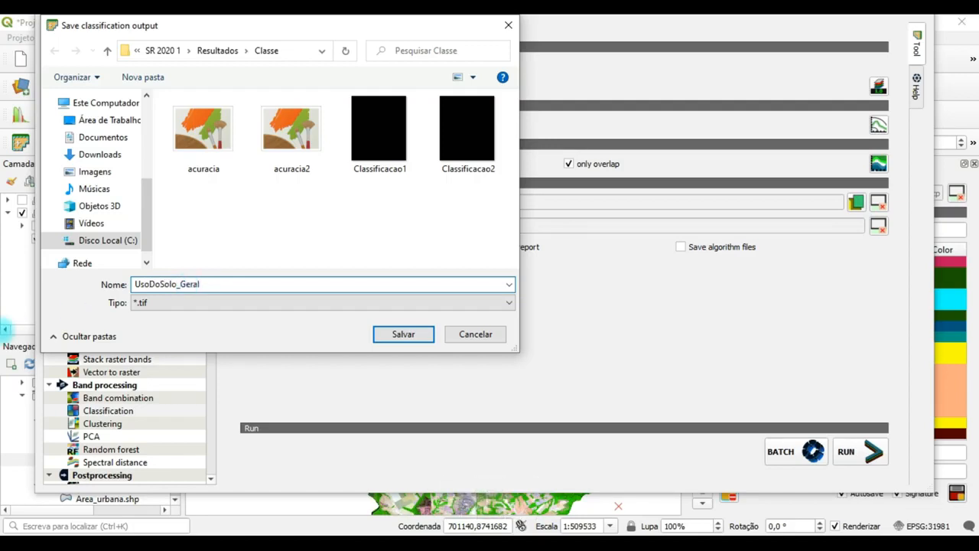
left_click(404, 334)
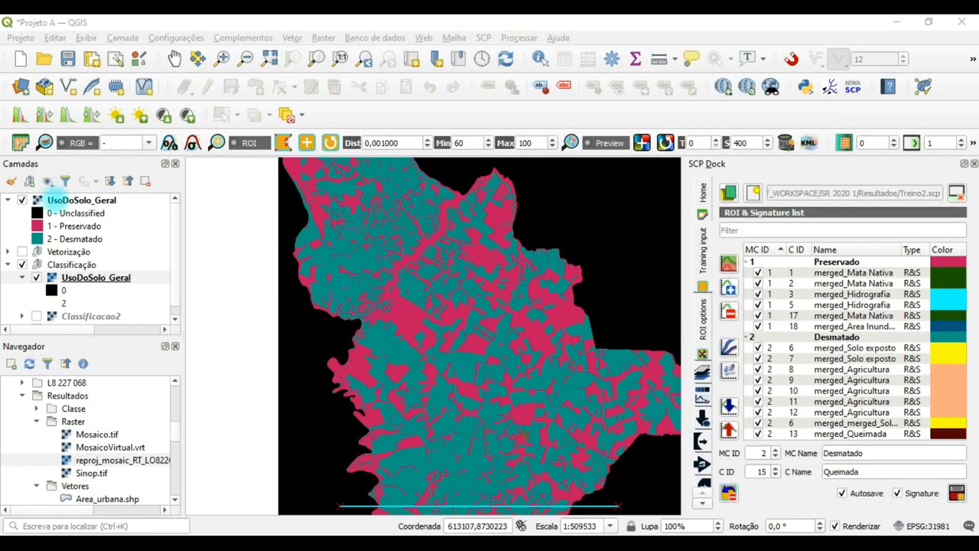
Remove the 0 - Unclassified entry from the symbology of the top UsoDoSolo_Geral layer
left_click(65, 199)
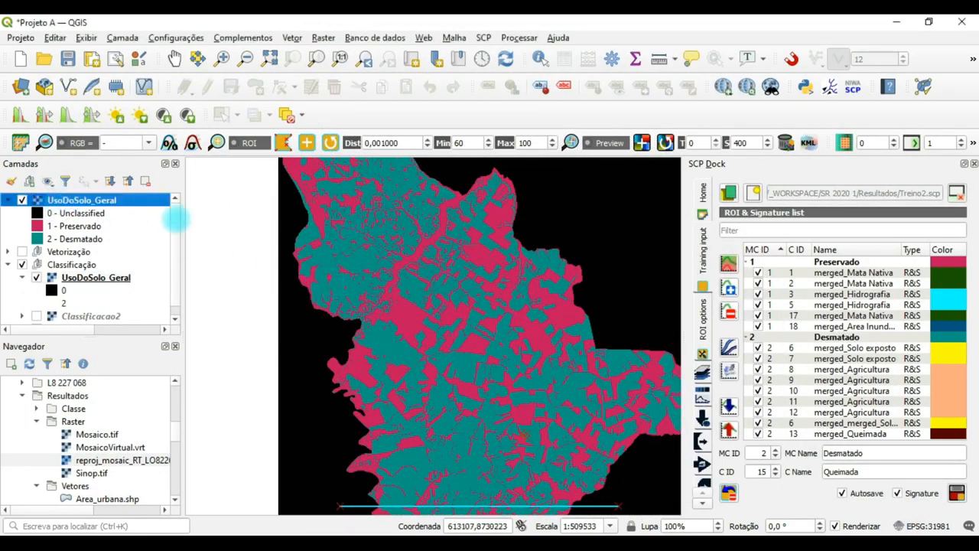
double_click(73, 213)
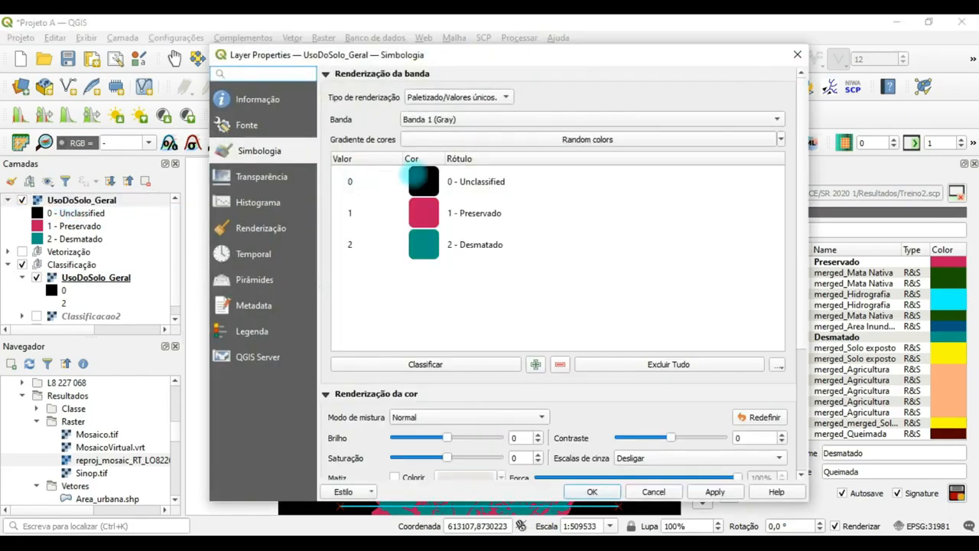
left_click(476, 181)
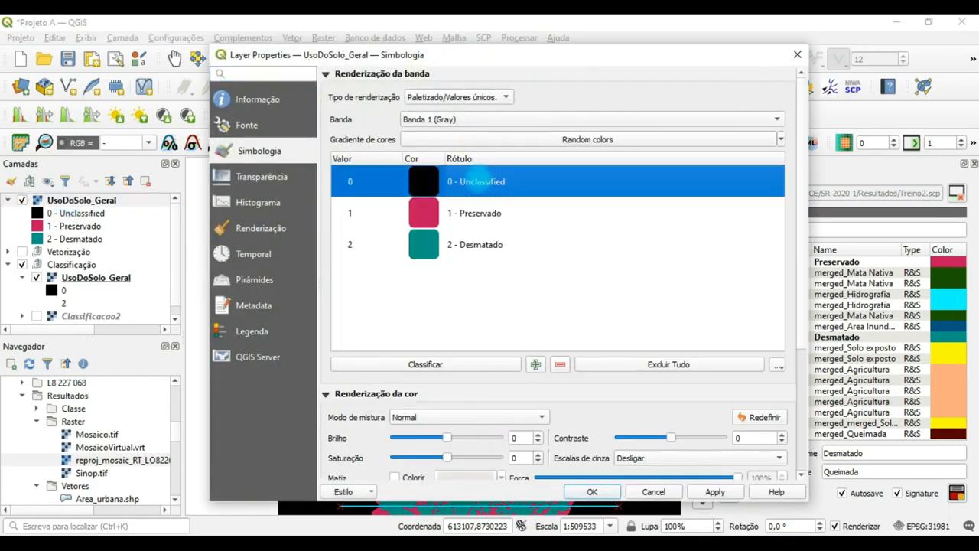
left_click(560, 364)
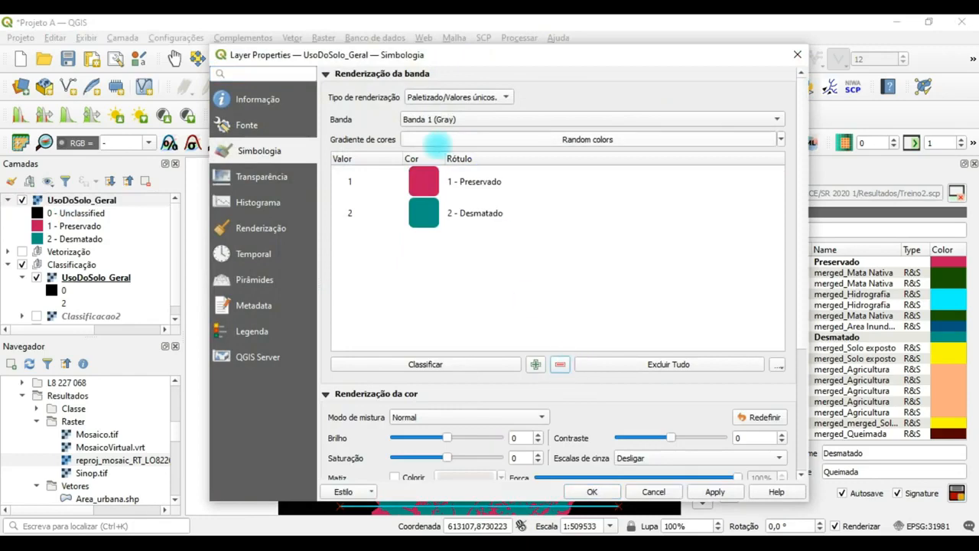
Change the color of the 1 - Preservado class to dark green #219146
double_click(424, 182)
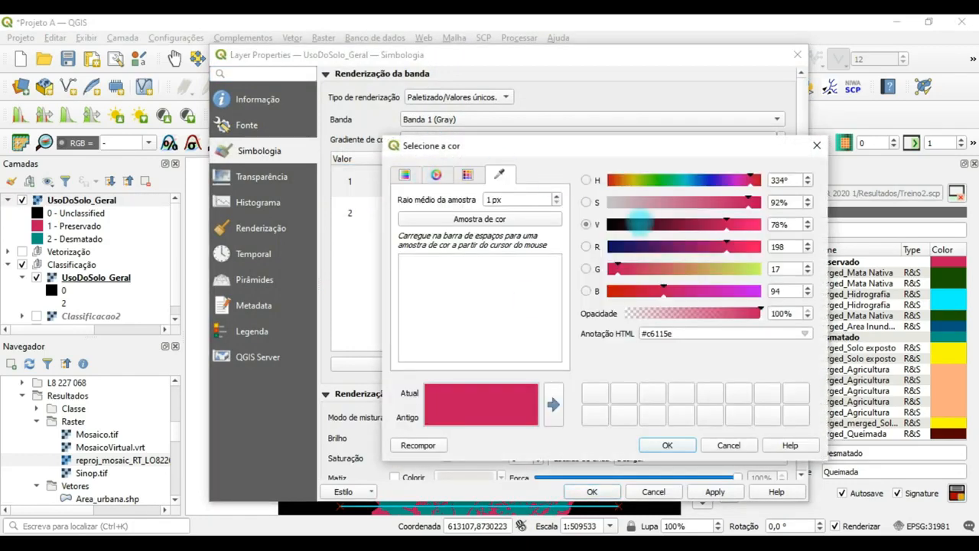
left_click(468, 175)
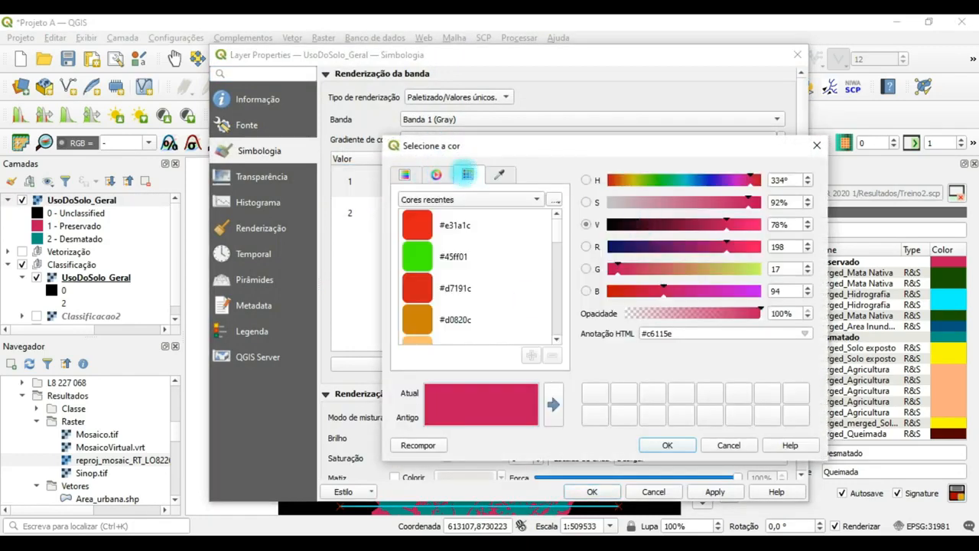
left_click(405, 174)
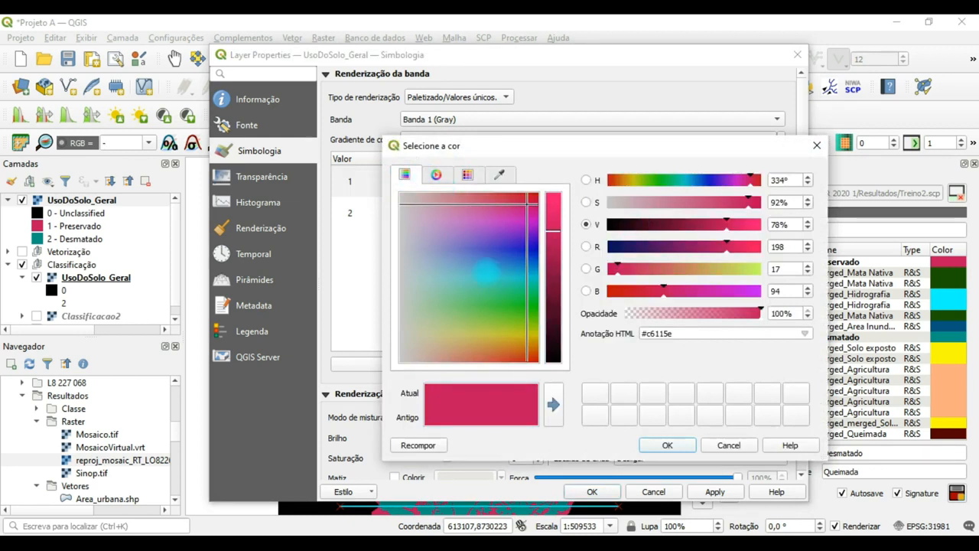
left_click(436, 175)
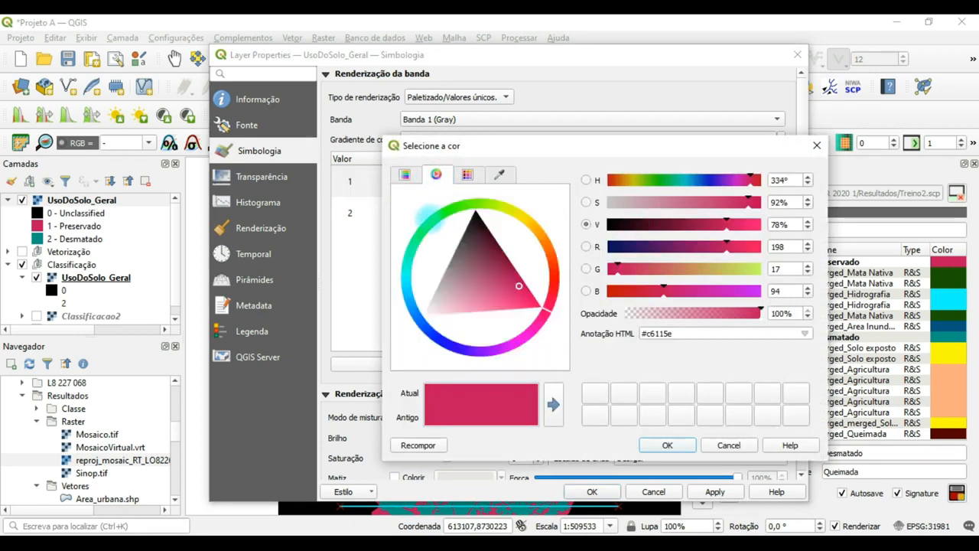
left_click(424, 229)
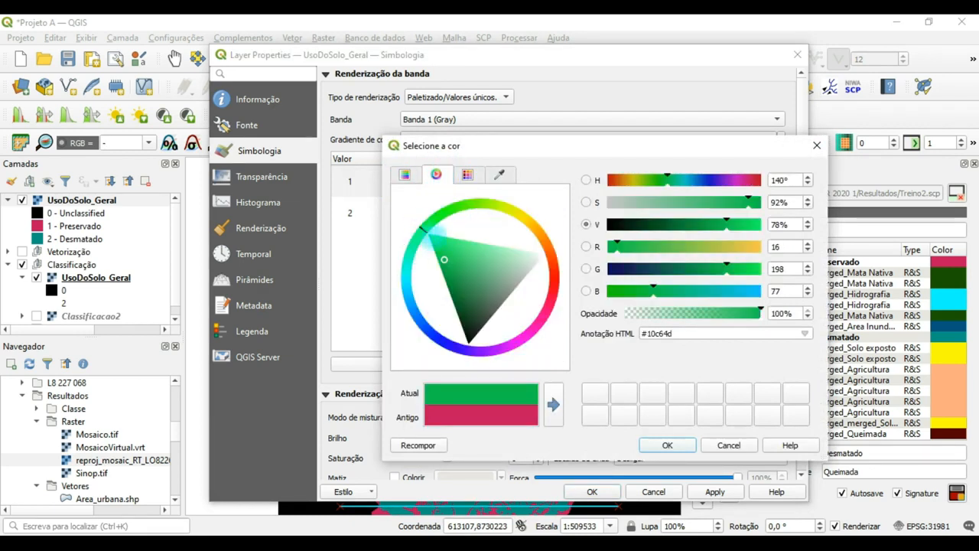
left_click(460, 284)
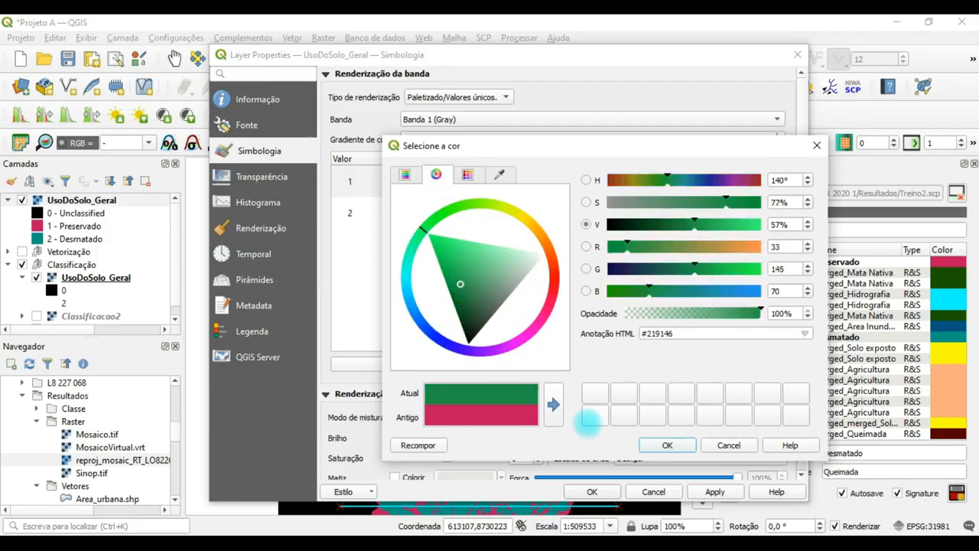
left_click(663, 446)
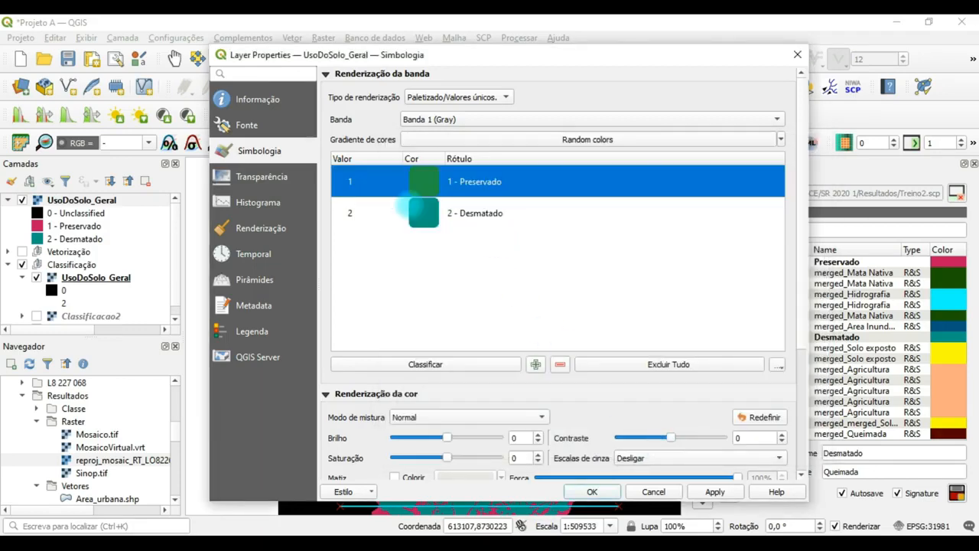
Set the 2 - Desmatado class to the recent light orange #fdbf6f and apply the layer symbology
double_click(423, 212)
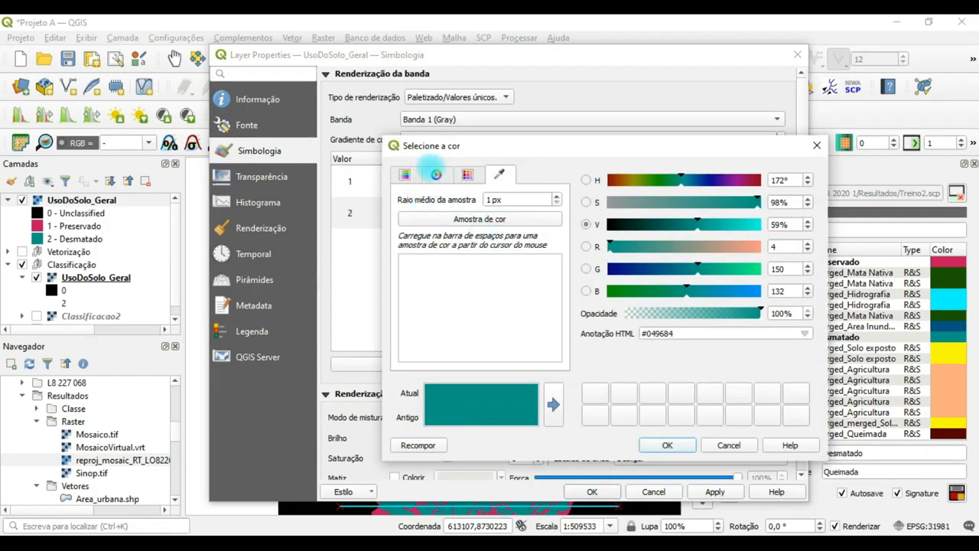
left_click(459, 173)
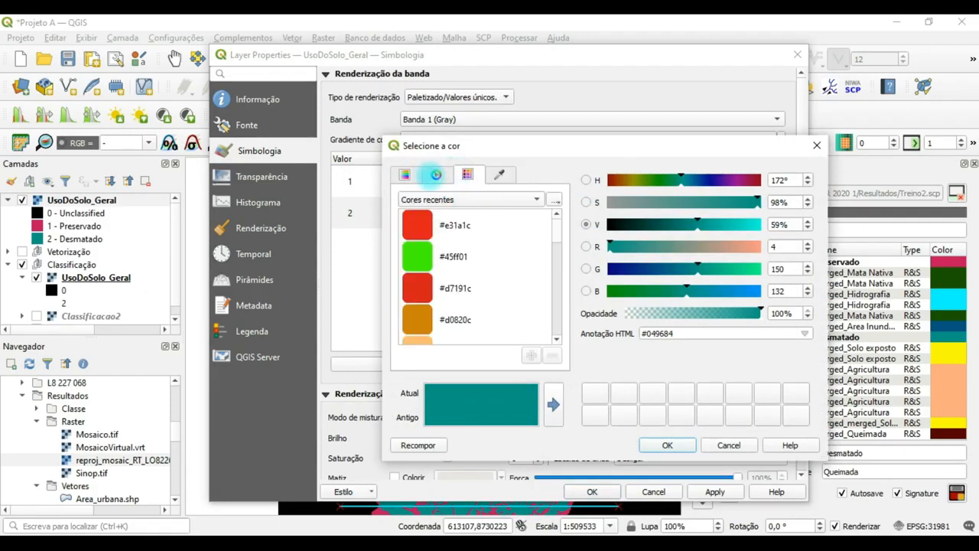
left_click(419, 342)
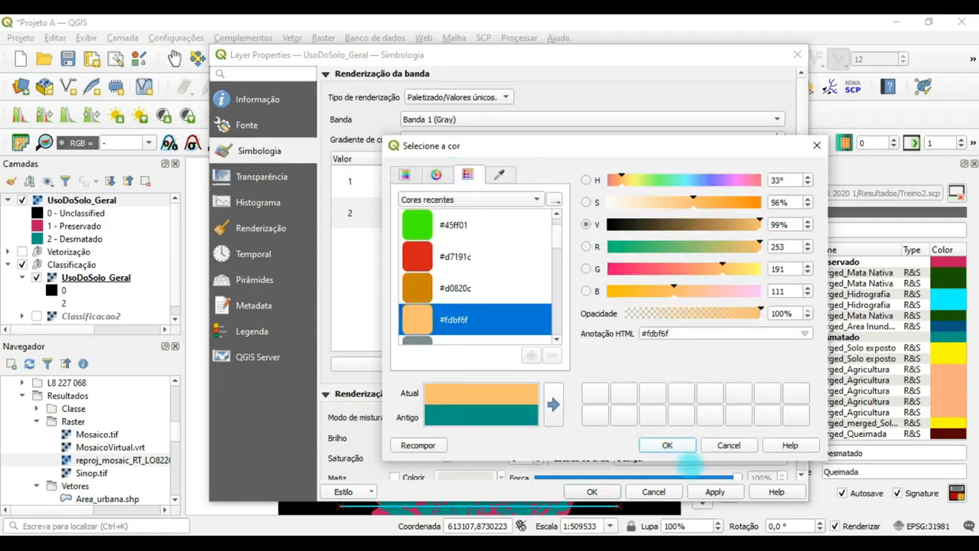
left_click(667, 445)
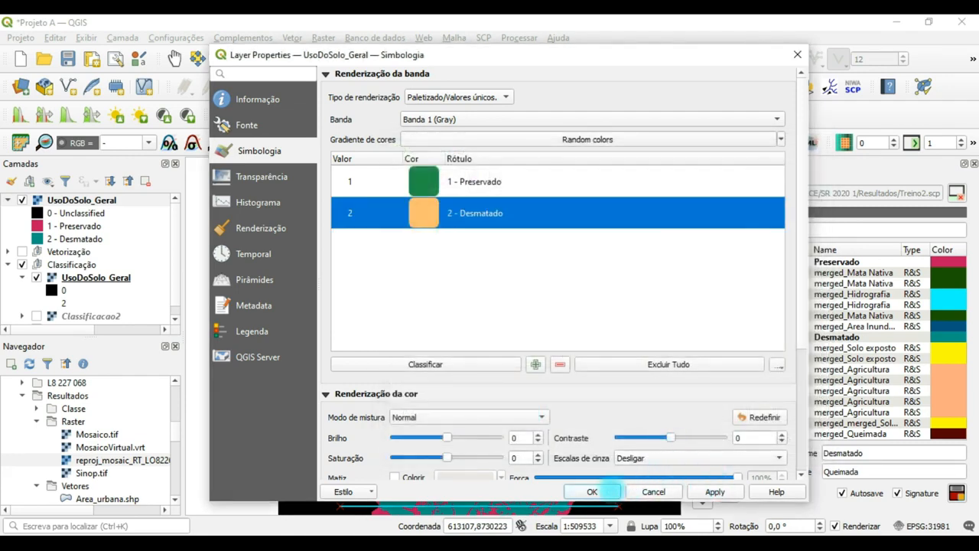
left_click(592, 491)
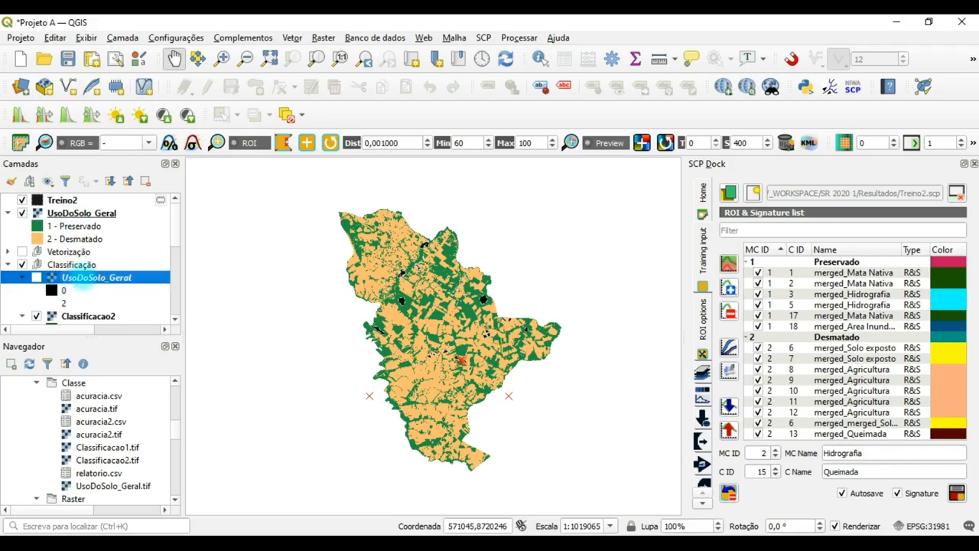
Remove the duplicate UsoDoSolo_Geral layer from the Classificação group and move the styled UsoDoSolo_Geral into that group
right_click(82, 279)
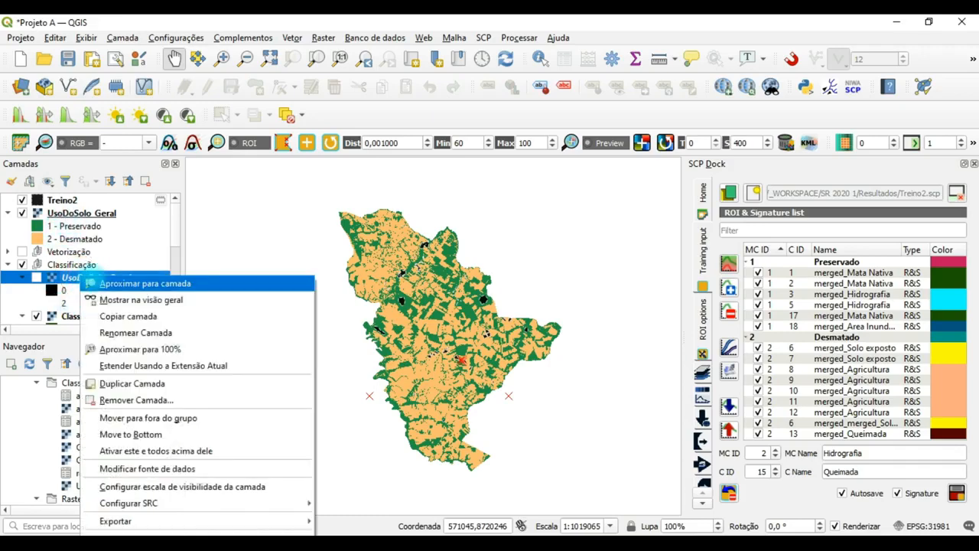
left_click(136, 400)
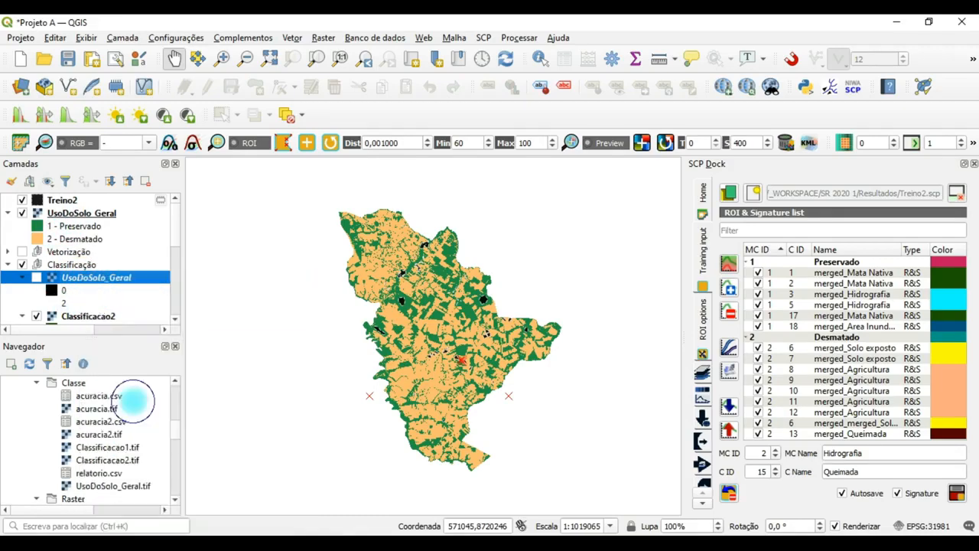
left_click(476, 296)
left_click_drag(81, 211, 96, 268)
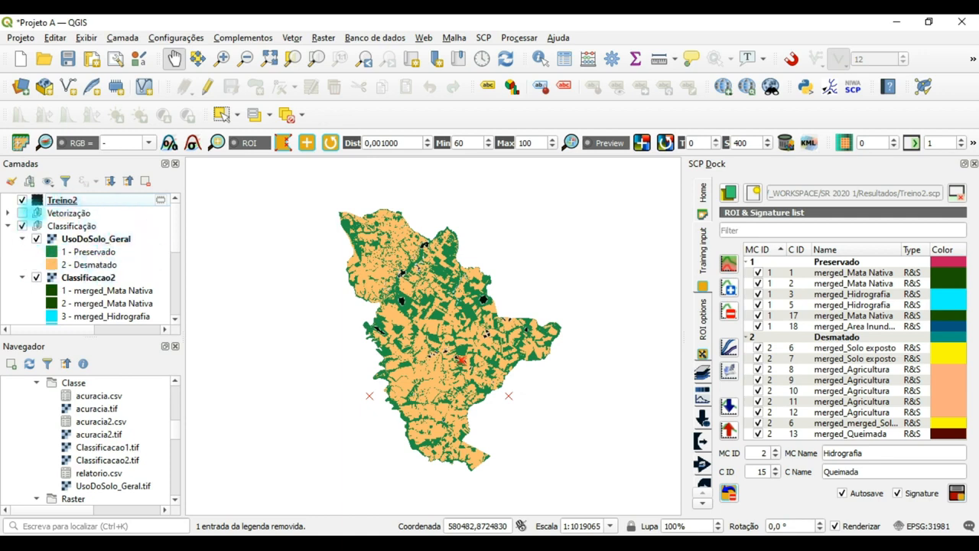
Hide the Treino2 layer and toggle UsoDoSolo_Geral off and on to compare it with Classificacao2
left_click(22, 200)
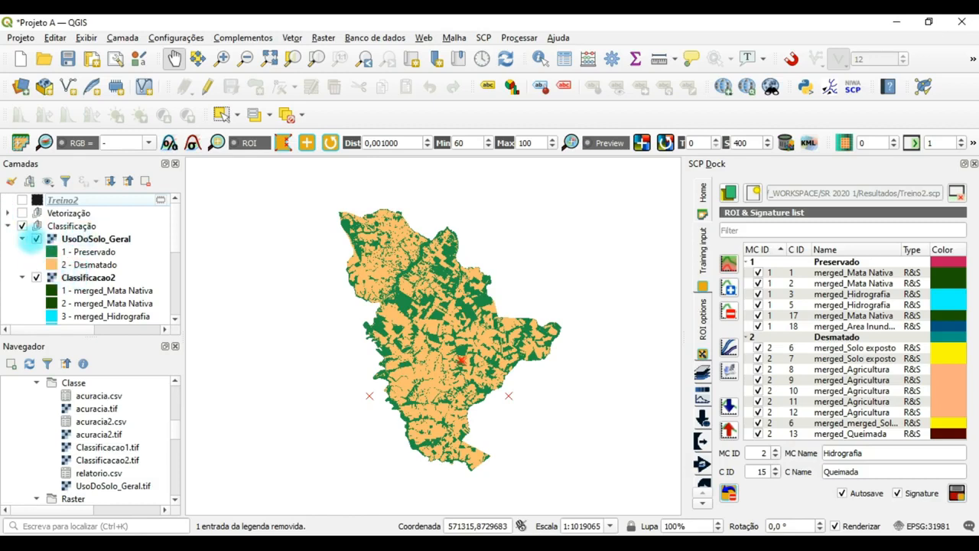
left_click(36, 238)
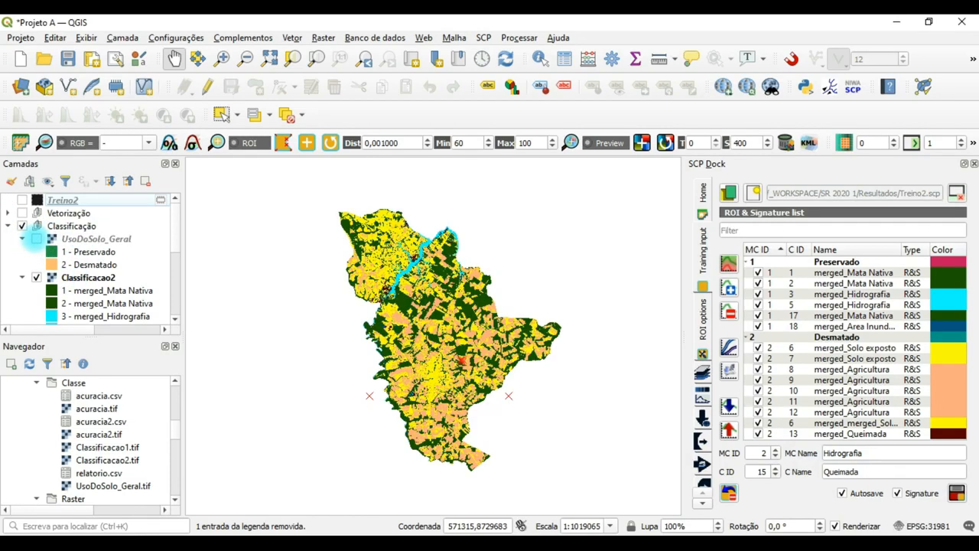
left_click(36, 239)
Enlarge the layer list and review the full class legend of Classificacao2
mouse_move(175, 235)
left_mouse_down()
mouse_move(179, 310)
mouse_move(177, 226)
left_mouse_up()
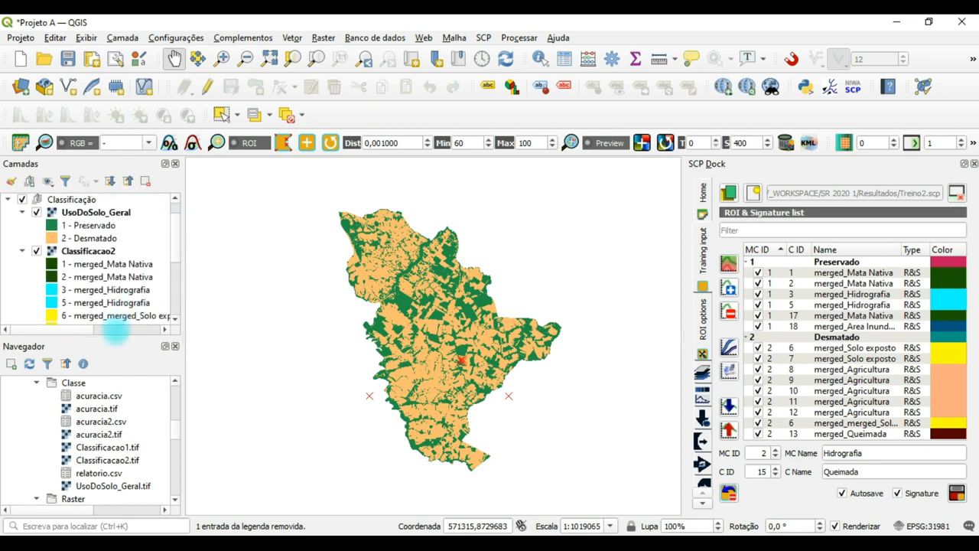
left_click_drag(115, 337, 111, 426)
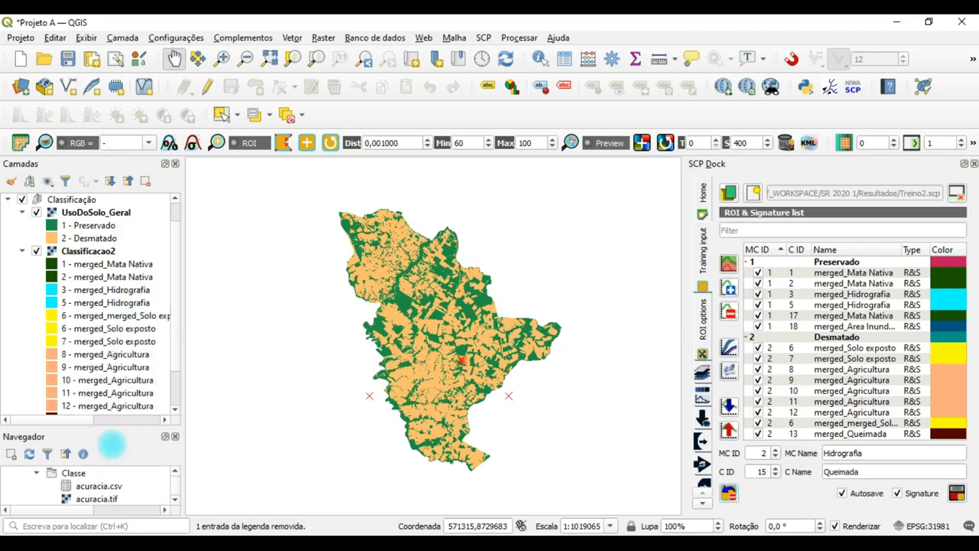
scroll(92, 253, "down", 1)
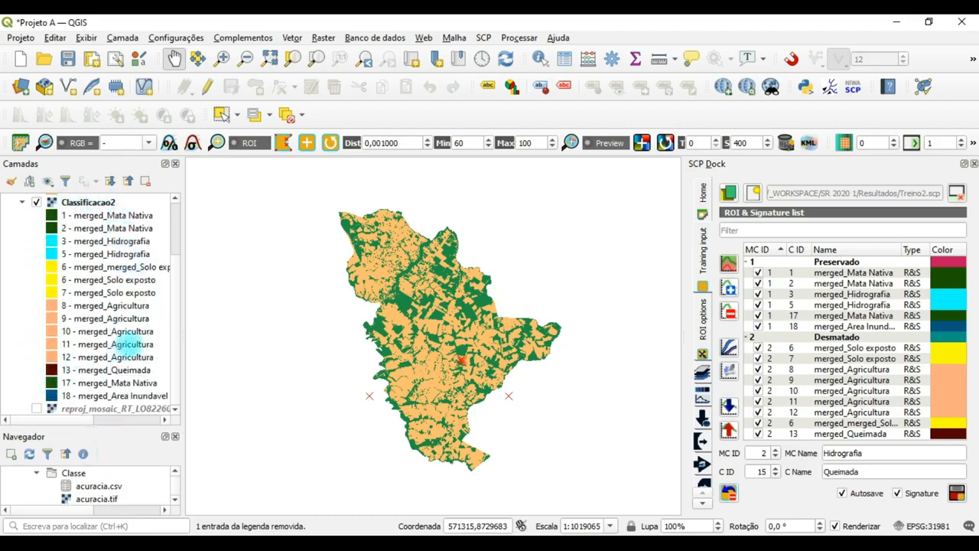
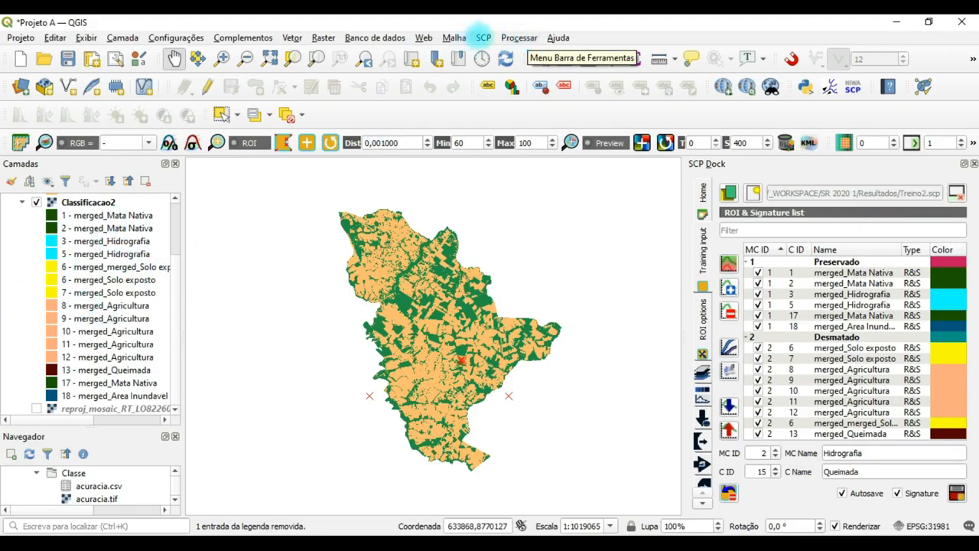
Open the SCP postprocessing Reclassification tool with Classificacao2 as the classification to reclassify
left_click(482, 37)
mouse_move(534, 140)
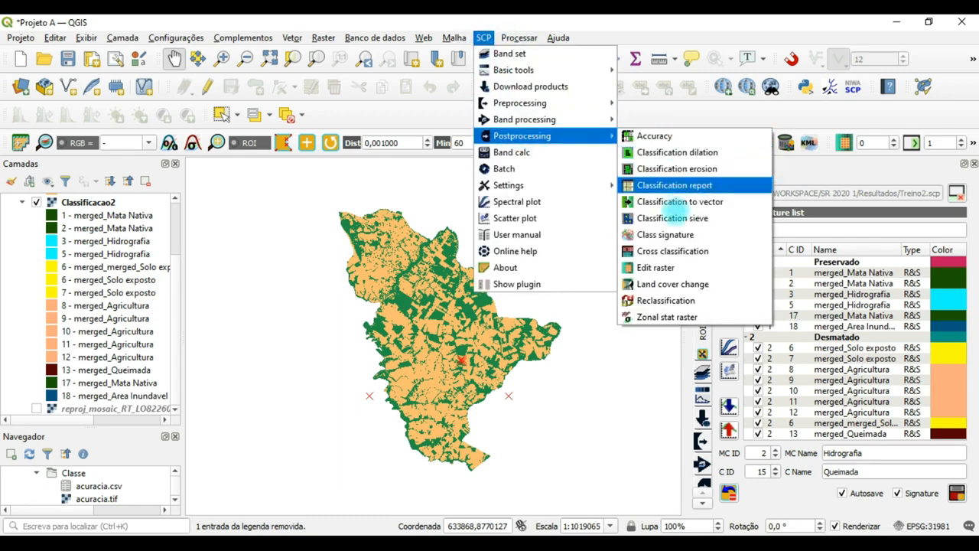
left_click(666, 301)
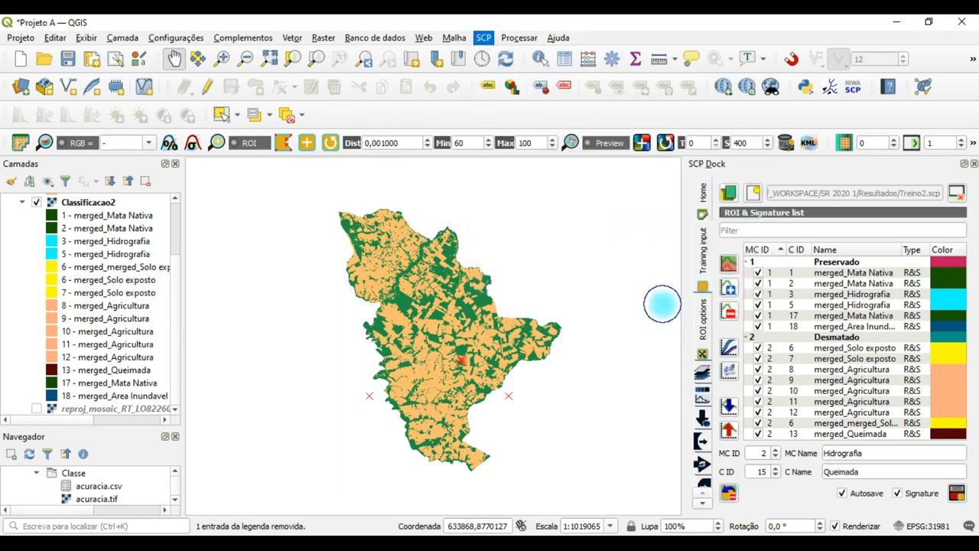
mouse_move(271, 531)
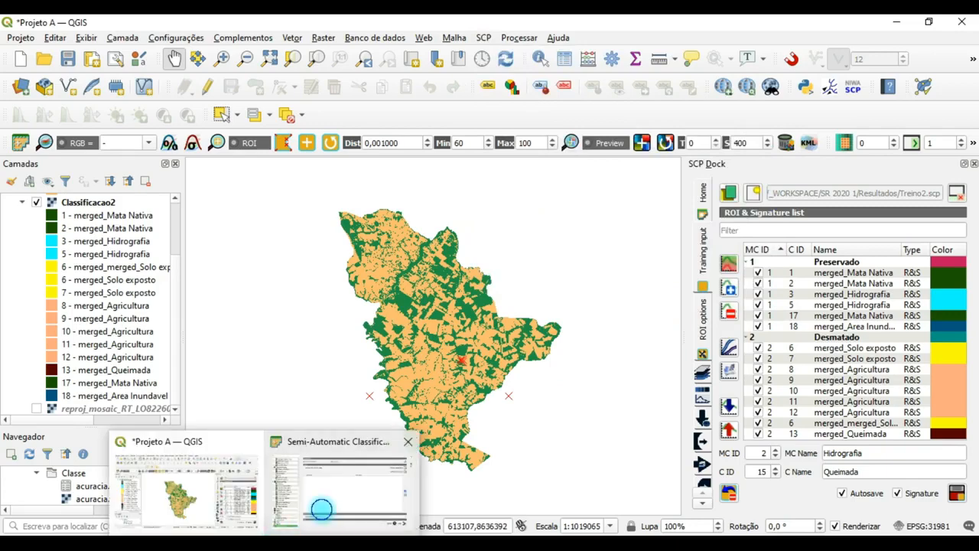
left_click(322, 509)
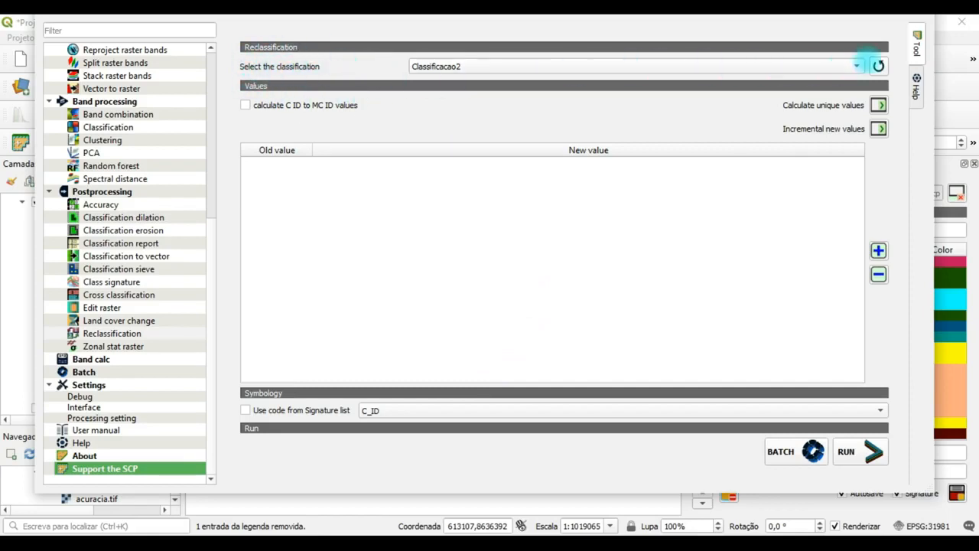
left_click(857, 66)
left_click(858, 66)
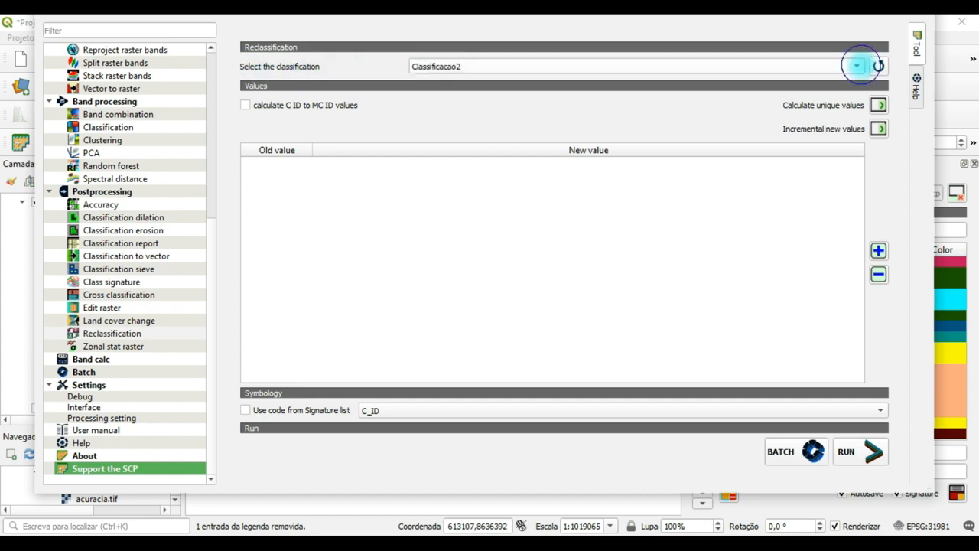
Keep Classificacao2 as the classification, use C_ID codes from the signature list for symbology, and calculate the unique values
left_click(855, 66)
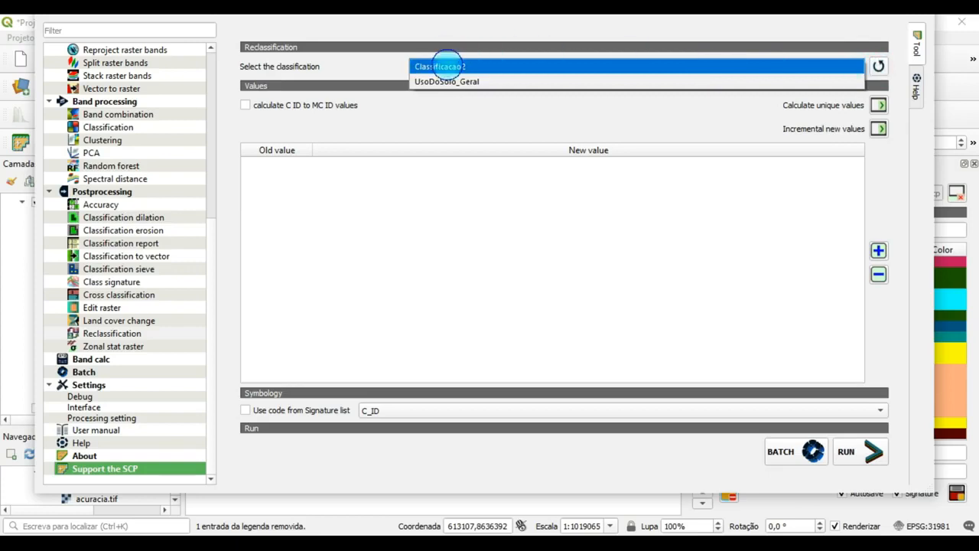
left_click(447, 66)
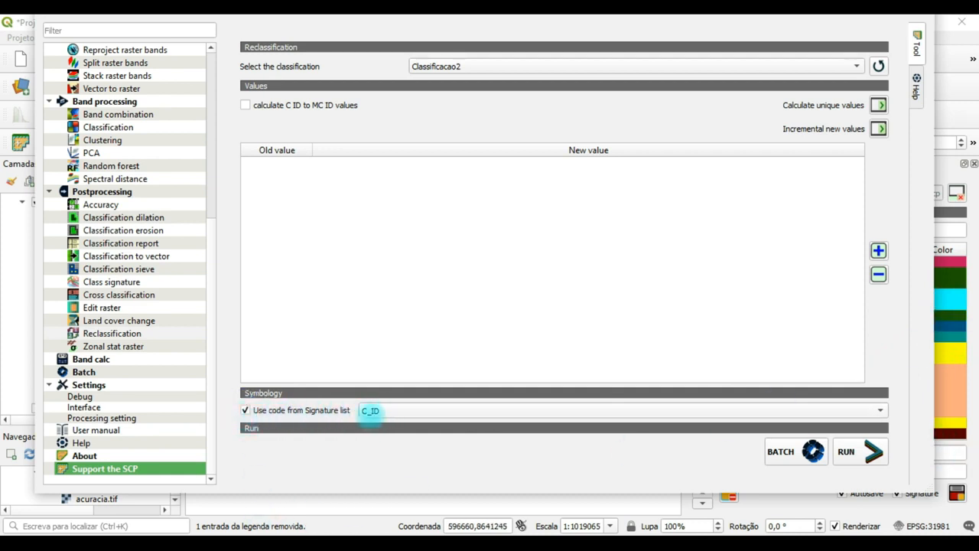
left_click(386, 411)
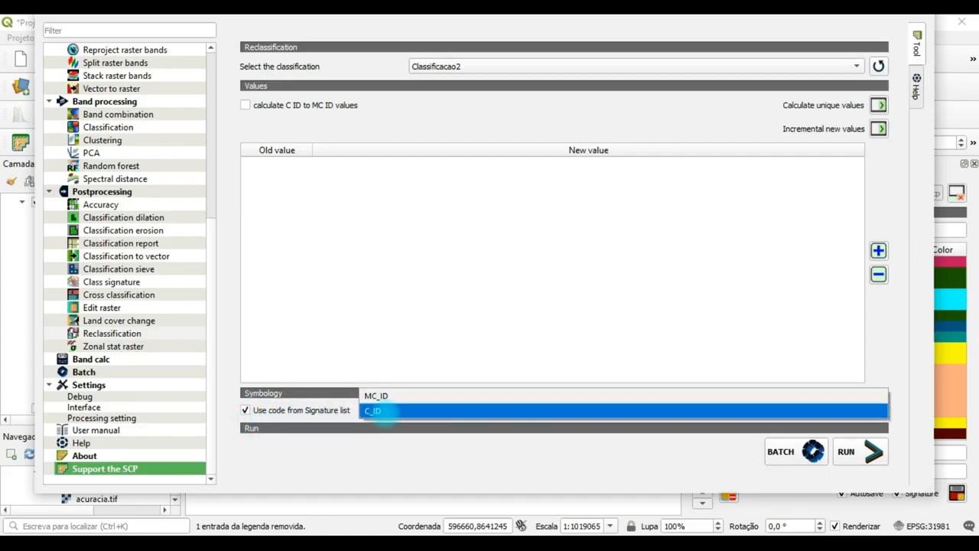
left_click(382, 412)
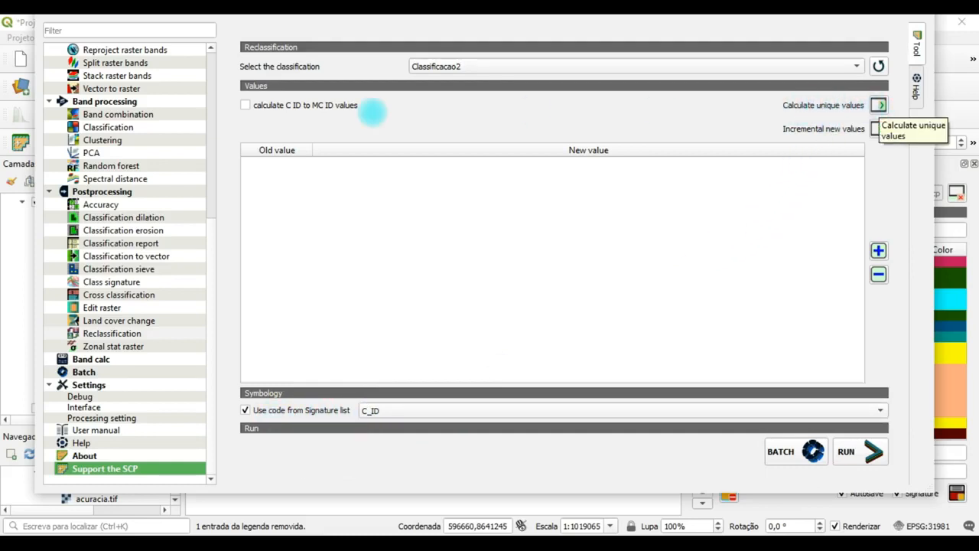
left_click(879, 105)
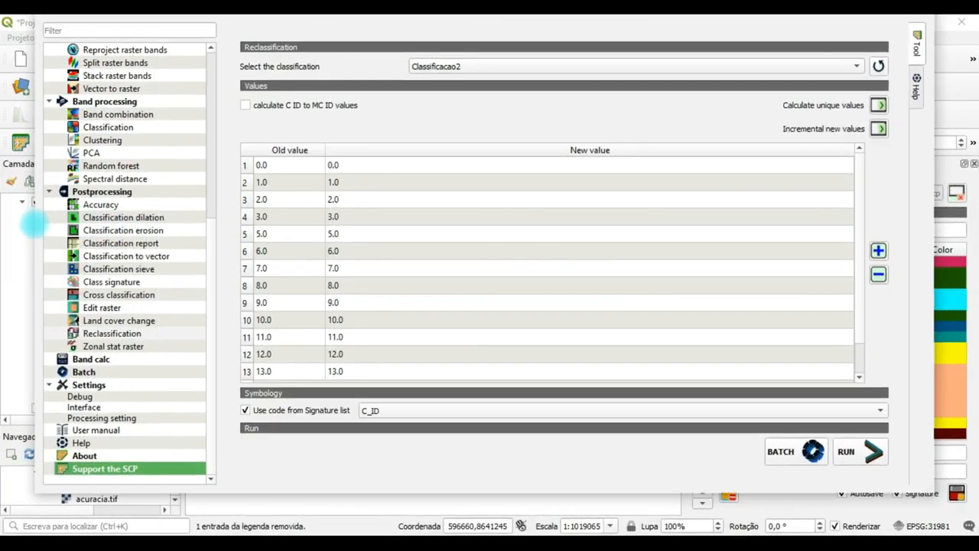
Uncover the Classificacao2 legend for reference and set the new value of the Mata Nativa classes 2.0 and 17.0 to 1
left_click_drag(33, 222, 182, 223)
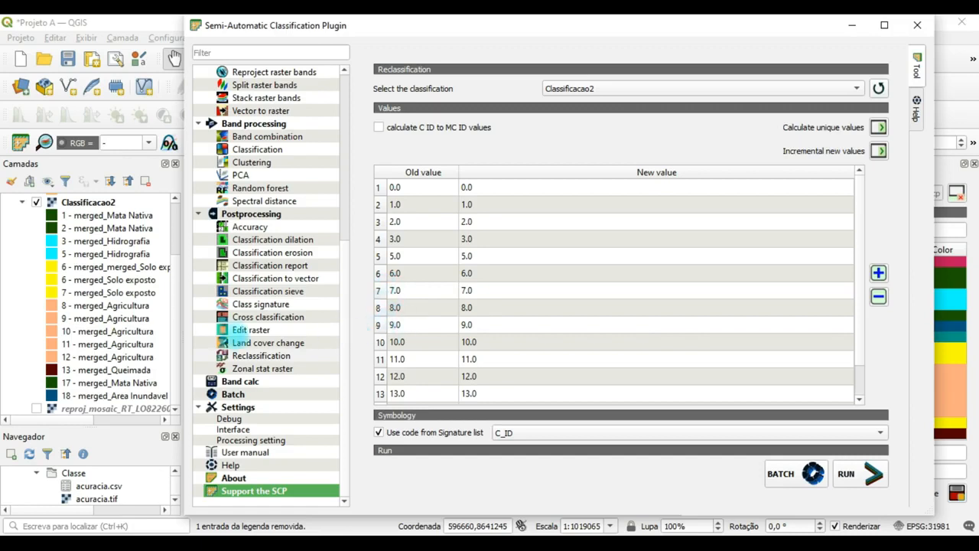
scroll(401, 376, "down", 1)
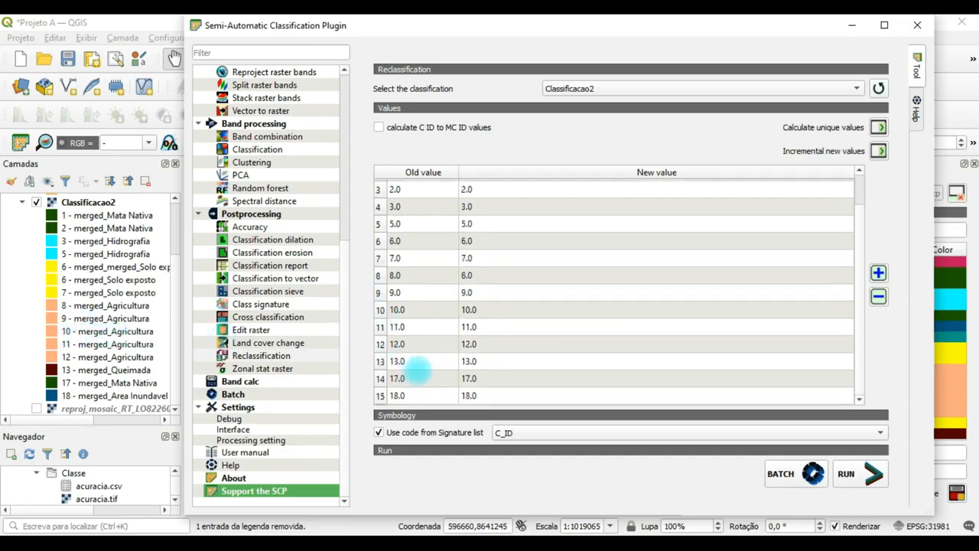
scroll(398, 310, "up", 1)
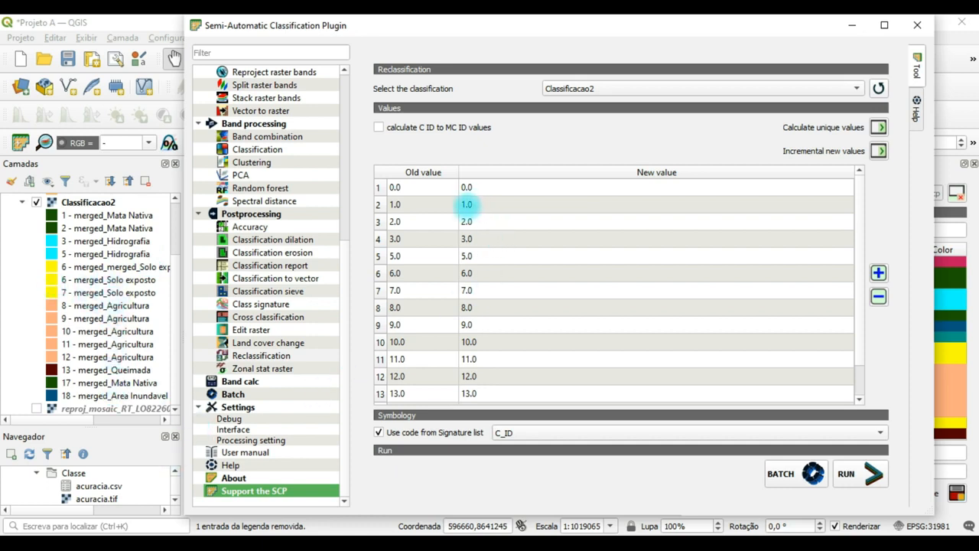
left_click(466, 204)
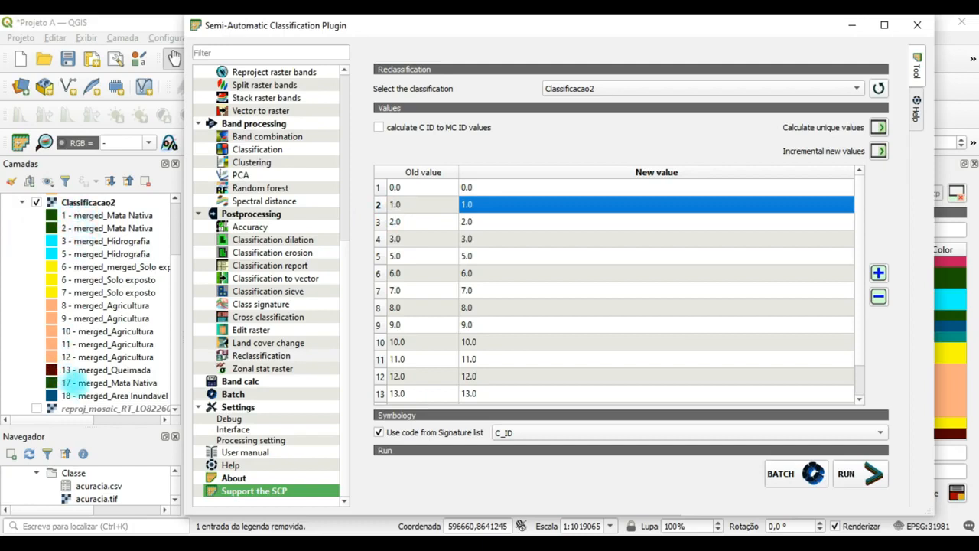
double_click(468, 222)
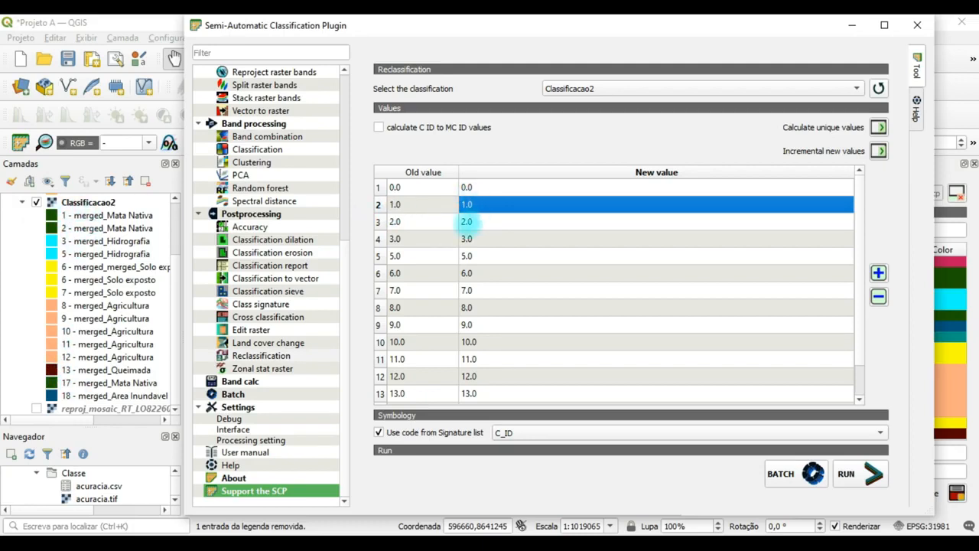
type("1")
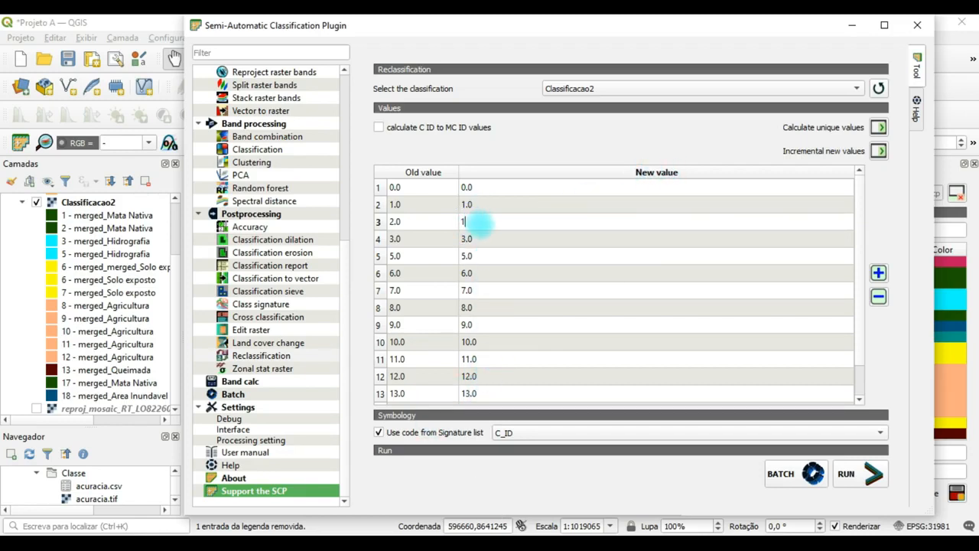
left_click(878, 273)
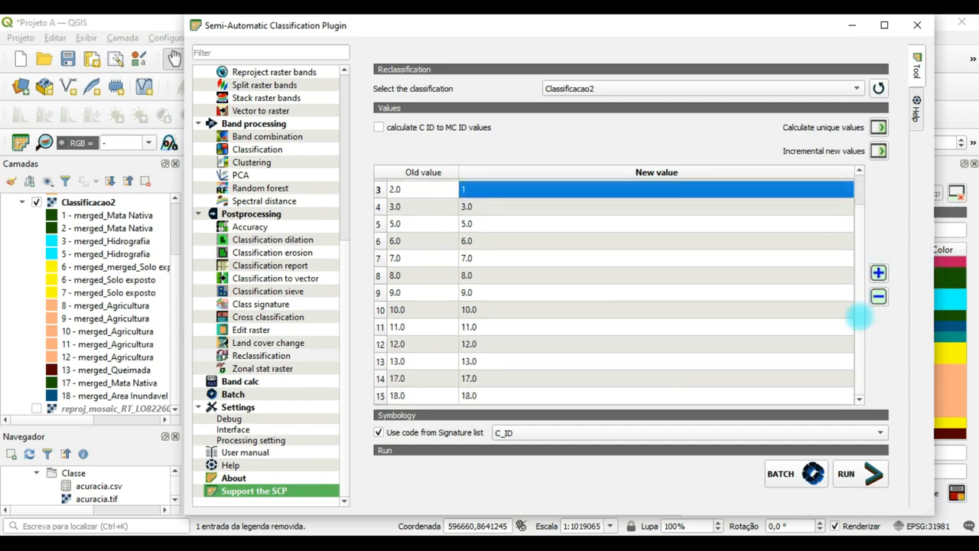
double_click(469, 378)
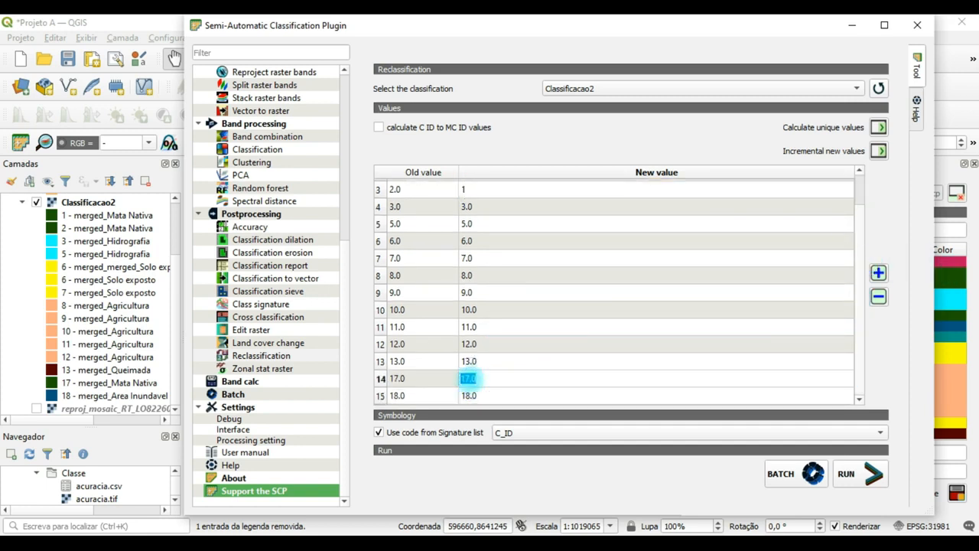
type("1")
left_click_drag(861, 254, 871, 200)
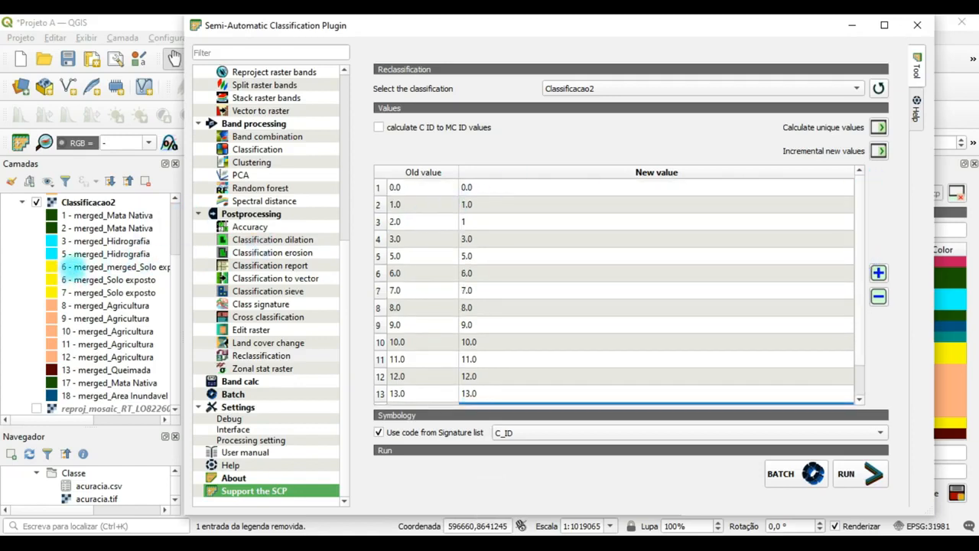
Set the new value of the Hidrografia classes 3.0 and 5.0 to 2 in the reclassification table
left_click(482, 239)
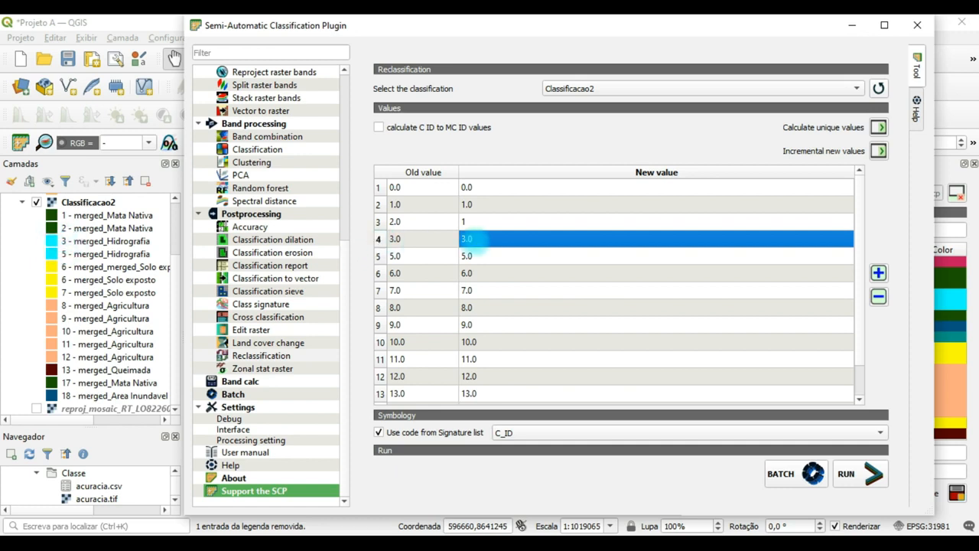
double_click(468, 238)
type("2")
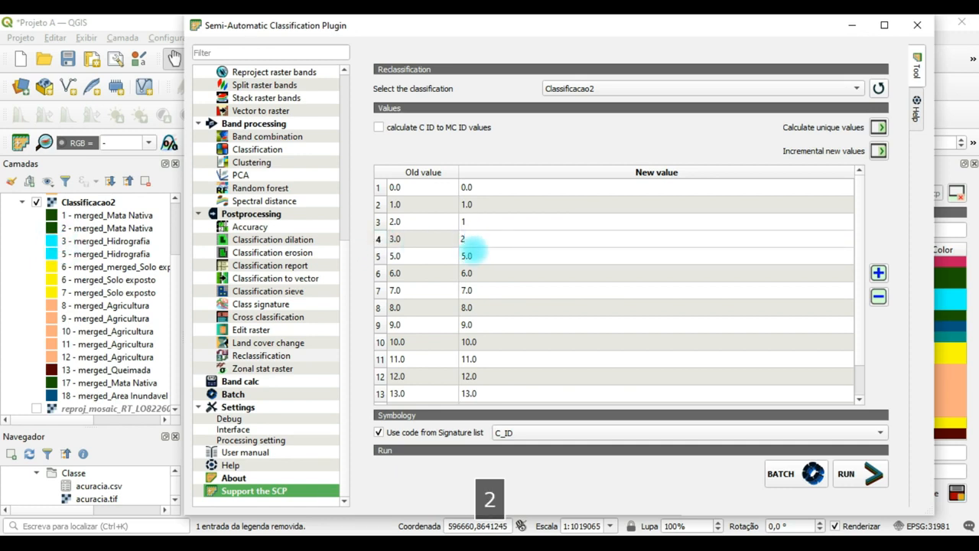
double_click(467, 256)
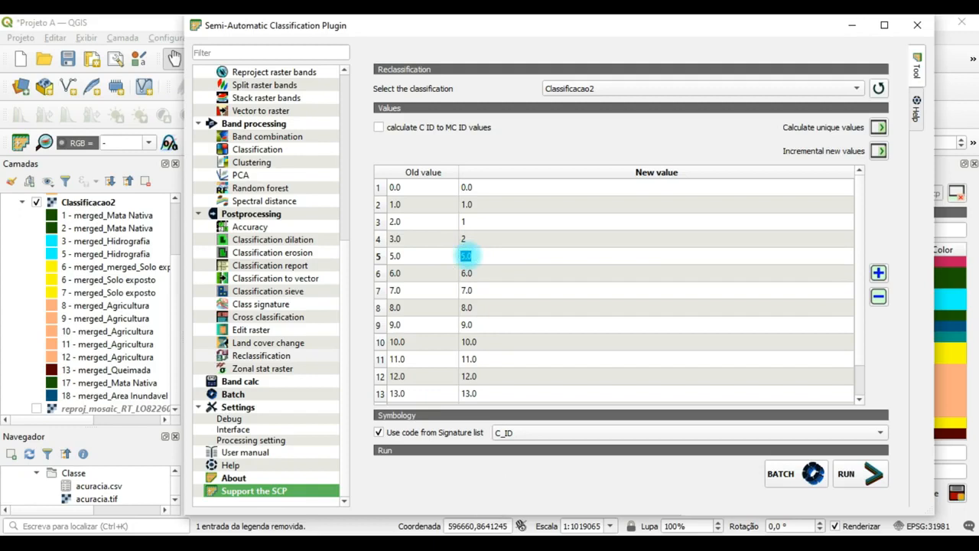
type("2")
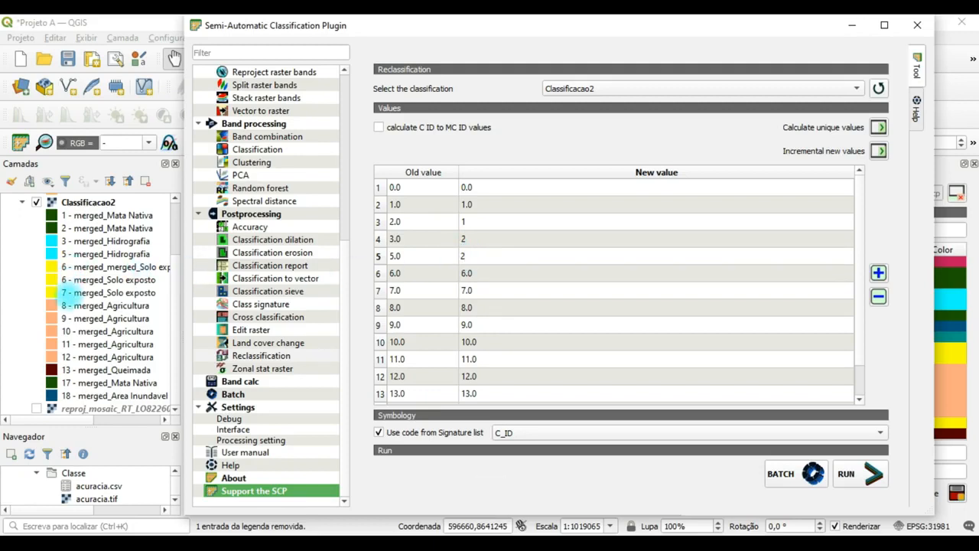
Set the new value of the Solo exposto classes 6.0 and 7.0 to 3
double_click(471, 273)
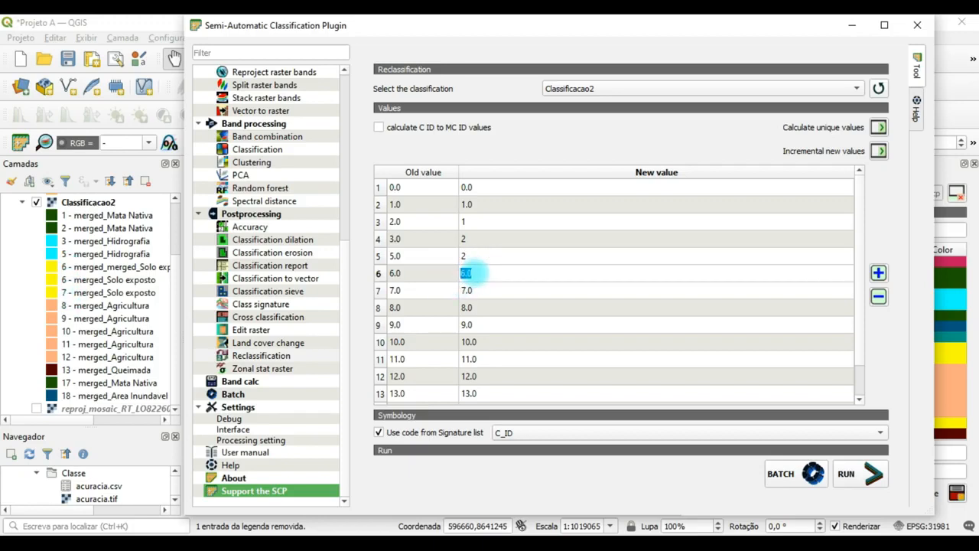
type("3")
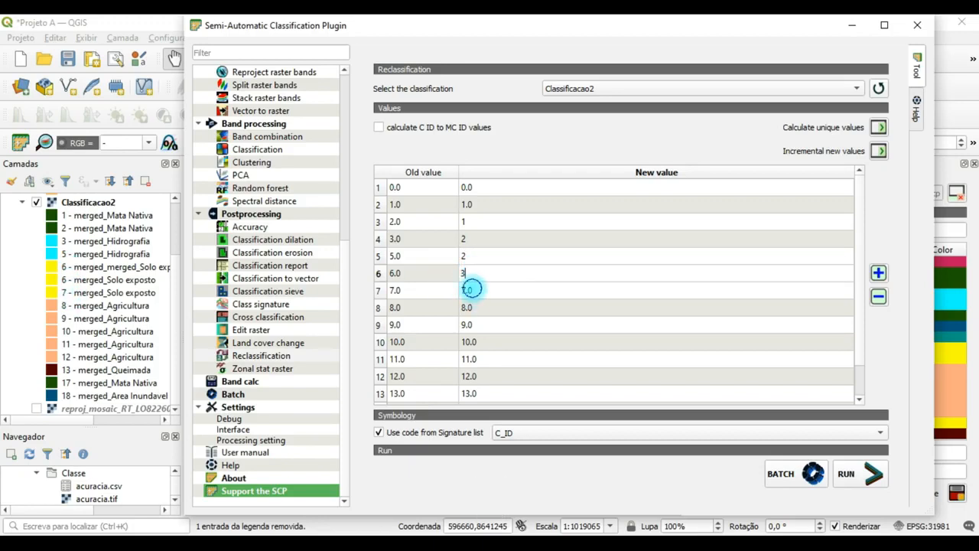
double_click(466, 290)
type("3")
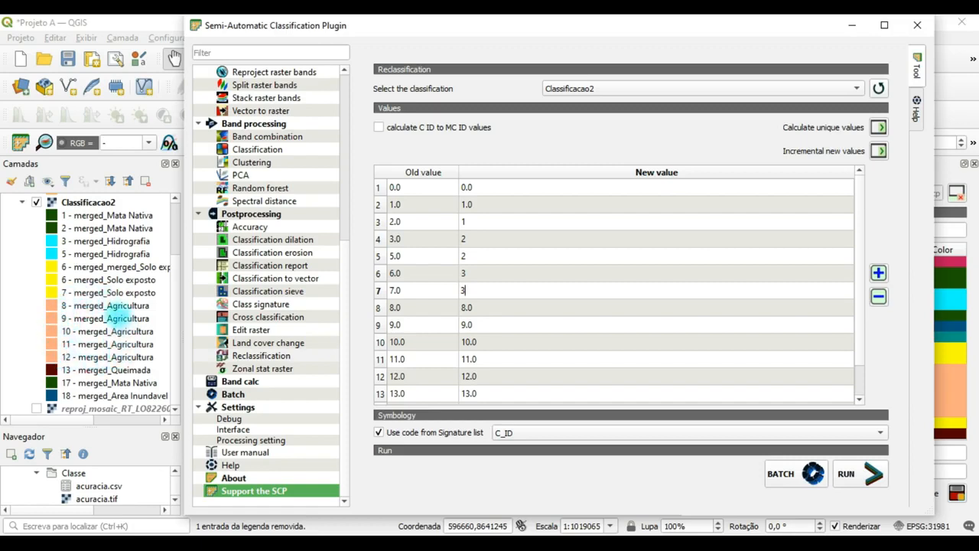
Set the new value of the Agricultura classes 8.0, 9.0, 10.0, 11.0 and 12.0 to 4
double_click(468, 307)
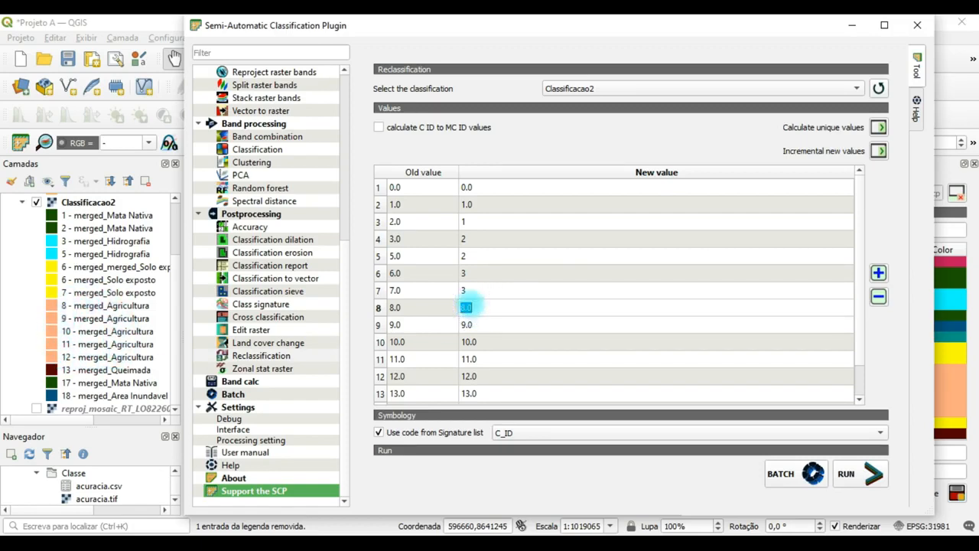
type("4")
double_click(482, 324)
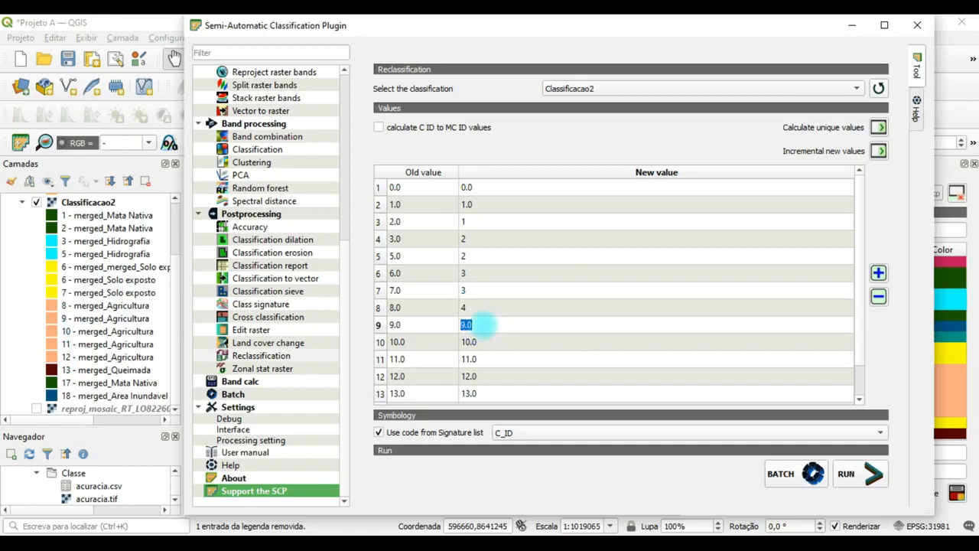
type("4")
double_click(478, 342)
type("4")
double_click(479, 359)
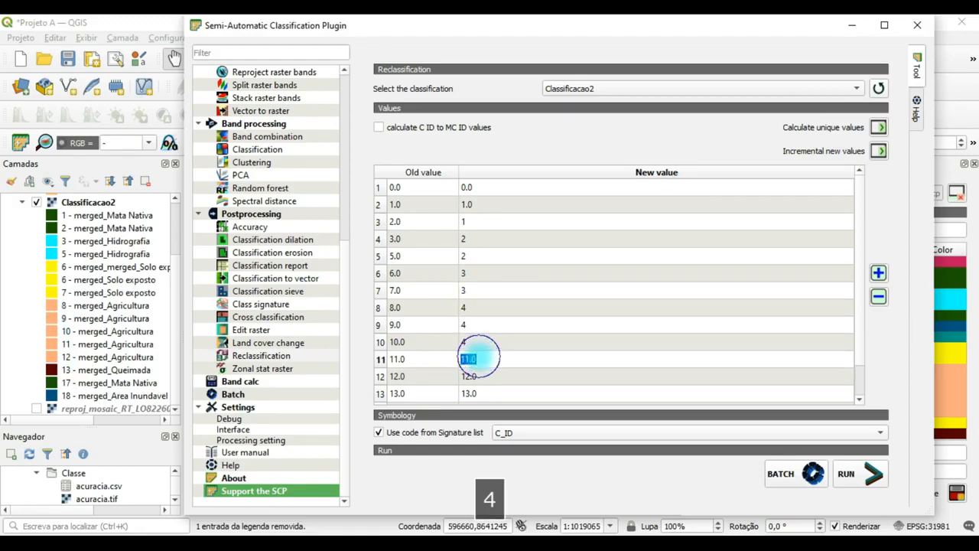
type("4")
double_click(478, 375)
scroll(479, 371, "down", 1)
type("4")
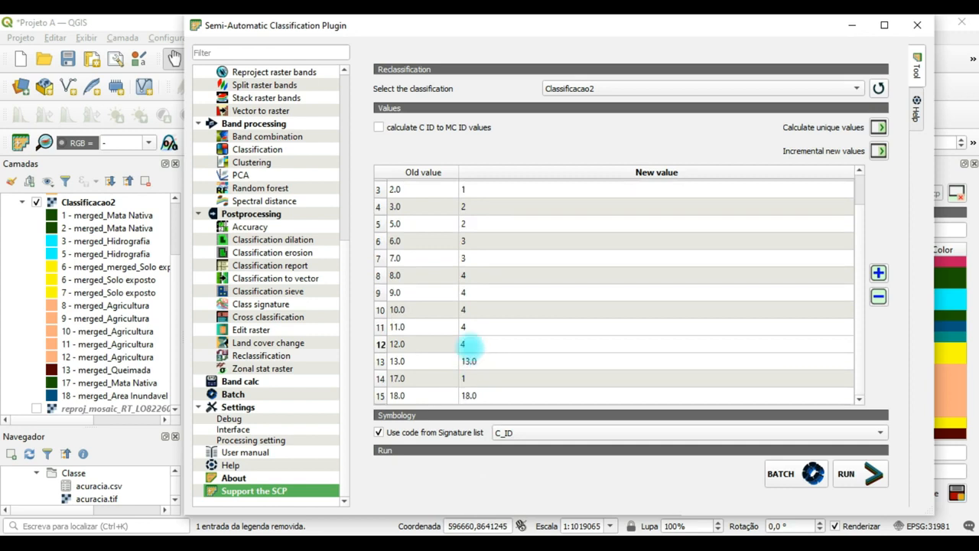
key("Return")
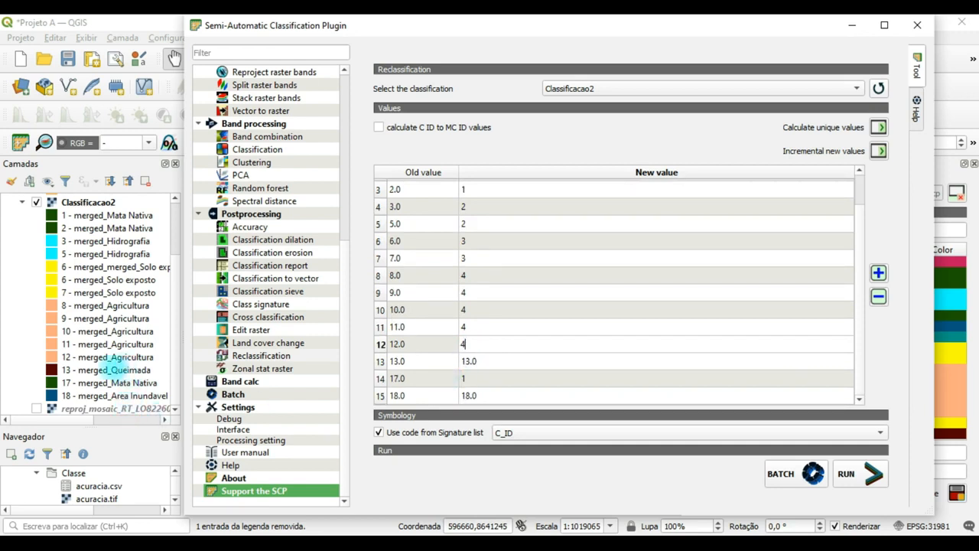
Set the new value of Queimada (13.0) to 5 and Area Inundavel (18.0) to 6, and check the completed table
double_click(470, 362)
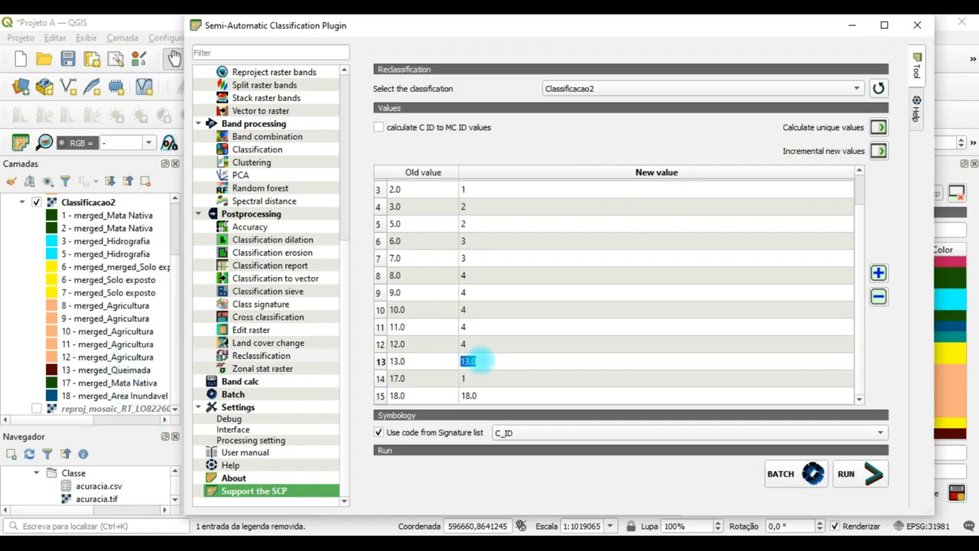
type("5")
key("Return")
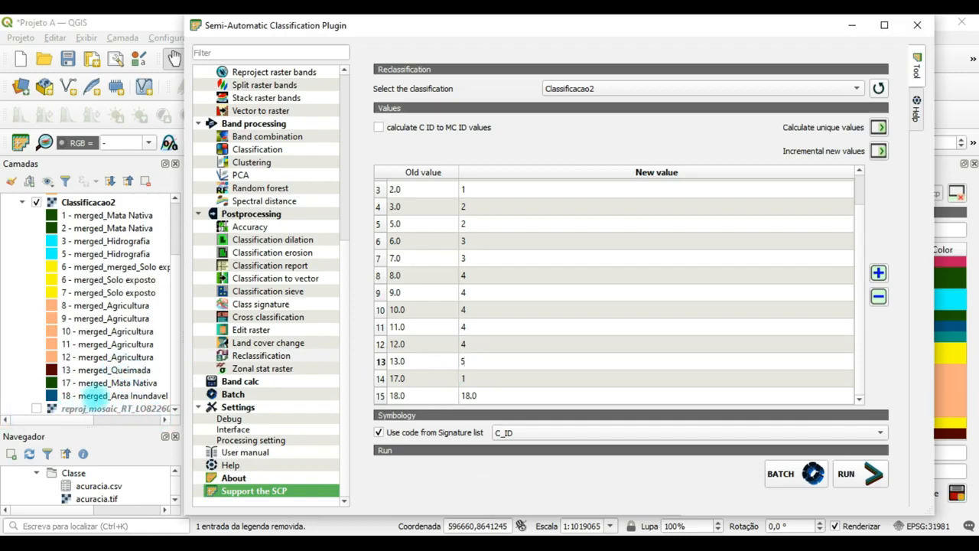
double_click(468, 396)
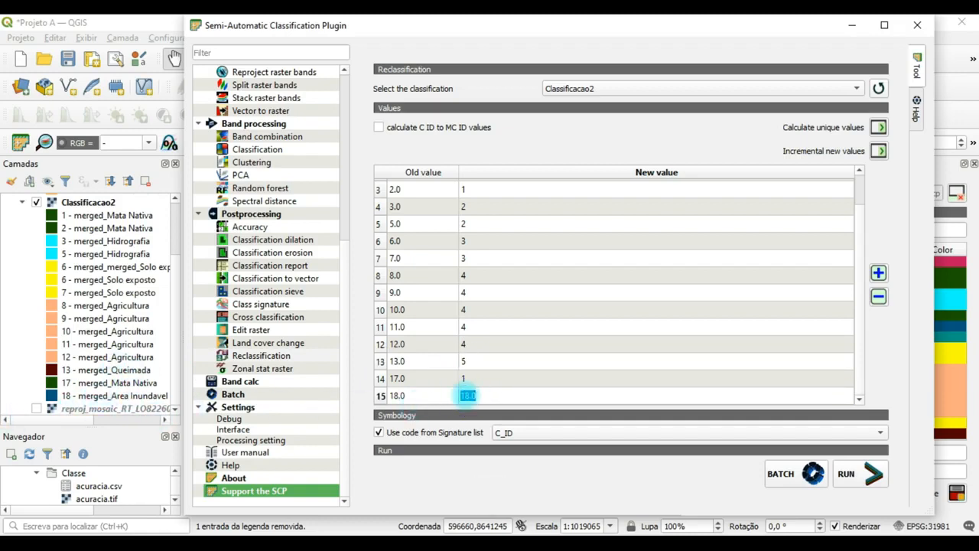
type("6")
left_click(568, 329)
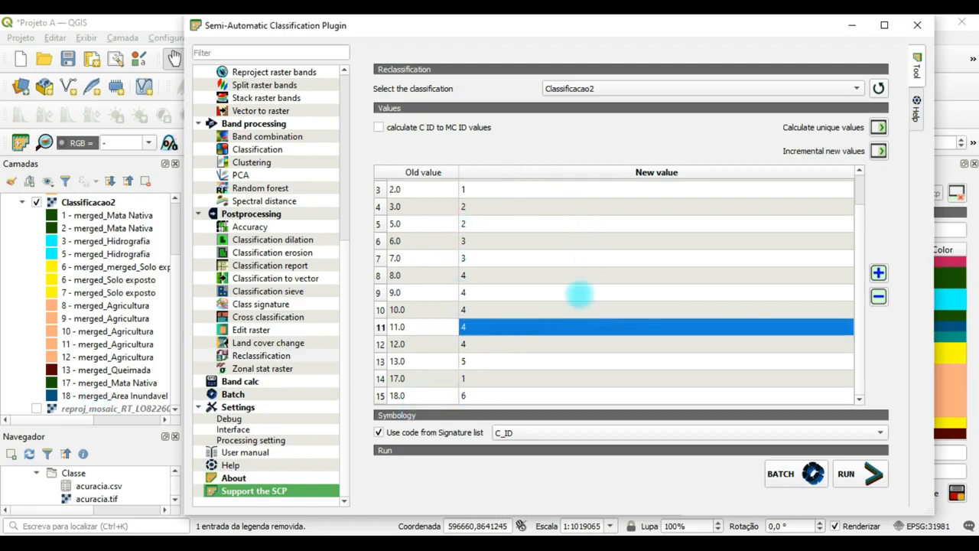
scroll(579, 293, "up", 1)
scroll(580, 290, "down", 1)
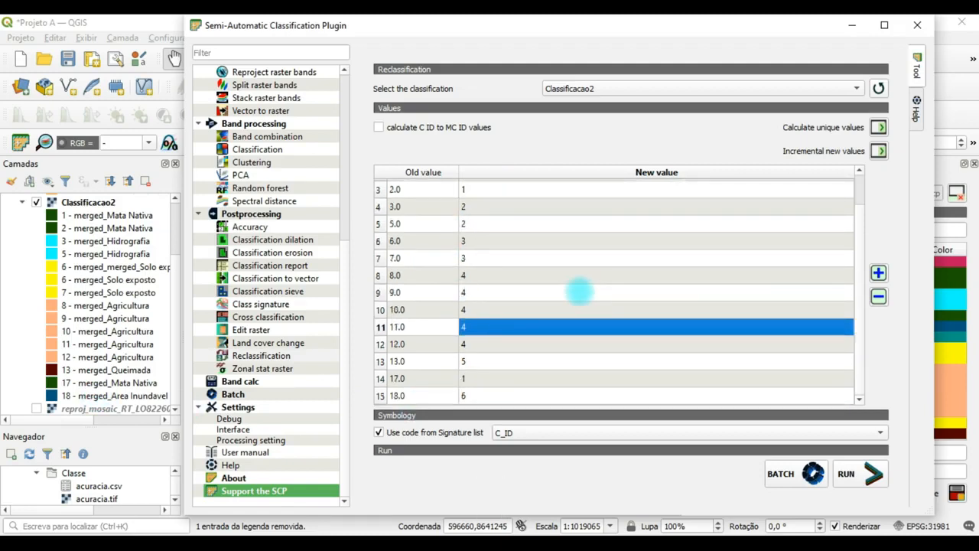
scroll(579, 291, "up", 1)
scroll(579, 290, "down", 1)
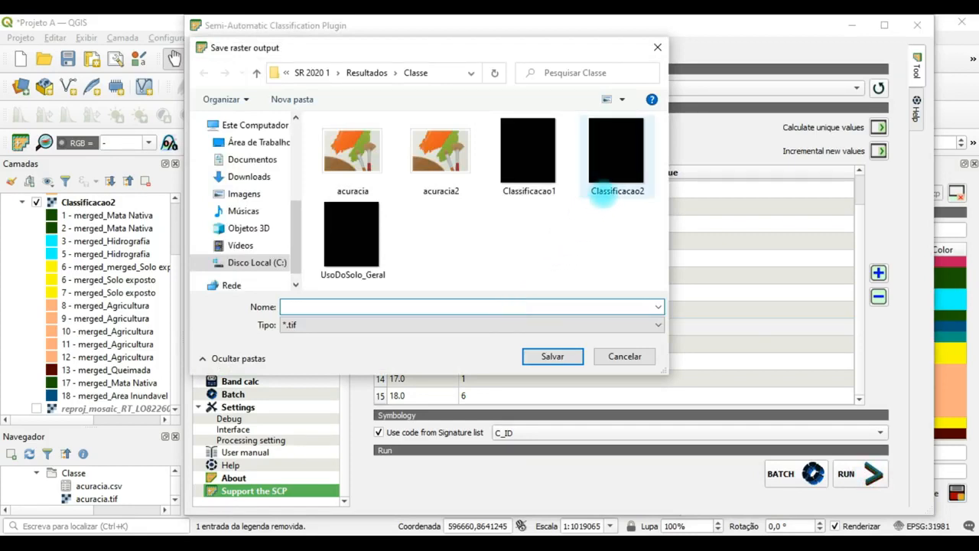
Save the reclassification output as Classificacao2_R in the Classe folder, basing the name on the existing Classificacao2 file
left_click(618, 190)
double_click(376, 306)
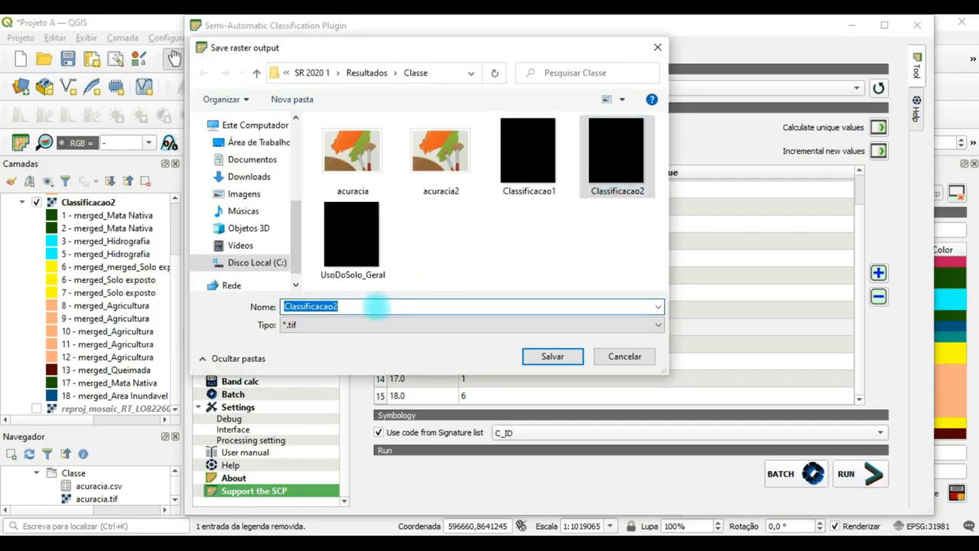
left_click(376, 306)
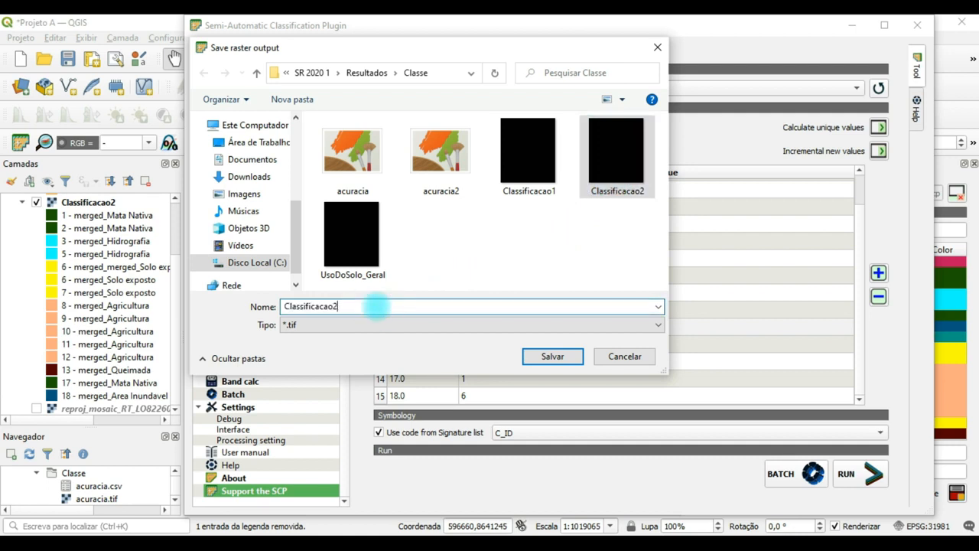
type("_R")
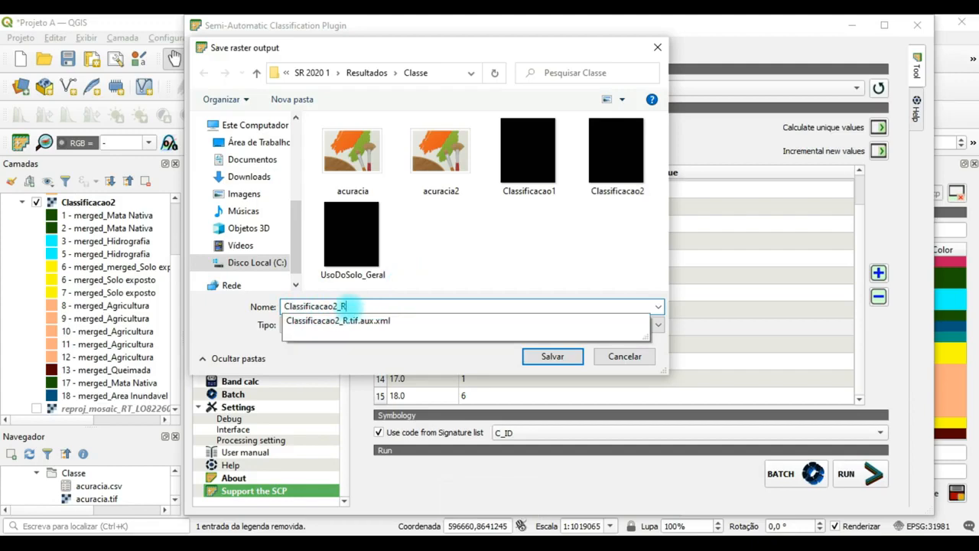
left_click(432, 351)
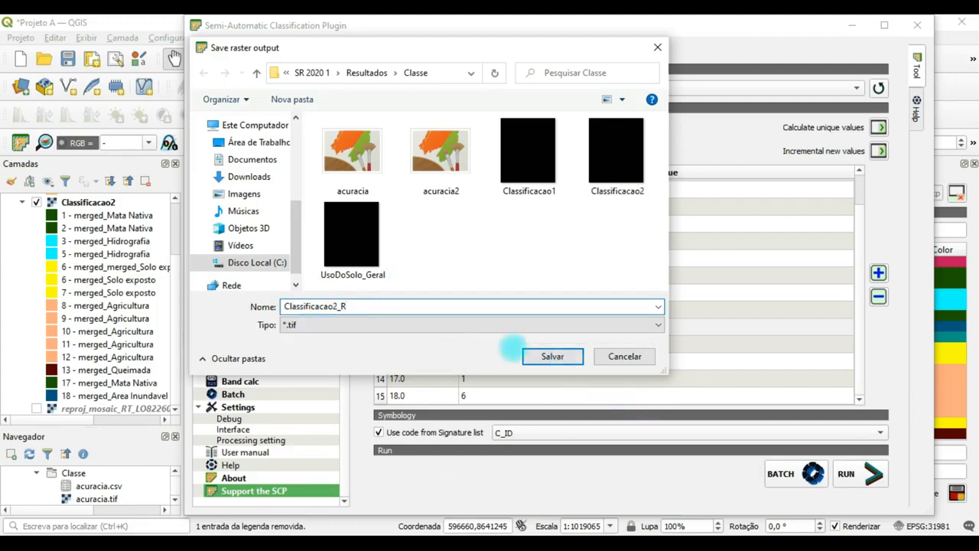
left_click(553, 356)
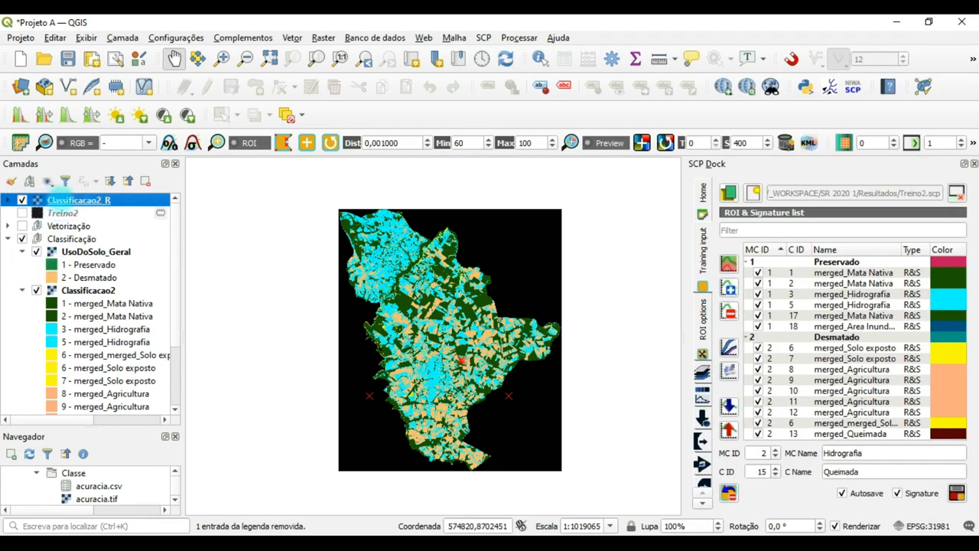
Move the Classificacao2_R layer into the Classificação group below UsoDoSolo_Geral, hide UsoDoSolo_Geral and expand the legend of Classificacao2_R
left_click_drag(95, 285, 86, 281)
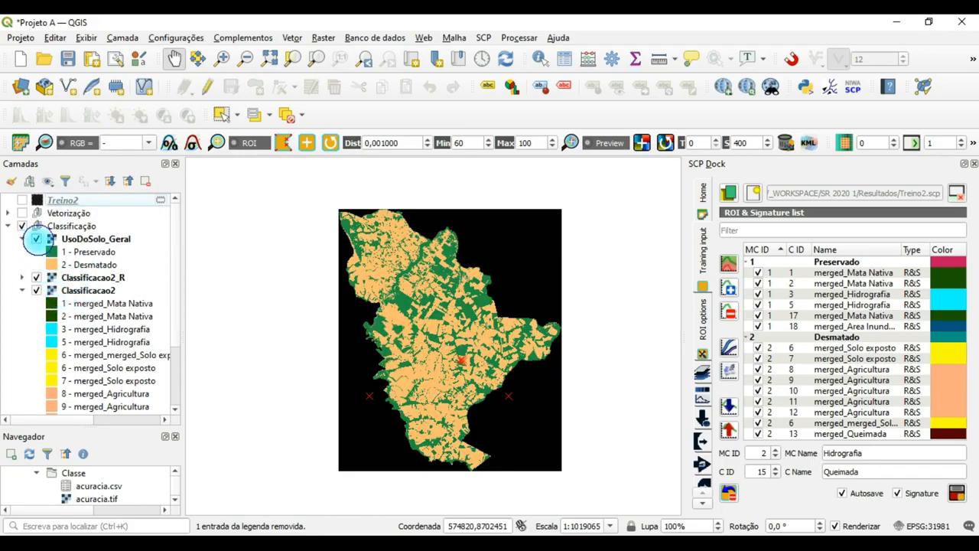
left_click(35, 238)
left_click(21, 277)
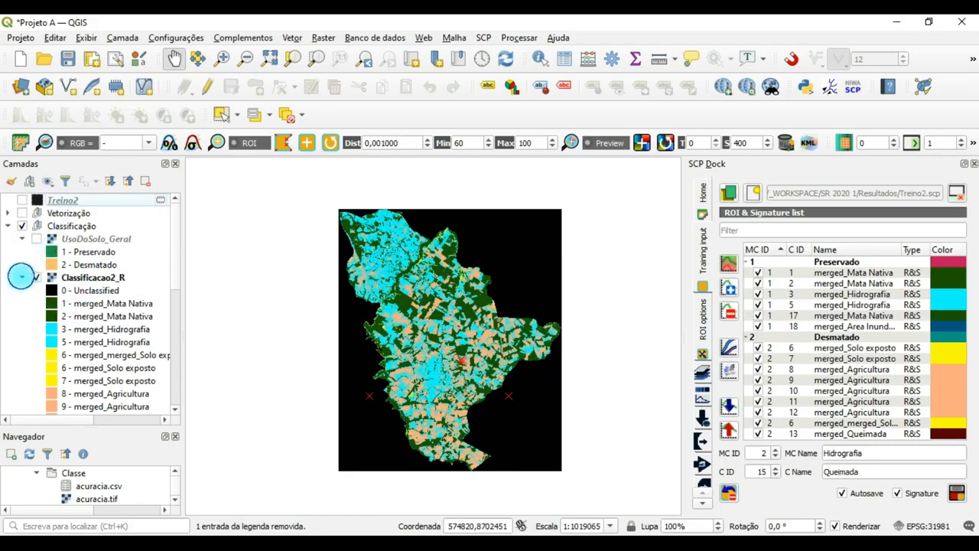
mouse_move(176, 276)
left_mouse_down()
mouse_move(169, 335)
mouse_move(166, 277)
left_mouse_up()
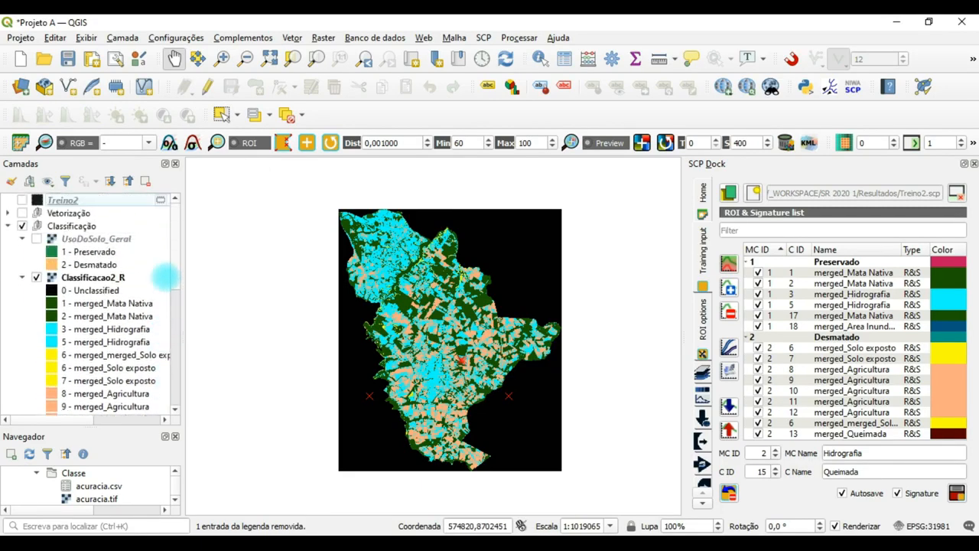
Classify the Classificacao2_R symbology by its unique values and remove the 0 - Unclassified entry
left_click(77, 278)
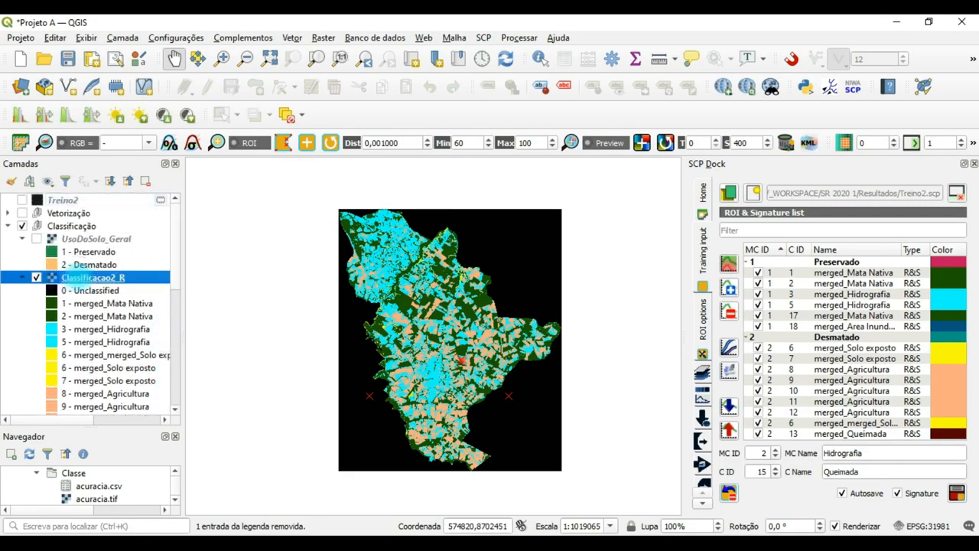
double_click(115, 278)
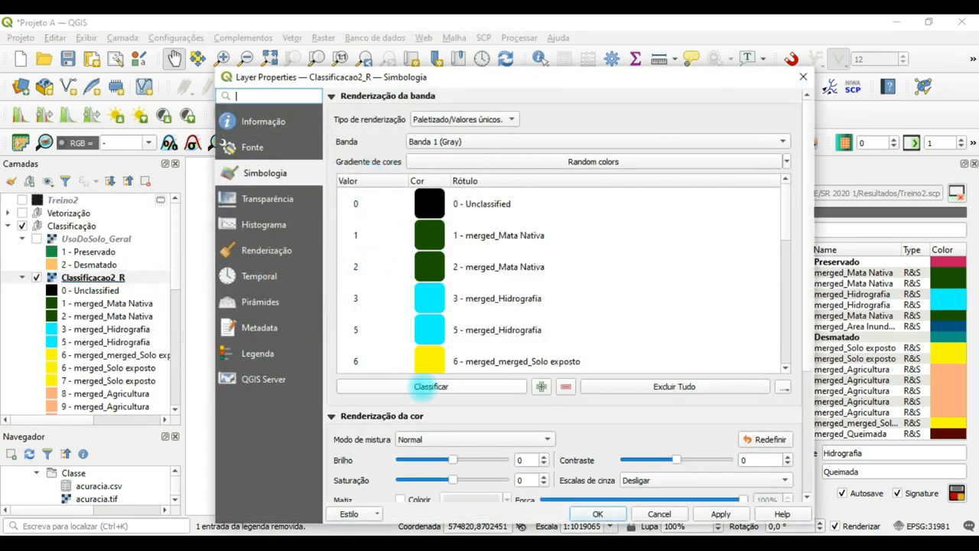
left_click(425, 387)
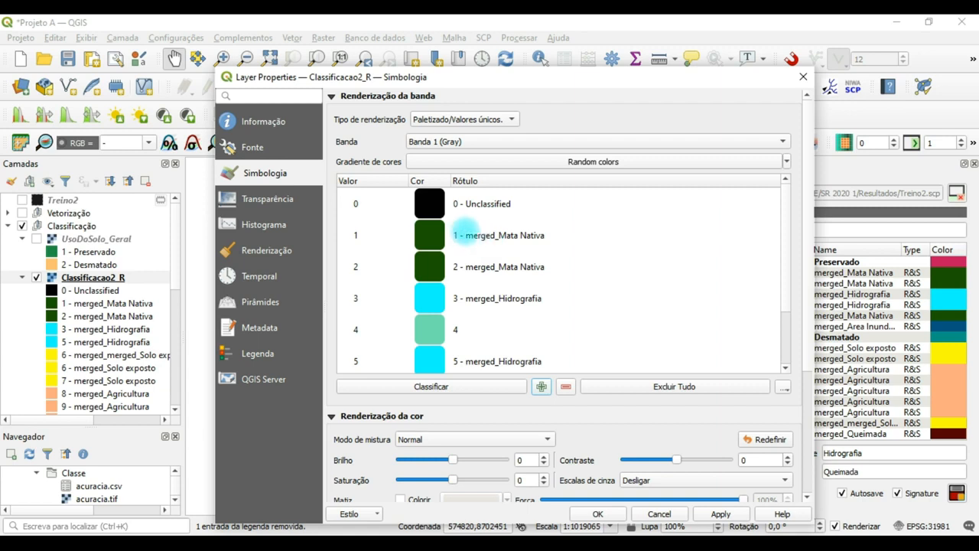
scroll(497, 325, "down", 3)
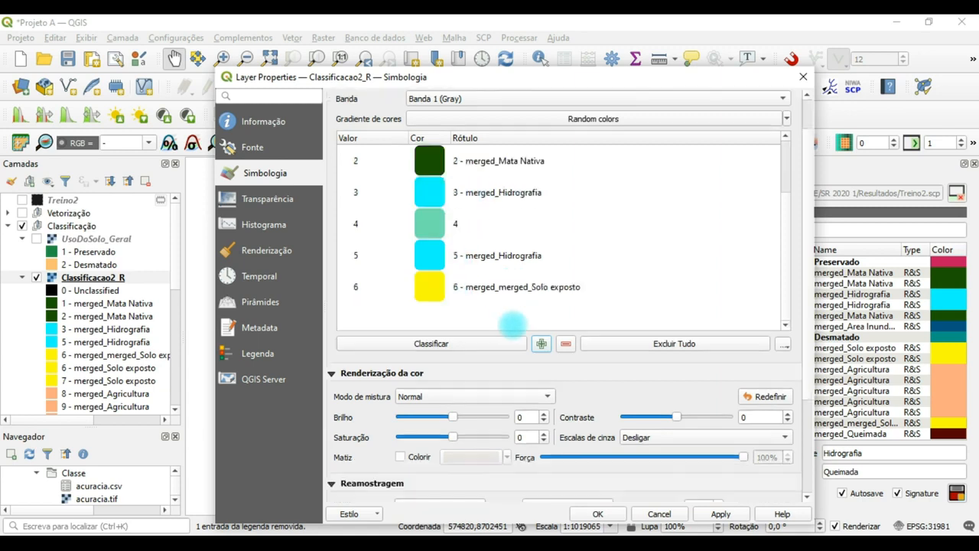
scroll(495, 289, "up", 1)
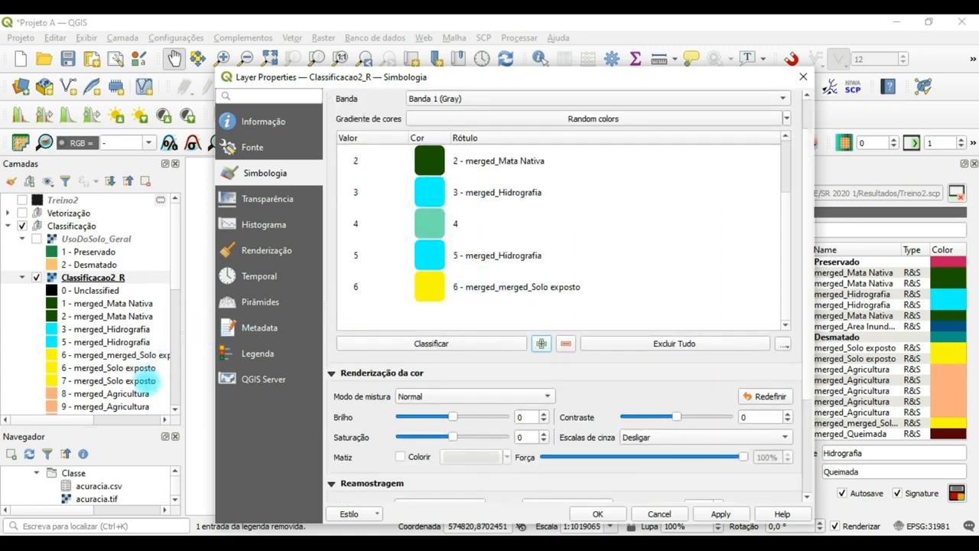
scroll(459, 201, "up", 2)
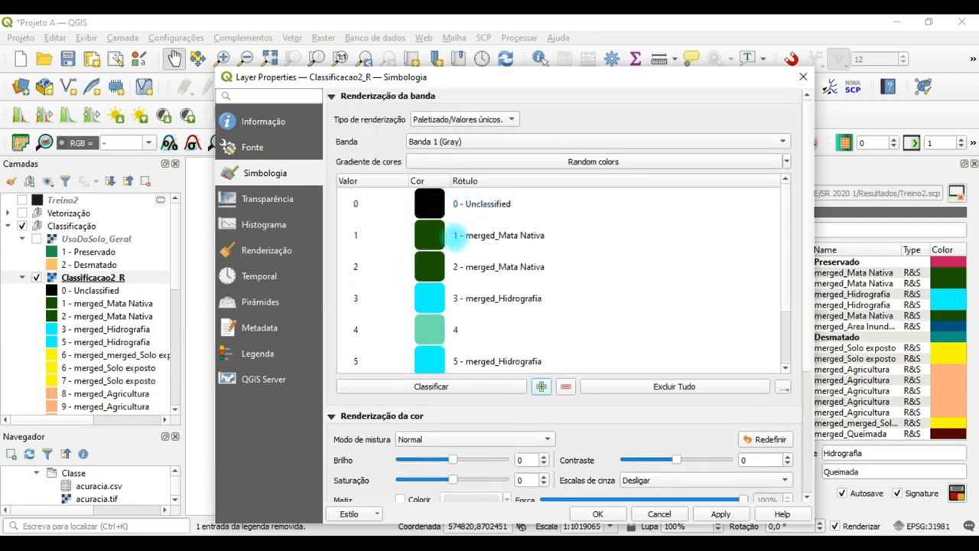
left_click(440, 203)
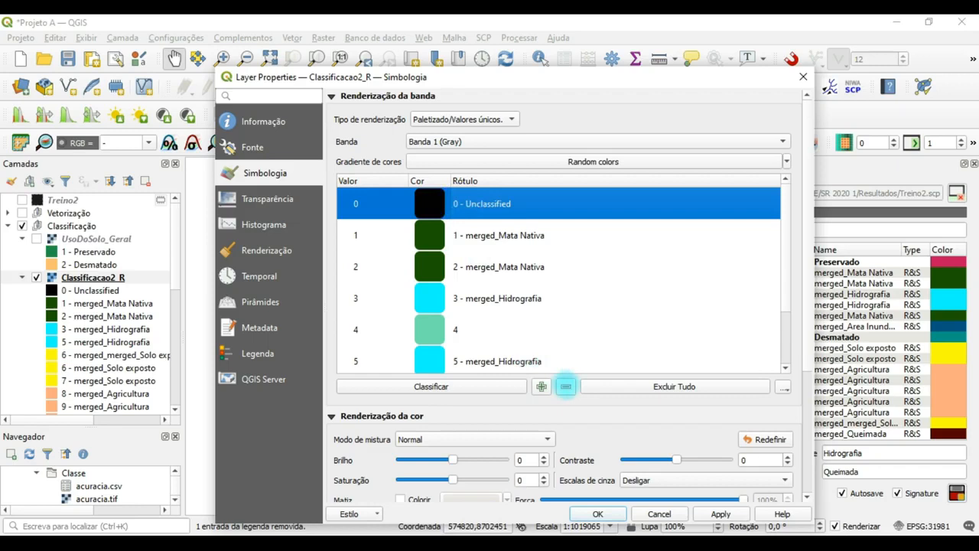
left_click(567, 386)
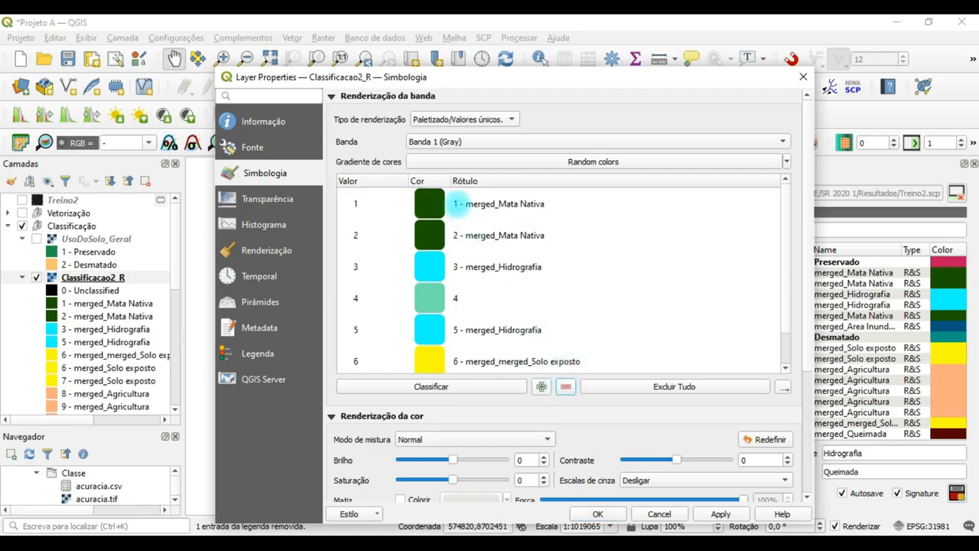
Label value 1 as Mata Nativa and value 2 as Hidrografia in the Classificacao2_R symbology
double_click(467, 204)
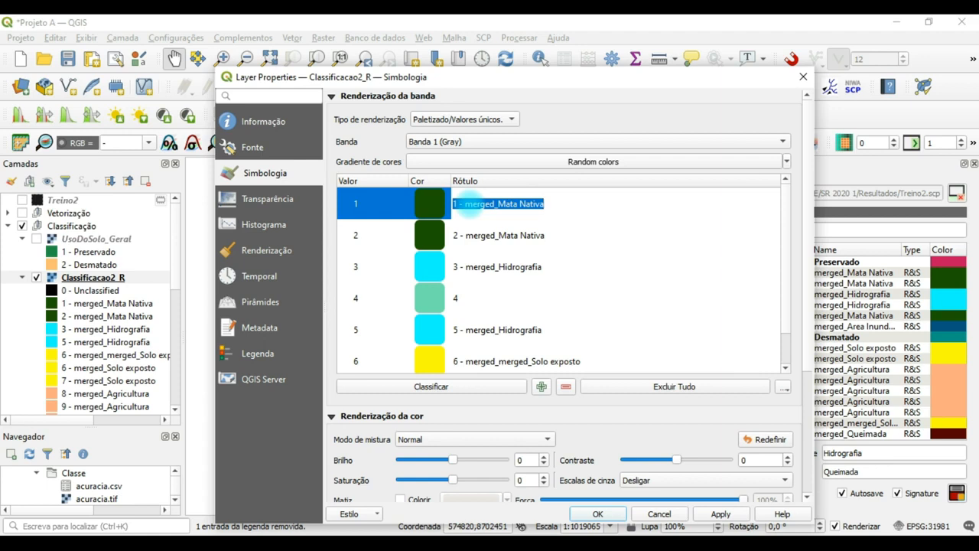
type("Mata N")
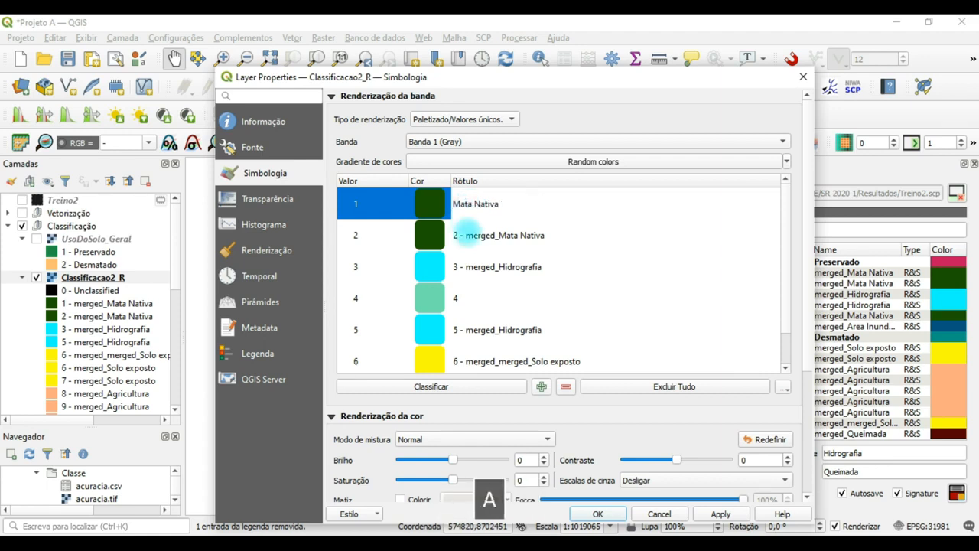
double_click(467, 235)
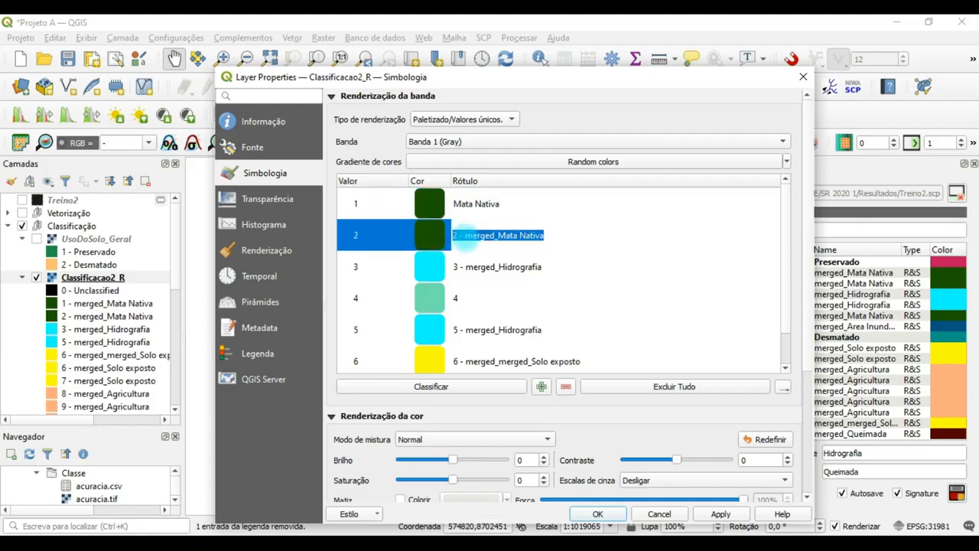
type("Hidrografia")
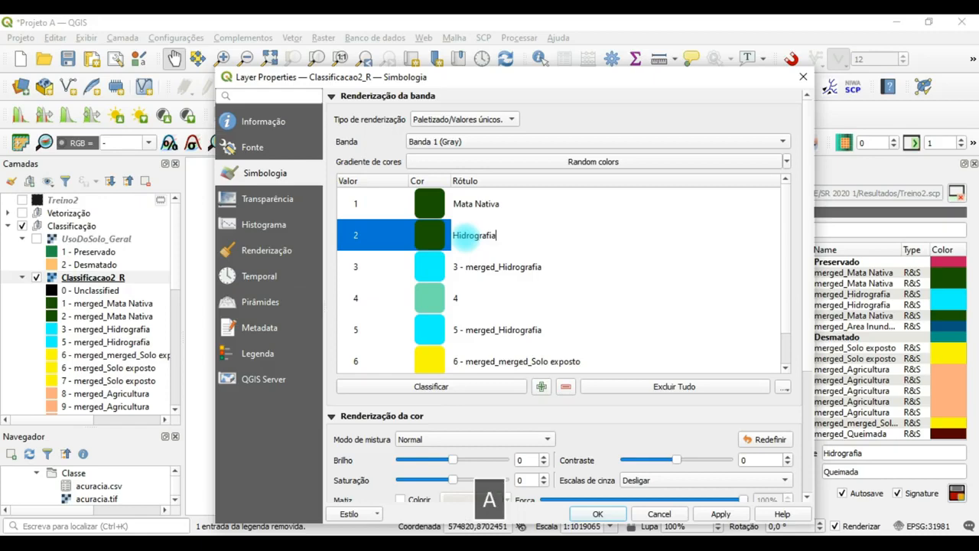
Set the colour of the Hidrografia class to cyan #12ede2
double_click(430, 235)
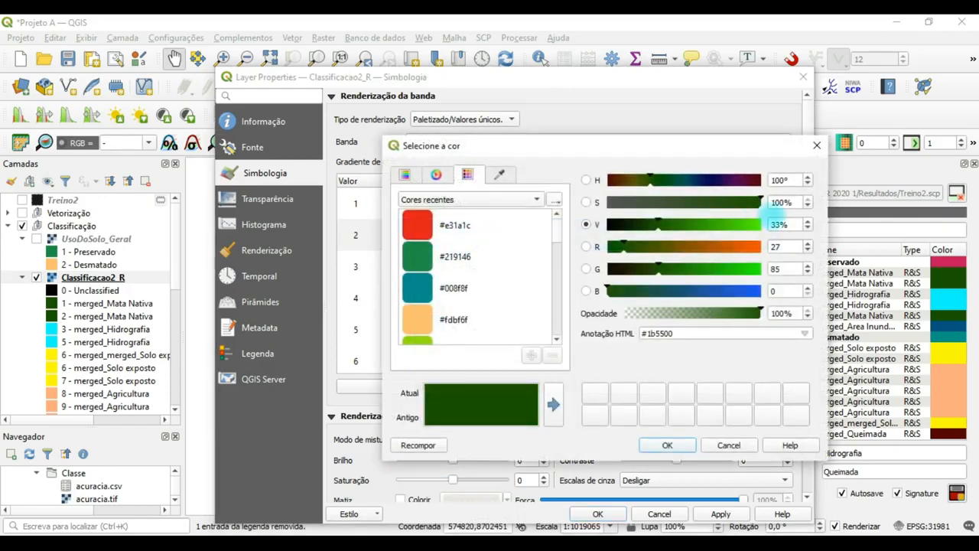
left_click(434, 174)
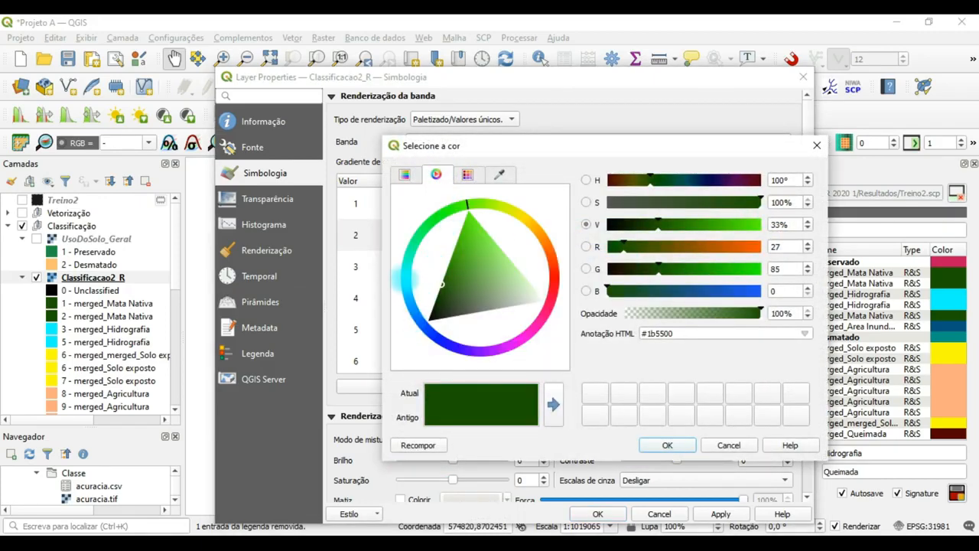
left_click(405, 274)
left_click(426, 274)
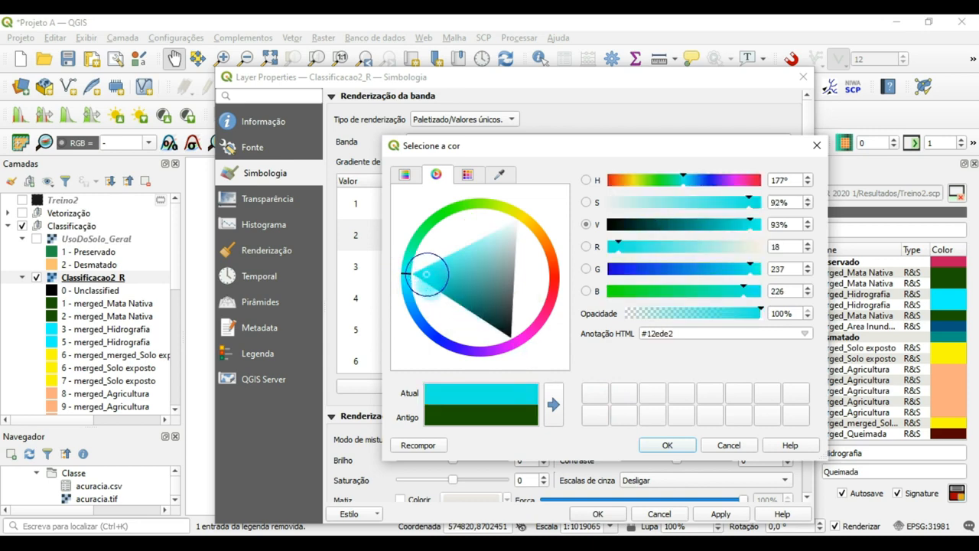
left_click(670, 444)
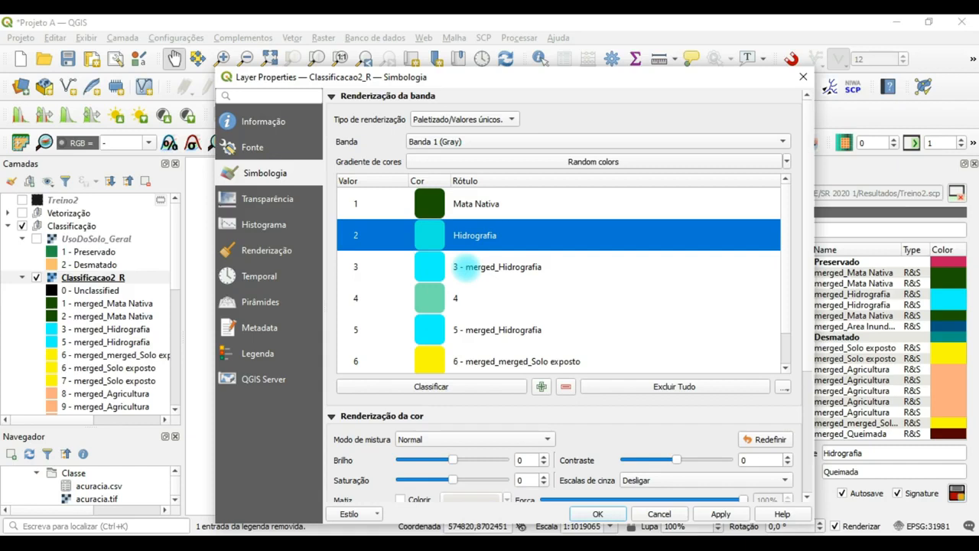
Label value 3 as Solo Exposto and give it the recent orange colour #fdbf6f
double_click(465, 267)
type("Solo Exposto")
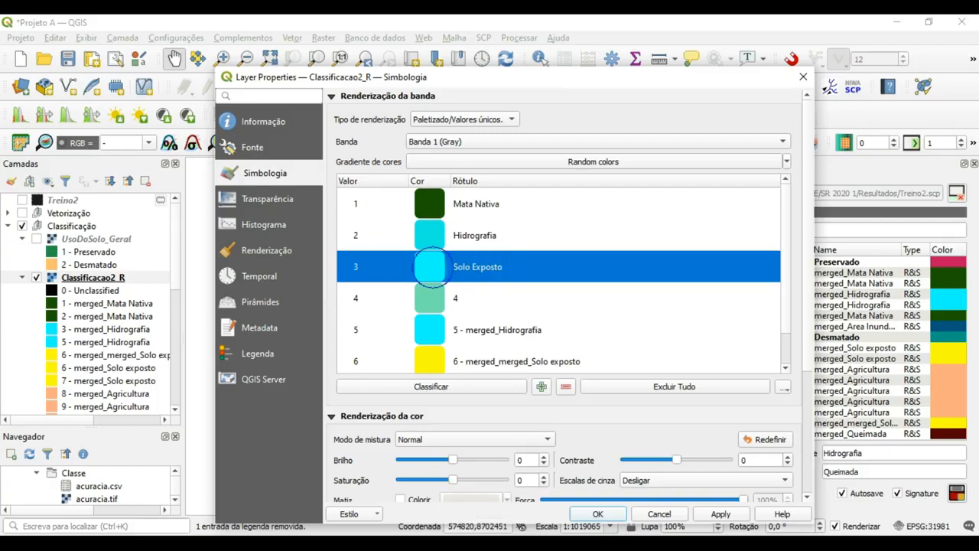
double_click(429, 266)
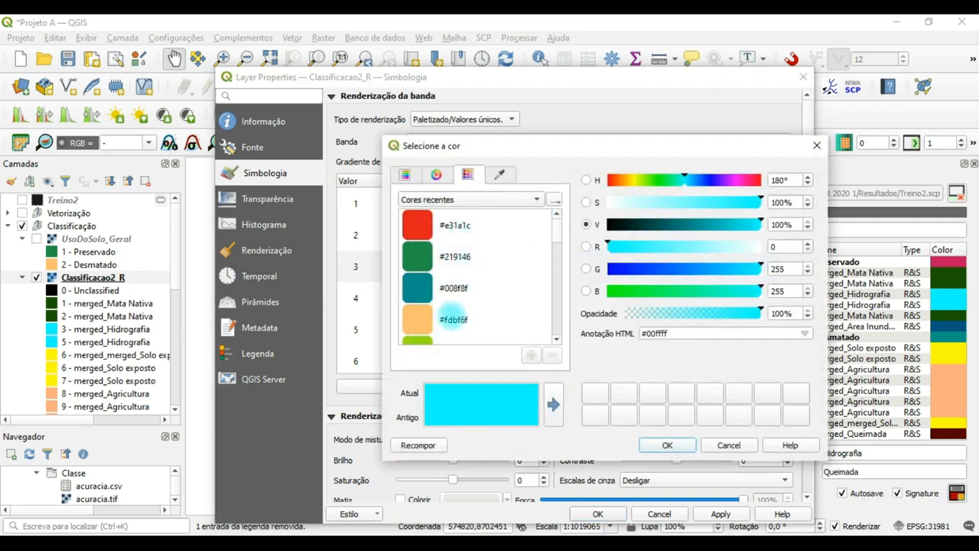
left_click(450, 319)
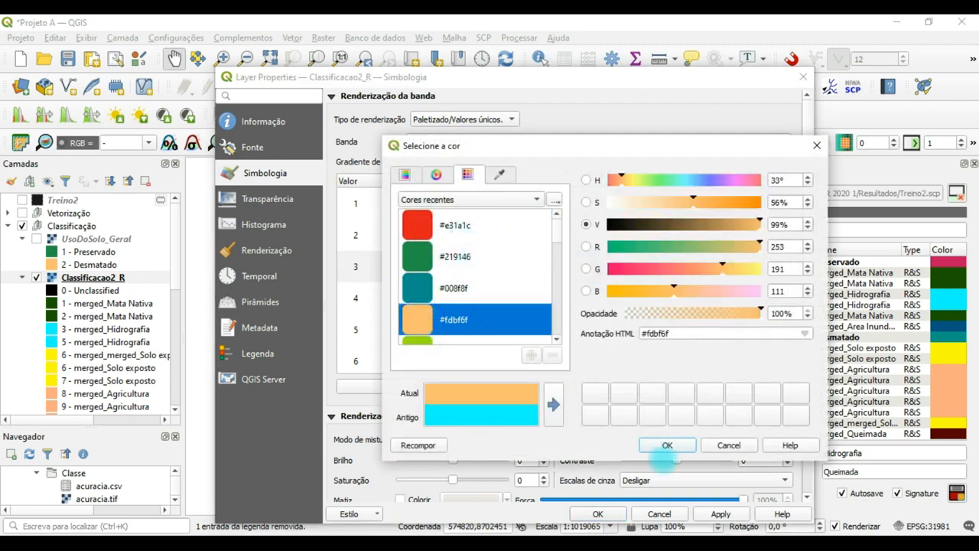
left_click(667, 444)
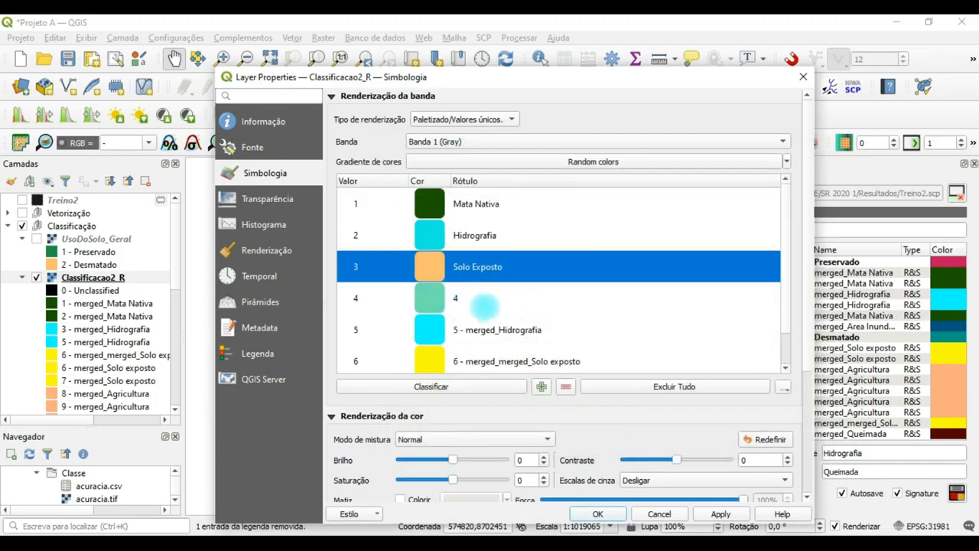
Label value 4 as Agricultura in the Classificacao2_R symbology
double_click(455, 298)
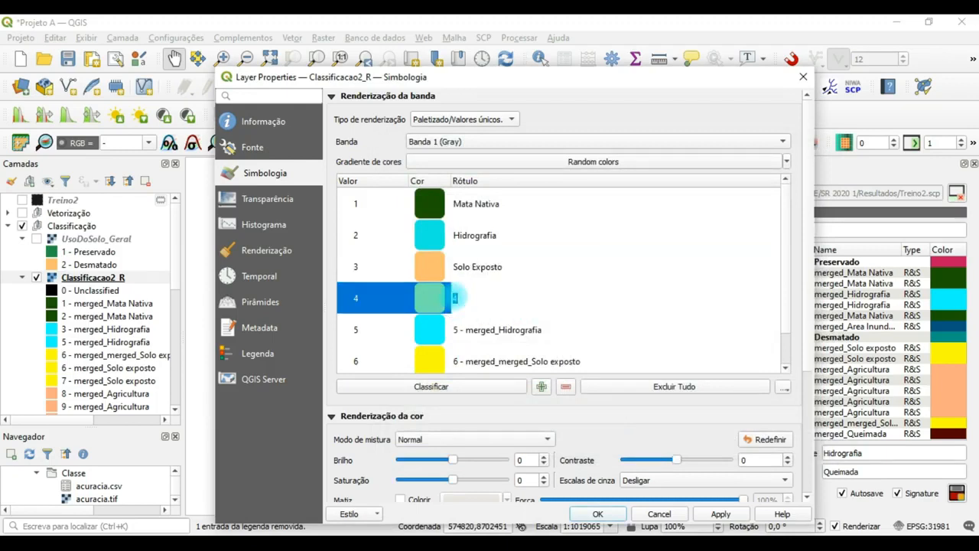
type("Agr")
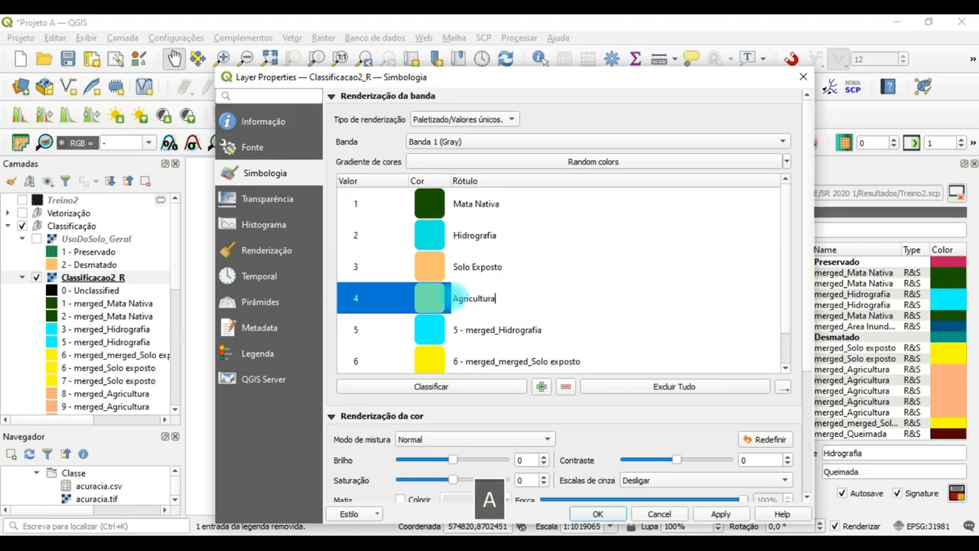
type("icultura")
Set the colour of the Agricultura class to pale yellow #f0f184
double_click(429, 298)
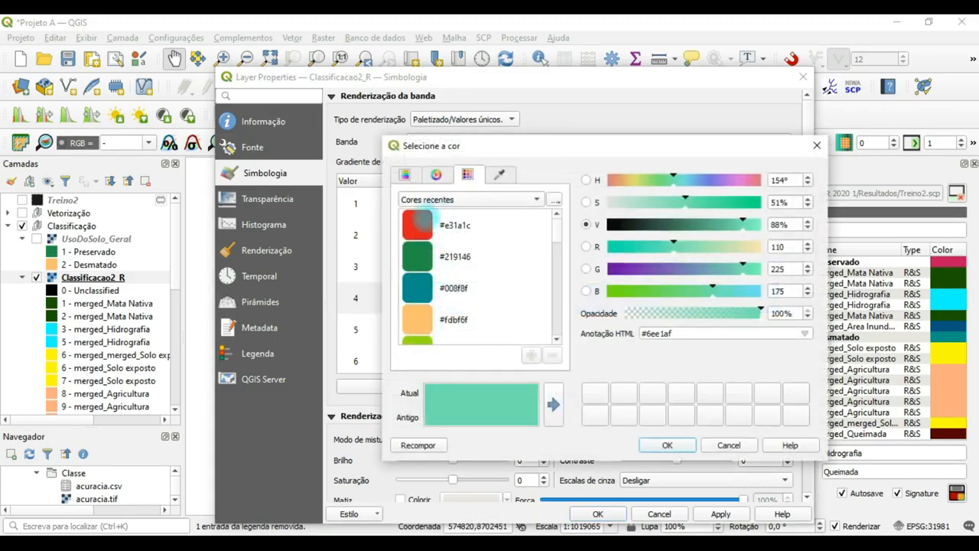
left_click(434, 174)
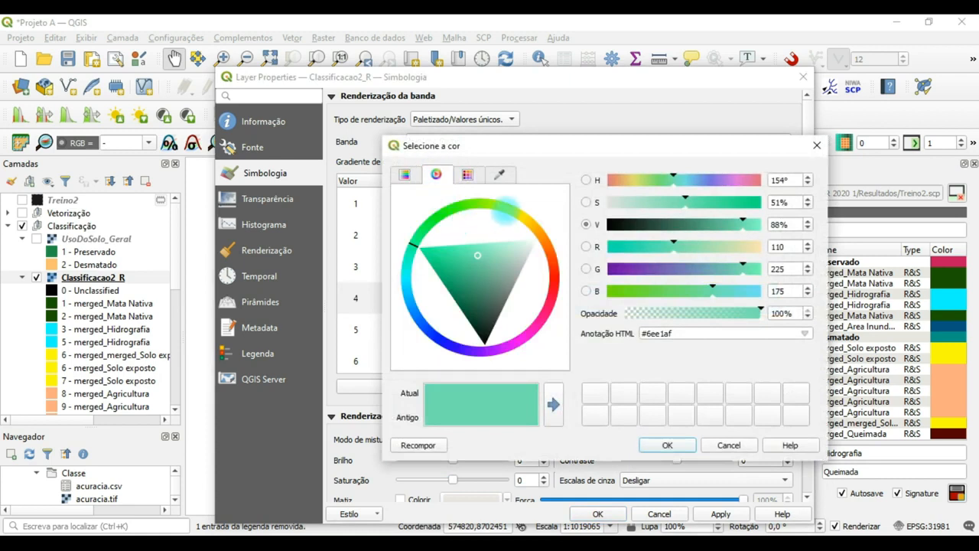
left_click(498, 205)
left_click(499, 235)
left_click(504, 208)
left_click(508, 210)
left_click(515, 214)
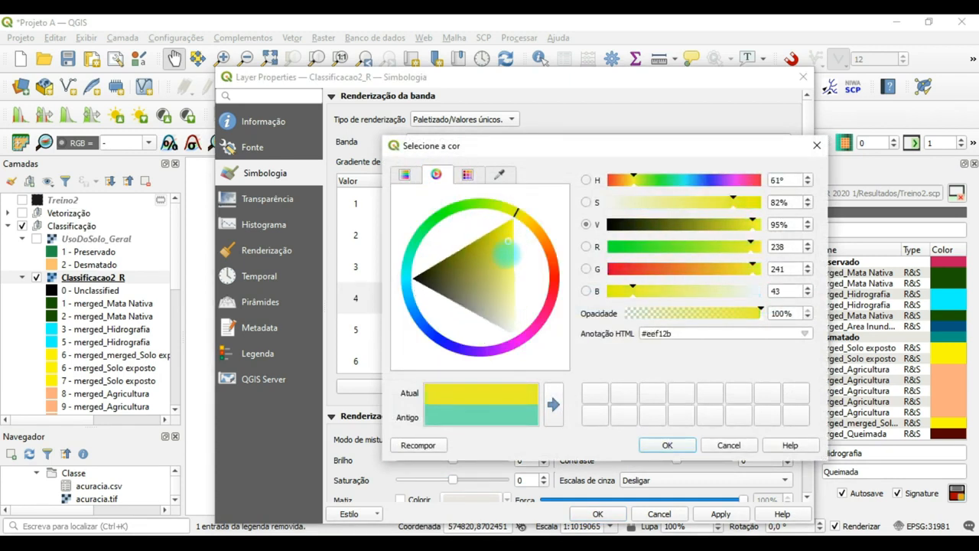
left_click(495, 260)
left_click(497, 245)
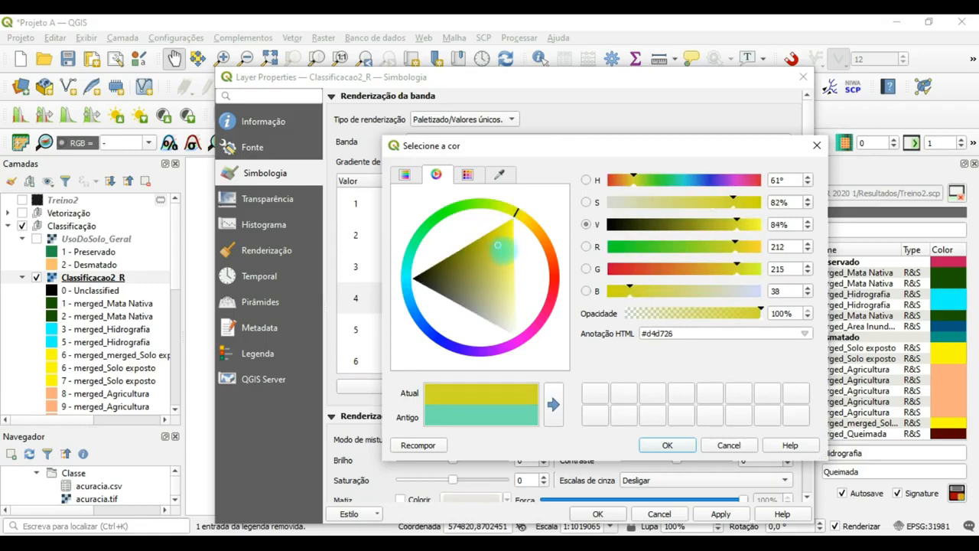
left_click(501, 283)
left_click(509, 283)
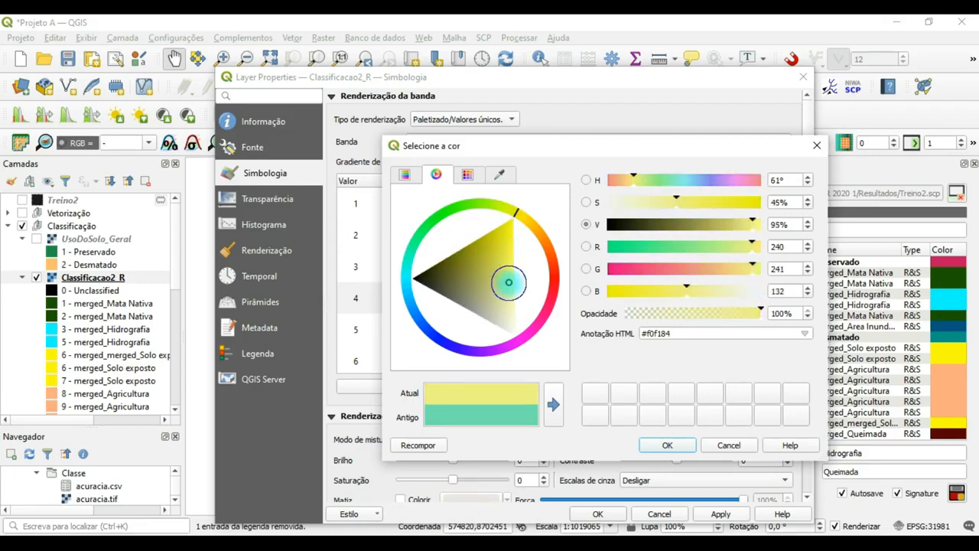
left_click(667, 444)
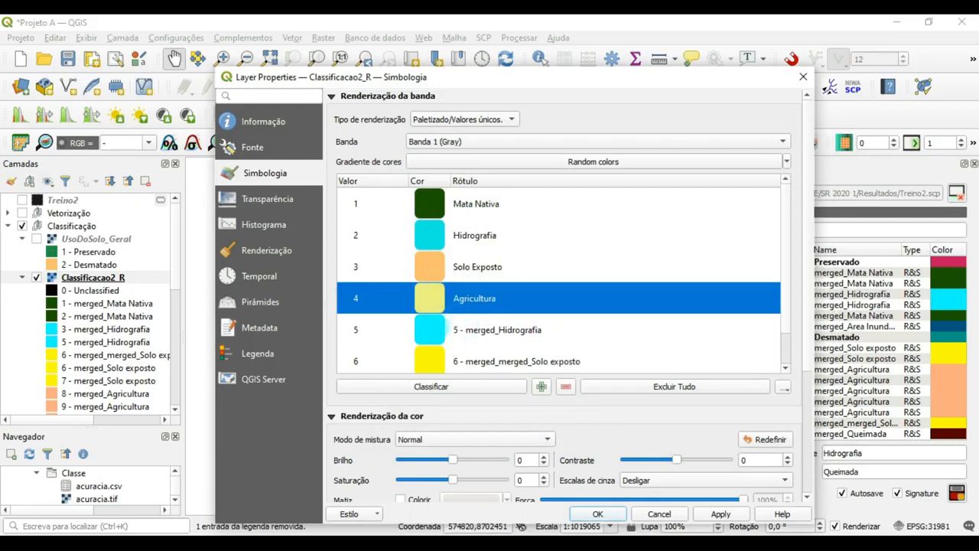
Change the colour of the Solo Exposto class to a more saturated orange, #fda538
double_click(432, 328)
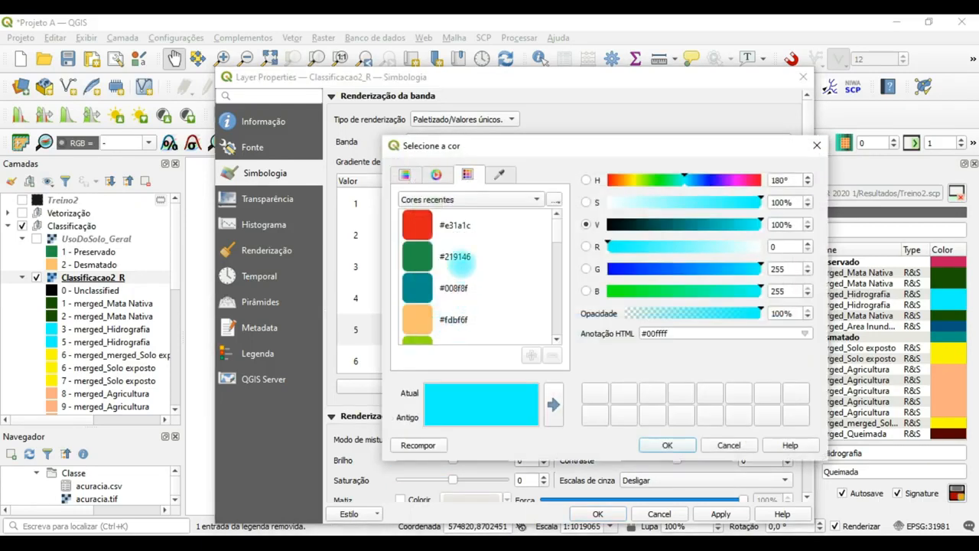
left_click(817, 144)
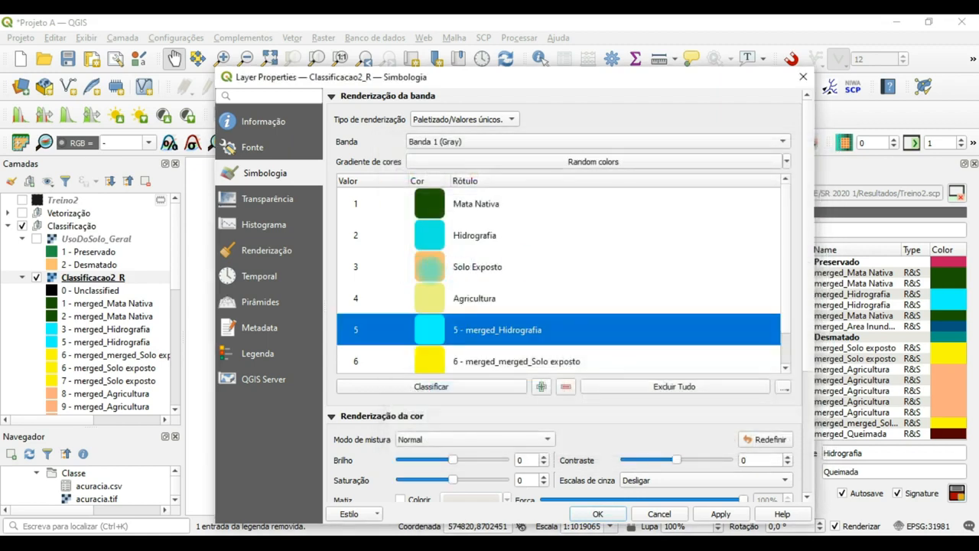
left_click(429, 266)
double_click(429, 266)
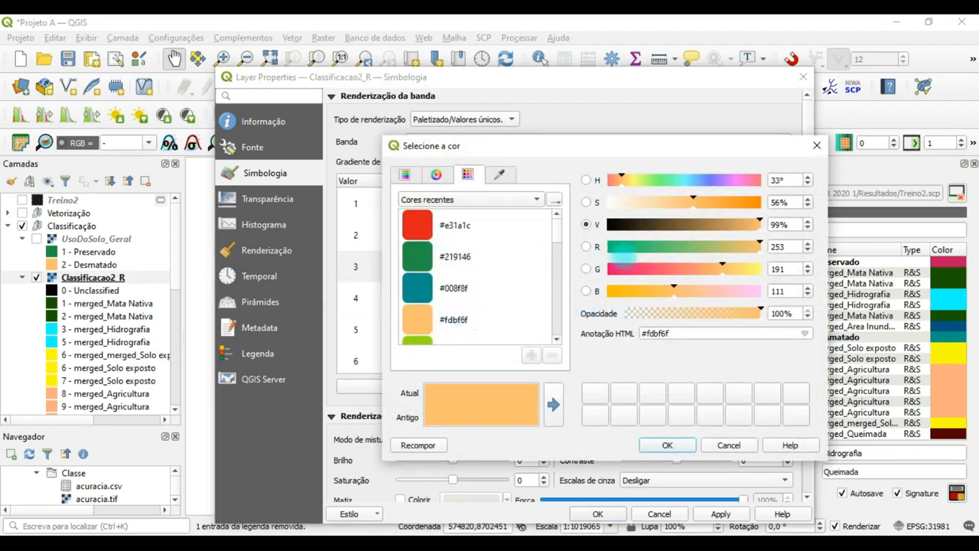
left_click_drag(710, 202, 727, 201)
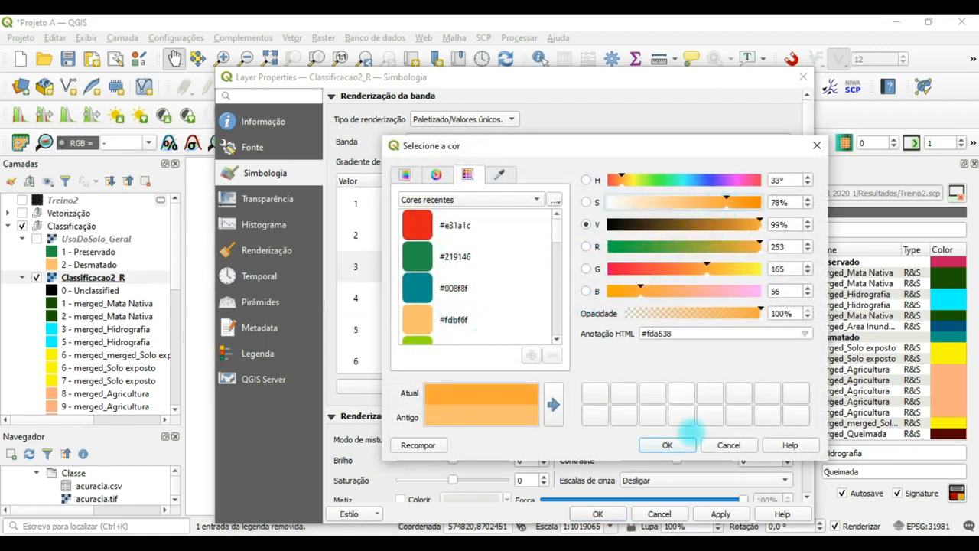
left_click(667, 445)
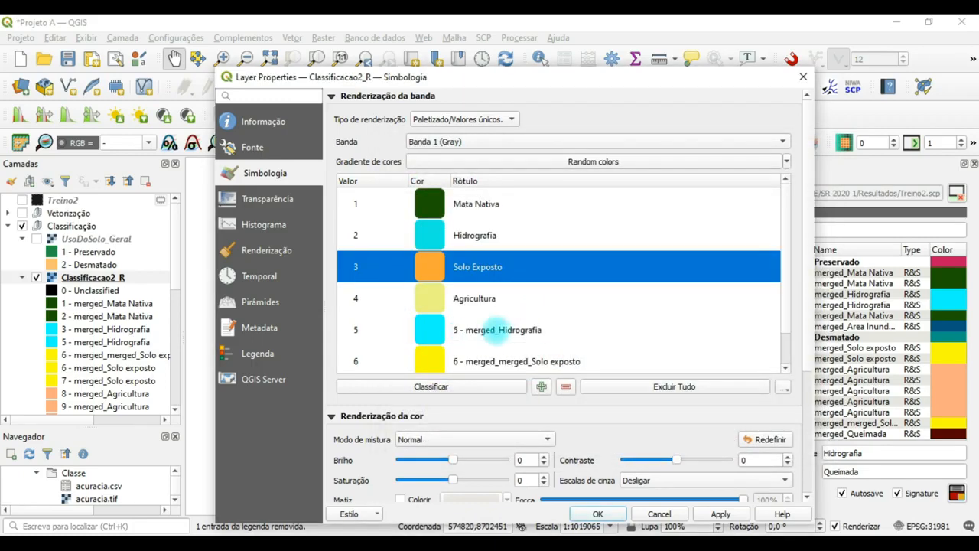
Label value 5 as Queimada and give it the recent red colour #e31a1c
double_click(488, 330)
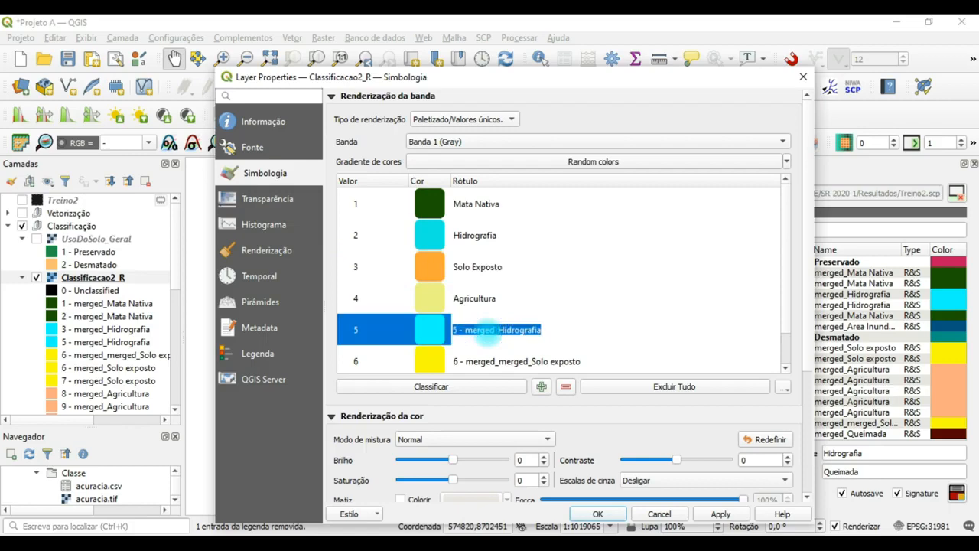
type("Queimad")
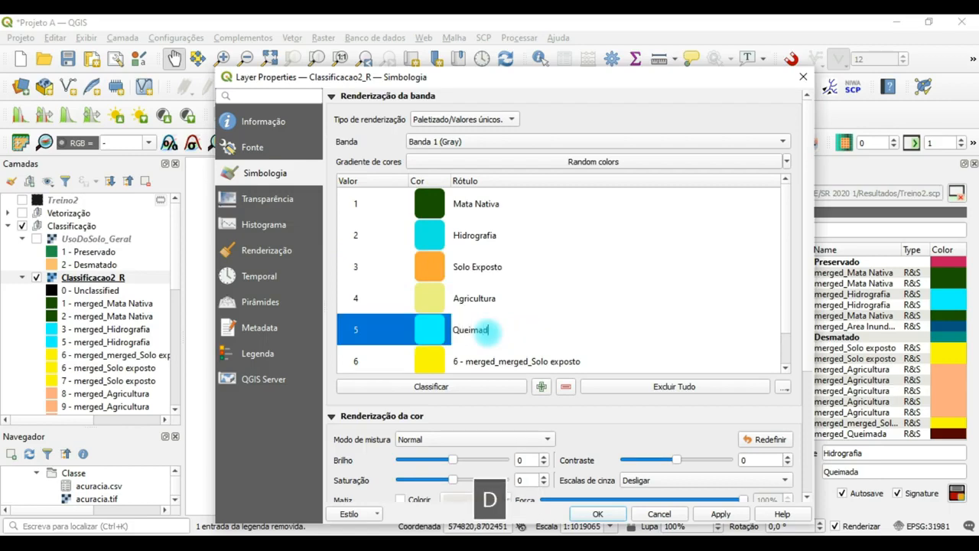
type("a")
double_click(429, 329)
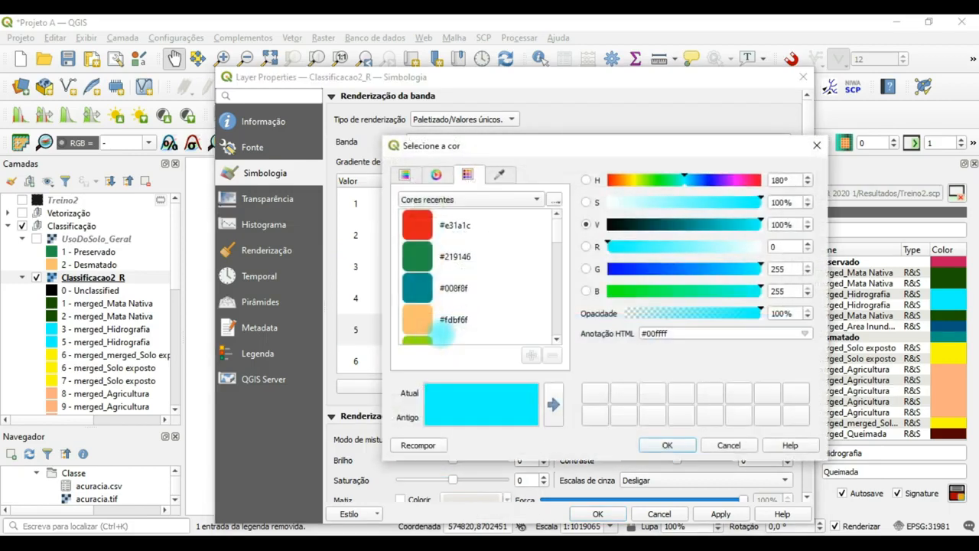
left_click(417, 225)
left_click(667, 445)
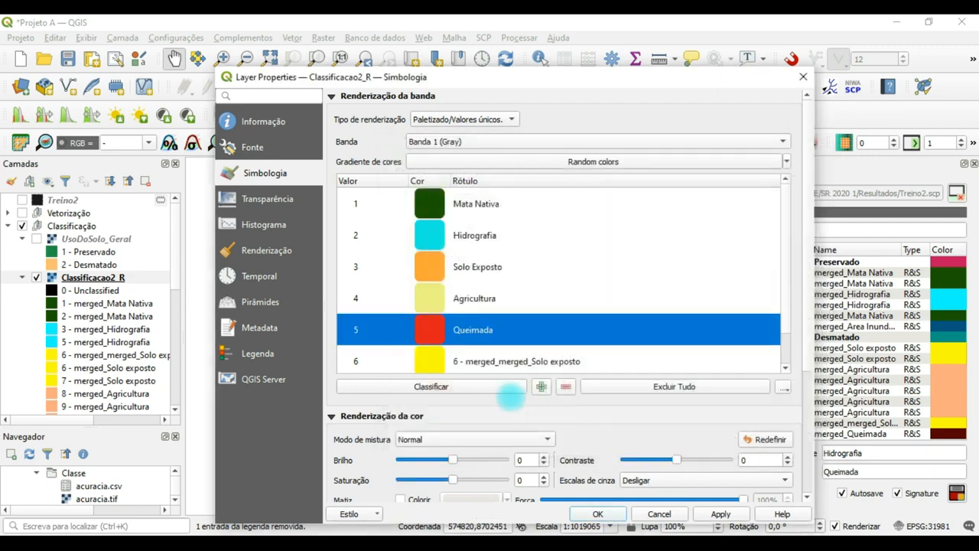
Label value 6 as Area Inundável with teal colour #00abab, and apply the symbology to Classificacao2_R
double_click(476, 361)
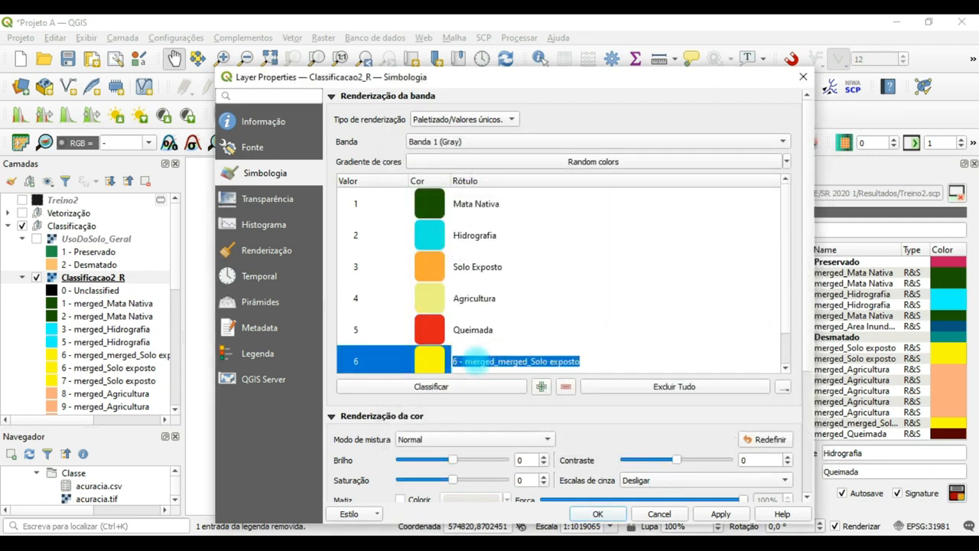
type("Are")
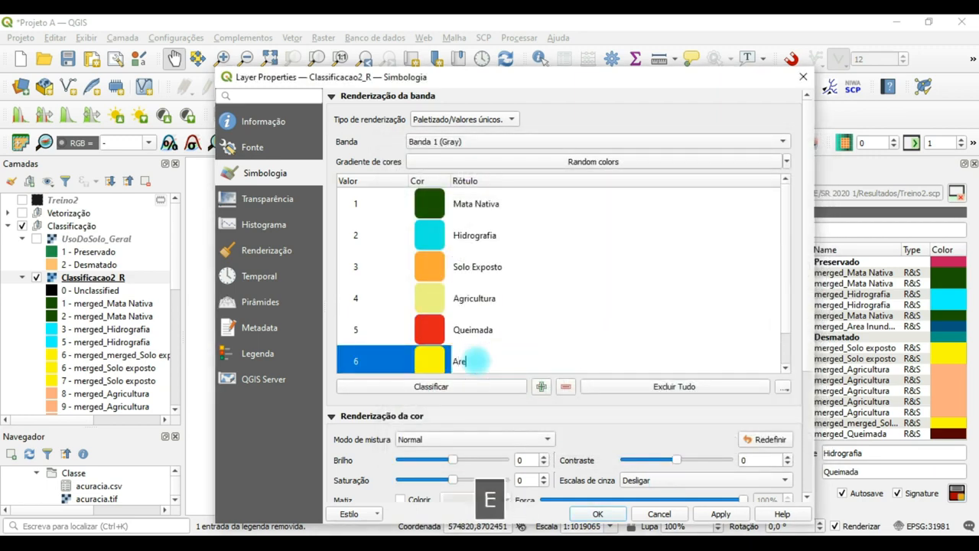
type("a Inundável")
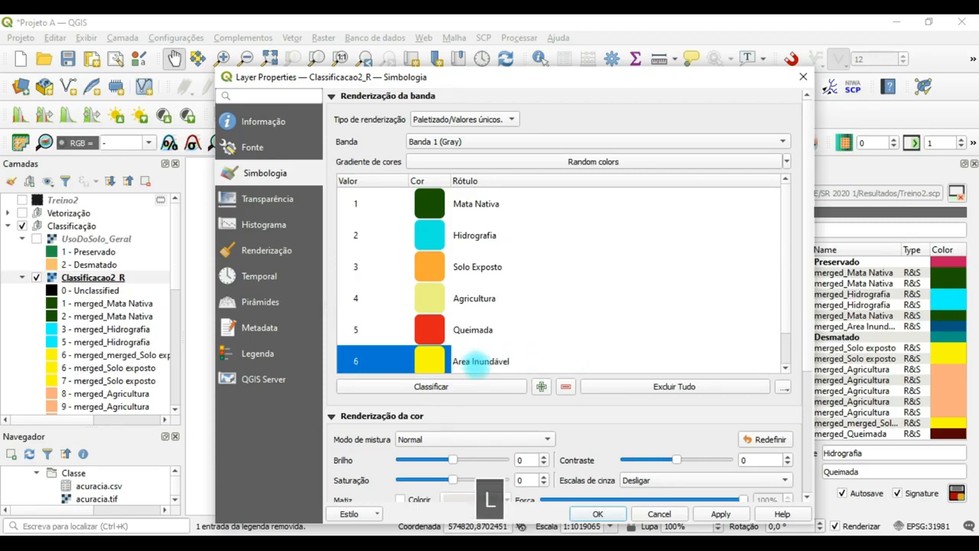
double_click(429, 361)
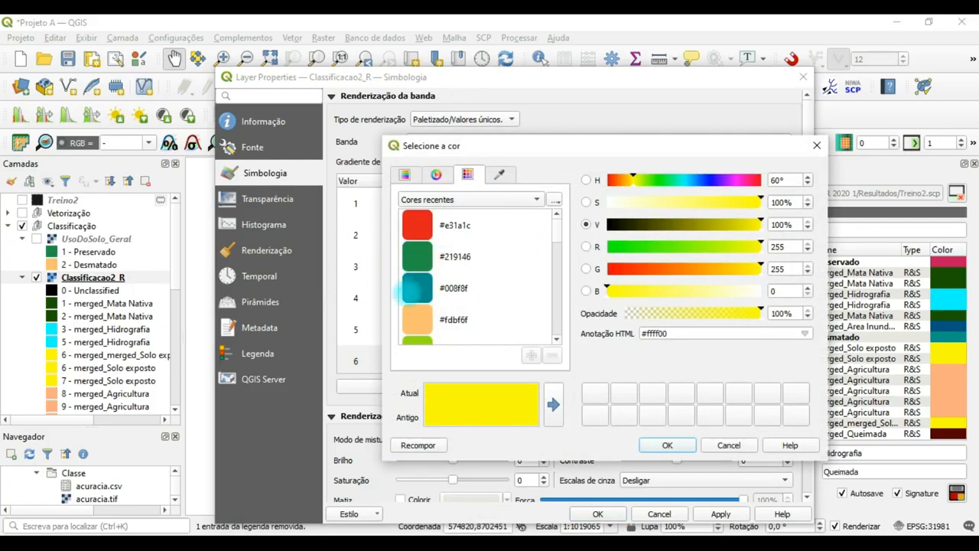
left_click(417, 288)
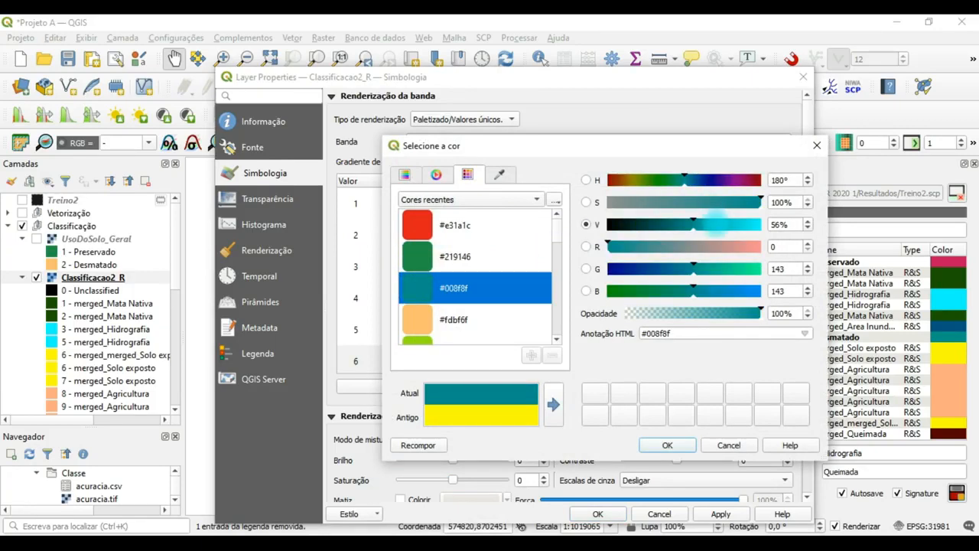
left_click(710, 224)
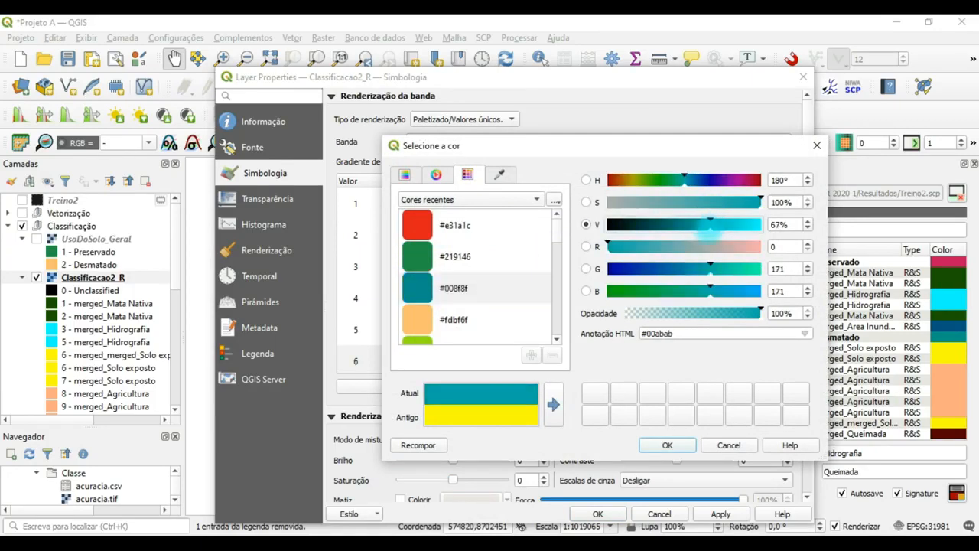
left_click(678, 444)
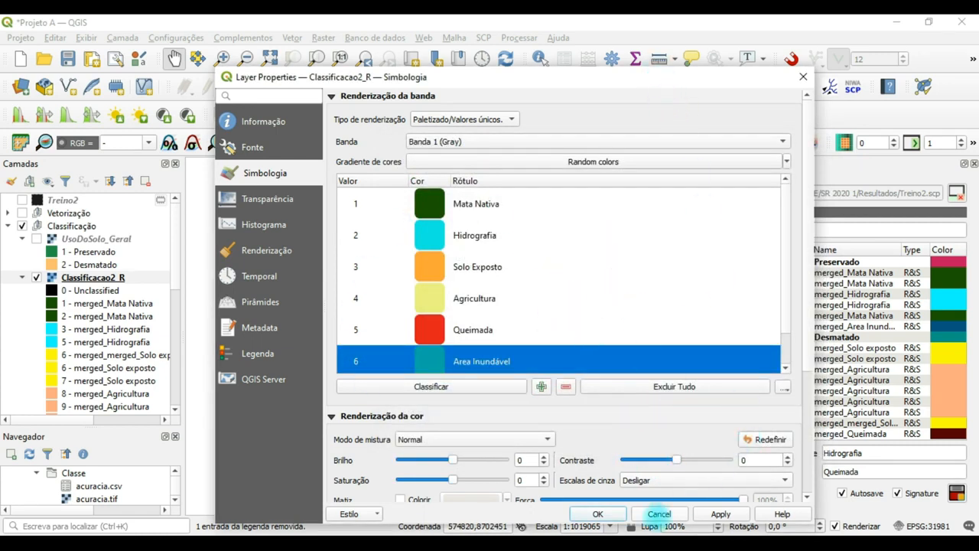
left_click(597, 513)
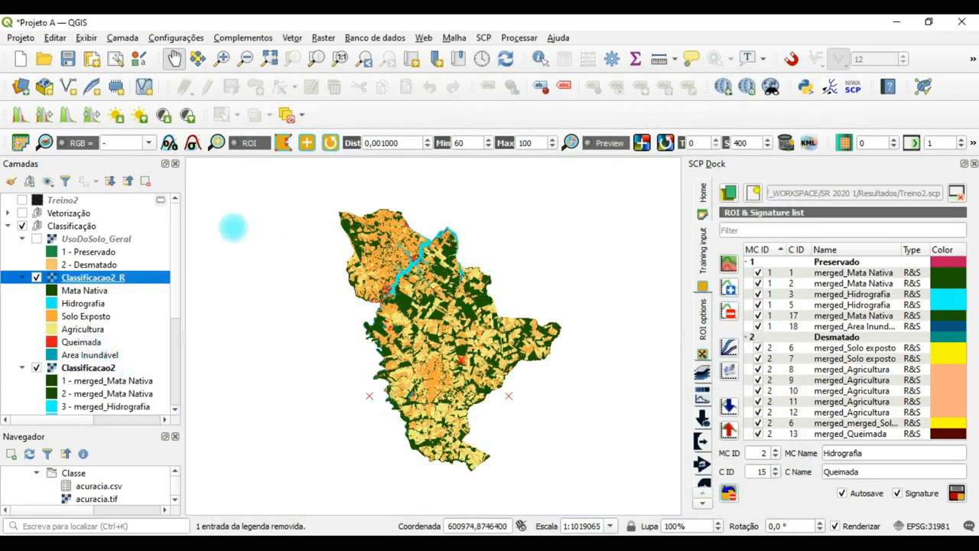
Remove the original Classificacao2 layer from the project
left_click_drag(174, 304, 175, 345)
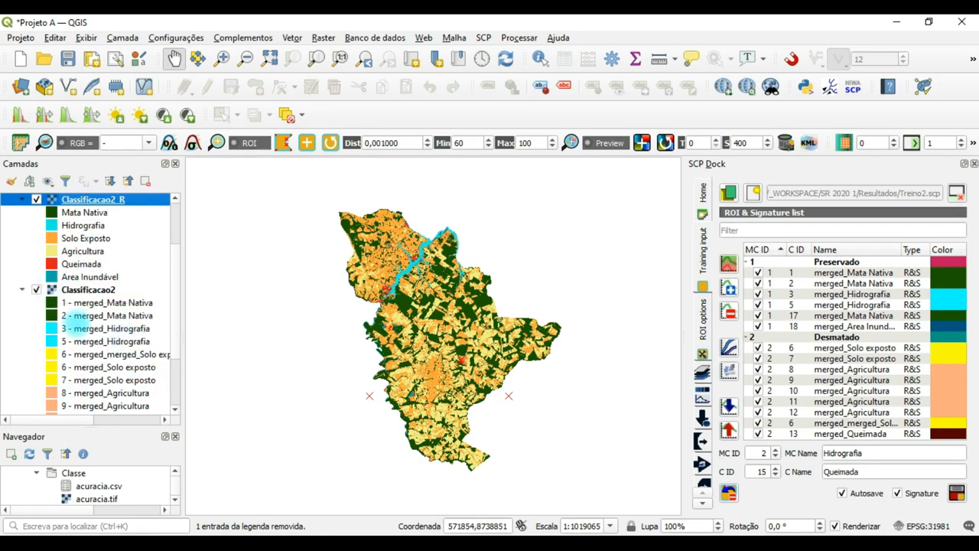
left_click(77, 290)
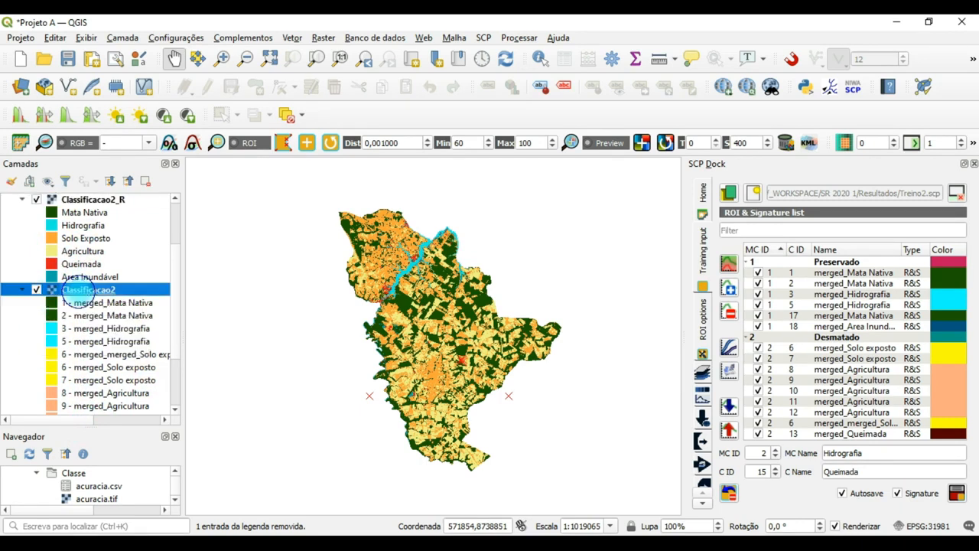
right_click(78, 290)
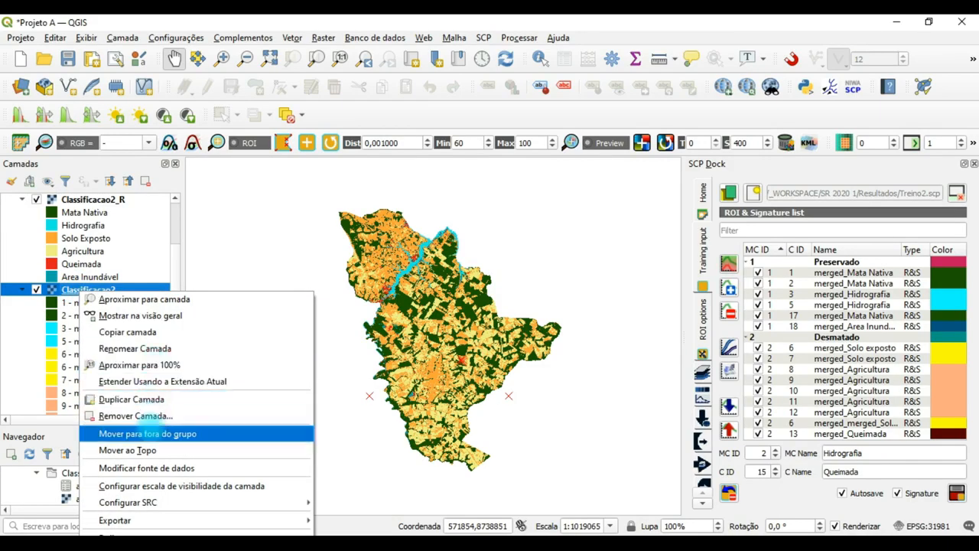
left_click(134, 415)
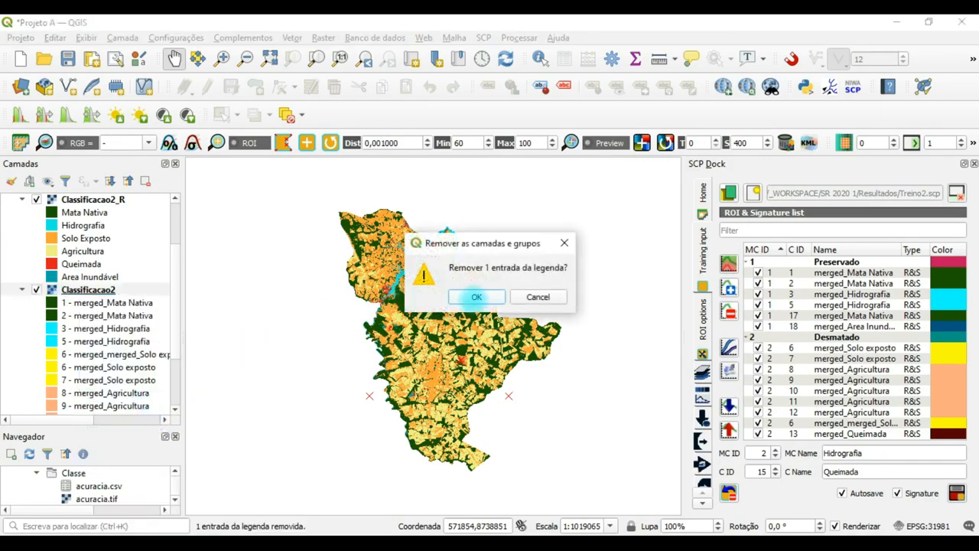
left_click(474, 297)
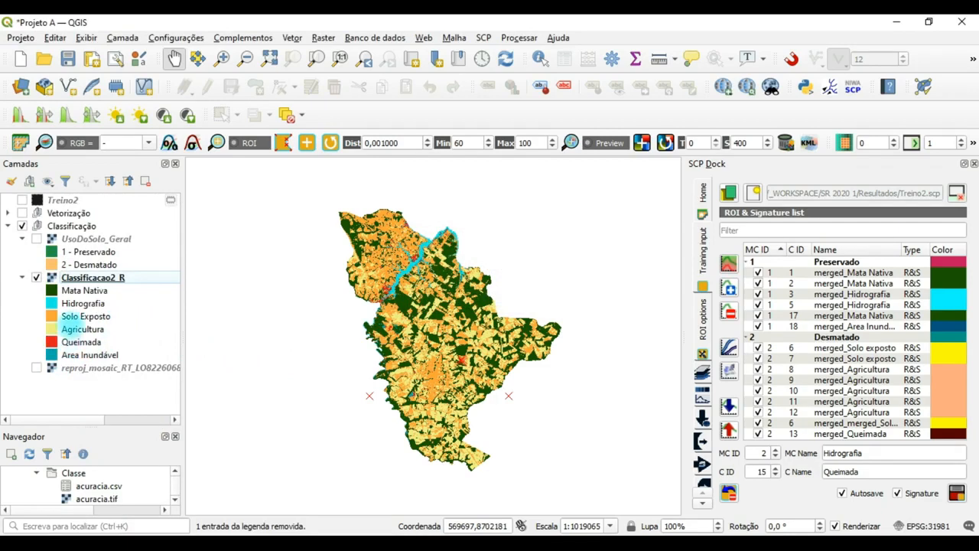
Compare UsoDoSolo_Geral with Classificacao2_R by switching its visibility, leaving UsoDoSolo_Geral shown
left_click(37, 240)
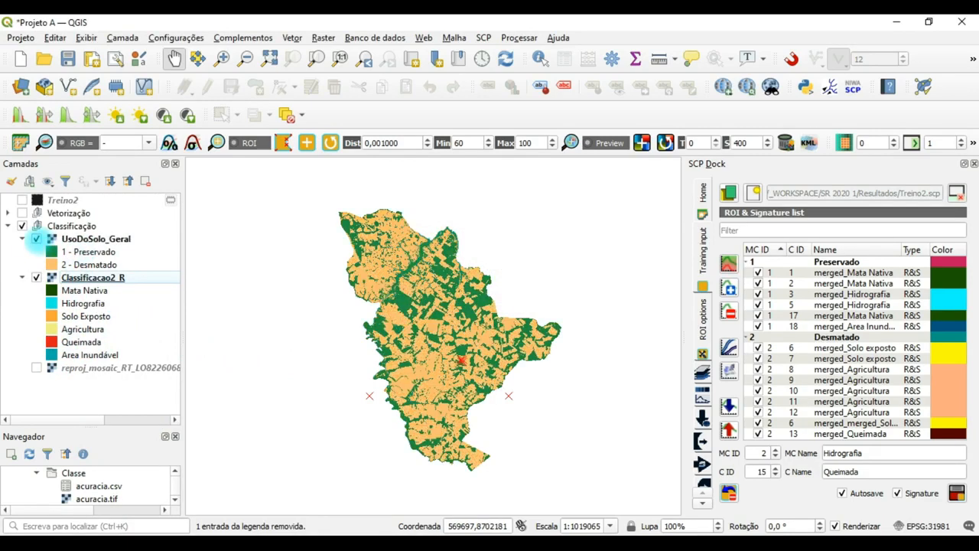
left_click(37, 240)
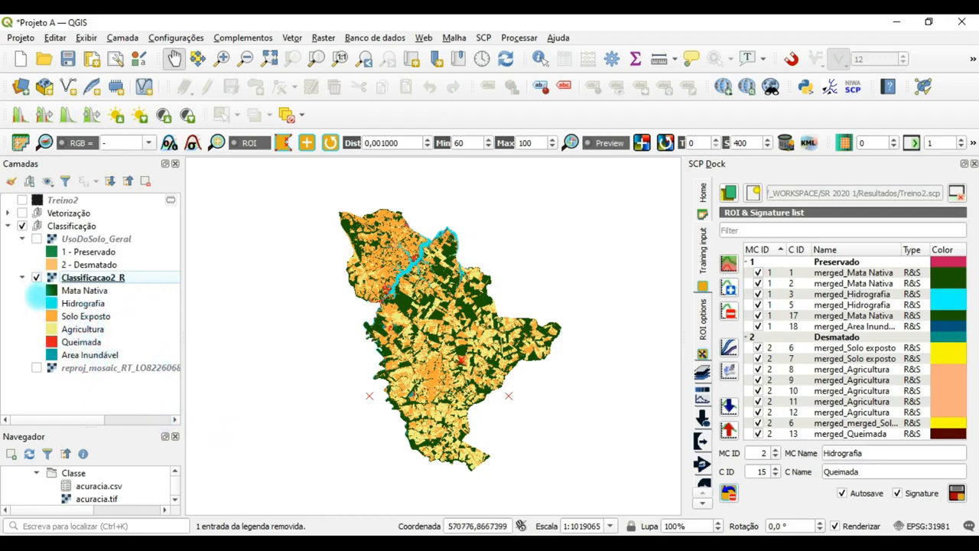
left_click(36, 239)
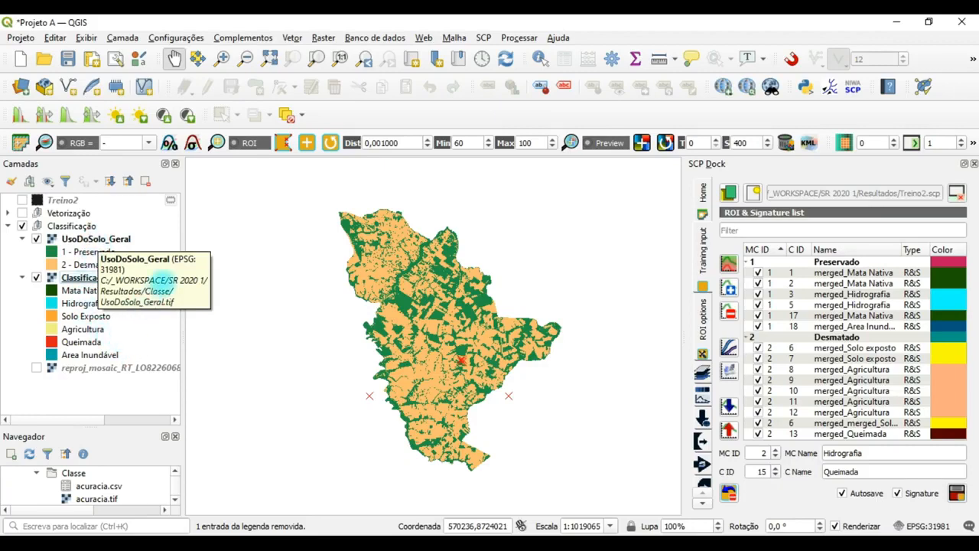
Open the SCP Classification report tool and show its input settings
left_click(483, 38)
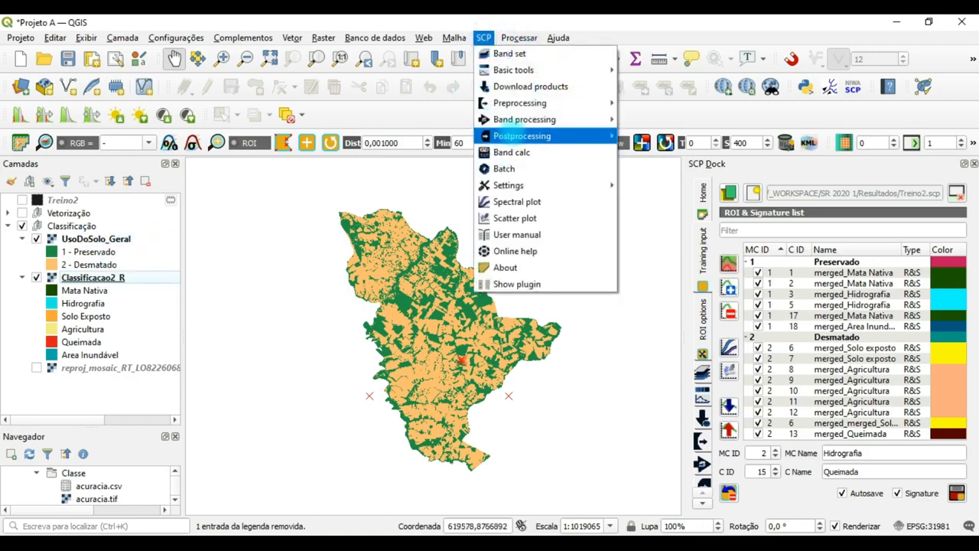
mouse_move(511, 136)
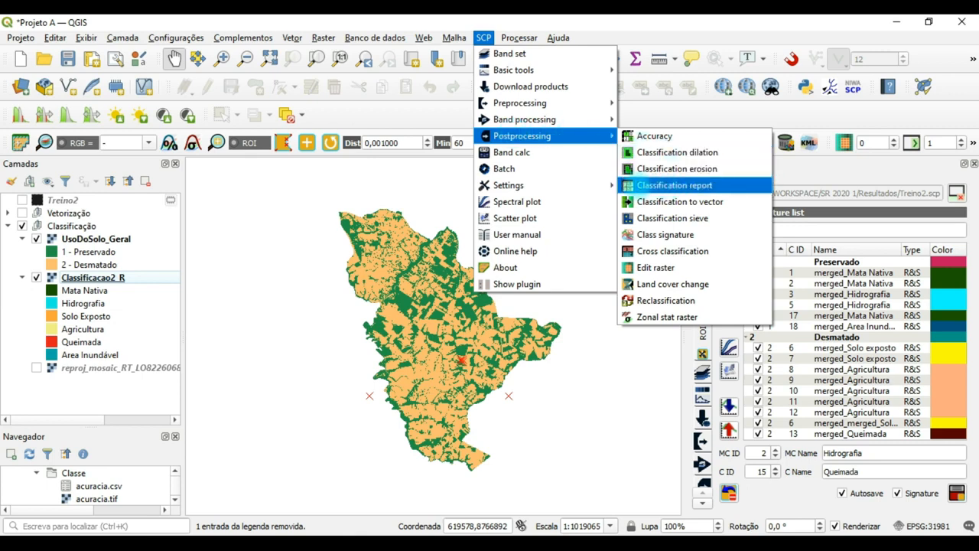
left_click(663, 185)
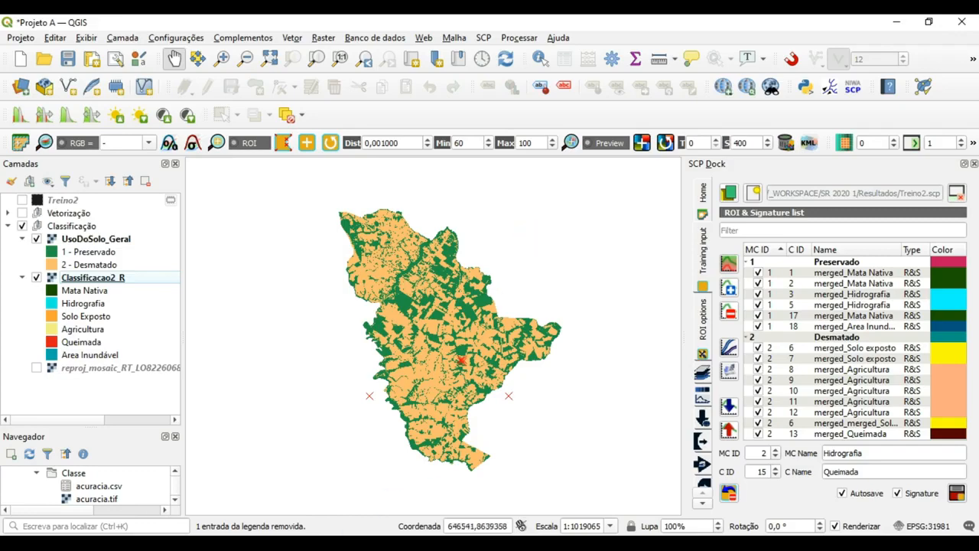
left_click(310, 501)
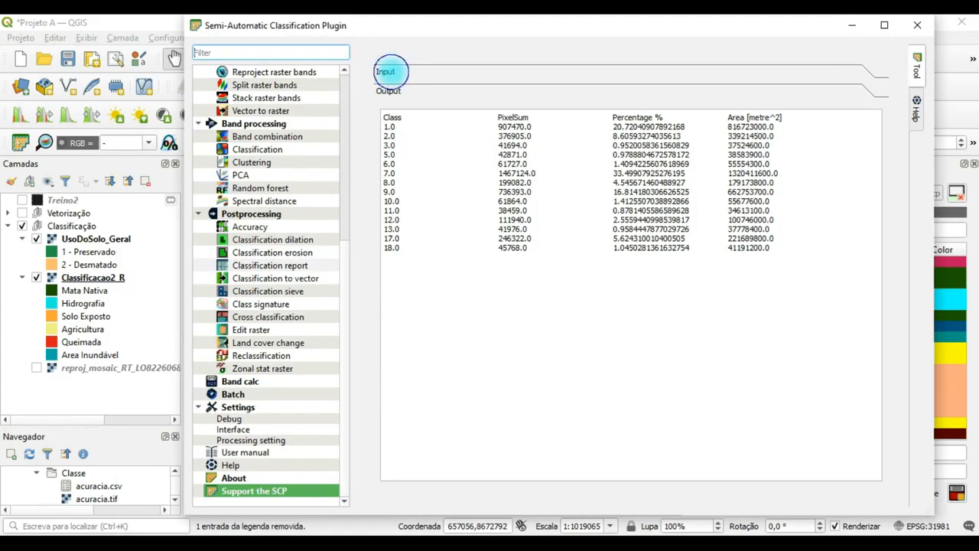
left_click(389, 72)
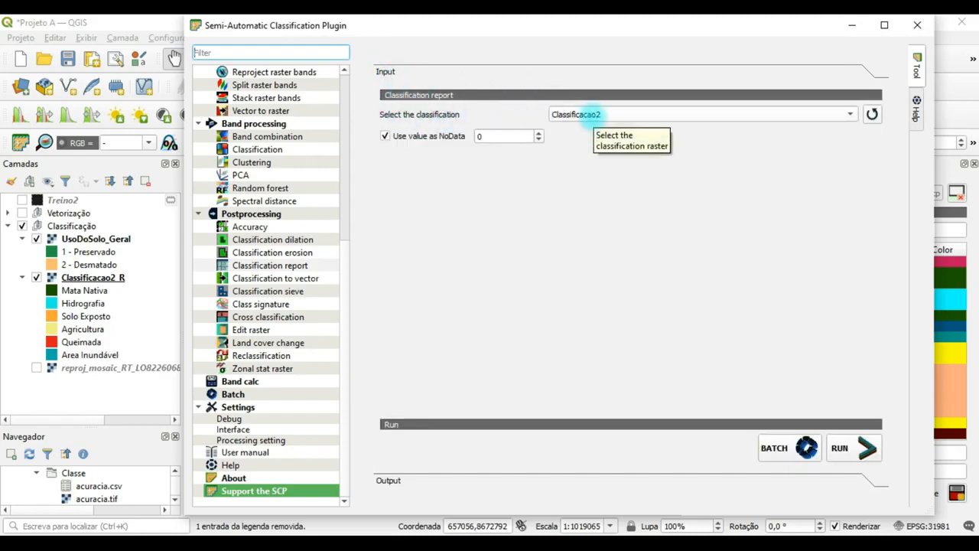
Refresh the classification list, select UsoDoSolo_Geral, and save its classification report as Relatorio_MC in the Classe folder
left_click(592, 114)
left_click(872, 113)
left_click(620, 116)
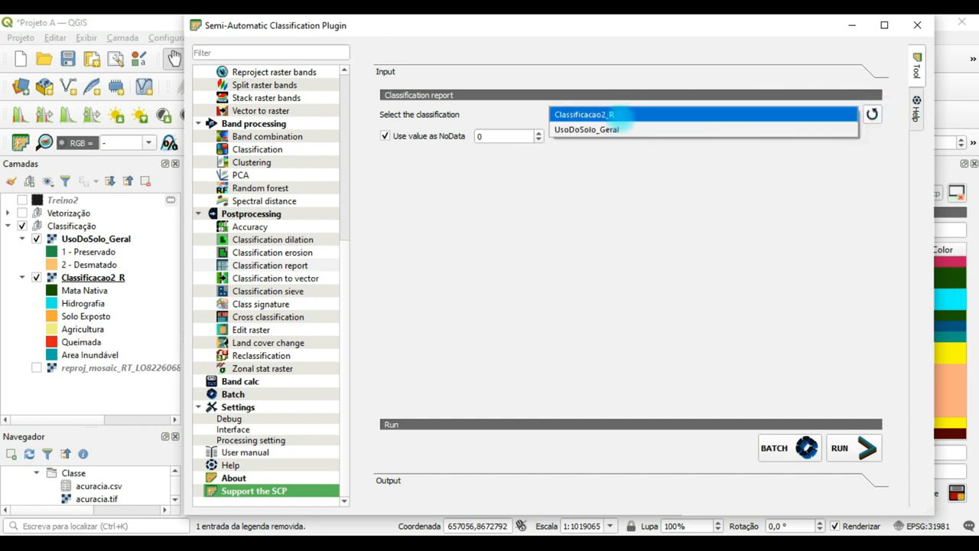
left_click(586, 130)
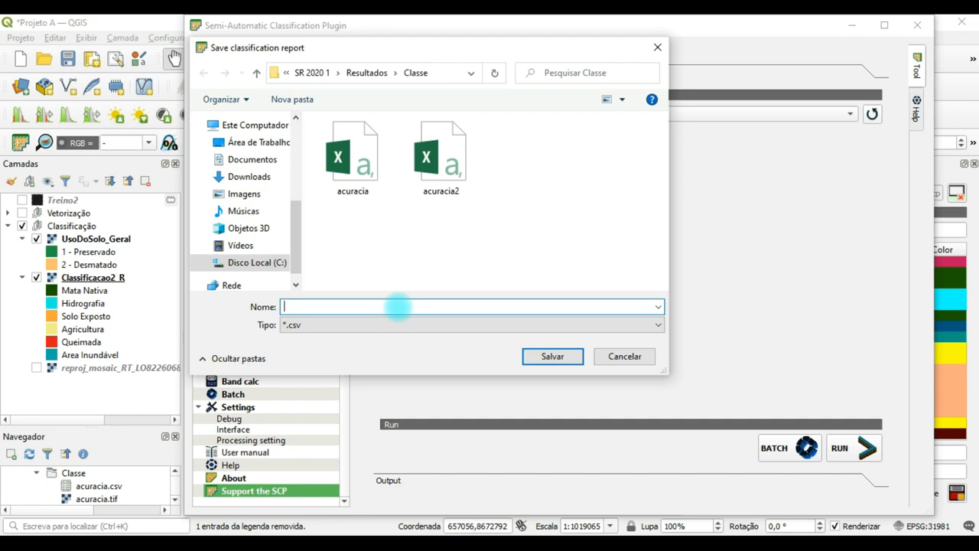
type("Relatorio_MC")
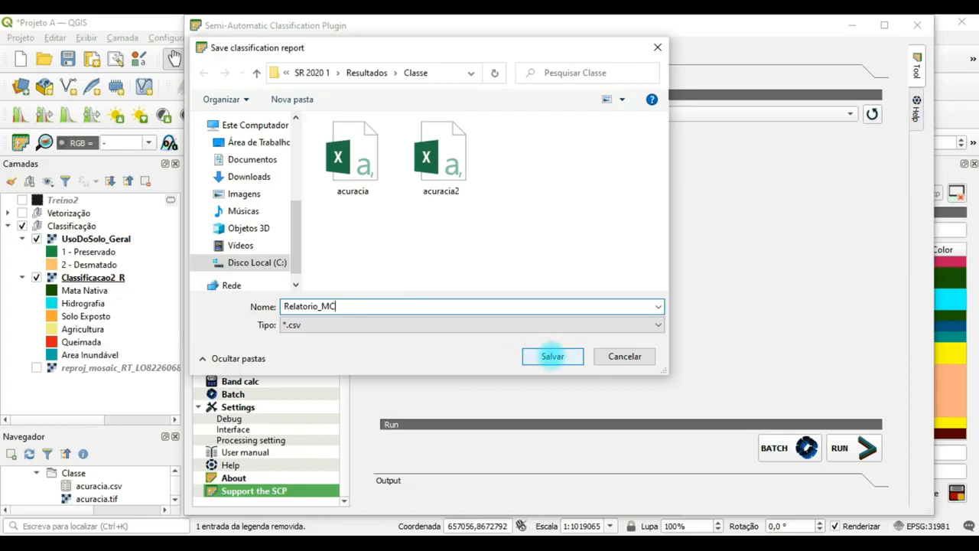
left_click(552, 356)
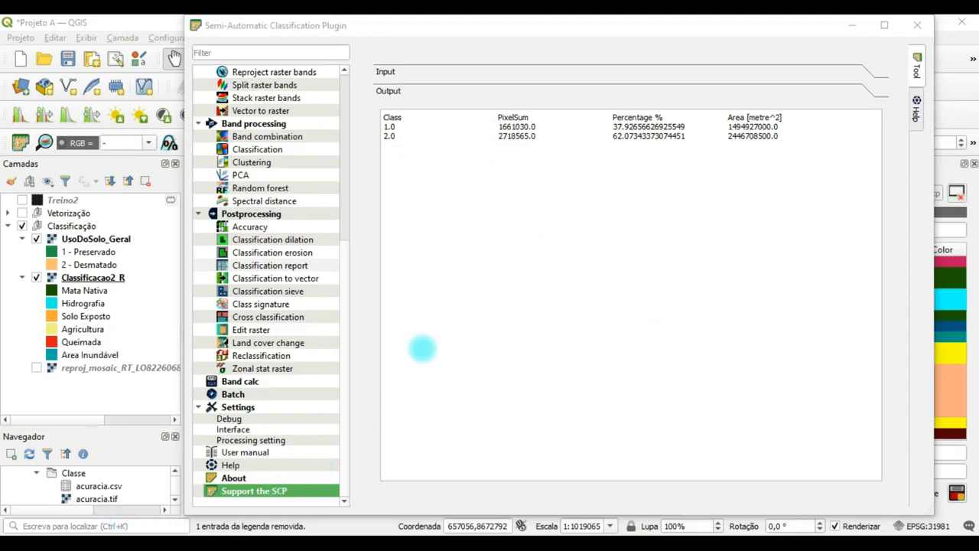
Check the Classe folder in File Explorer for the saved Relatorio_MC report, then return to the classification report
key("alt+Tab")
left_click(669, 368)
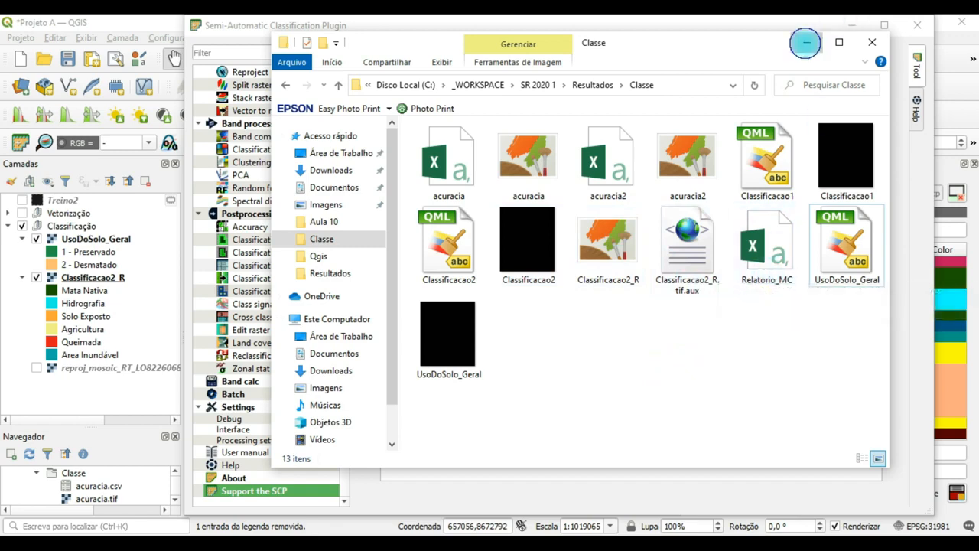
left_click(806, 42)
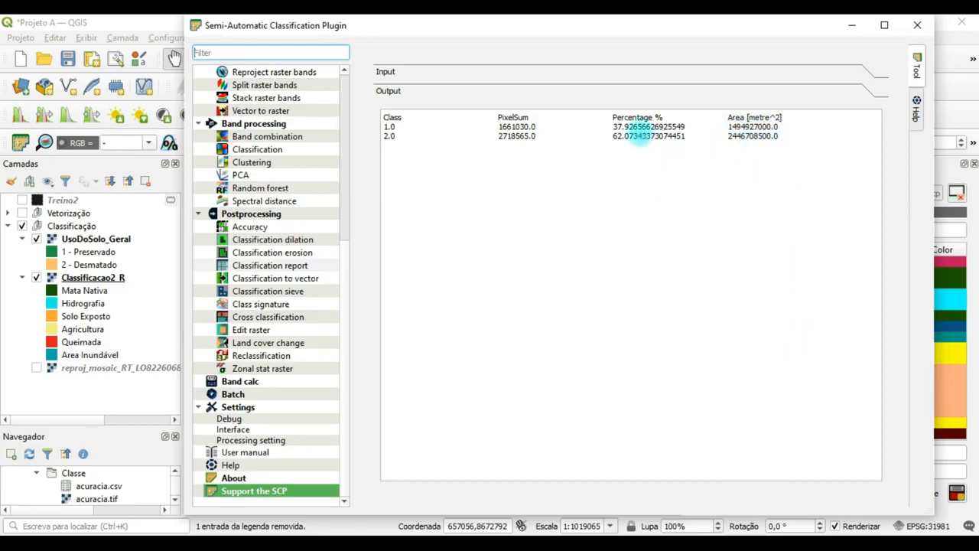
Return to the report's input settings and select Classificacao2_R as the classification raster
left_click(384, 71)
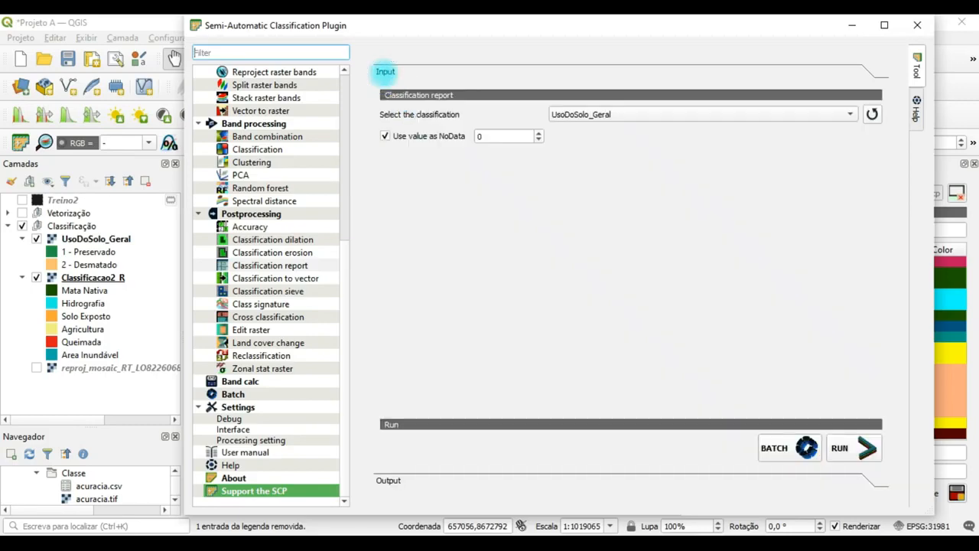
left_click(665, 115)
left_click(652, 100)
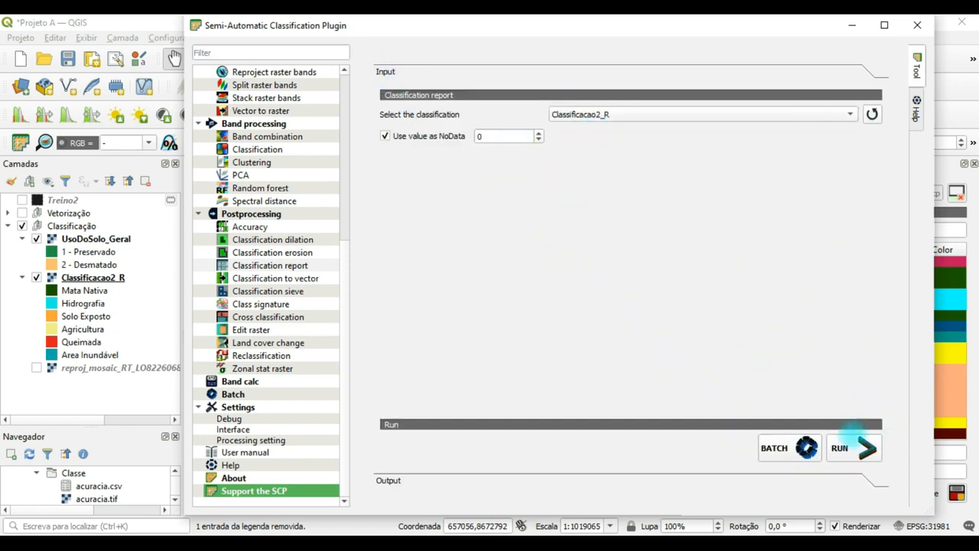
Run the Classificacao2_R report, save it as a separate CSV under a shortened form of the name Relatorio_MC, and close the plugin window
left_click(850, 447)
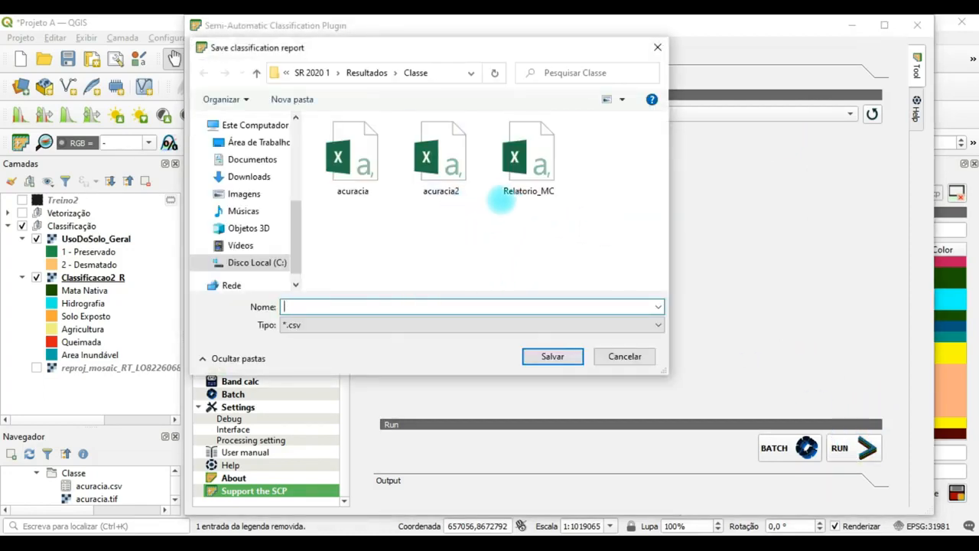
left_click(509, 183)
double_click(322, 306)
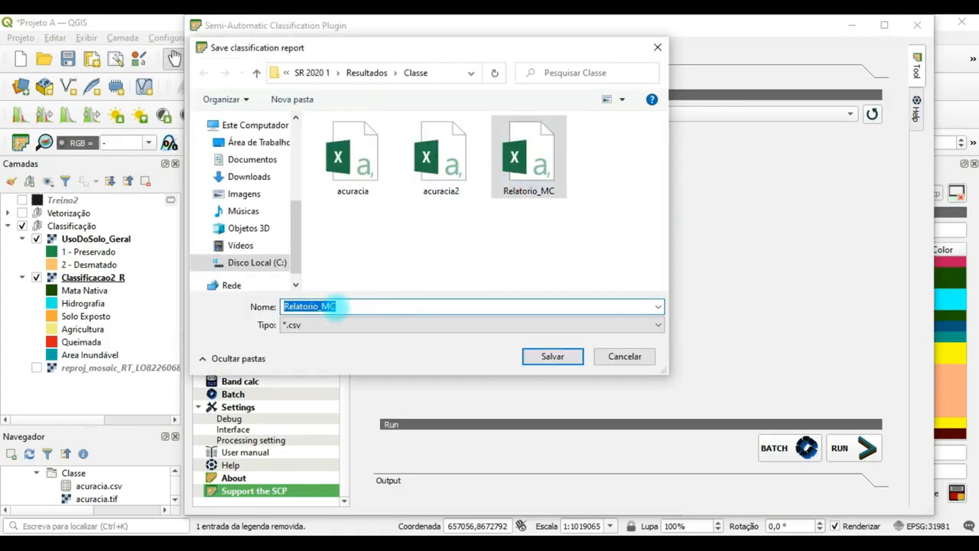
left_click(330, 306)
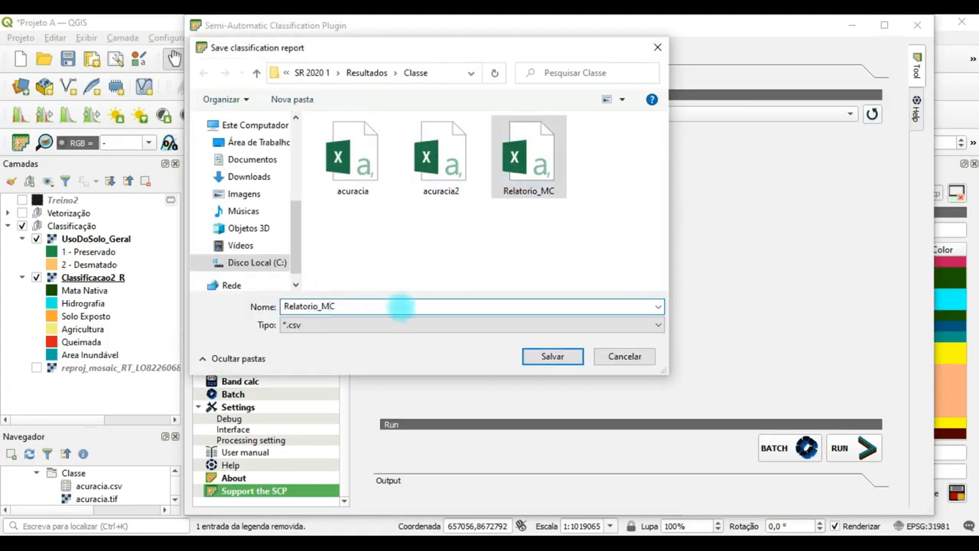
key("BackSpace")
left_click(551, 357)
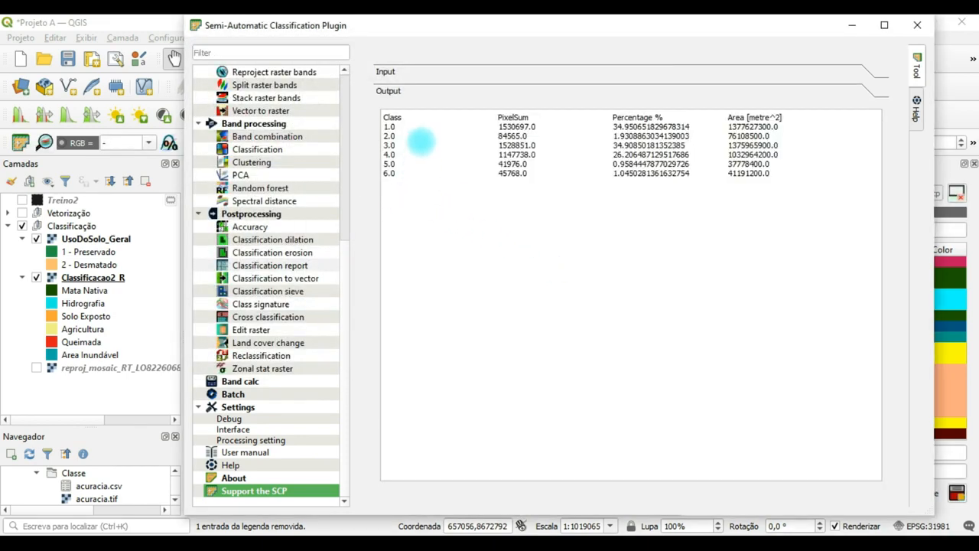
left_click_drag(498, 126, 527, 136)
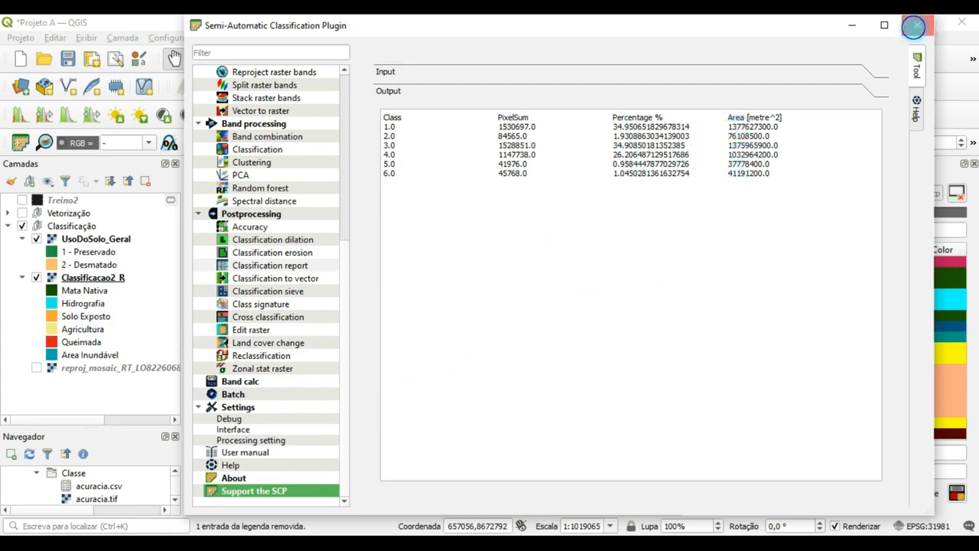
left_click(914, 26)
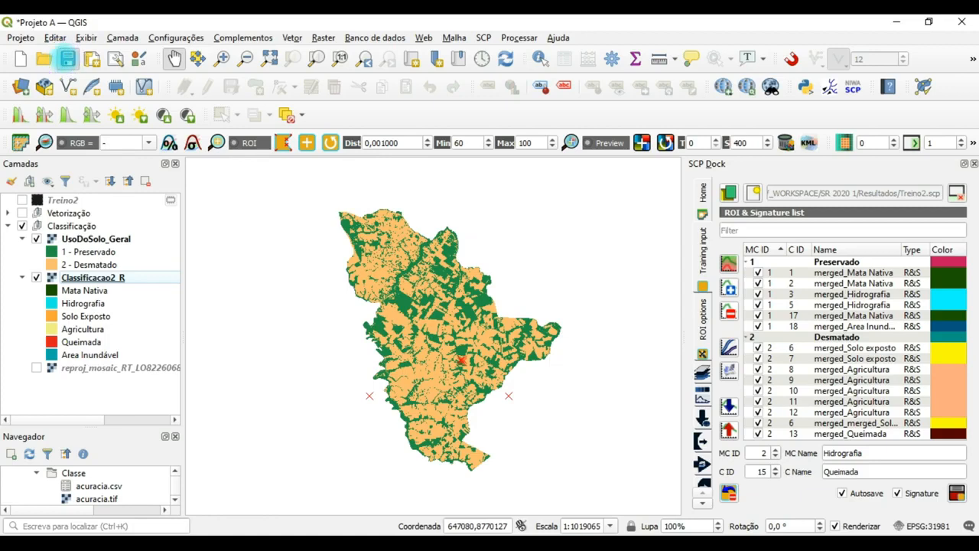